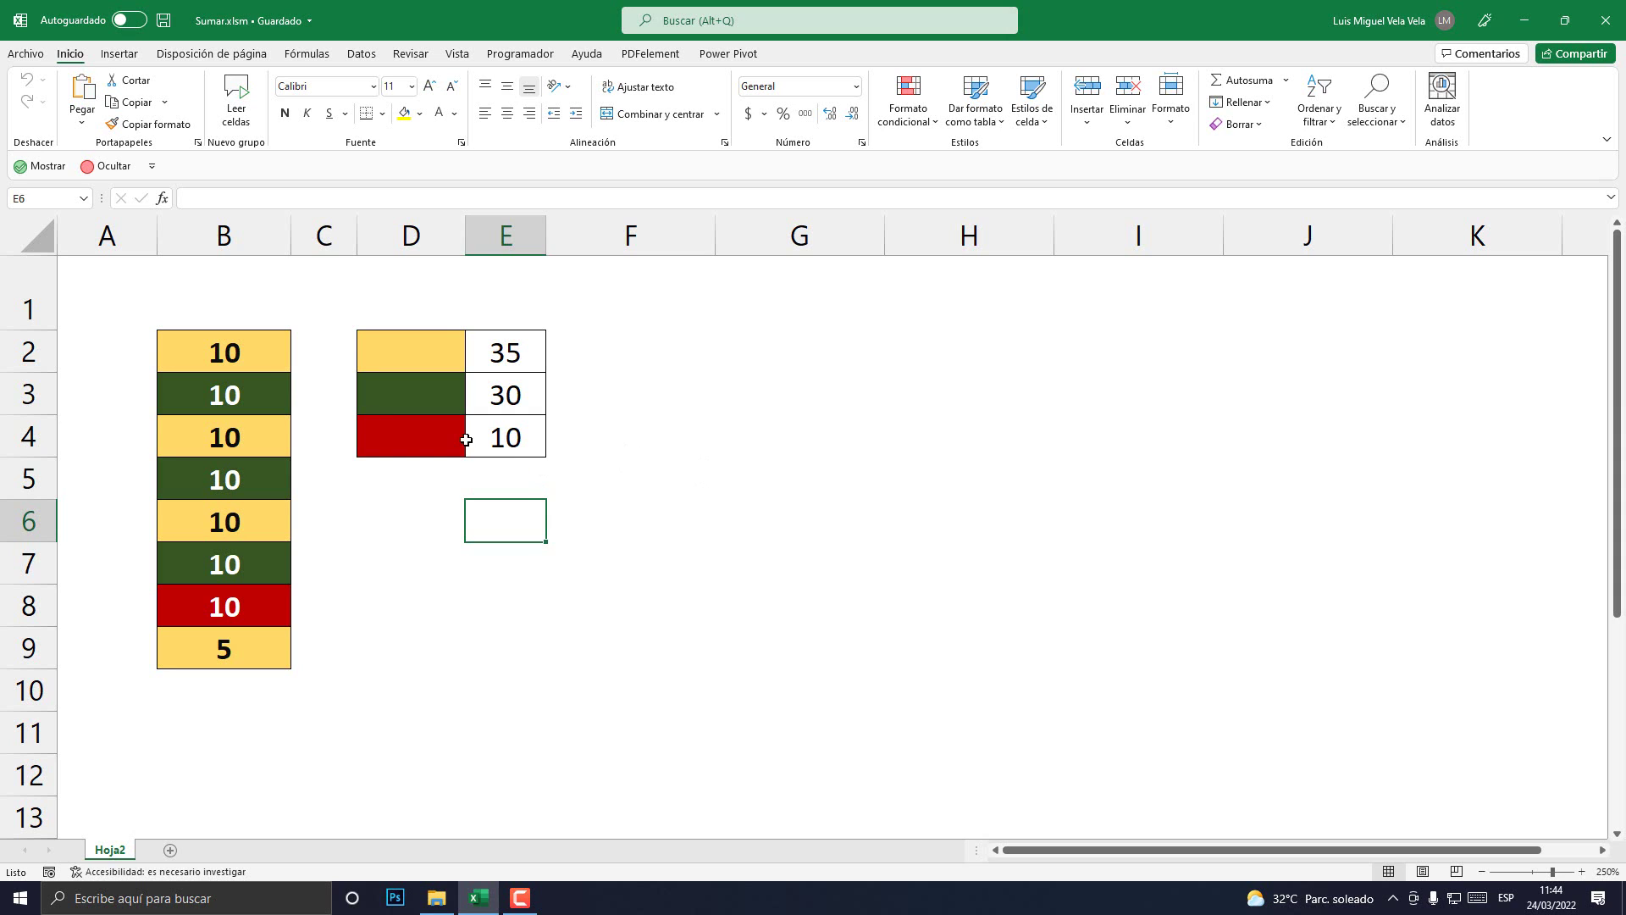
Clear the values in B2:B9 and enter 100 in B2
{"action": "mouse_move", "coordinate": [231, 341]}
{"action": "left_mouse_down"}
{"action": "mouse_move", "coordinate": [241, 566]}
{"action": "mouse_move", "coordinate": [225, 646]}
{"action": "left_mouse_up"}
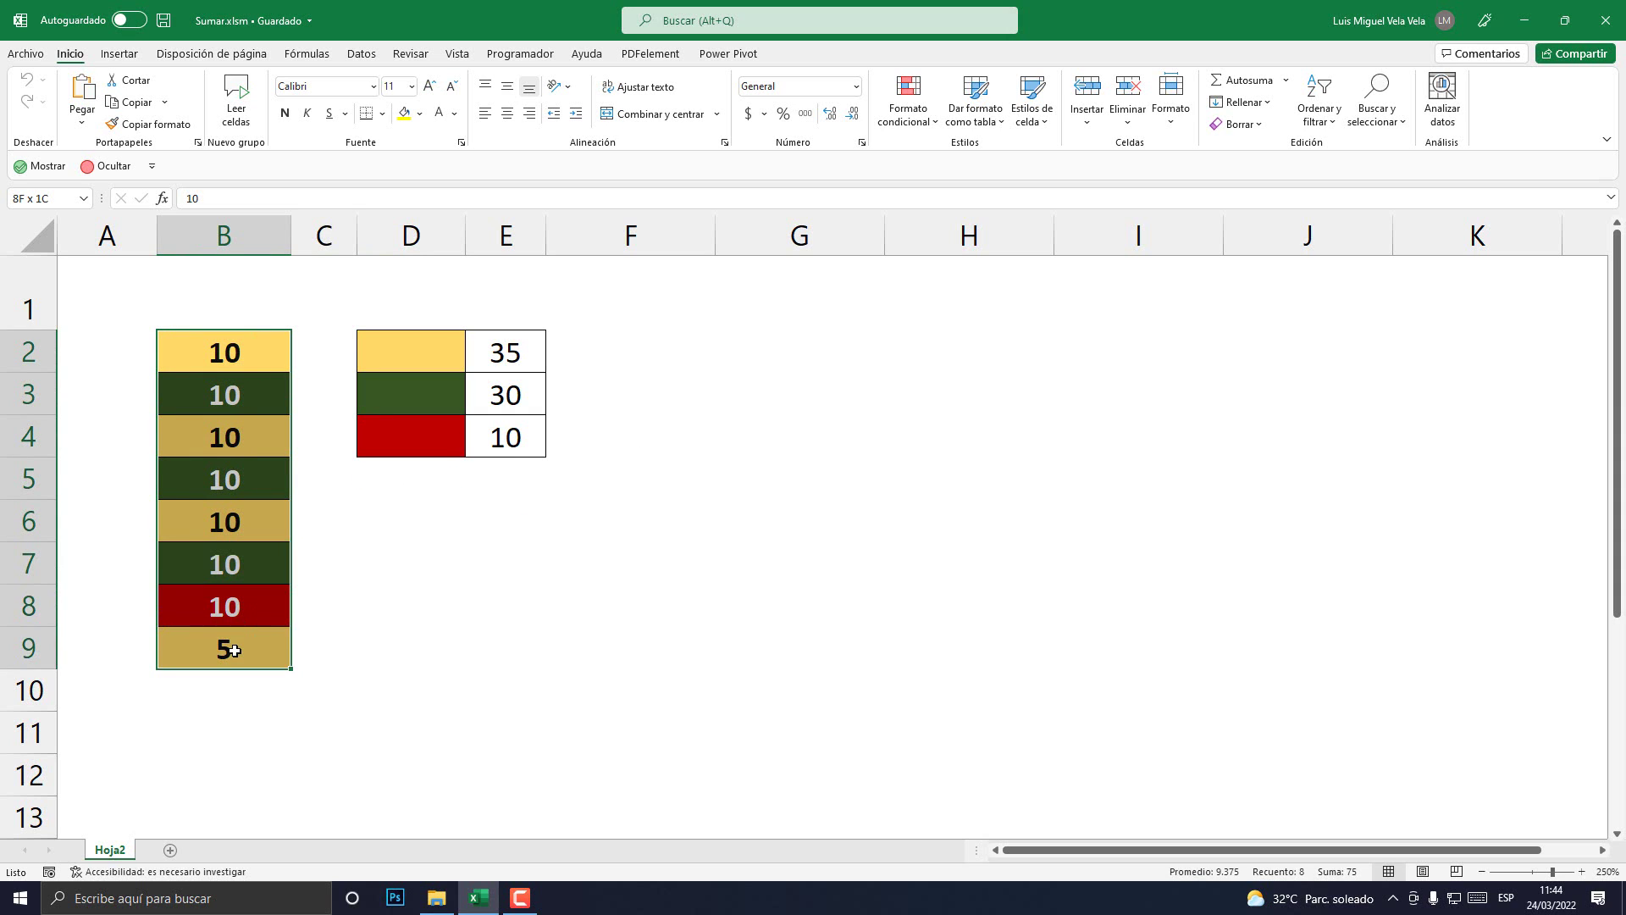
{"action": "left_click", "coordinate": [324, 606]}
{"action": "left_click_drag", "start_coordinate": [225, 352], "coordinate": [256, 648]}
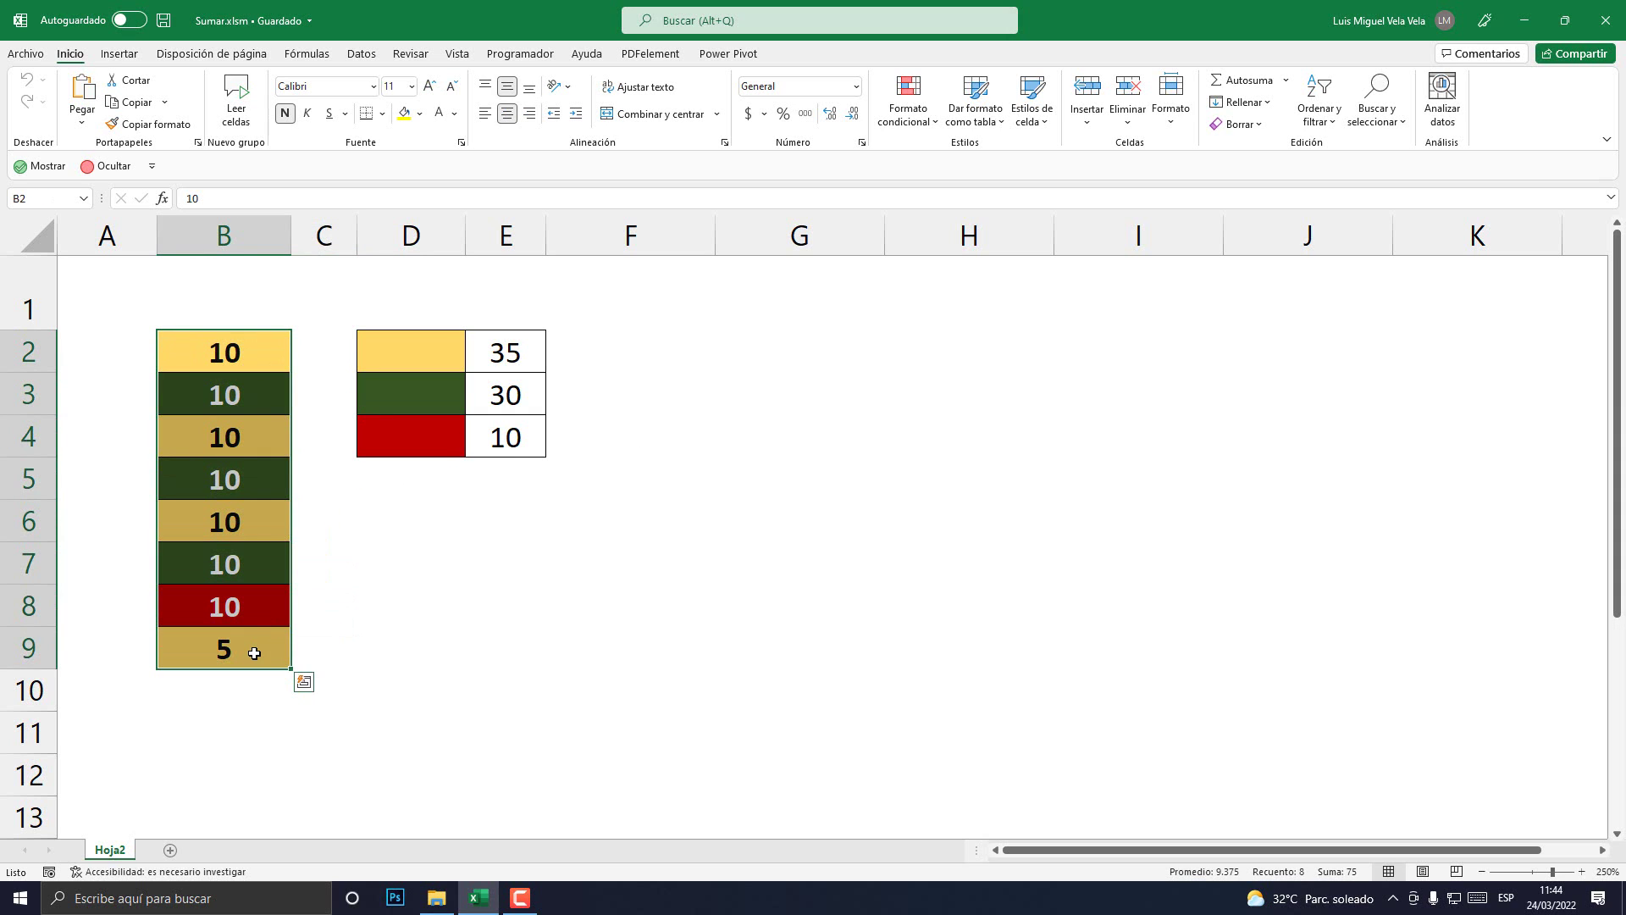
{"action": "key", "text": "Delete"}
{"action": "left_click", "coordinate": [243, 343]}
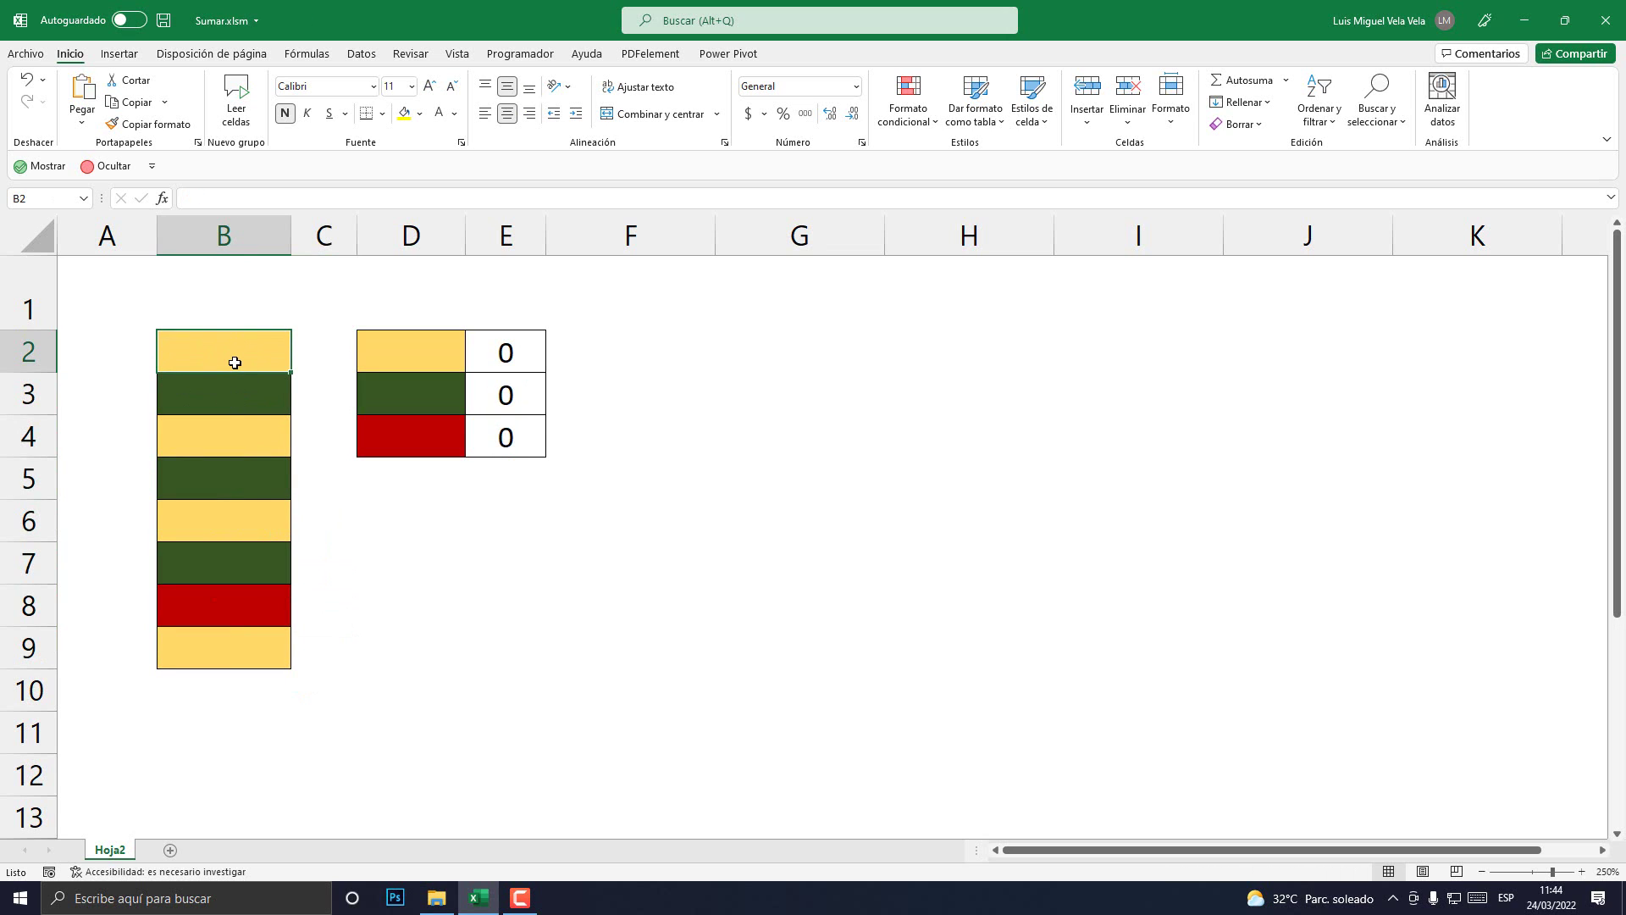
{"action": "type", "text": "100"}
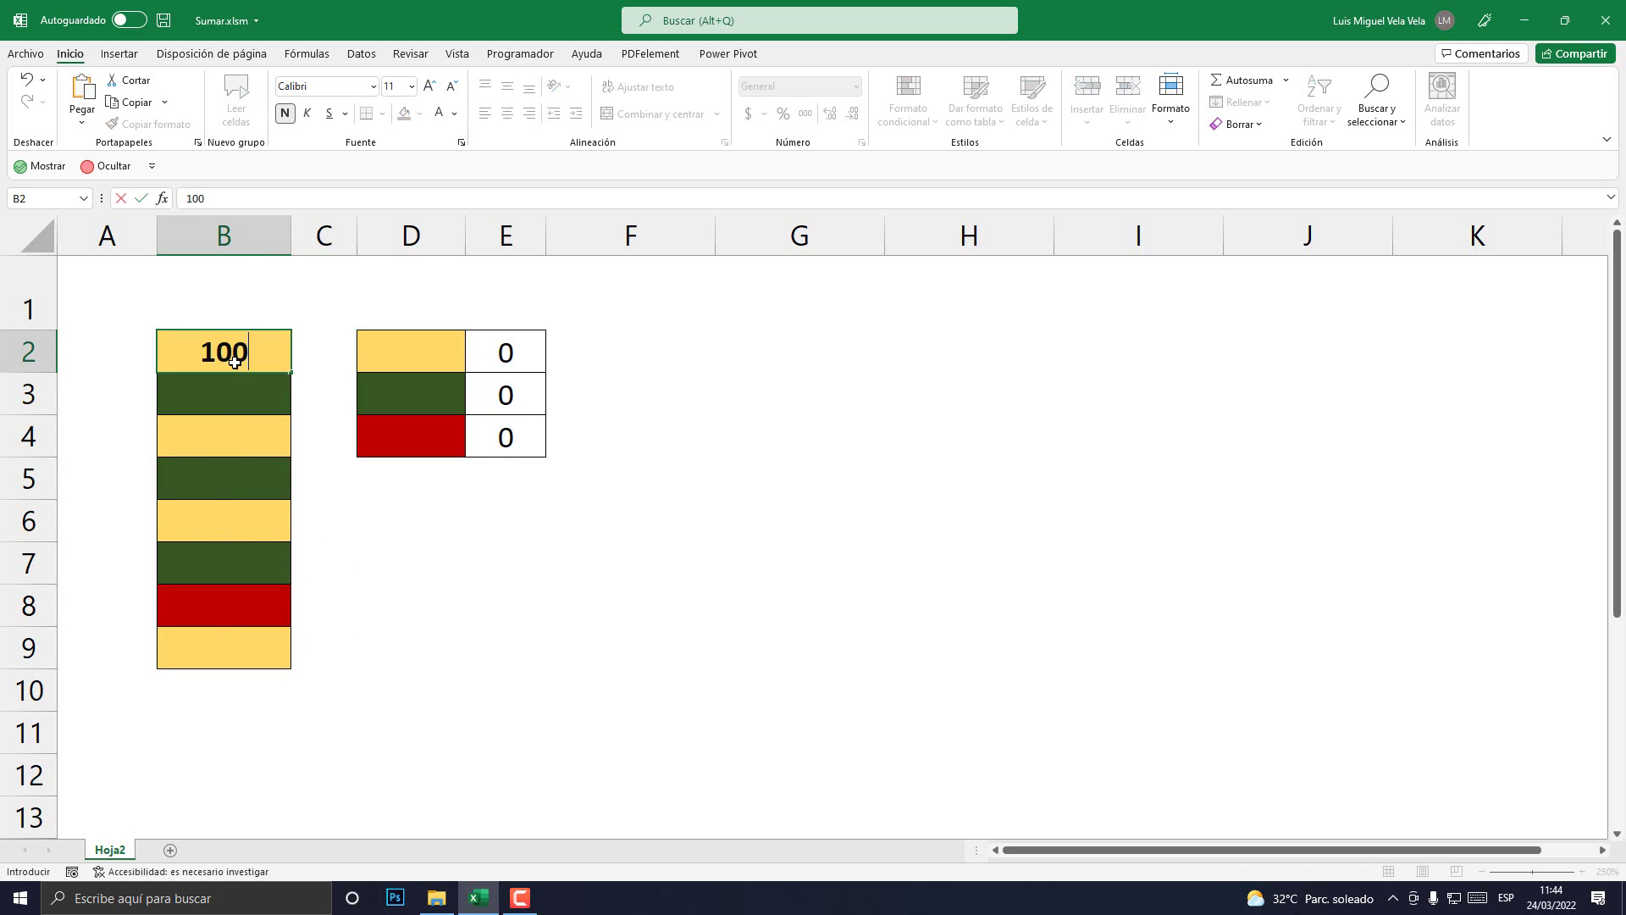
{"action": "key", "text": "Return"}
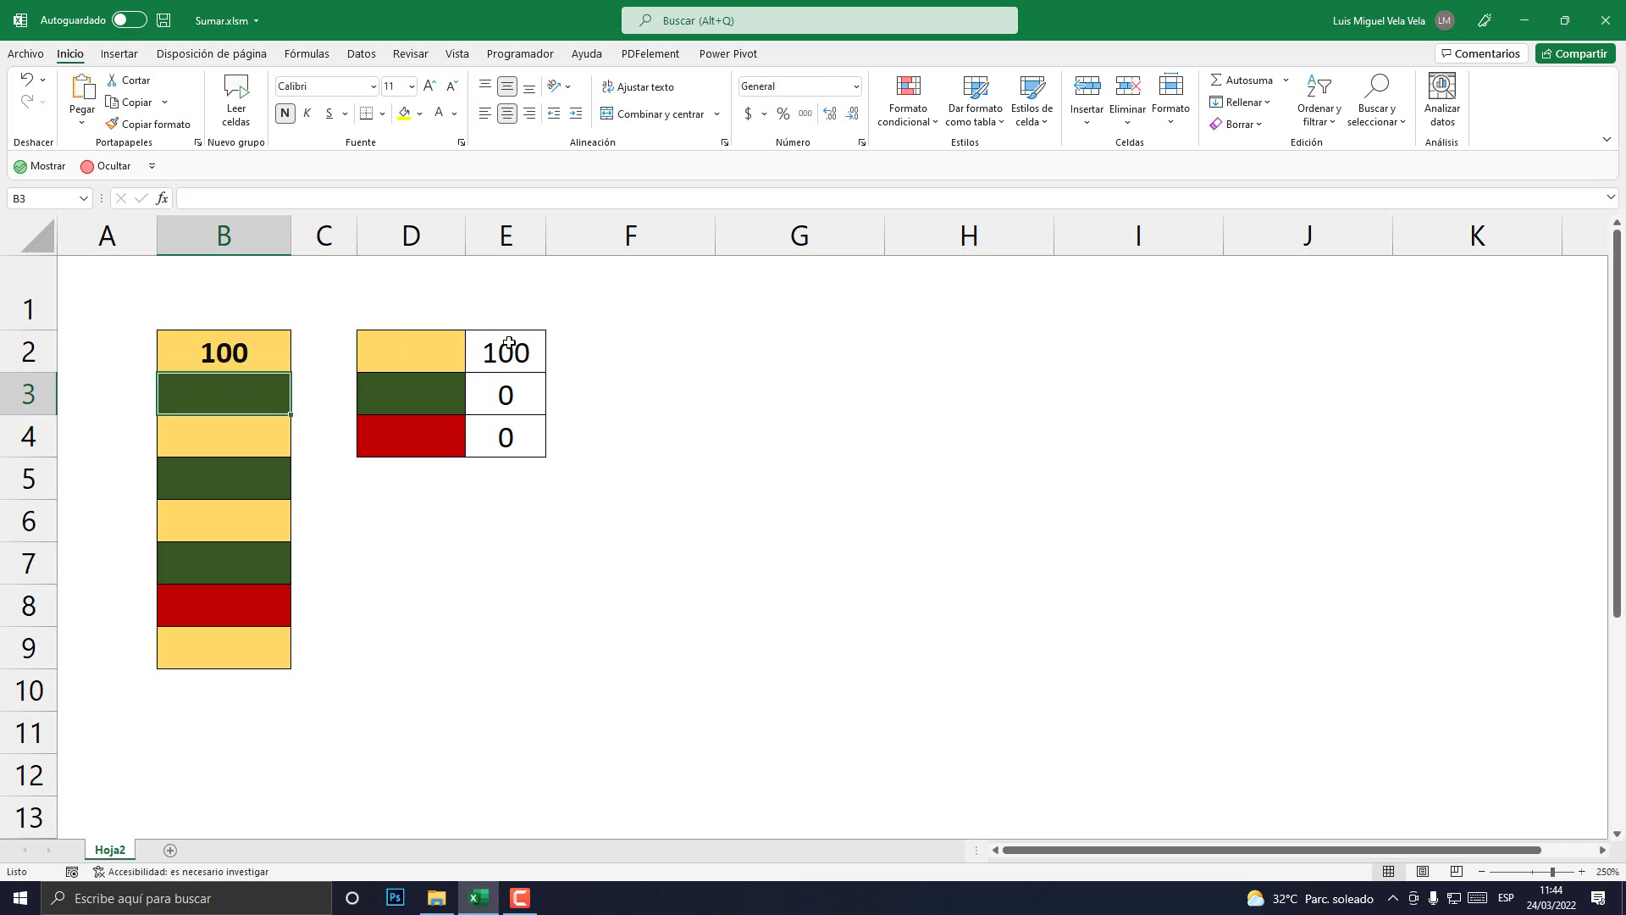
Enter 100 in B4, 5 in B6, 10 in B9 and 25 in B8
{"action": "left_click_drag", "start_coordinate": [506, 349], "coordinate": [424, 353]}
{"action": "left_click", "coordinate": [509, 353]}
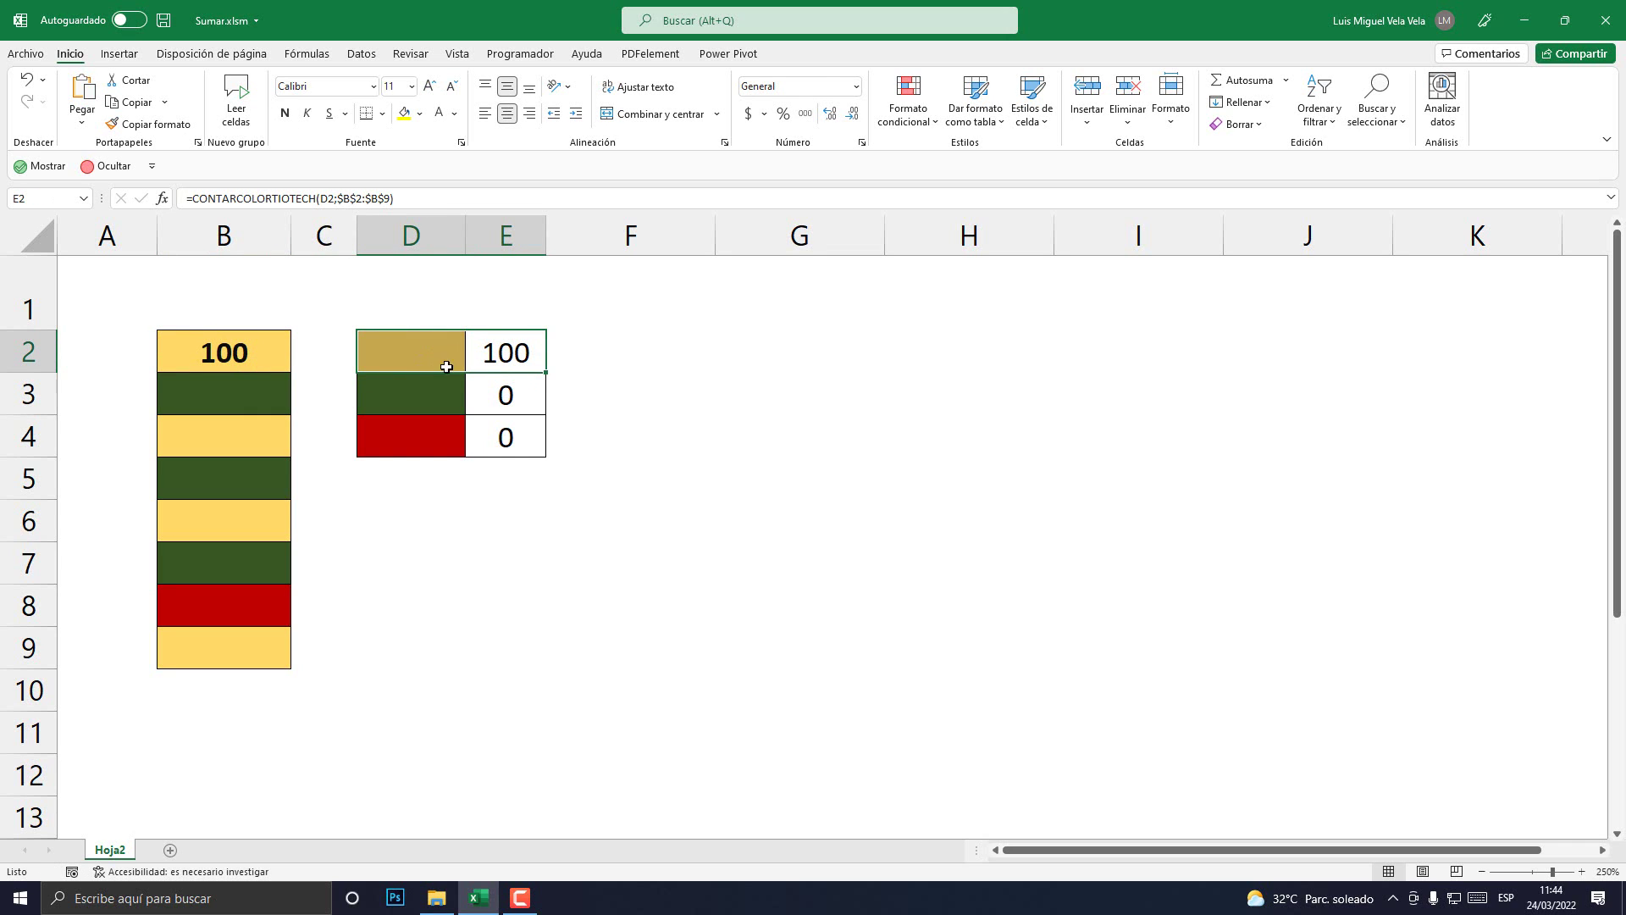
{"action": "left_click", "coordinate": [506, 352]}
{"action": "left_click", "coordinate": [269, 425]}
{"action": "type", "text": "1"}
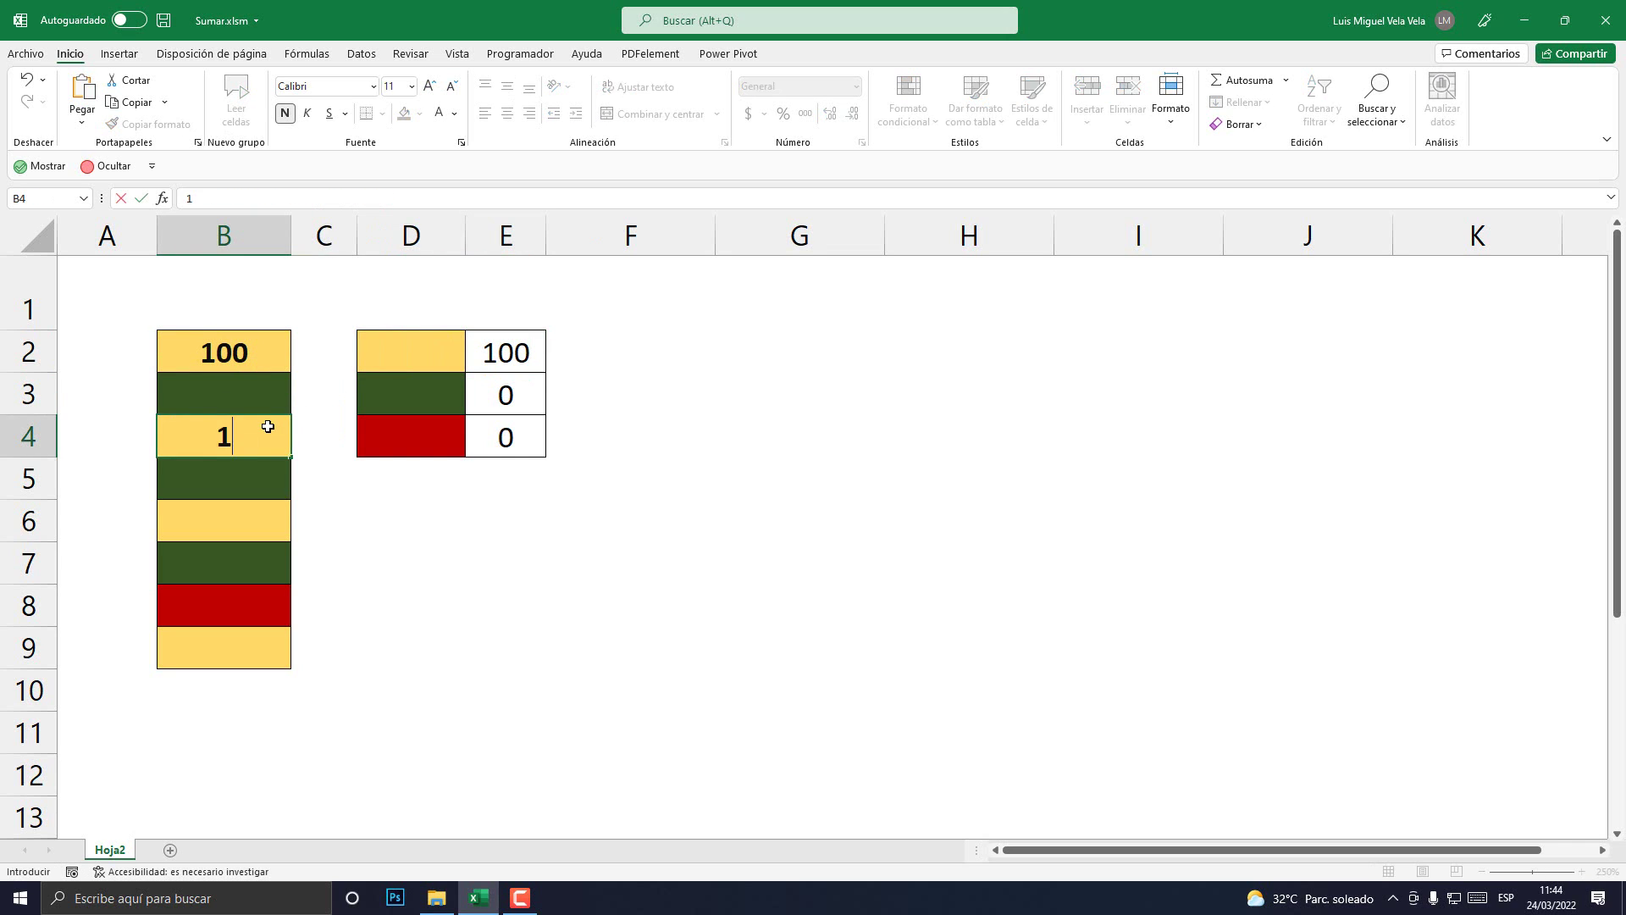
{"action": "type", "text": "00"}
{"action": "left_click", "coordinate": [251, 510]}
{"action": "type", "text": "5"}
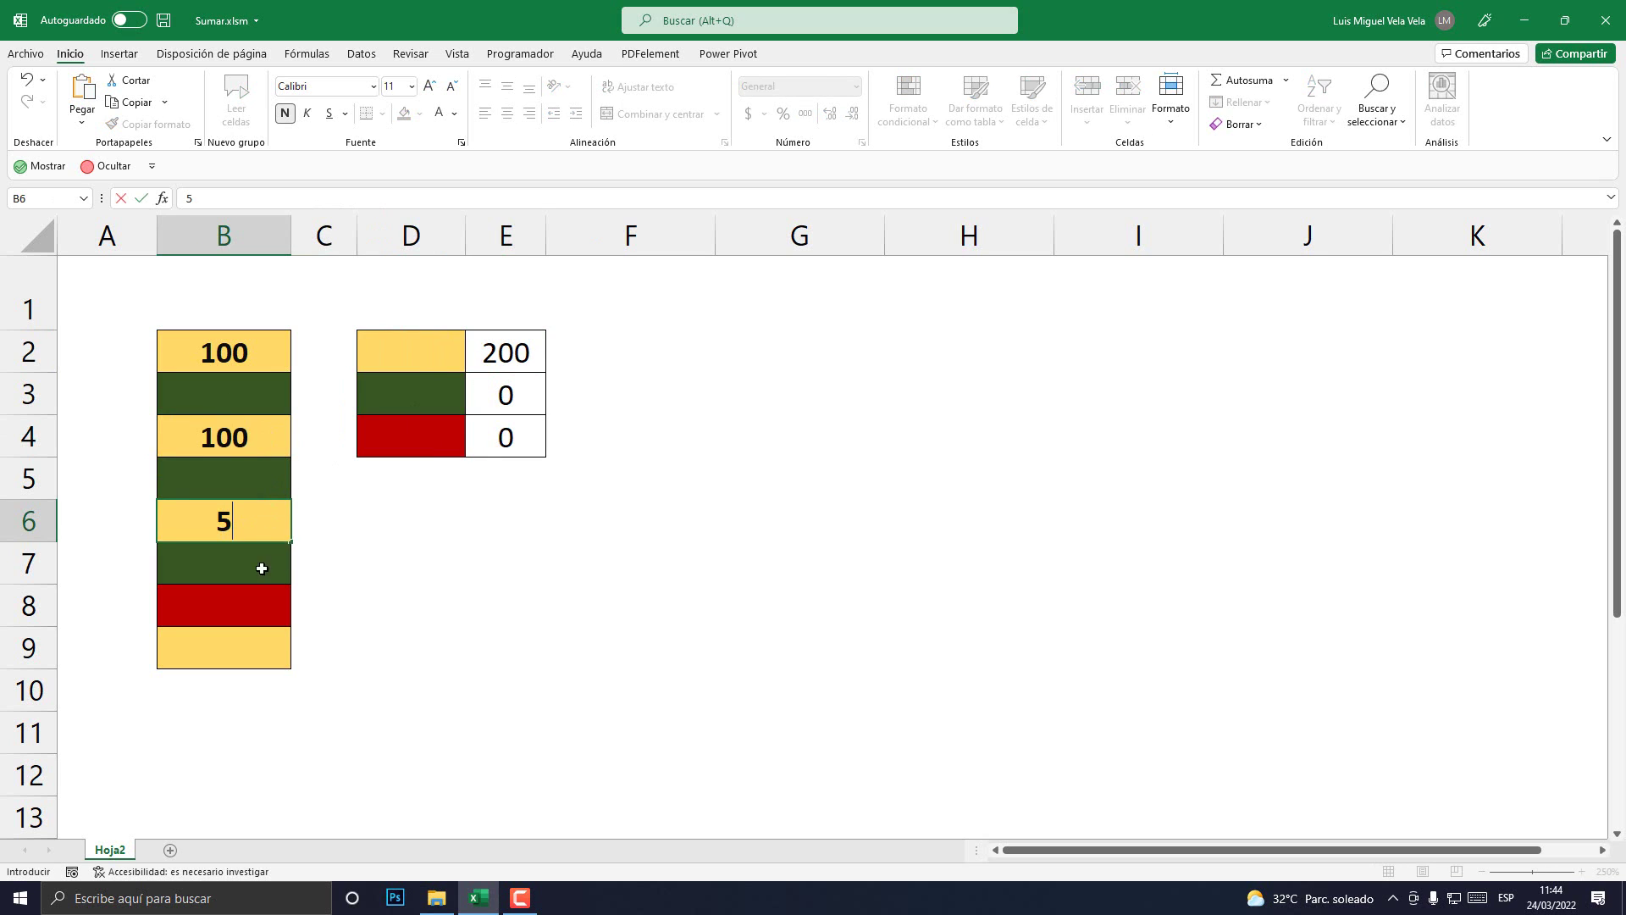
{"action": "left_click", "coordinate": [448, 427]}
{"action": "left_click", "coordinate": [247, 646]}
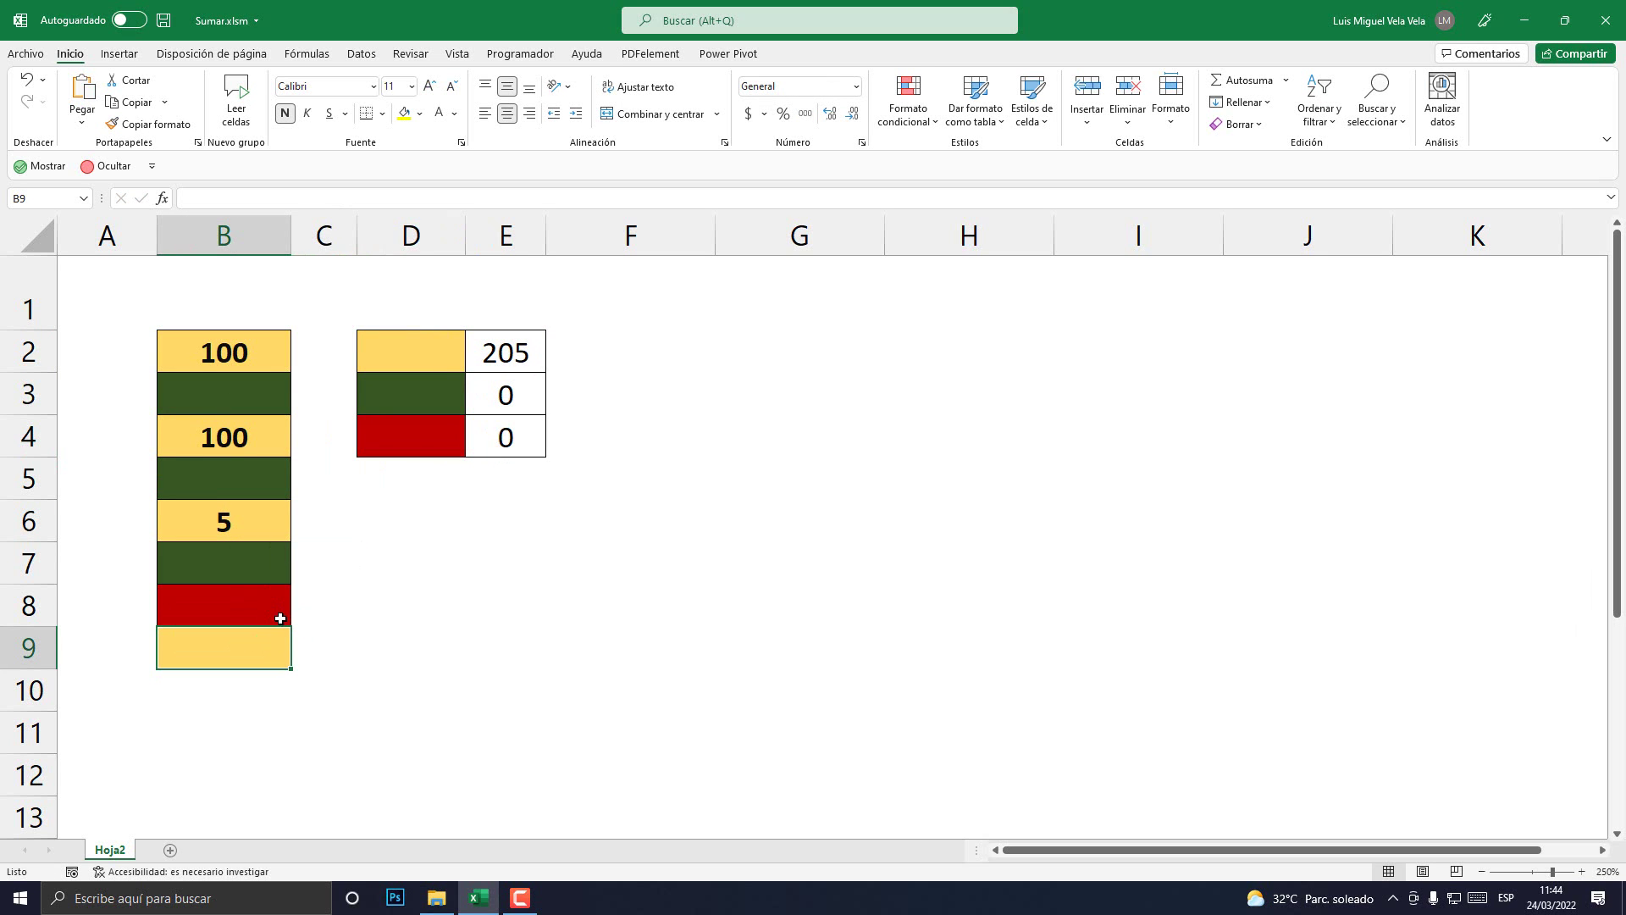
{"action": "type", "text": "10"}
{"action": "left_click", "coordinate": [504, 521]}
{"action": "left_click", "coordinate": [220, 597]}
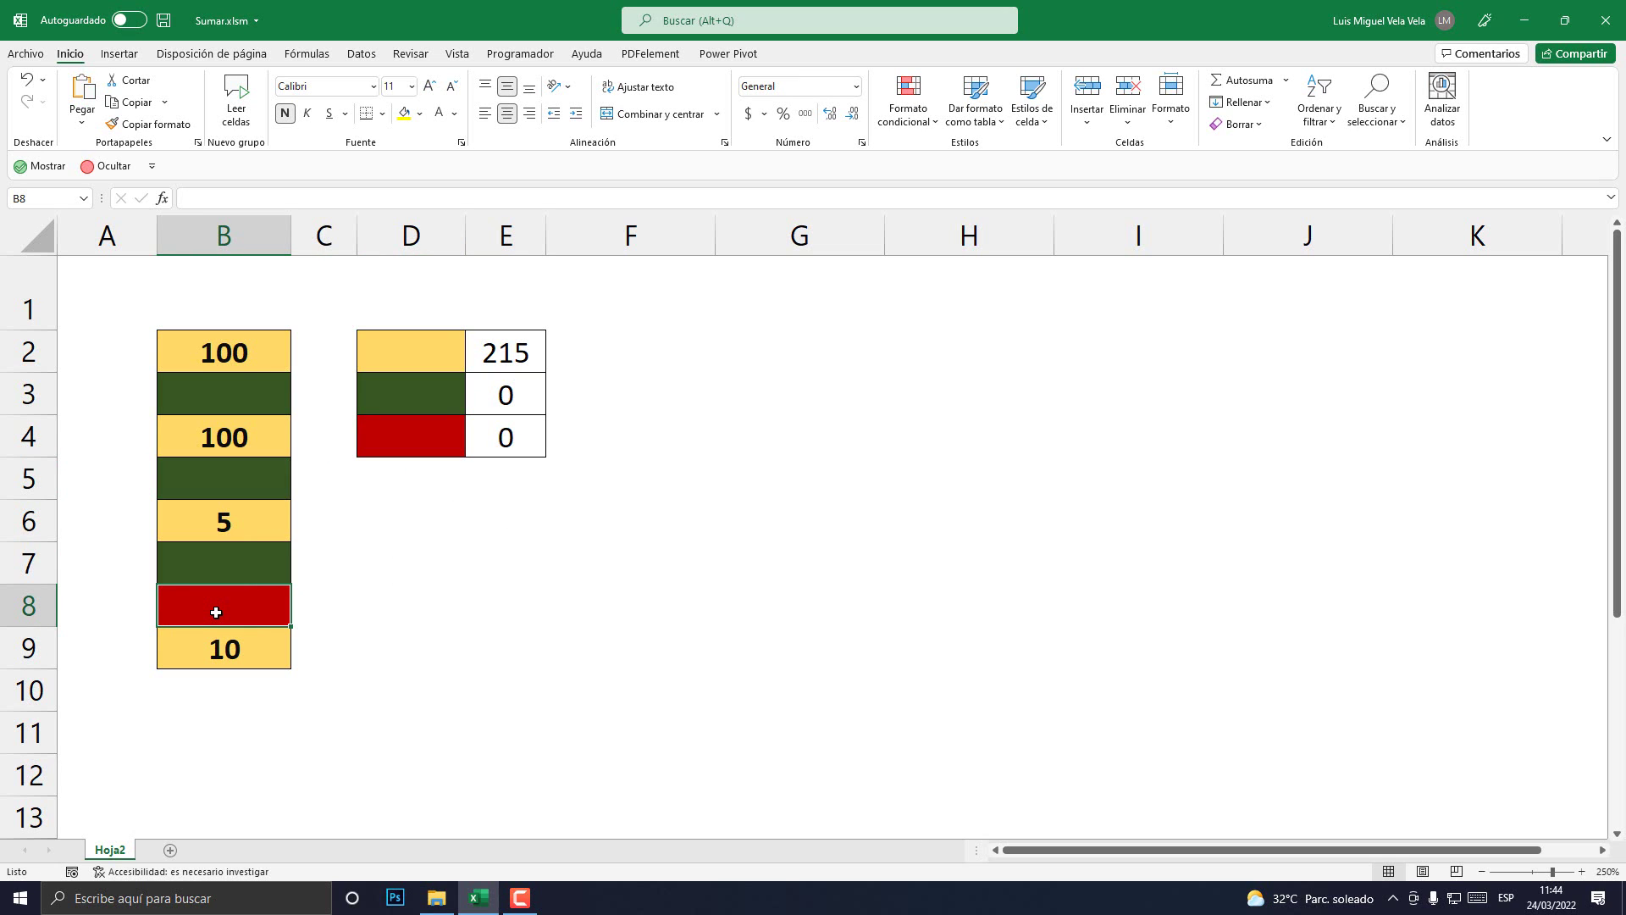
{"action": "type", "text": "25"}
{"action": "key", "text": "Return"}
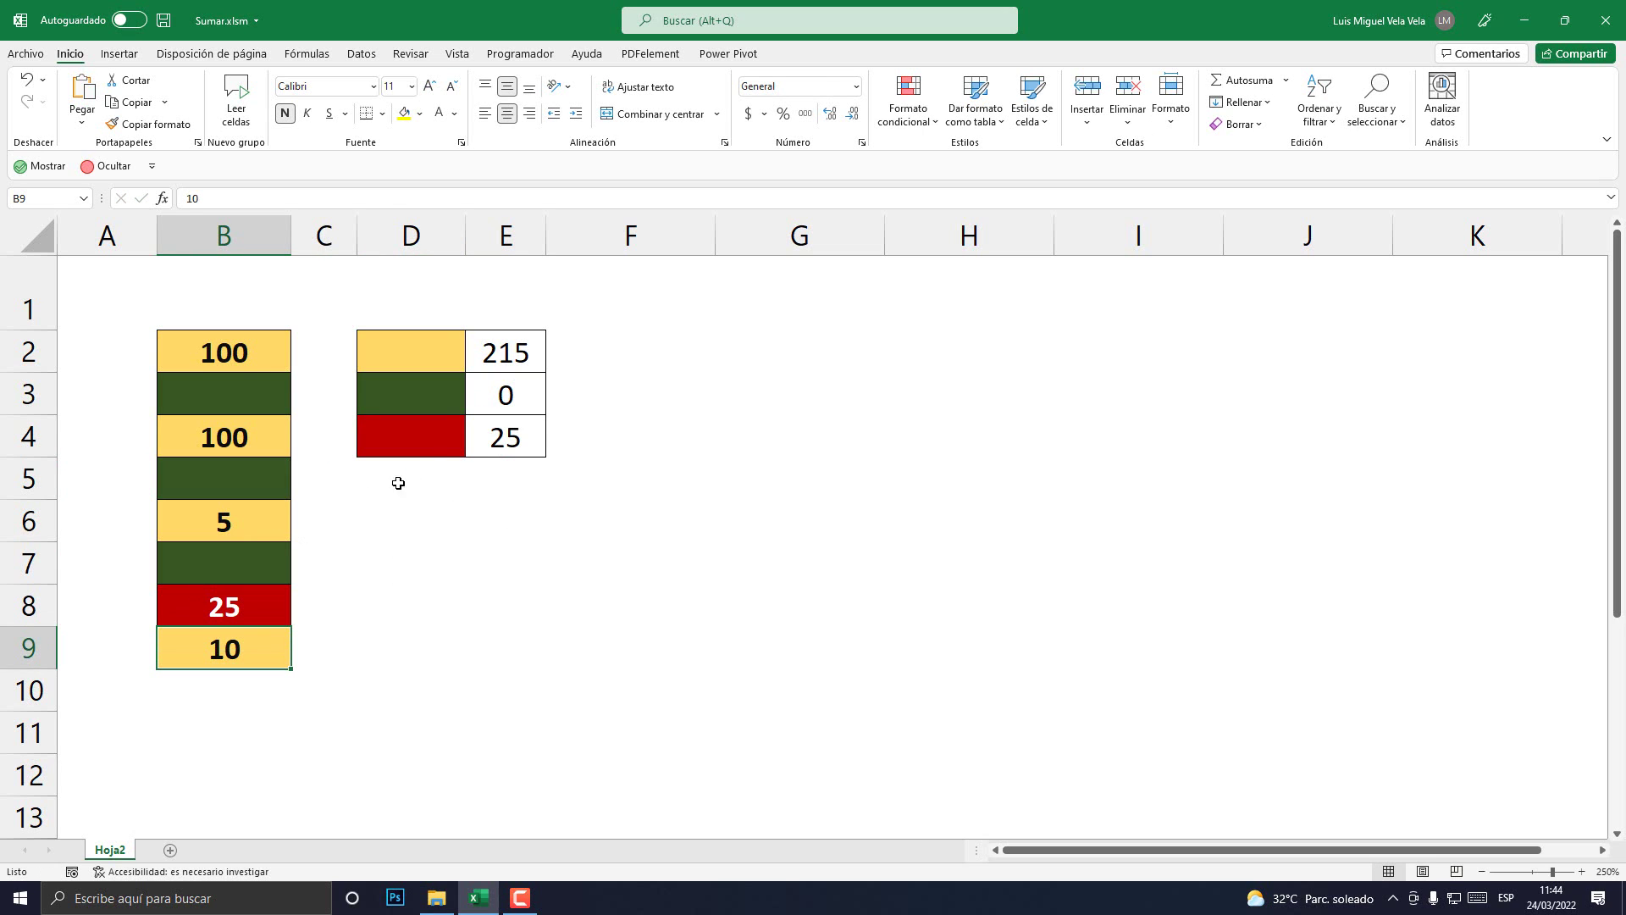
Enter 10 in B3 and check the totals of 215 yellow, 10 green and 25 red
{"action": "left_click", "coordinate": [522, 430]}
{"action": "double_click", "coordinate": [246, 387]}
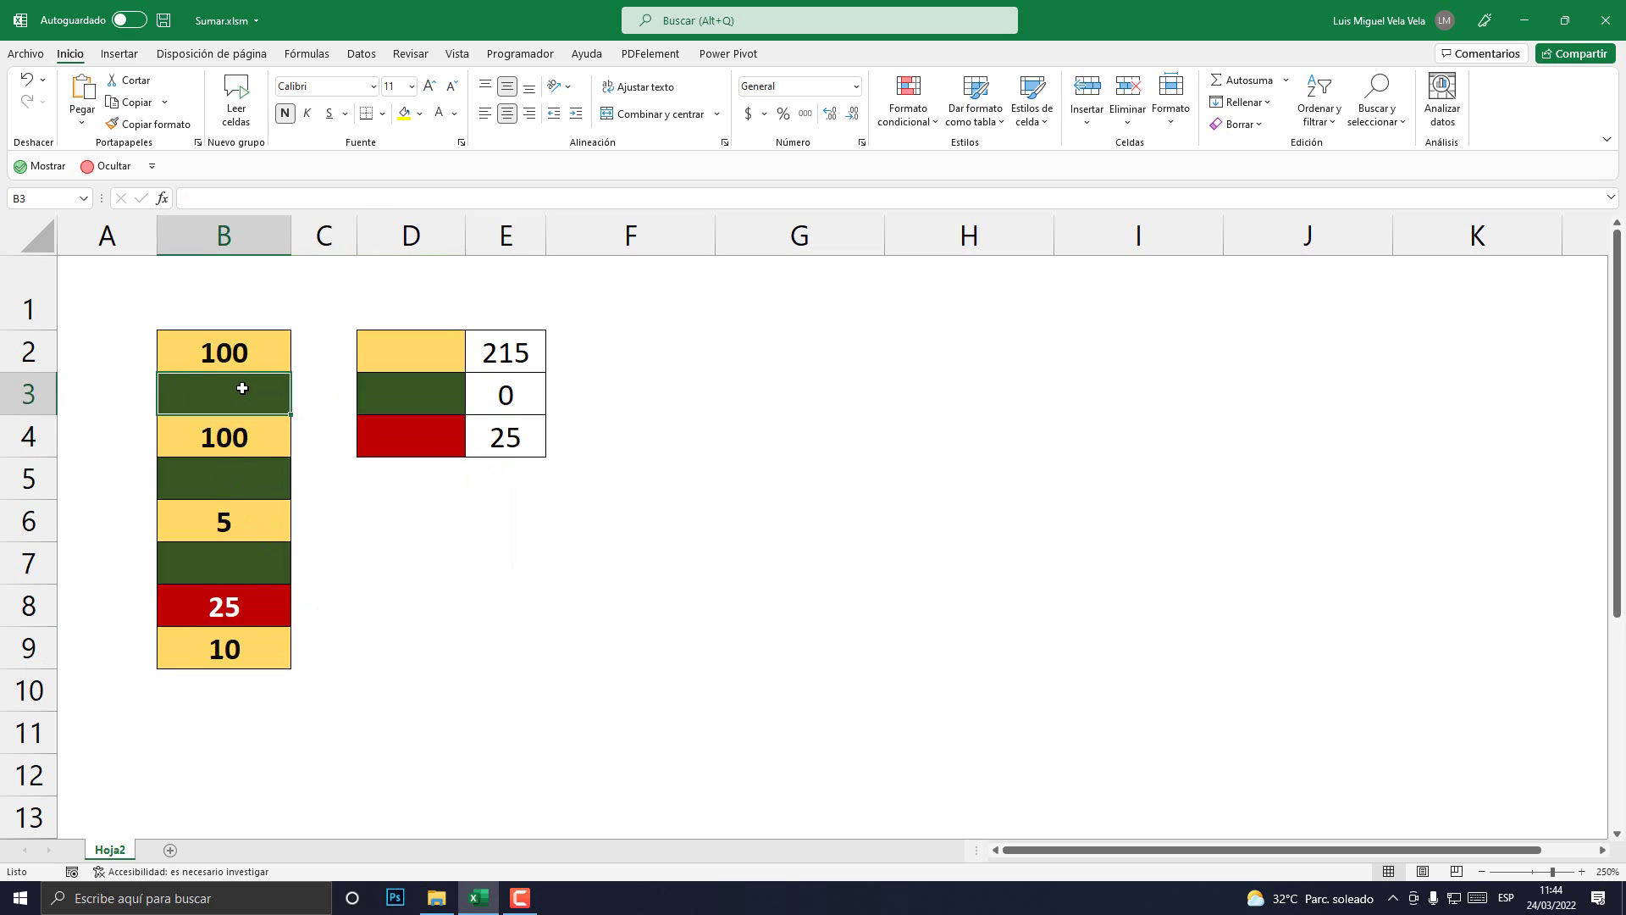
{"action": "type", "text": "10"}
{"action": "left_click", "coordinate": [435, 378]}
{"action": "left_click", "coordinate": [506, 436]}
{"action": "left_click", "coordinate": [435, 378]}
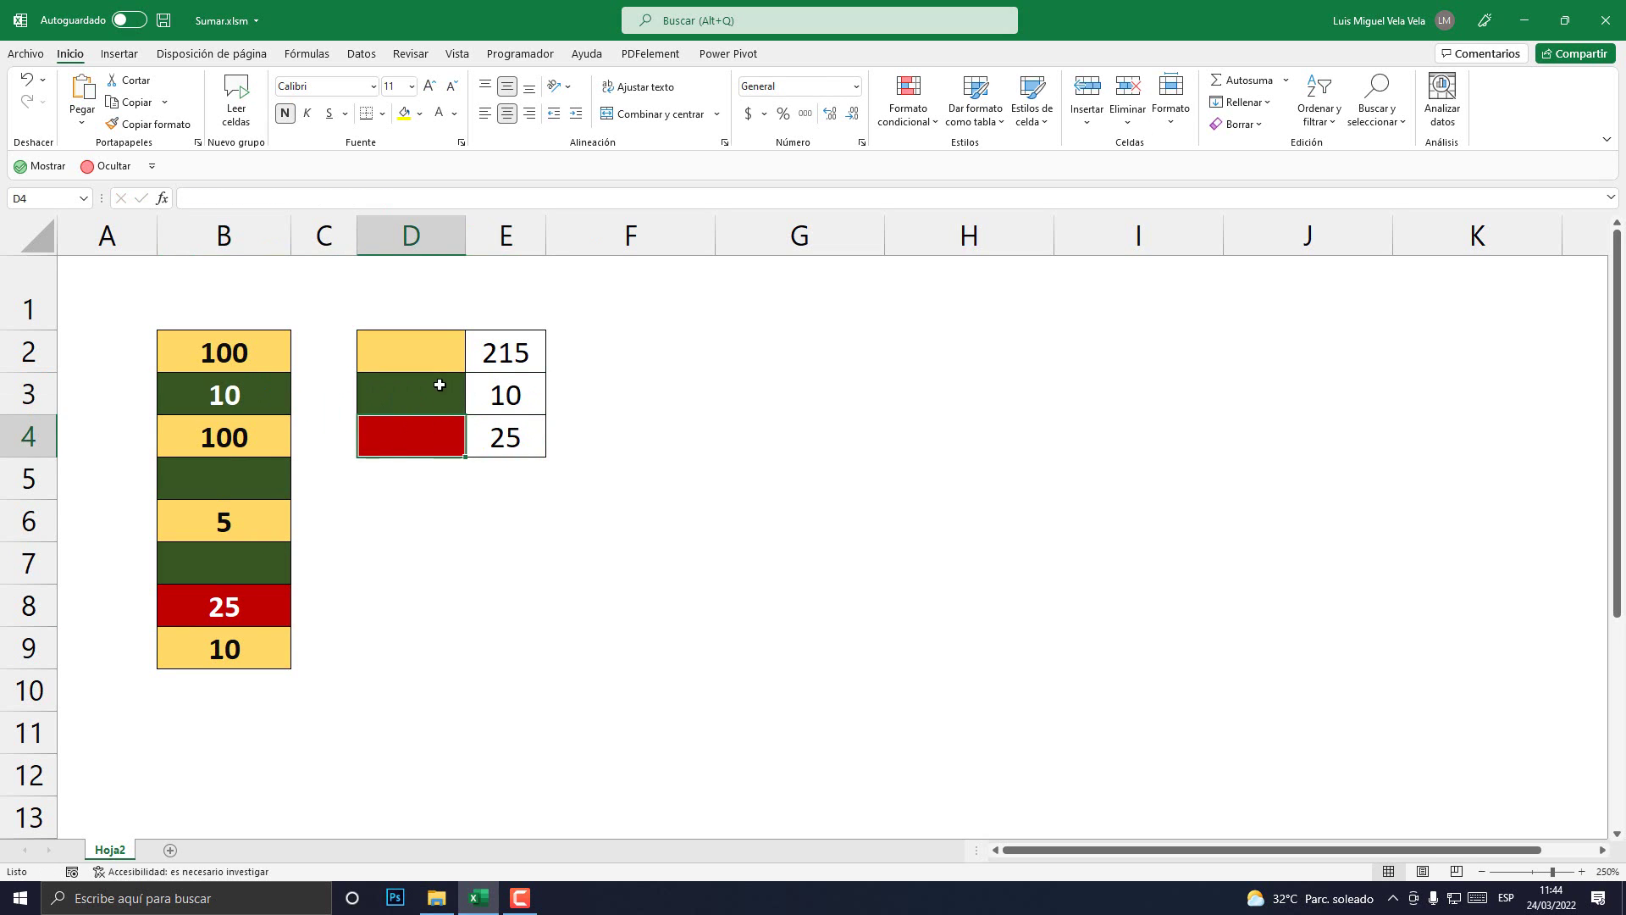
{"action": "left_click", "coordinate": [508, 363]}
{"action": "left_click", "coordinate": [506, 436]}
Create a new blank workbook with Ctrl+N
{"action": "left_click", "coordinate": [199, 898]}
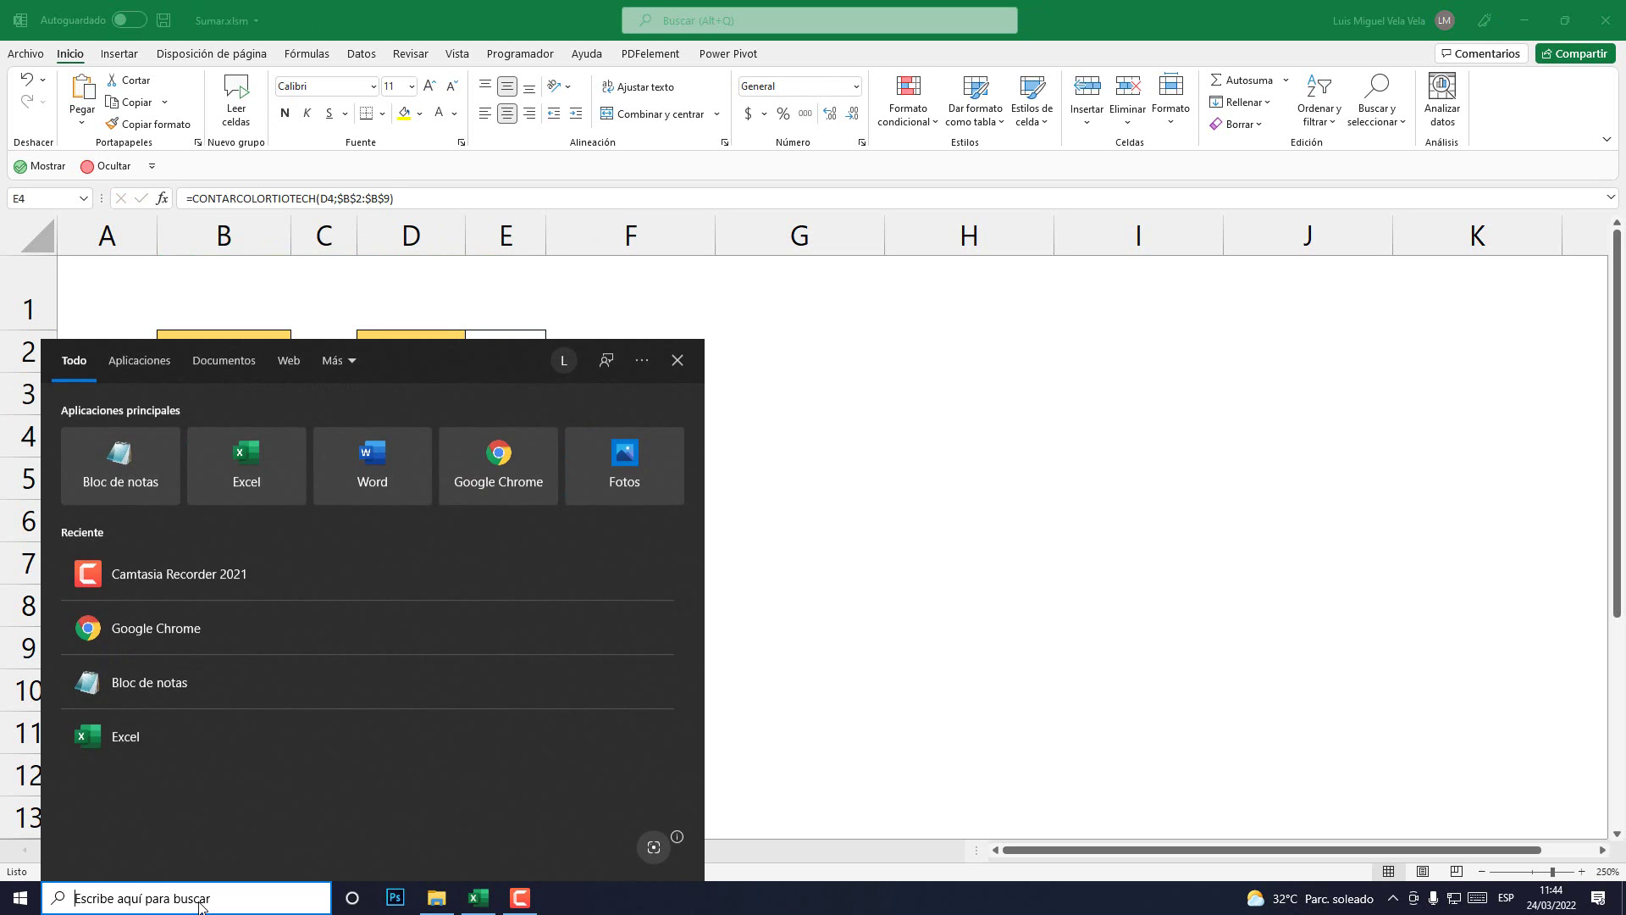
{"action": "type", "text": "Excel"}
{"action": "key", "text": "Escape"}
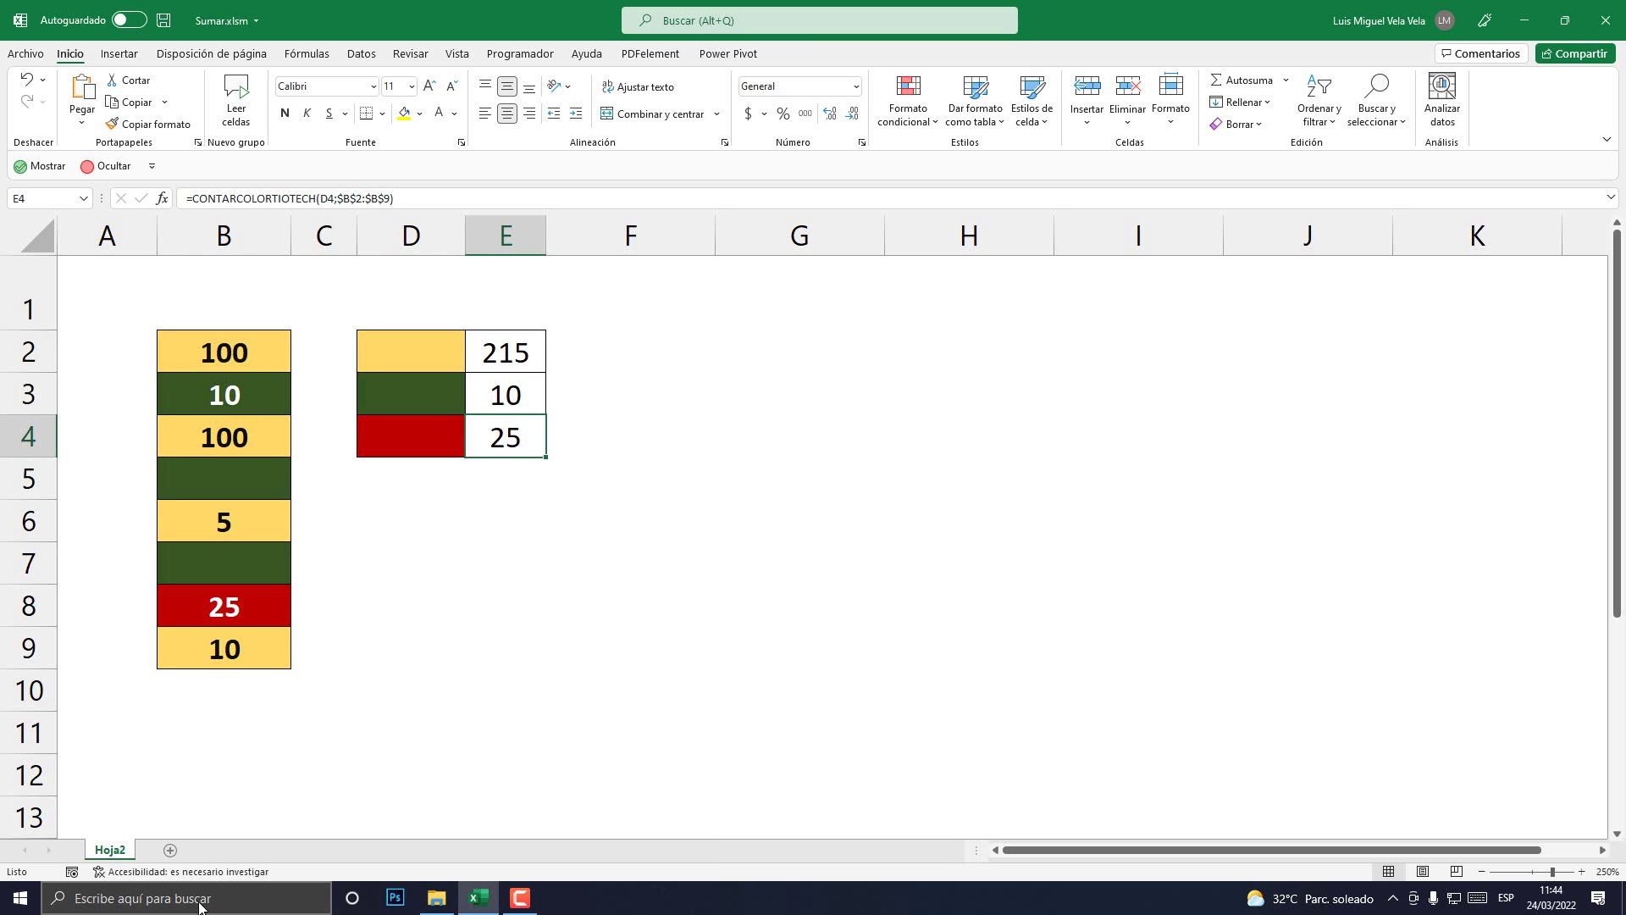
{"action": "key", "text": "ctrl+n"}
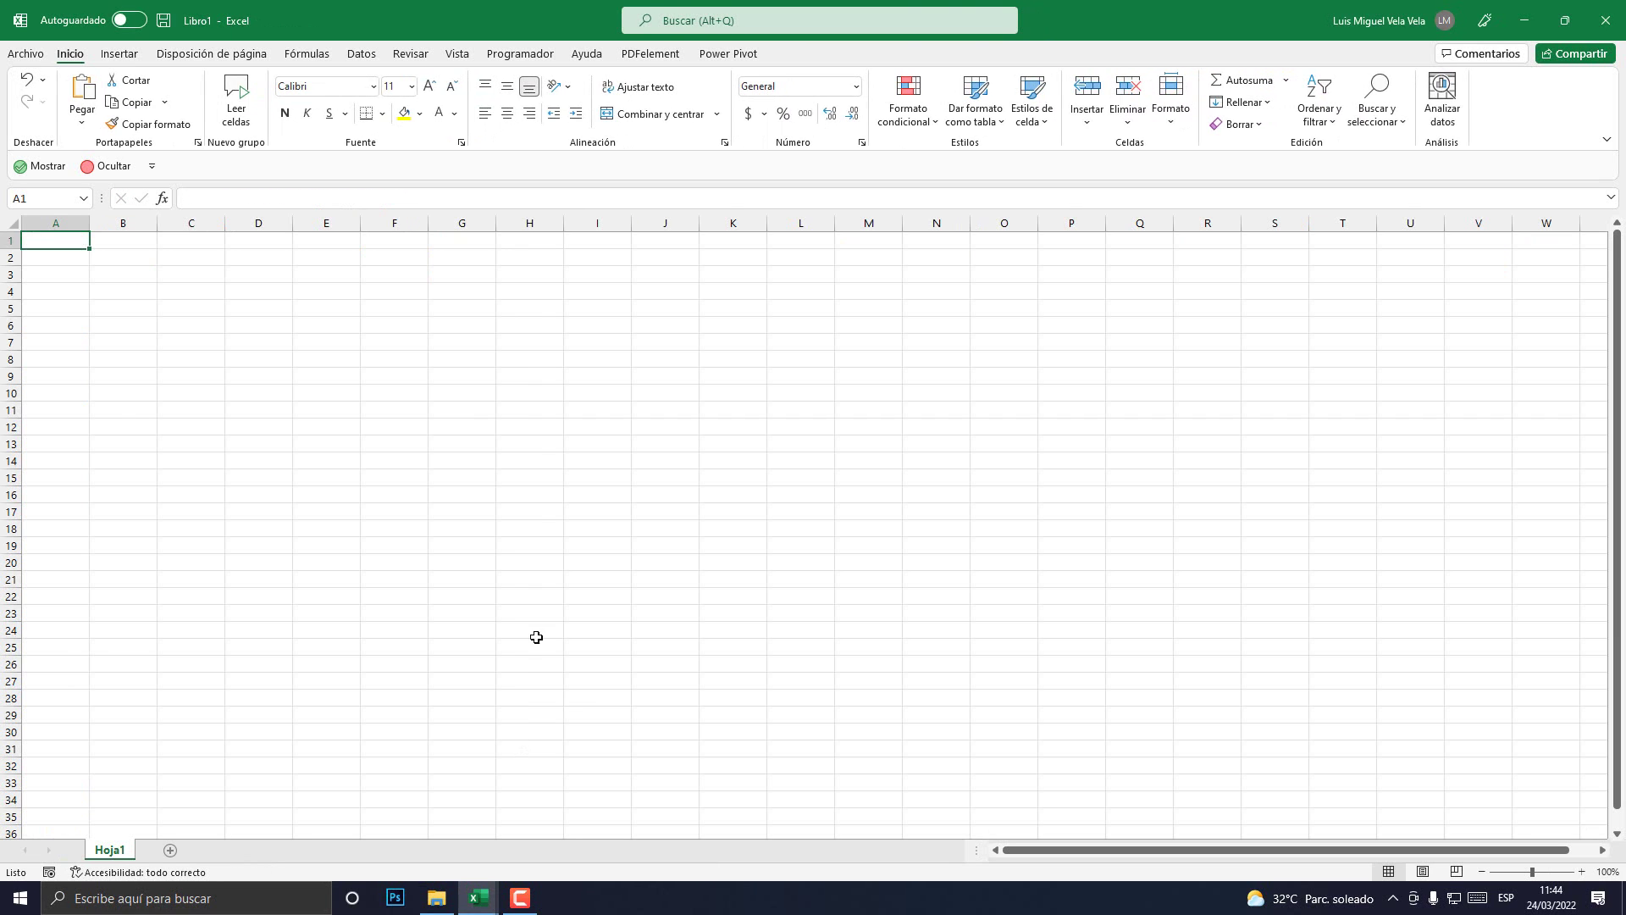
{"action": "left_click", "coordinate": [228, 256]}
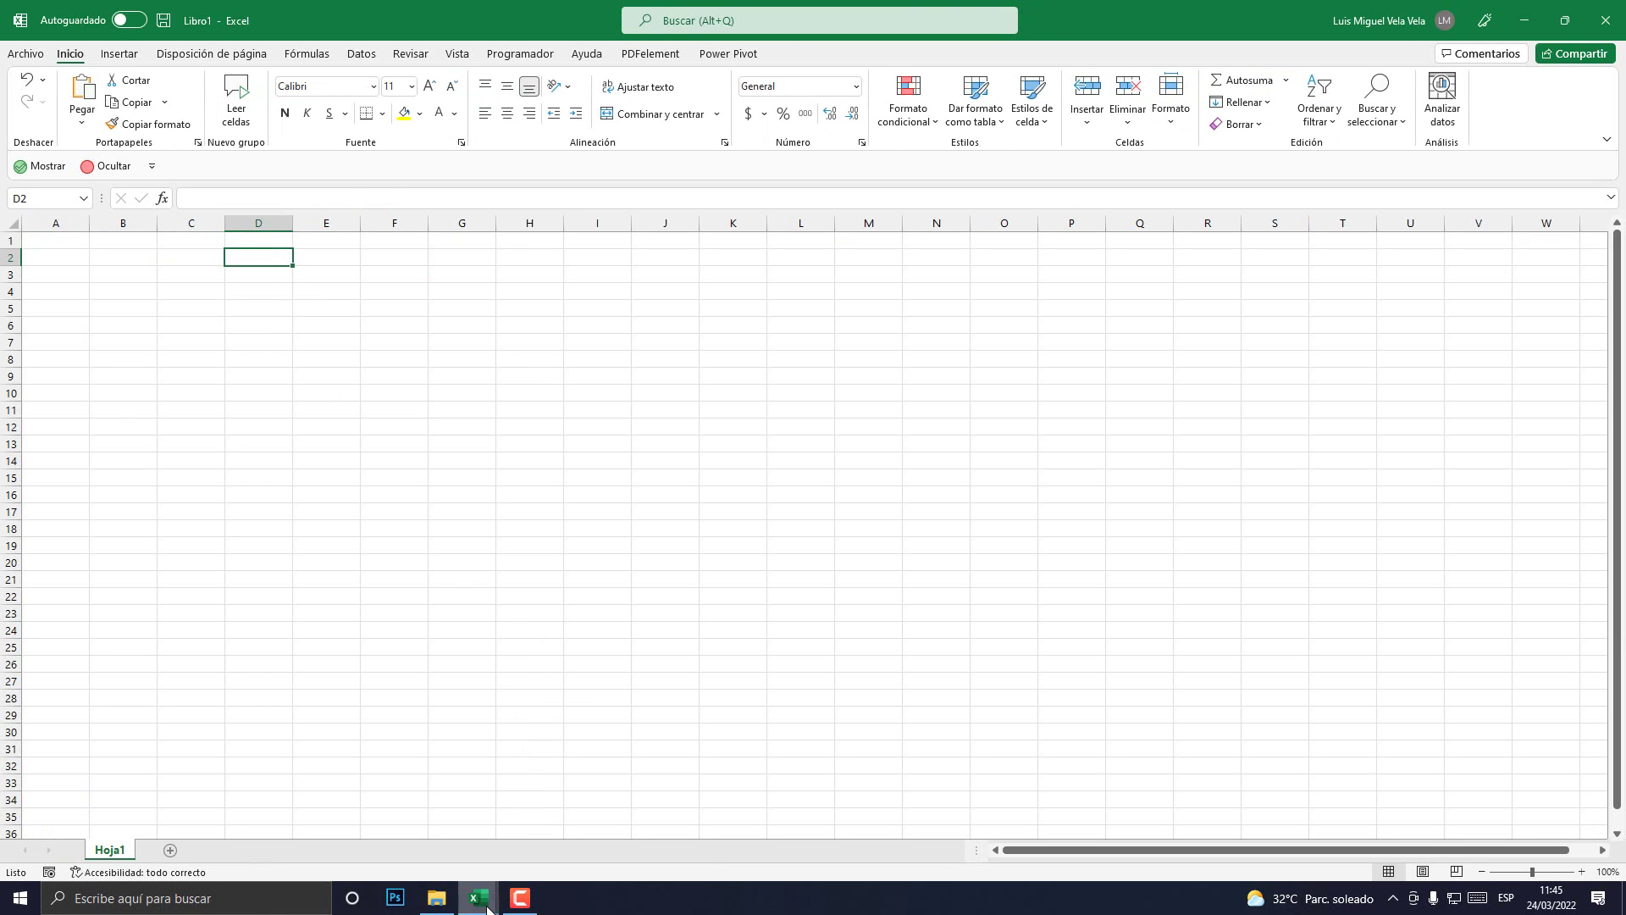
Close the Sumar.xlsm workbook without saving
{"action": "mouse_move", "coordinate": [478, 898]}
{"action": "left_click", "coordinate": [424, 825]}
{"action": "left_click", "coordinate": [1605, 20]}
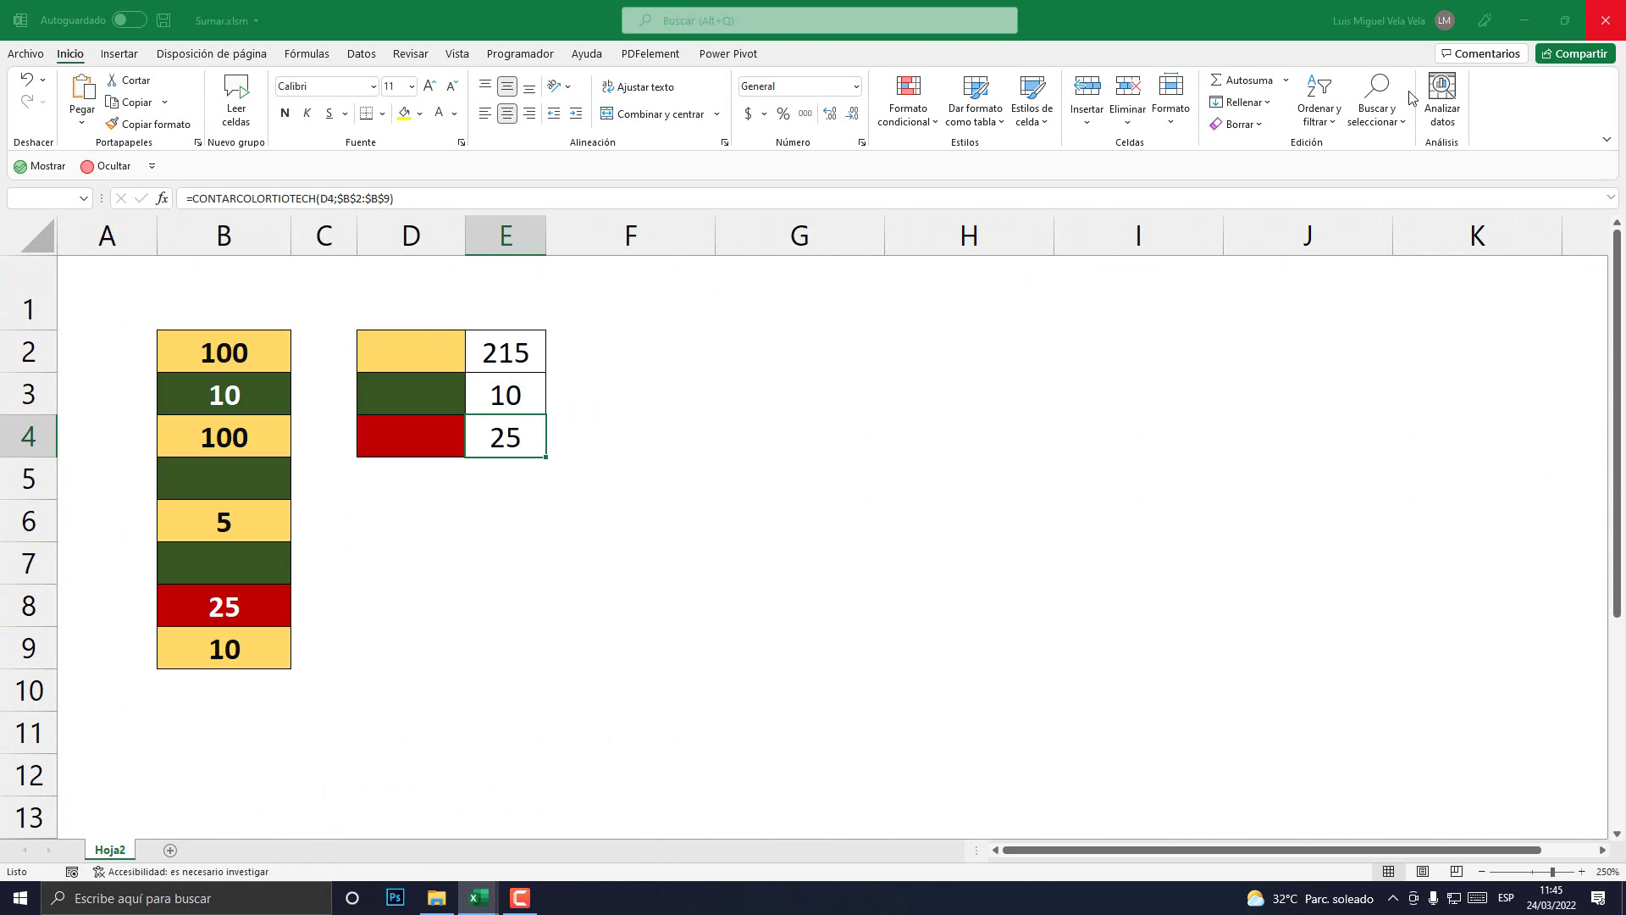
{"action": "left_click", "coordinate": [814, 470]}
{"action": "left_click", "coordinate": [154, 337]}
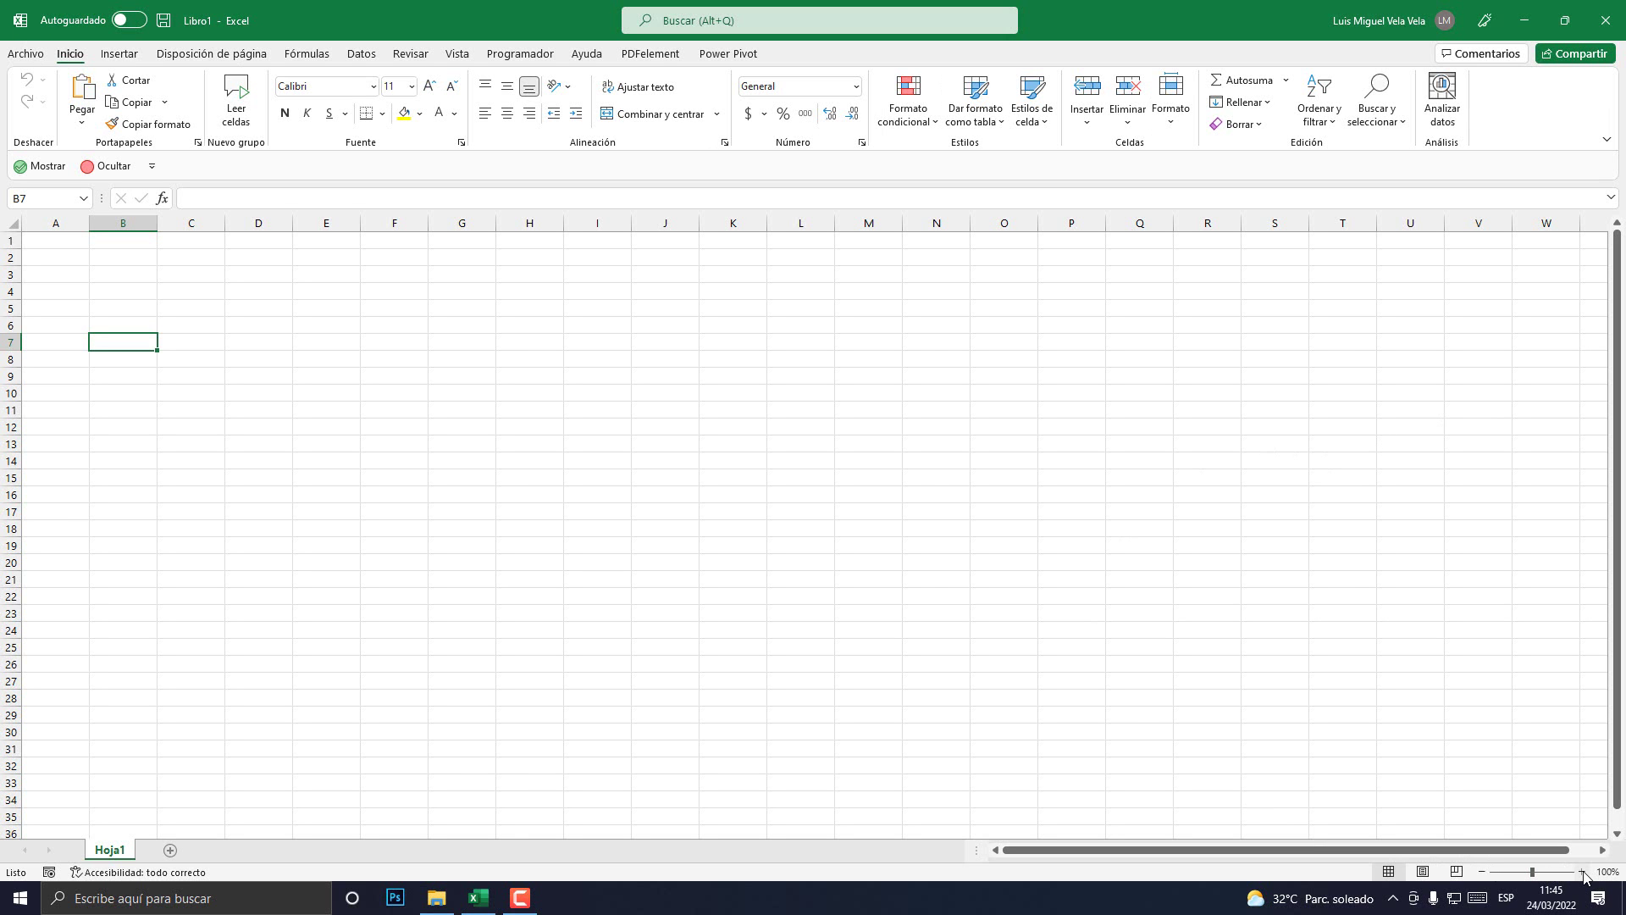
Zoom the blank sheet in to 240%
{"action": "left_click", "coordinate": [1582, 872]}
{"action": "left_click", "coordinate": [1582, 872]}
{"action": "left_click", "coordinate": [1583, 872]}
{"action": "left_click", "coordinate": [1582, 872]}
{"action": "left_click", "coordinate": [1582, 871]}
{"action": "left_click", "coordinate": [1582, 872]}
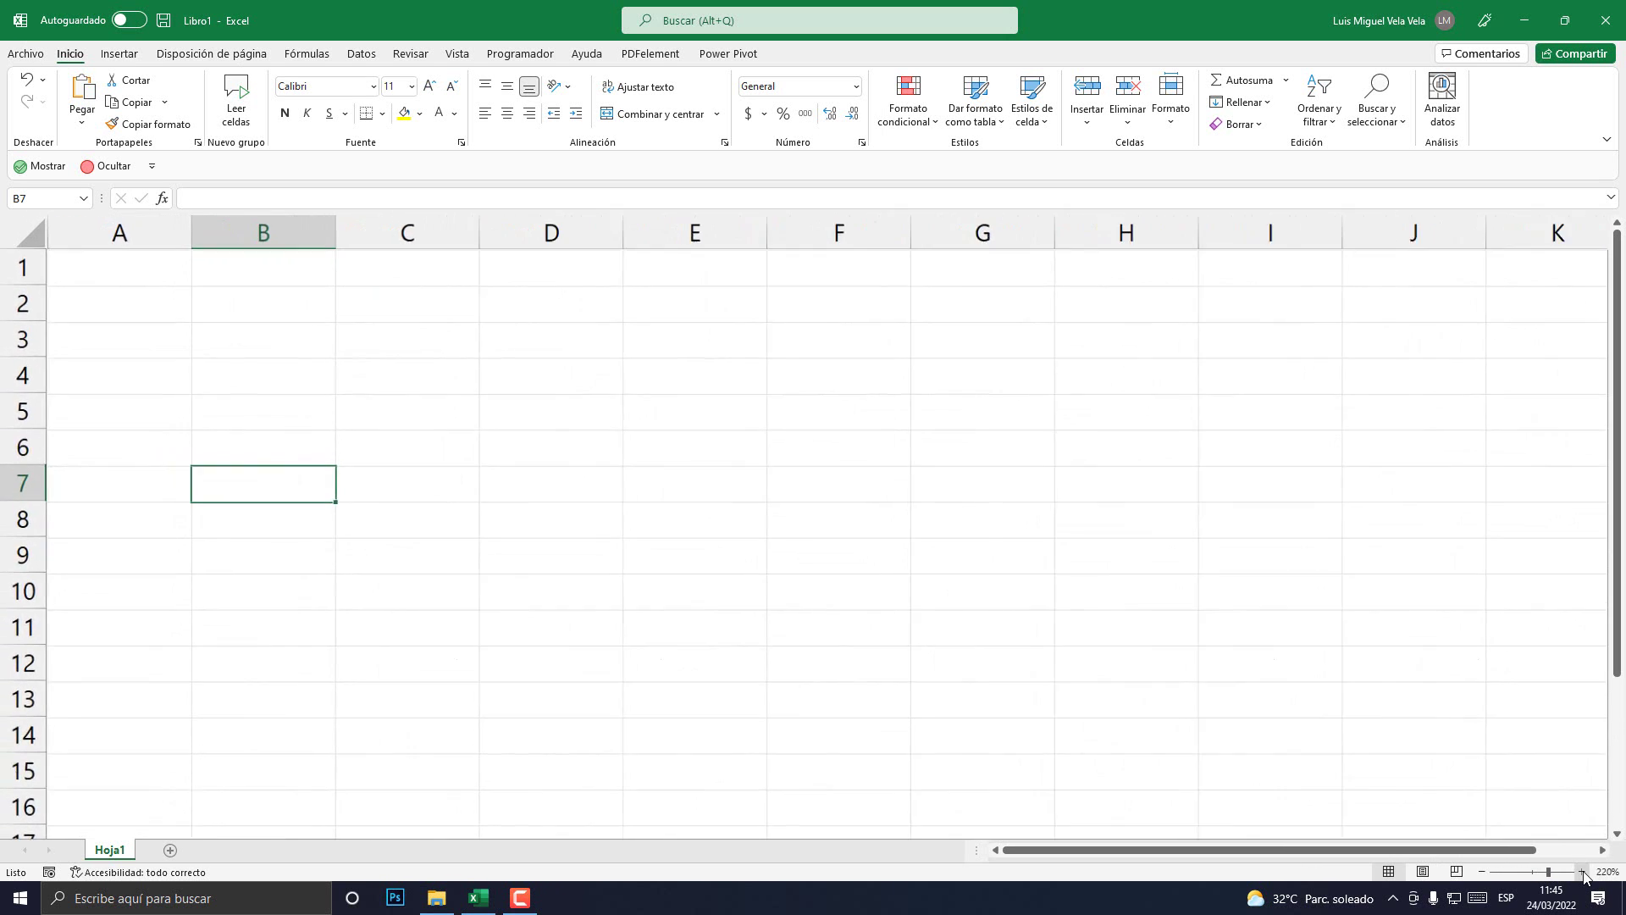
{"action": "left_click", "coordinate": [1582, 871]}
{"action": "left_click", "coordinate": [1582, 871]}
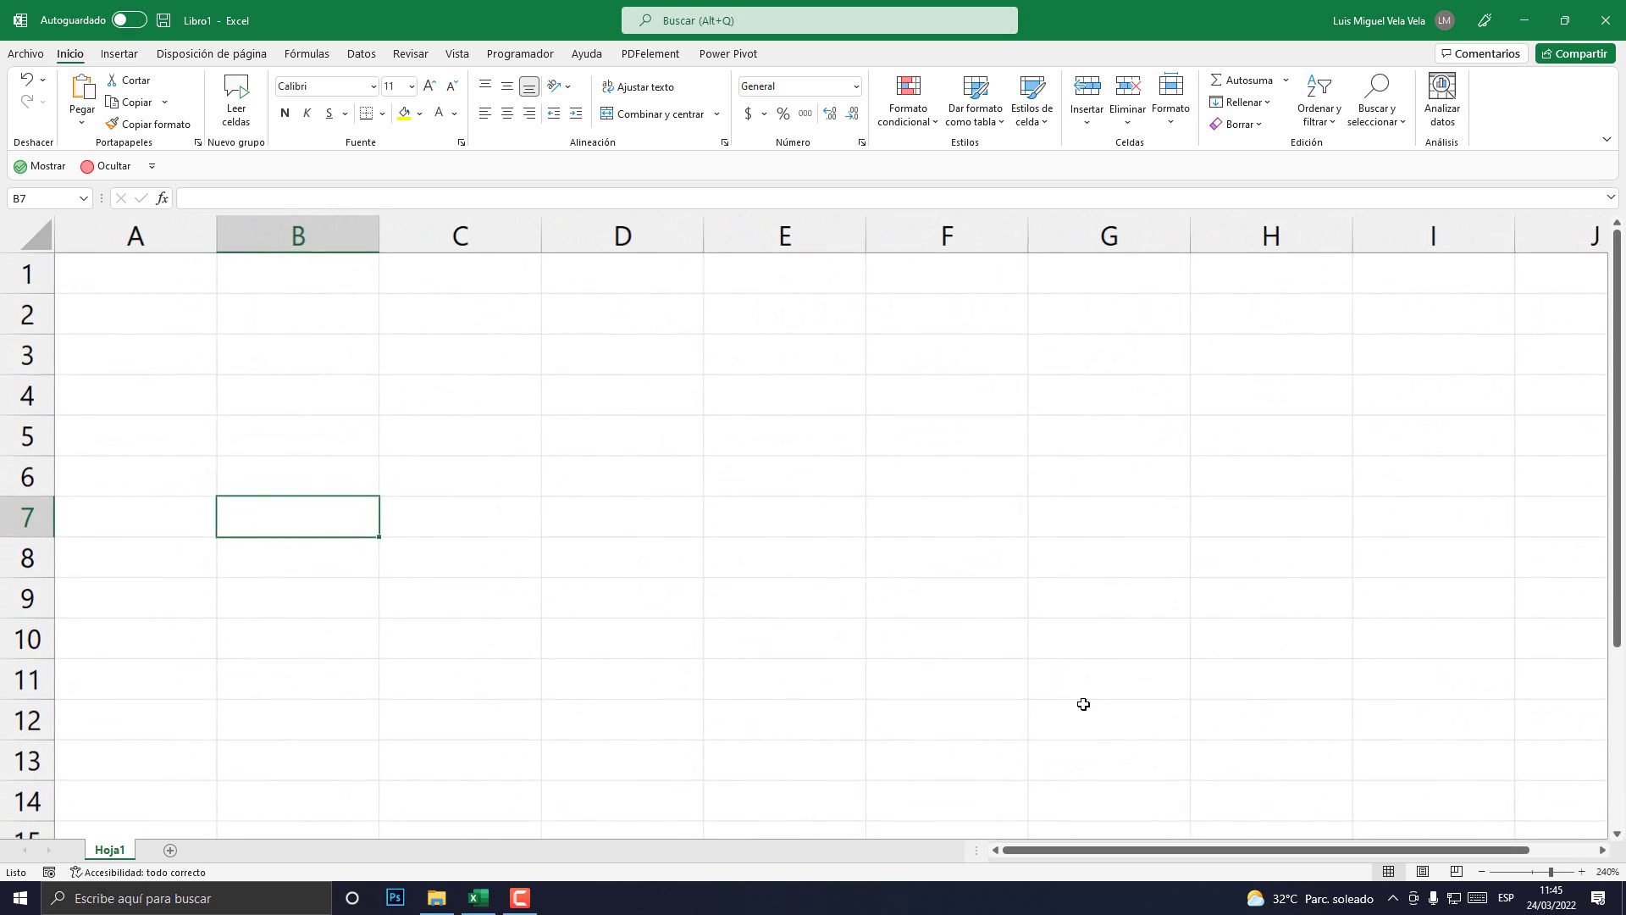
Close the File Explorer window and narrow column A
{"action": "right_click", "coordinate": [437, 900]}
{"action": "left_click", "coordinate": [418, 864]}
{"action": "key", "text": "F2"}
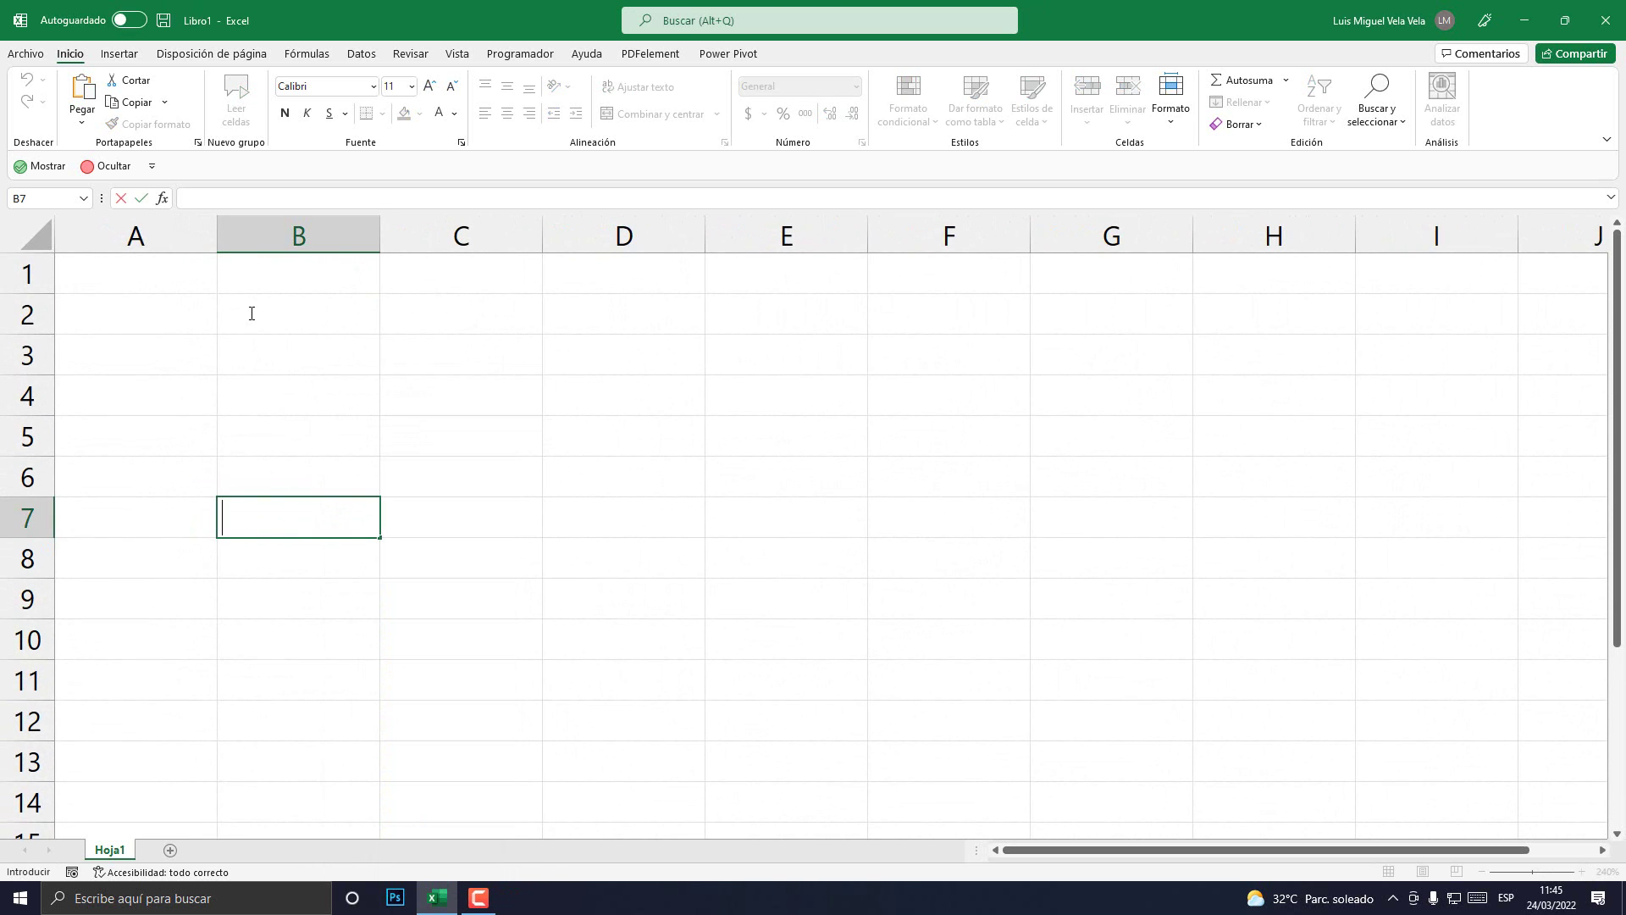
{"action": "left_click", "coordinate": [253, 328]}
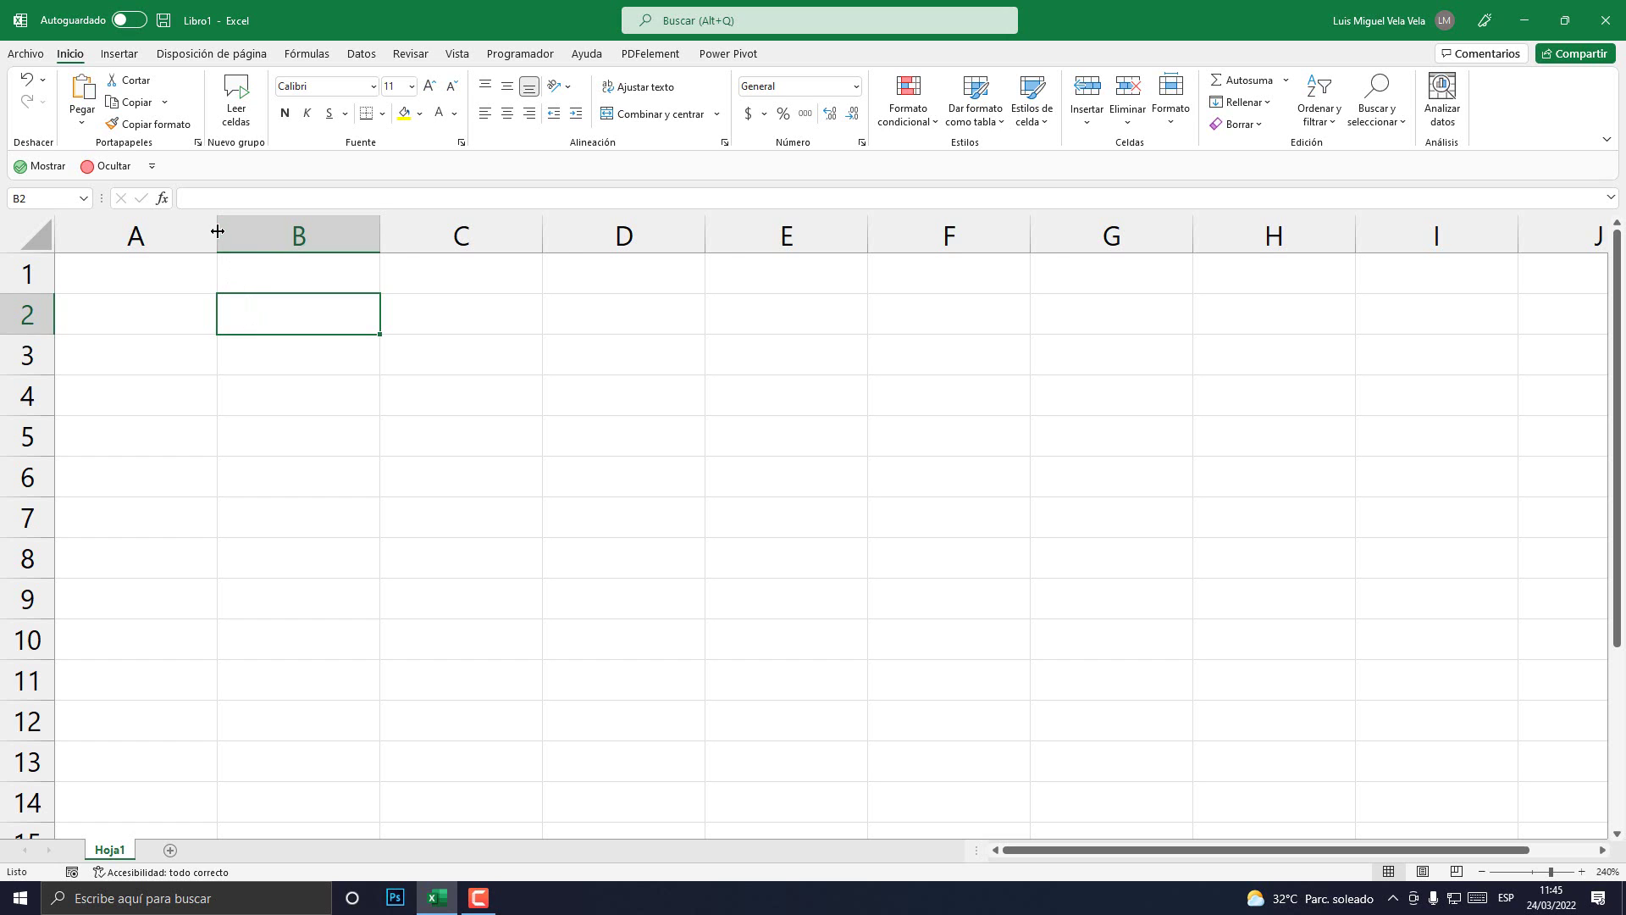
{"action": "left_click_drag", "start_coordinate": [217, 235], "coordinate": [140, 236]}
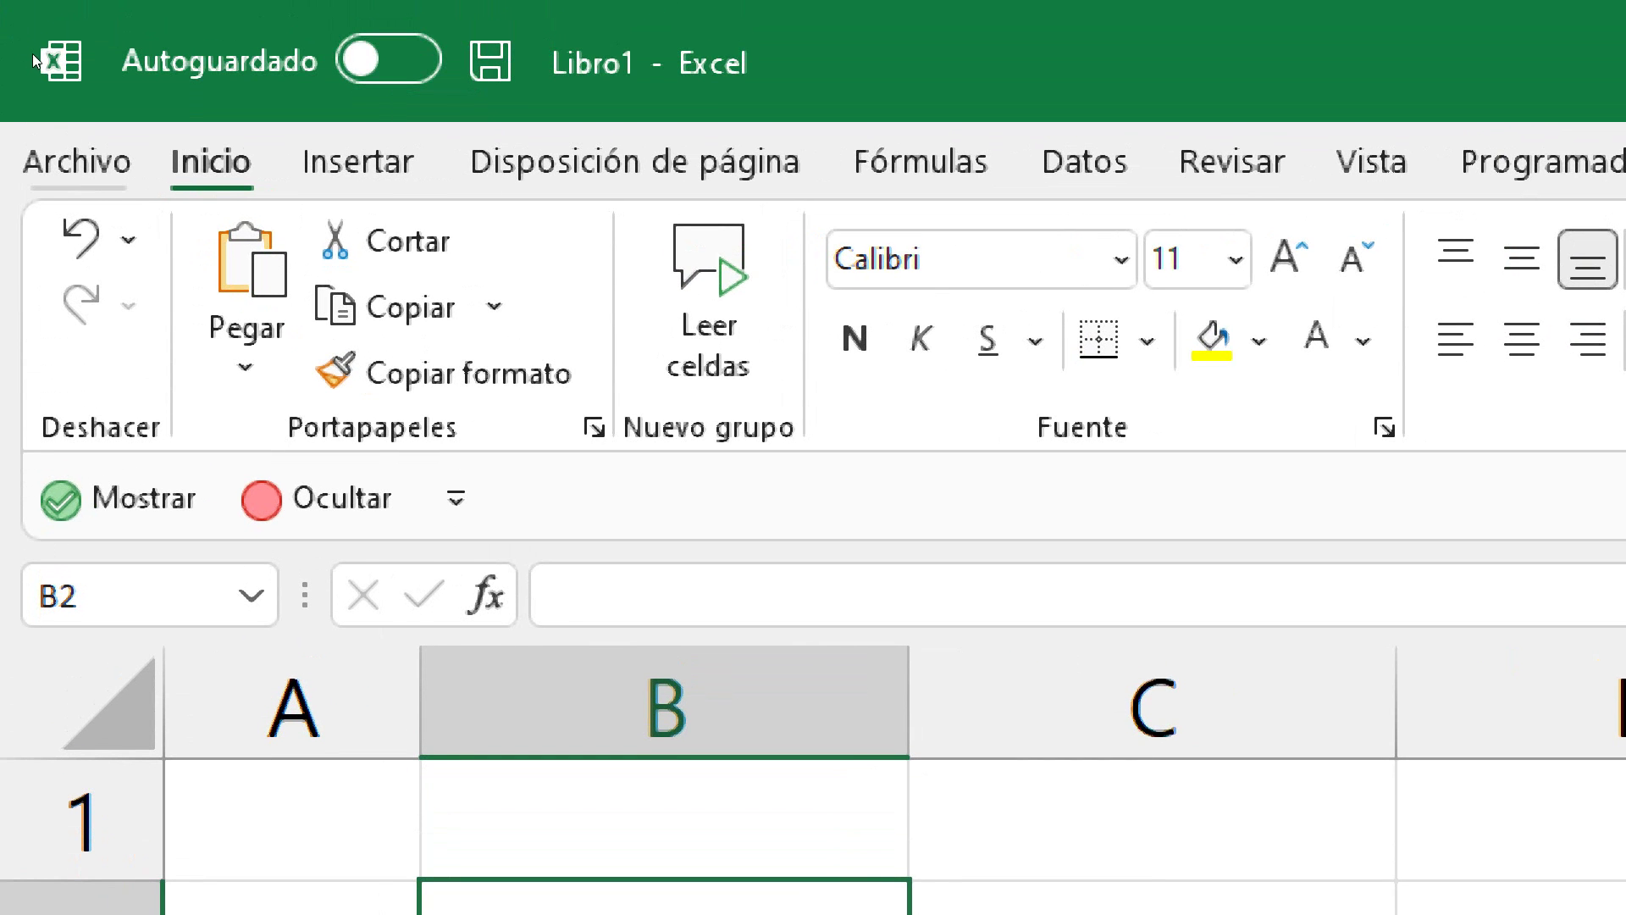
Browse Save As to the Sumar por color en excel folder on the desktop
{"action": "left_click", "coordinate": [31, 52]}
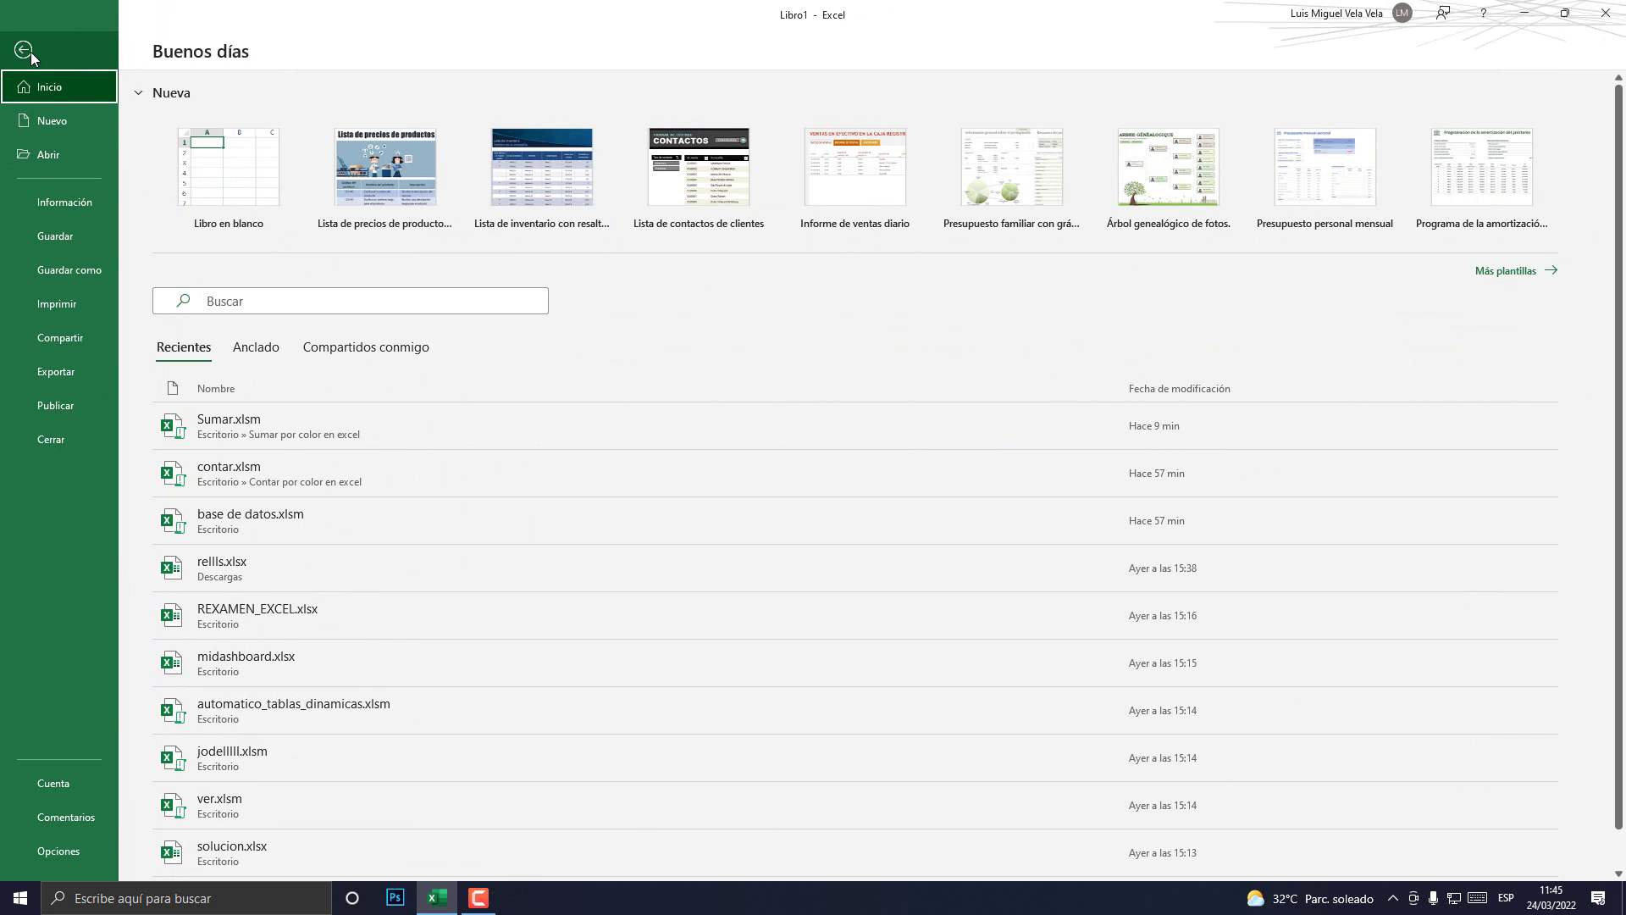
{"action": "left_click", "coordinate": [63, 269]}
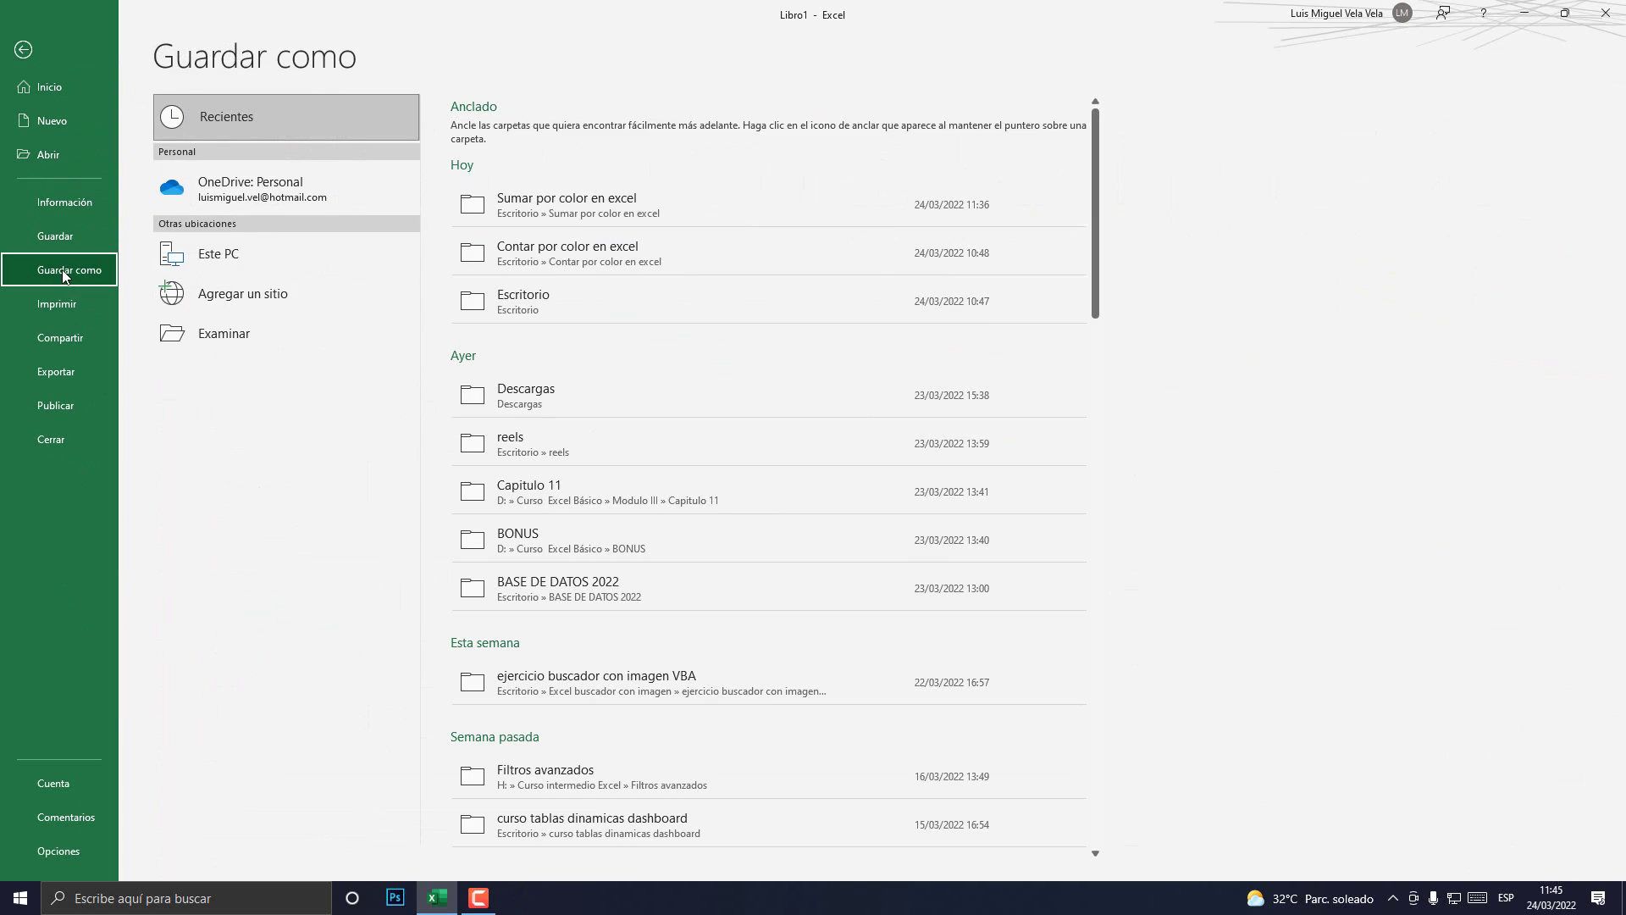
{"action": "left_click", "coordinate": [227, 333]}
{"action": "left_click", "coordinate": [451, 93]}
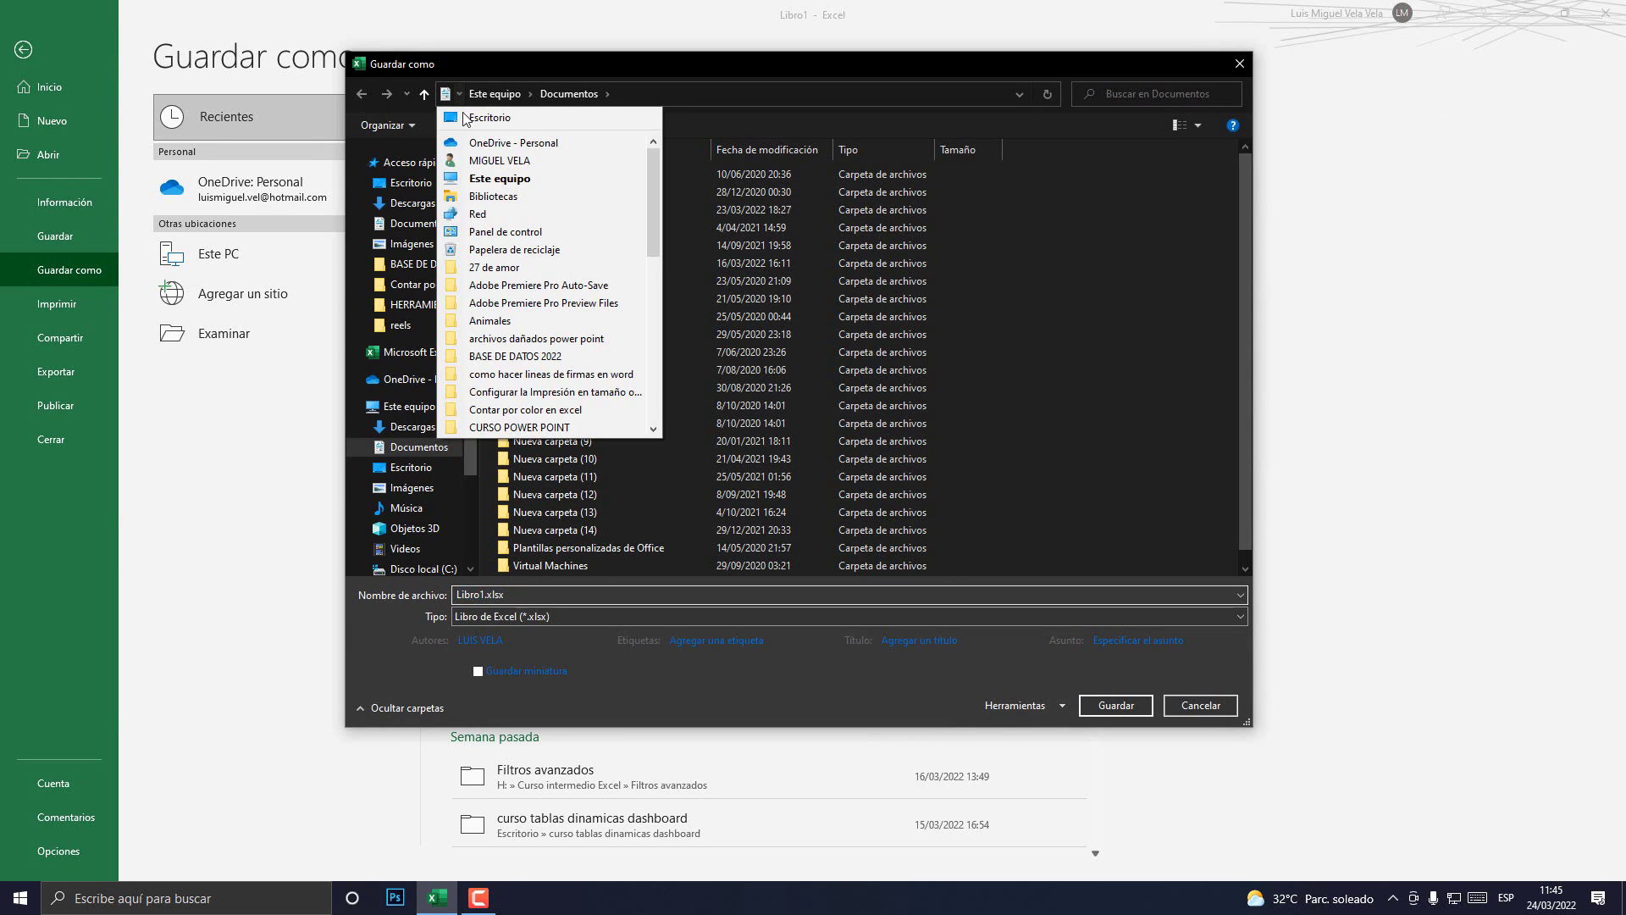
{"action": "left_click", "coordinate": [474, 116]}
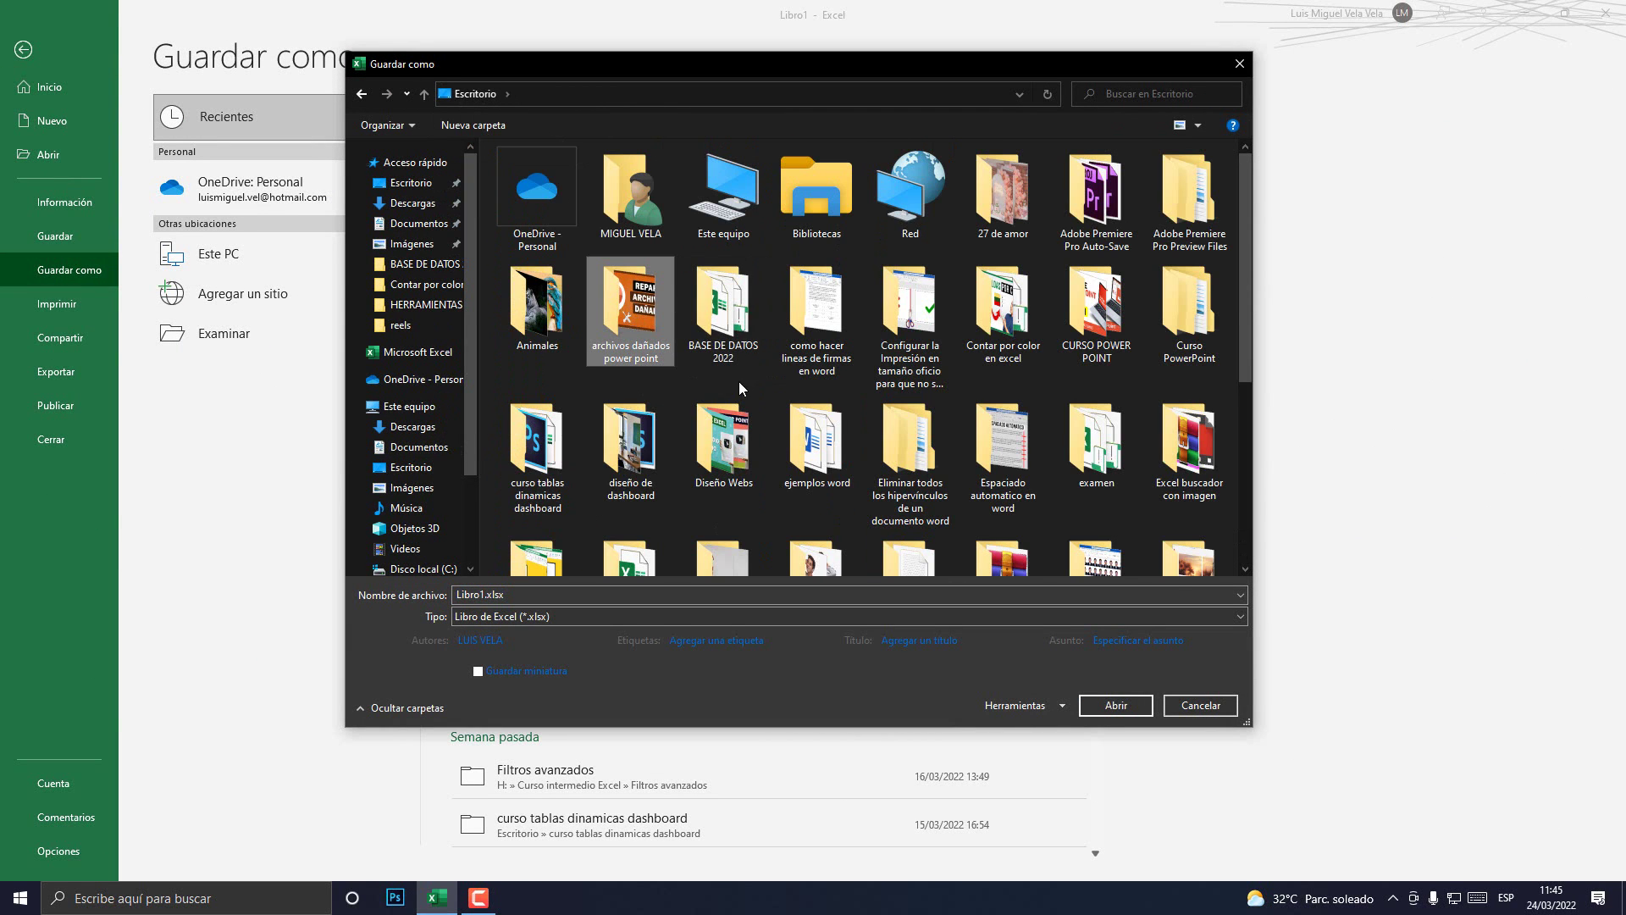
{"action": "scroll", "coordinate": [739, 381], "scroll_direction": "down", "scroll_amount": 5}
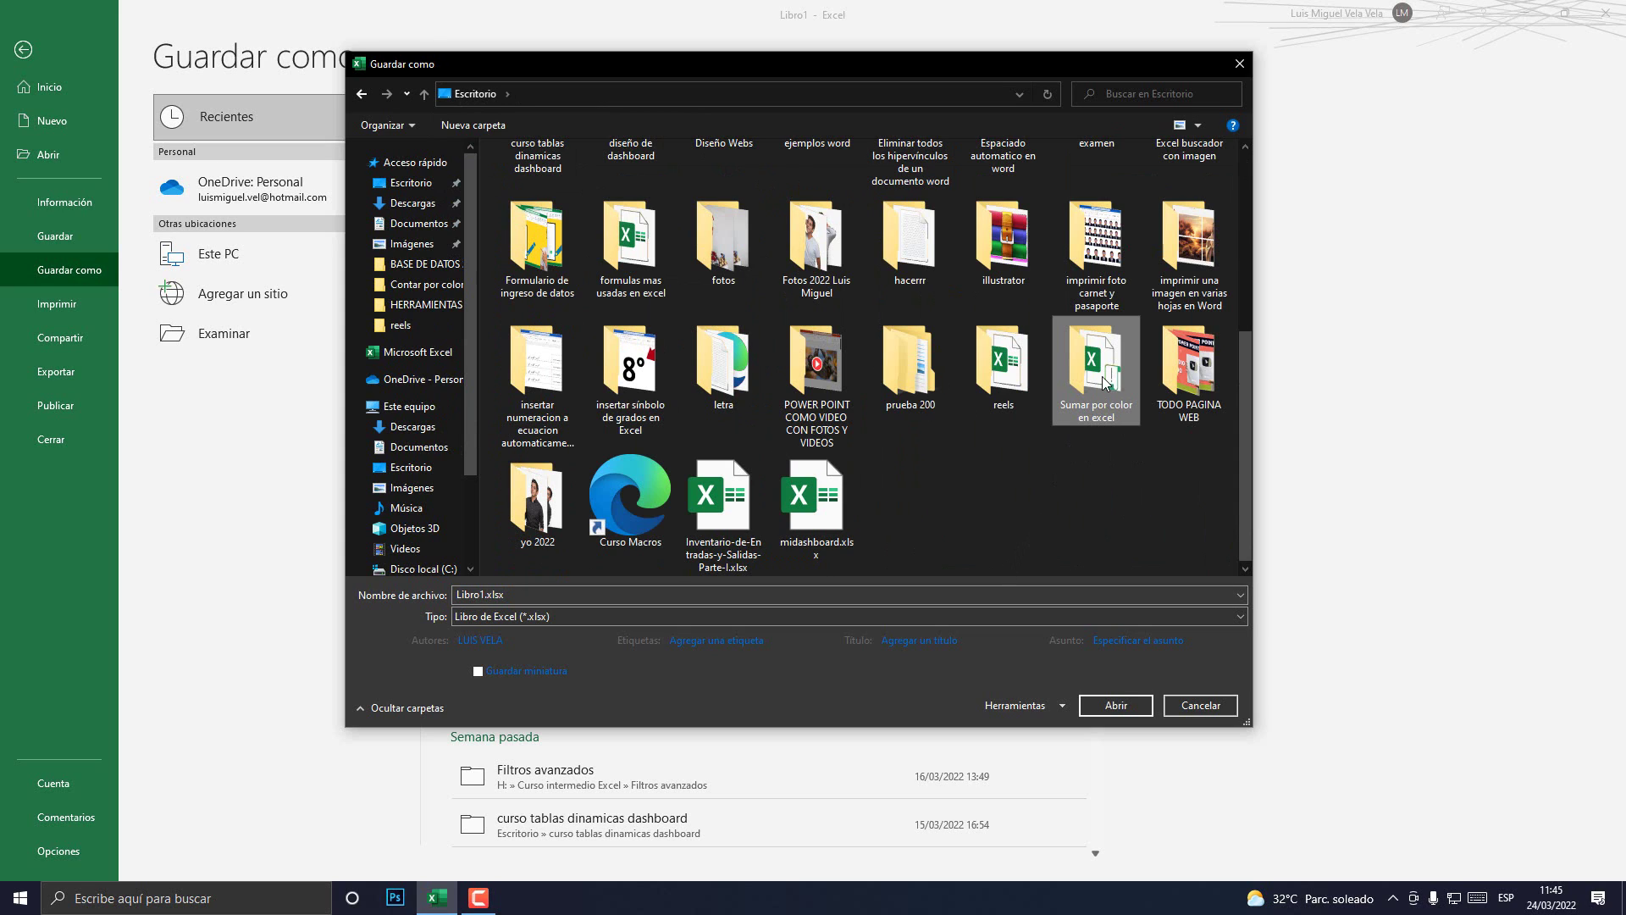
{"action": "key", "text": "Return"}
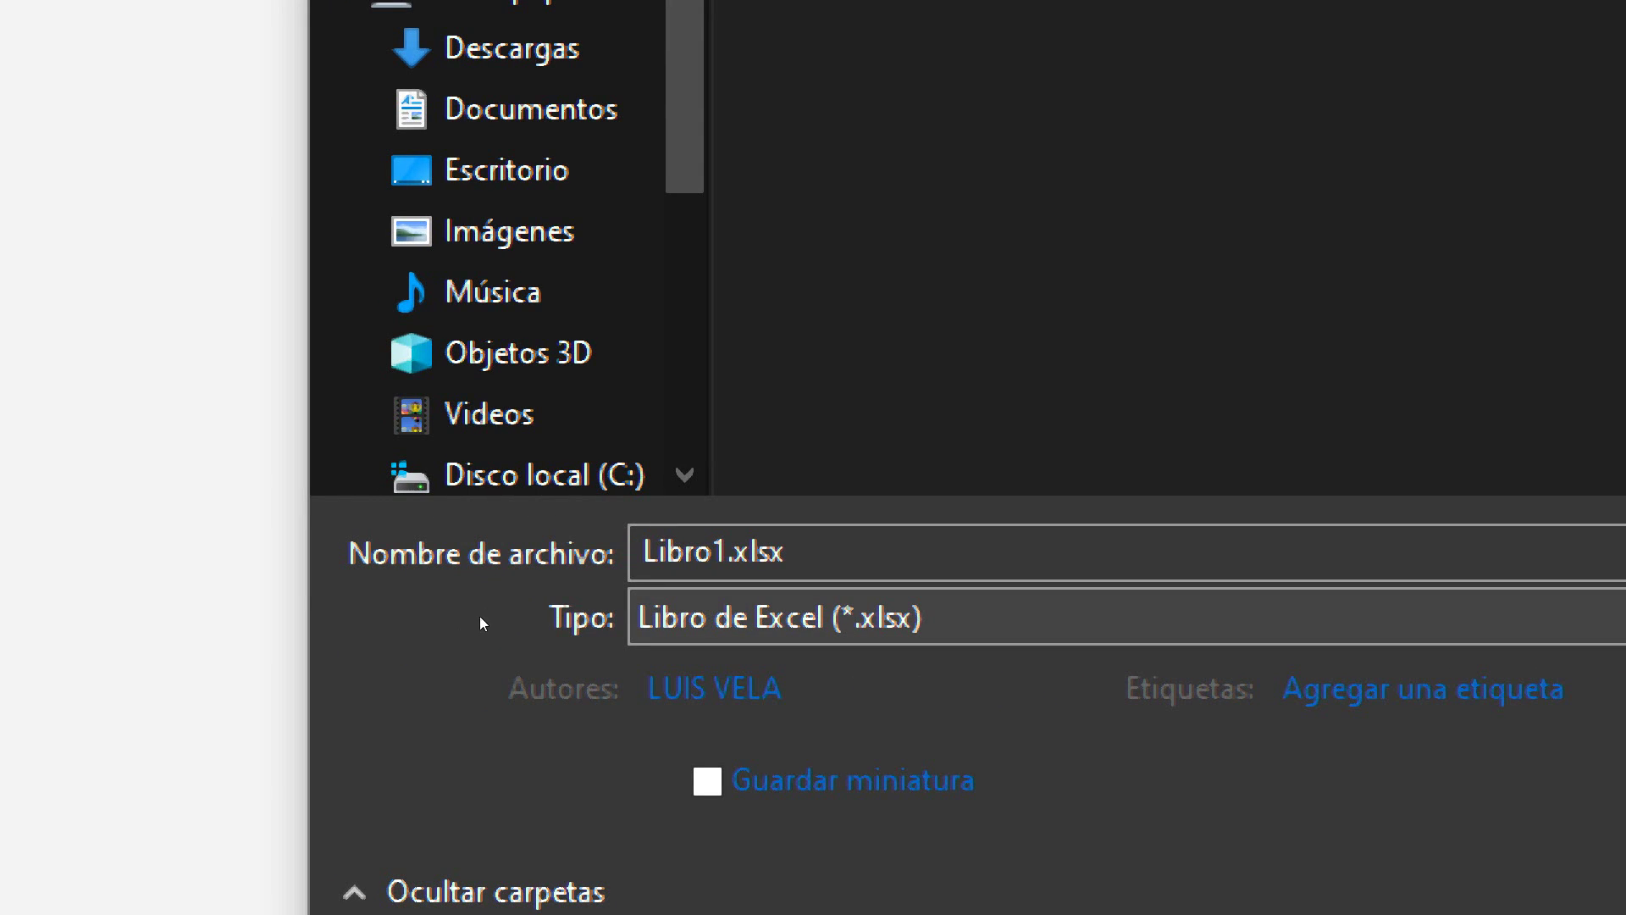
Save the workbook as 'ejemplo' with type Libro de Excel habilitado para macros
{"action": "left_click", "coordinate": [644, 618]}
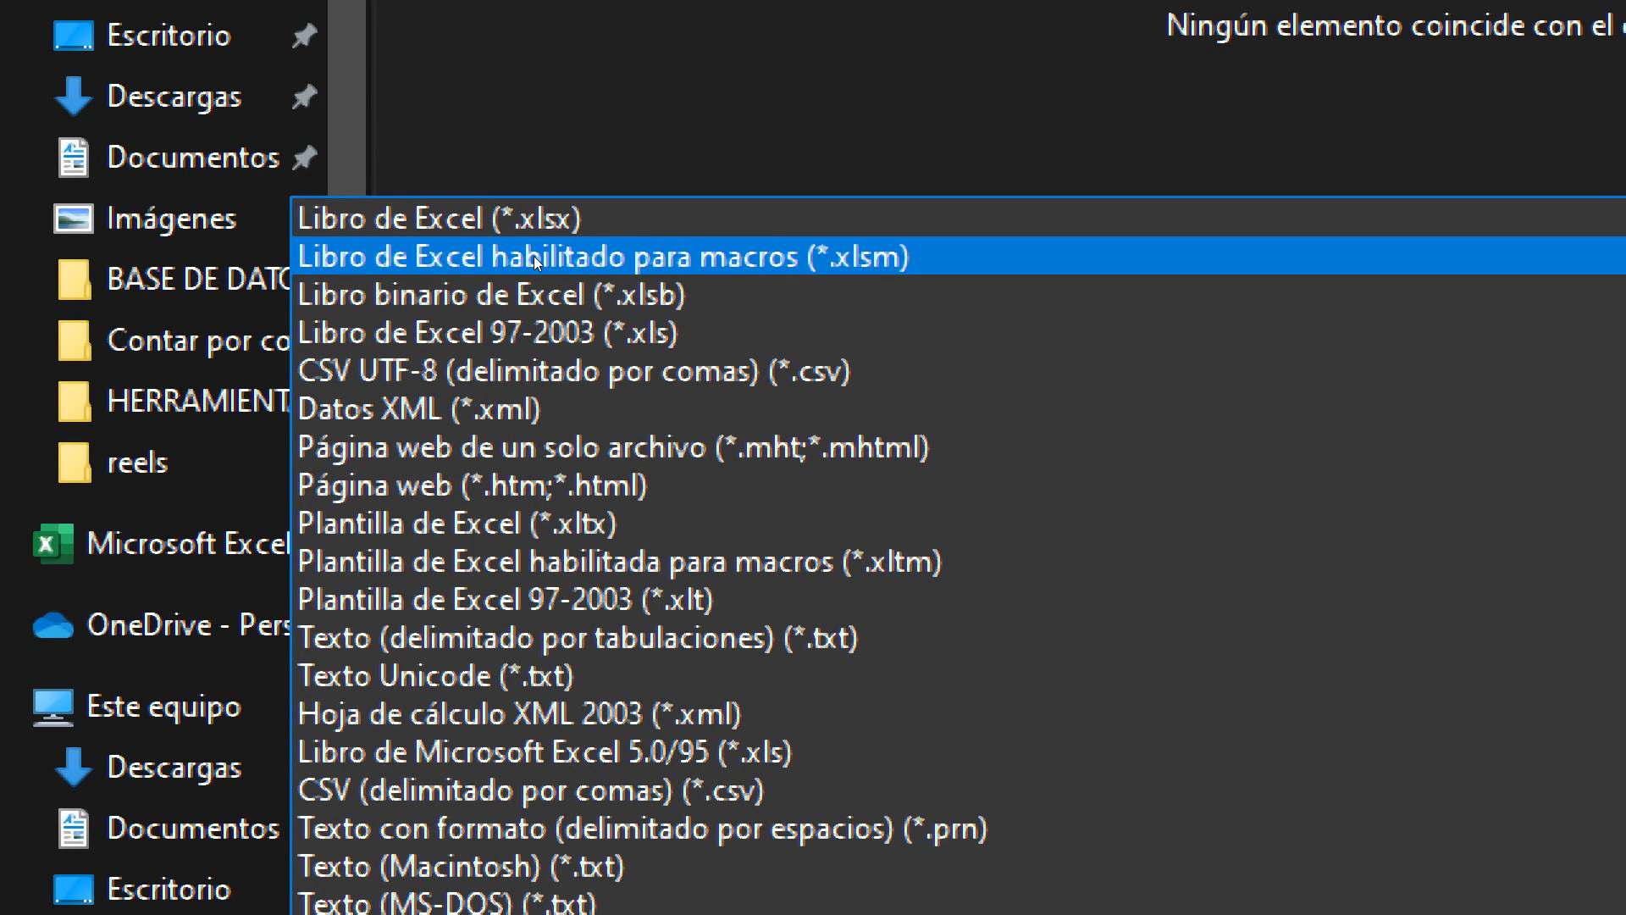
{"action": "left_click", "coordinate": [578, 254]}
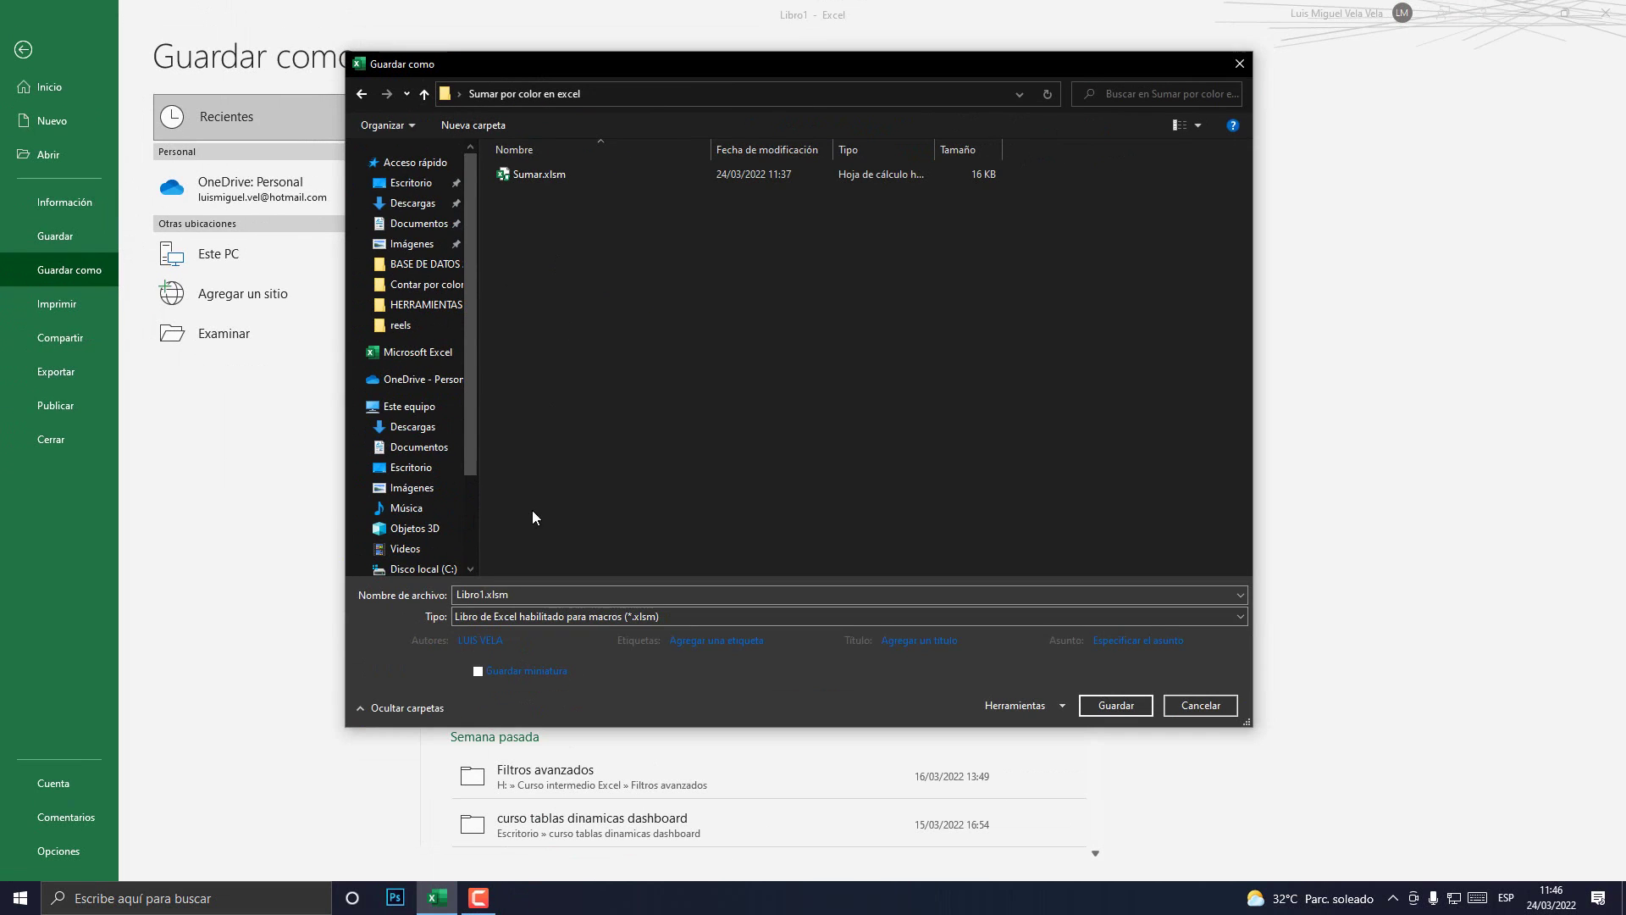
{"action": "left_click_drag", "start_coordinate": [483, 594], "coordinate": [452, 594]}
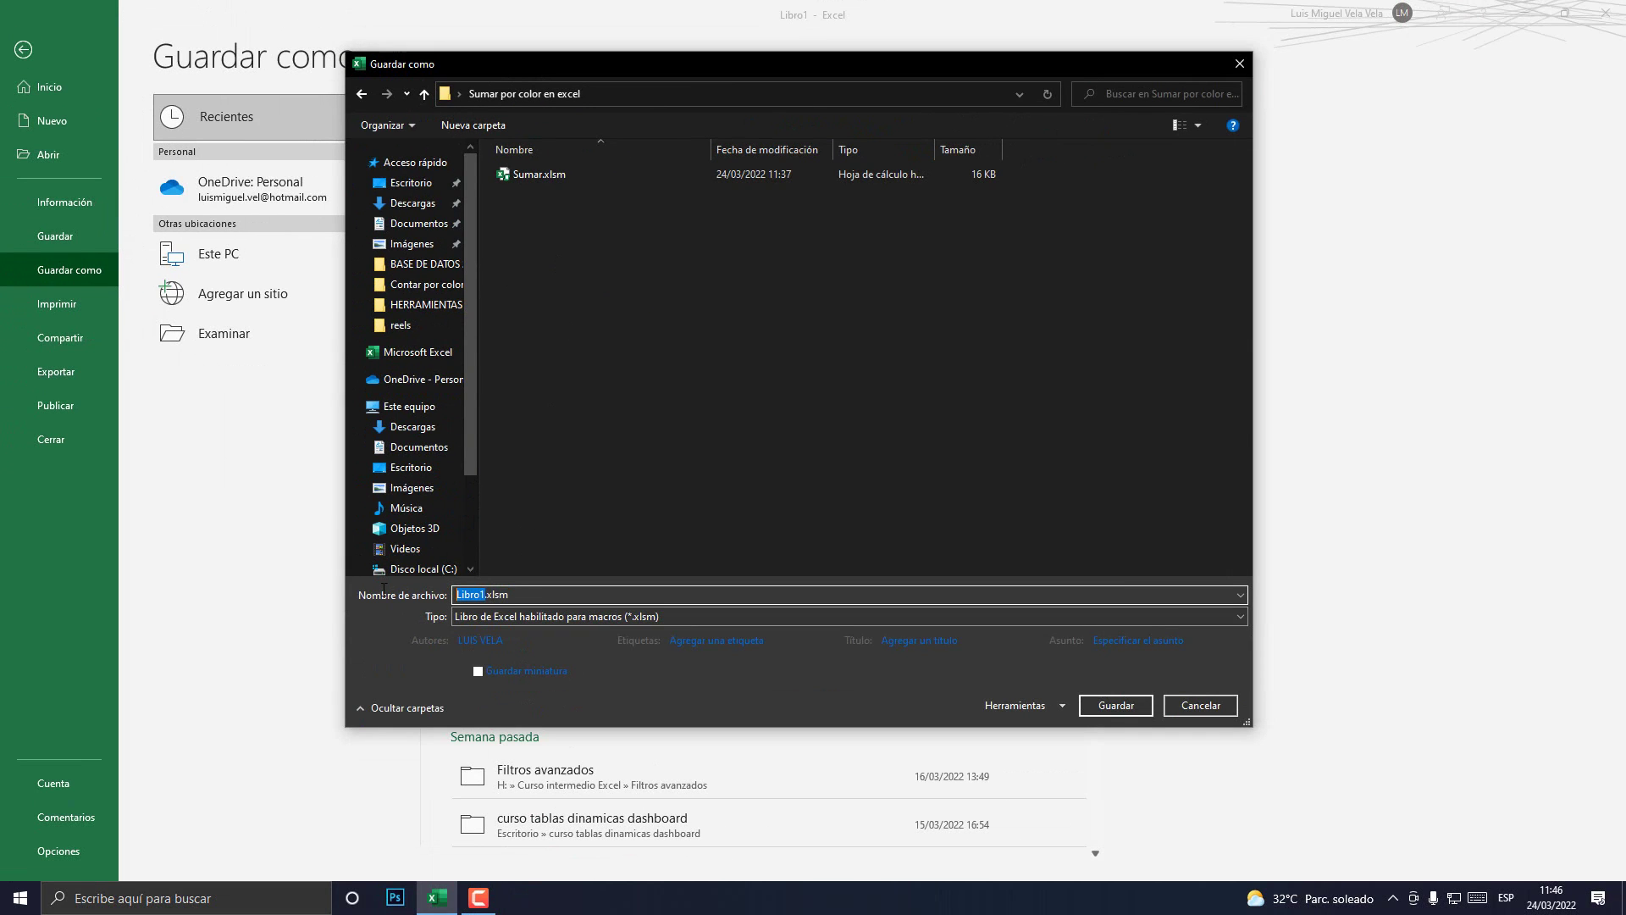
{"action": "type", "text": "ejemplo"}
{"action": "left_click", "coordinate": [1115, 706]}
Fill cells B2, B5 and B9 with grey
{"action": "left_click", "coordinate": [325, 333]}
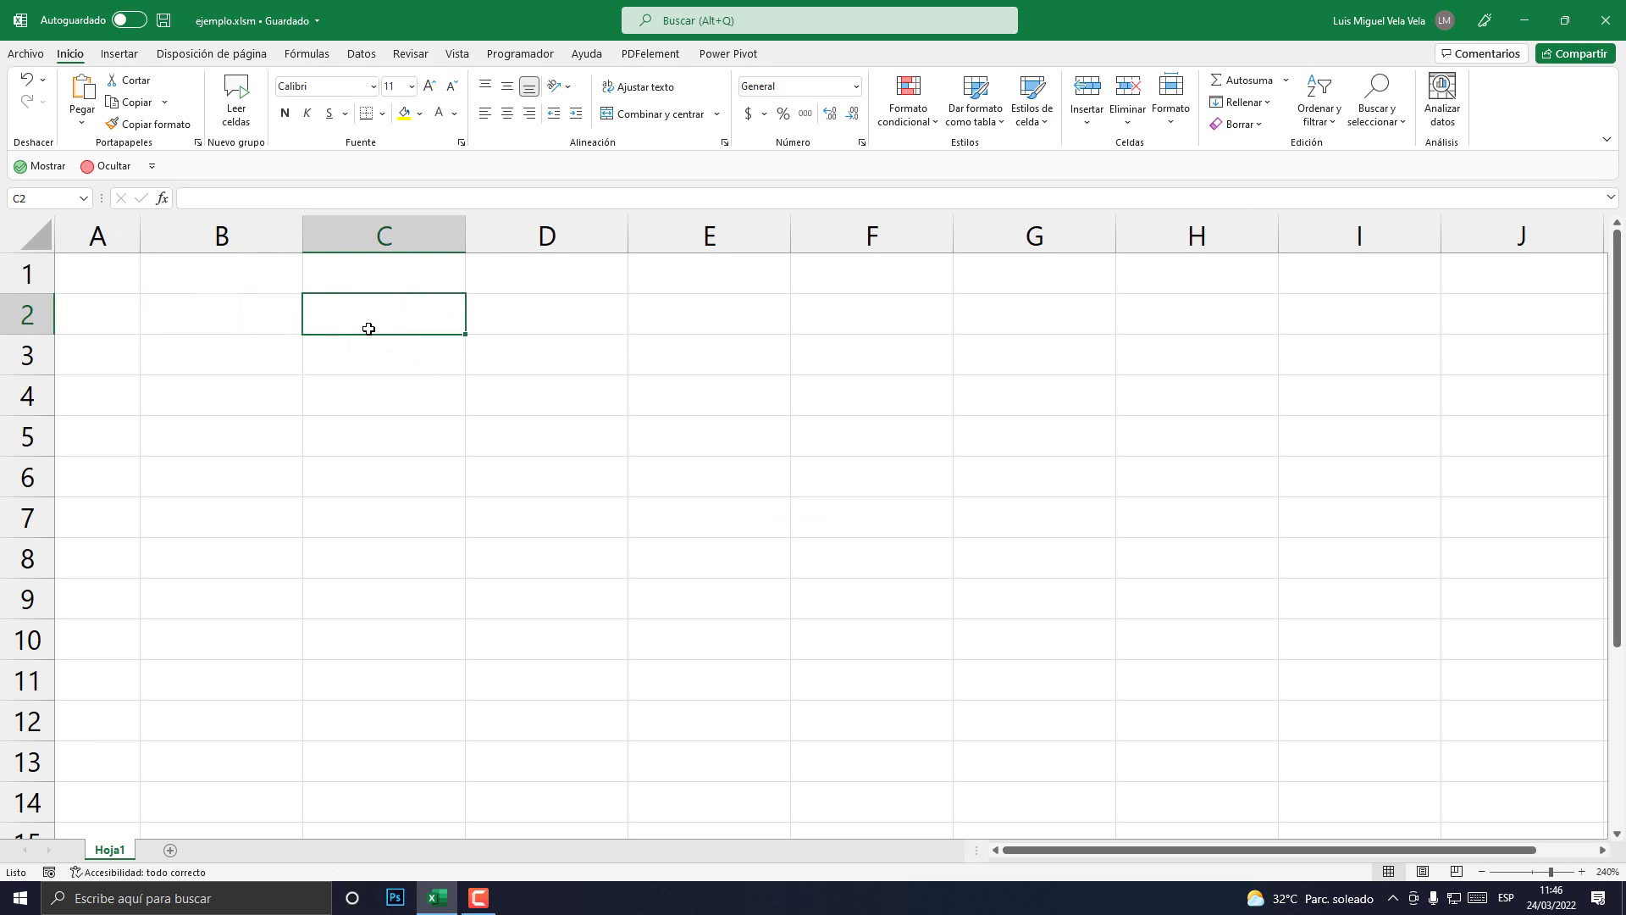
{"action": "left_click", "coordinate": [232, 312]}
{"action": "left_click", "coordinate": [312, 313]}
{"action": "left_click", "coordinate": [258, 312]}
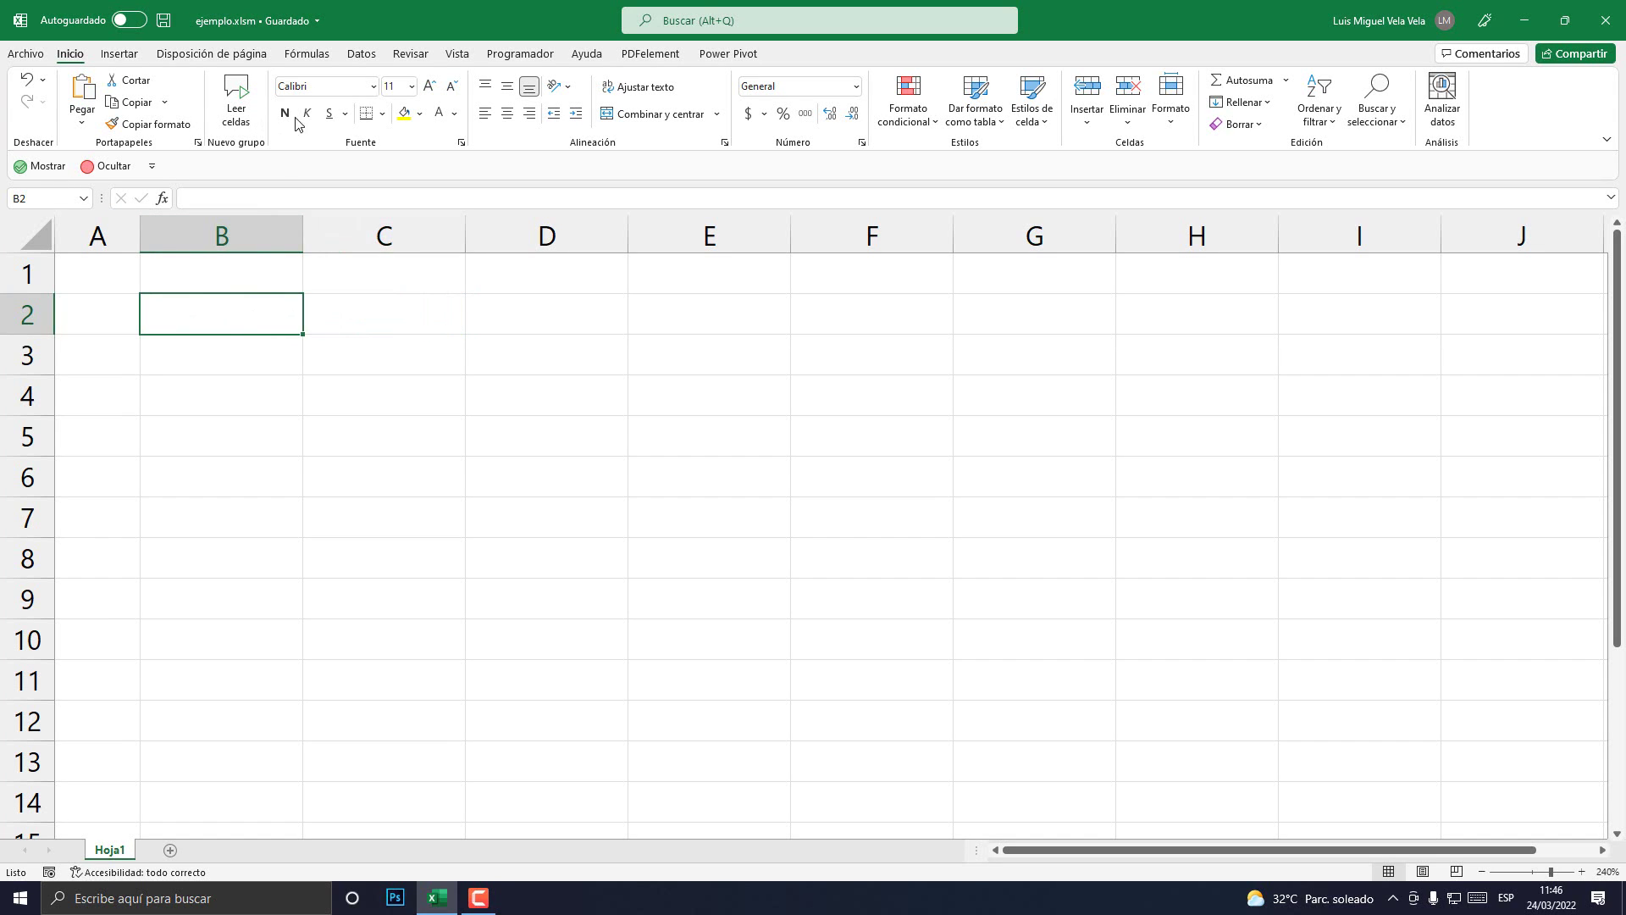
{"action": "left_click", "coordinate": [419, 113]}
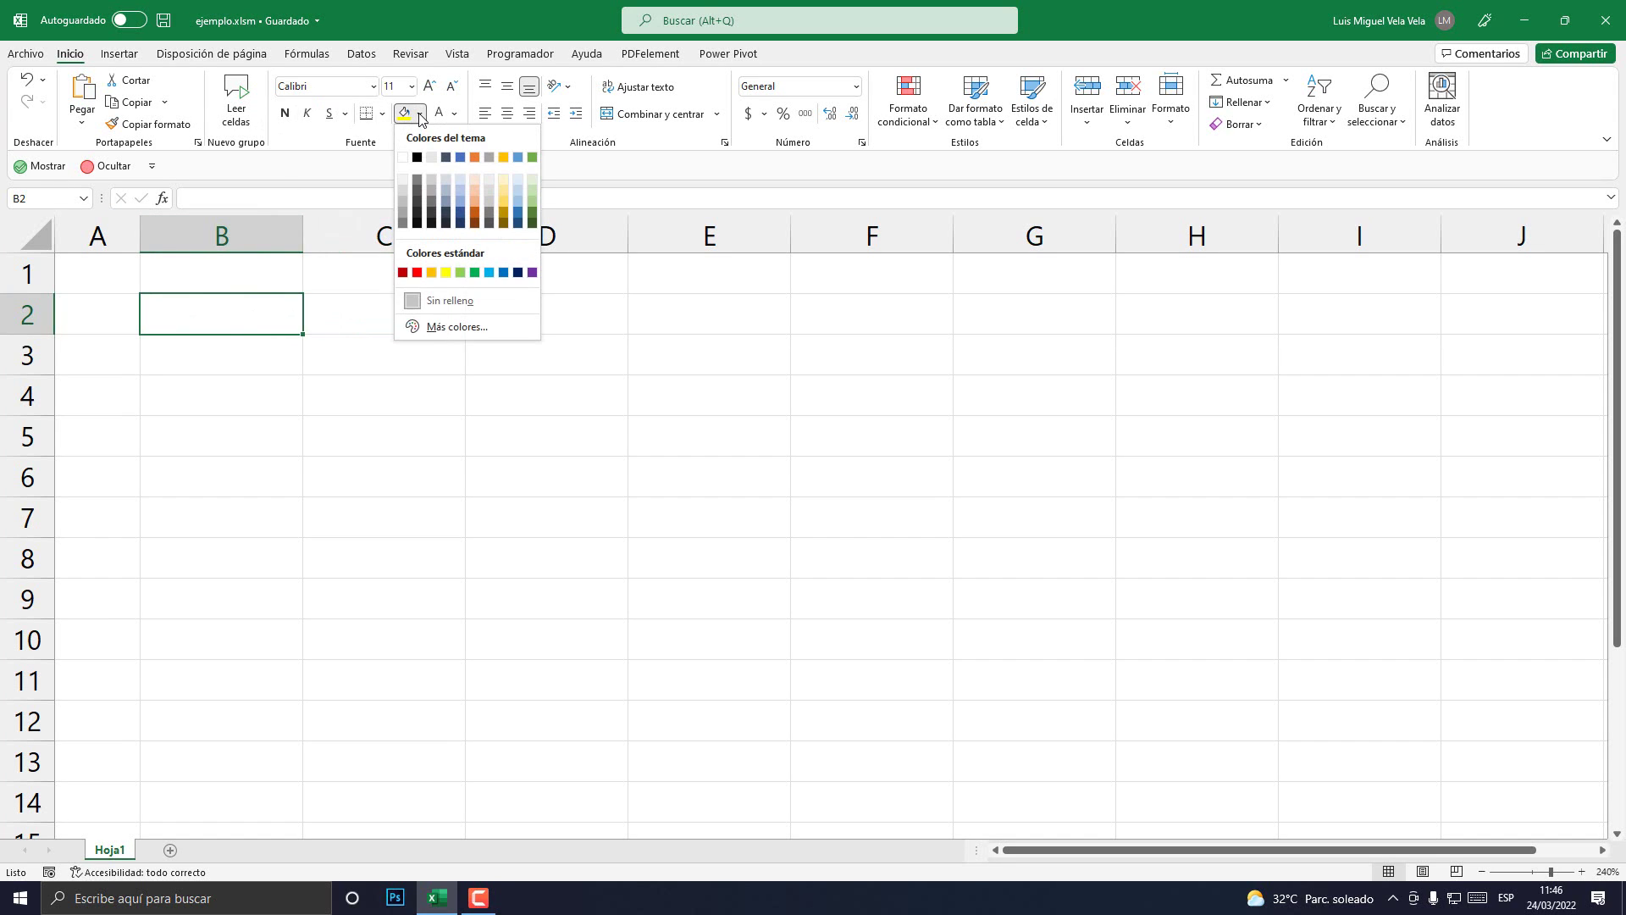
{"action": "left_click", "coordinate": [403, 223]}
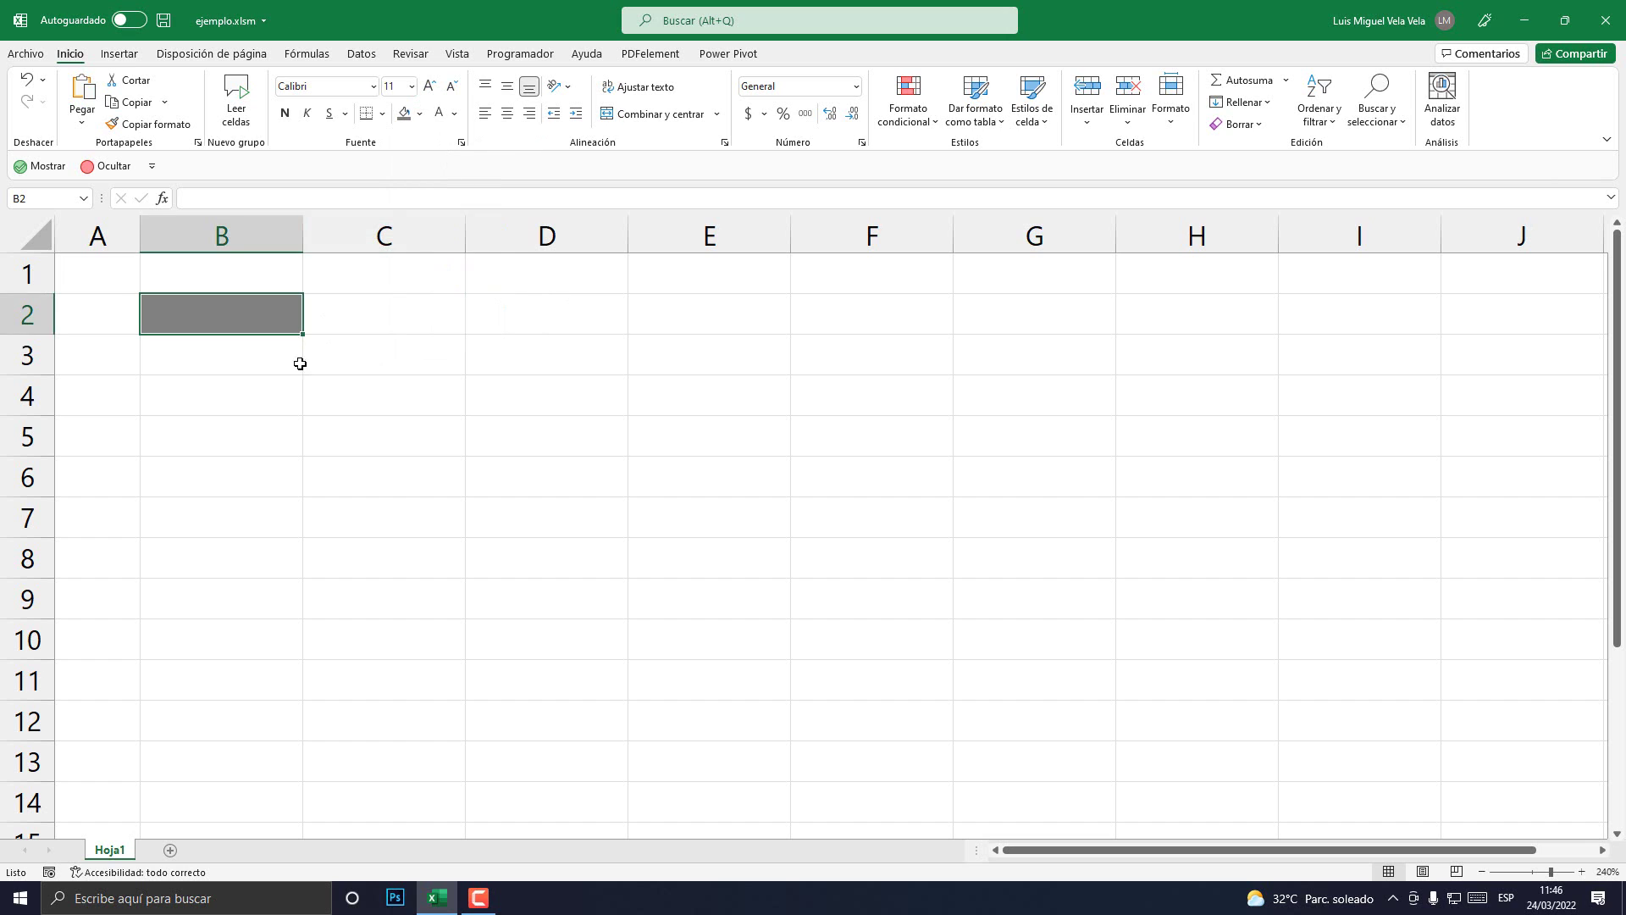
{"action": "left_click", "coordinate": [228, 439]}
{"action": "left_click", "coordinate": [404, 114]}
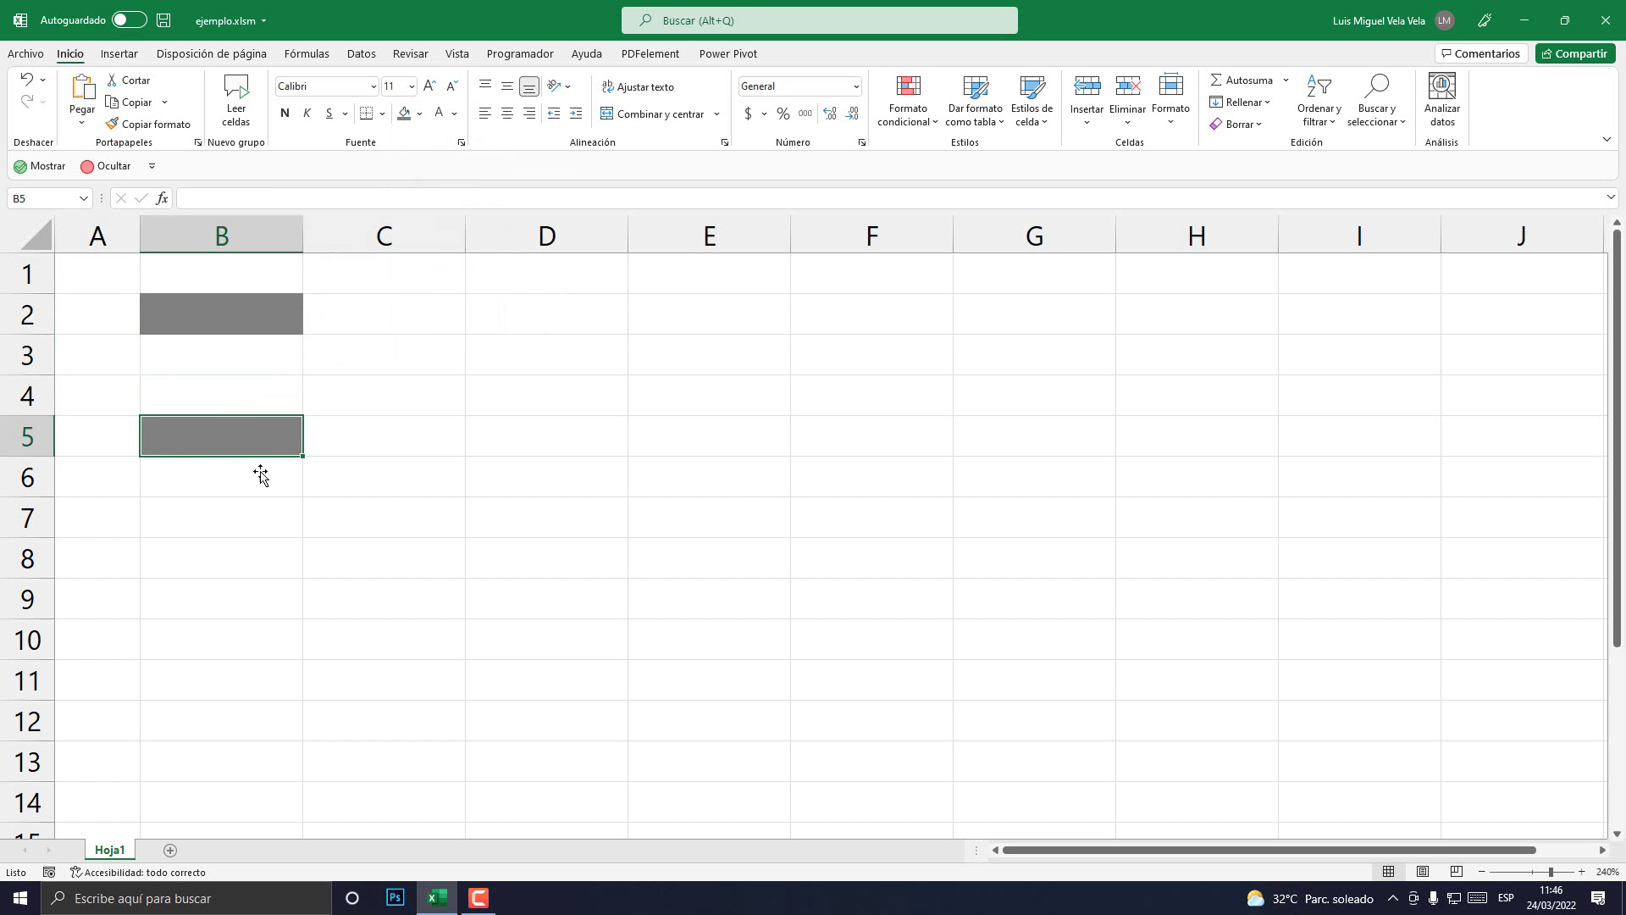
{"action": "left_click", "coordinate": [214, 592]}
{"action": "left_click", "coordinate": [405, 114]}
Fill cells B3 and B6 with gold
{"action": "left_click", "coordinate": [211, 362]}
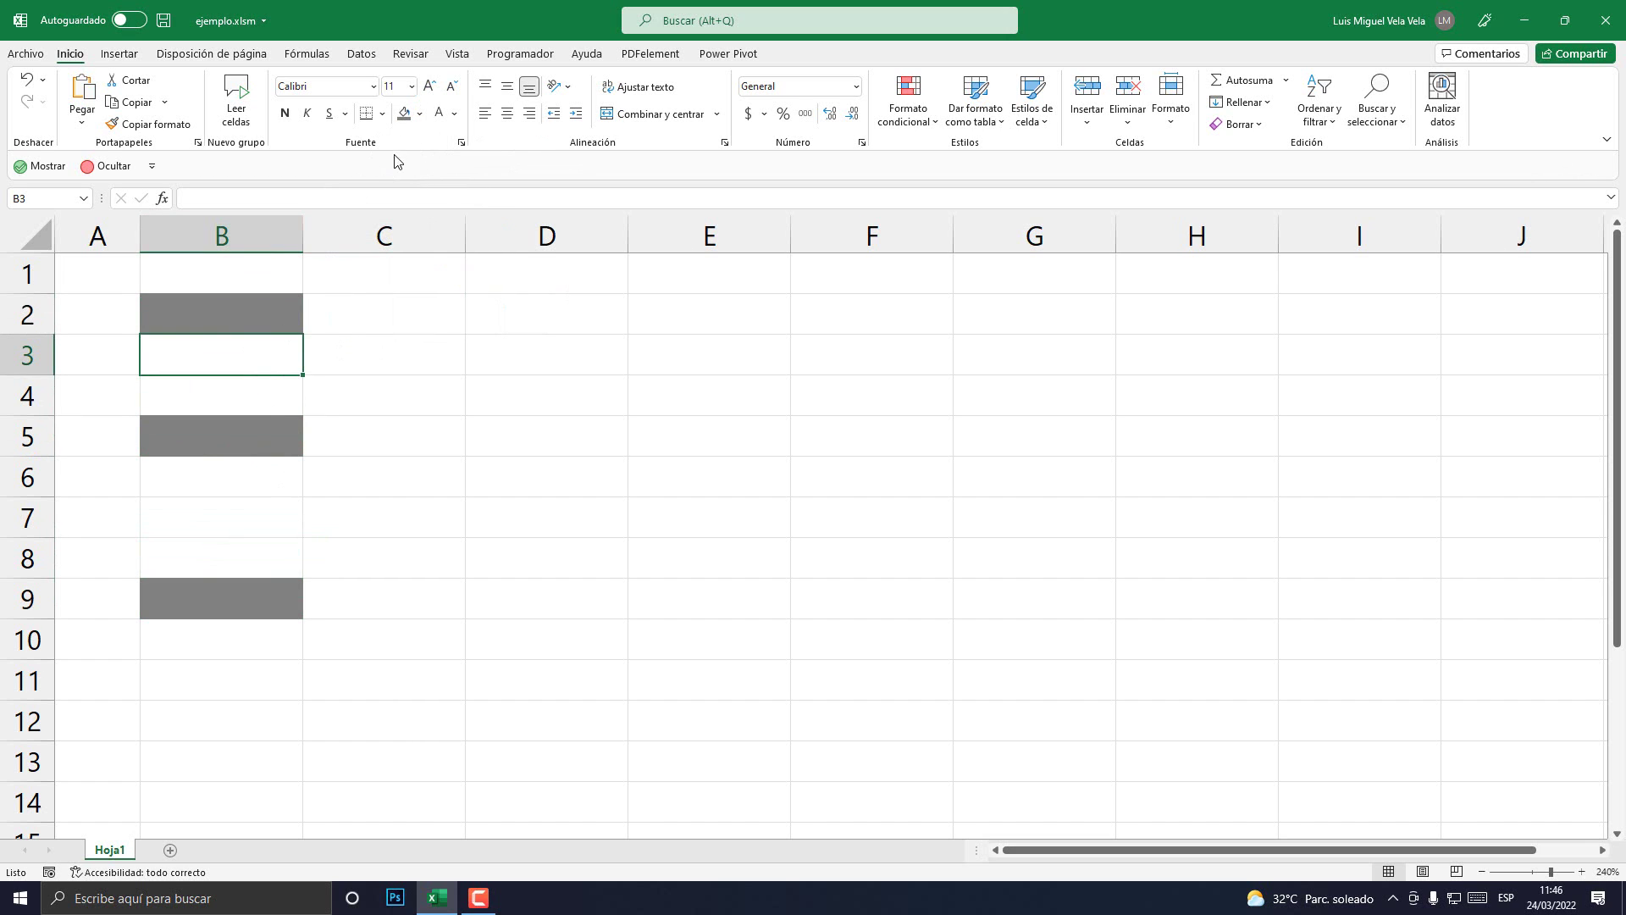
{"action": "left_click", "coordinate": [420, 113]}
{"action": "left_click", "coordinate": [509, 216]}
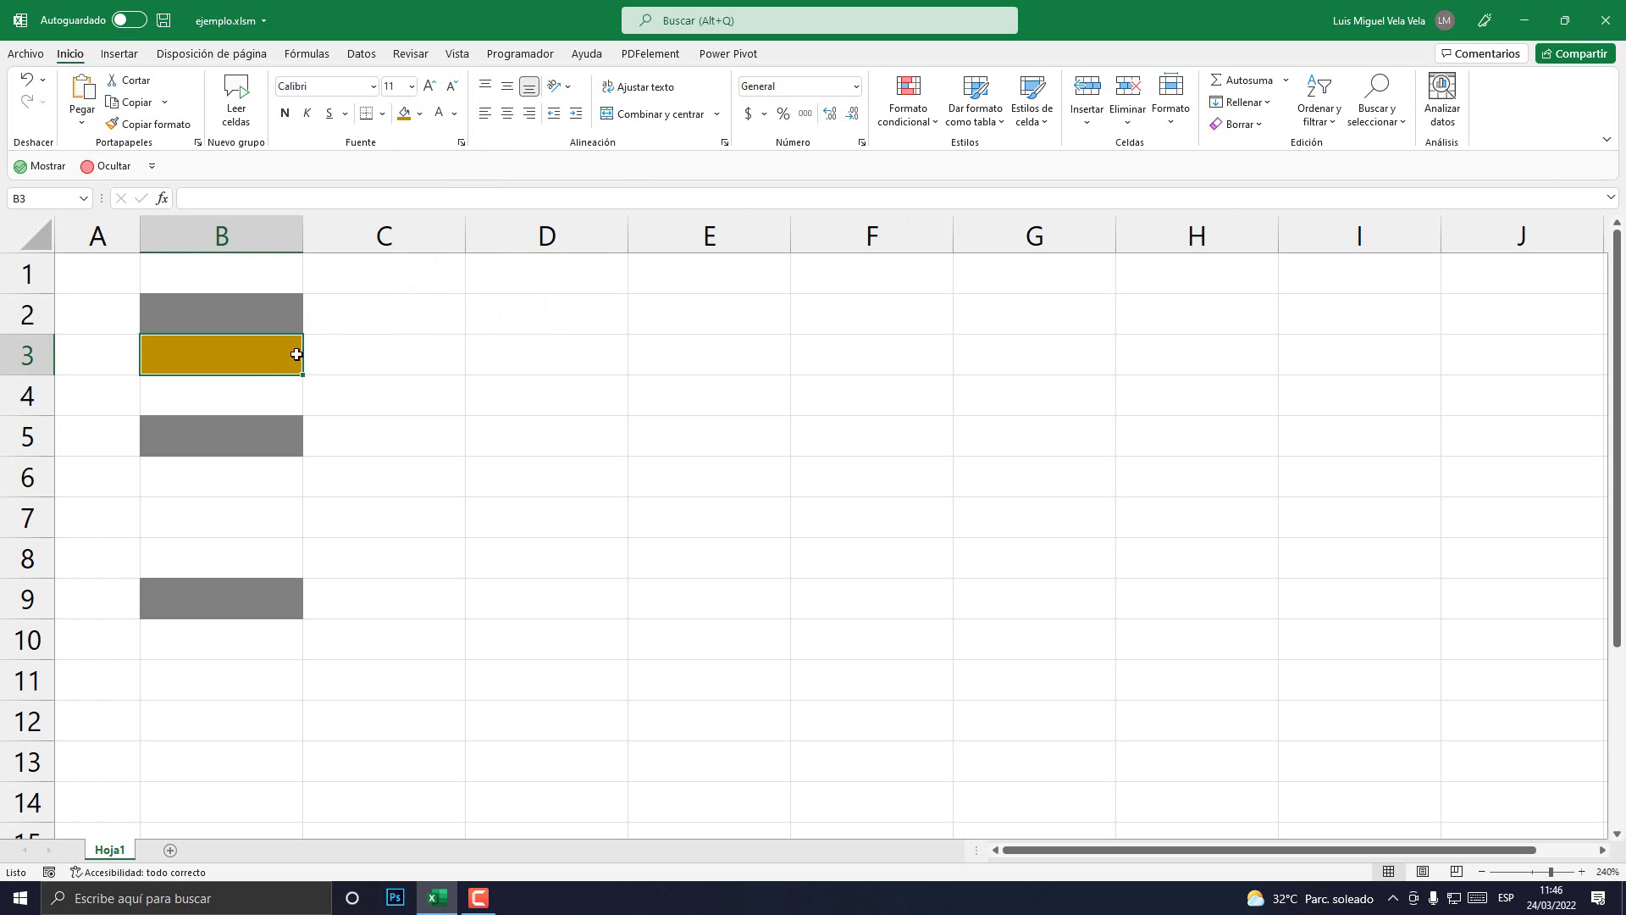
{"action": "left_click", "coordinate": [236, 394]}
{"action": "left_click", "coordinate": [229, 479]}
Fill cells B4, B7 and B8 with dark green
{"action": "left_click", "coordinate": [405, 114]}
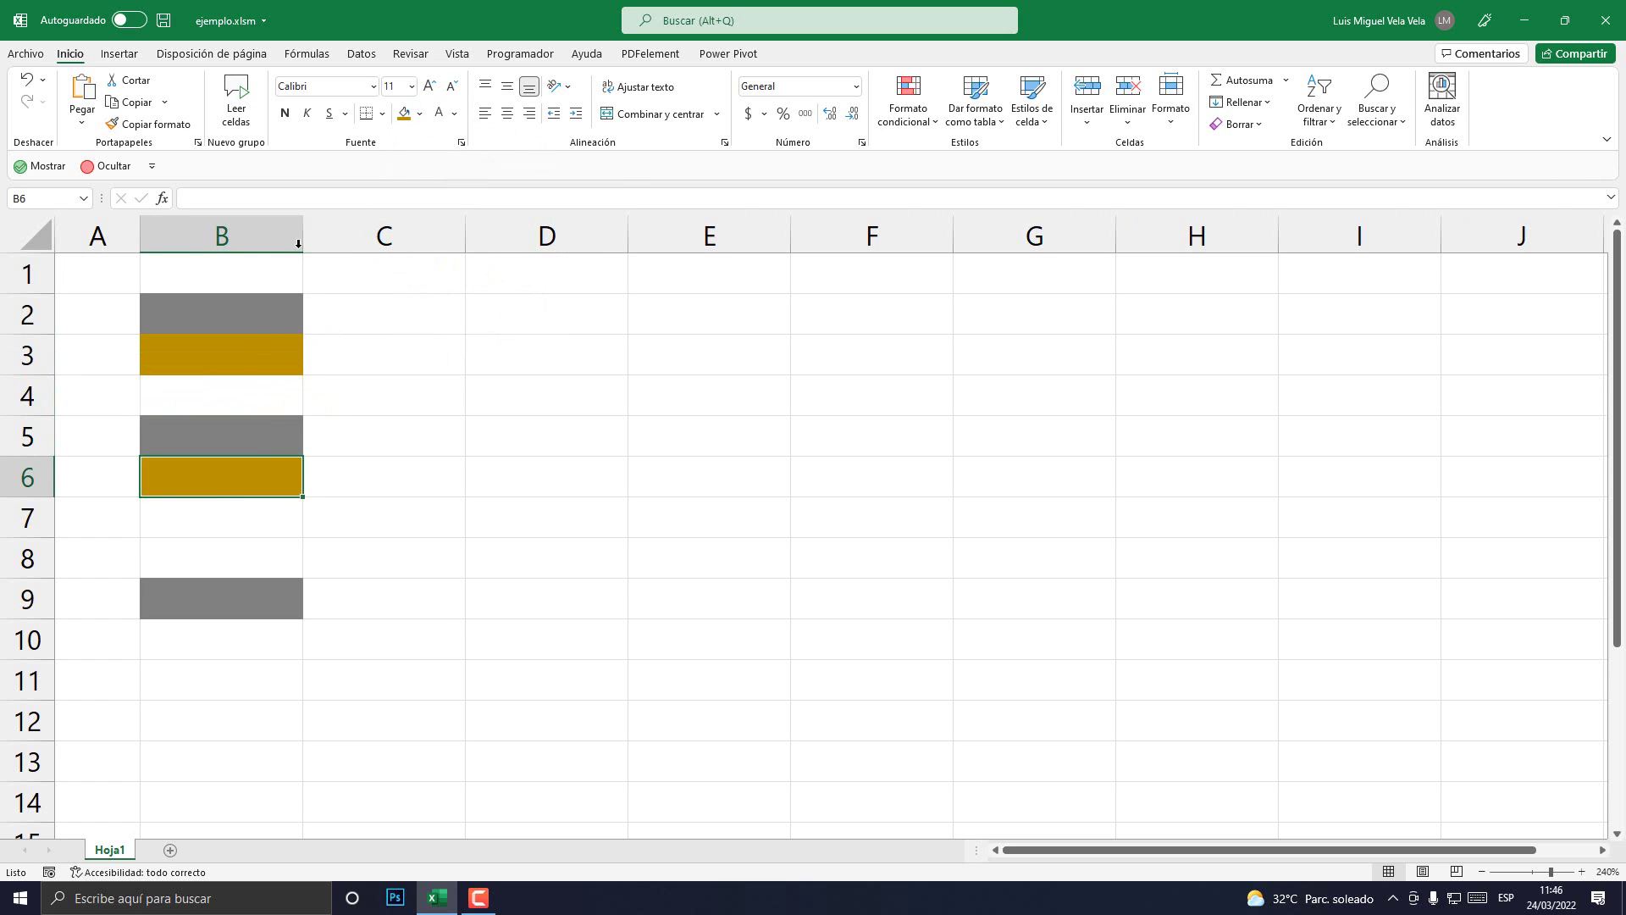
{"action": "left_click", "coordinate": [226, 390]}
{"action": "left_click", "coordinate": [420, 113]}
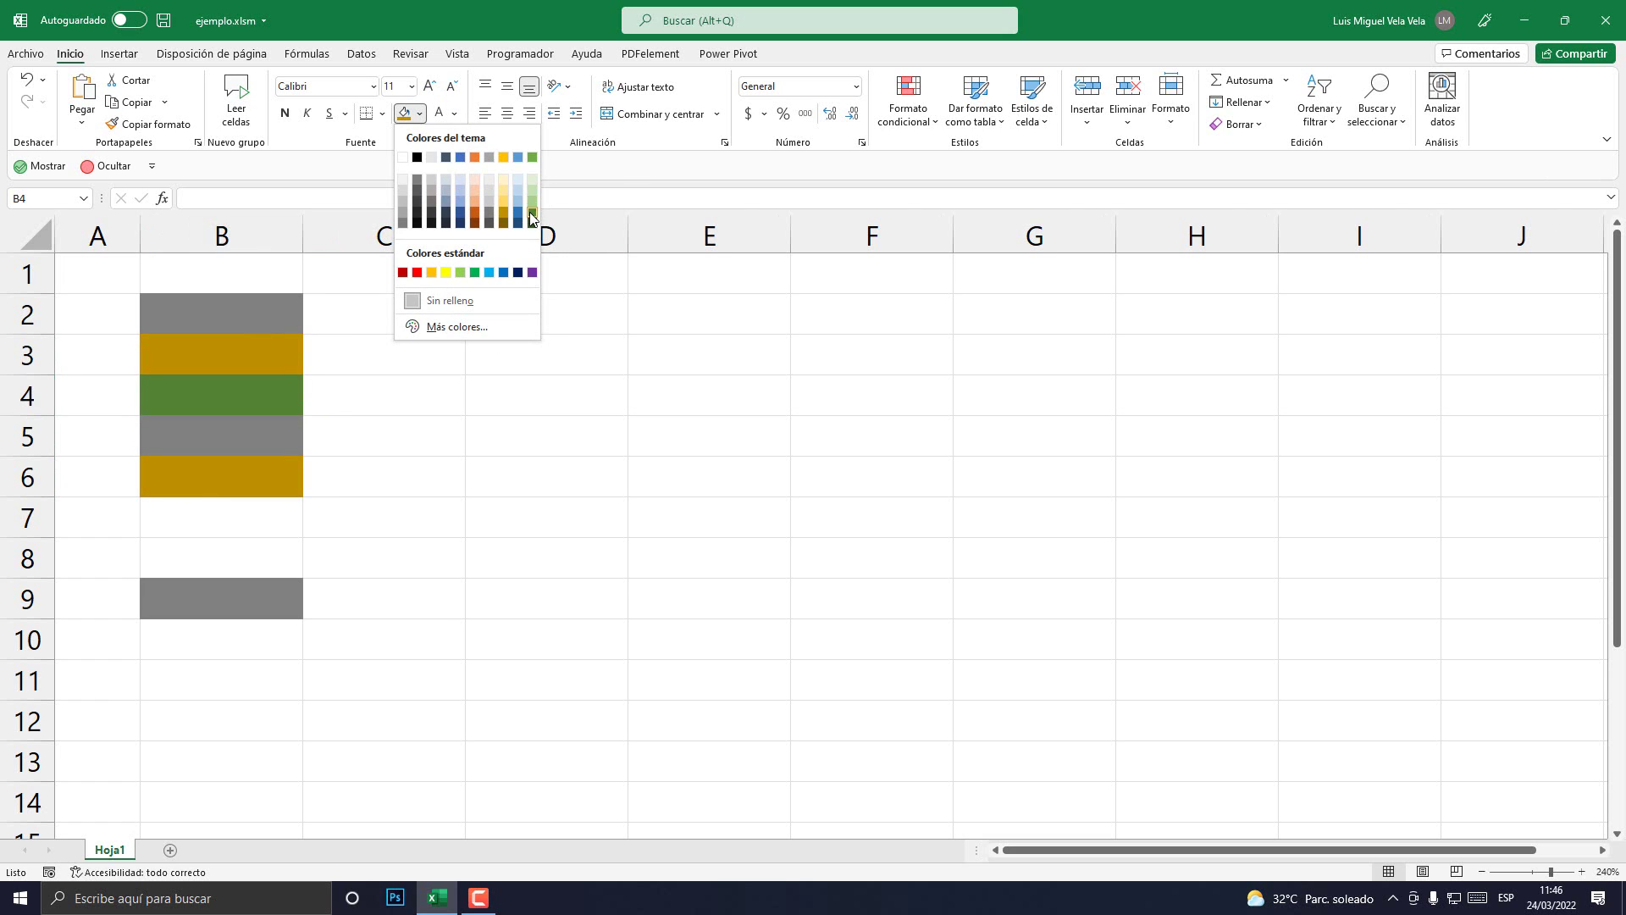
{"action": "left_click", "coordinate": [532, 212]}
{"action": "left_click", "coordinate": [245, 518]}
{"action": "left_click", "coordinate": [405, 113]}
{"action": "left_click", "coordinate": [260, 559]}
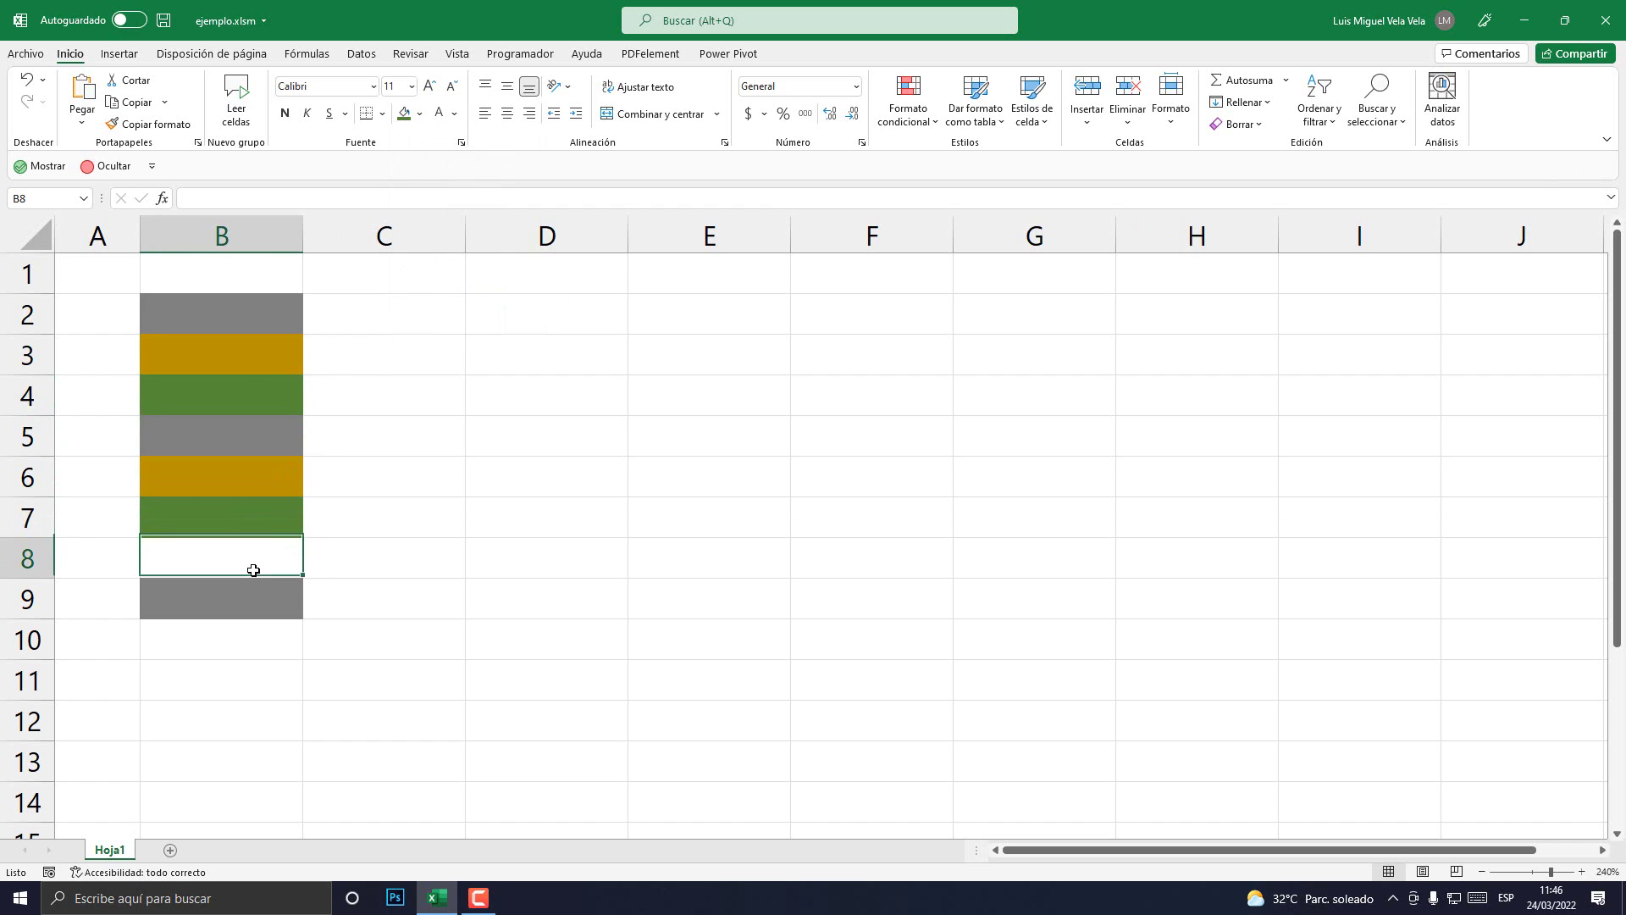
{"action": "left_click", "coordinate": [405, 114]}
{"action": "left_click", "coordinate": [481, 551]}
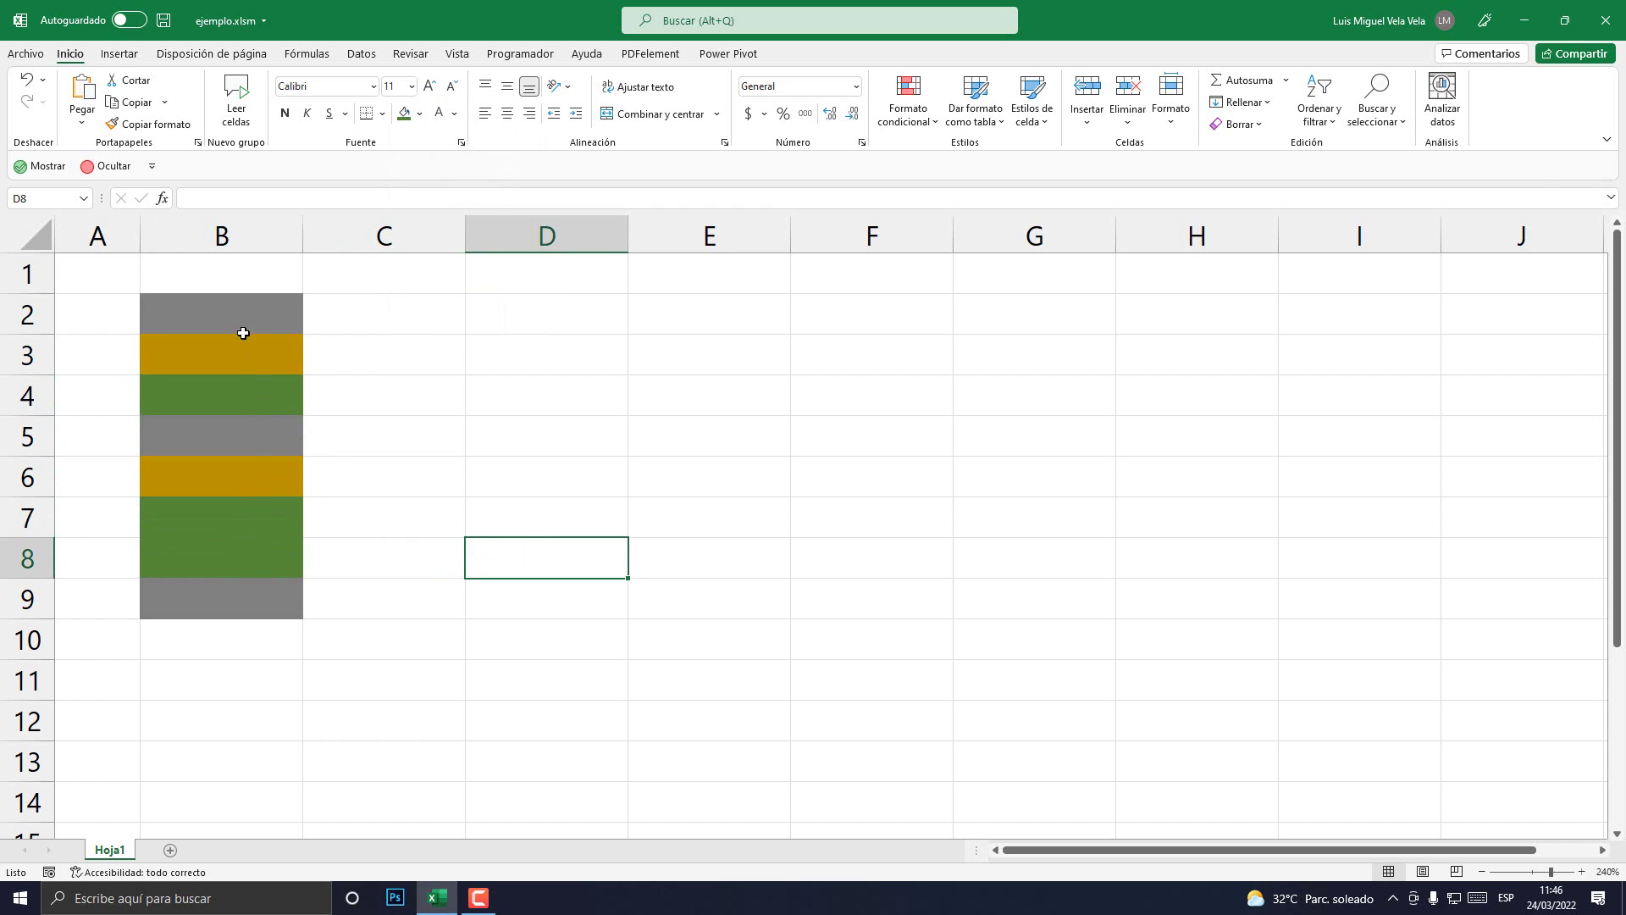
{"action": "left_click_drag", "start_coordinate": [237, 320], "coordinate": [223, 611]}
Apply Todos los bordes to the range B2:B9
{"action": "left_click", "coordinate": [382, 113]}
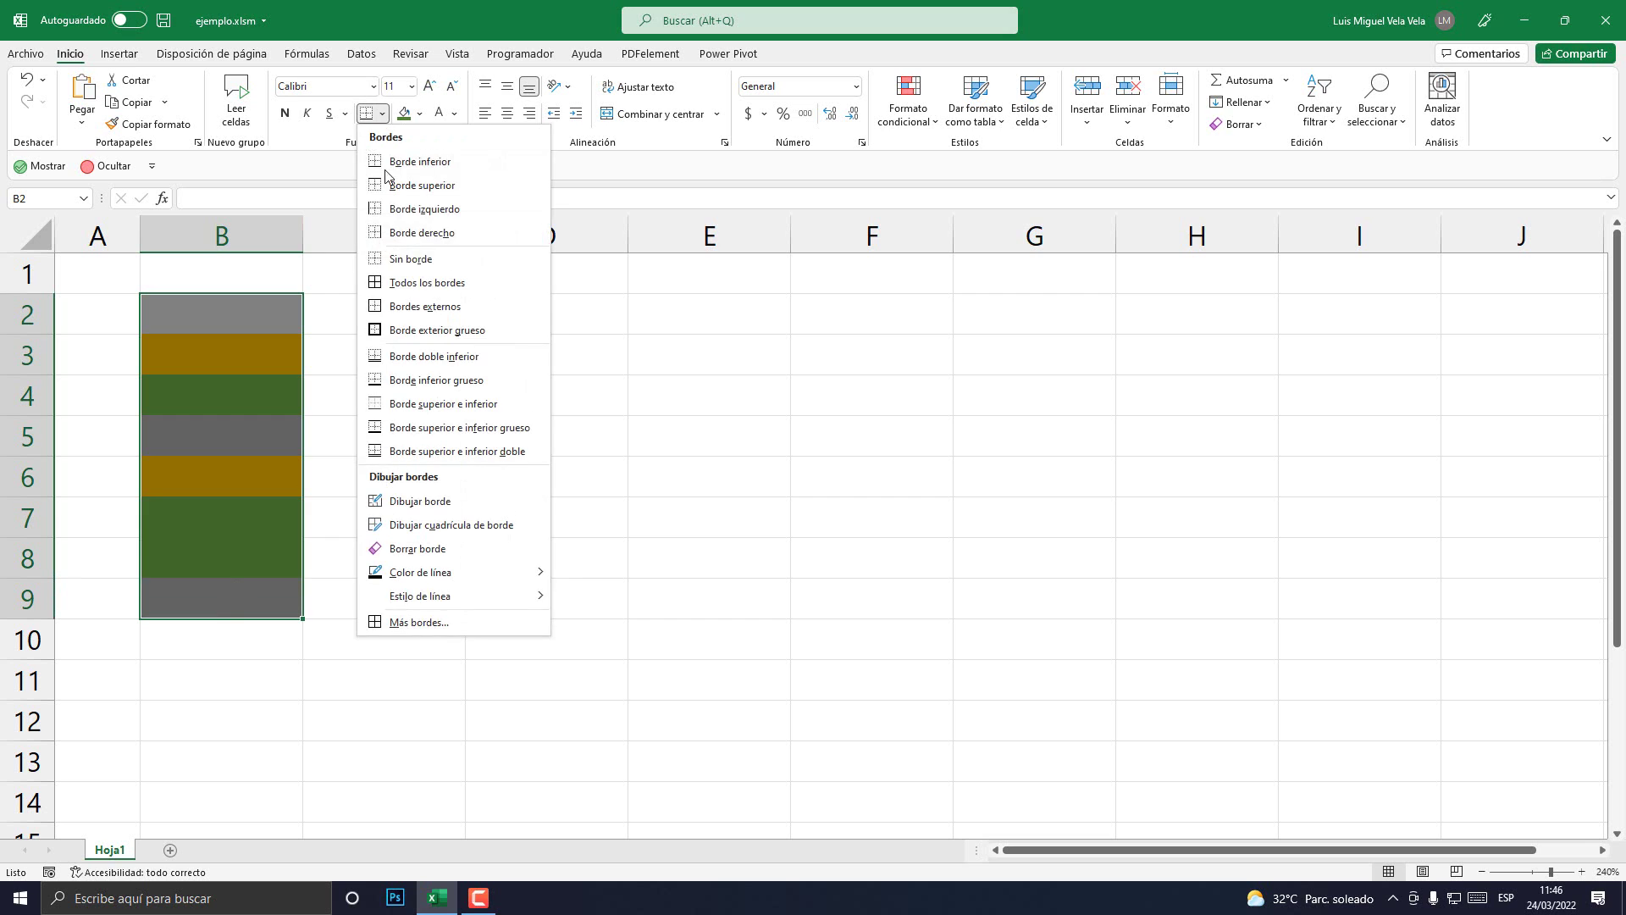
{"action": "left_click", "coordinate": [449, 279]}
{"action": "left_click", "coordinate": [377, 569]}
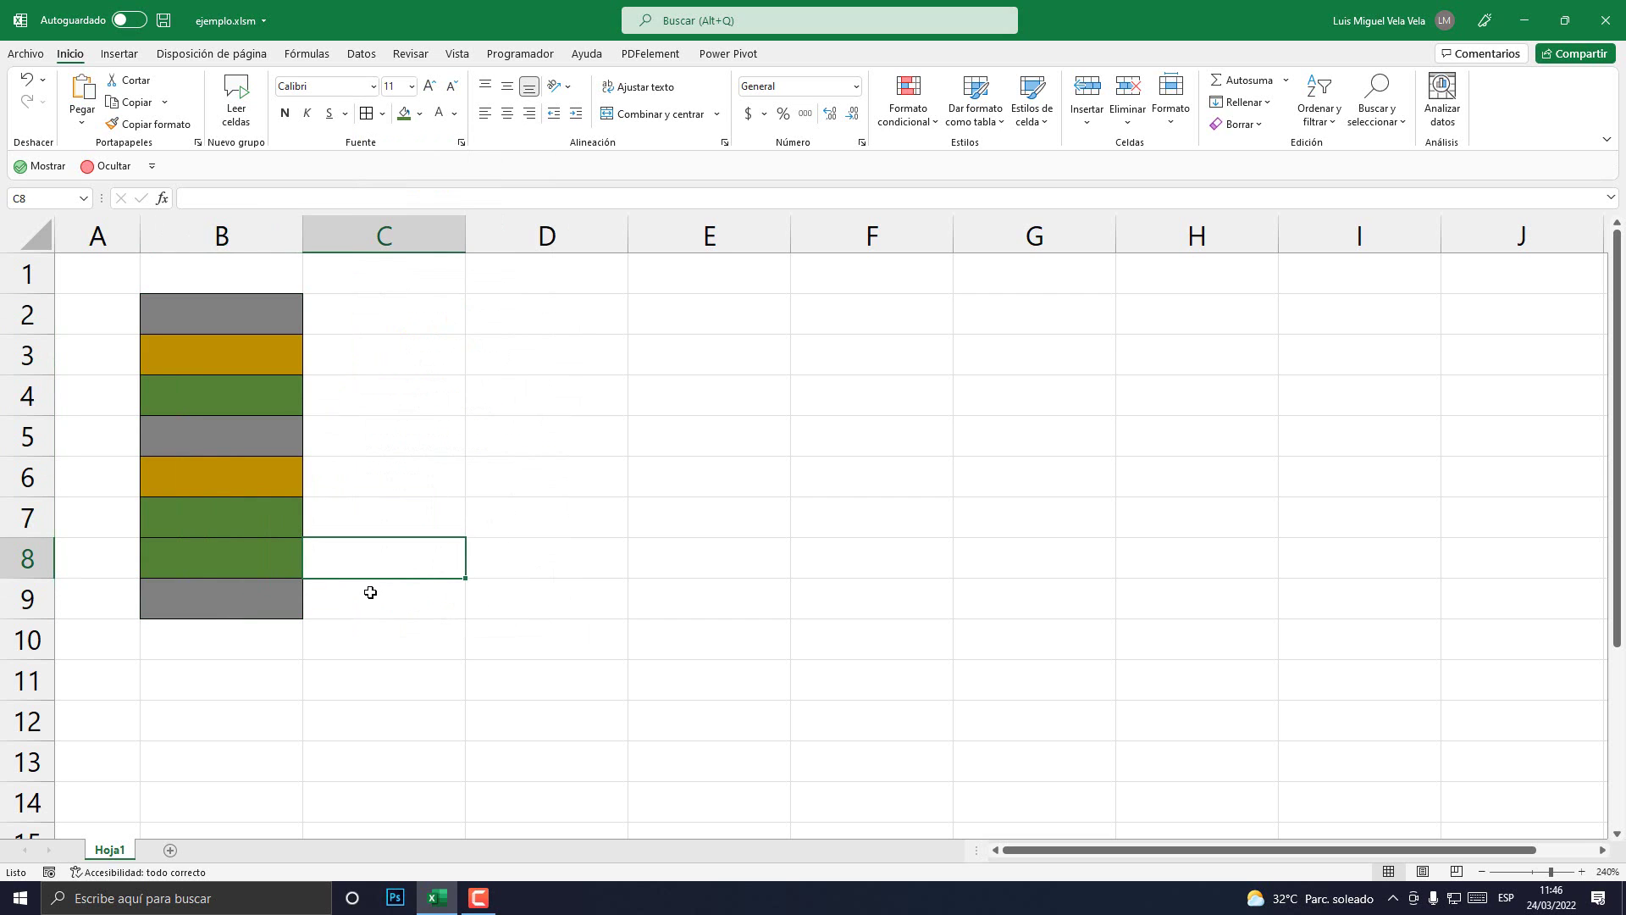
Narrow column C and reselect the grey cell B2
{"action": "mouse_move", "coordinate": [465, 235]}
{"action": "left_mouse_down"}
{"action": "mouse_move", "coordinate": [363, 235]}
{"action": "mouse_move", "coordinate": [449, 235]}
{"action": "left_mouse_up"}
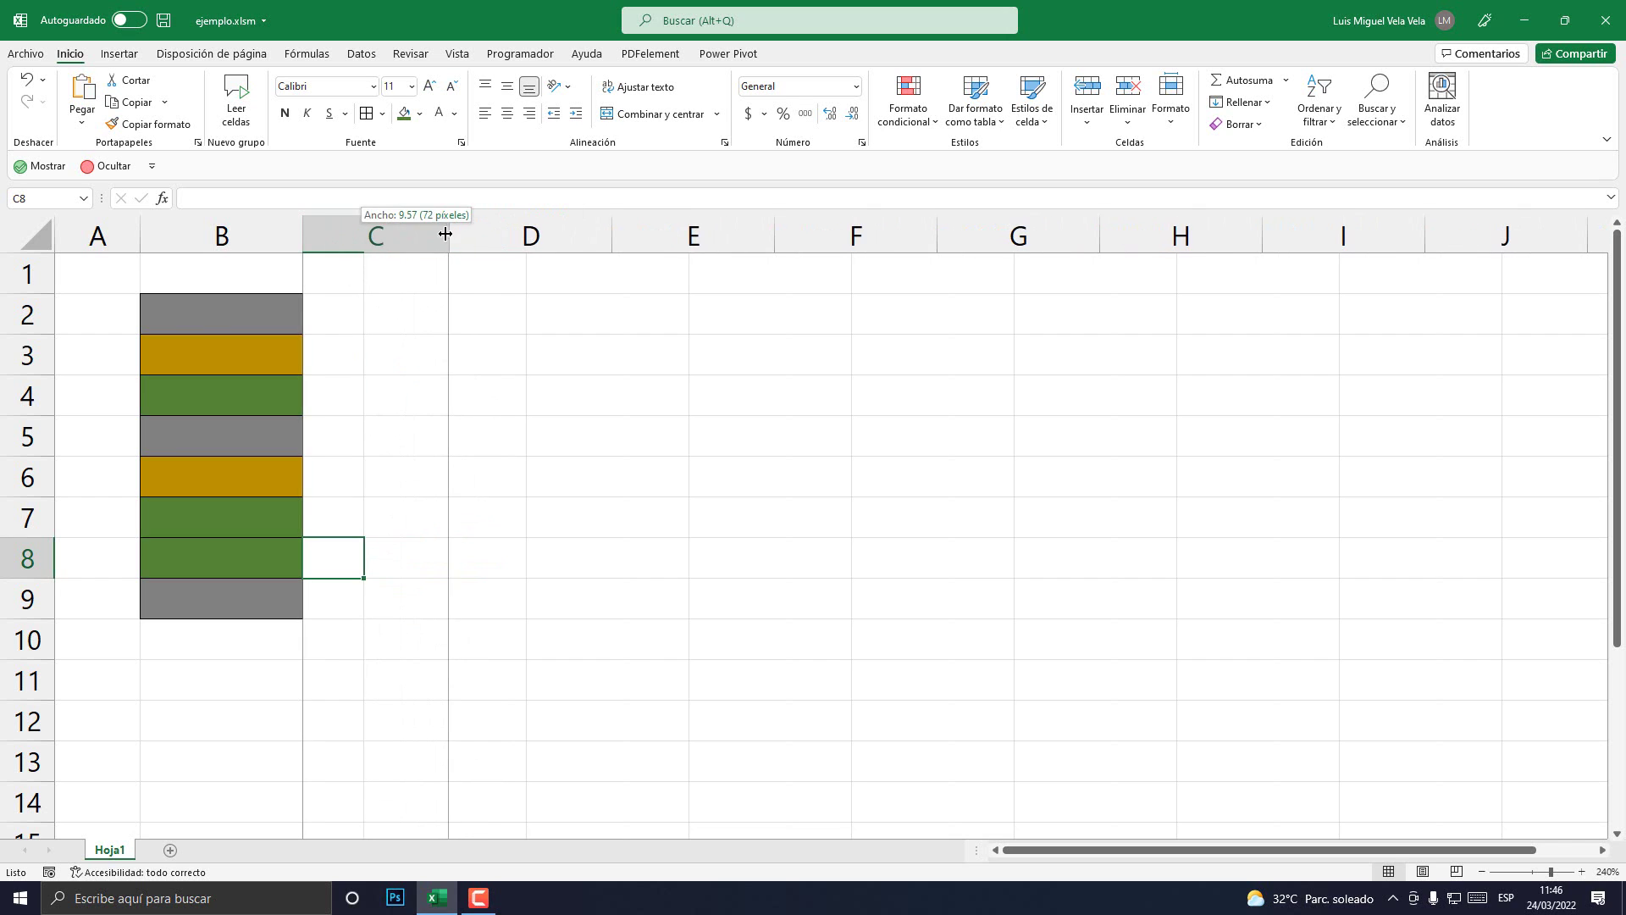
{"action": "left_click", "coordinate": [225, 439]}
{"action": "left_click", "coordinate": [243, 621]}
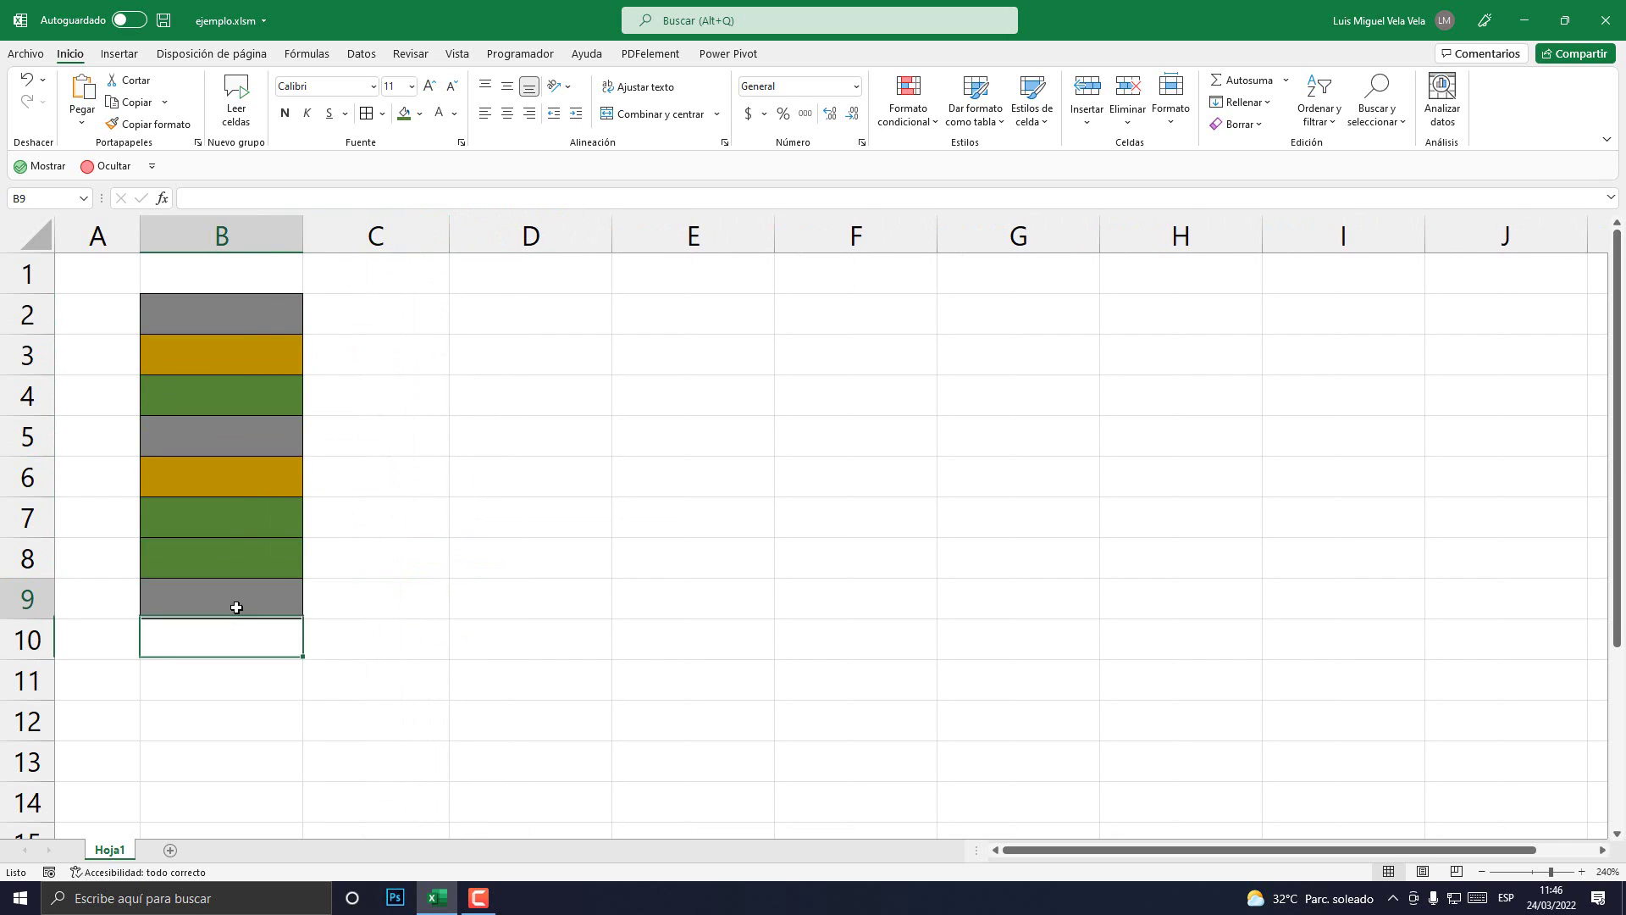
{"action": "left_click", "coordinate": [225, 436]}
{"action": "left_click", "coordinate": [233, 306]}
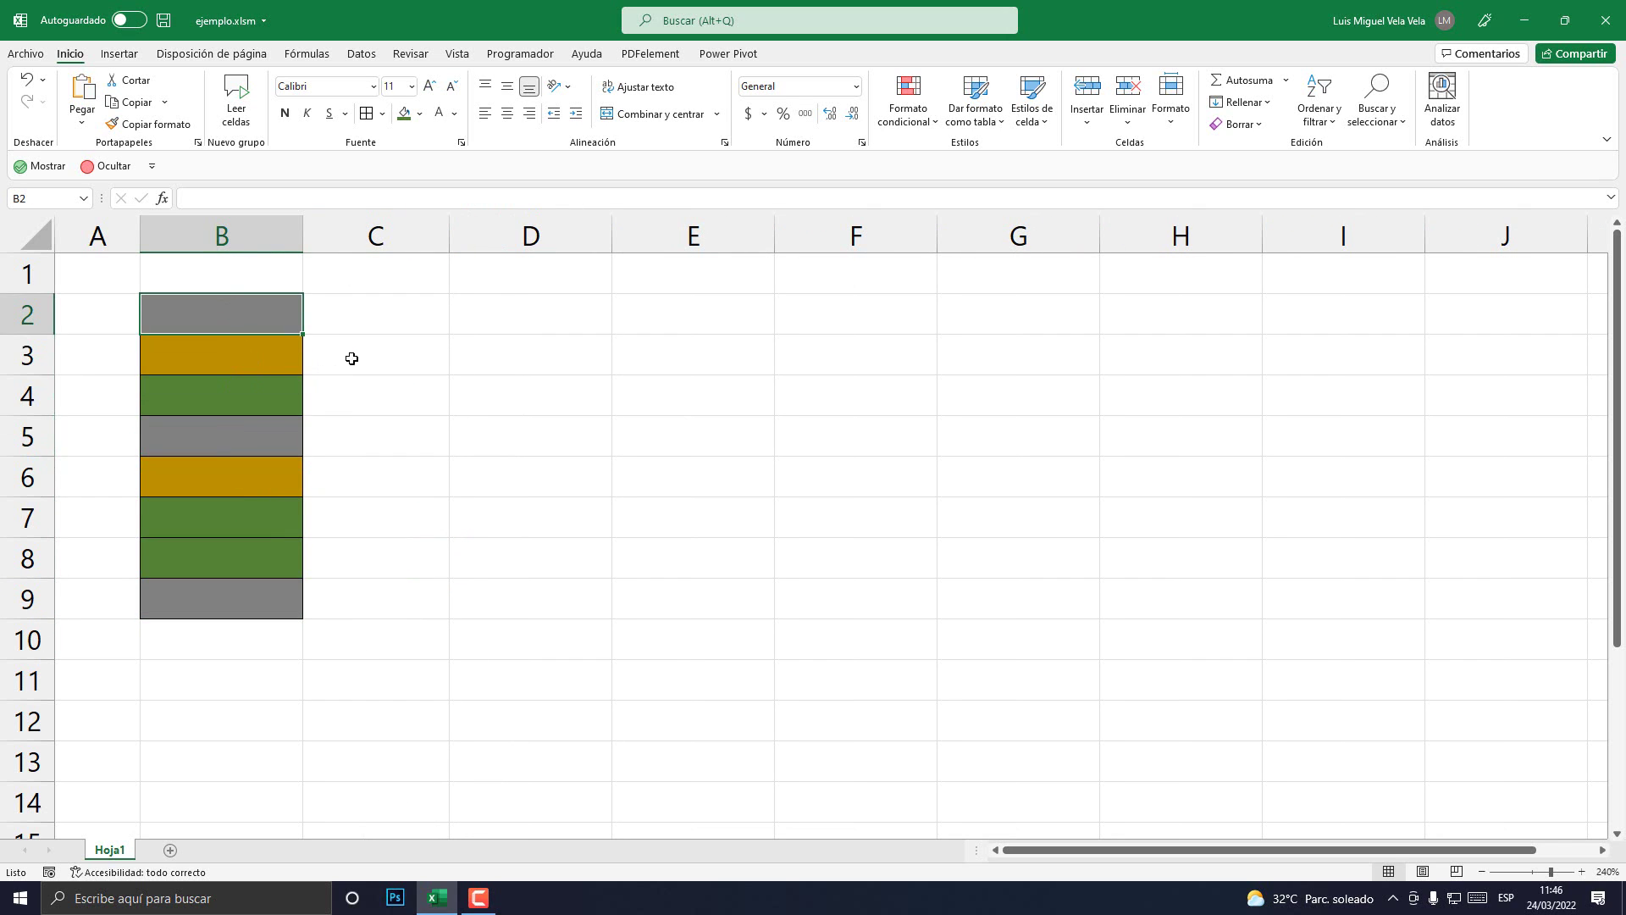
{"action": "left_click", "coordinate": [484, 318]}
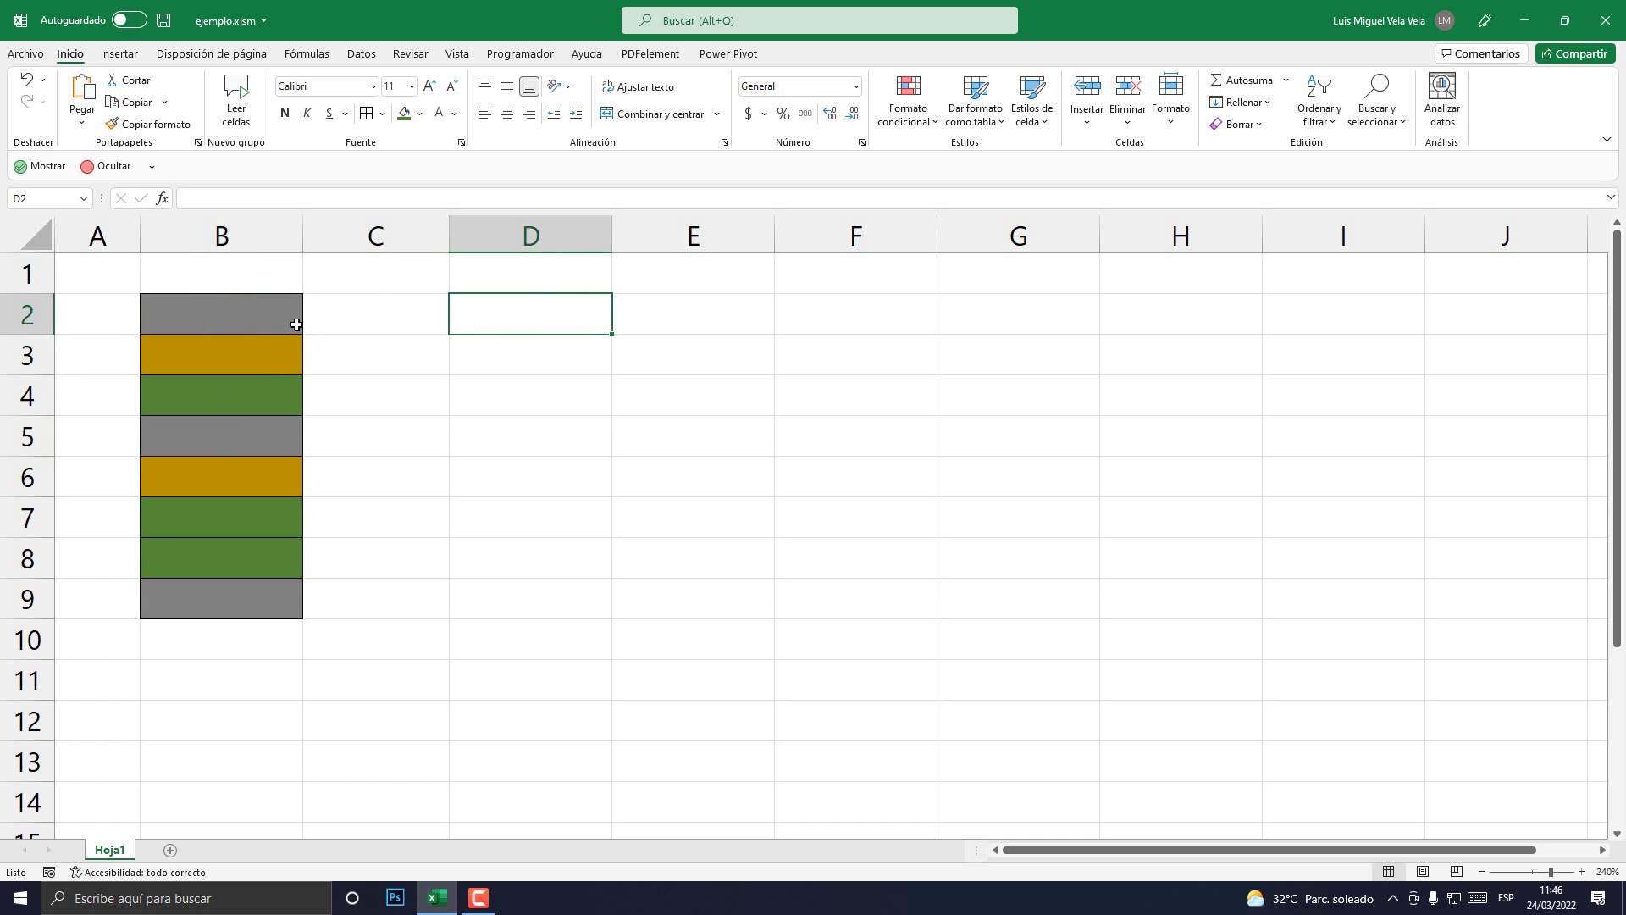
{"action": "left_click", "coordinate": [267, 308]}
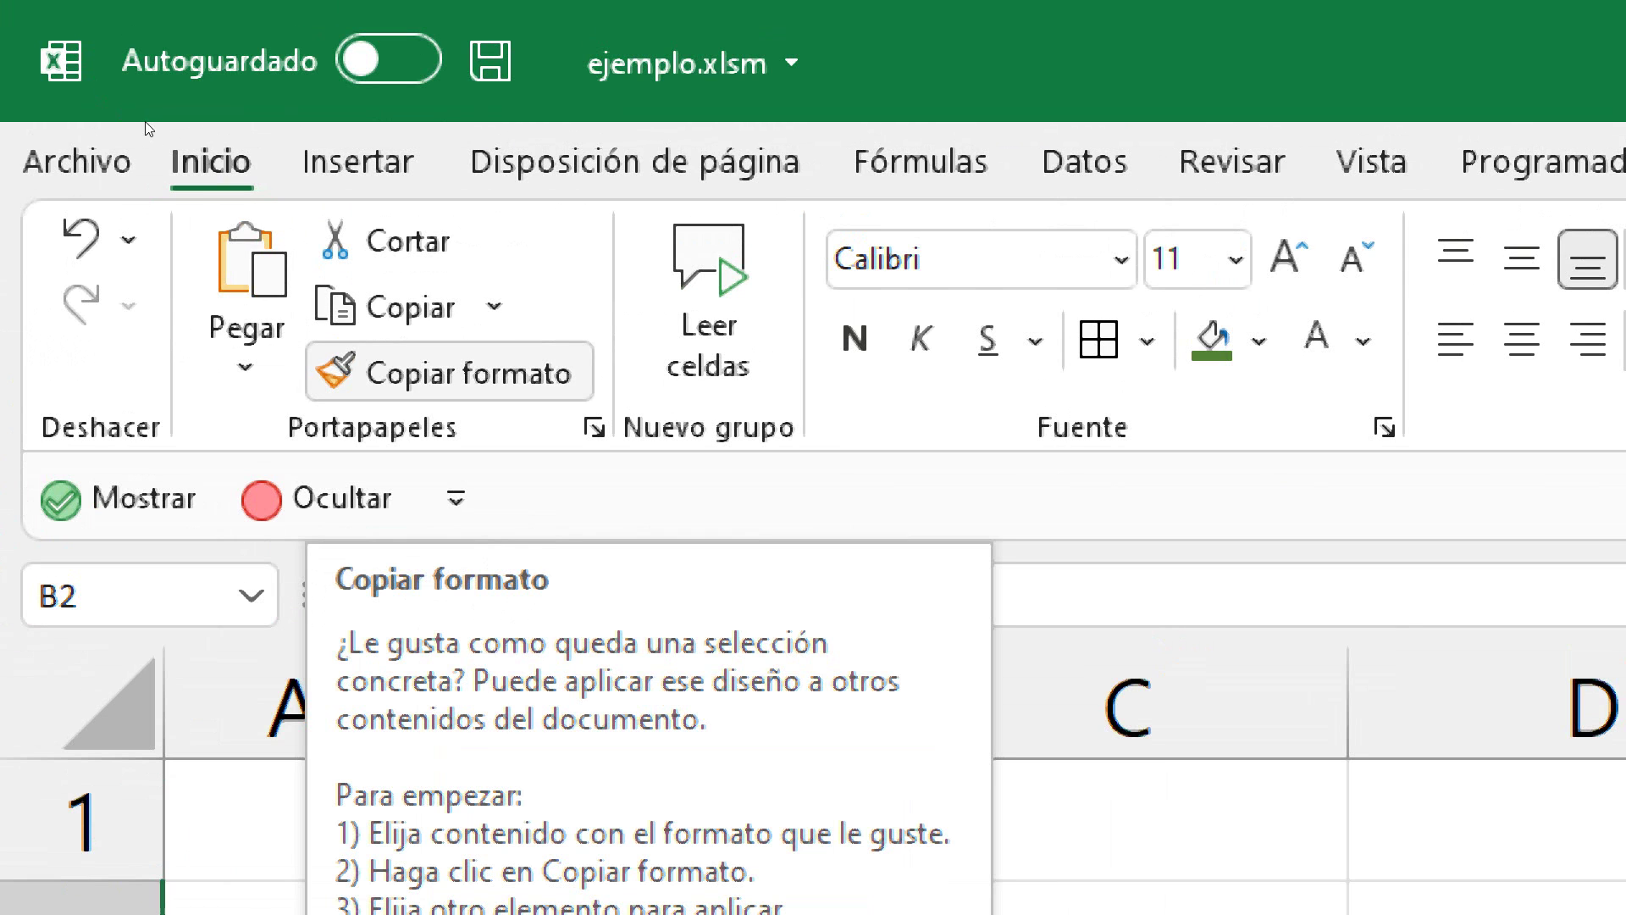
Copy B2's format onto D2 with Copiar formato and narrow column C further
{"action": "left_click", "coordinate": [165, 129]}
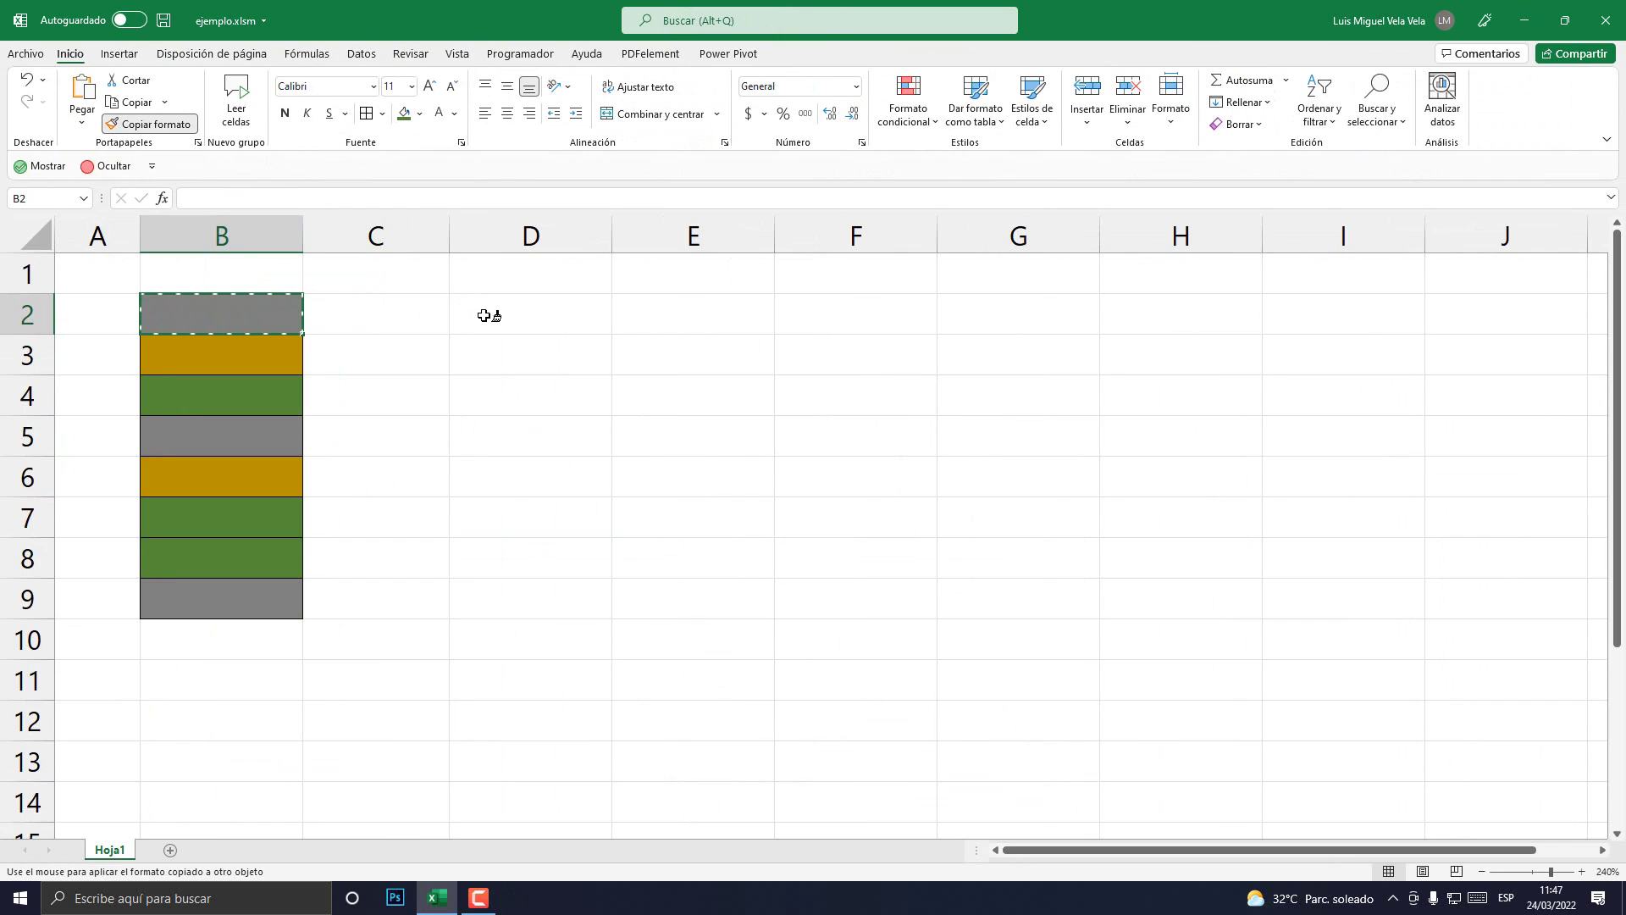
{"action": "left_click", "coordinate": [483, 315]}
{"action": "left_click", "coordinate": [494, 367]}
{"action": "left_click", "coordinate": [508, 325]}
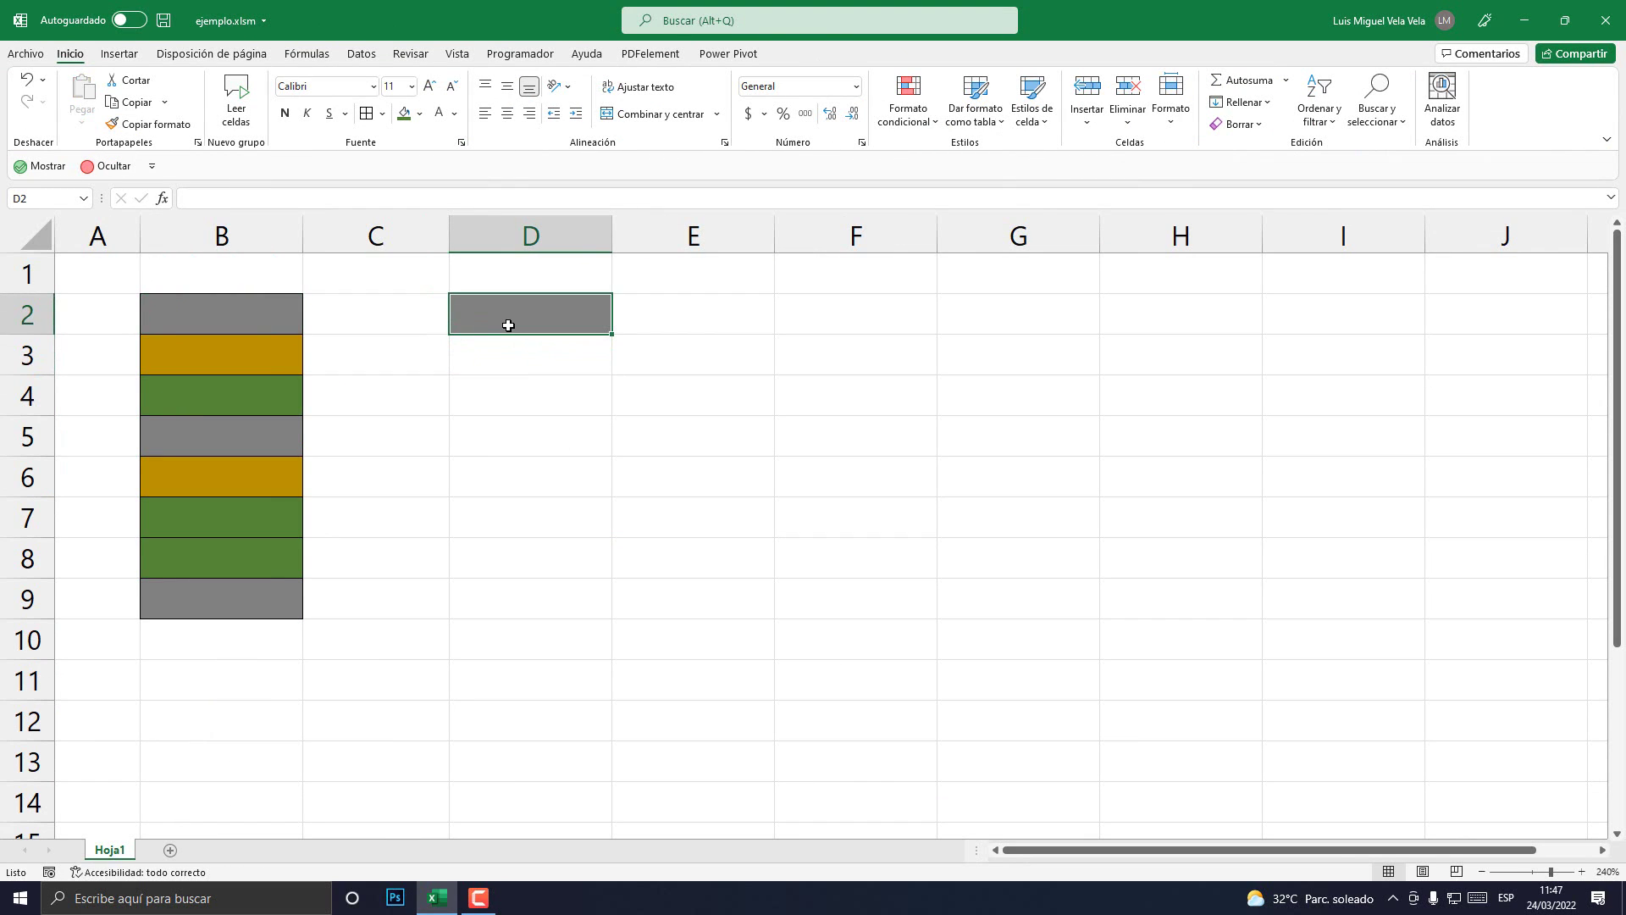
{"action": "mouse_move", "coordinate": [449, 237]}
{"action": "left_mouse_down"}
{"action": "mouse_move", "coordinate": [374, 238]}
{"action": "mouse_move", "coordinate": [395, 237]}
{"action": "left_mouse_up"}
{"action": "left_click", "coordinate": [435, 366]}
{"action": "left_click", "coordinate": [425, 316]}
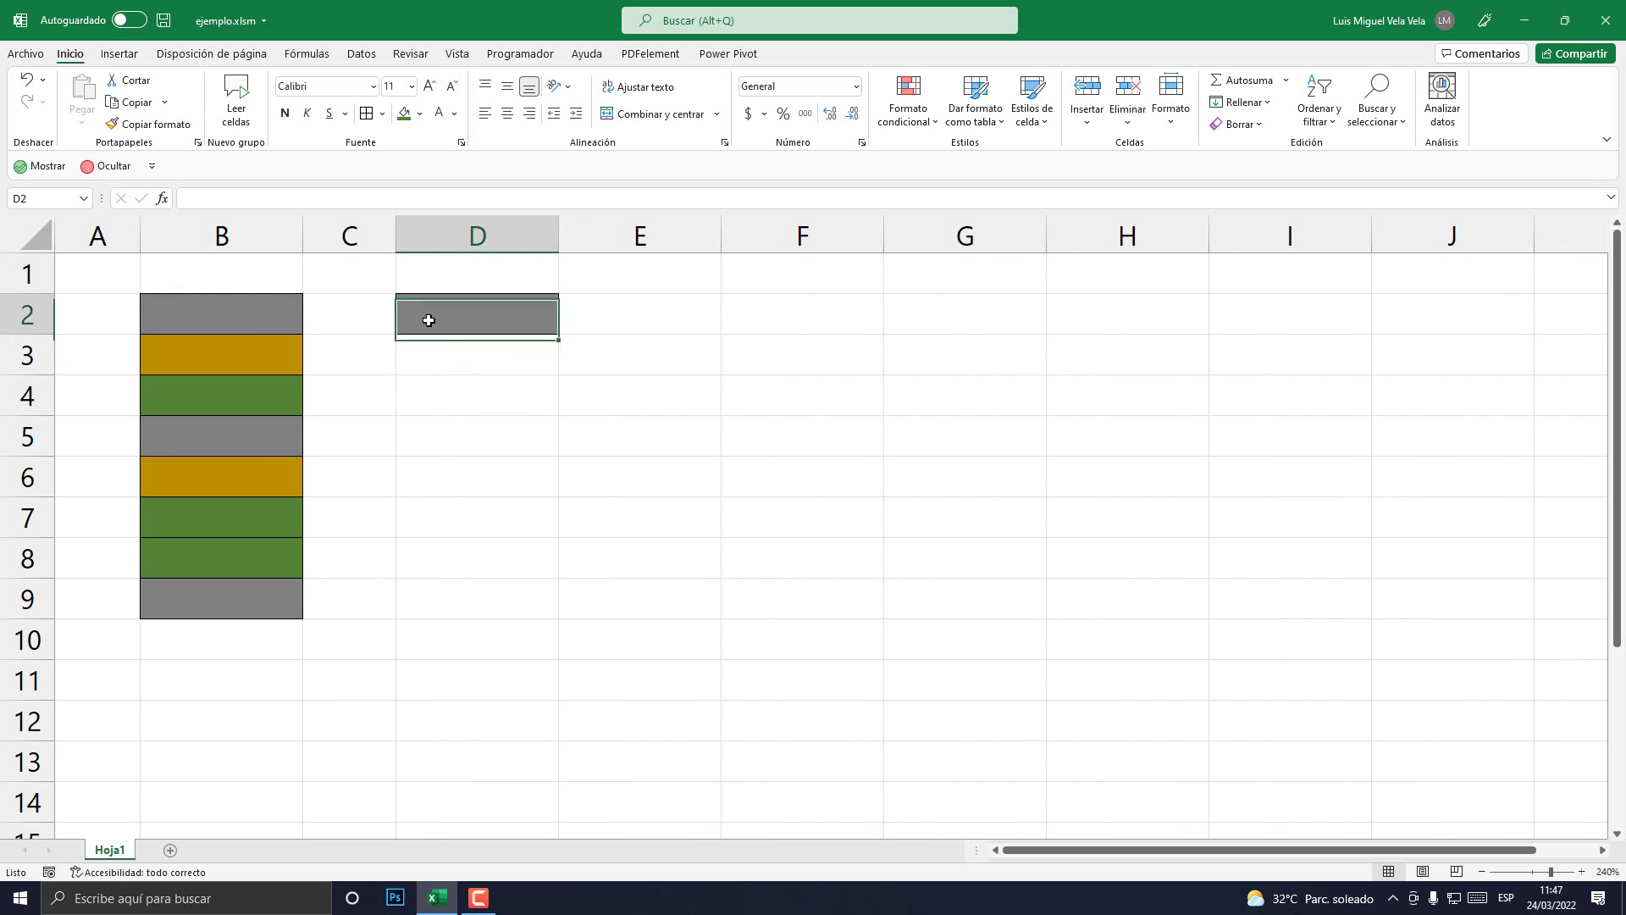
Try a grey and then a light grey fill on D2
{"action": "left_click", "coordinate": [420, 113]}
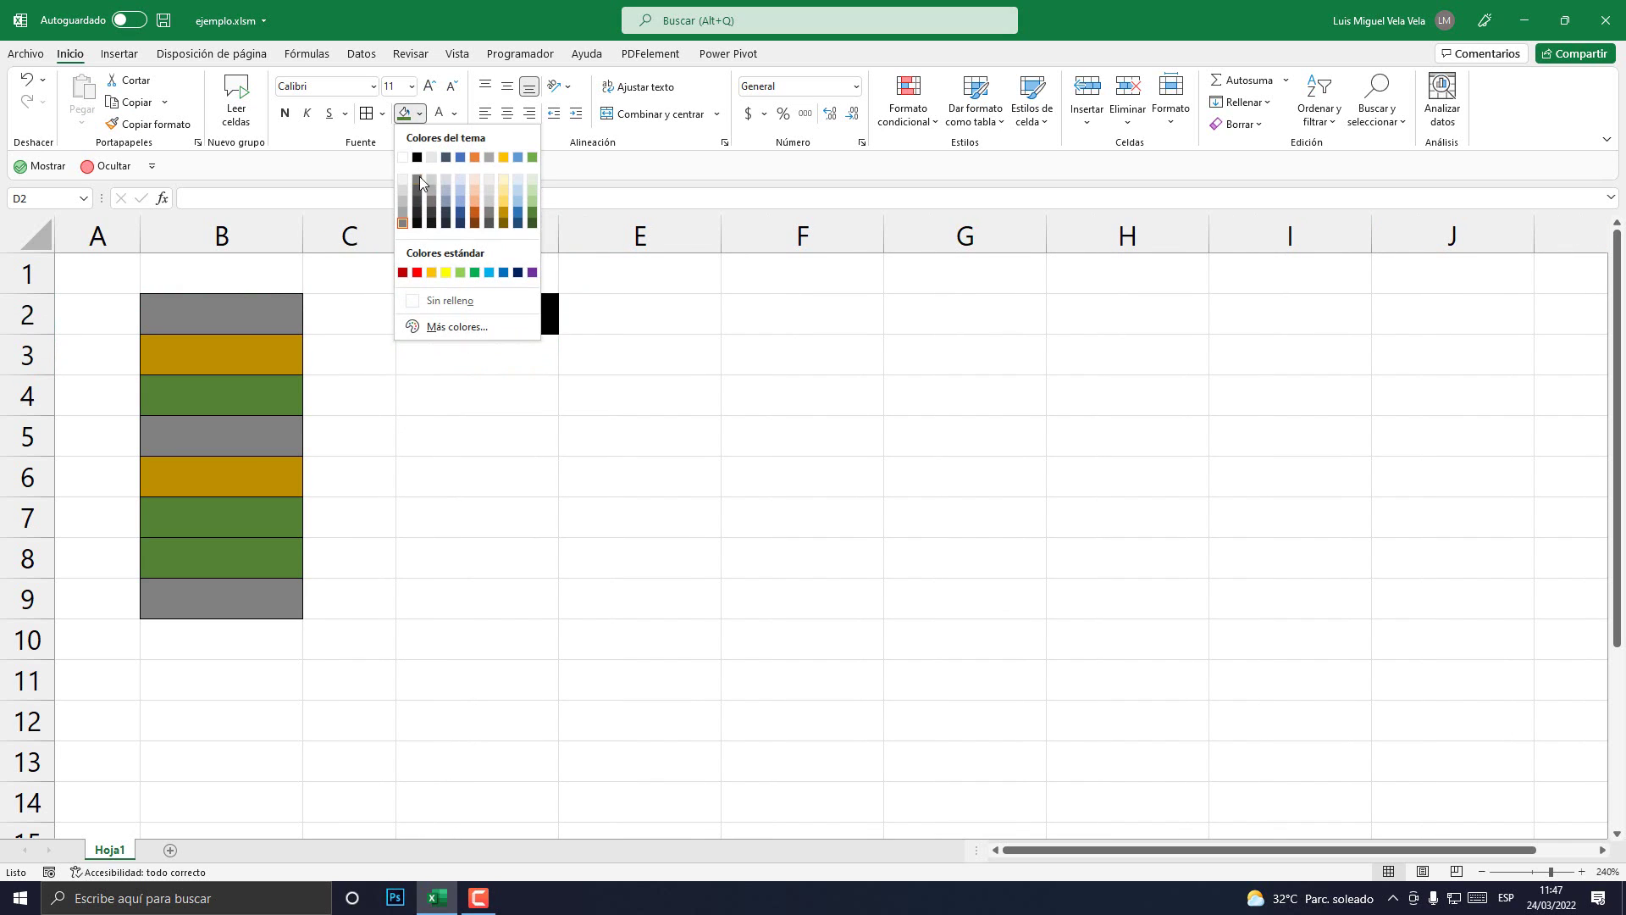
{"action": "left_click", "coordinate": [402, 216]}
{"action": "left_click", "coordinate": [499, 432]}
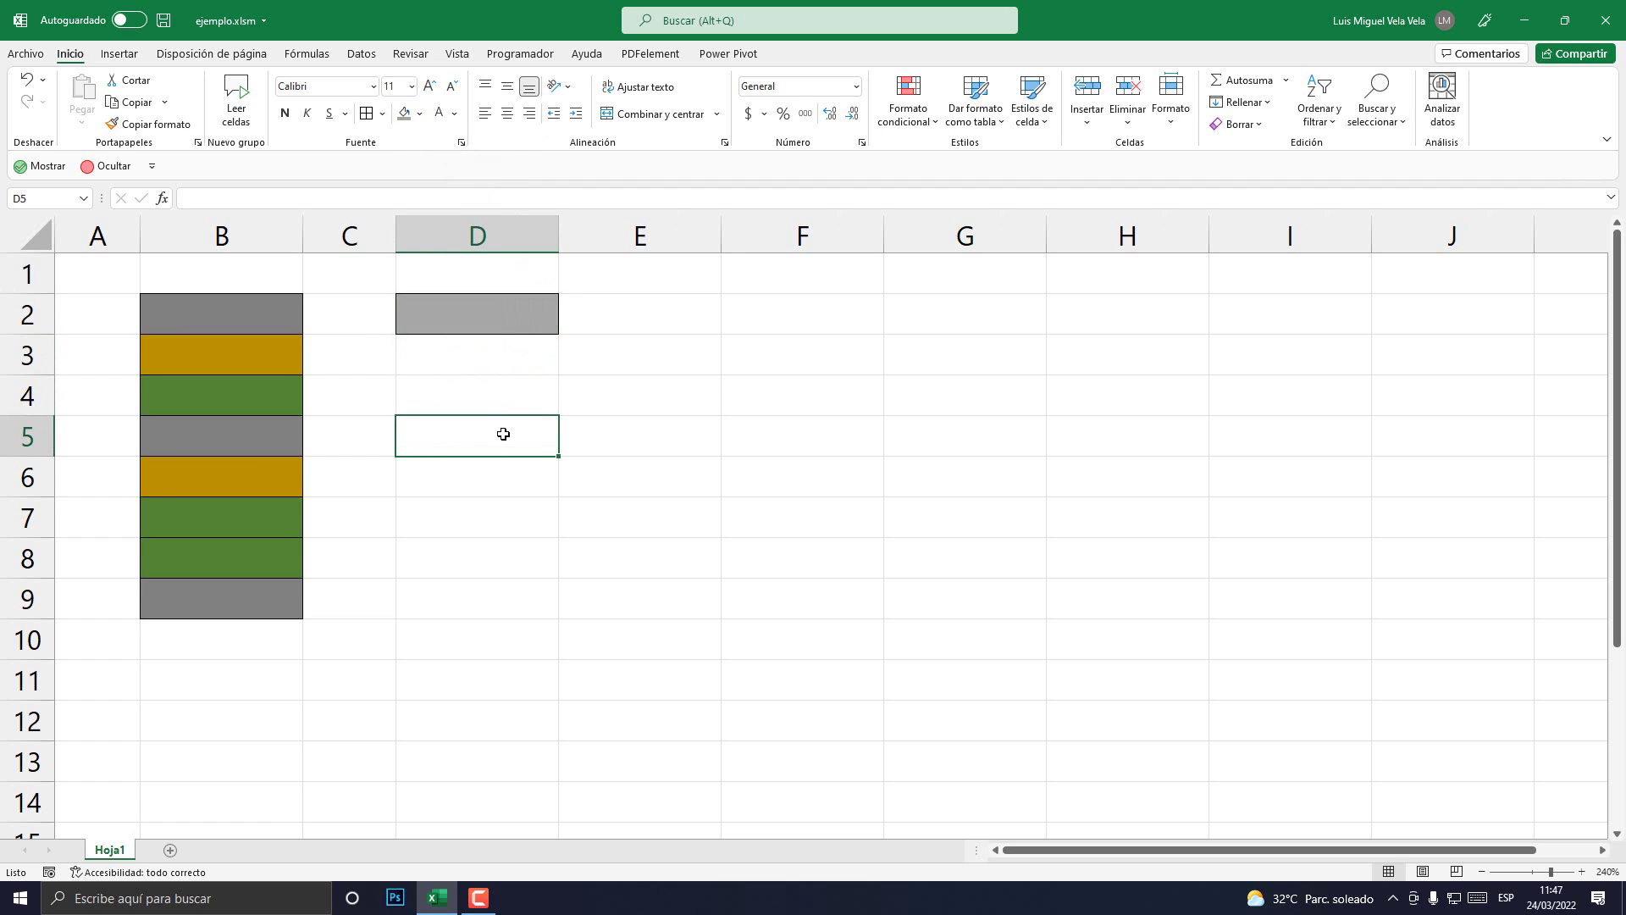
{"action": "left_click", "coordinate": [449, 328]}
{"action": "left_click", "coordinate": [458, 313]}
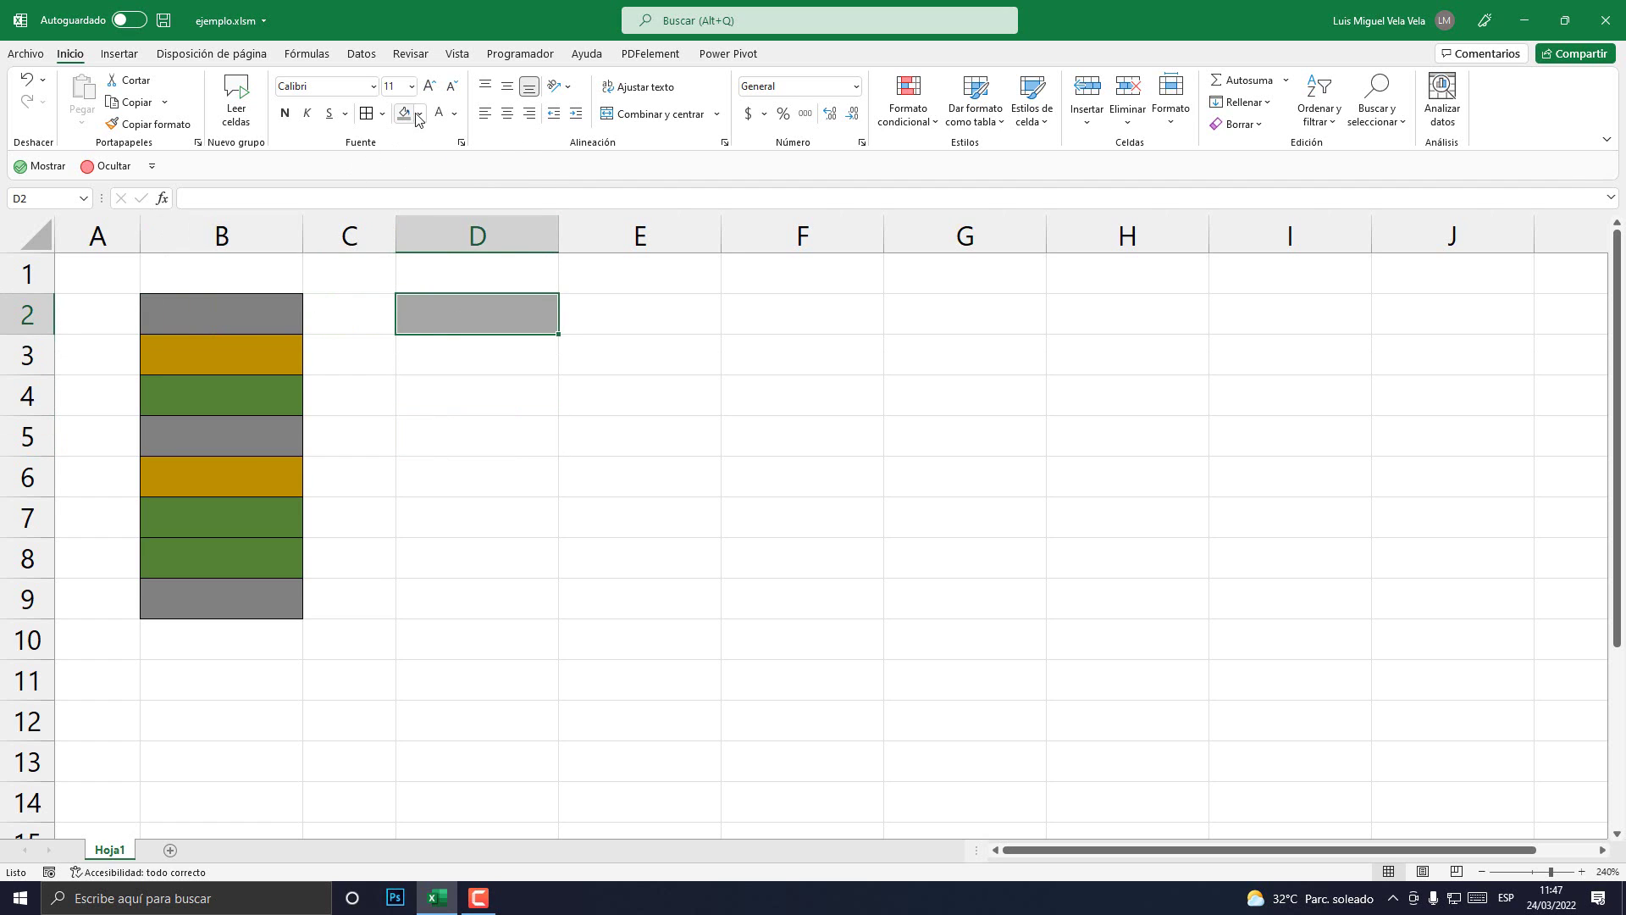
{"action": "left_click", "coordinate": [420, 113]}
{"action": "left_click", "coordinate": [402, 209]}
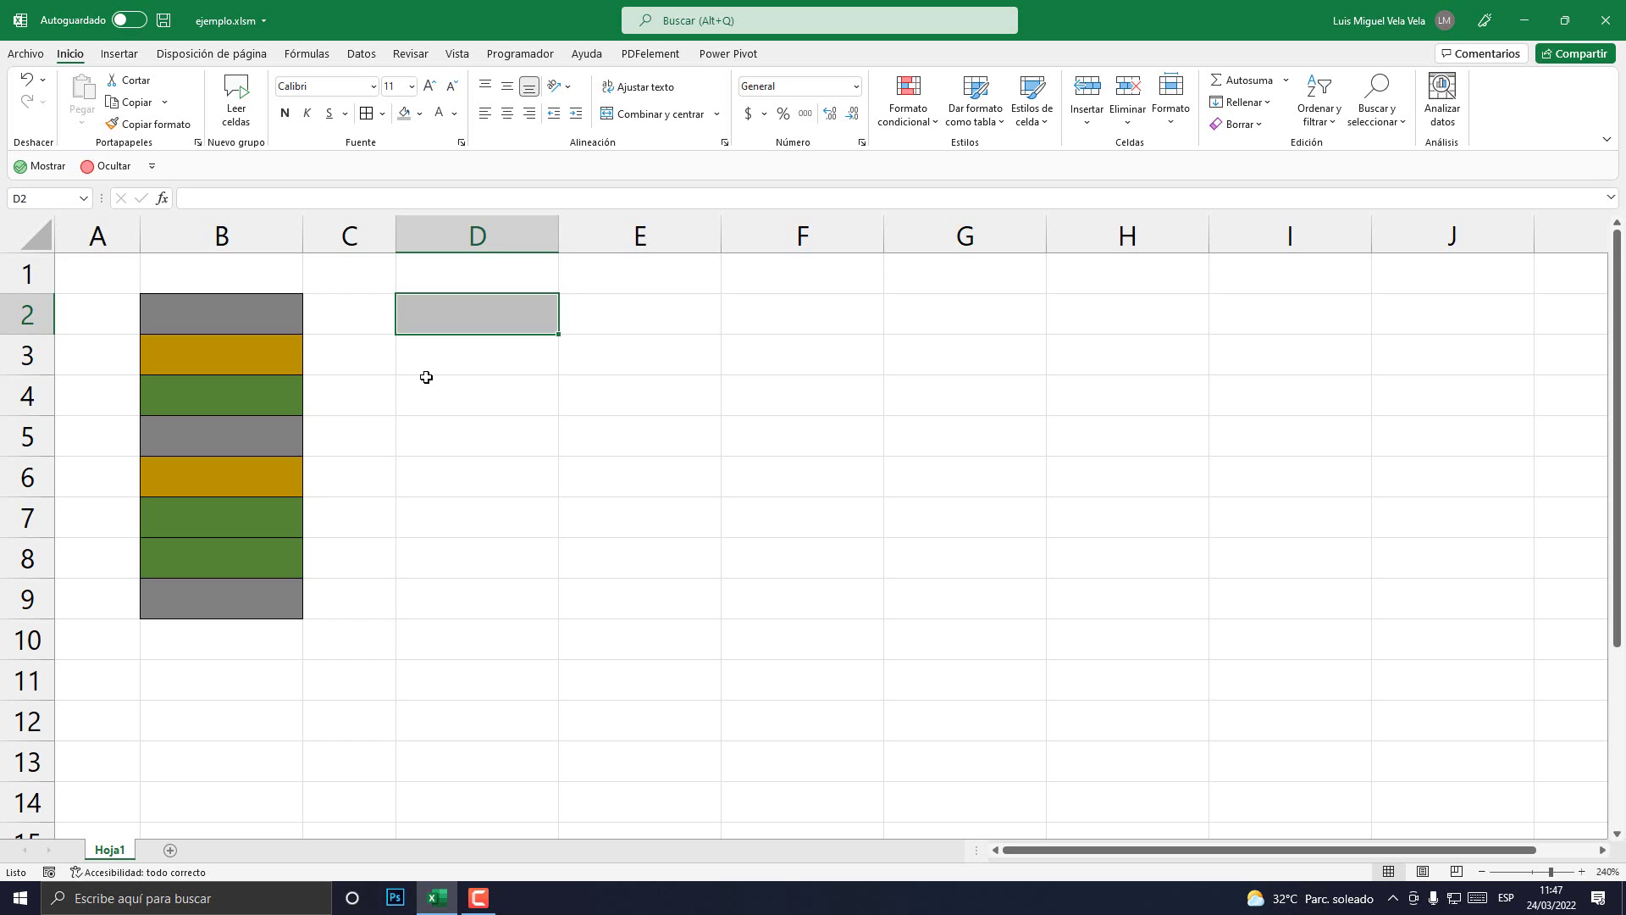
Fill D2 dark grey and reapply the grey fill to B2
{"action": "left_click", "coordinate": [256, 307]}
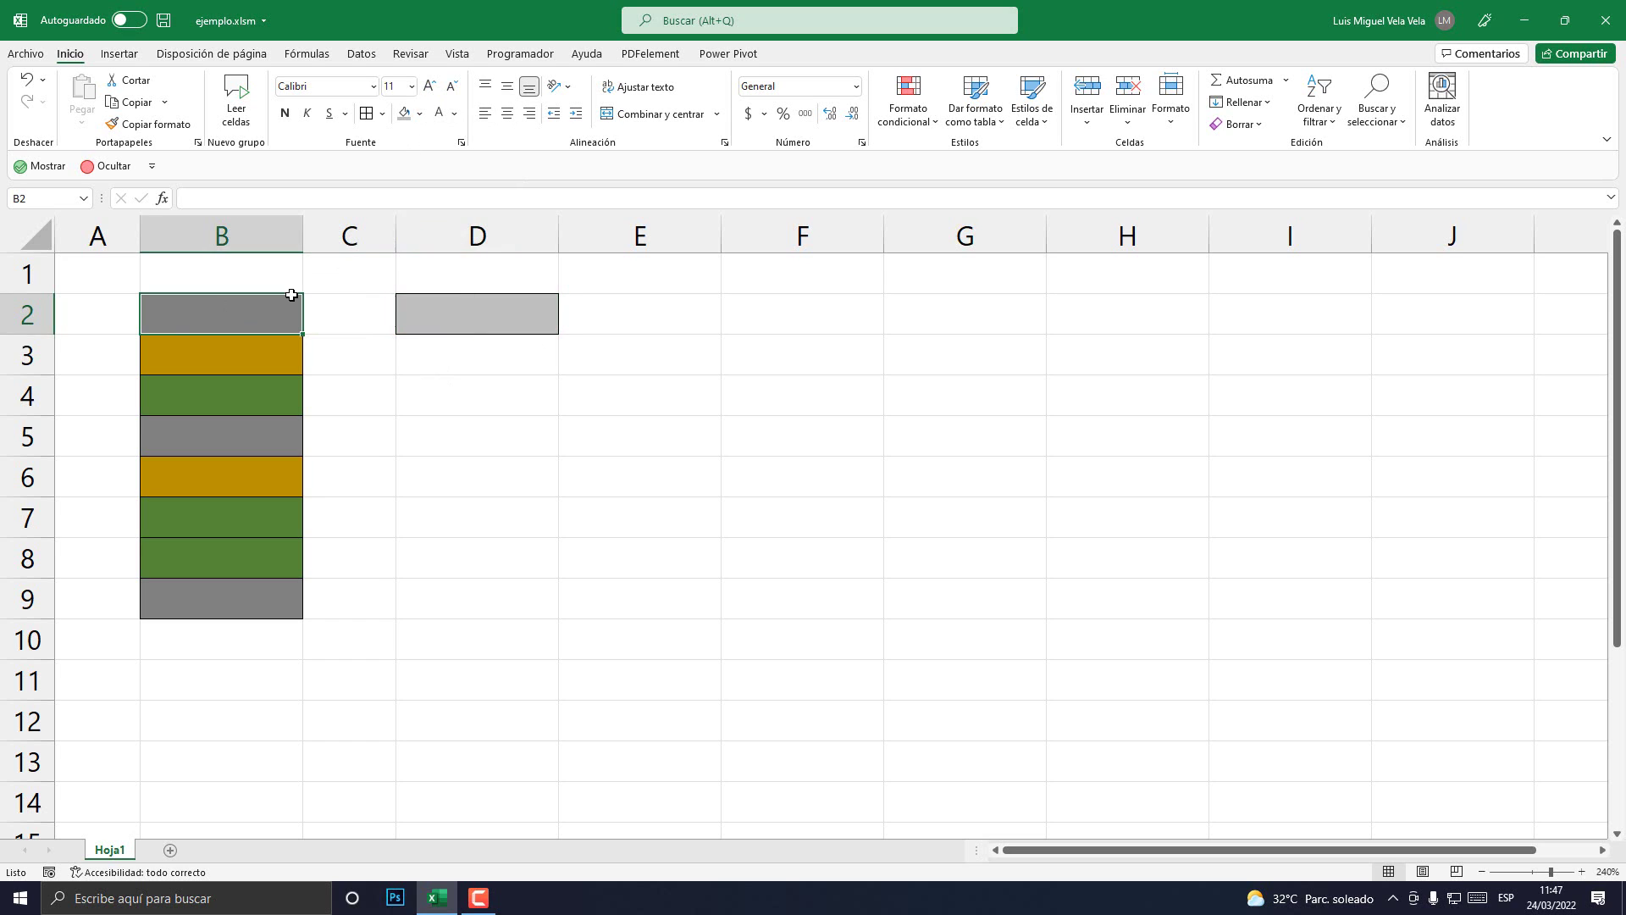
{"action": "left_click", "coordinate": [434, 330]}
{"action": "left_click", "coordinate": [419, 114]}
{"action": "left_click", "coordinate": [414, 240]}
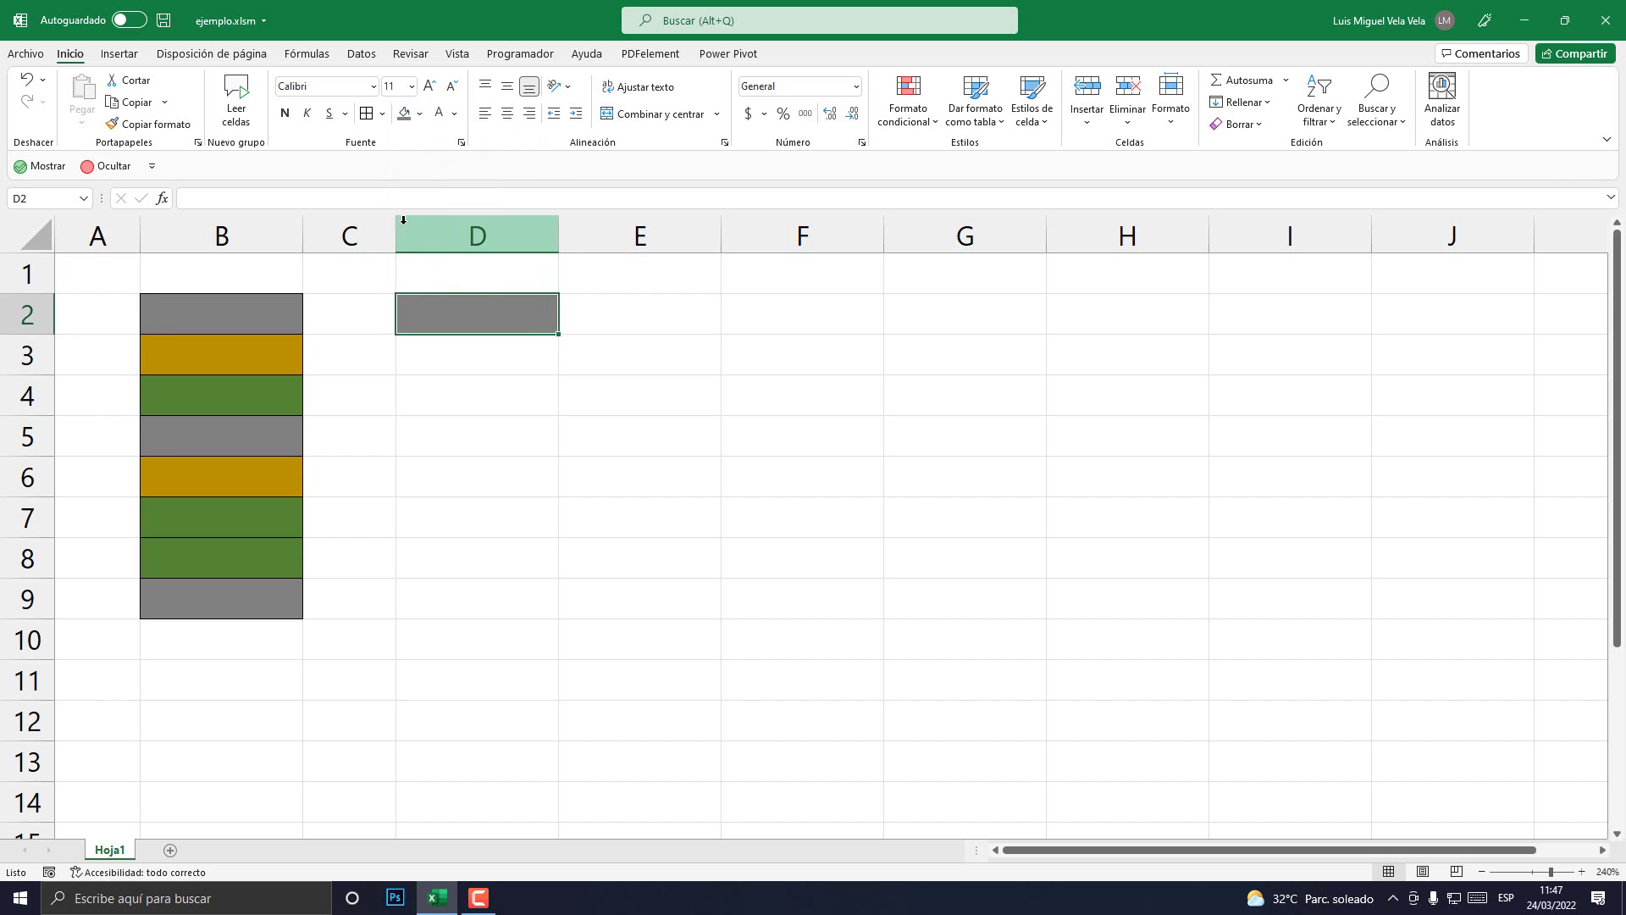
{"action": "left_click_drag", "start_coordinate": [458, 394], "coordinate": [457, 434]}
{"action": "left_click", "coordinate": [270, 326]}
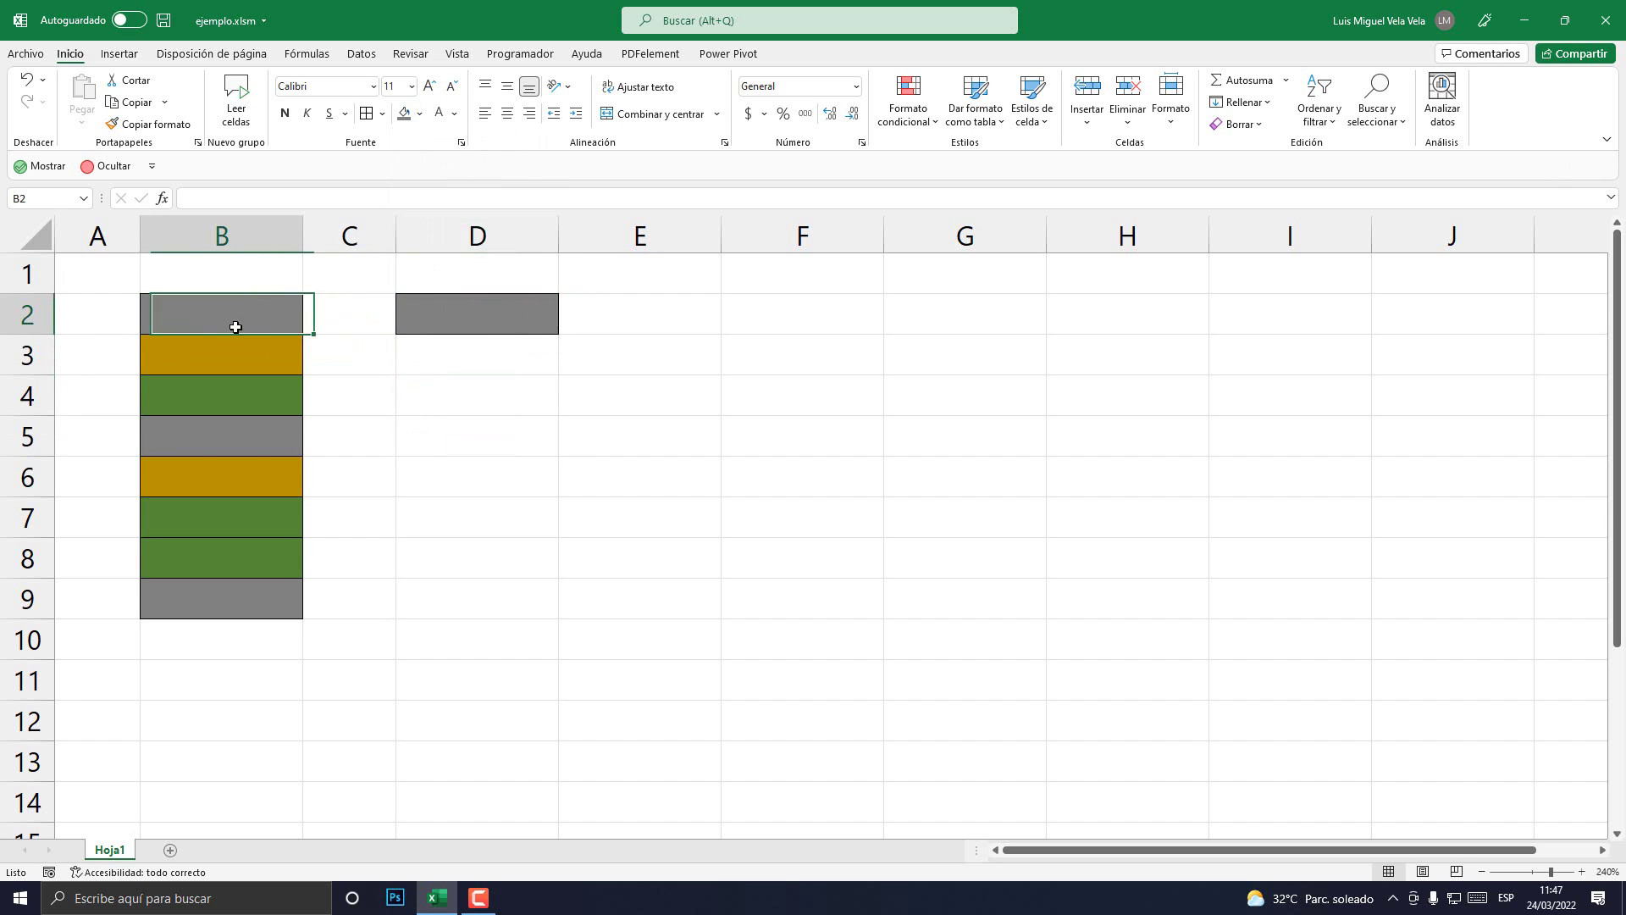
{"action": "left_click", "coordinate": [419, 114]}
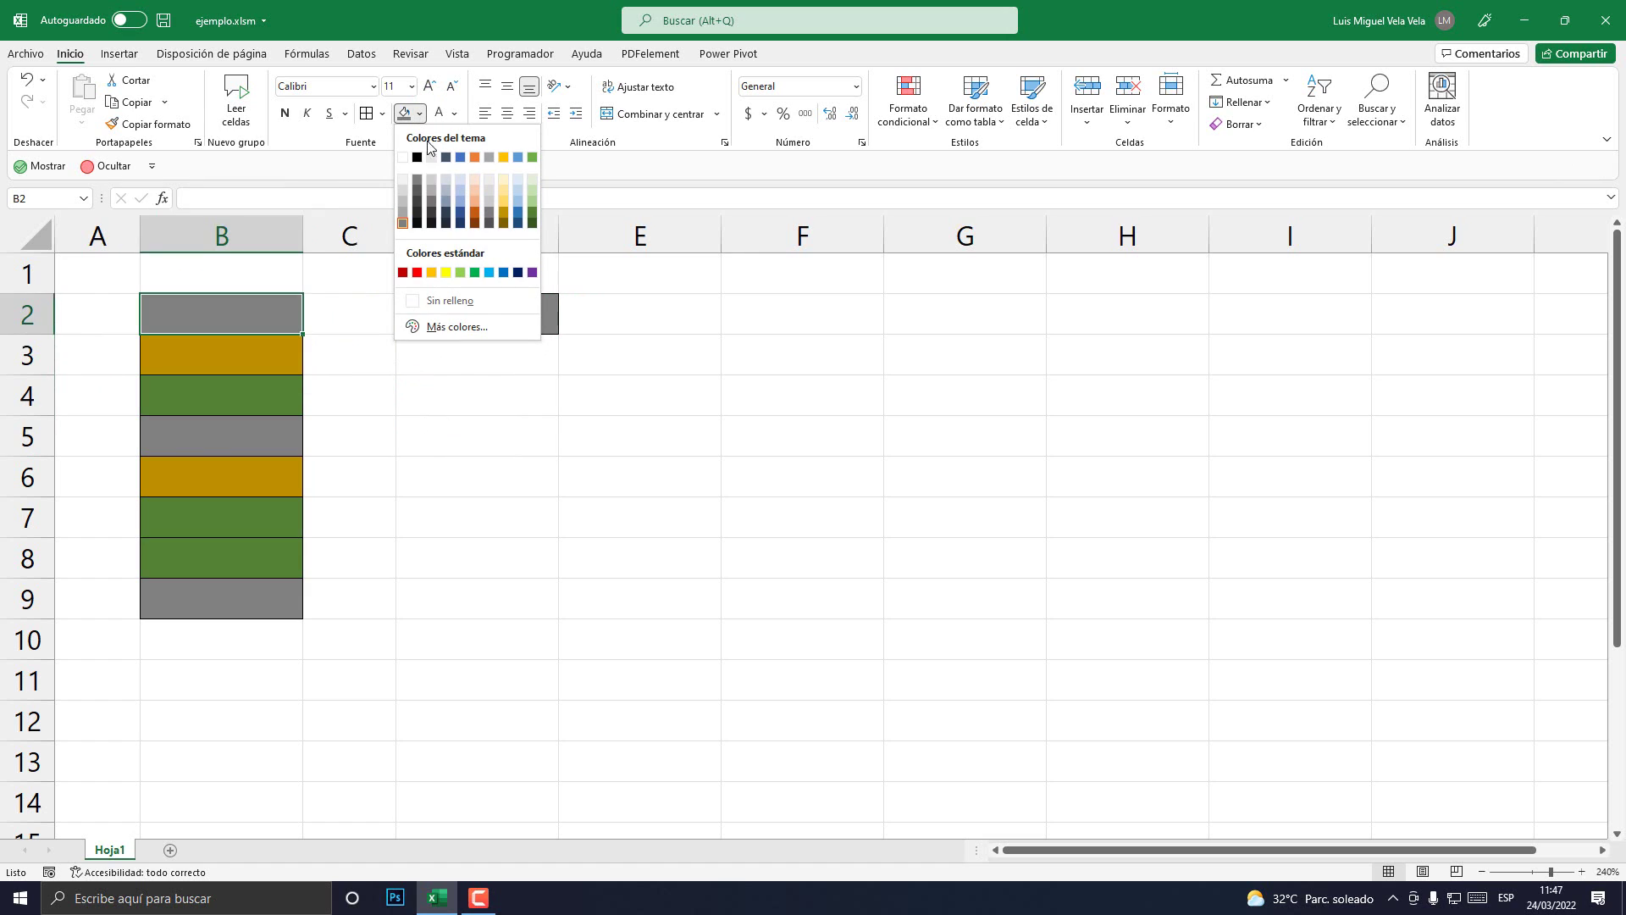
{"action": "left_click", "coordinate": [402, 218]}
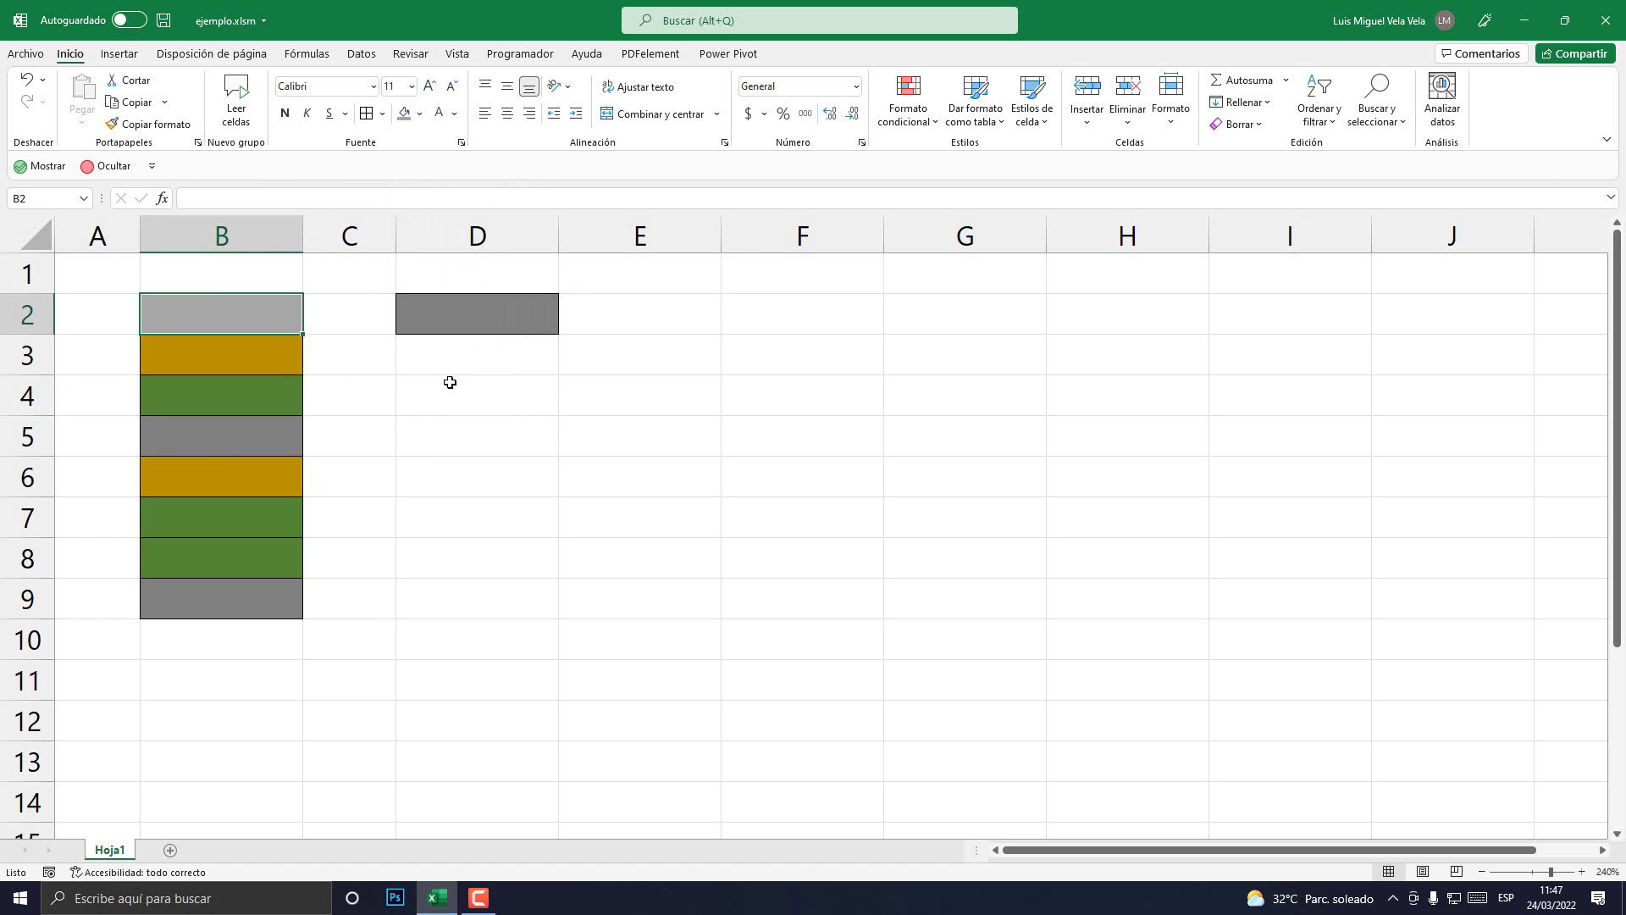
{"action": "left_click", "coordinate": [443, 312]}
{"action": "left_click", "coordinate": [222, 308]}
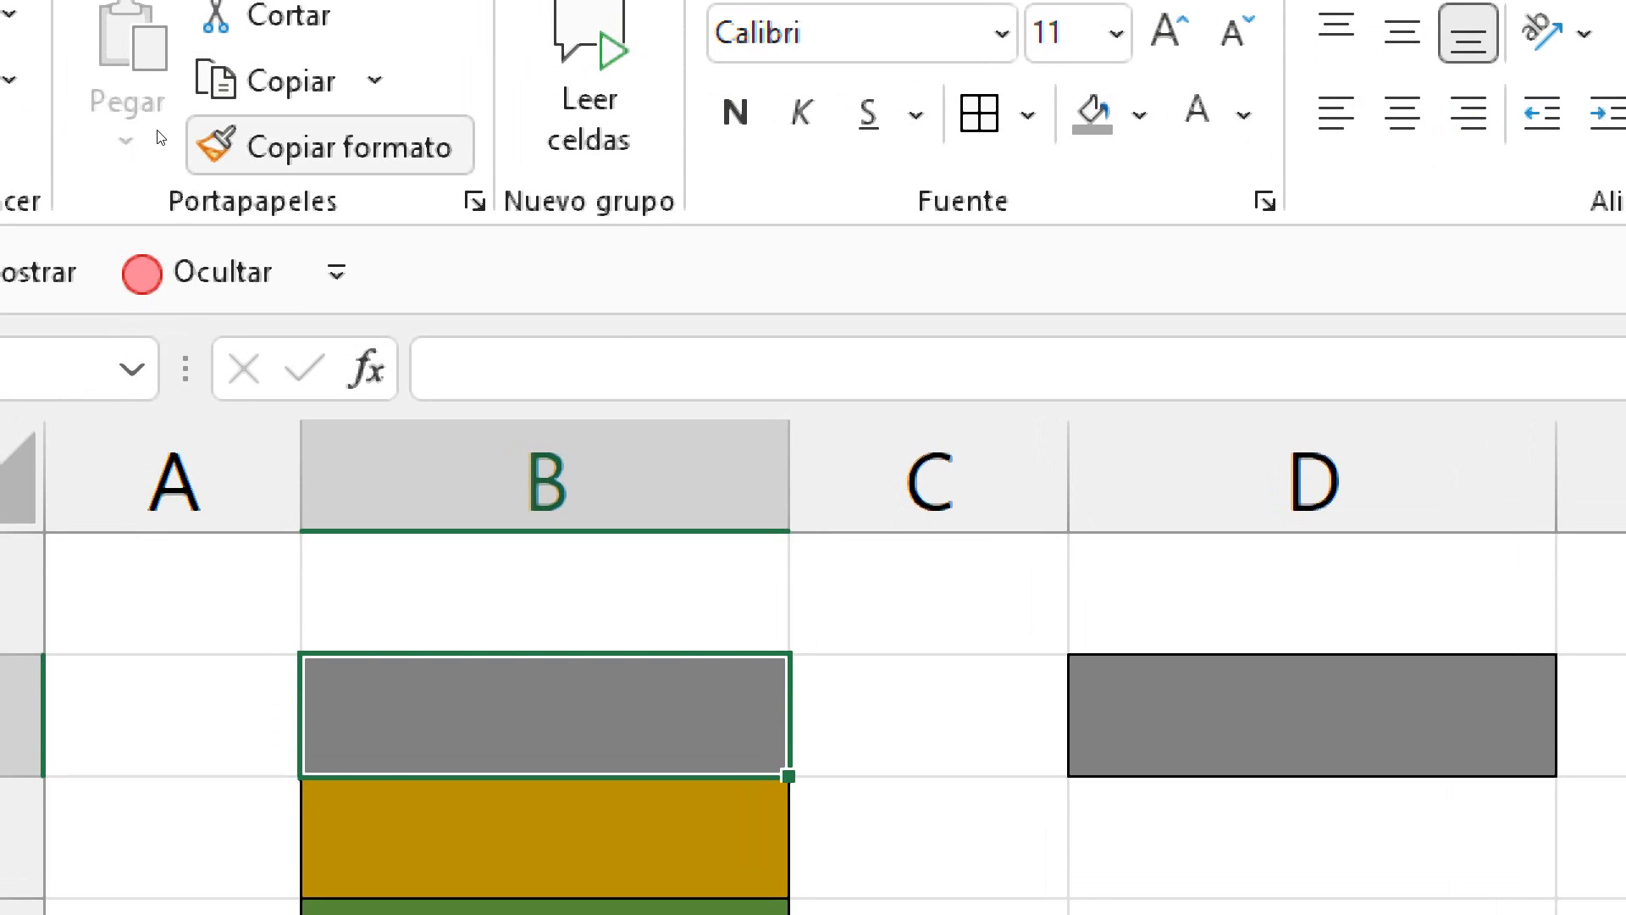
Copy the grey, gold and green formats of B2, B3, B4 onto D2, D3, D4
{"action": "left_click", "coordinate": [141, 123]}
{"action": "left_click", "coordinate": [435, 309]}
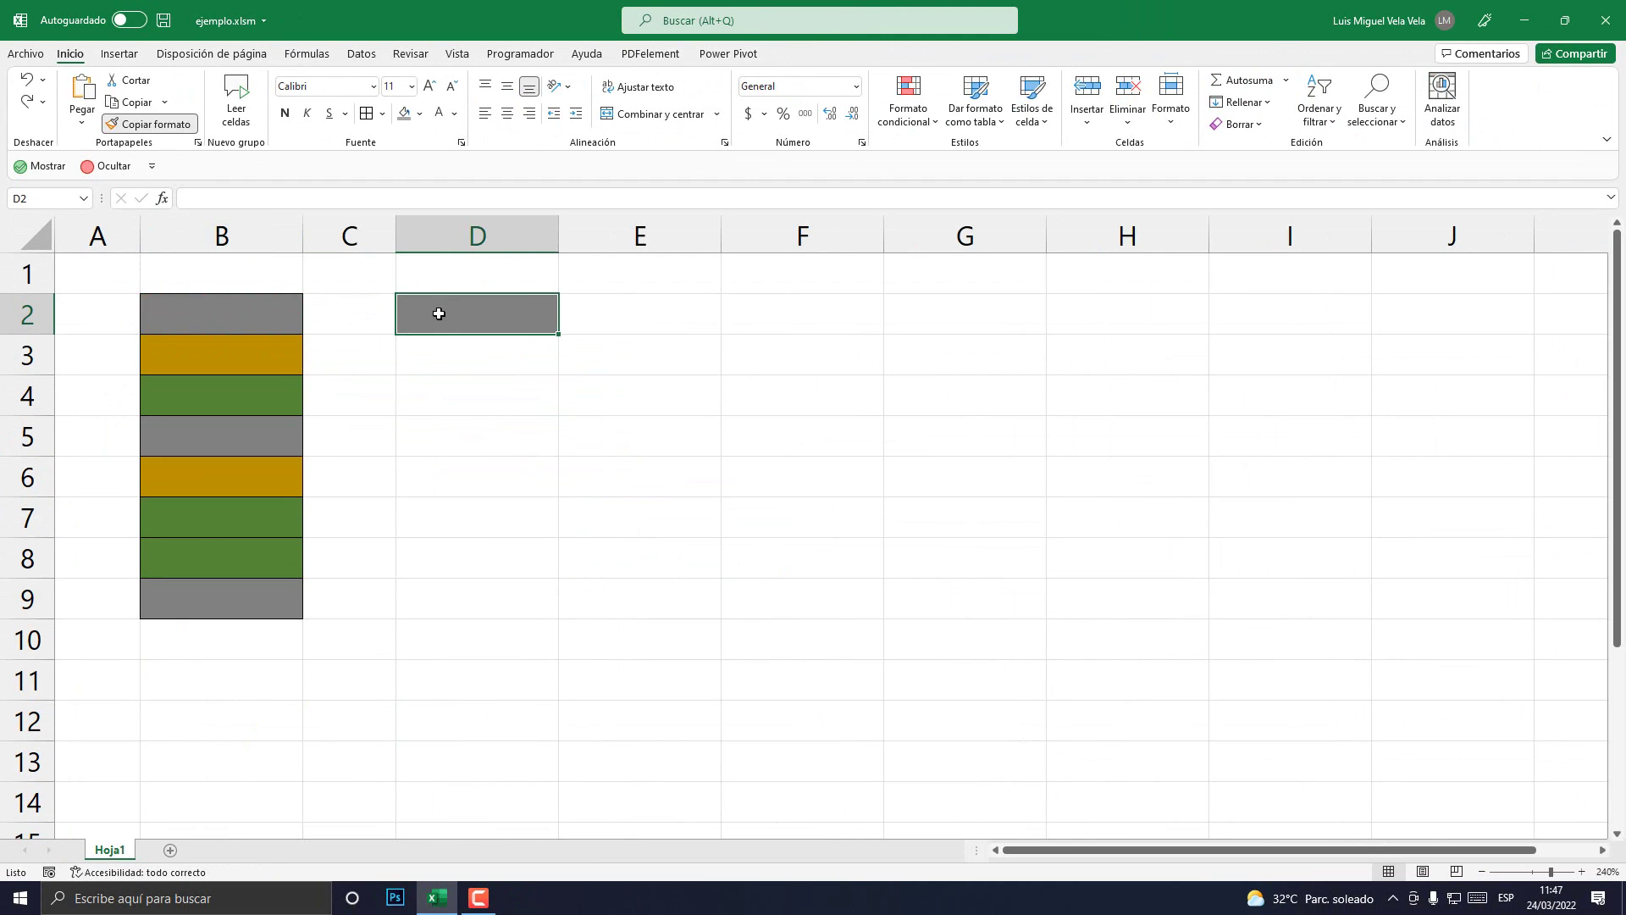
{"action": "left_click", "coordinate": [243, 358]}
{"action": "left_click", "coordinate": [144, 123]}
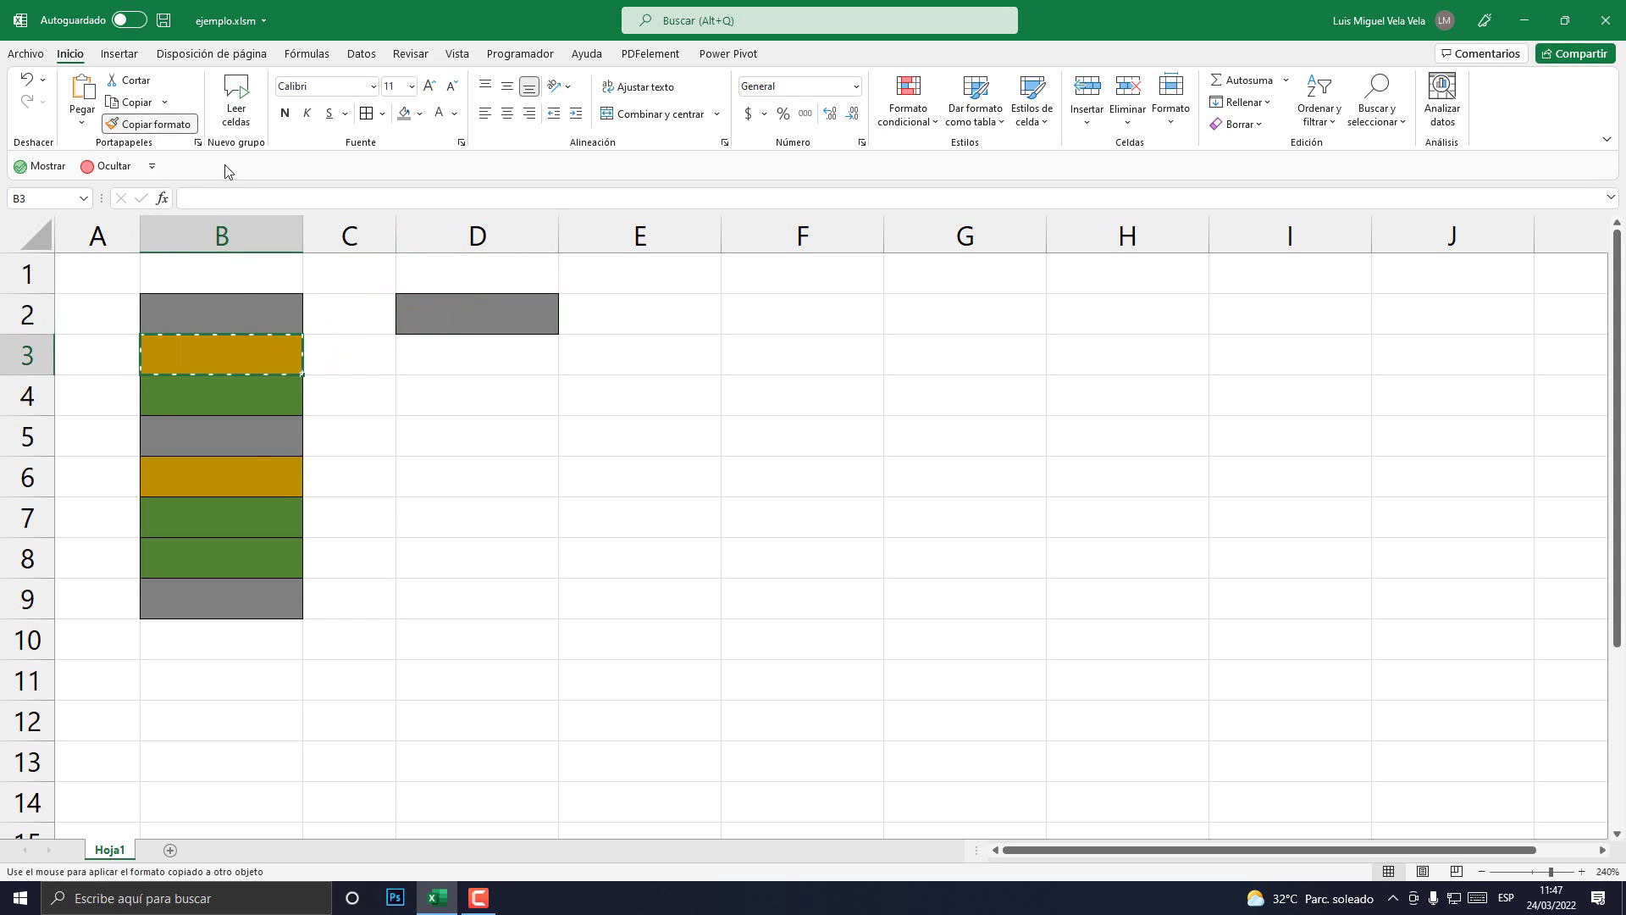
{"action": "left_click", "coordinate": [450, 354]}
{"action": "left_click", "coordinate": [226, 399]}
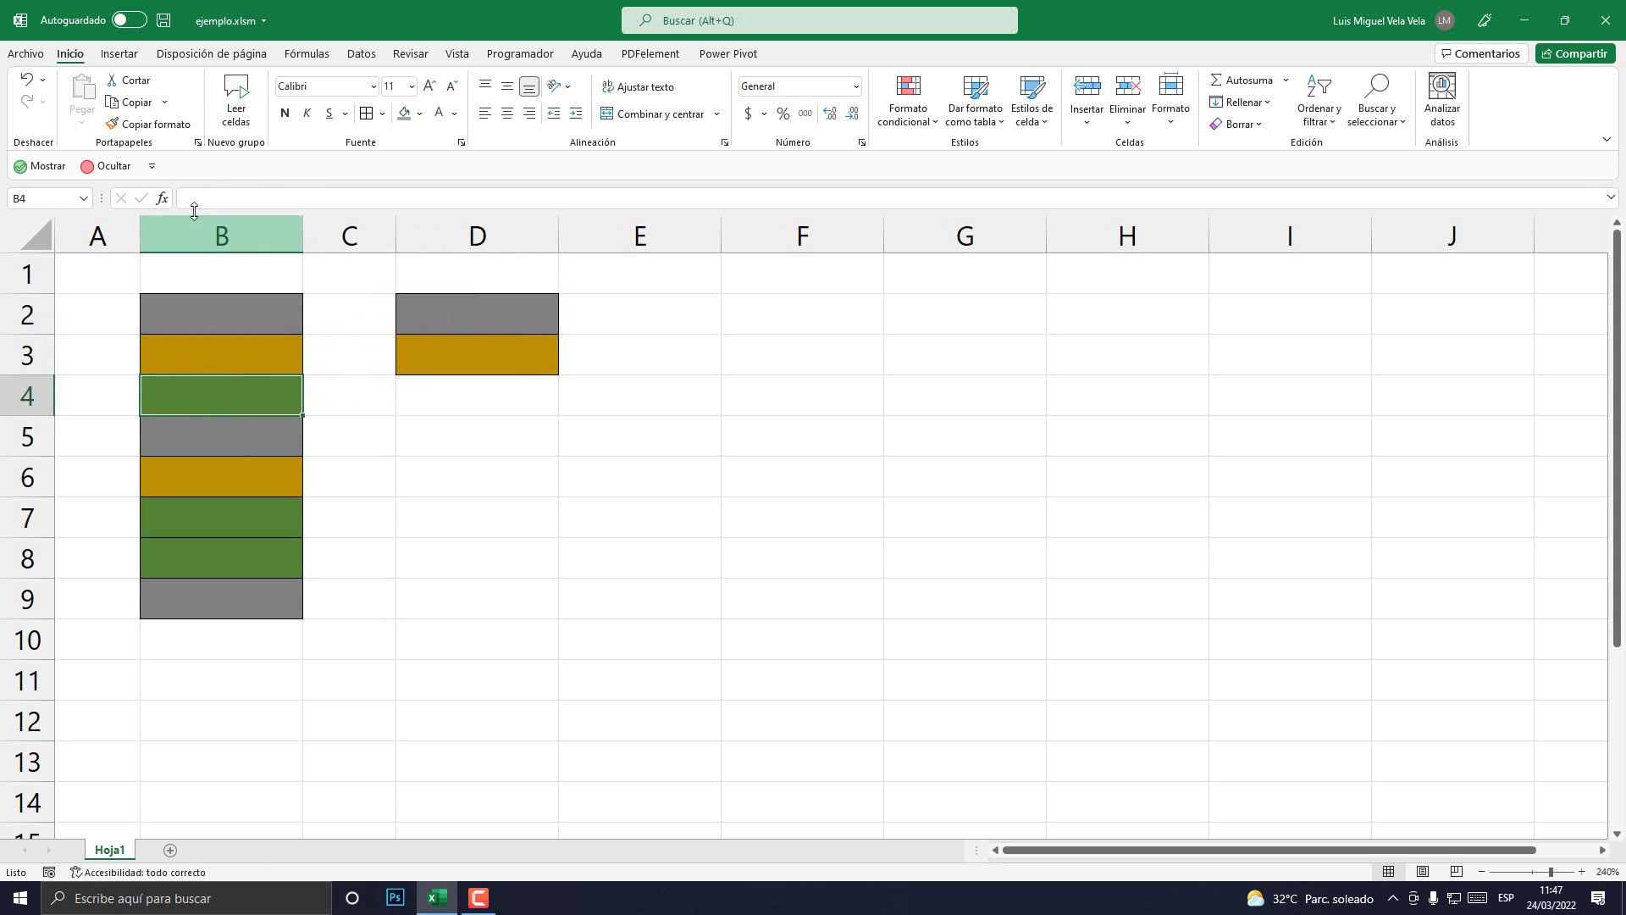
{"action": "left_click", "coordinate": [146, 123]}
{"action": "left_click", "coordinate": [441, 398]}
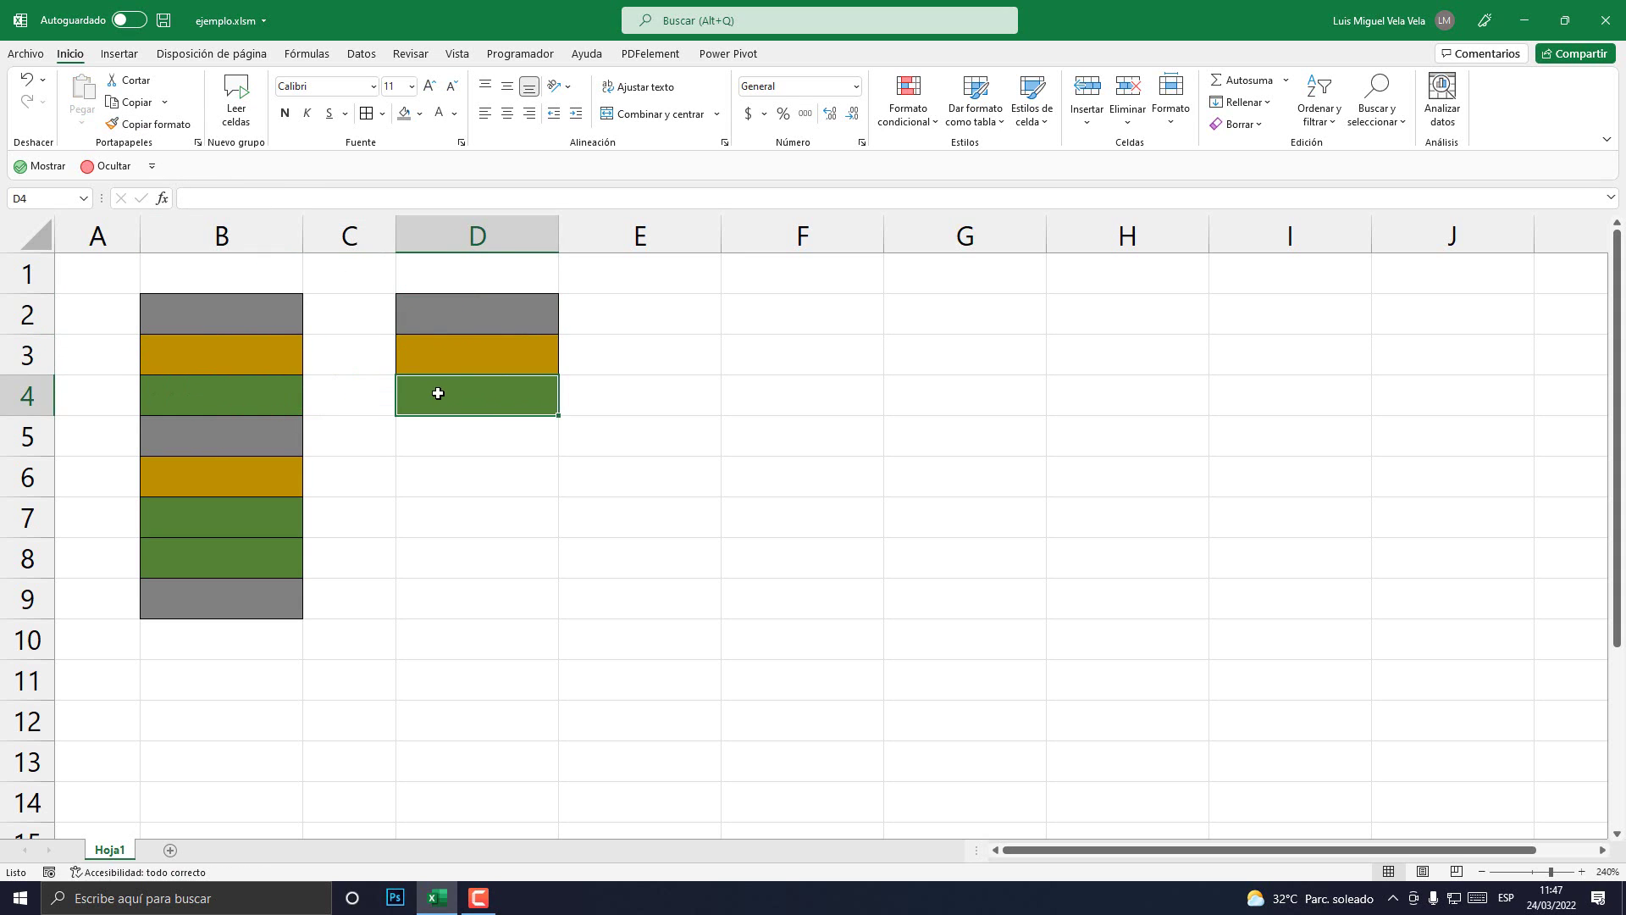
Review the D2:D4 colour samples and B2:B9 range, ending on cell B2
{"action": "left_click", "coordinate": [461, 449]}
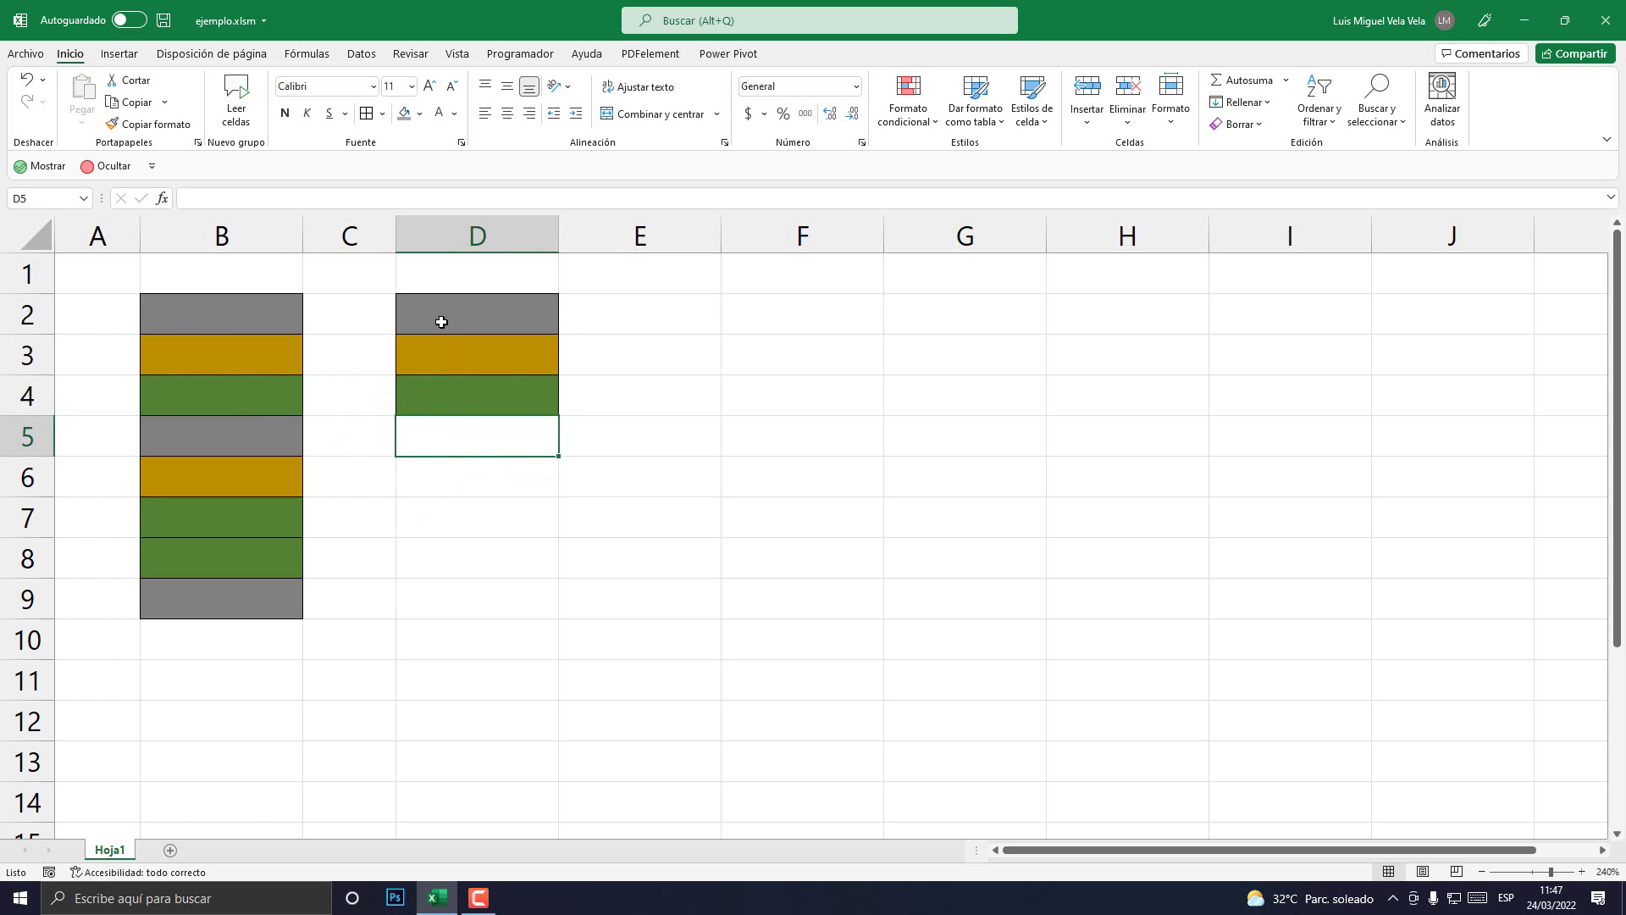
{"action": "left_click_drag", "start_coordinate": [442, 322], "coordinate": [432, 387]}
{"action": "left_click_drag", "start_coordinate": [274, 320], "coordinate": [265, 603]}
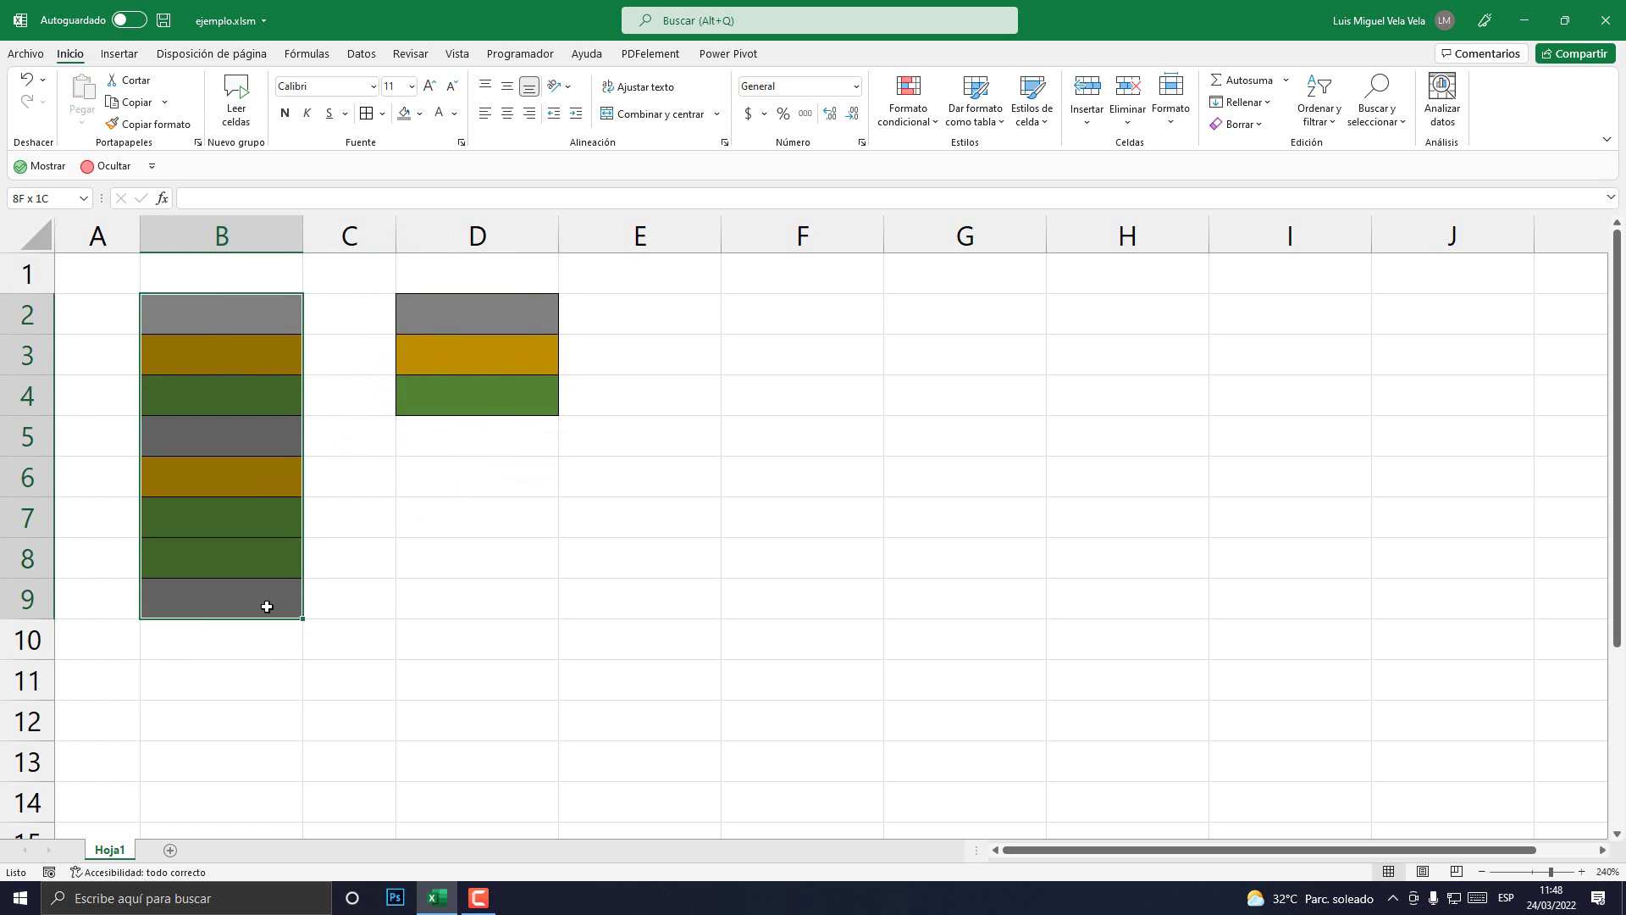
{"action": "left_click", "coordinate": [563, 543]}
{"action": "left_click", "coordinate": [250, 310]}
{"action": "left_click", "coordinate": [472, 344]}
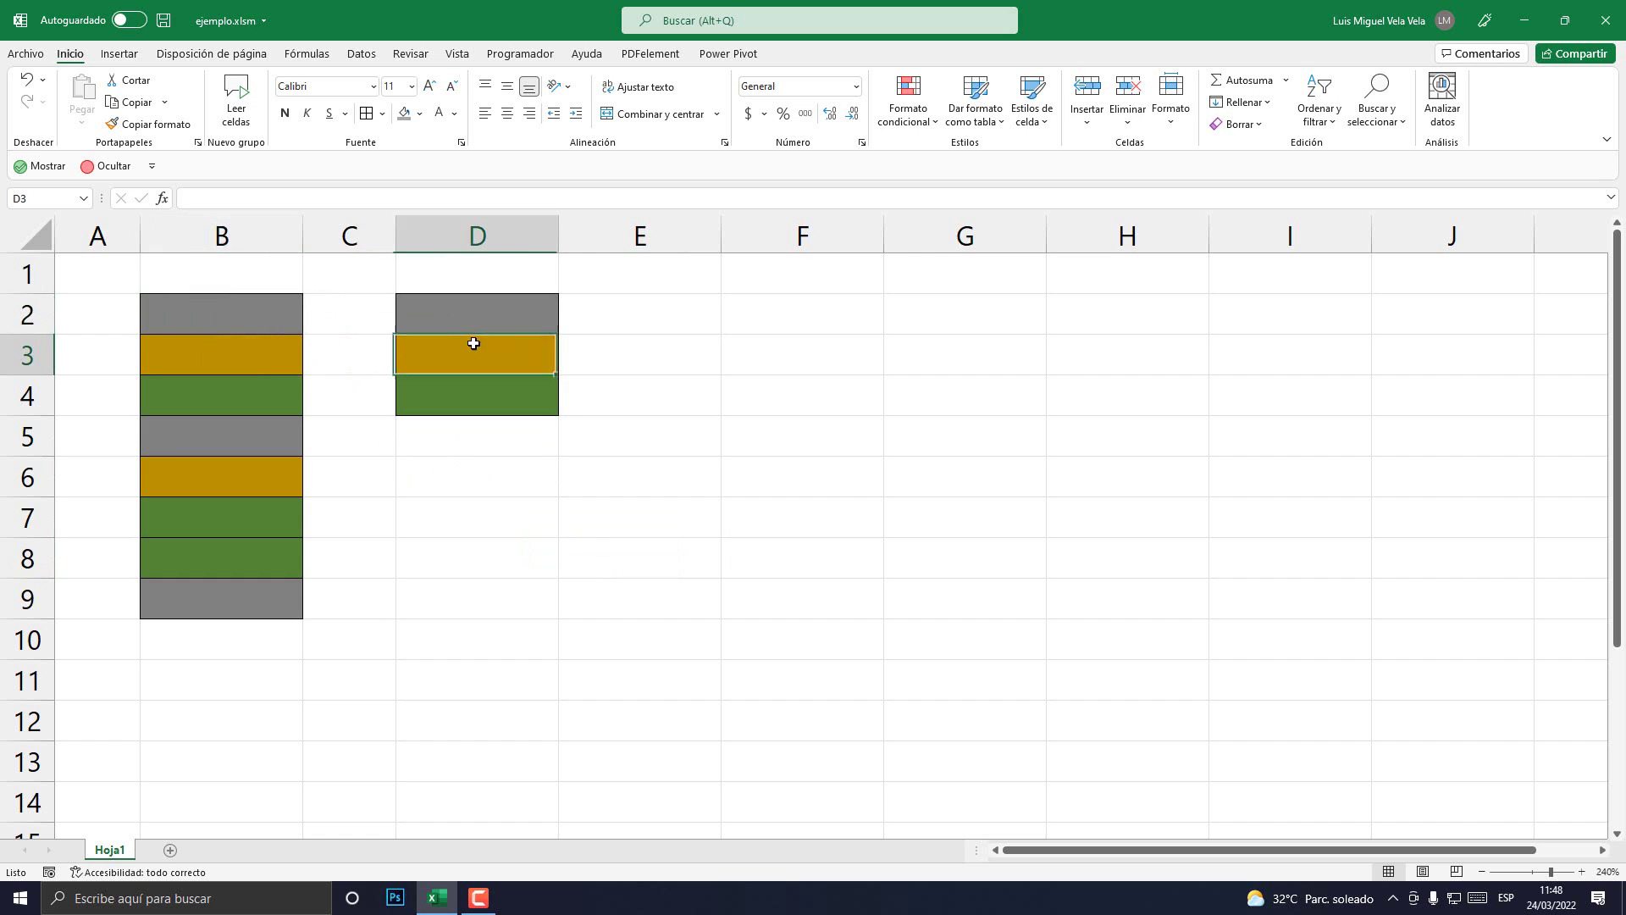
{"action": "left_click", "coordinate": [260, 323]}
Enter 100, 20, 20, 10, 5, 2, 1 and 50 down cells B2:B9
{"action": "type", "text": "100"}
{"action": "key", "text": "Return"}
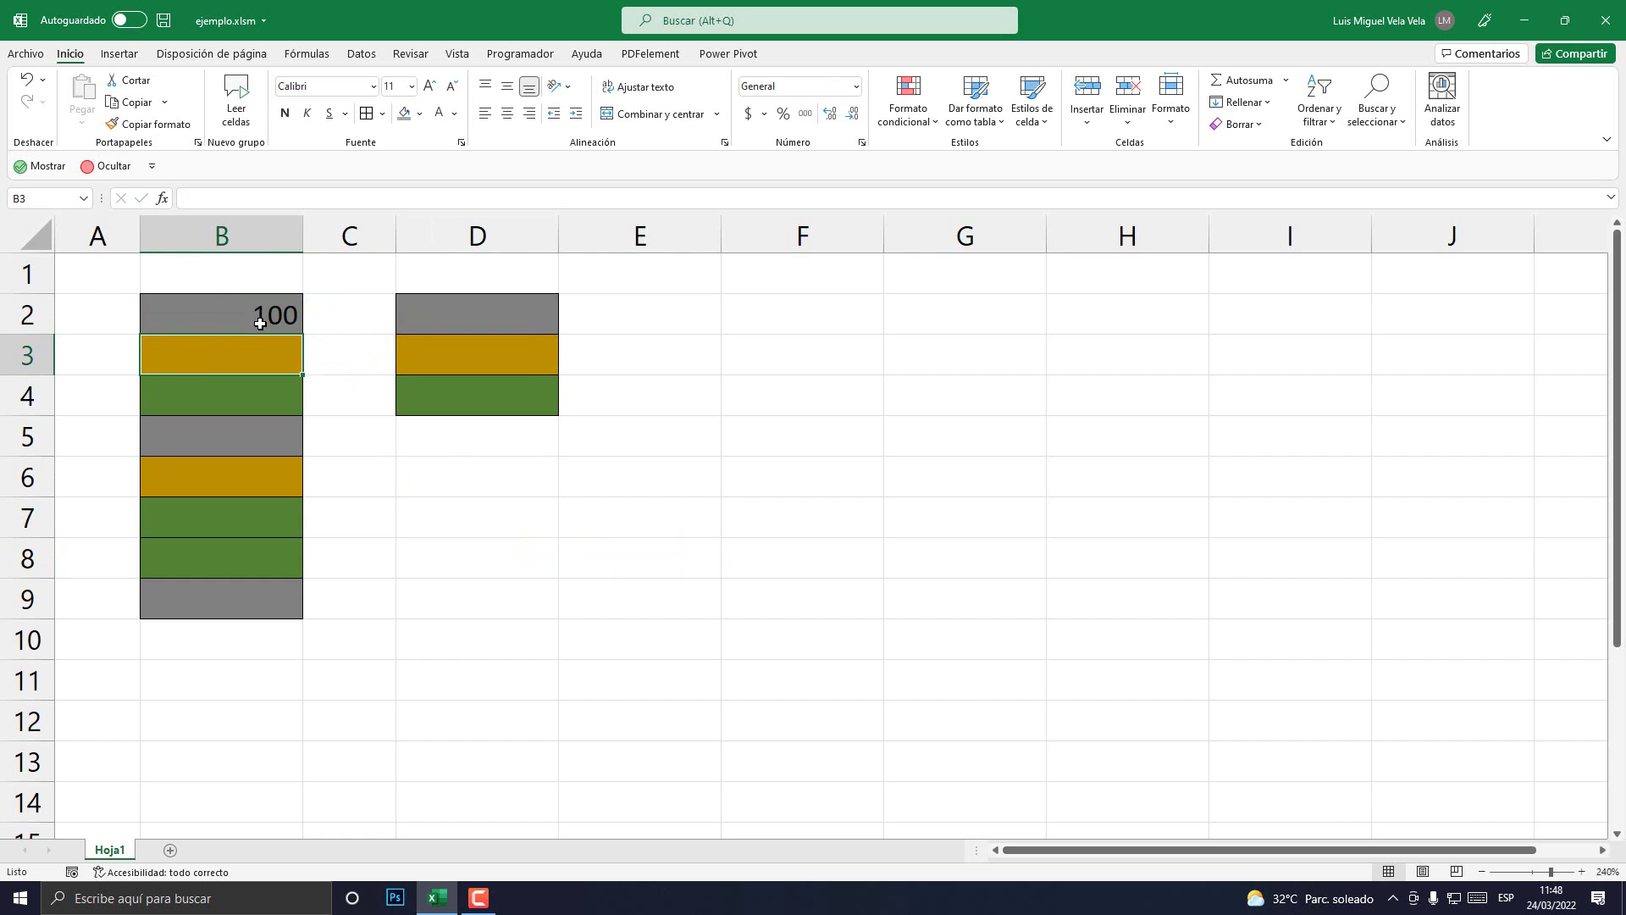
{"action": "type", "text": "20"}
{"action": "key", "text": "Return"}
{"action": "type", "text": "20"}
{"action": "key", "text": "Return"}
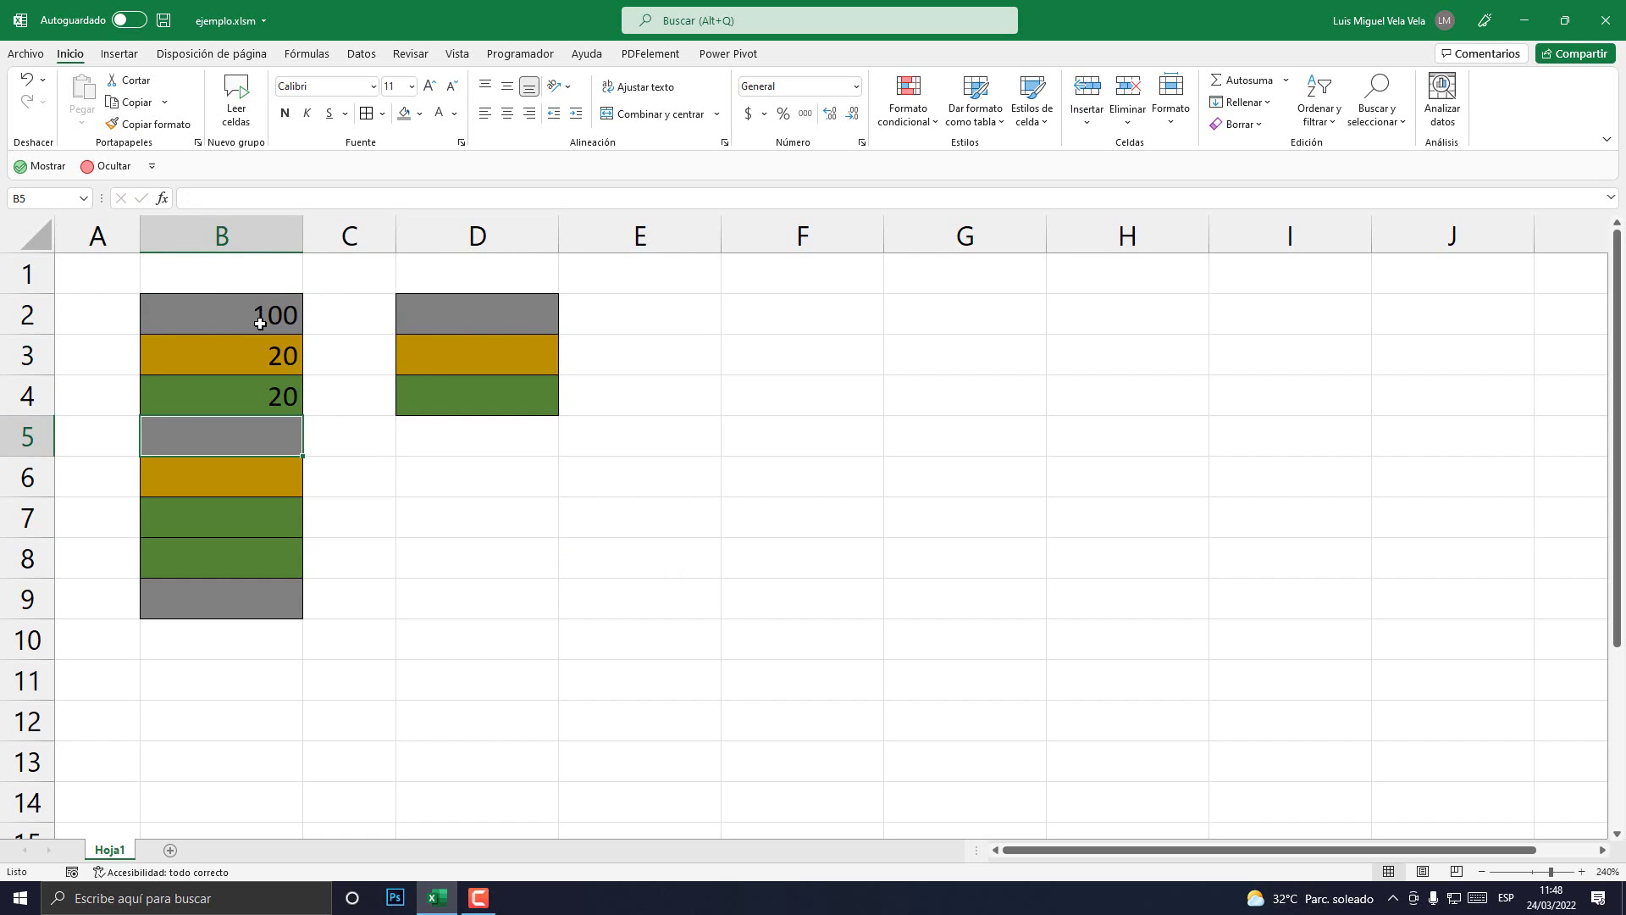
{"action": "type", "text": "10"}
{"action": "key", "text": "Return"}
{"action": "type", "text": "5"}
{"action": "key", "text": "Return"}
{"action": "type", "text": "2"}
{"action": "key", "text": "Return"}
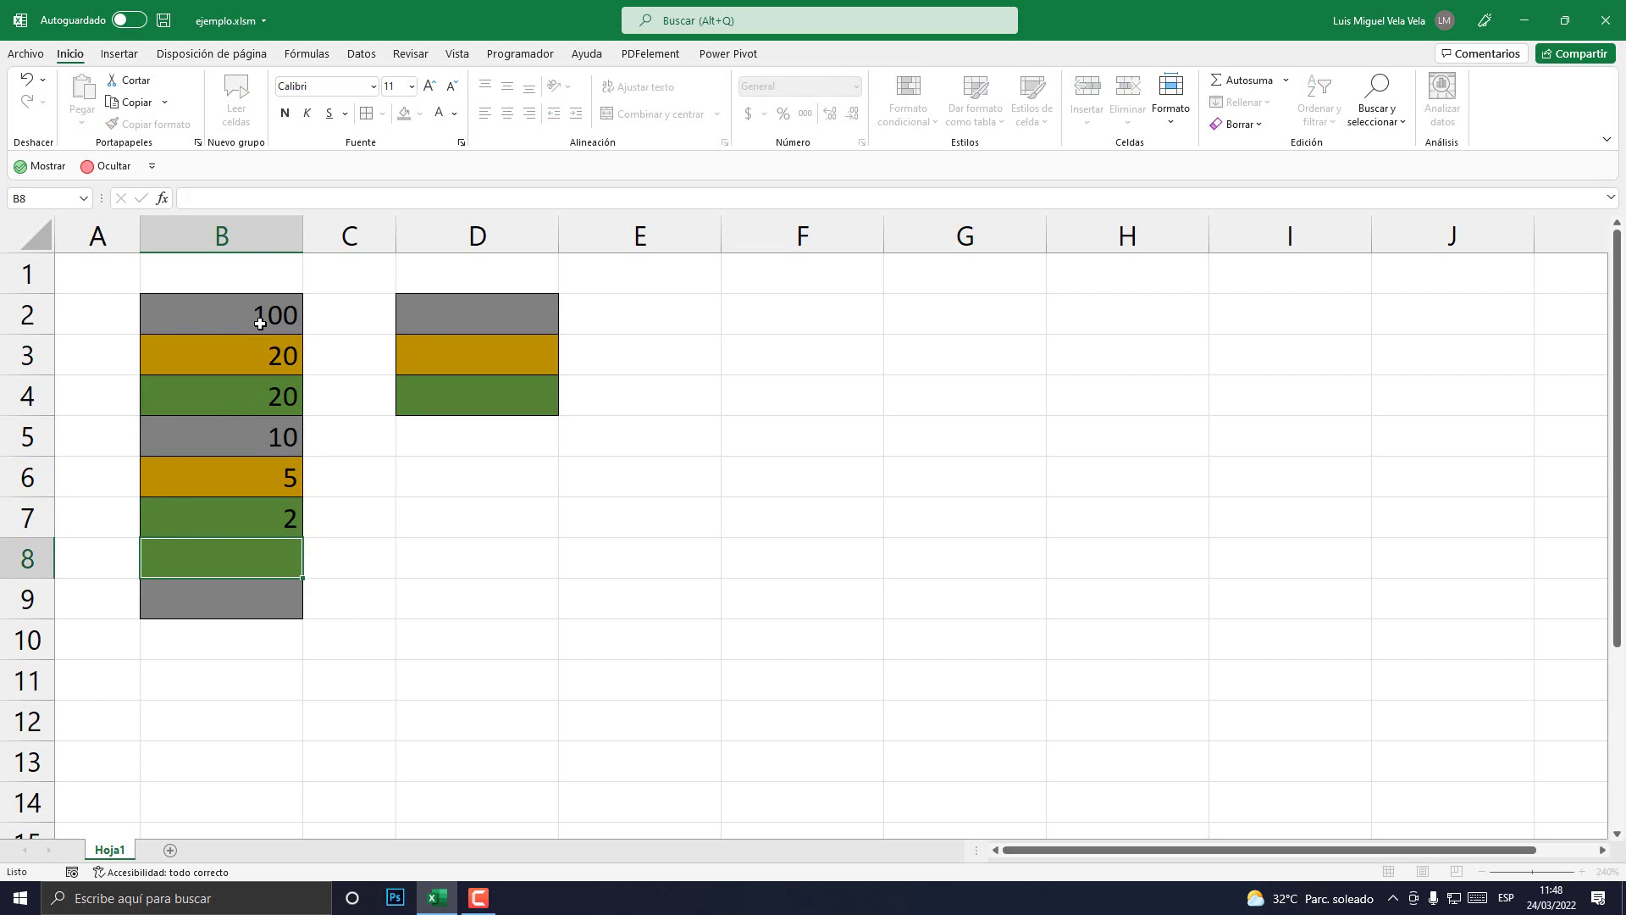
{"action": "type", "text": "1"}
{"action": "key", "text": "Return"}
{"action": "type", "text": "50"}
{"action": "key", "text": "Return"}
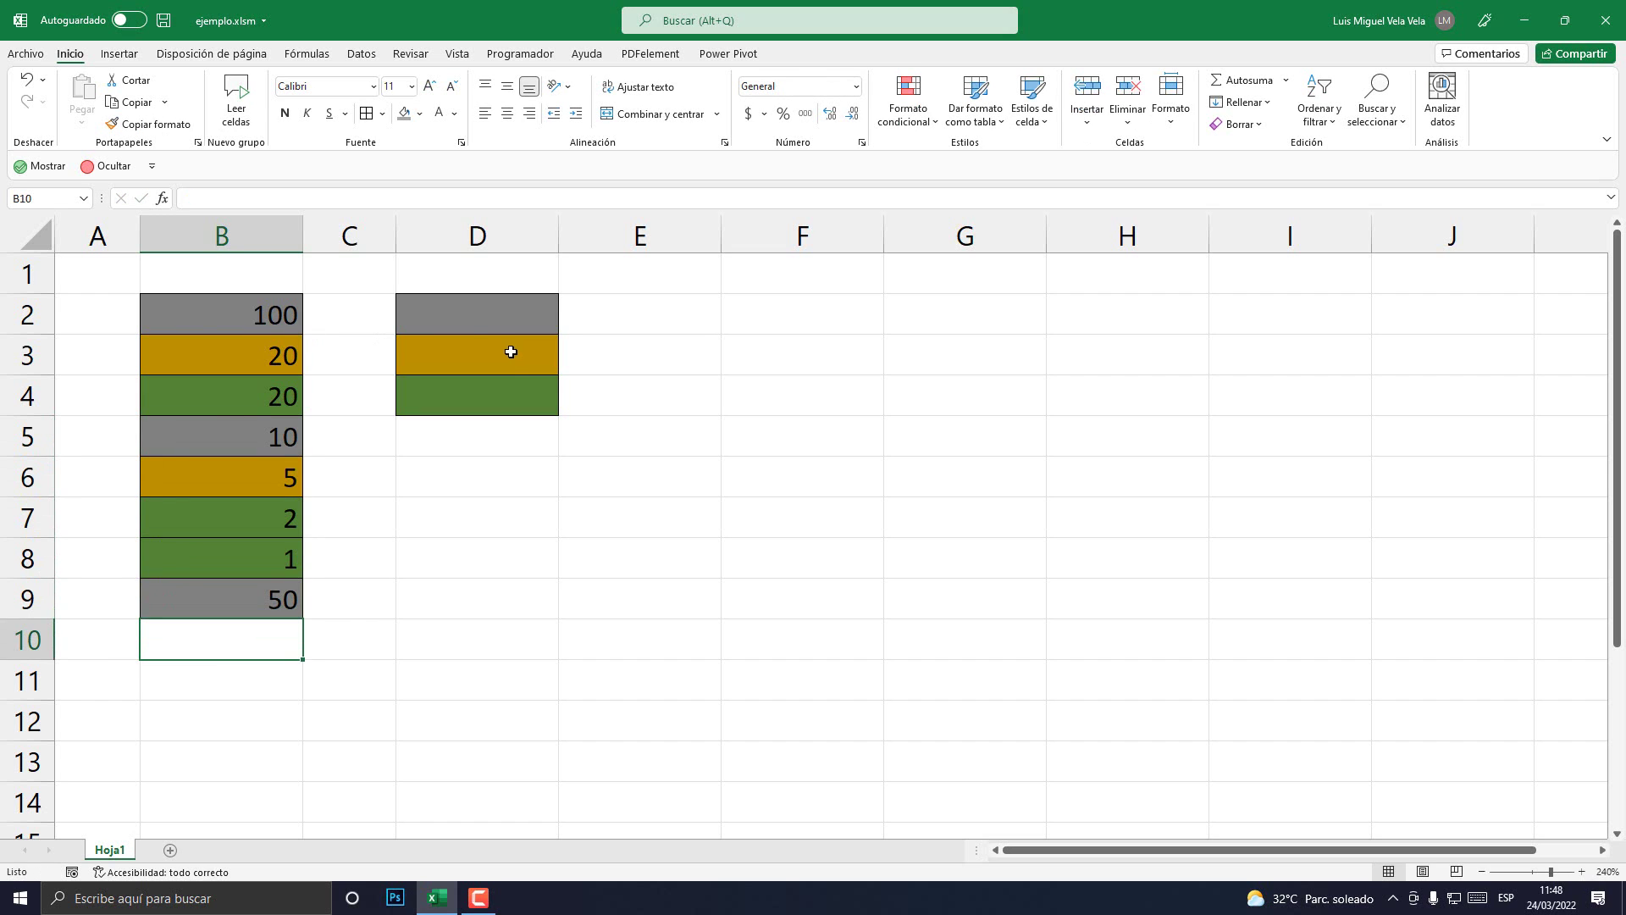
Format B2:B9 as centred, bold, white text
{"action": "left_click_drag", "start_coordinate": [279, 316], "coordinate": [247, 603]}
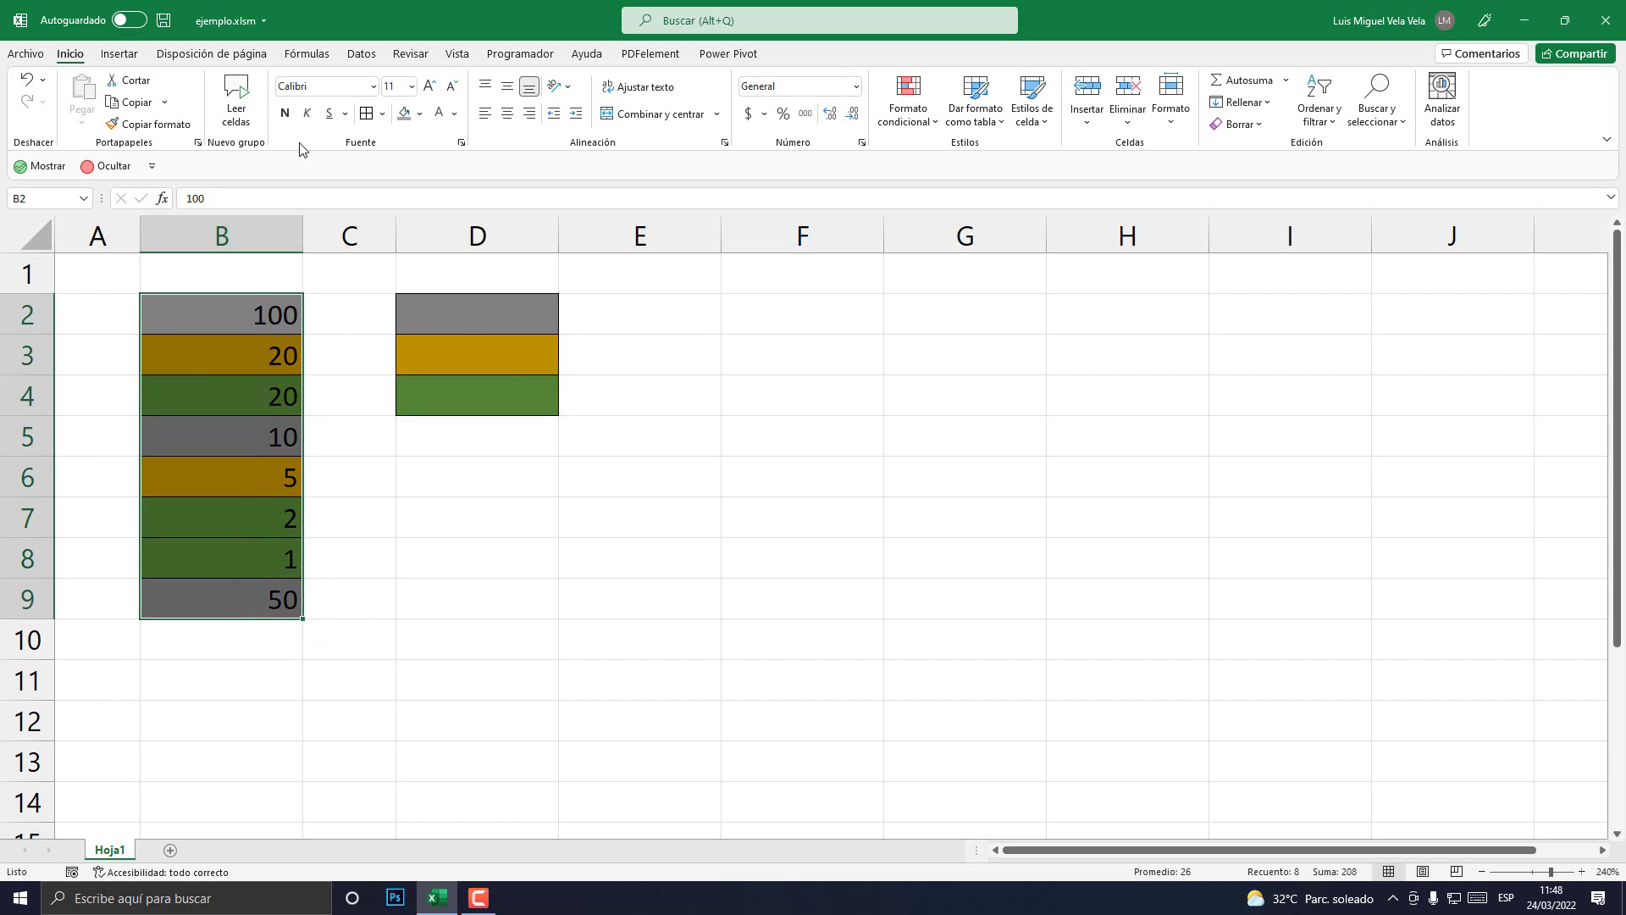
{"action": "left_click", "coordinate": [507, 112]}
{"action": "left_click", "coordinate": [439, 113]}
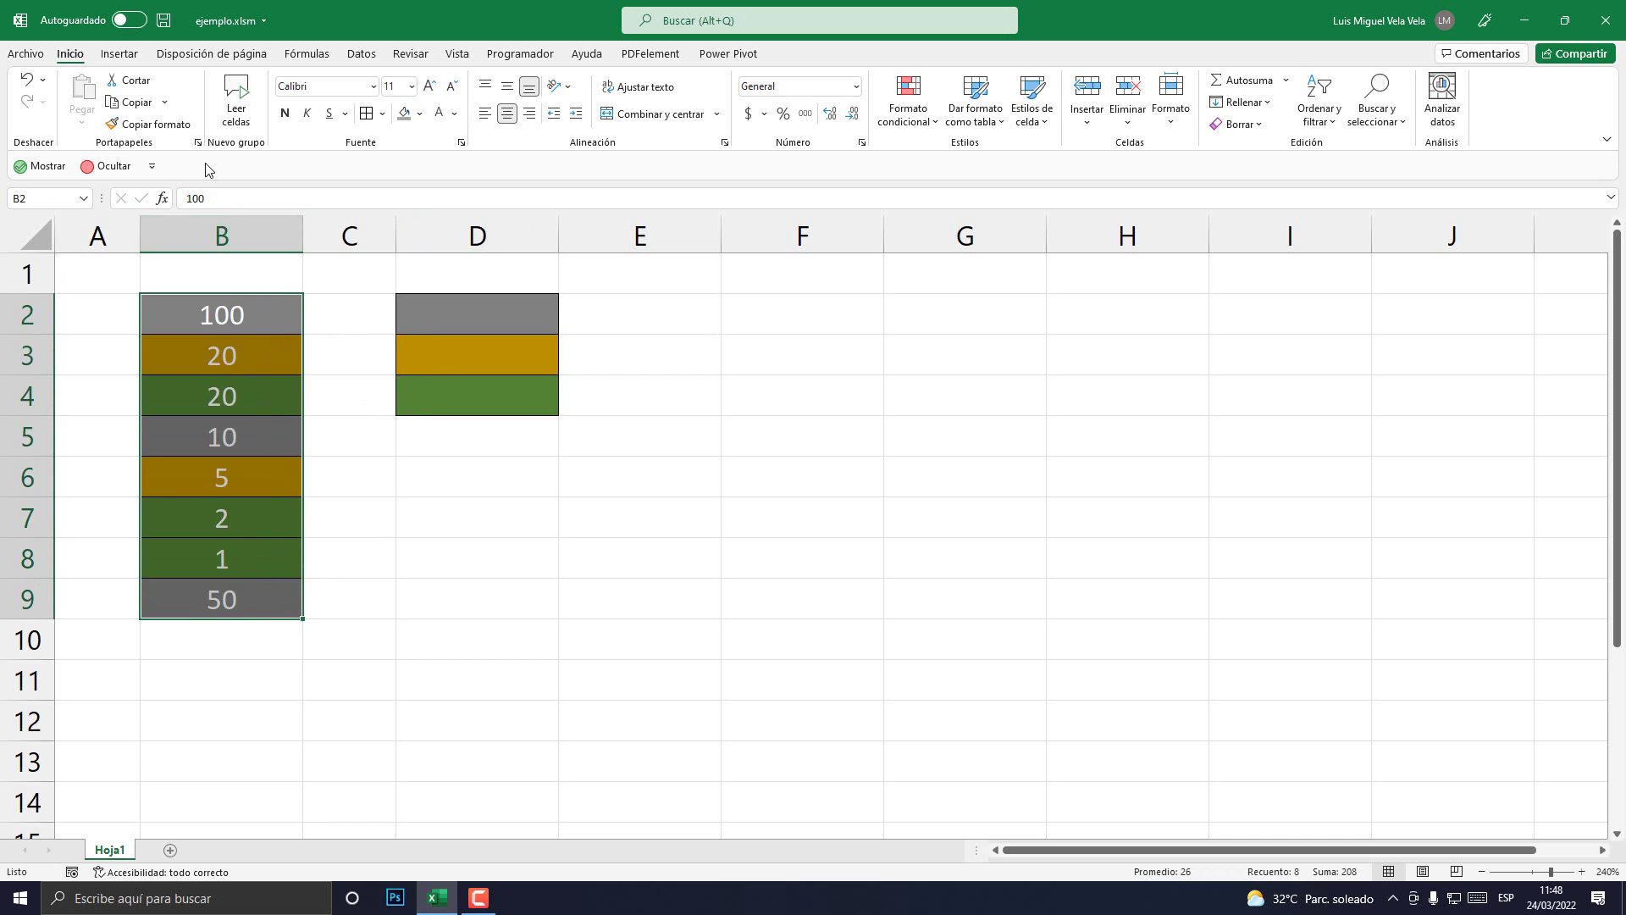
{"action": "left_click", "coordinate": [284, 113]}
{"action": "left_click", "coordinate": [449, 582]}
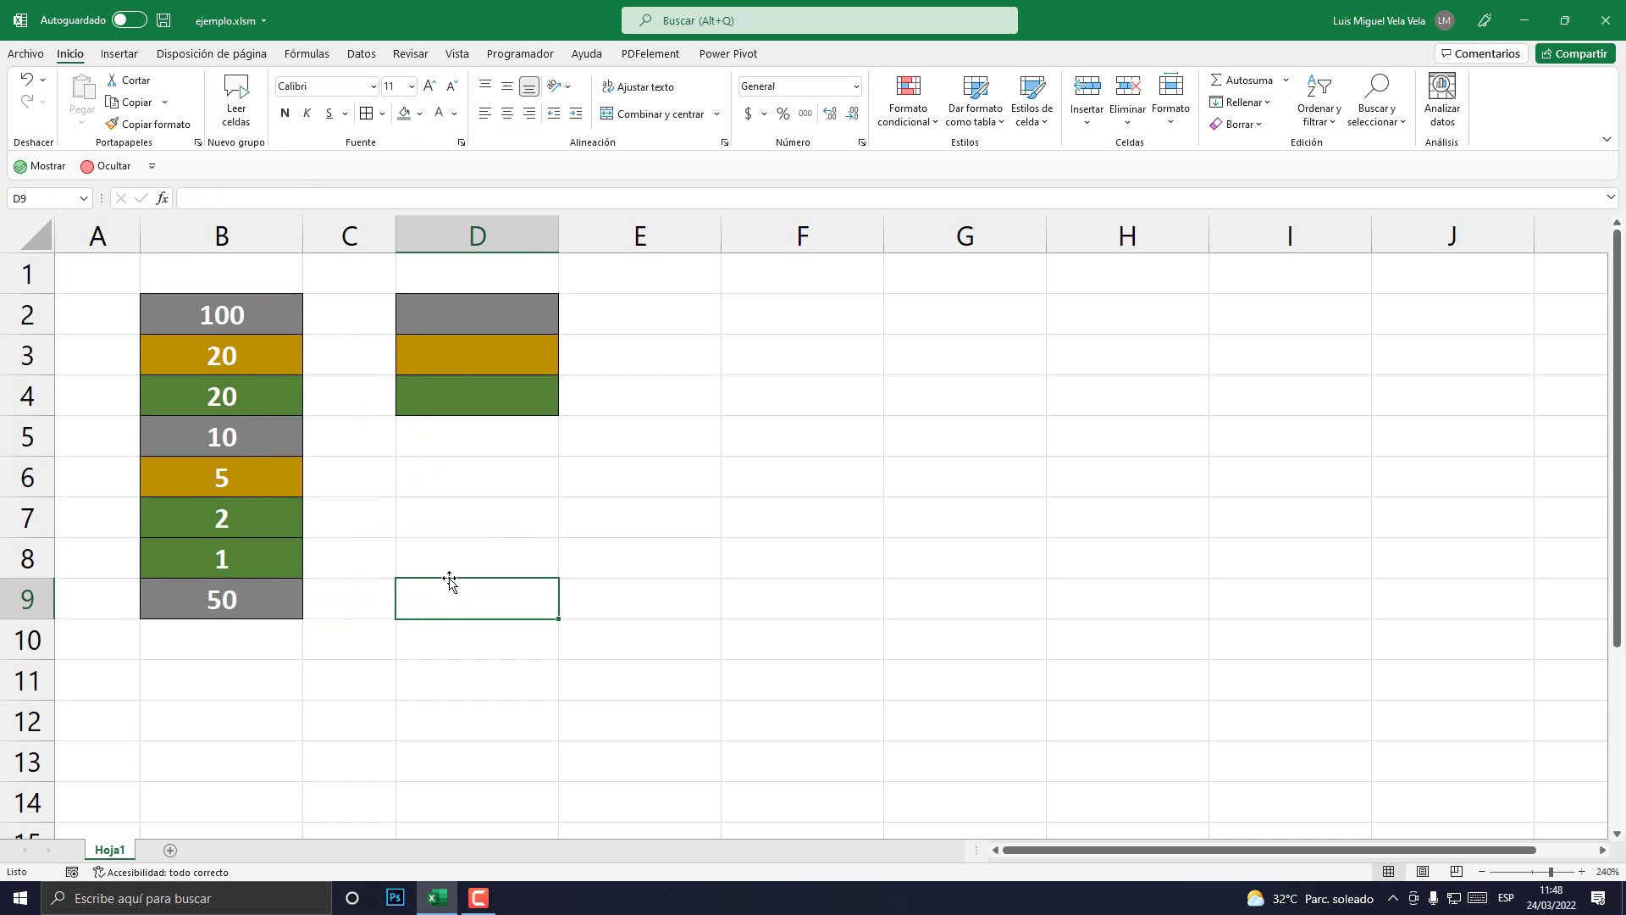
{"action": "left_click", "coordinate": [455, 317]}
{"action": "left_click", "coordinate": [468, 390]}
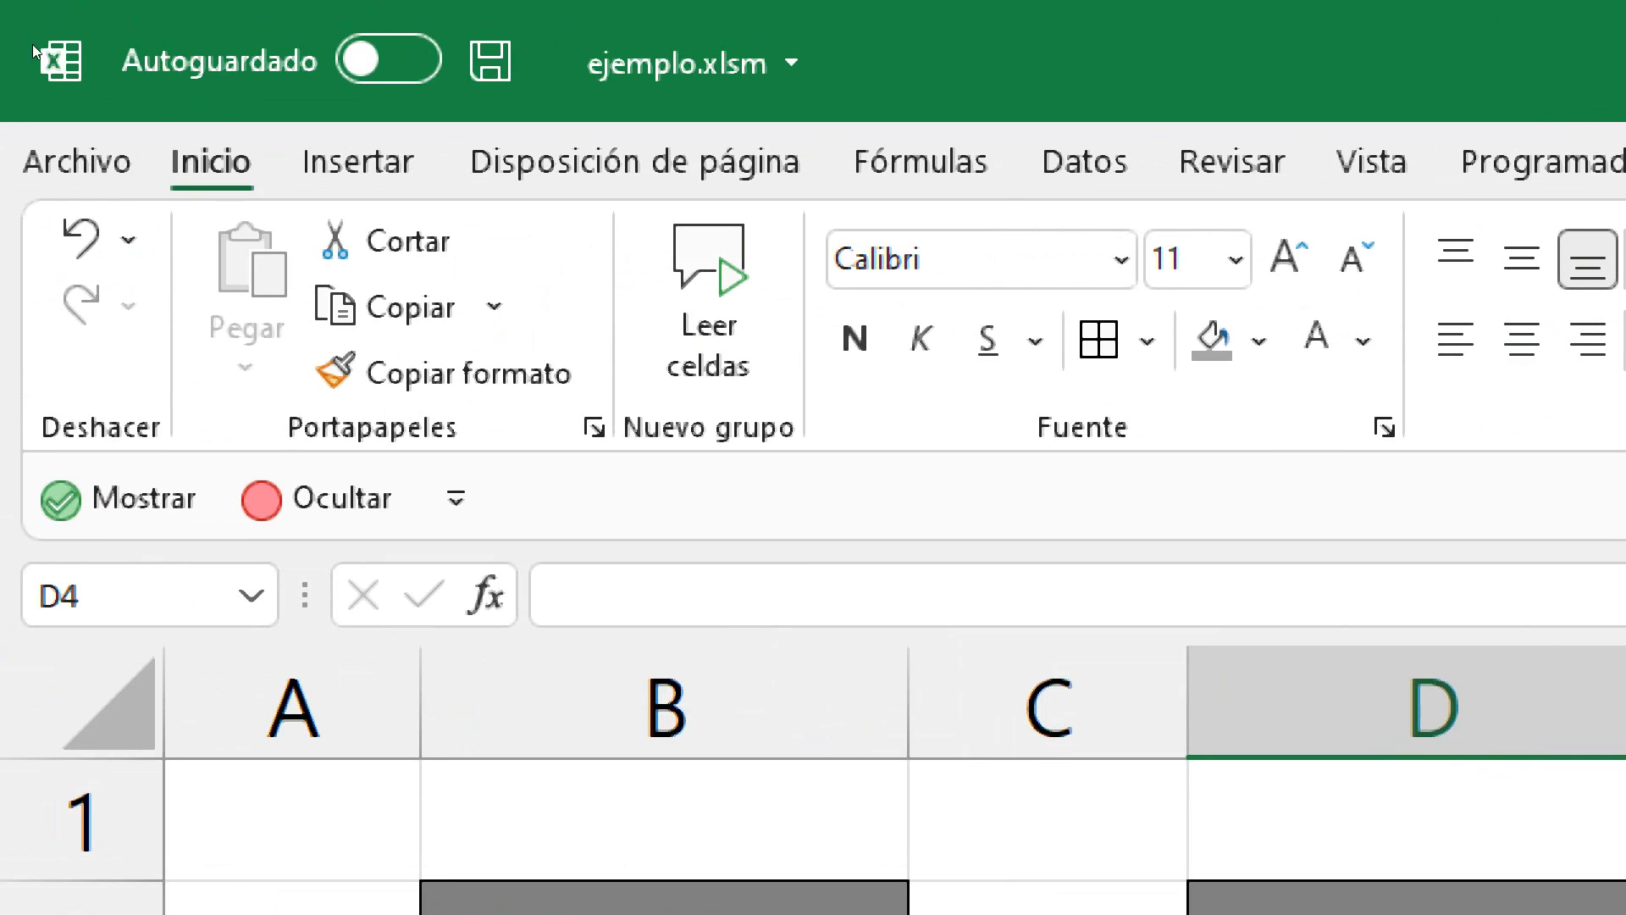
Save the macro-enabled workbook ejemplo.xlsm from the Archivo menu
{"action": "left_click", "coordinate": [25, 53]}
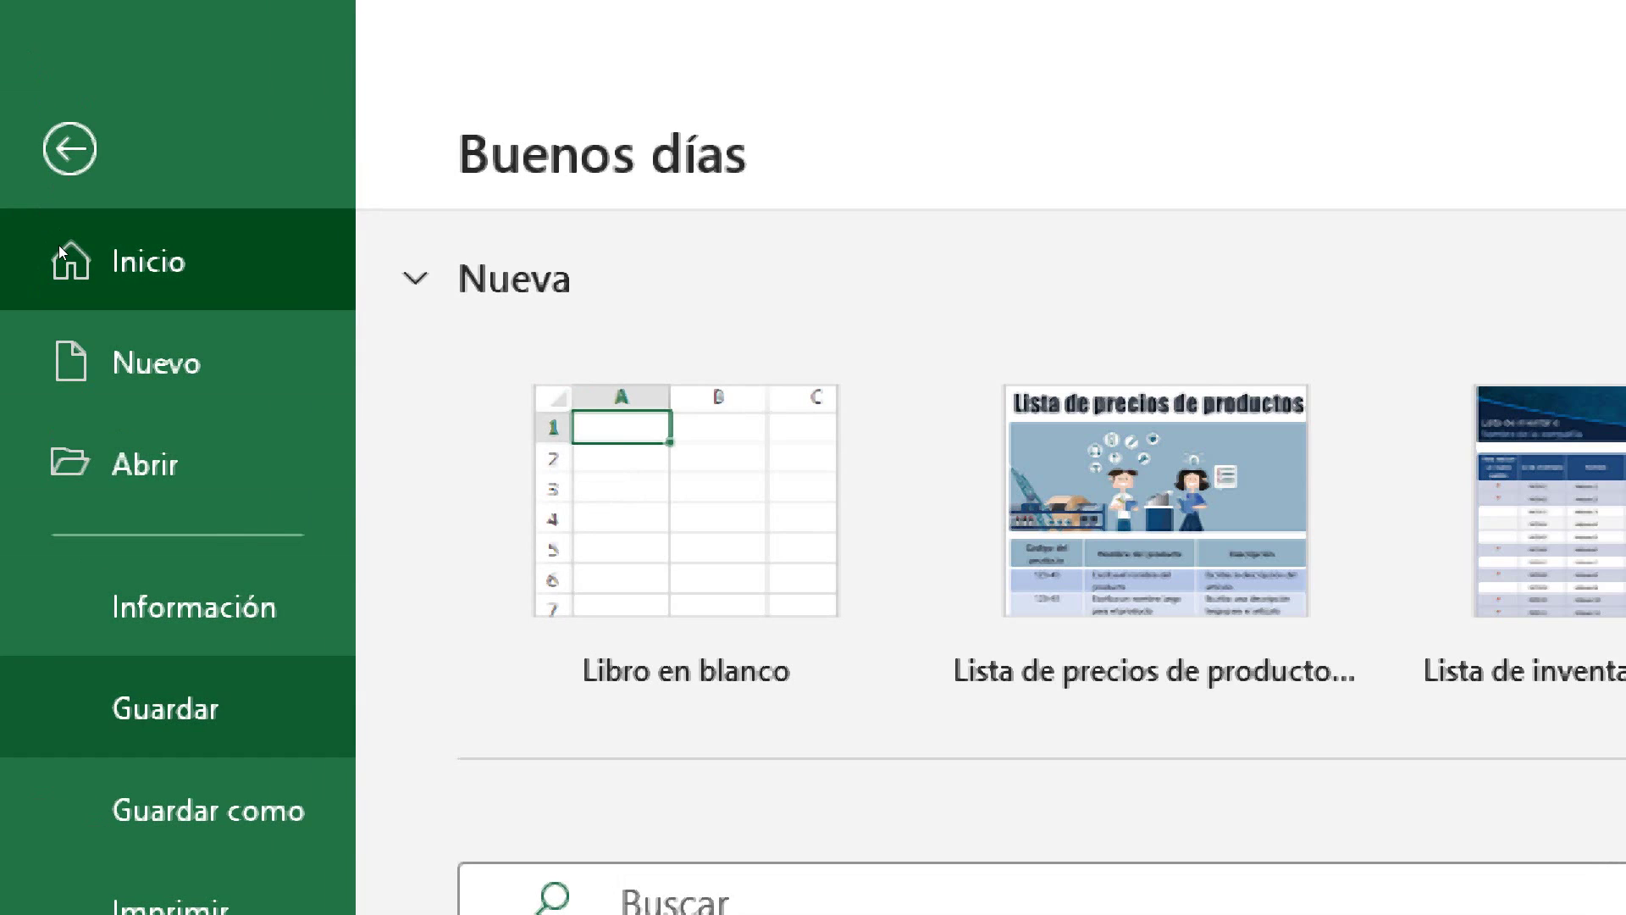
{"action": "left_click", "coordinate": [165, 709]}
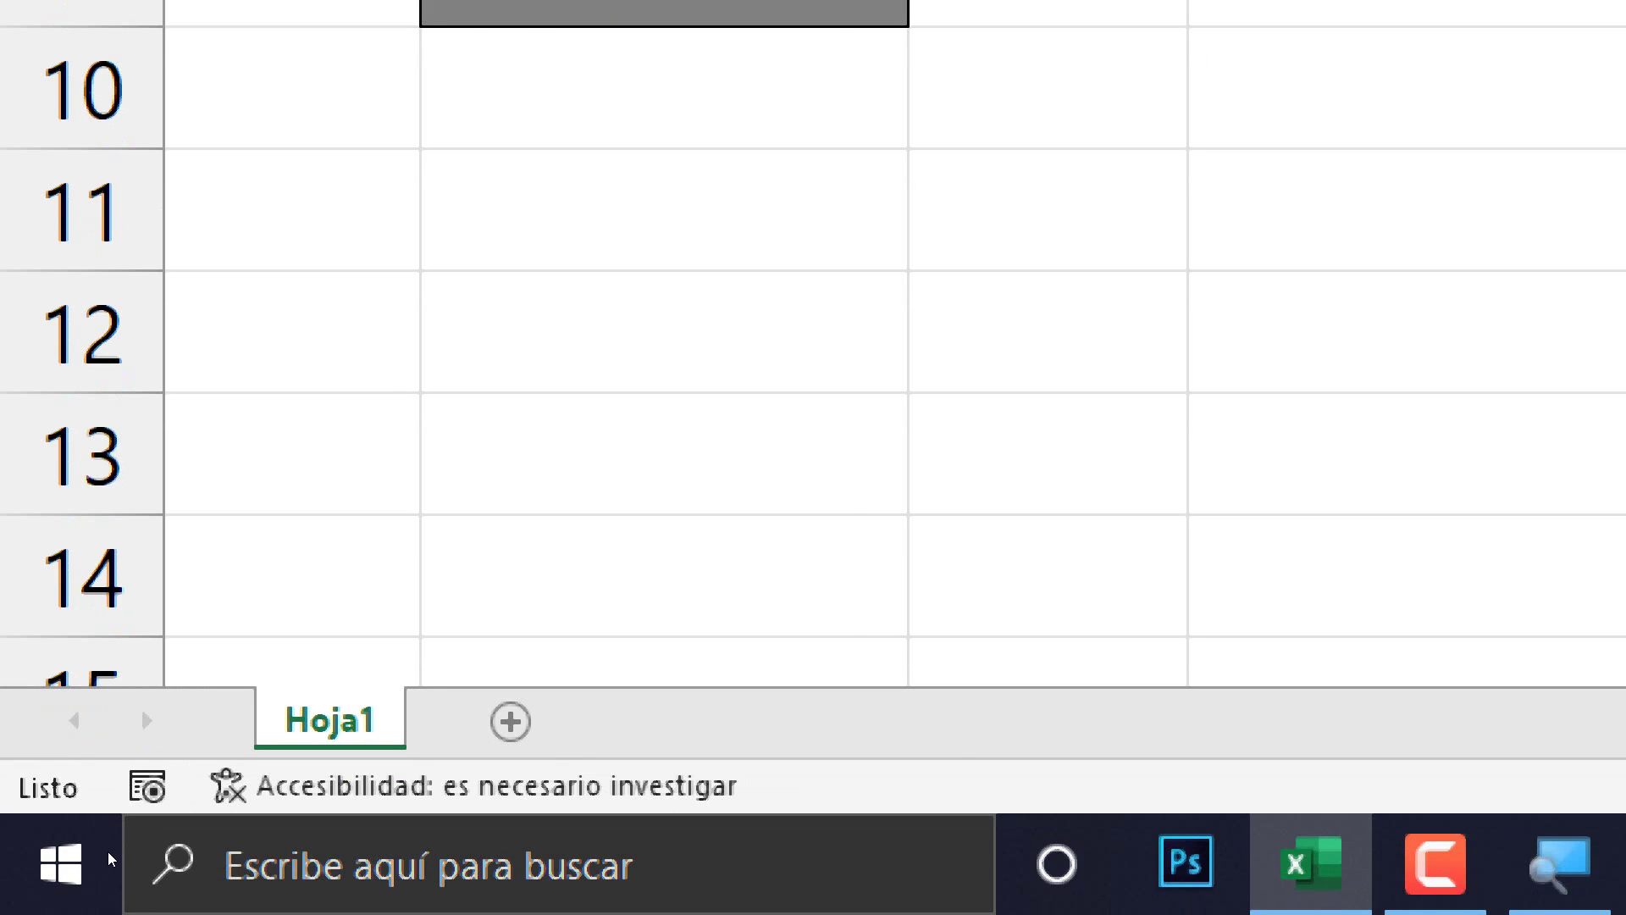
Open Hoja1's code in the VBA editor, positioned so the sheet values stay visible
{"action": "right_click", "coordinate": [328, 720]}
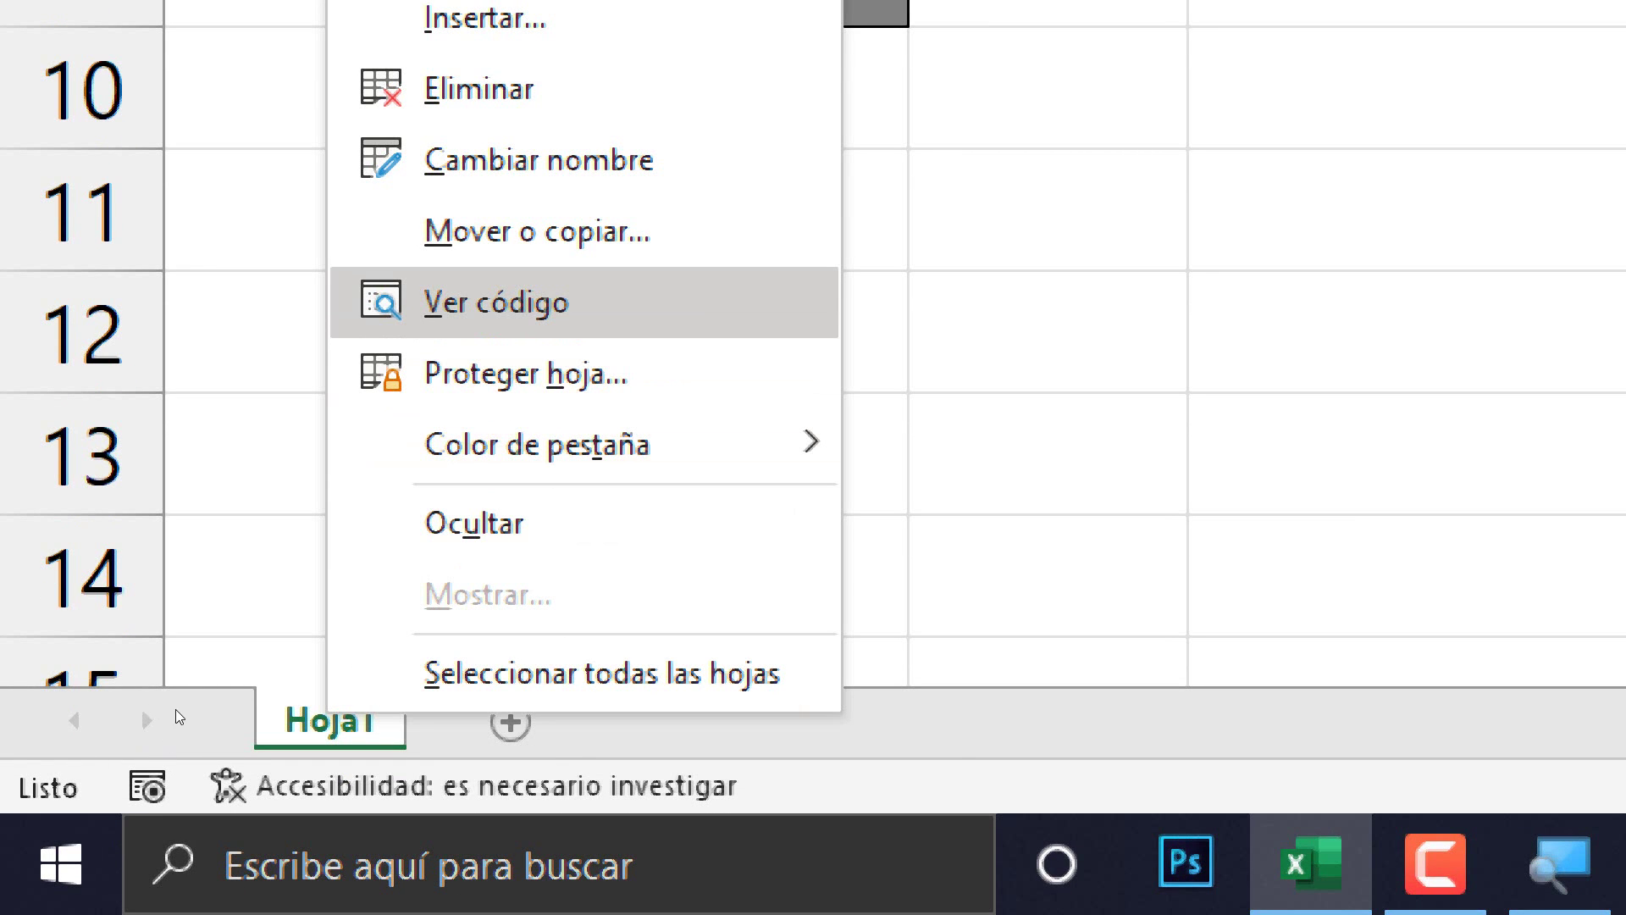
{"action": "key", "text": "Return"}
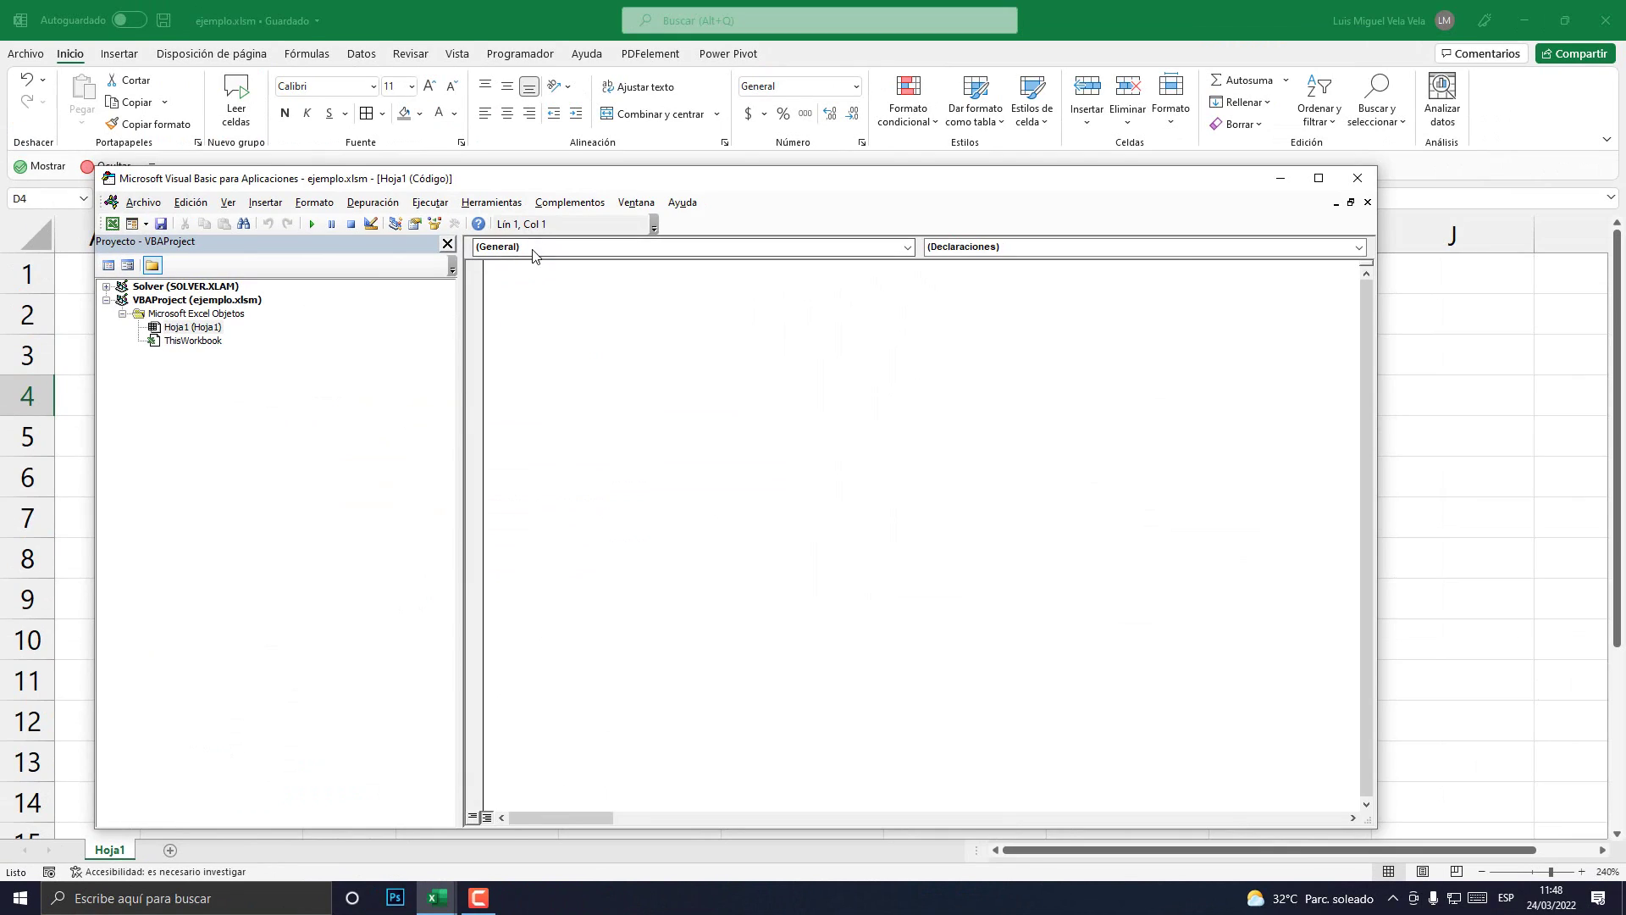
{"action": "left_click_drag", "start_coordinate": [551, 181], "coordinate": [625, 125]}
{"action": "double_click", "coordinate": [629, 123]}
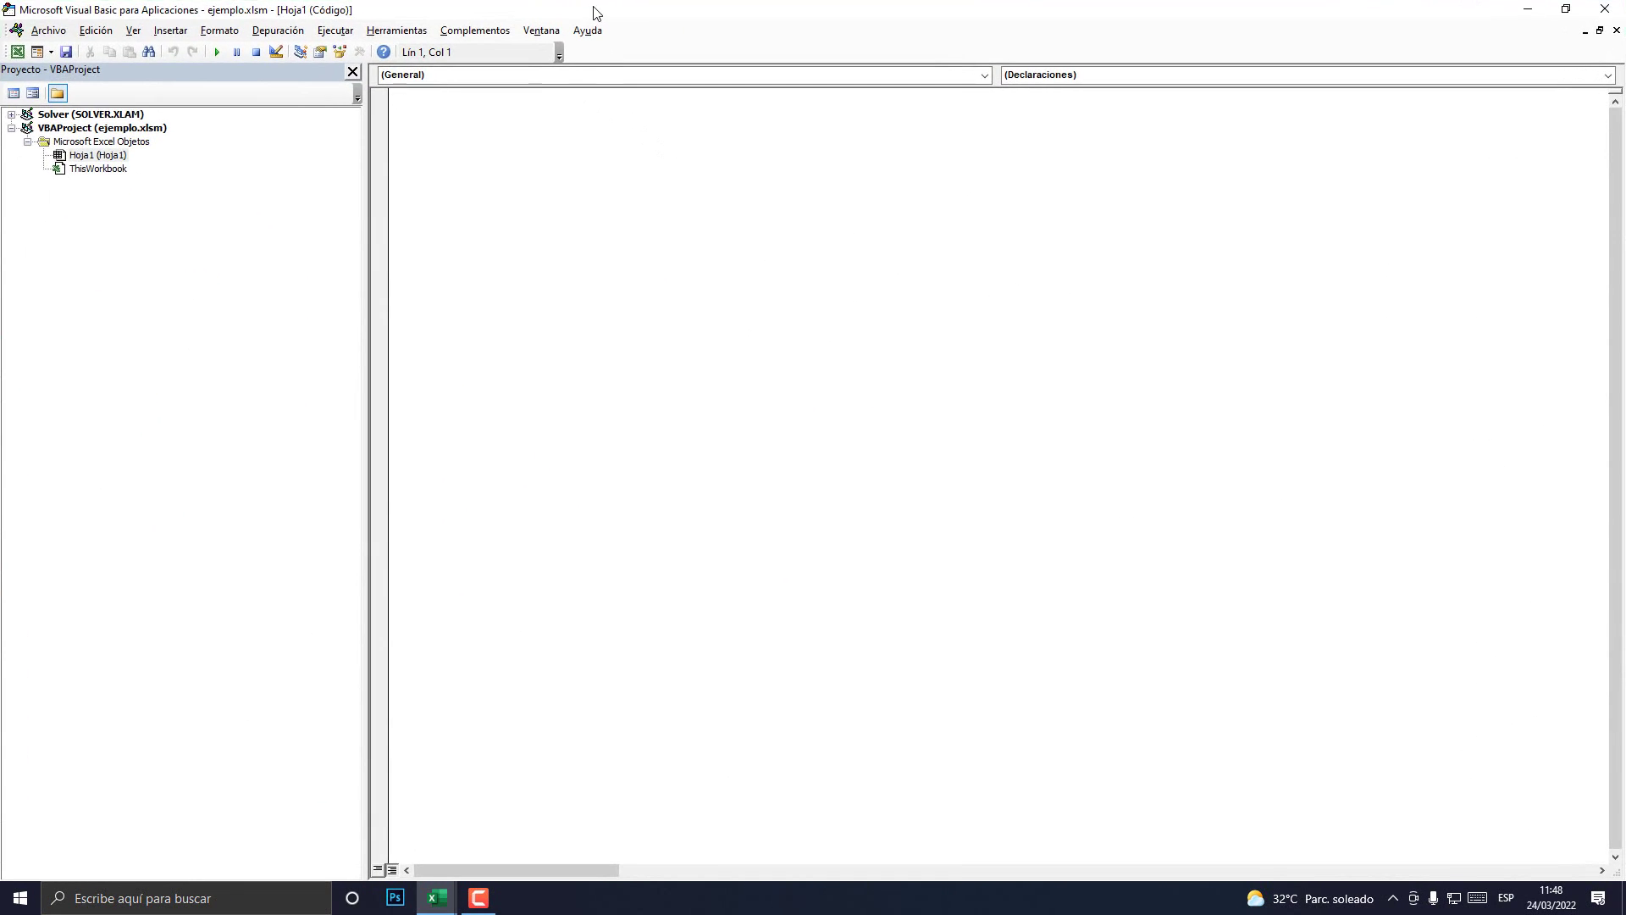
{"action": "double_click", "coordinate": [594, 13]}
{"action": "mouse_move", "coordinate": [430, 122]}
{"action": "left_mouse_down"}
{"action": "mouse_move", "coordinate": [421, 34]}
{"action": "mouse_move", "coordinate": [415, 120]}
{"action": "mouse_move", "coordinate": [388, 66]}
{"action": "left_mouse_up"}
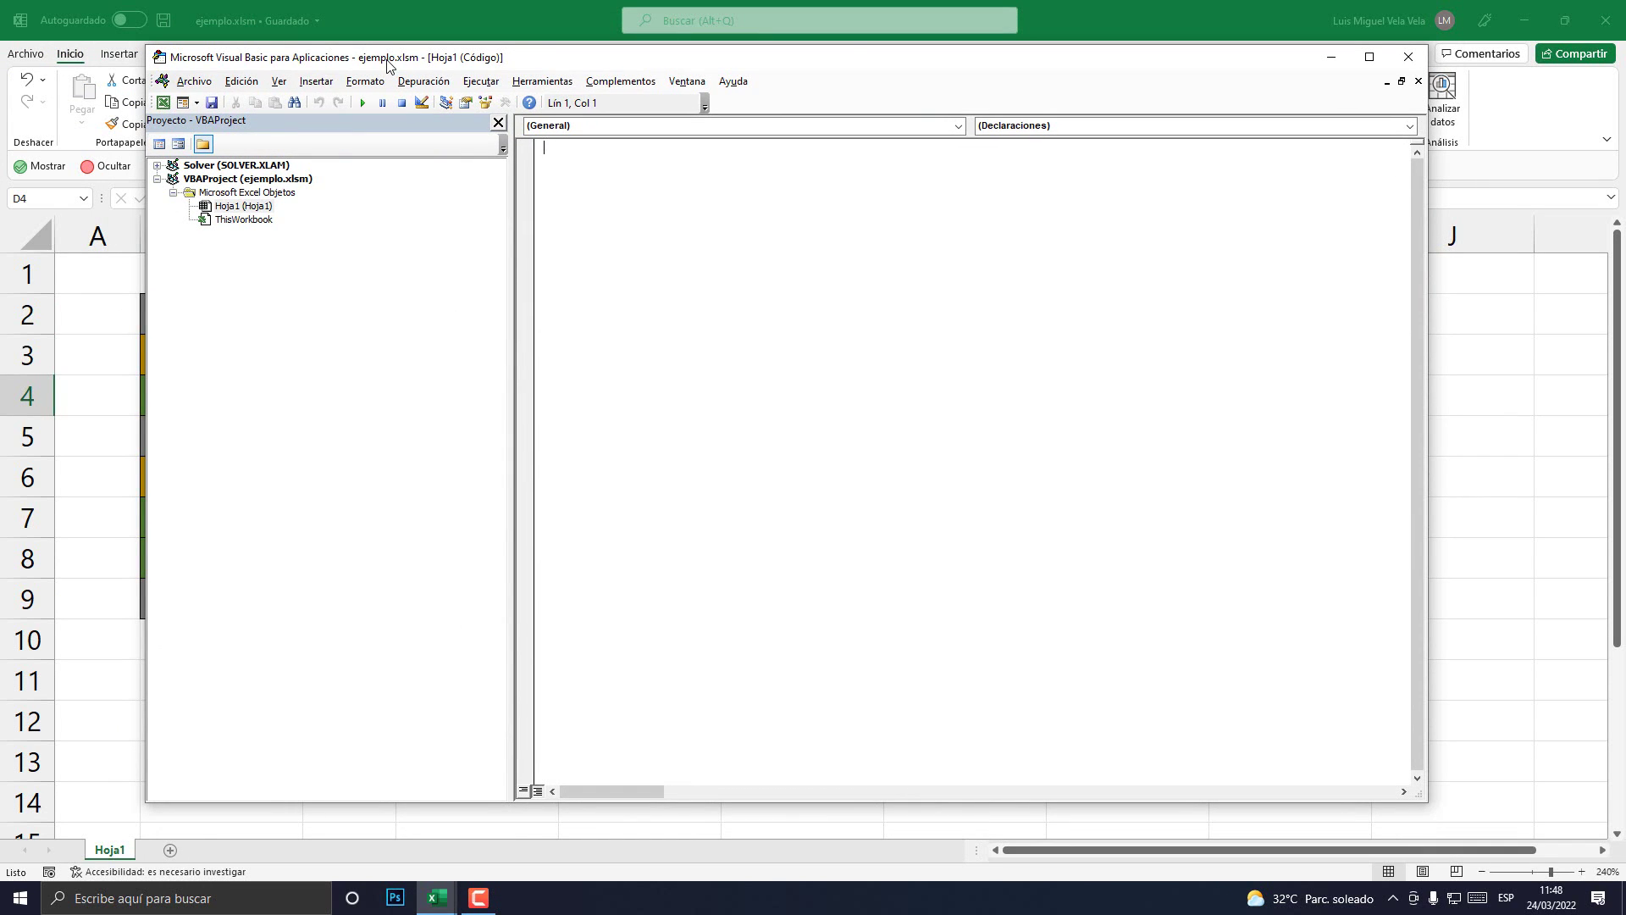
{"action": "left_click_drag", "start_coordinate": [383, 70], "coordinate": [480, 101]}
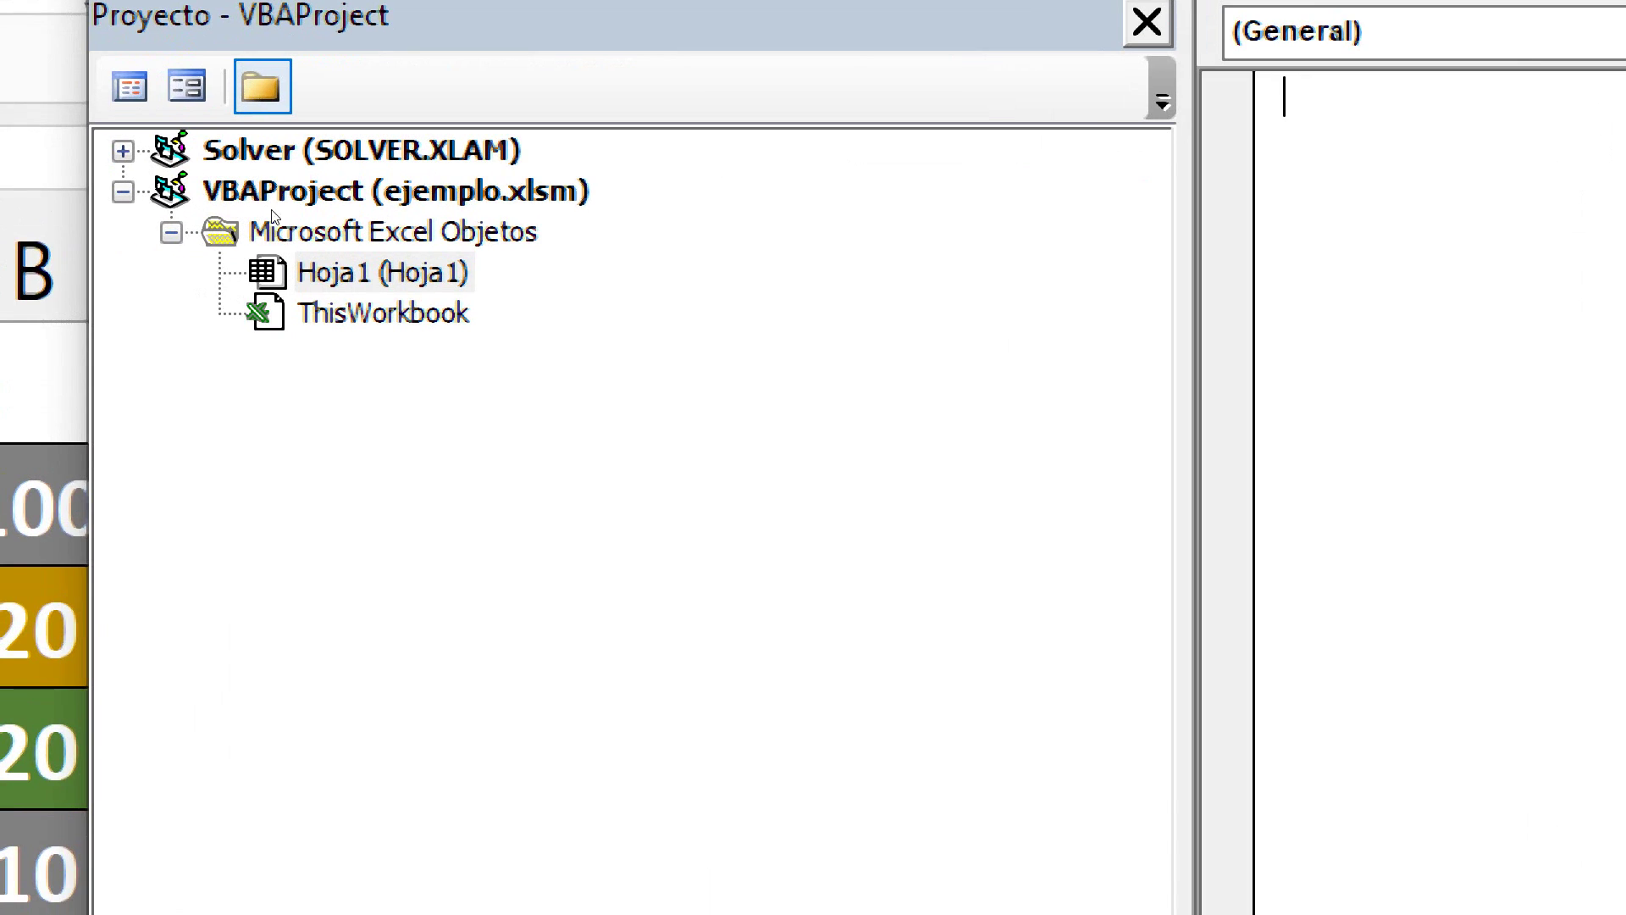
{"action": "left_click", "coordinate": [320, 211]}
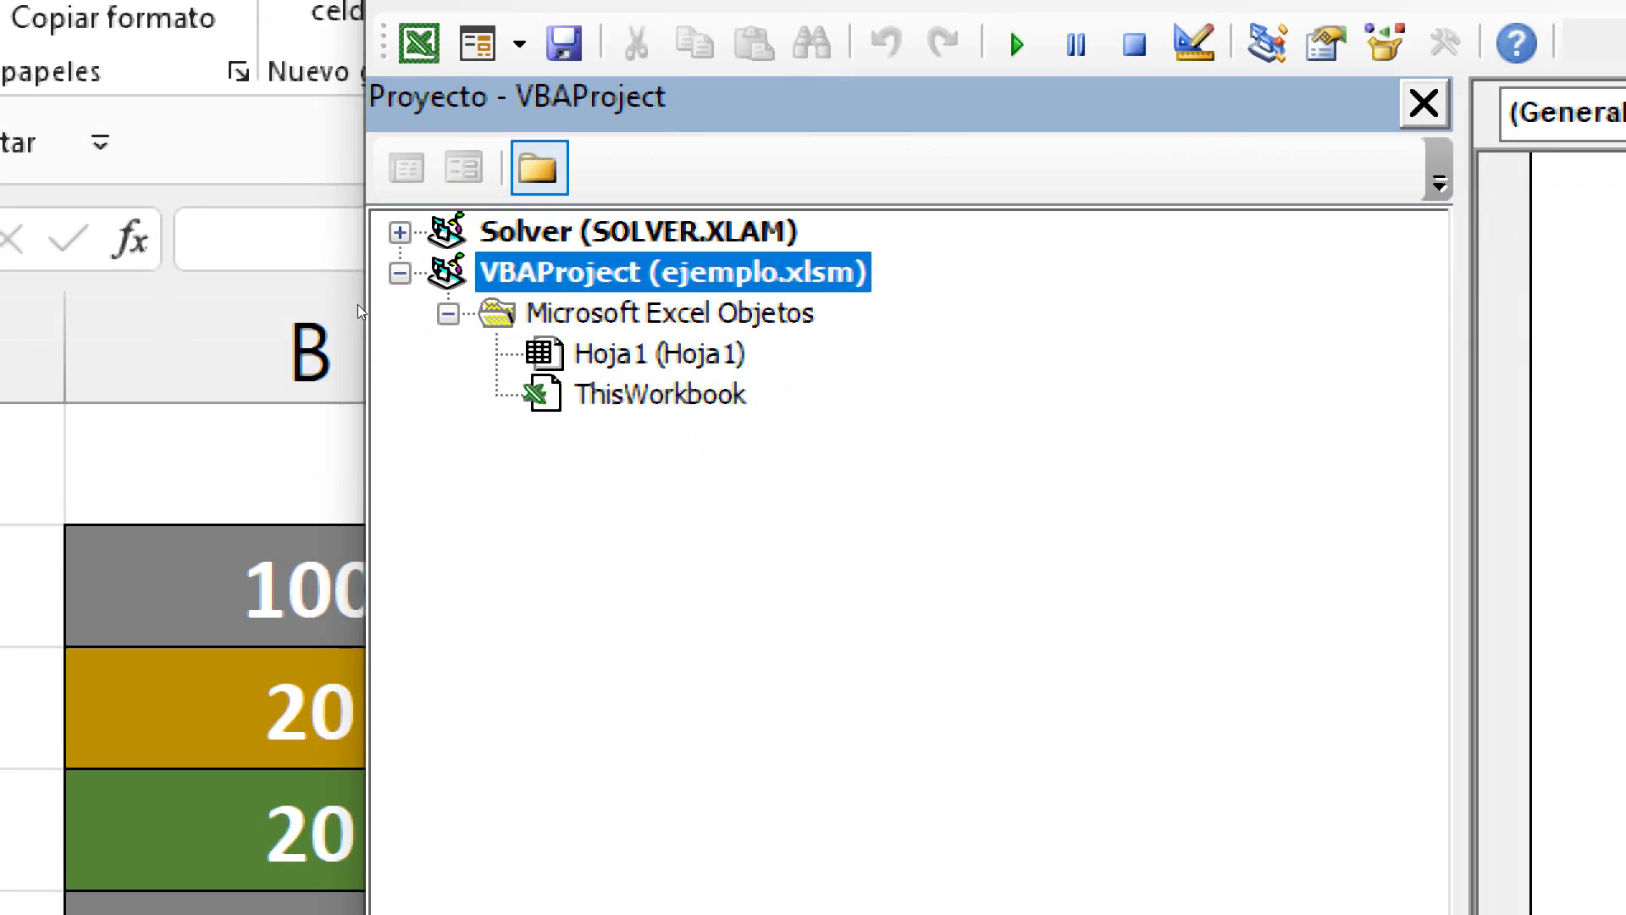
Insert a new standard module, Módulo1, into the ejemplo.xlsm project
{"action": "key", "text": "Down"}
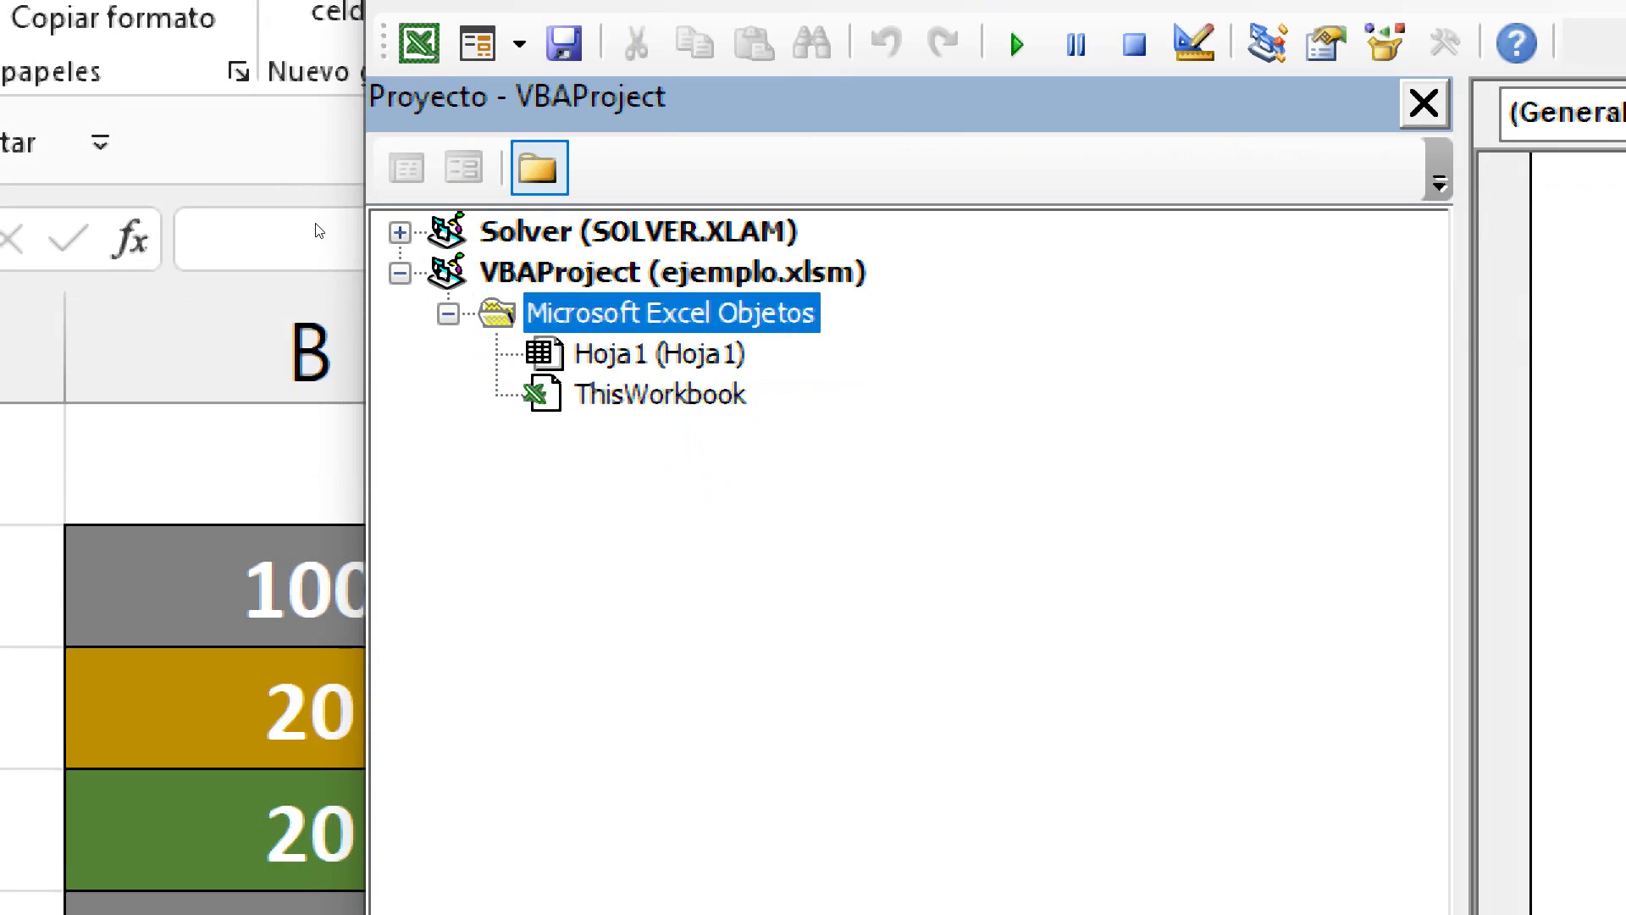
{"action": "key", "text": "shift+F10"}
{"action": "key", "text": "Escape"}
{"action": "key", "text": "shift+F10"}
{"action": "key", "text": "Down"}
{"action": "key", "text": "Down"}
{"action": "key", "text": "Down"}
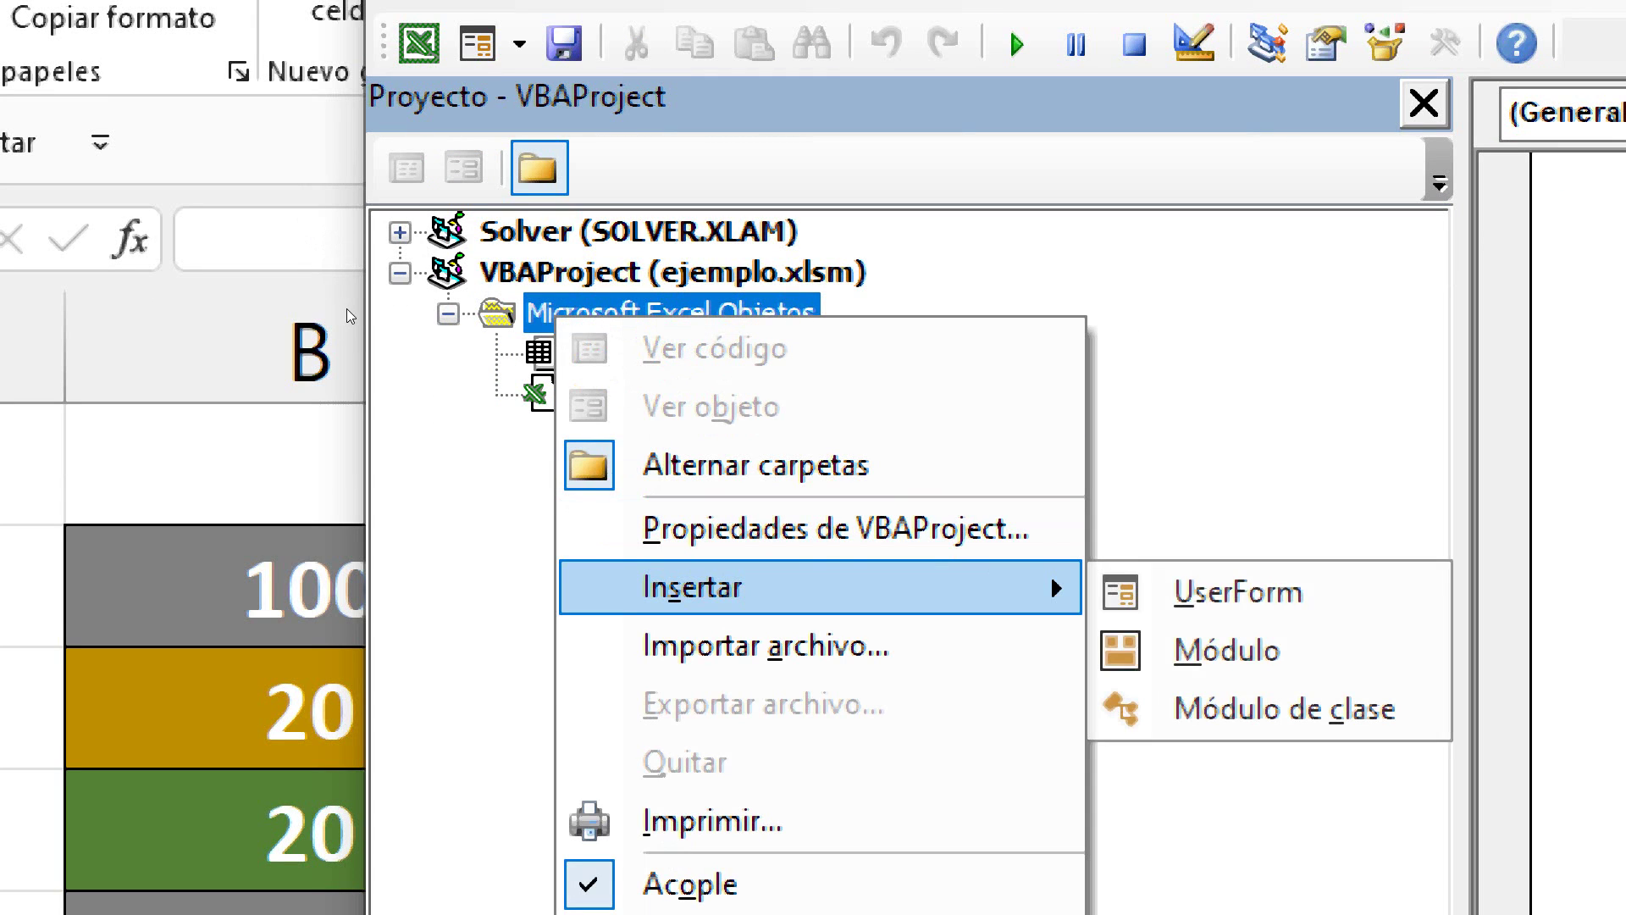
{"action": "key", "text": "Right"}
{"action": "key", "text": "Down"}
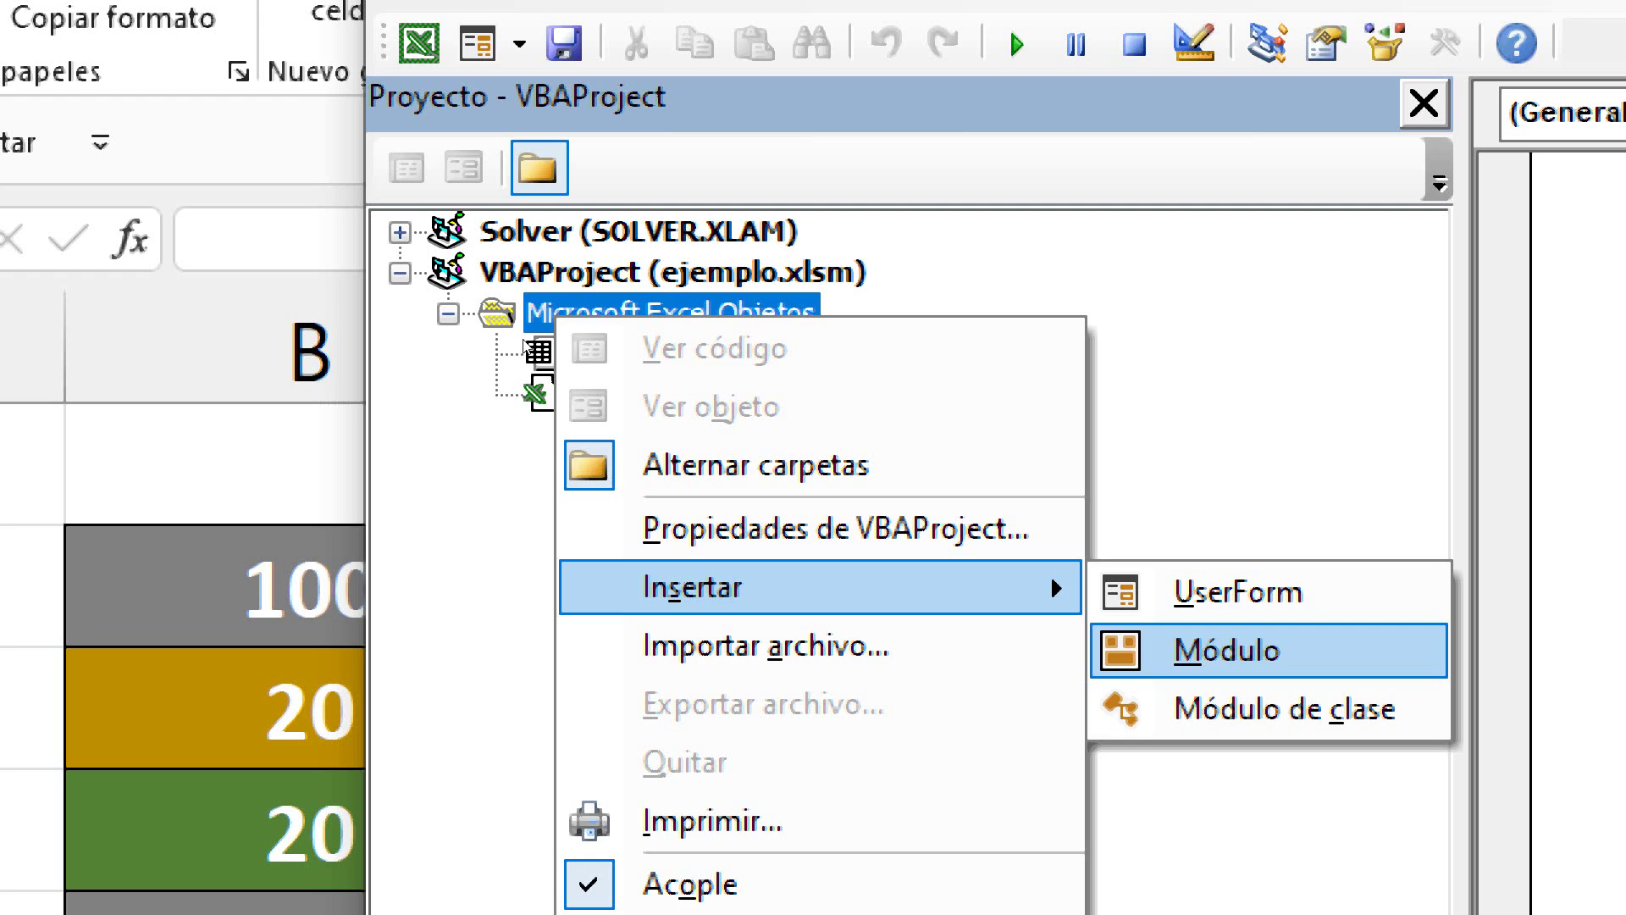
{"action": "key", "text": "Return"}
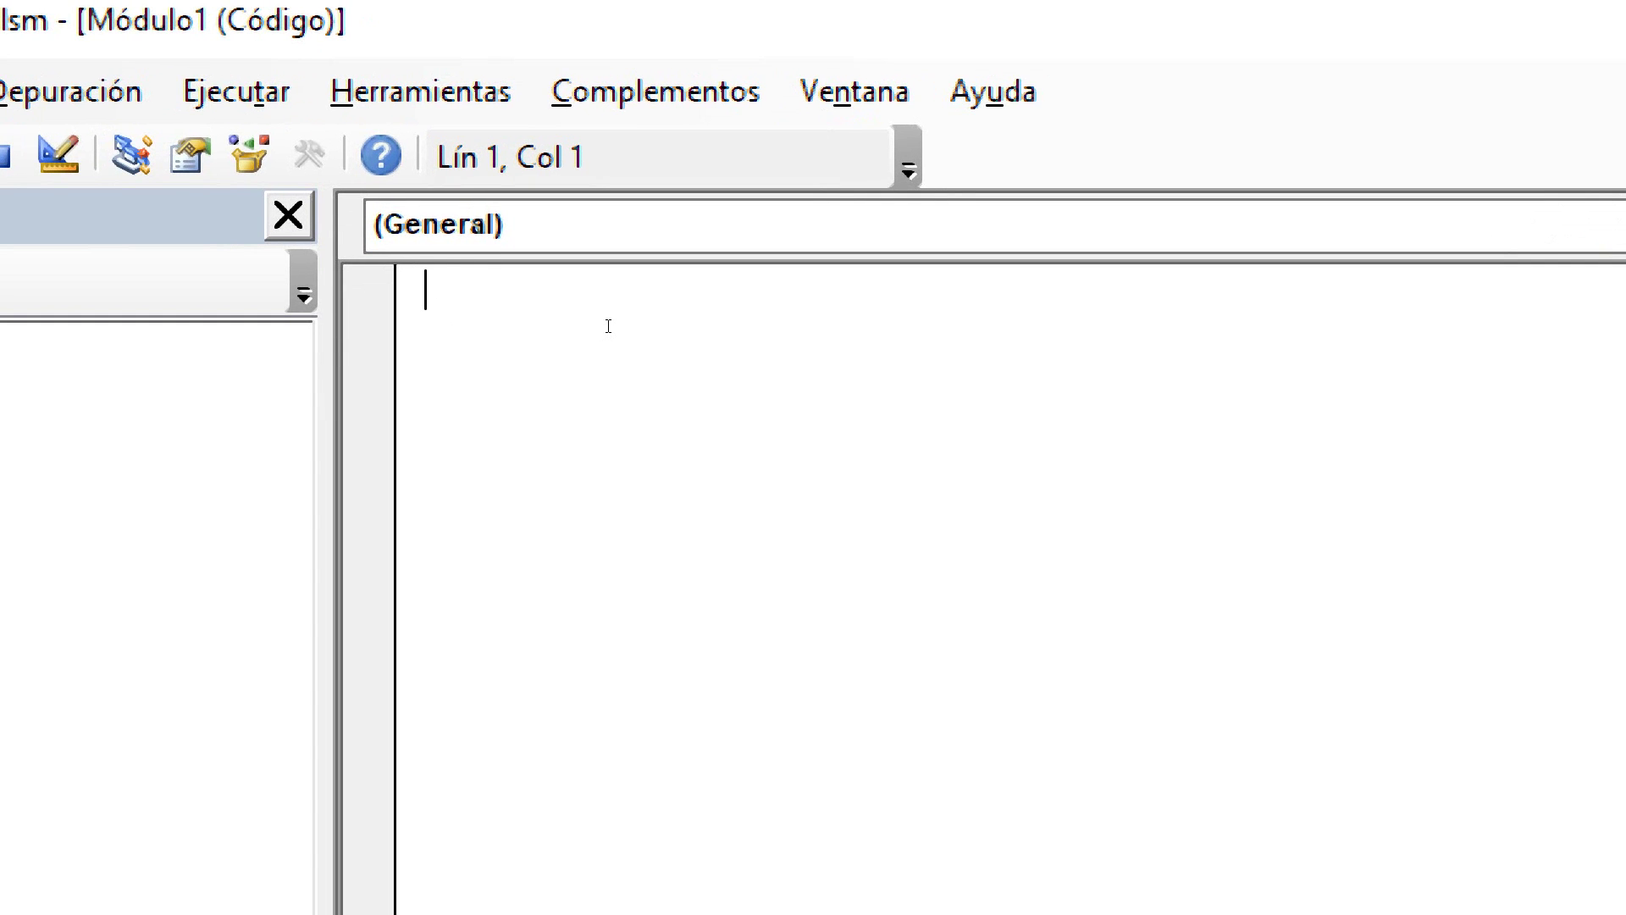
Write the header Function SUMARCOLORTIOTECH(ColorBuscado As Range) in Módulo1
{"action": "type", "text": "Fun"}
{"action": "type", "text": "ction"}
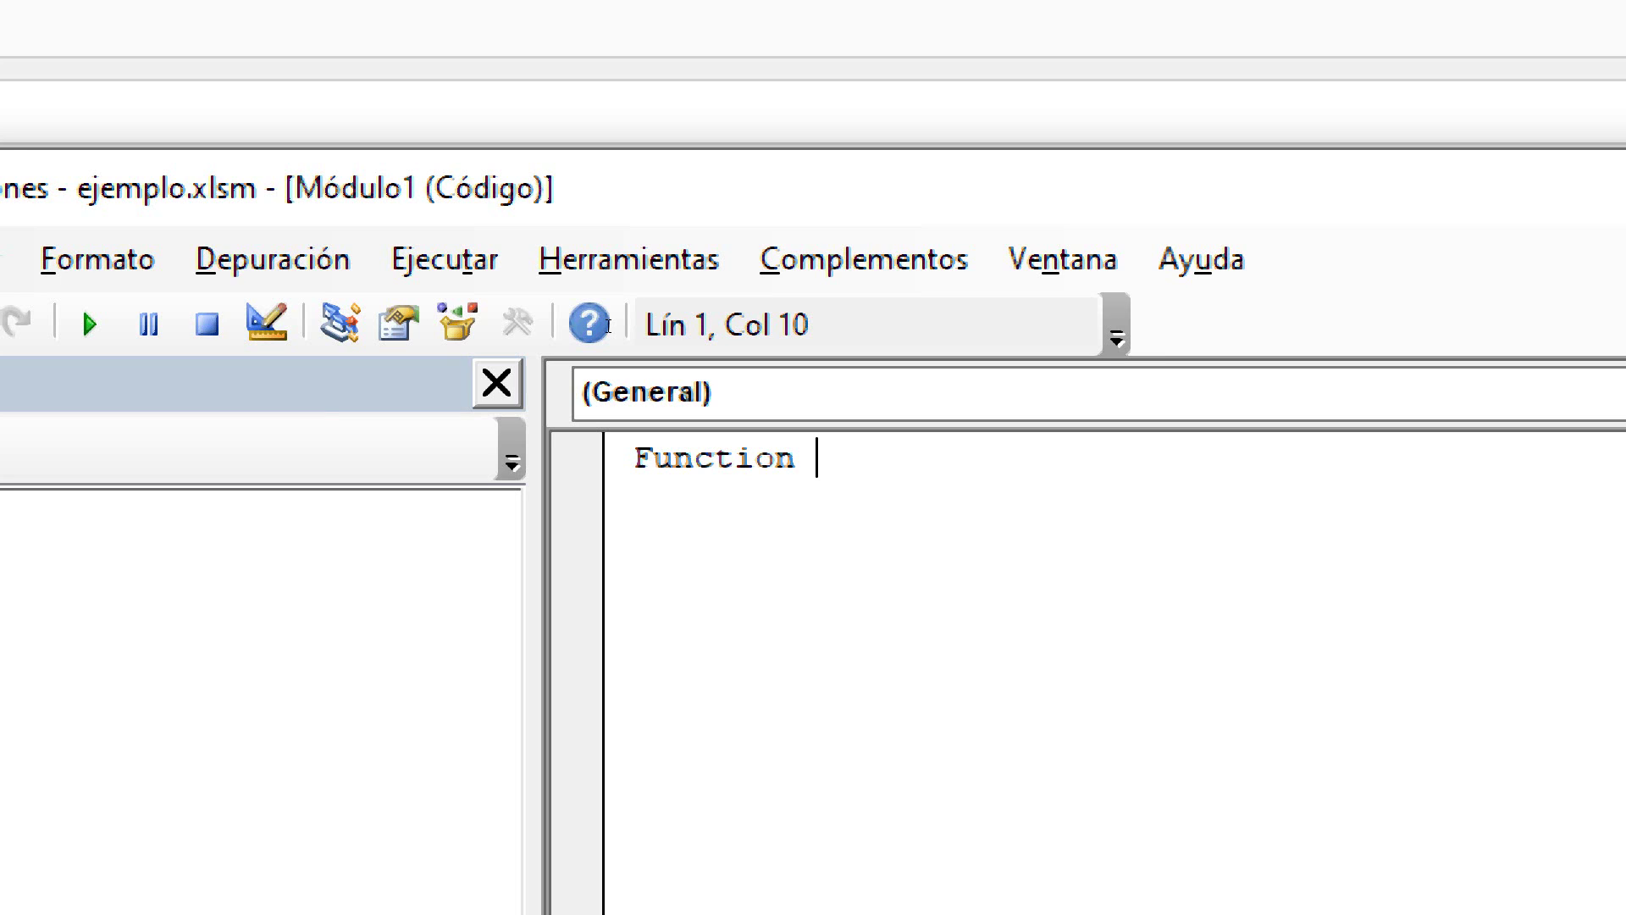
{"action": "type", "text": "SU"}
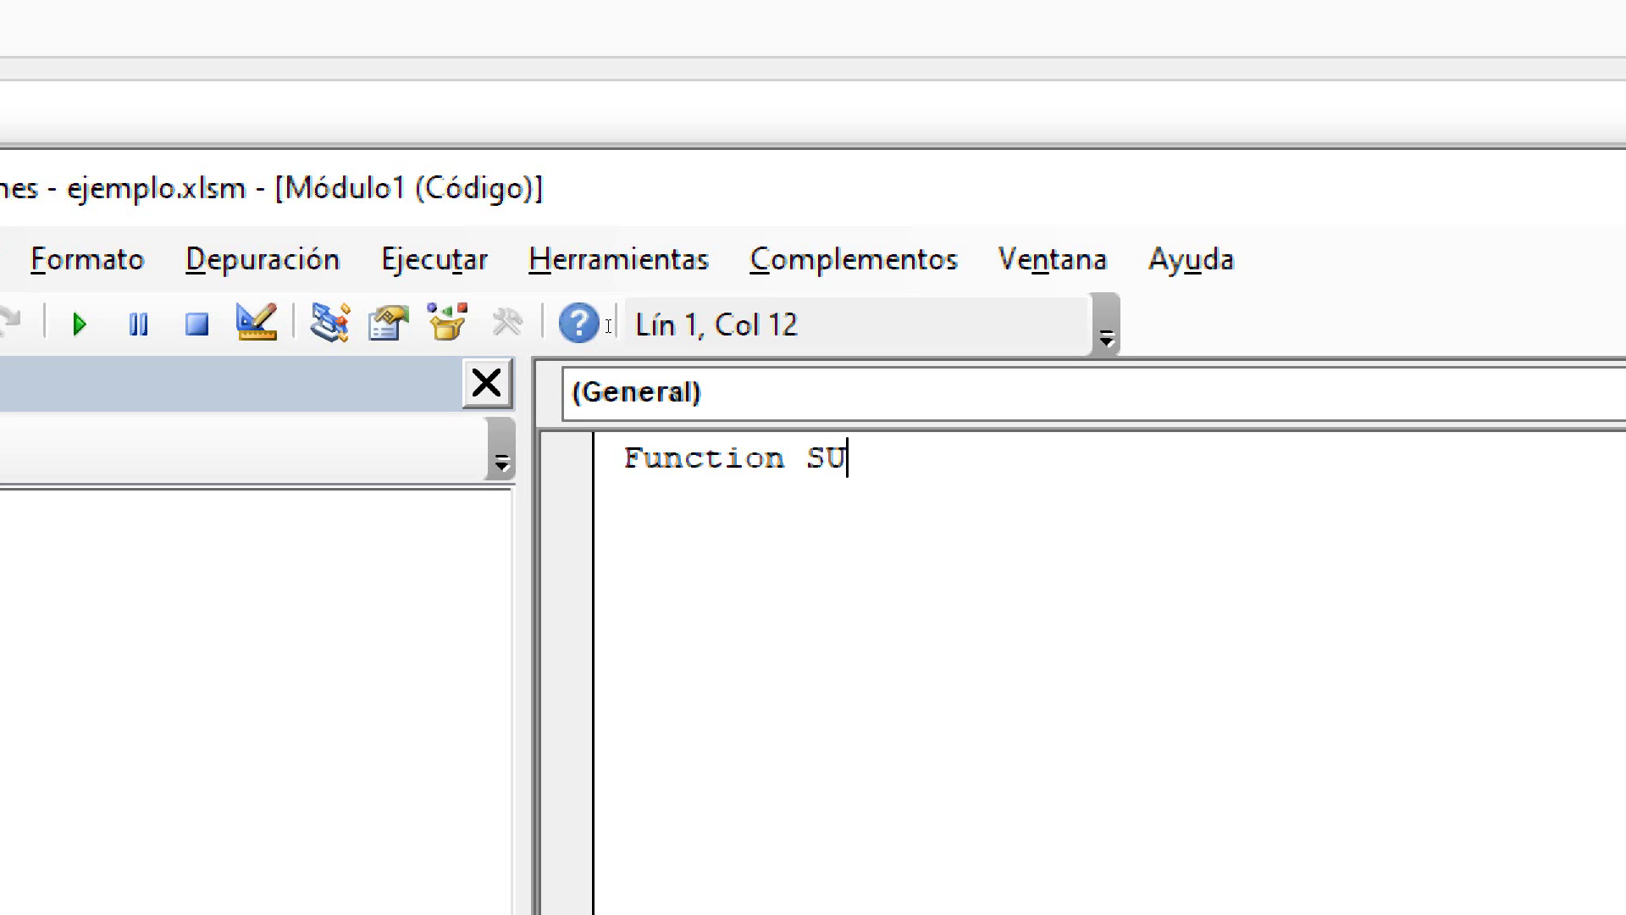
{"action": "type", "text": "MAR"}
{"action": "type", "text": "CO"}
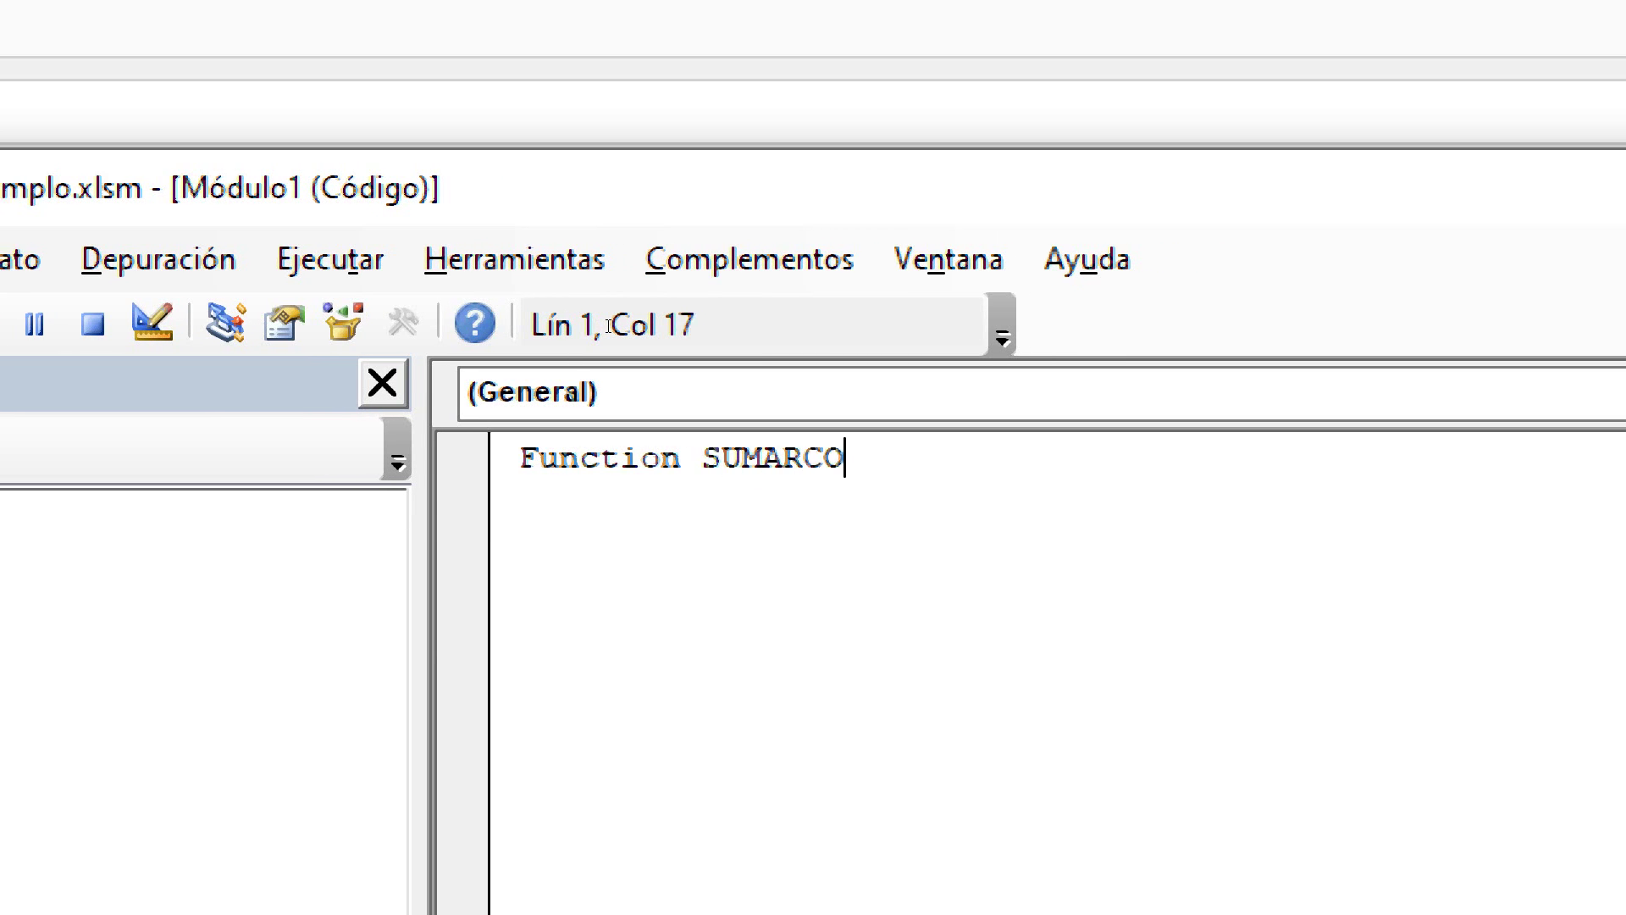
{"action": "type", "text": "LORTIOT"}
{"action": "type", "text": "ECH"}
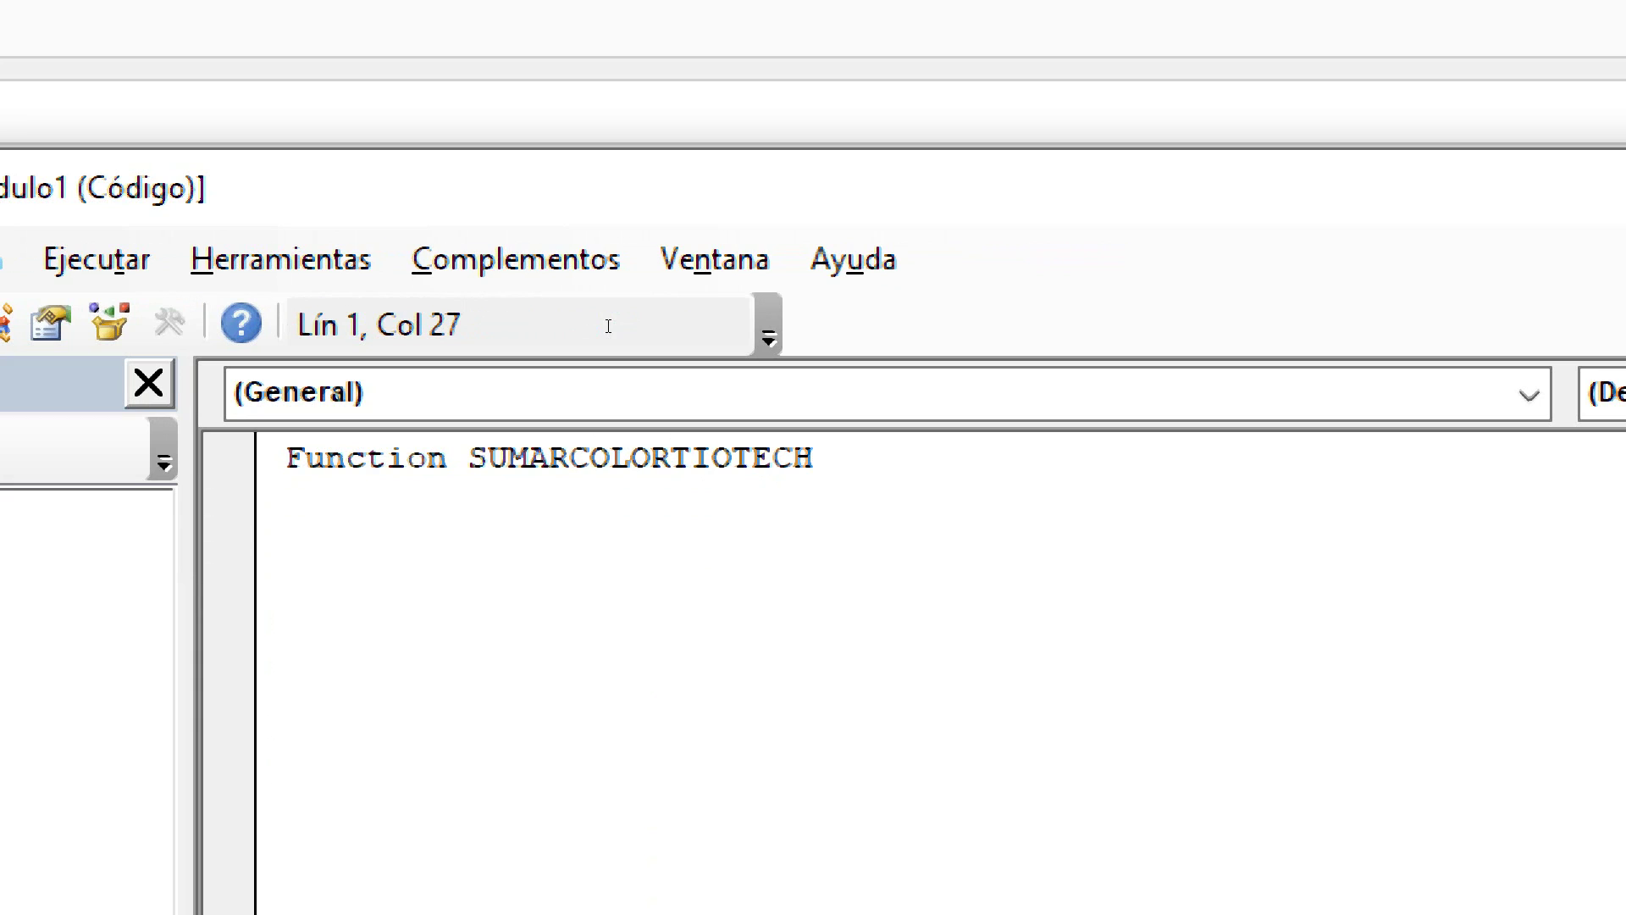
{"action": "type", "text": "()"}
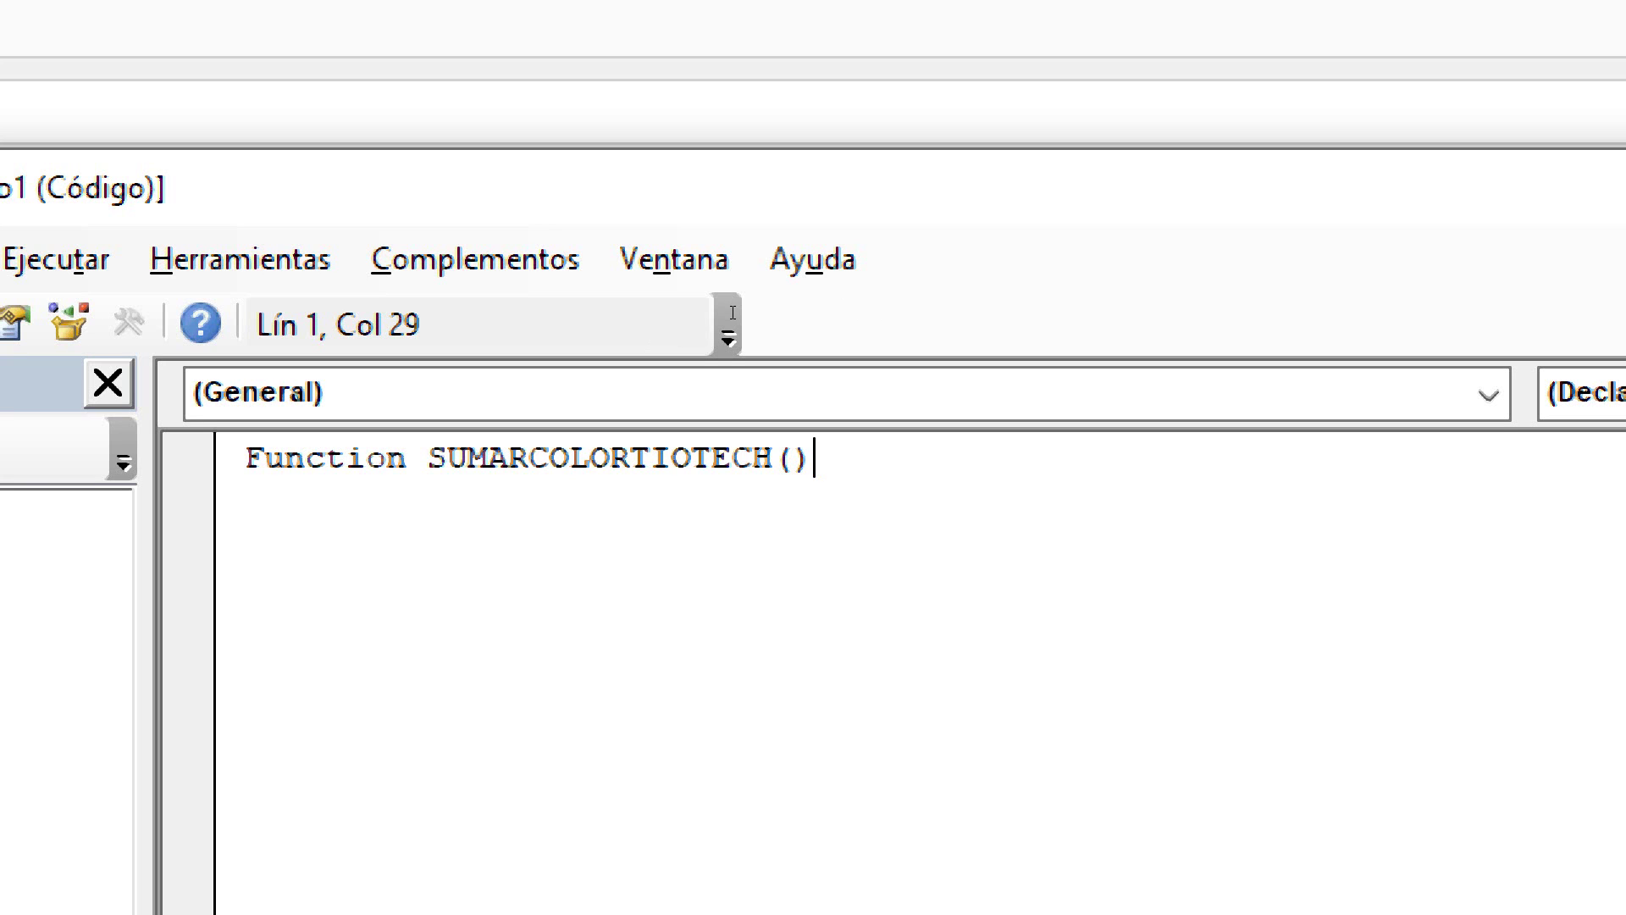
{"action": "key", "text": "Left"}
{"action": "type", "text": "Color"}
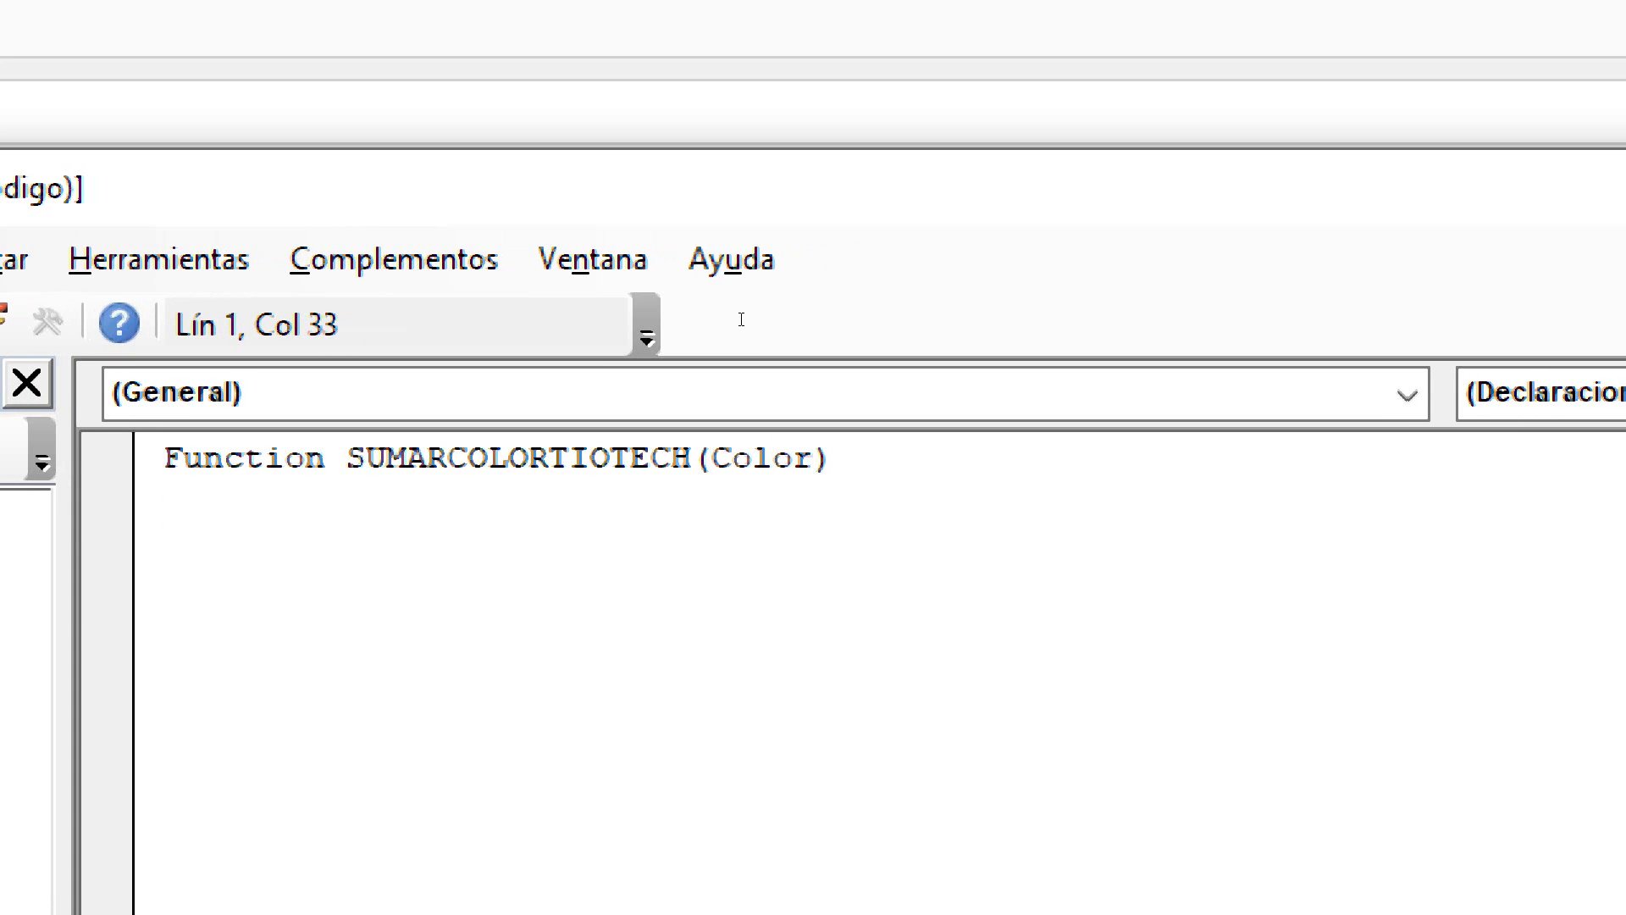
{"action": "type", "text": "Busca"}
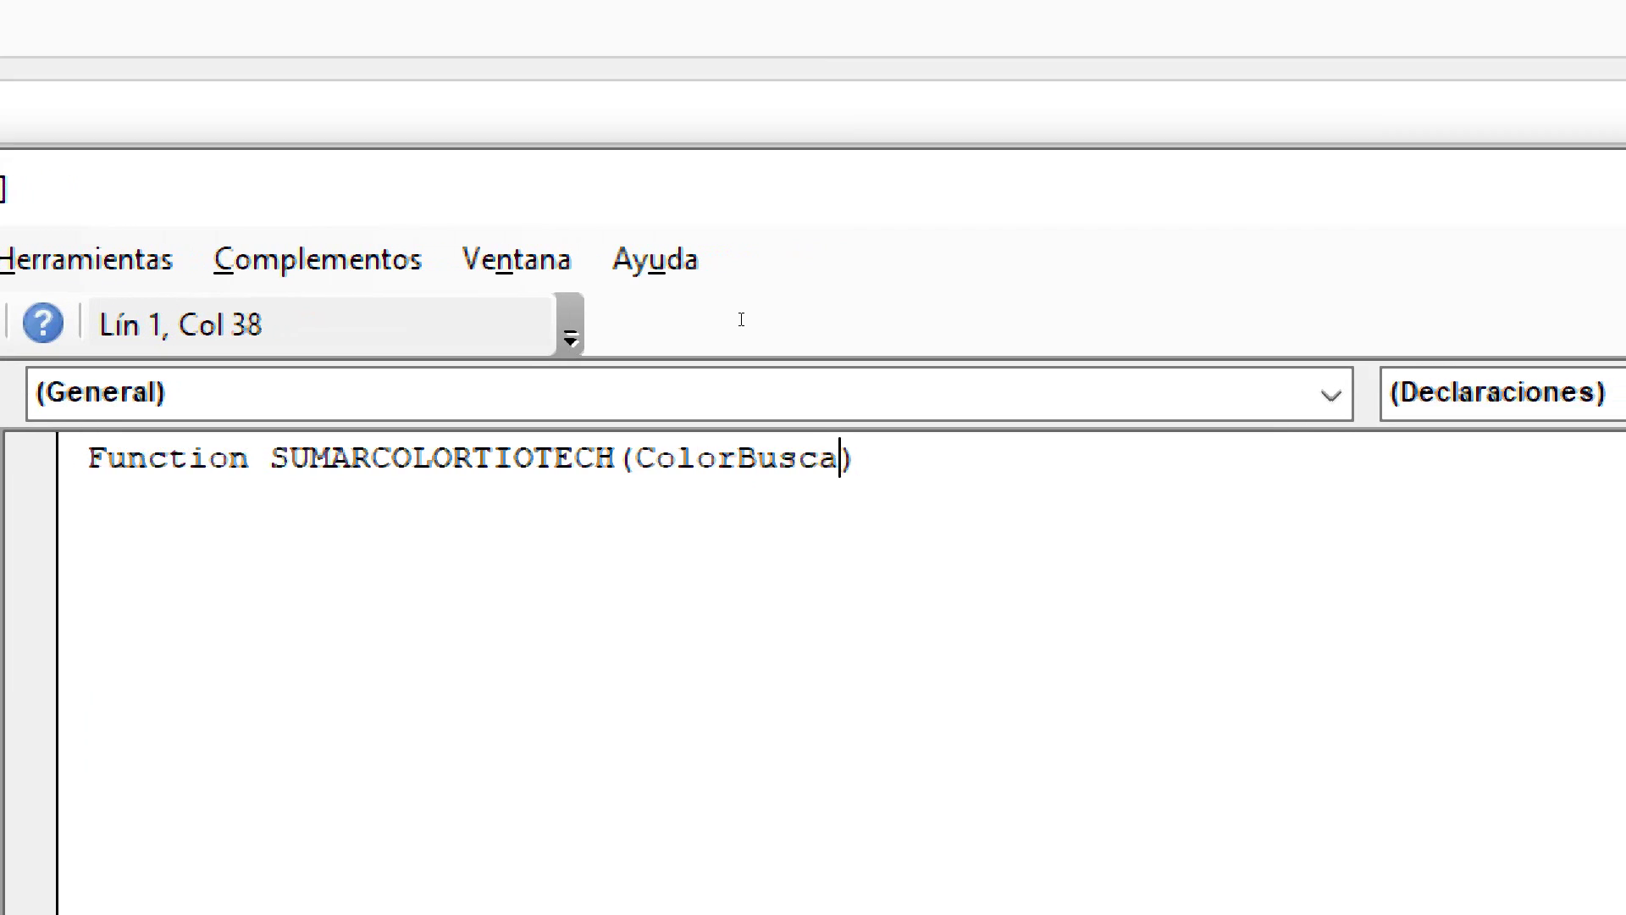
{"action": "type", "text": "do"}
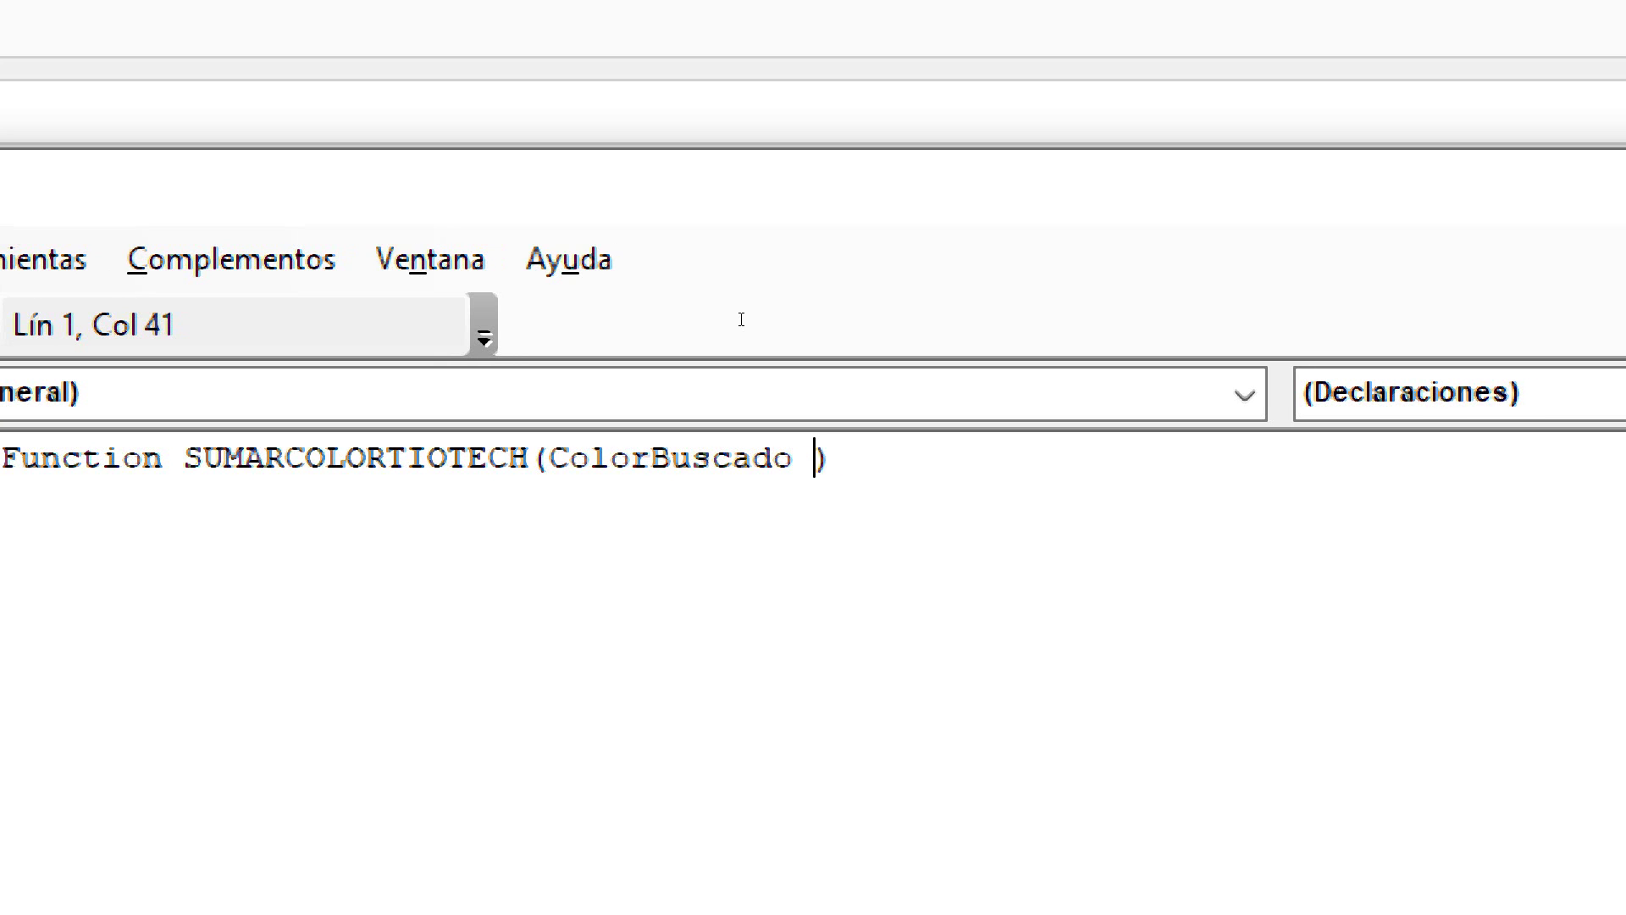
{"action": "type", "text": "as "}
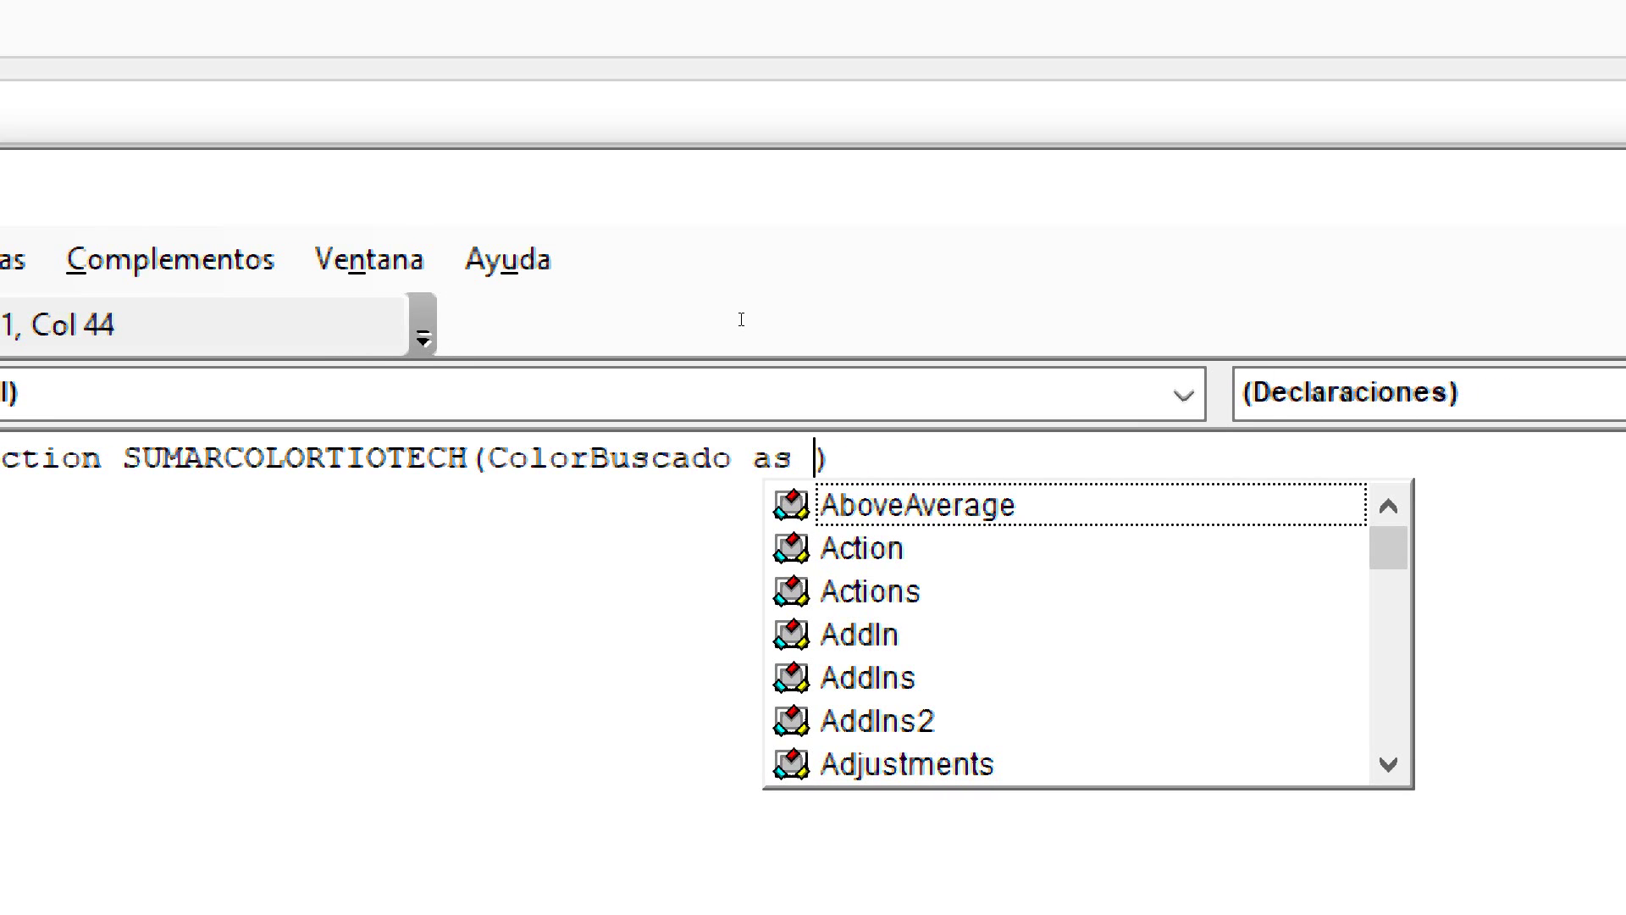
{"action": "type", "text": "Range"}
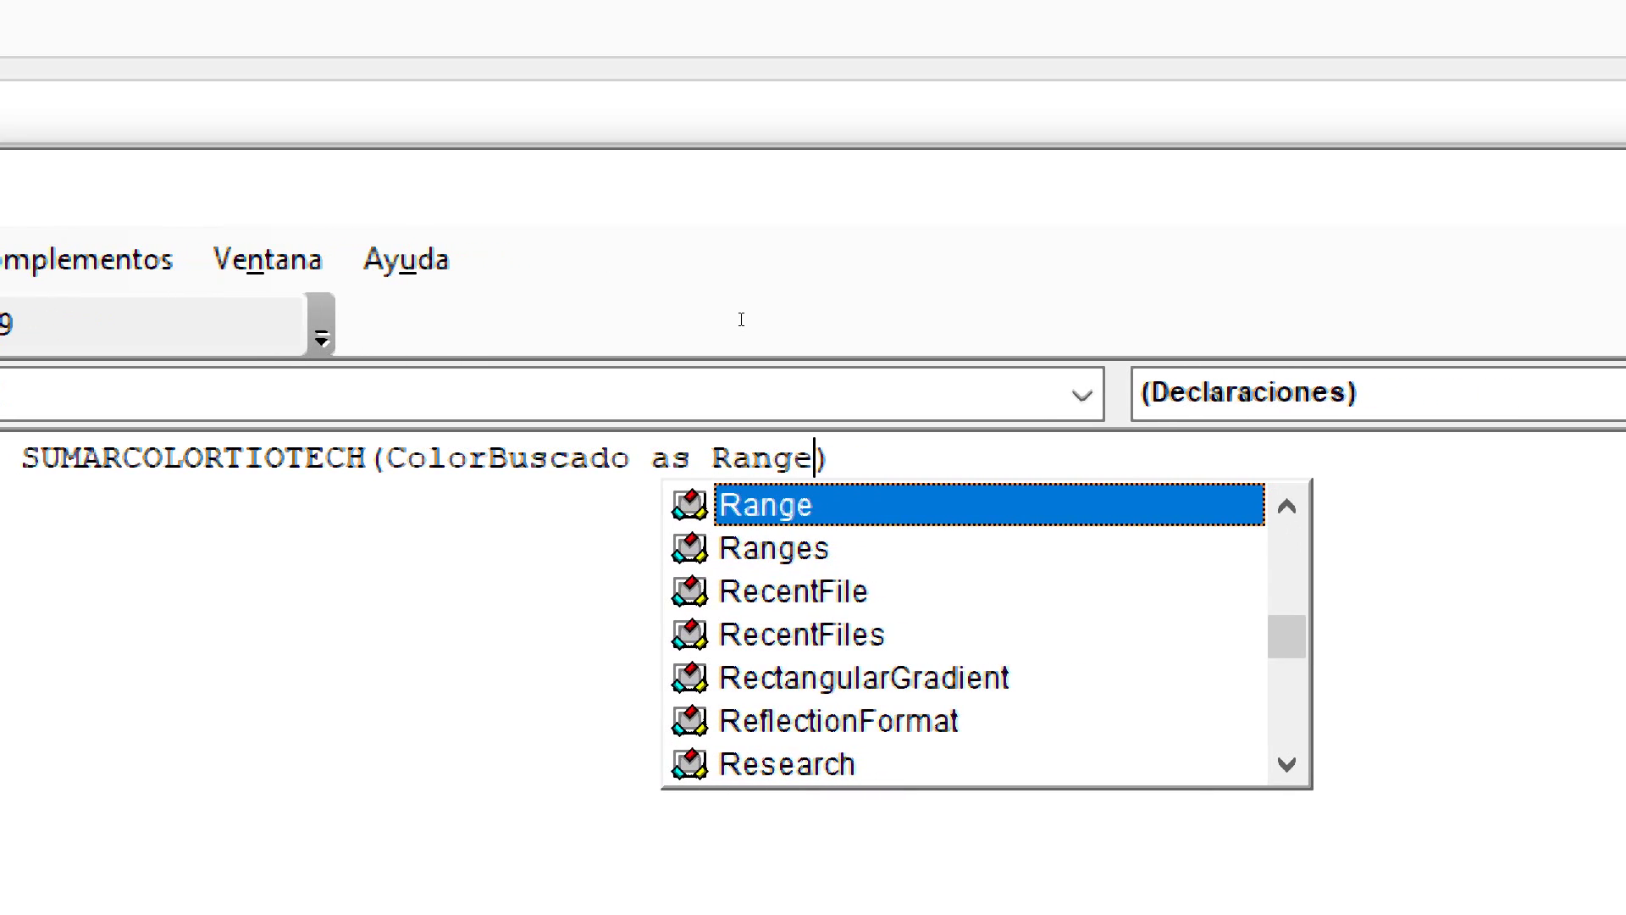
{"action": "key", "text": "Tab"}
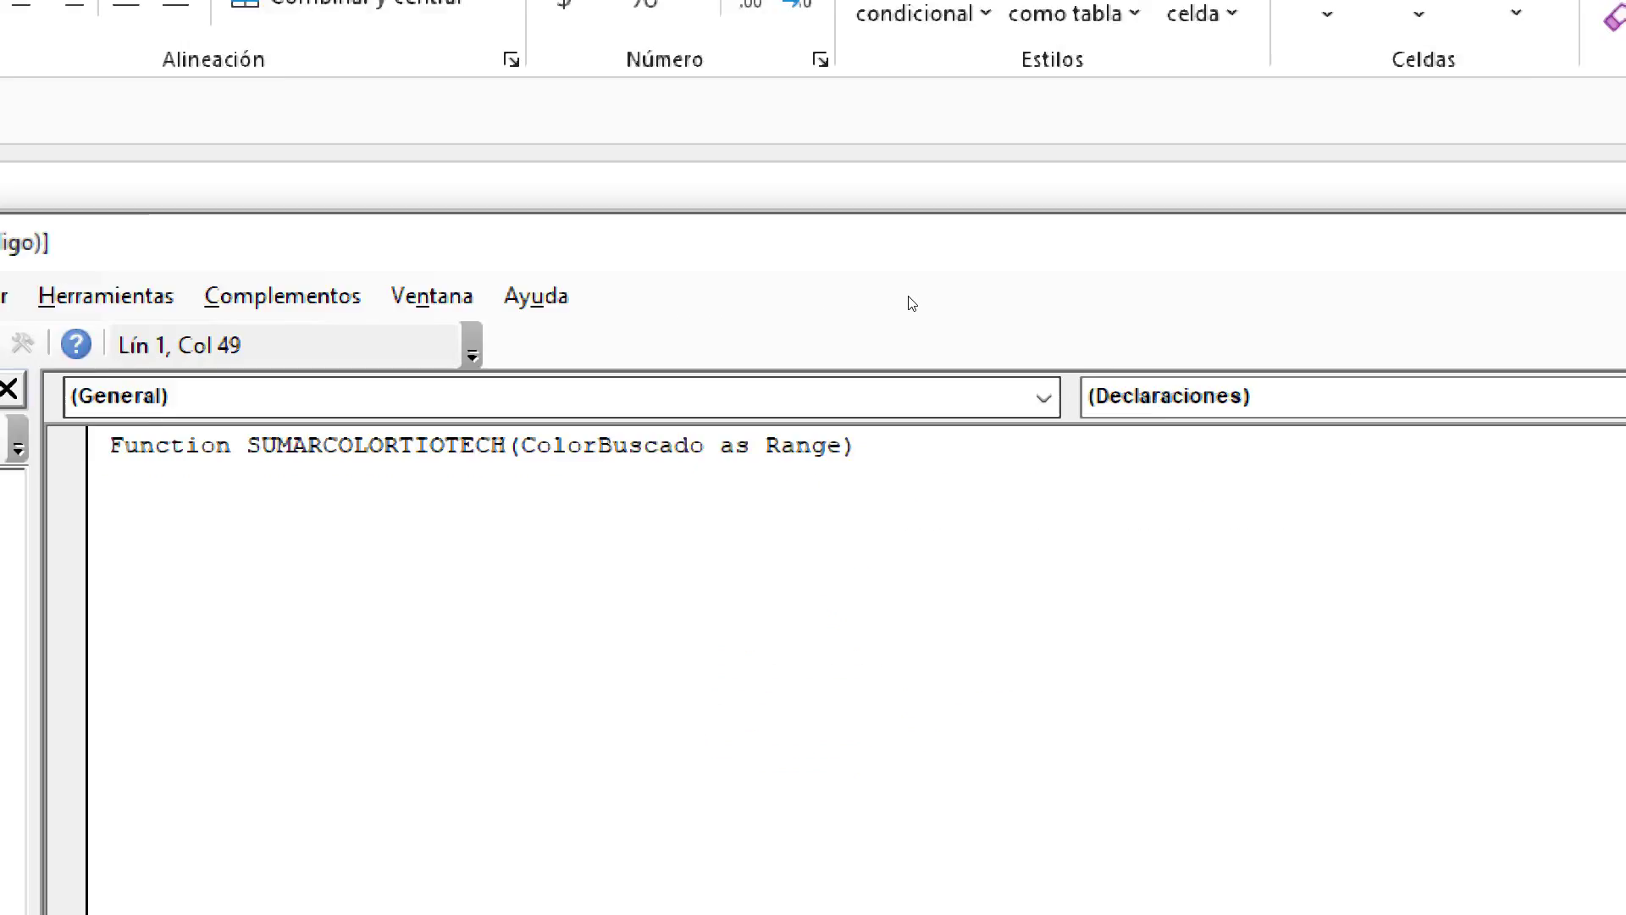
Back in Excel, type the heading 'Color Buscado' into cell D1
{"action": "key", "text": "alt+F11"}
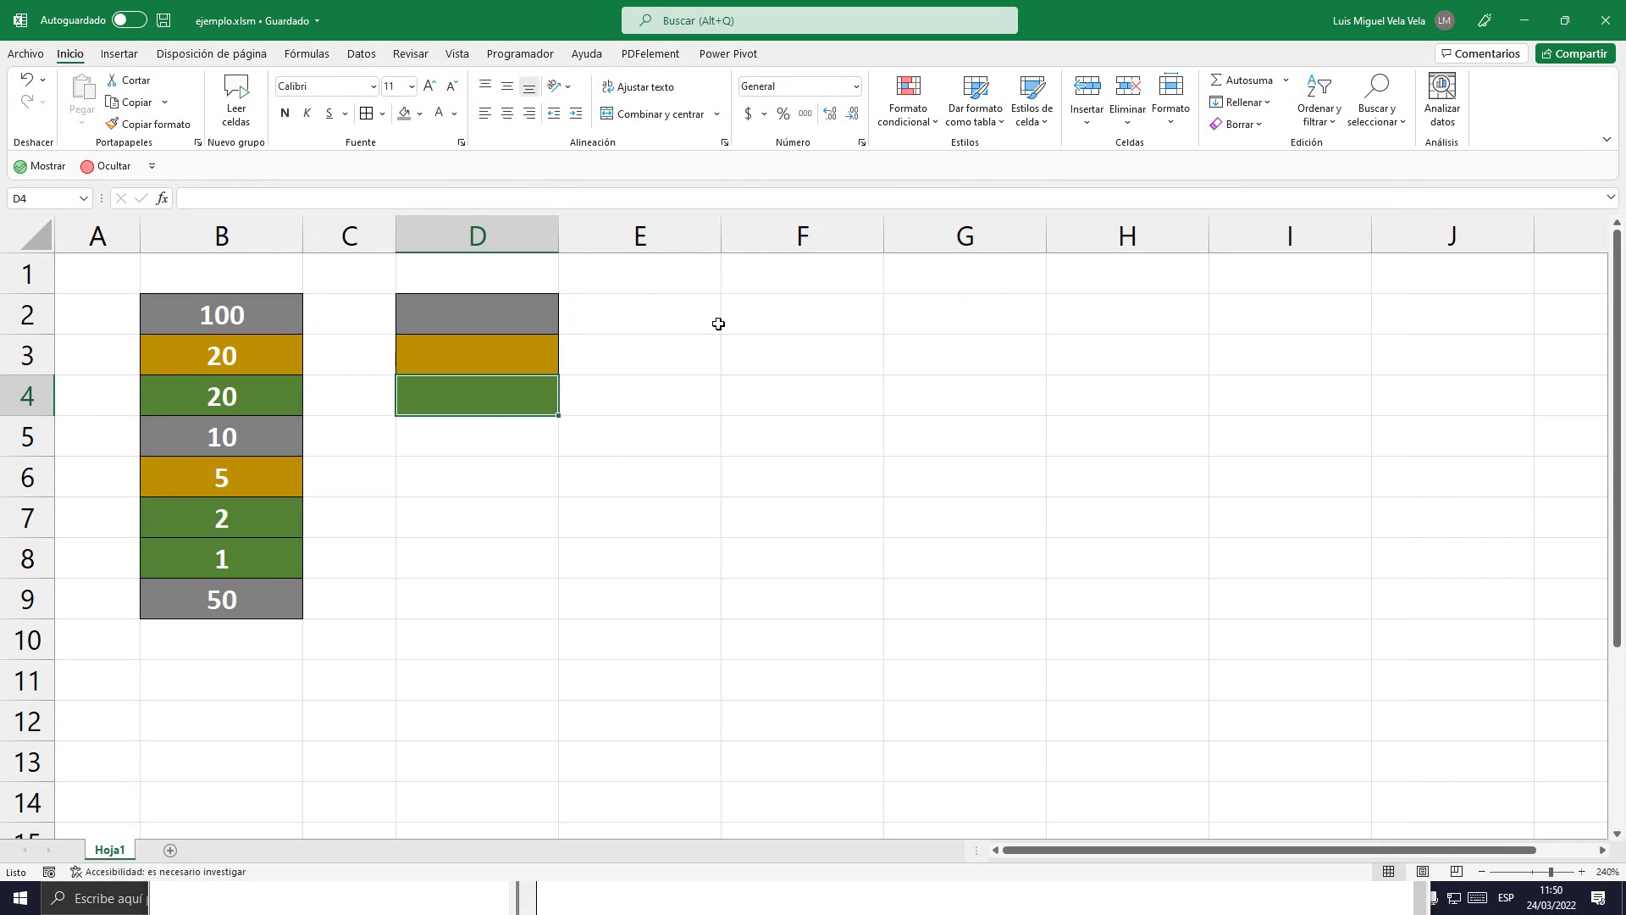
{"action": "left_click", "coordinate": [733, 325]}
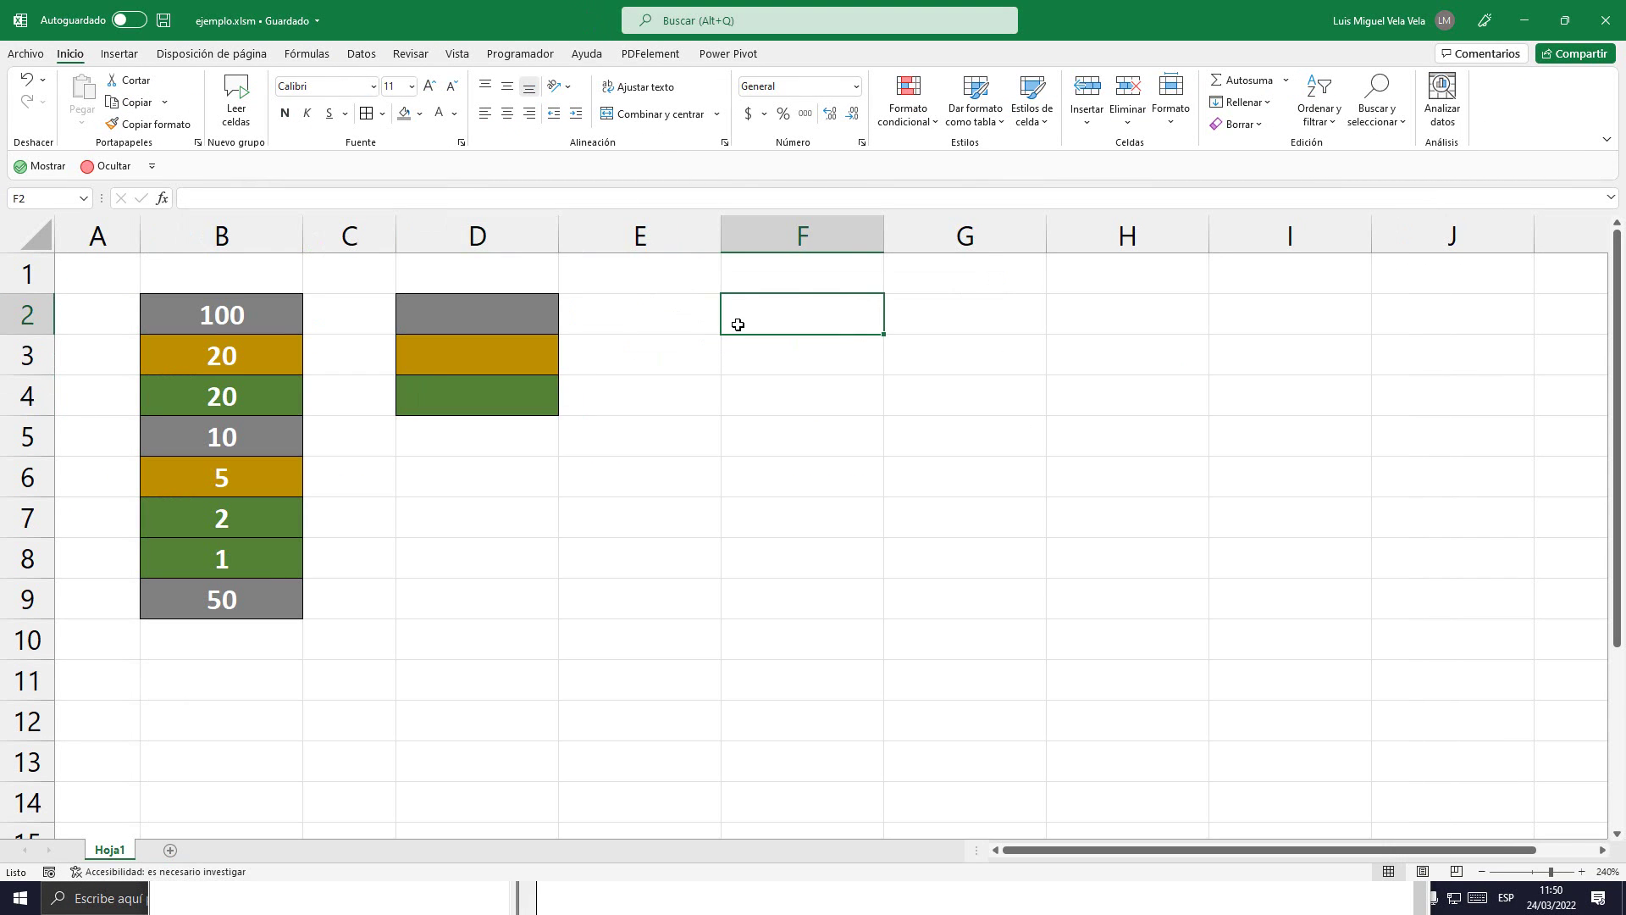
{"action": "left_click_drag", "start_coordinate": [806, 323], "coordinate": [805, 720]}
{"action": "left_click", "coordinate": [664, 573]}
{"action": "left_click", "coordinate": [516, 317]}
{"action": "left_click", "coordinate": [485, 269]}
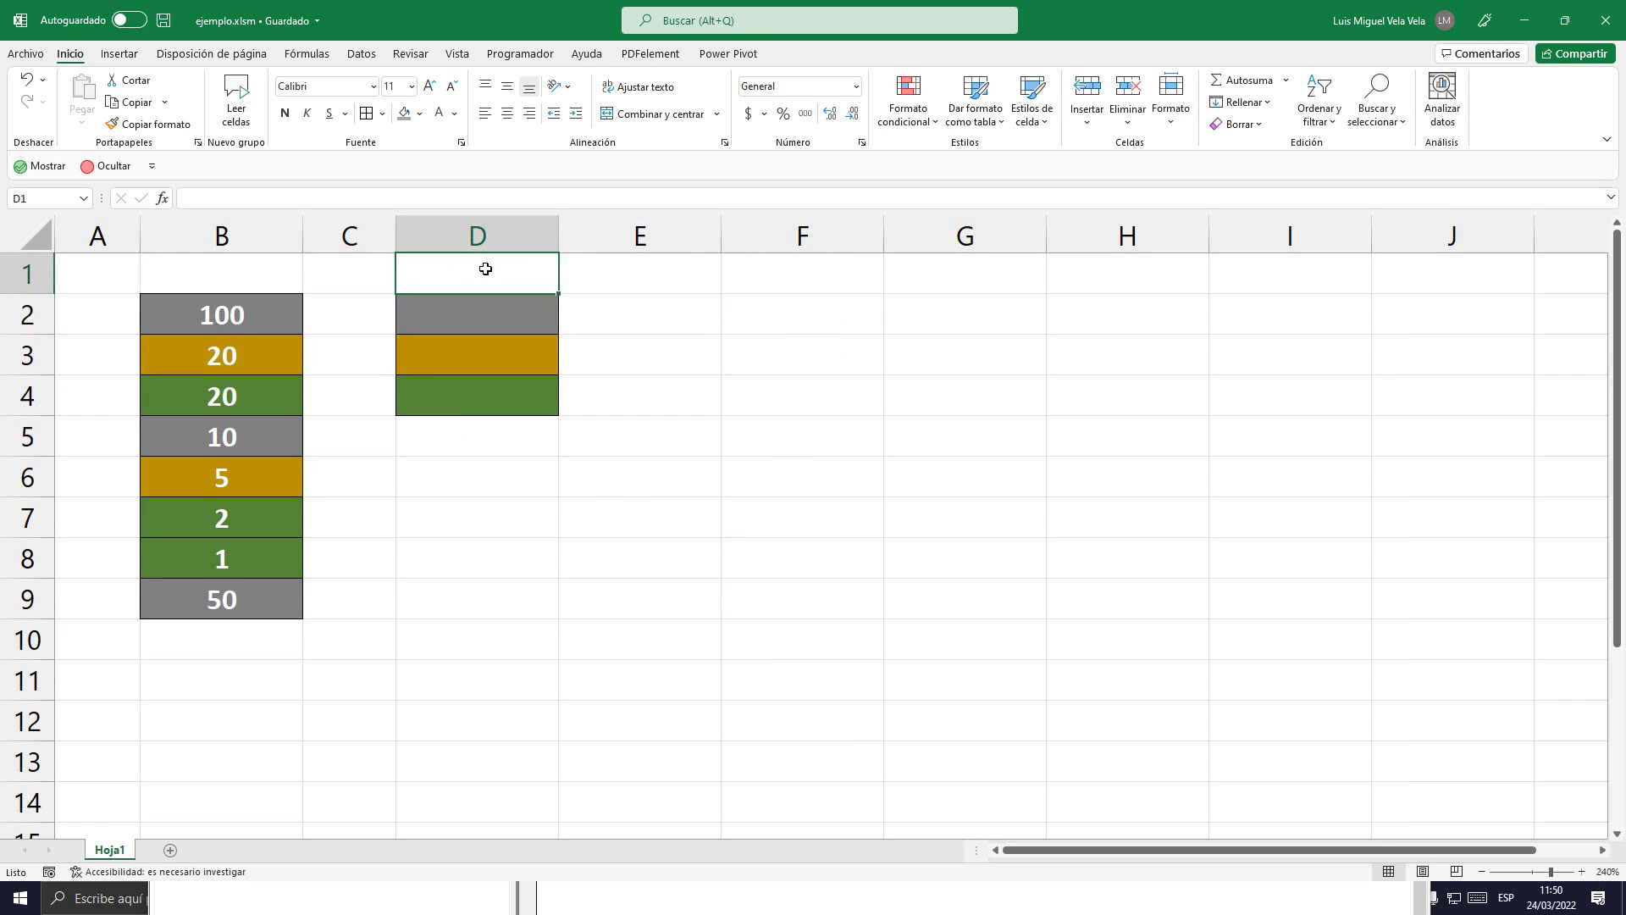
{"action": "type", "text": "Colro"}
{"action": "key", "text": "BackSpace"}
{"action": "key", "text": "BackSpace"}
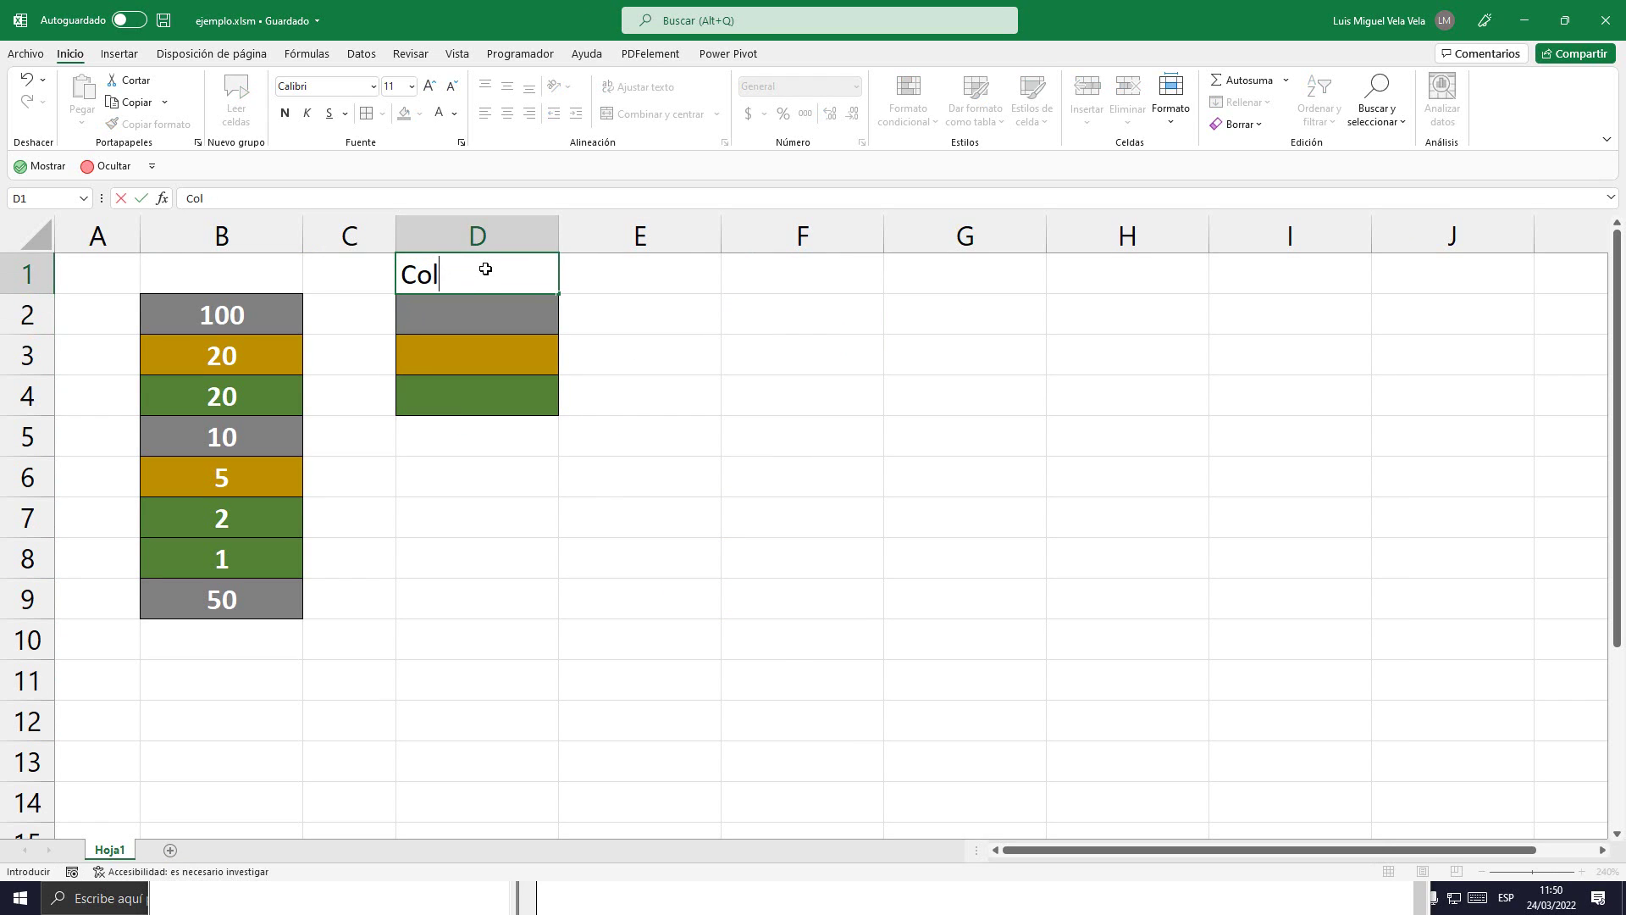
{"action": "type", "text": "or Buscad"}
{"action": "key", "text": "BackSpace"}
{"action": "key", "text": "BackSpace"}
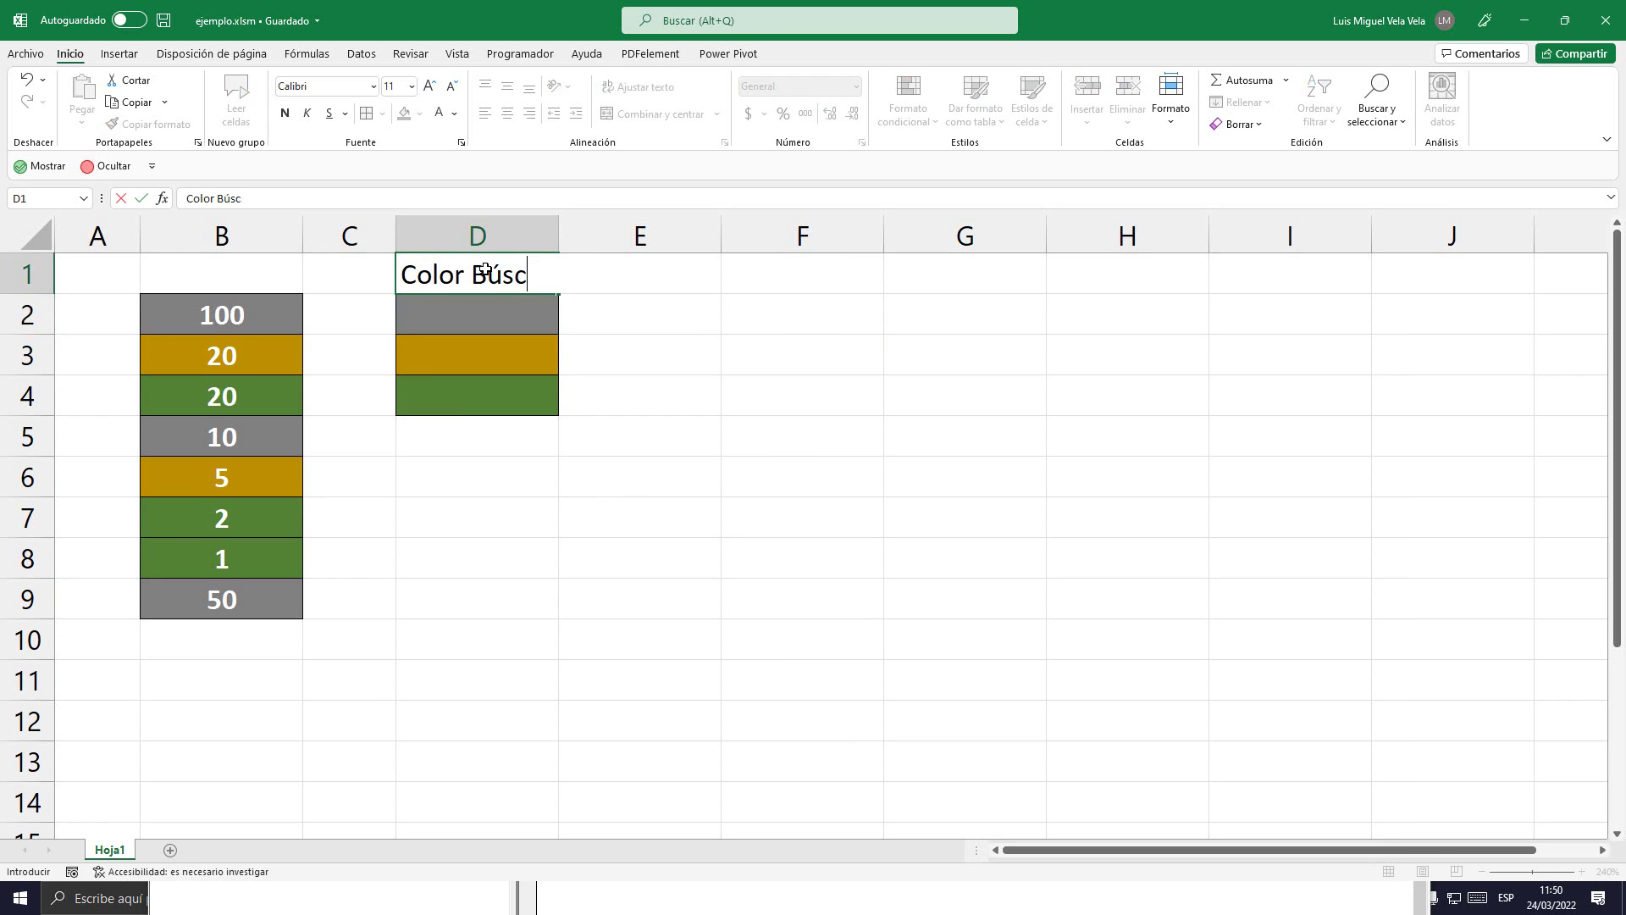
{"action": "key", "text": "BackSpace"}
{"action": "key", "text": "BackSpace"}
{"action": "key", "text": "BackSpace"}
{"action": "type", "text": "uscado"}
Widen column D to fit the Color Buscado heading
{"action": "left_click", "coordinate": [550, 236]}
{"action": "left_click_drag", "start_coordinate": [557, 237], "coordinate": [613, 237]}
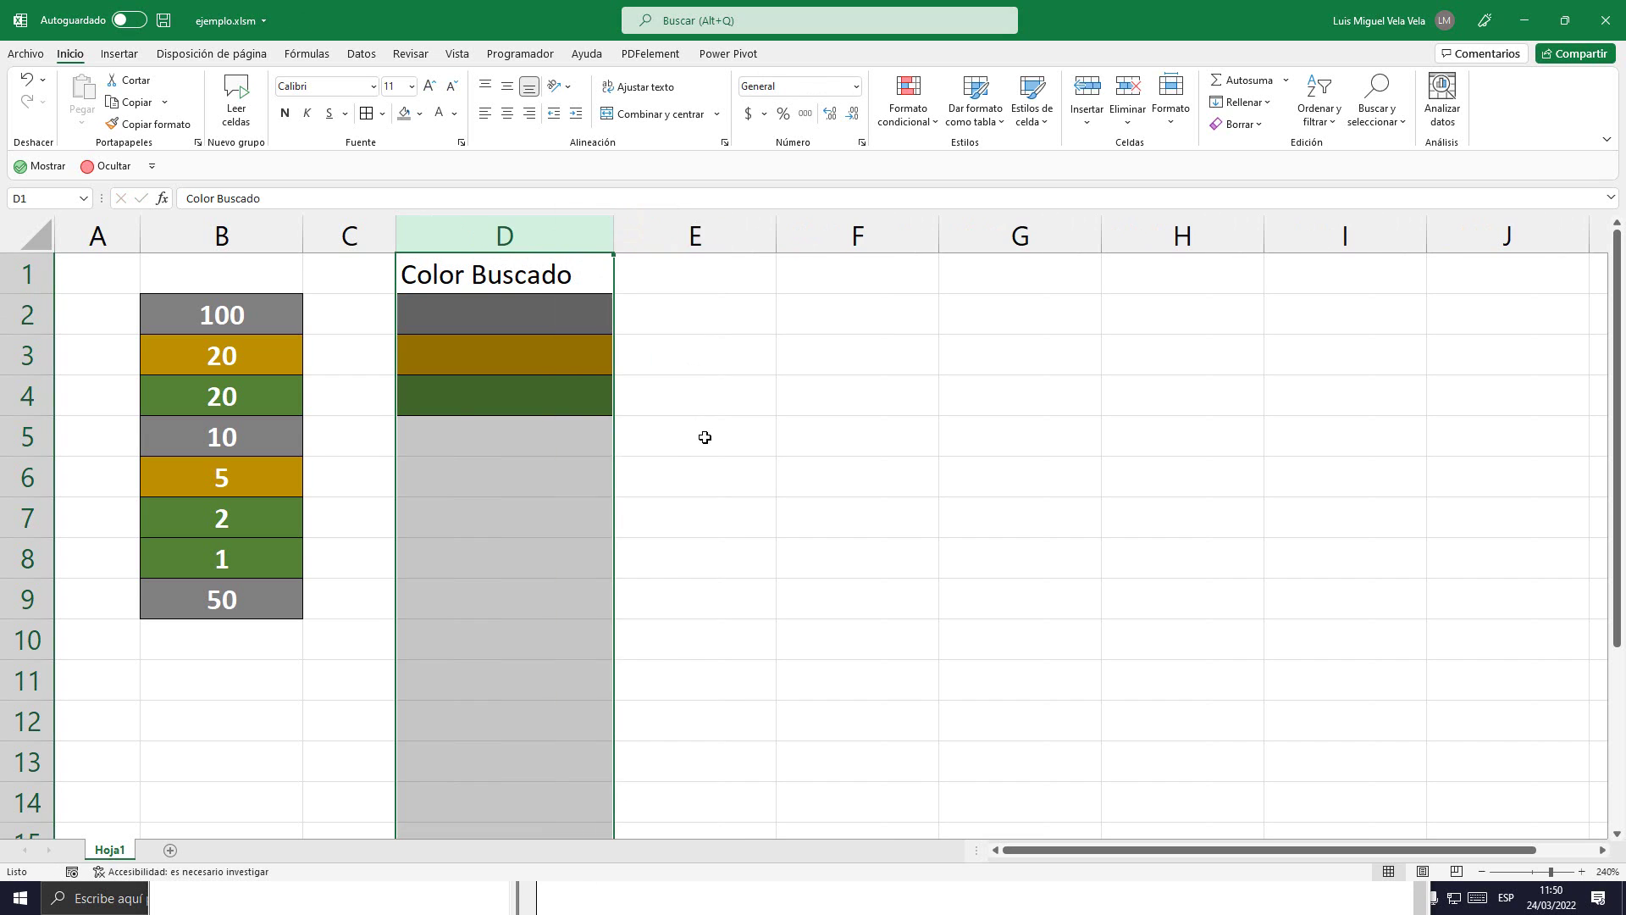
{"action": "left_click", "coordinate": [699, 435]}
{"action": "left_click", "coordinate": [518, 356]}
{"action": "left_click", "coordinate": [508, 326]}
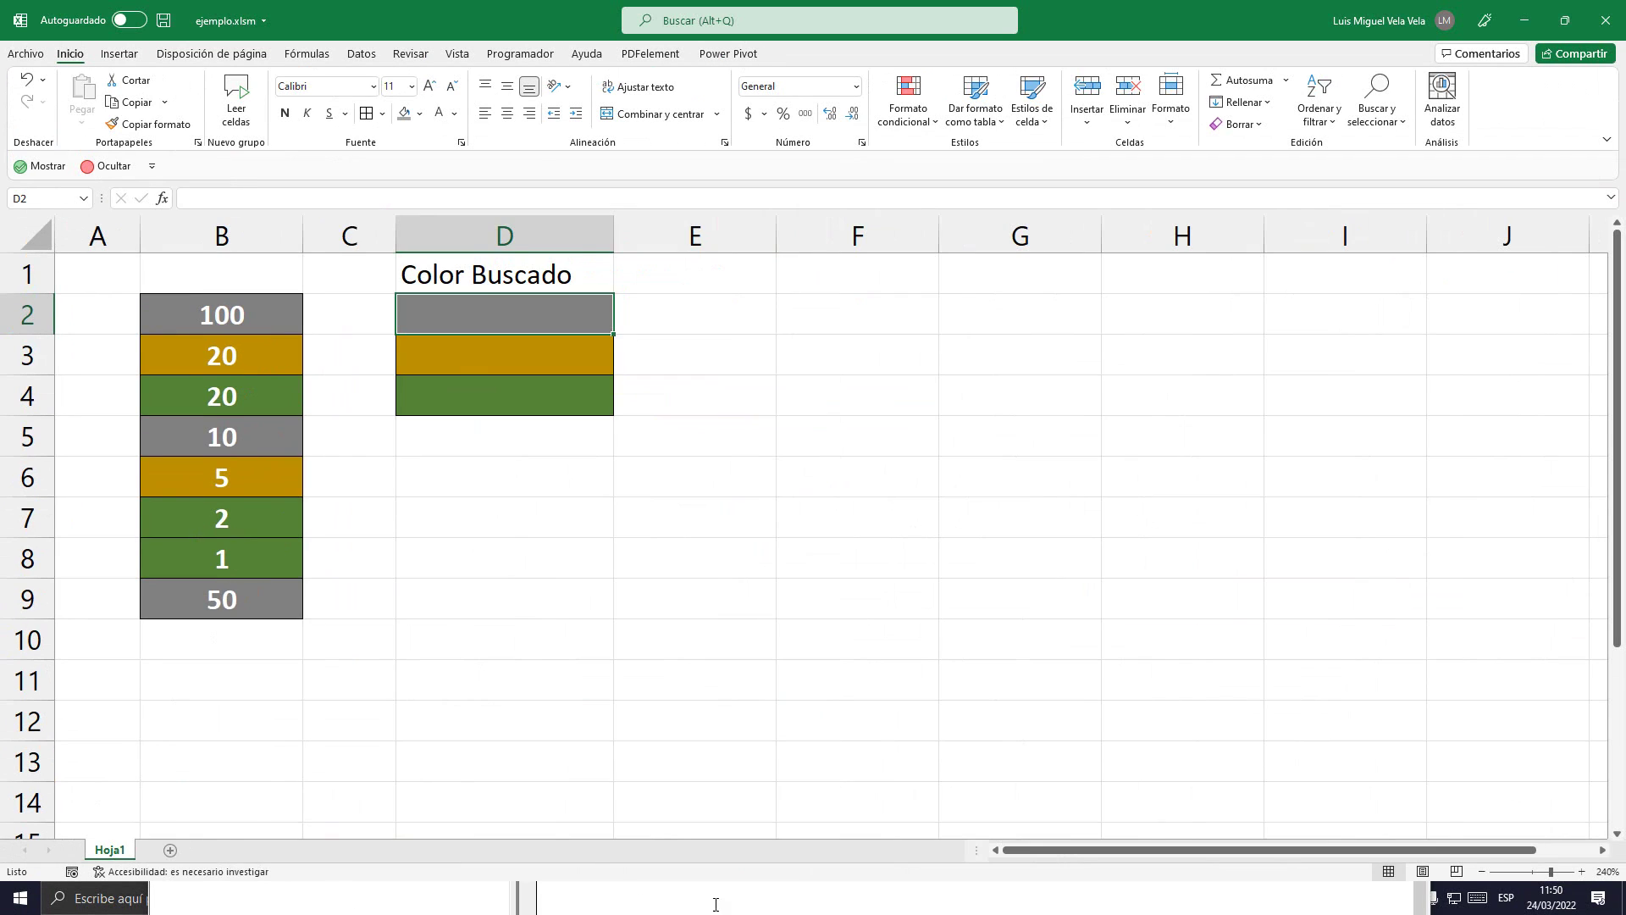
Add a second parameter, Columna As Range, to the SUMARCOLORTIOTECH header
{"action": "key", "text": "alt+F11"}
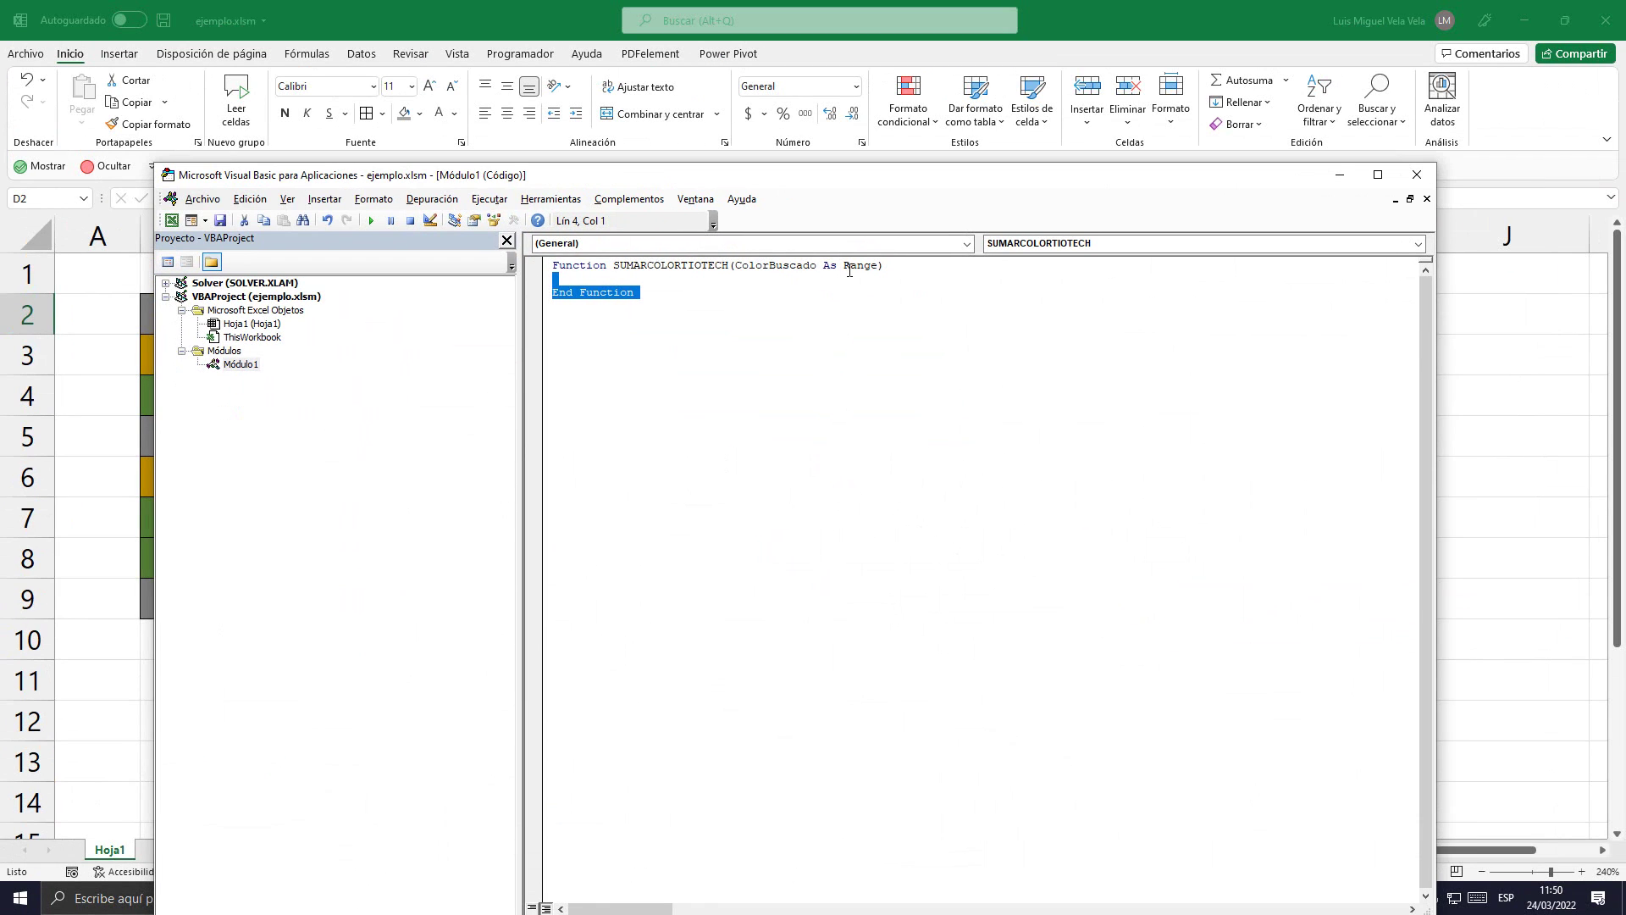
{"action": "left_click", "coordinate": [825, 271]}
{"action": "left_click", "coordinate": [881, 268]}
{"action": "type", "text": ", Column"}
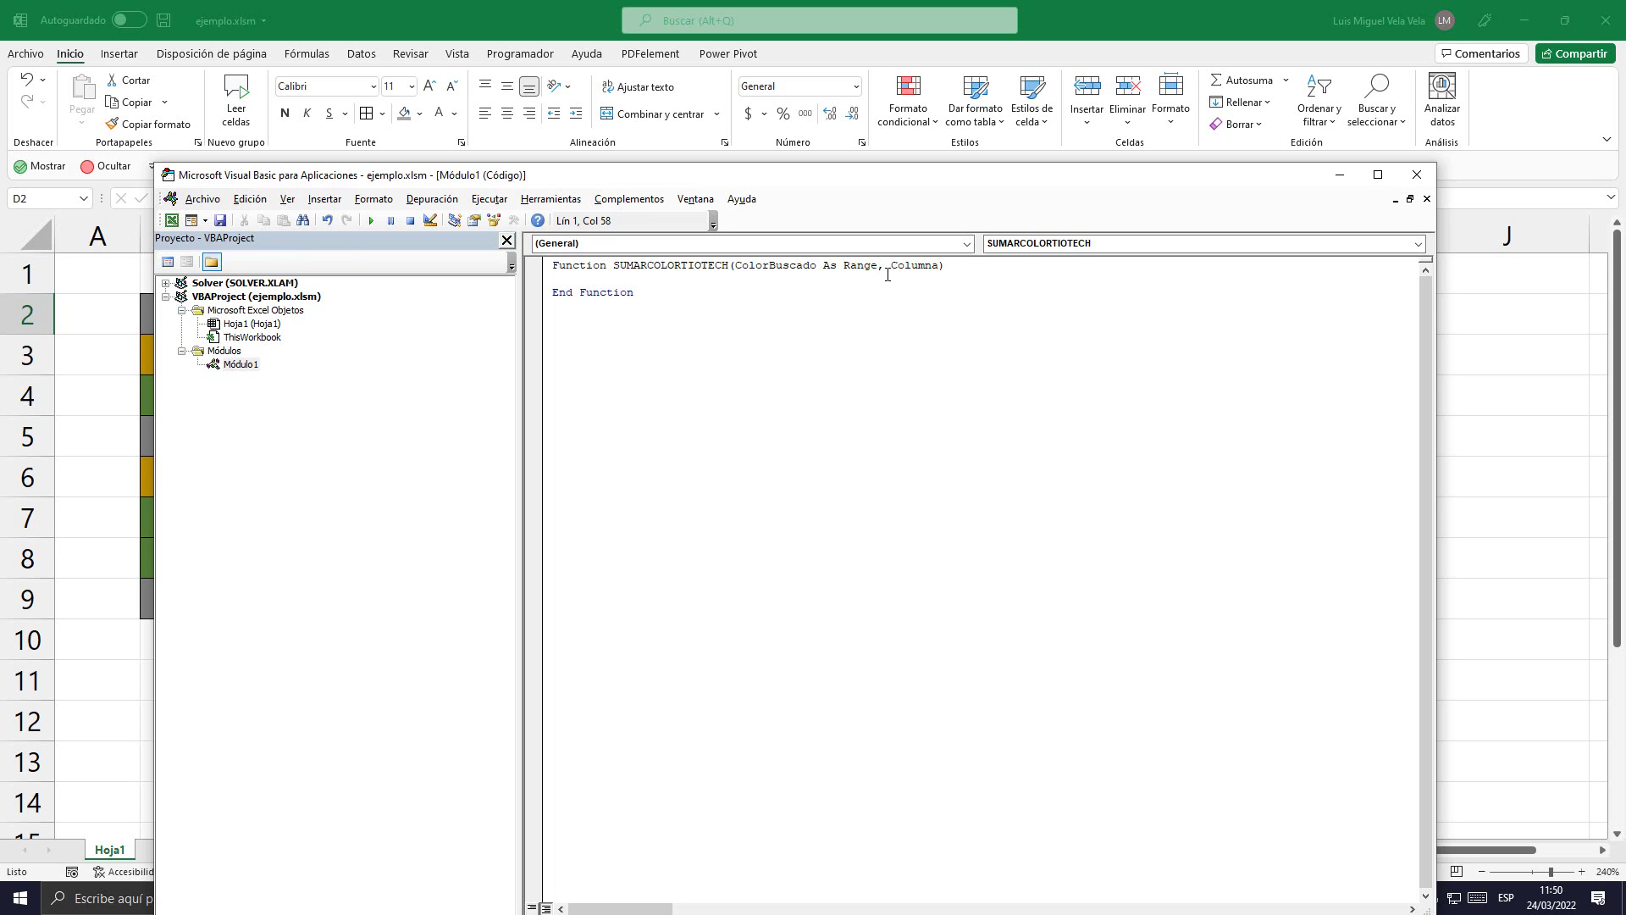
{"action": "type", "text": "as "}
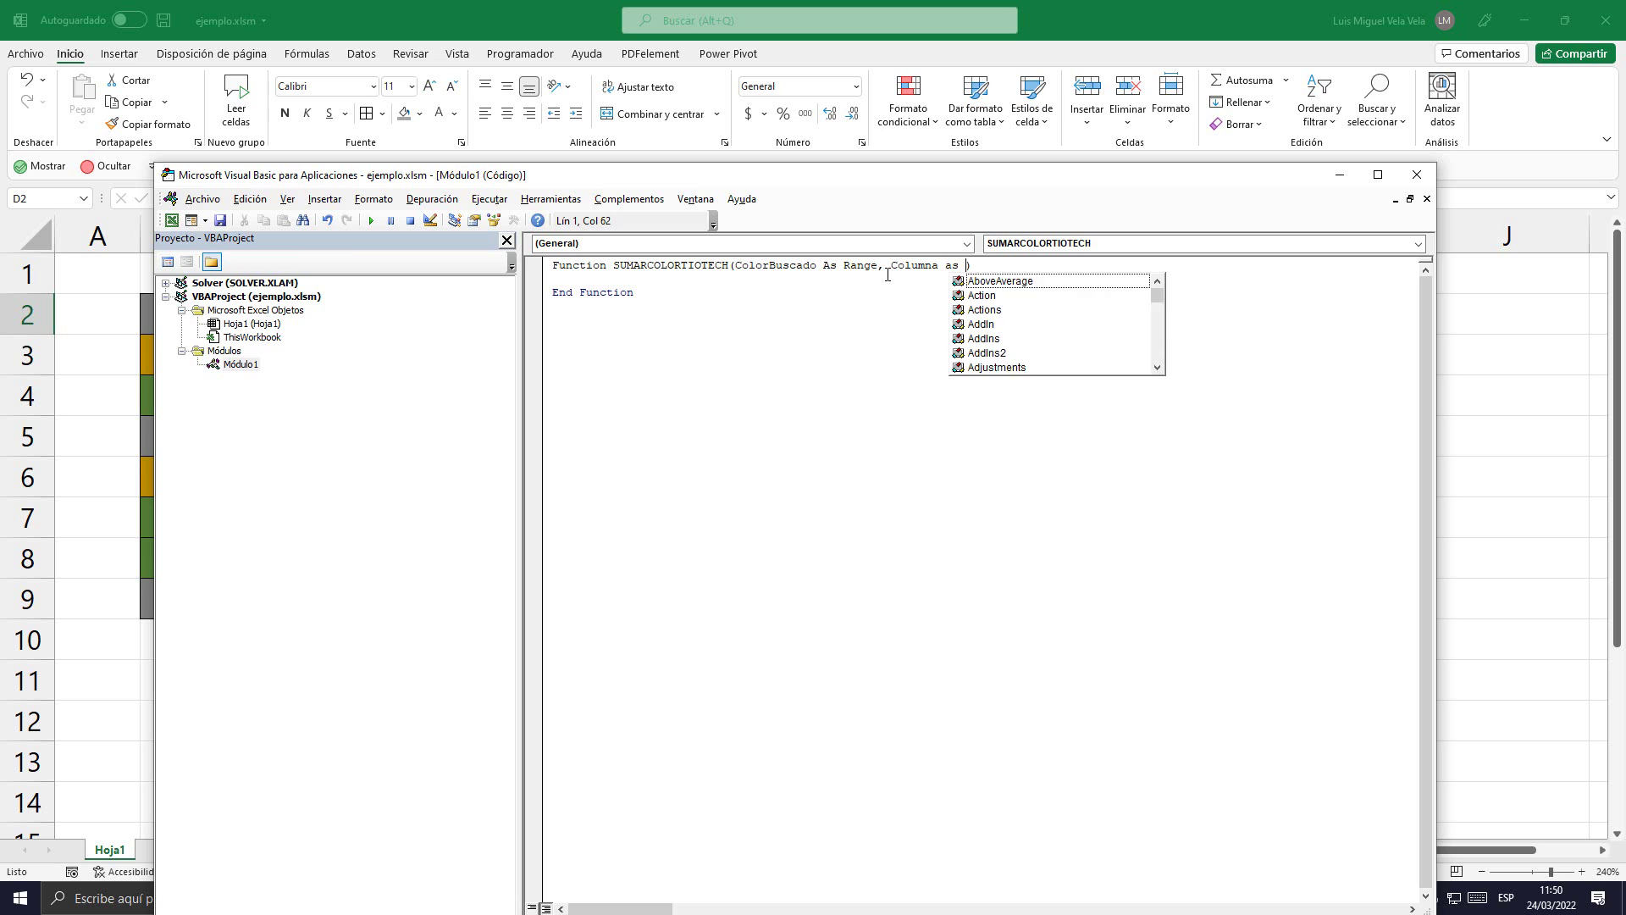
{"action": "type", "text": "Range"}
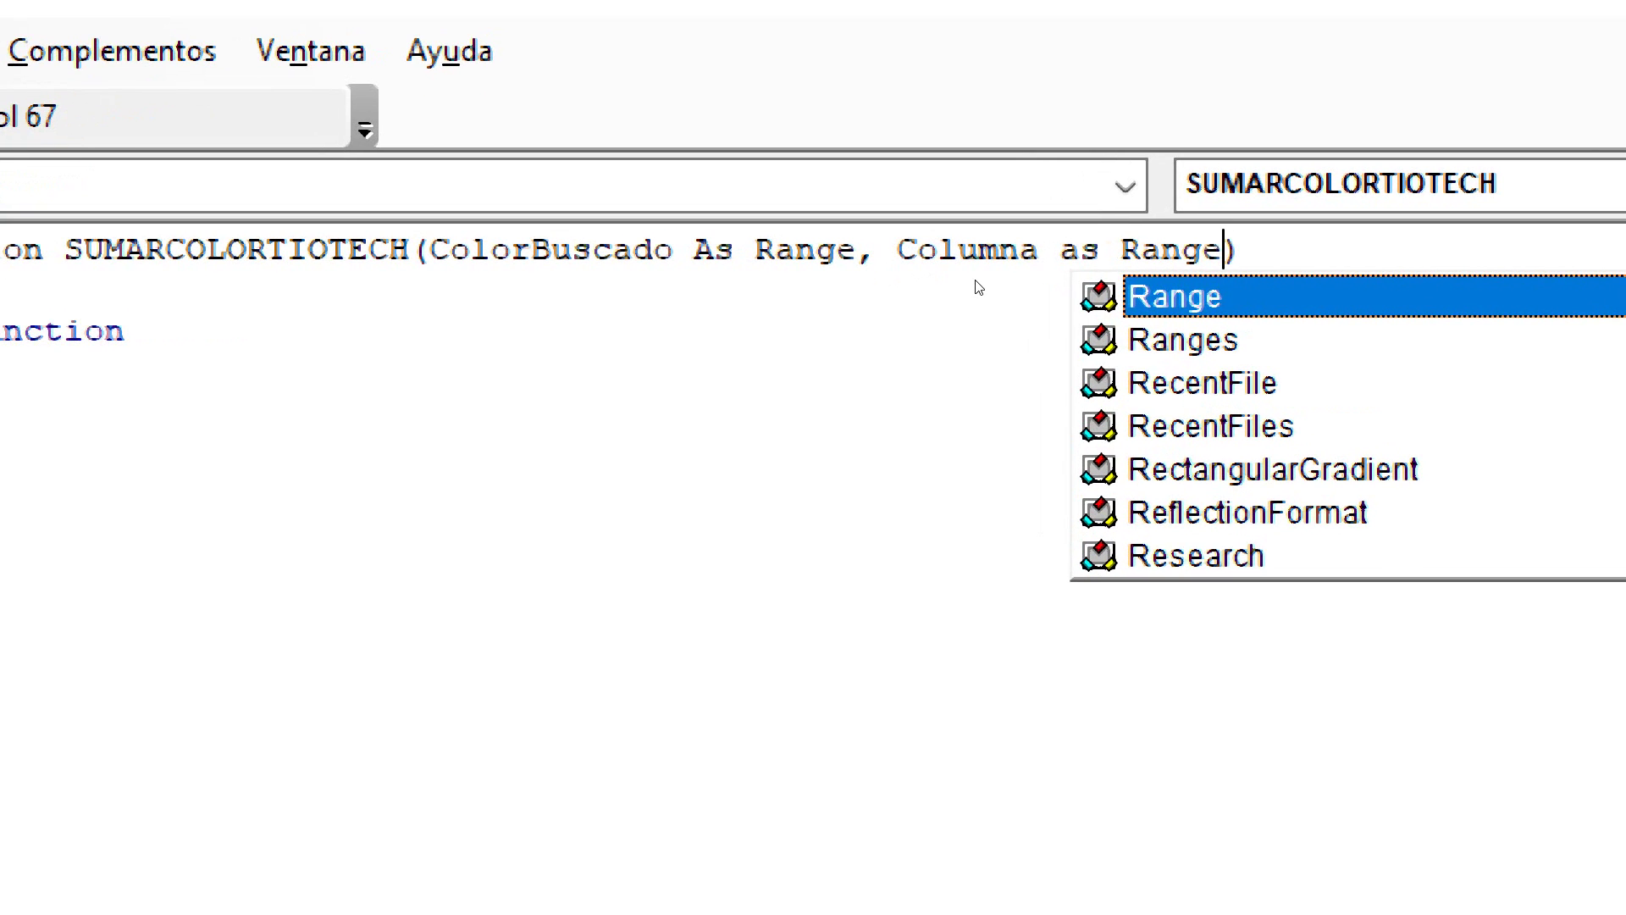
{"action": "key", "text": "Escape"}
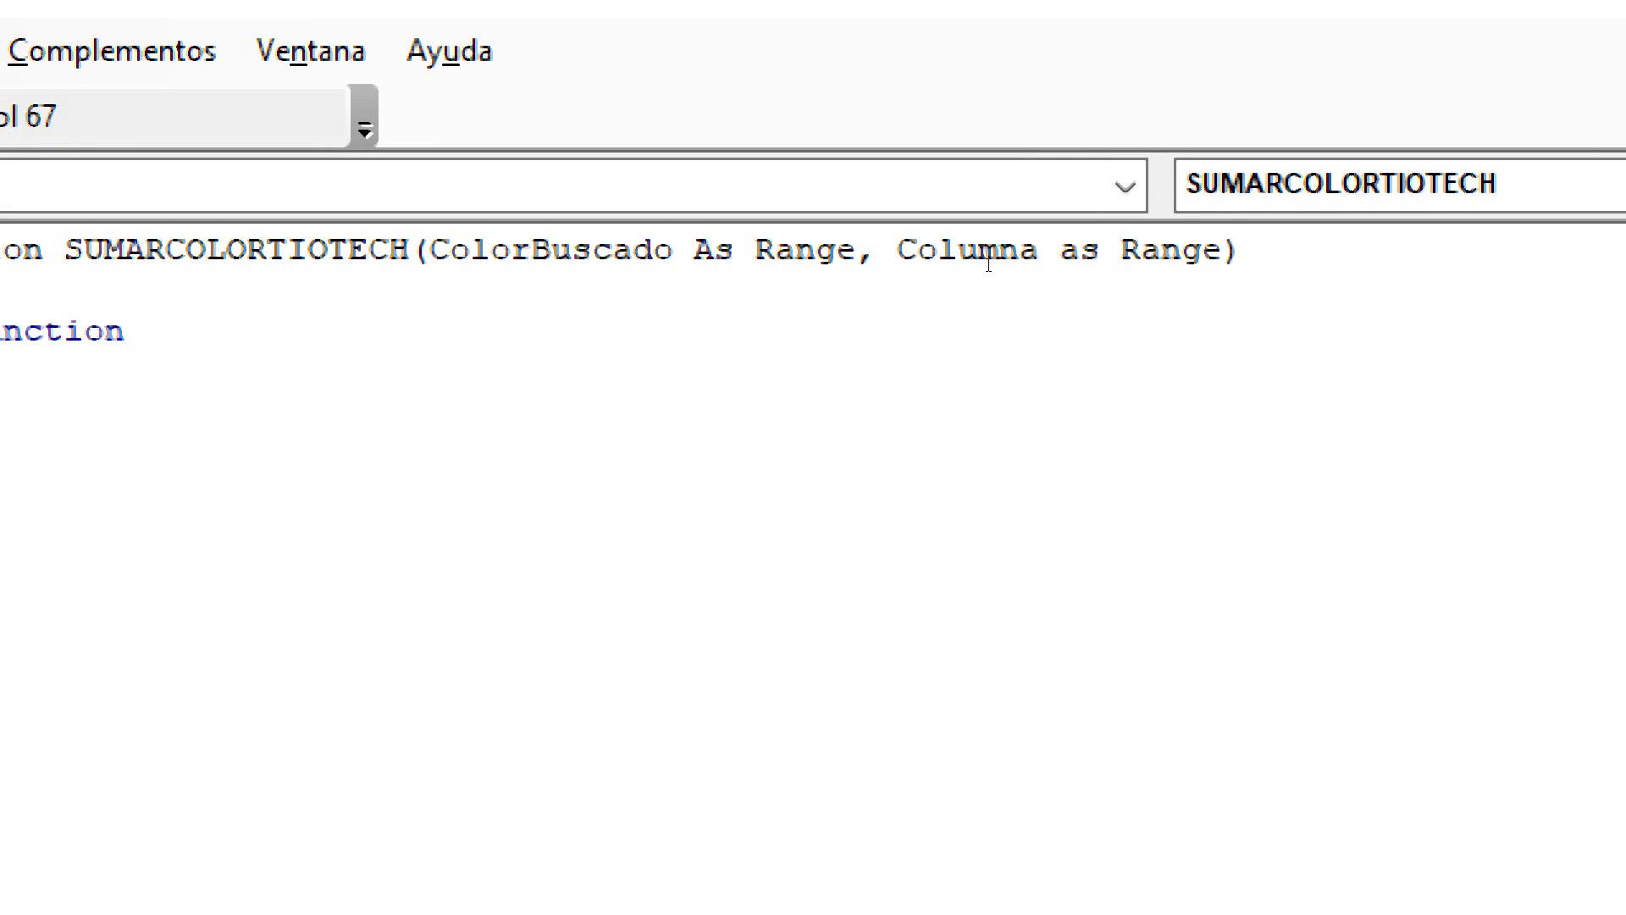
{"action": "key", "text": "shift+Left"}
{"action": "key", "text": "shift+Left"}
{"action": "key", "text": "shift+Left"}
{"action": "key", "text": "shift+Left"}
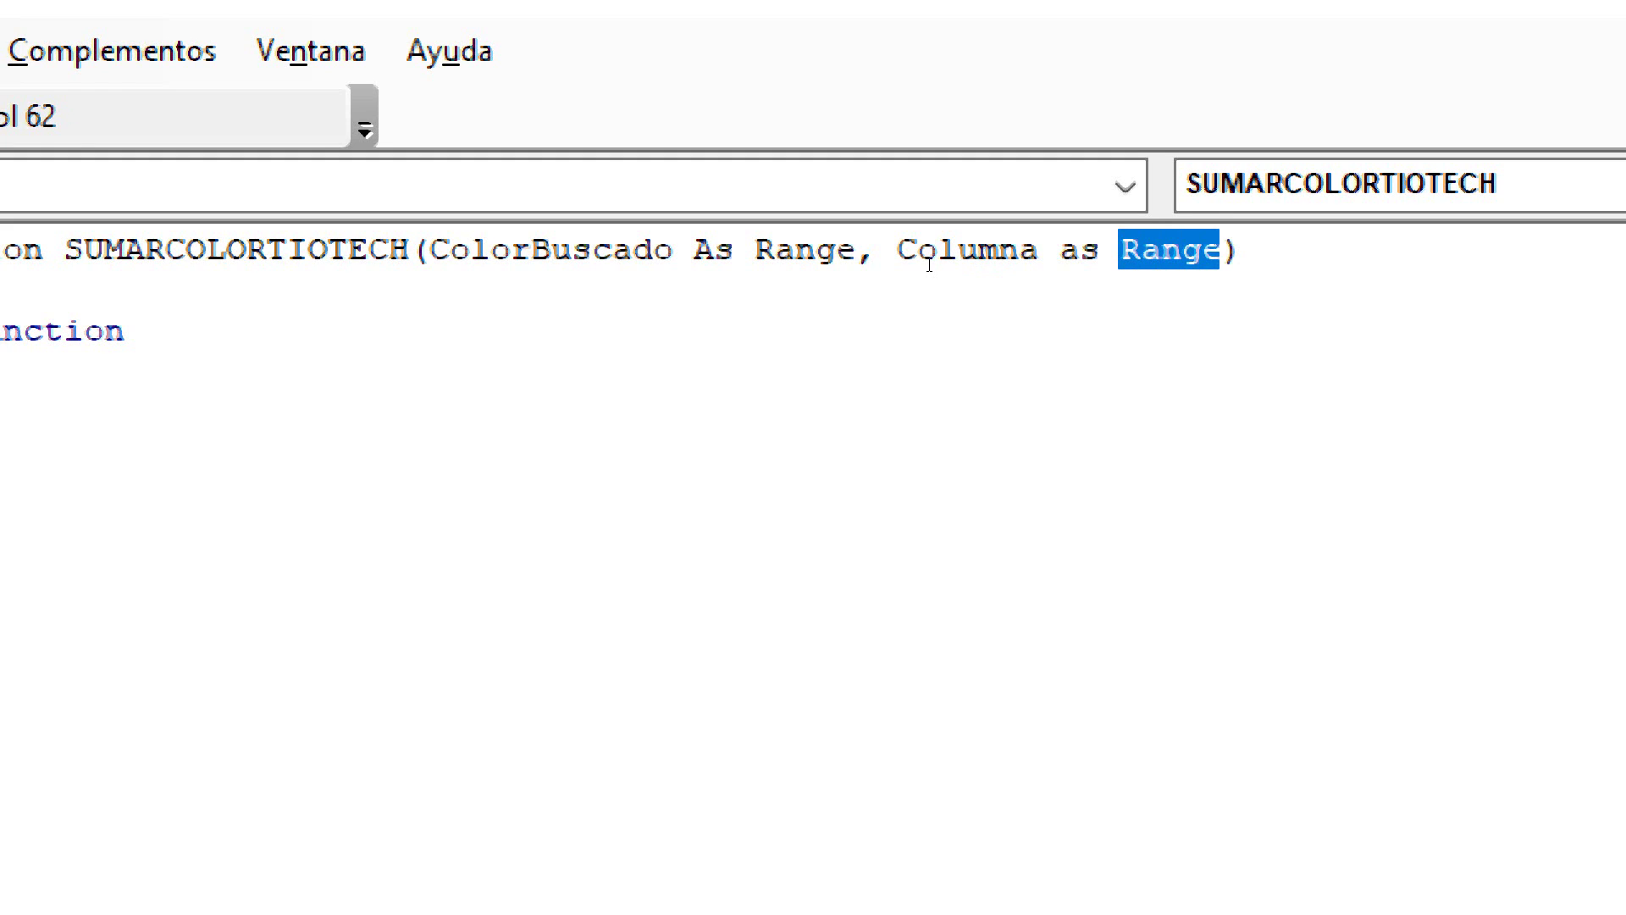
{"action": "key", "text": "Left"}
{"action": "key", "text": "Left"}
{"action": "key", "text": "Left"}
{"action": "key", "text": "shift+Left"}
{"action": "key", "text": "shift+Left"}
{"action": "key", "text": "shift+Left"}
{"action": "key", "text": "shift+Left"}
{"action": "key", "text": "shift+Left"}
{"action": "key", "text": "shift+Left"}
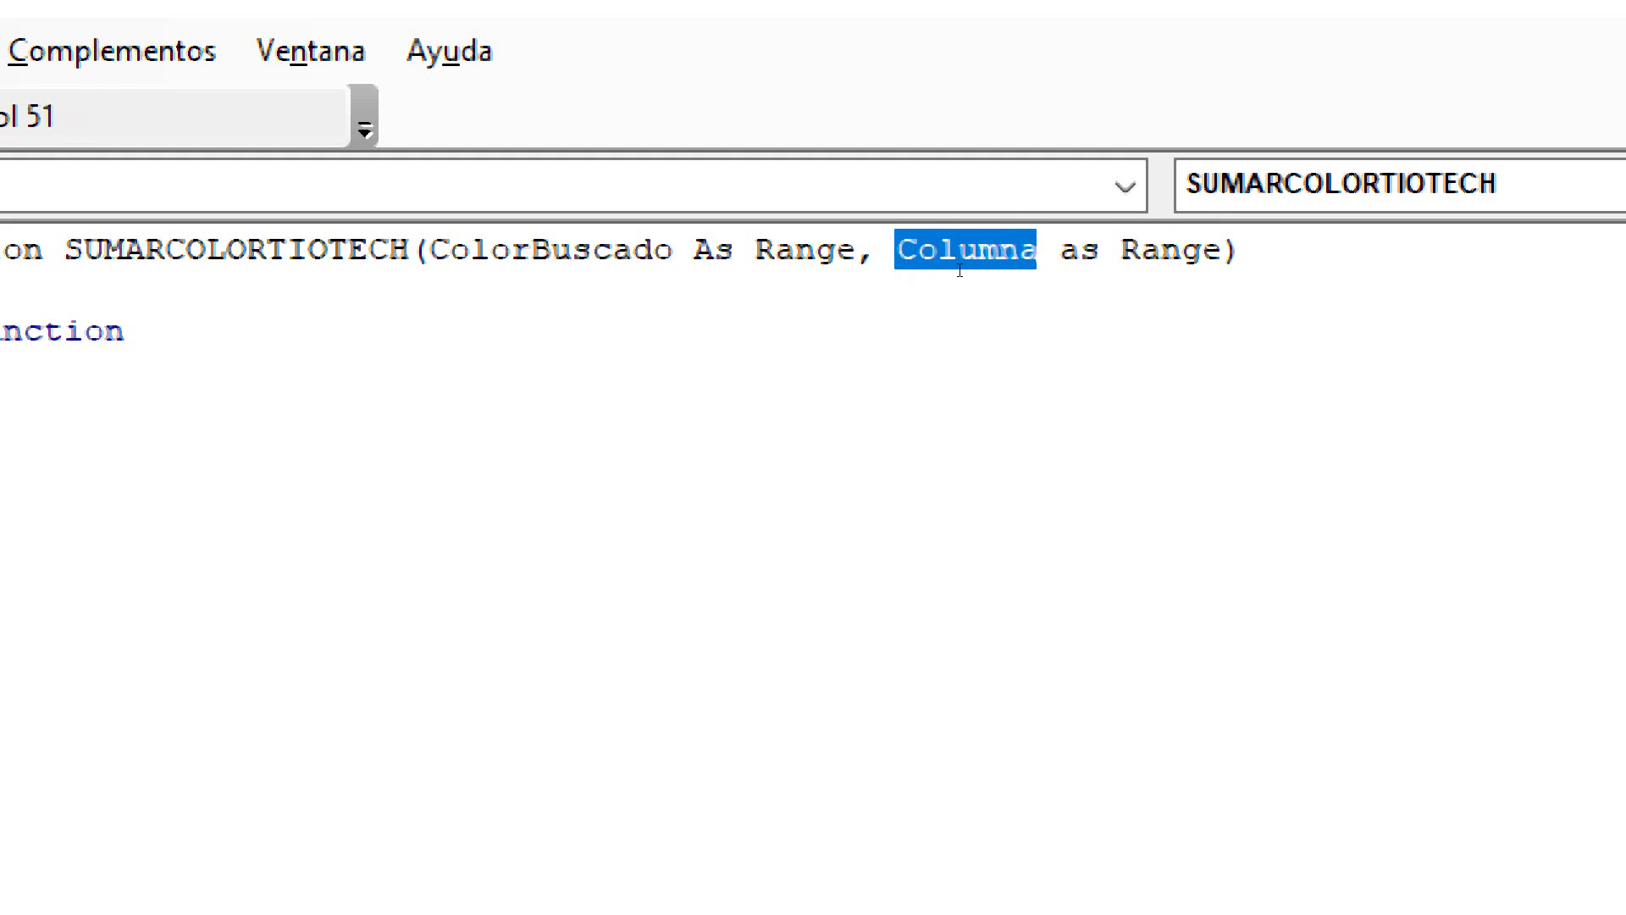
{"action": "key", "text": "alt+F11"}
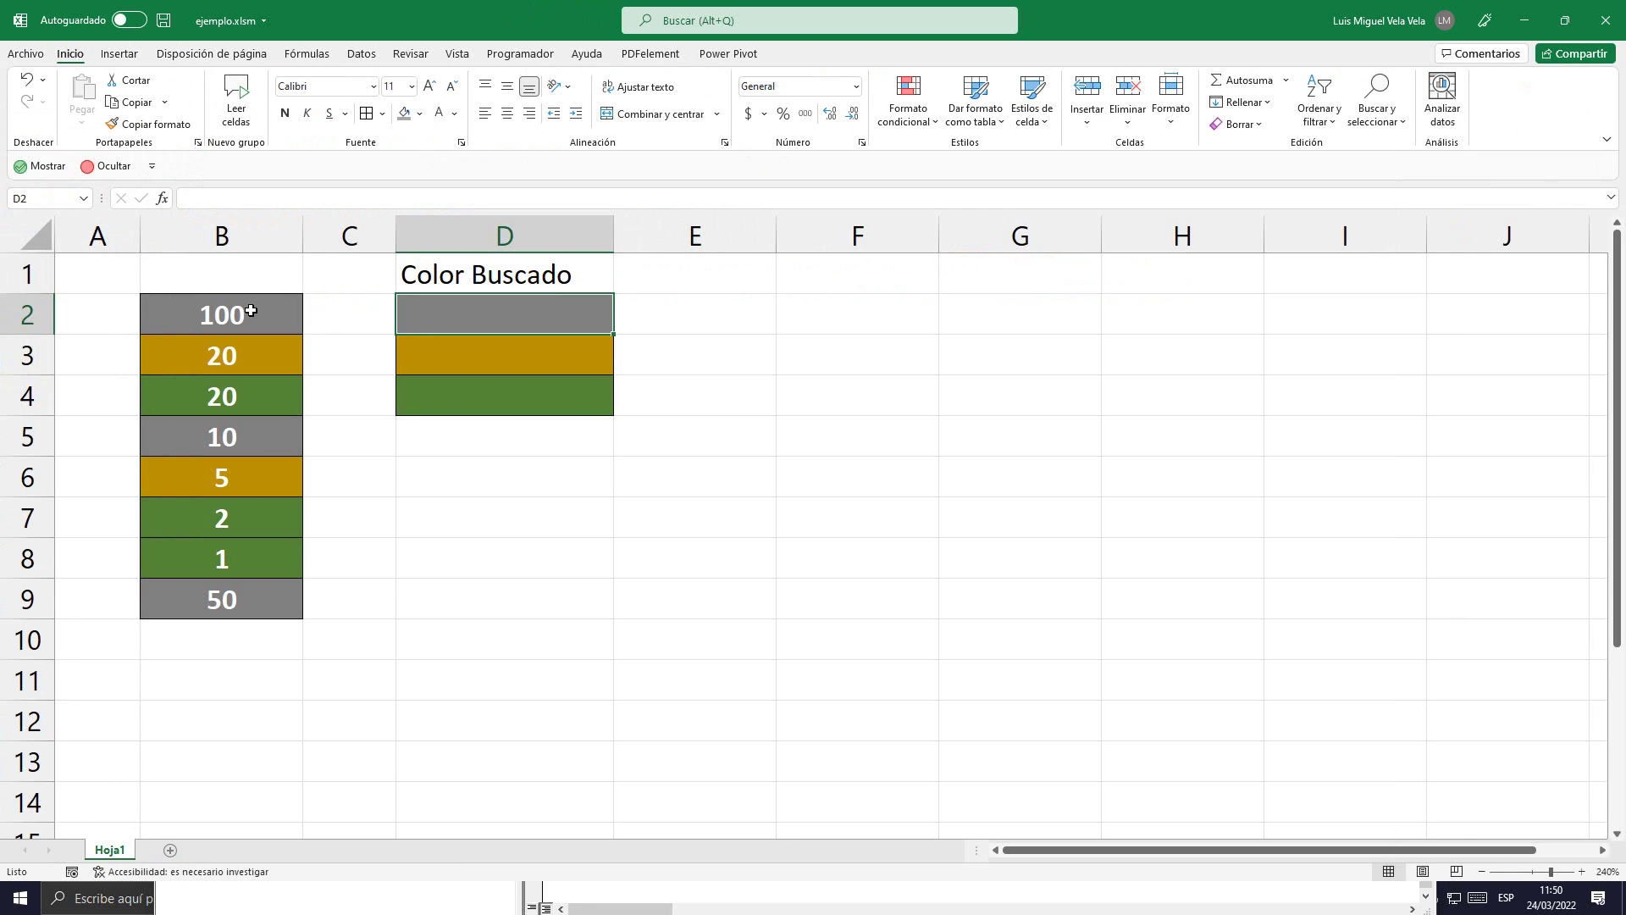
Enter the heading 'Columna' in B1 above the coloured numbers
{"action": "left_click_drag", "start_coordinate": [251, 311], "coordinate": [224, 597]}
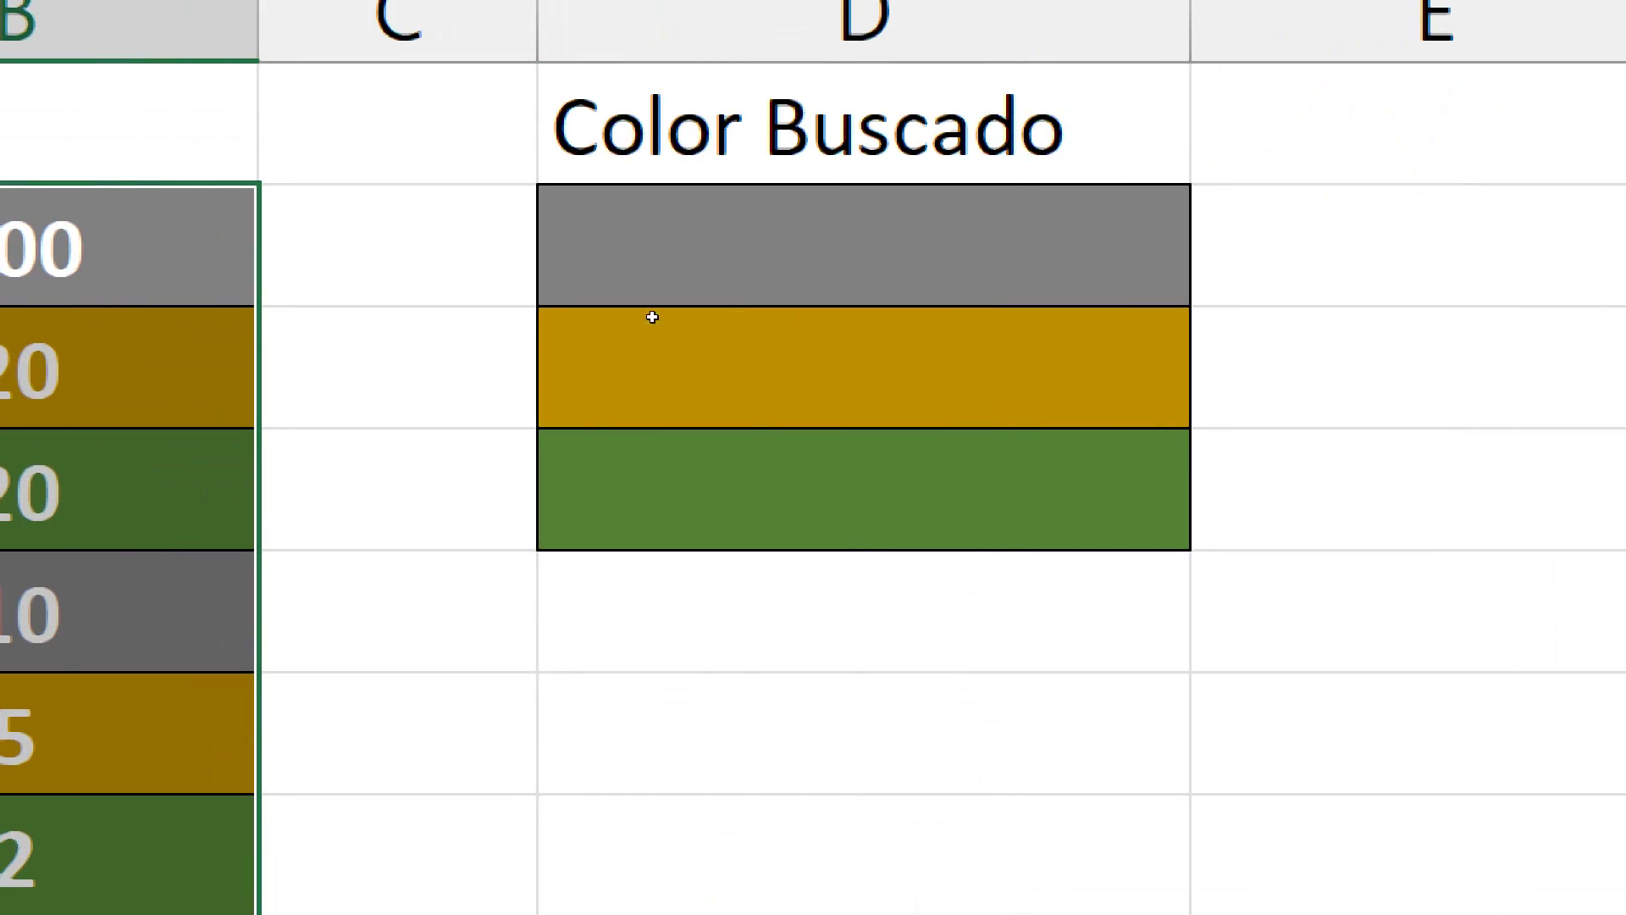
{"action": "key", "text": "Right"}
{"action": "key", "text": "Right"}
{"action": "key", "text": "Up"}
{"action": "key", "text": "Left"}
{"action": "key", "text": "Left"}
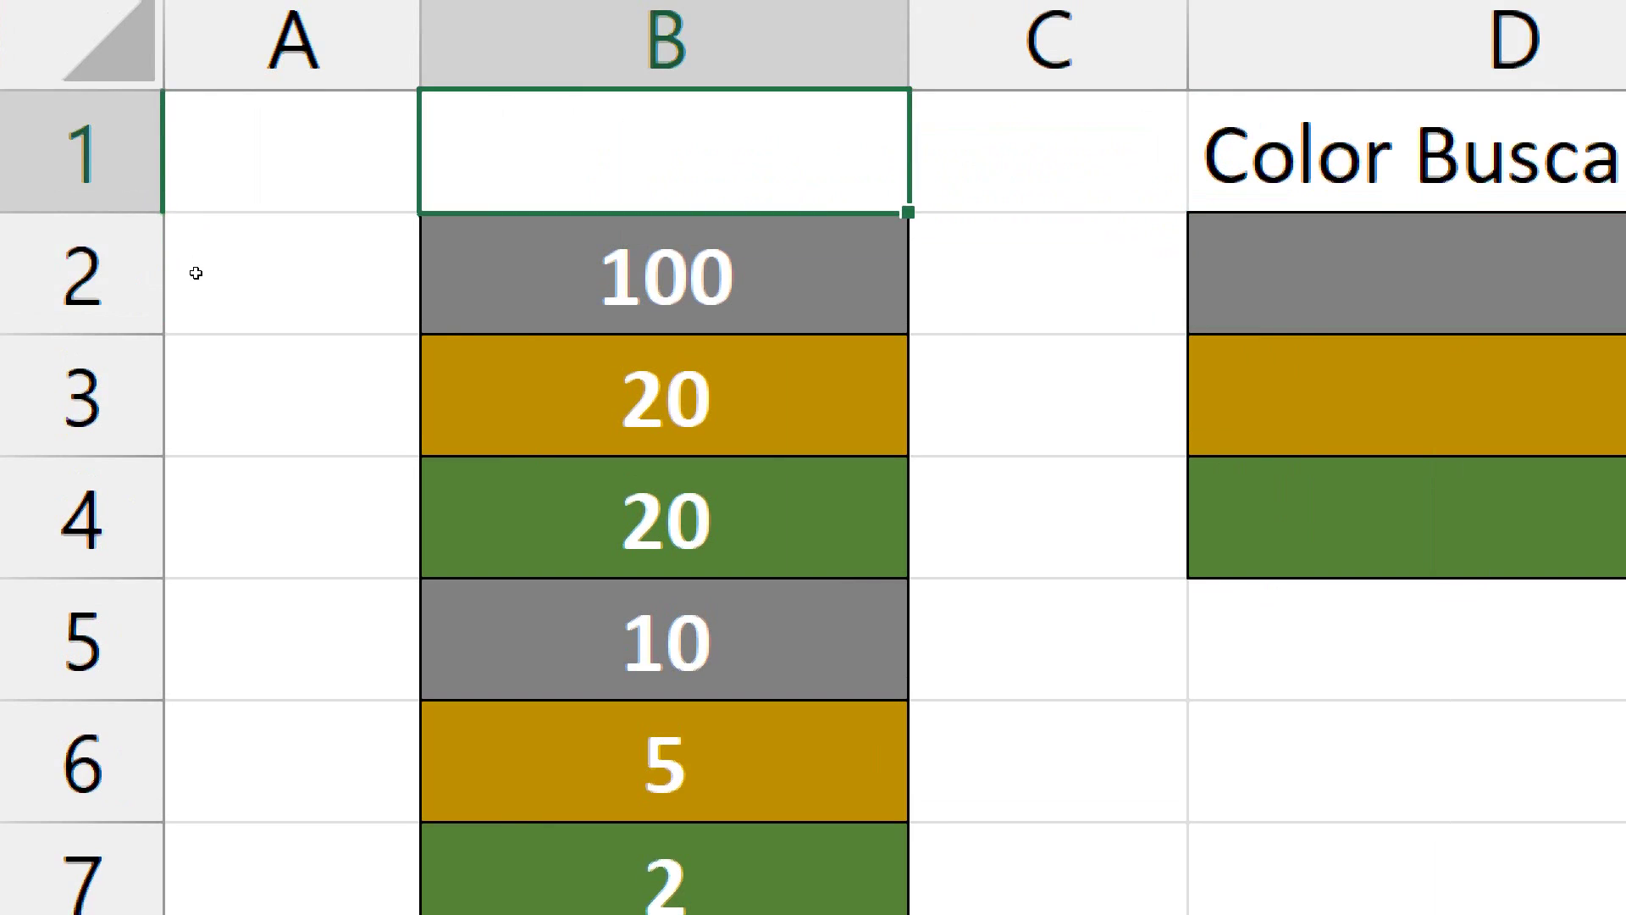
{"action": "type", "text": "Columna"}
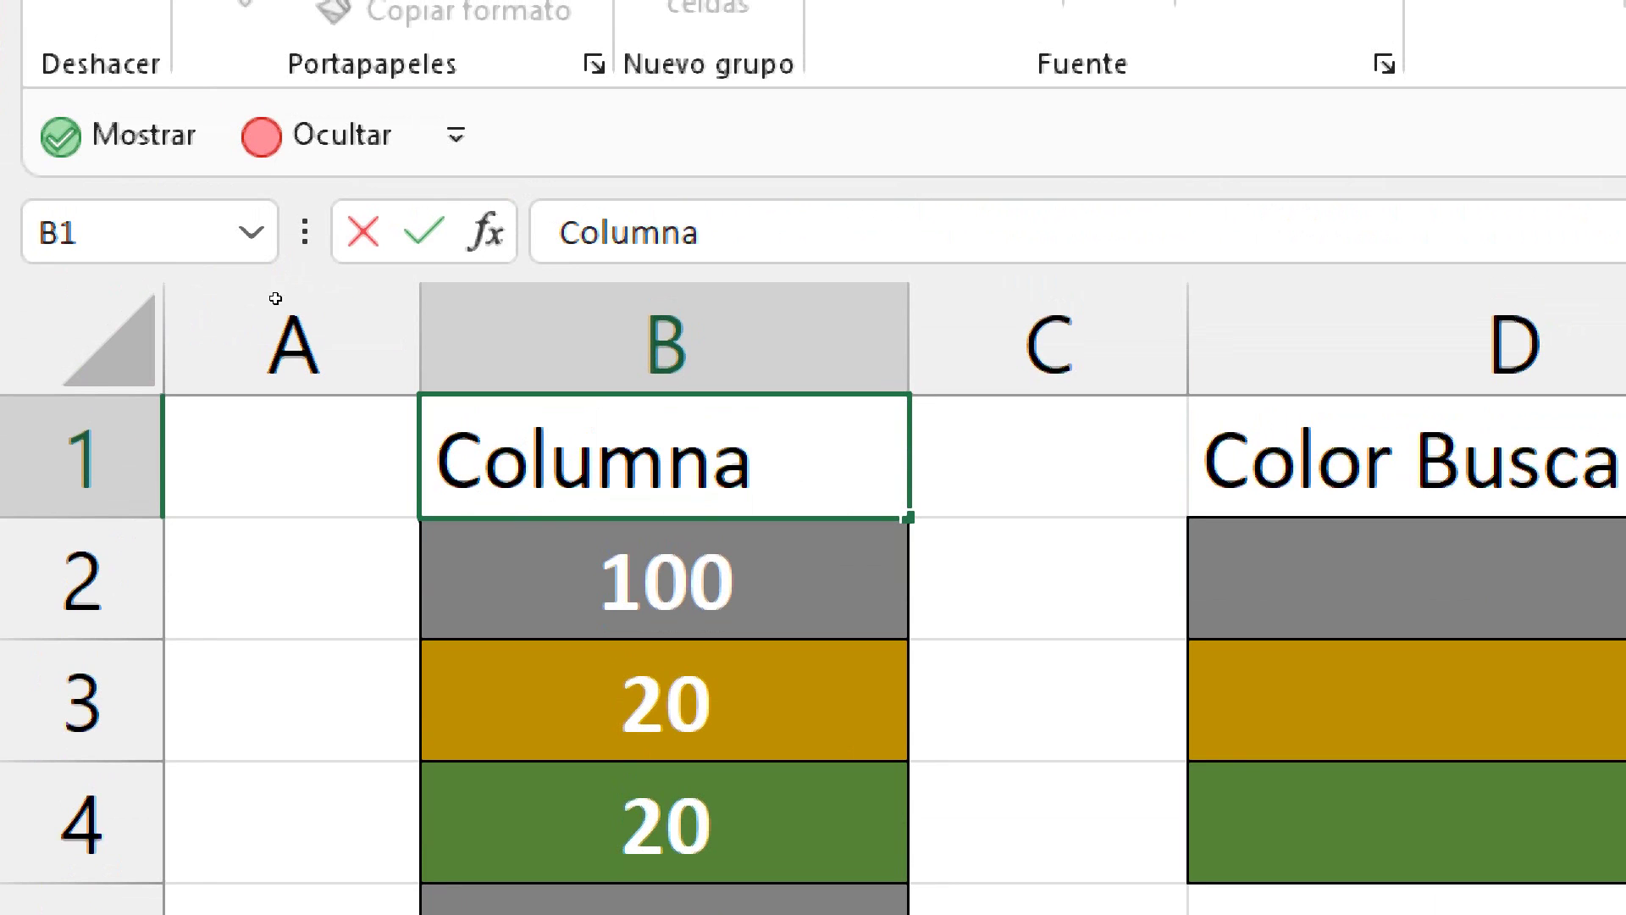
{"action": "key", "text": "Return"}
{"action": "key", "text": "Right"}
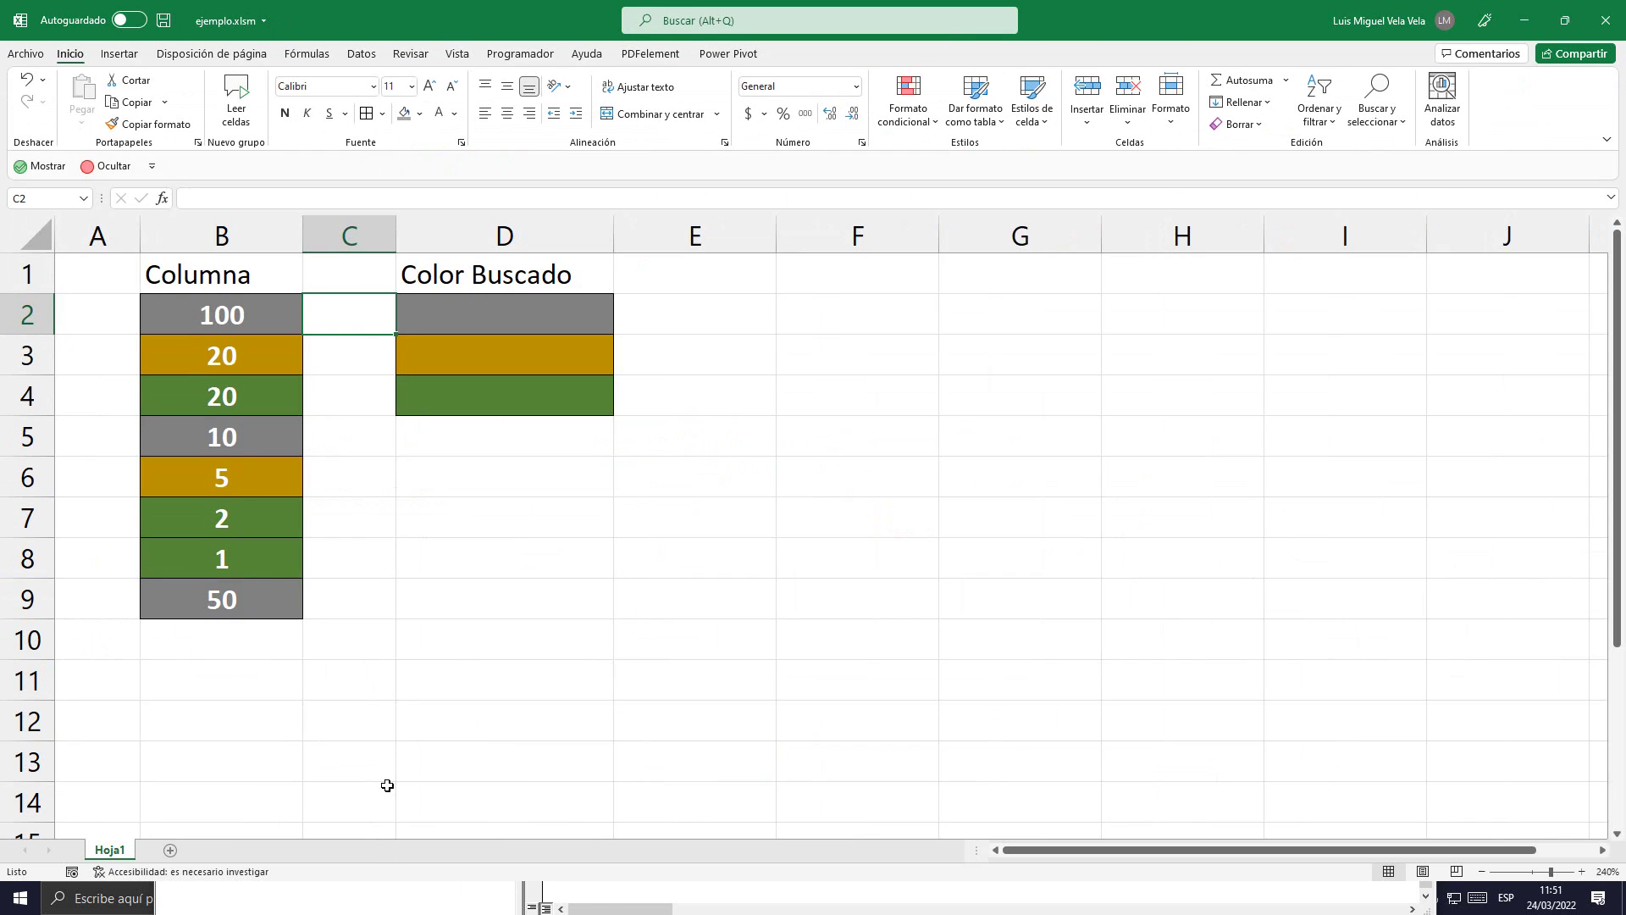
Save the macro-enabled workbook from the VBA editor toolbar
{"action": "left_click", "coordinate": [606, 895]}
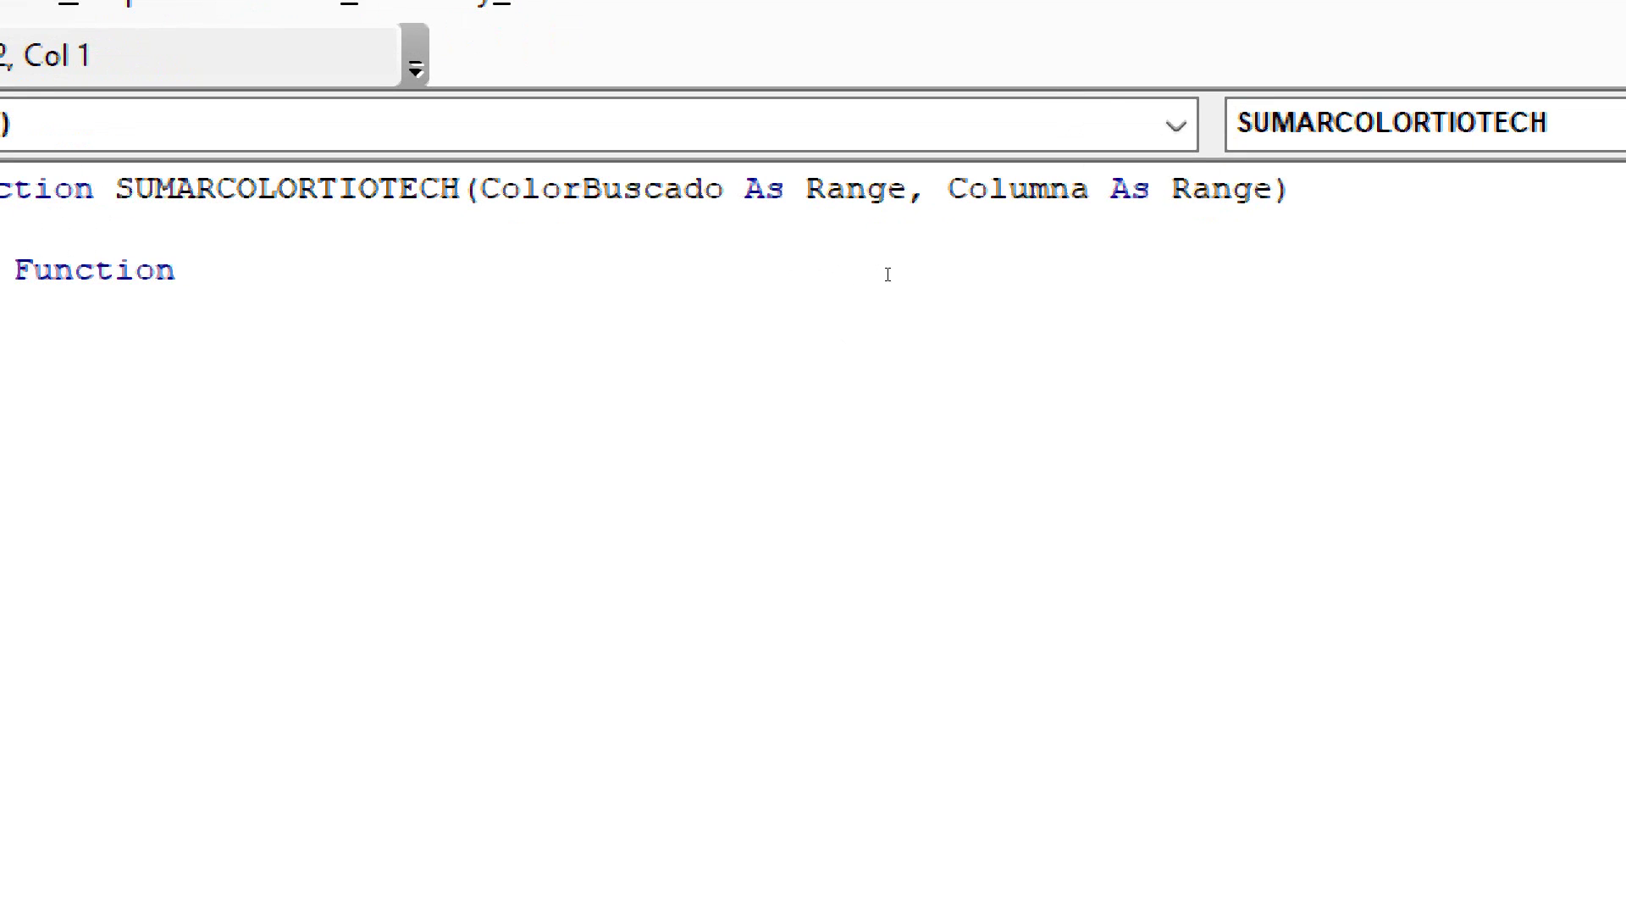
{"action": "left_click_drag", "start_coordinate": [905, 188], "coordinate": [710, 188]}
{"action": "left_click_drag", "start_coordinate": [1283, 442], "coordinate": [956, 442]}
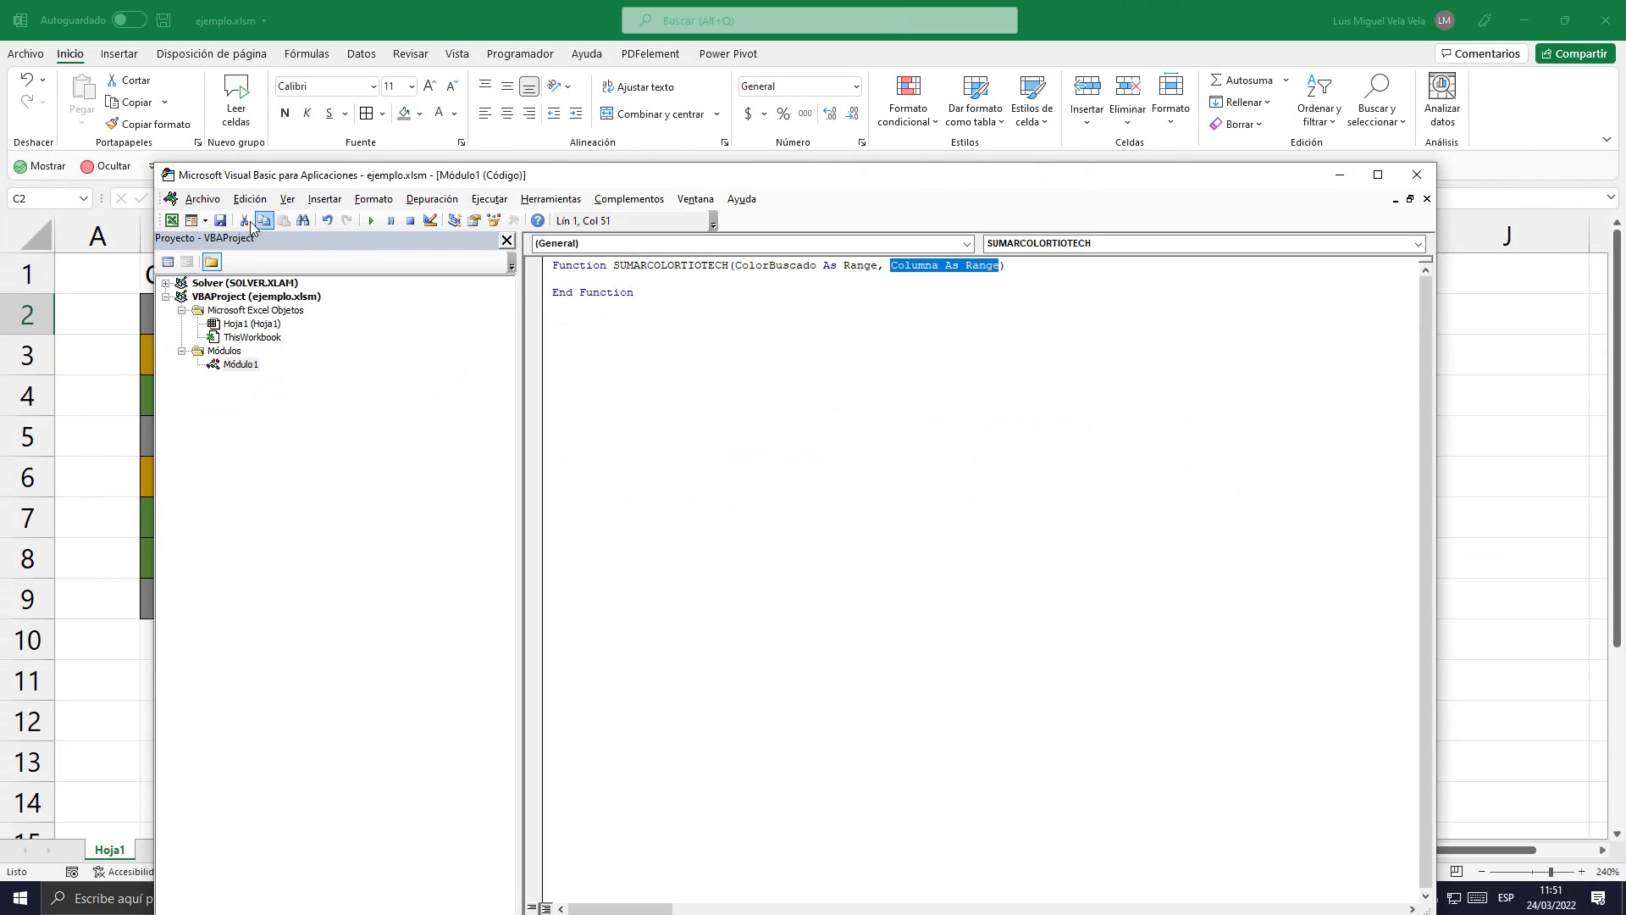
{"action": "left_click", "coordinate": [219, 220]}
{"action": "key", "text": "alt+F11"}
{"action": "left_click", "coordinate": [476, 318]}
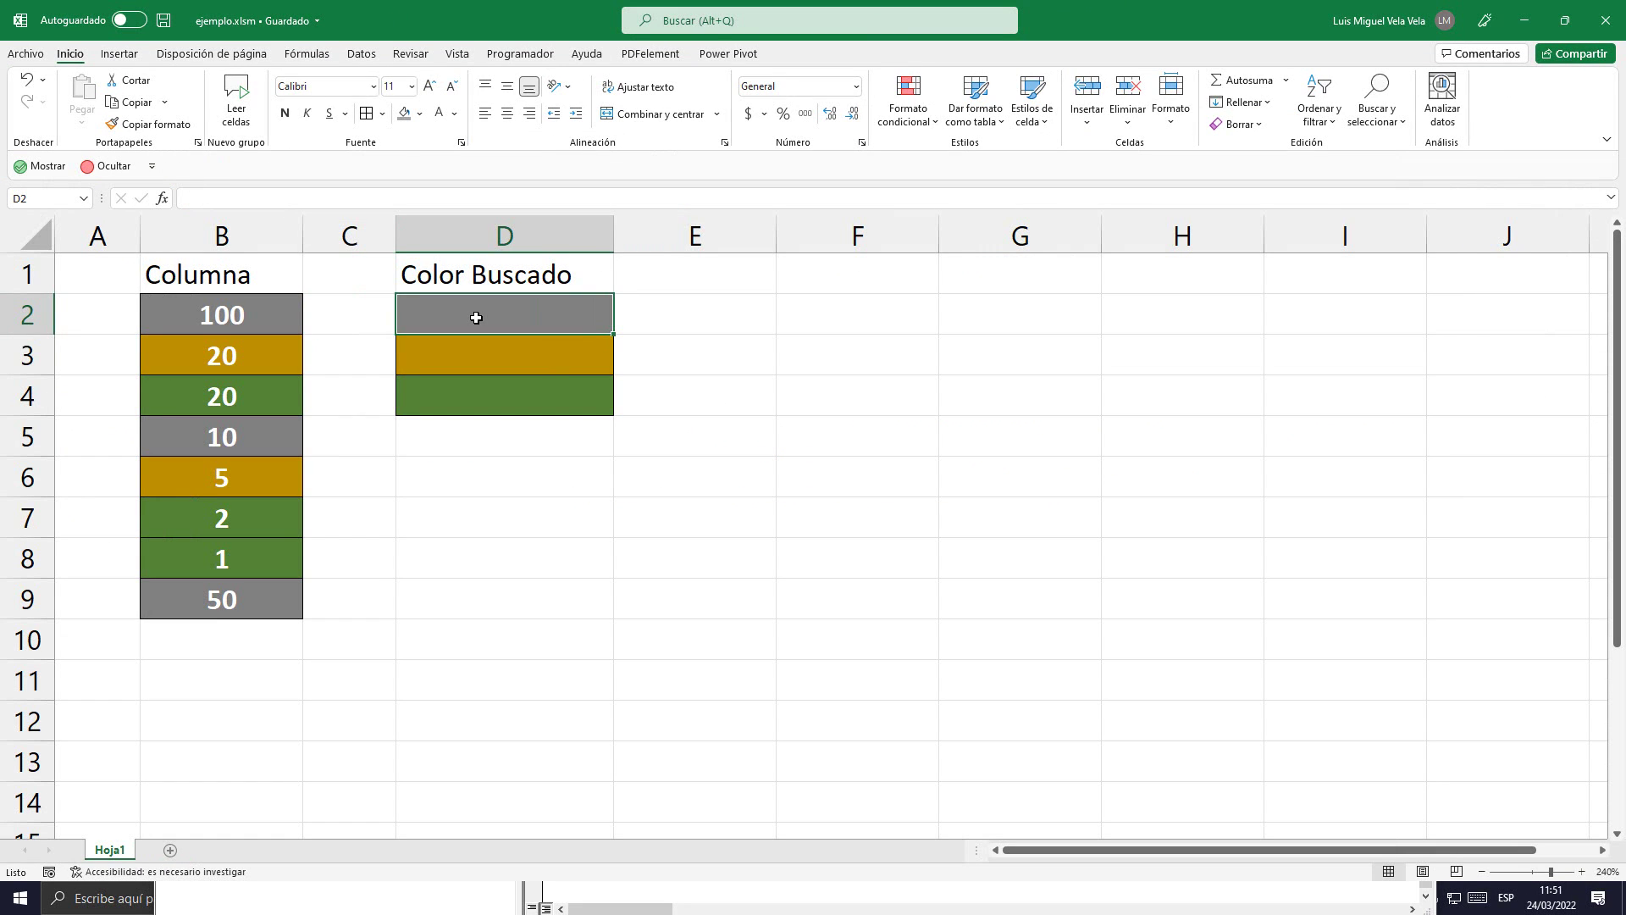
Test =SUMARCOLORTIOTECH autocomplete in D2, then cancel the unfinished formula
{"action": "type", "text": "="}
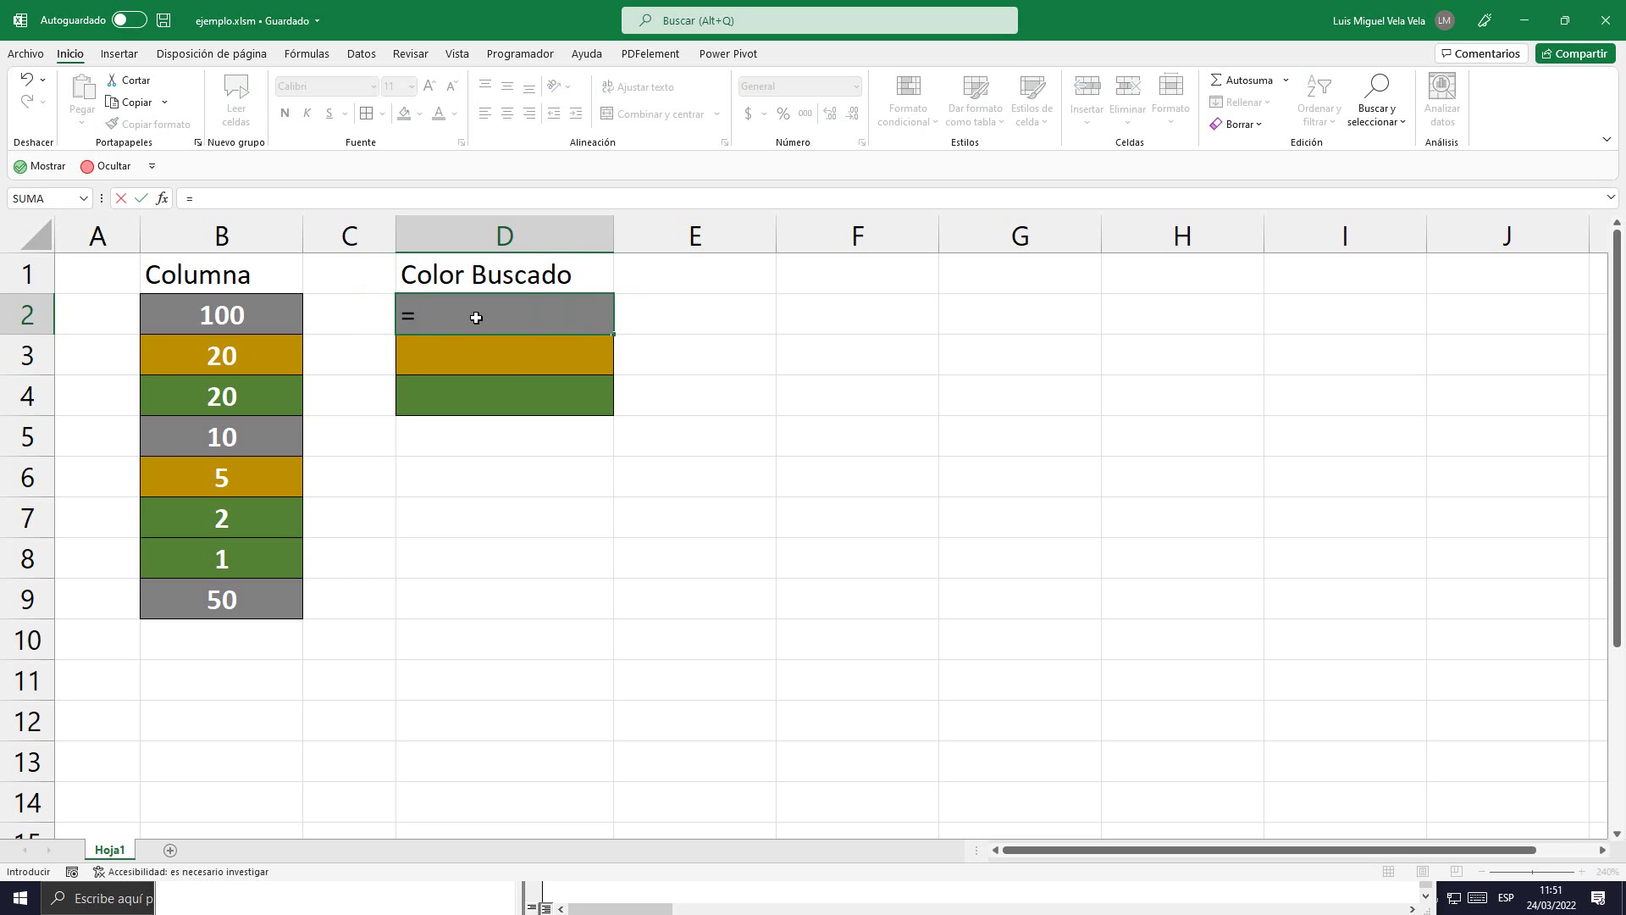
{"action": "type", "text": "SUMAR"}
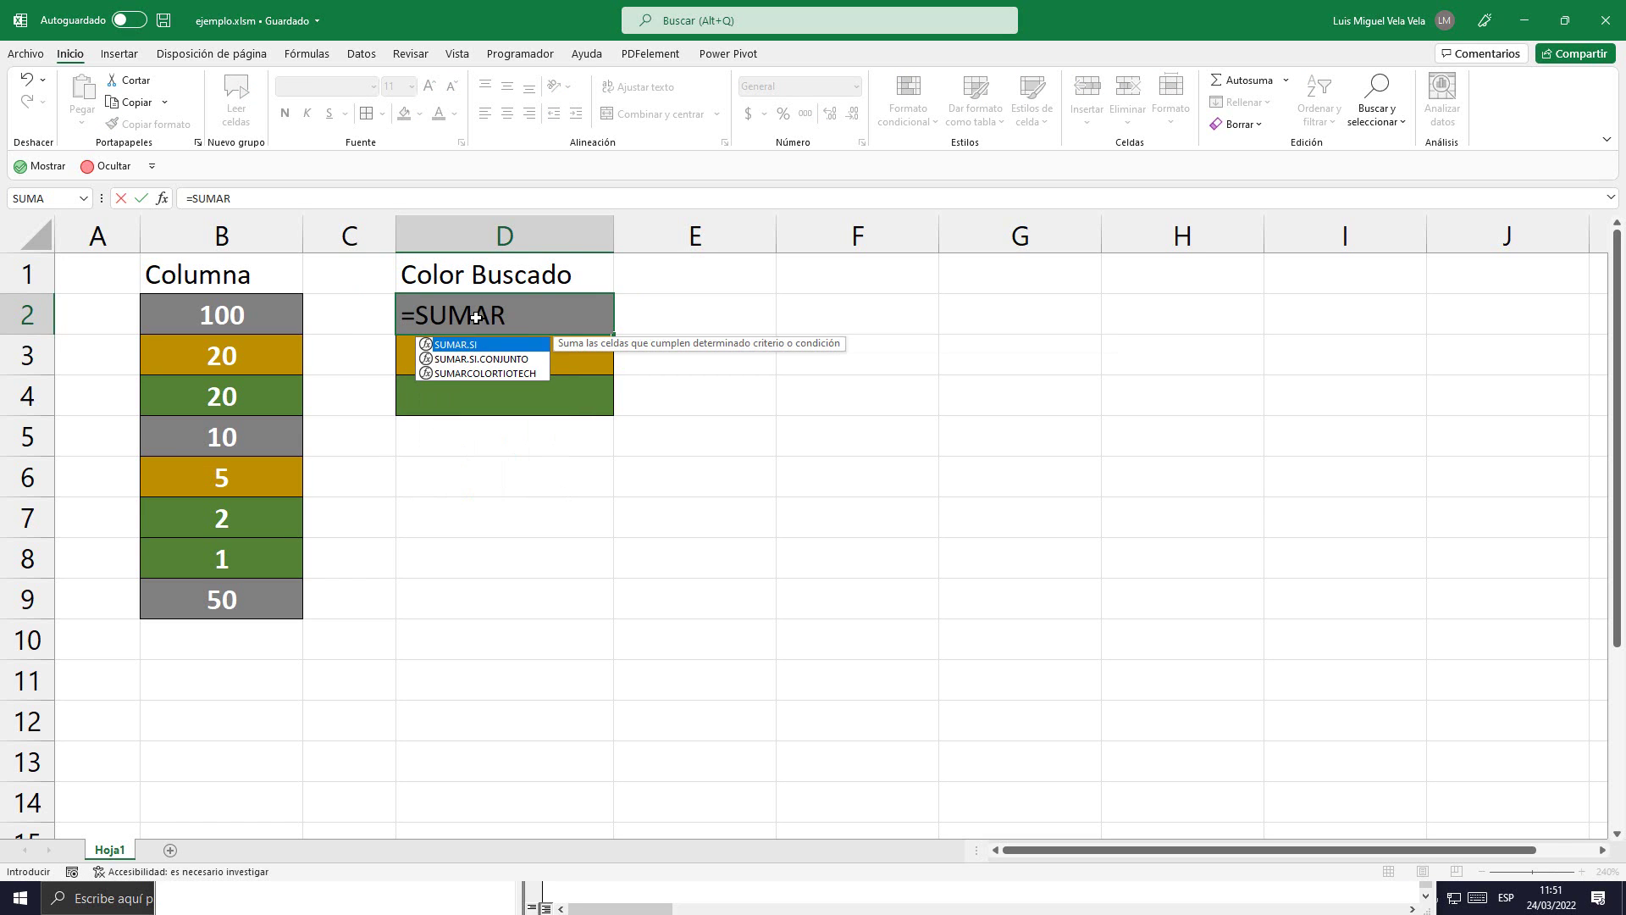
{"action": "key", "text": "BackSpace"}
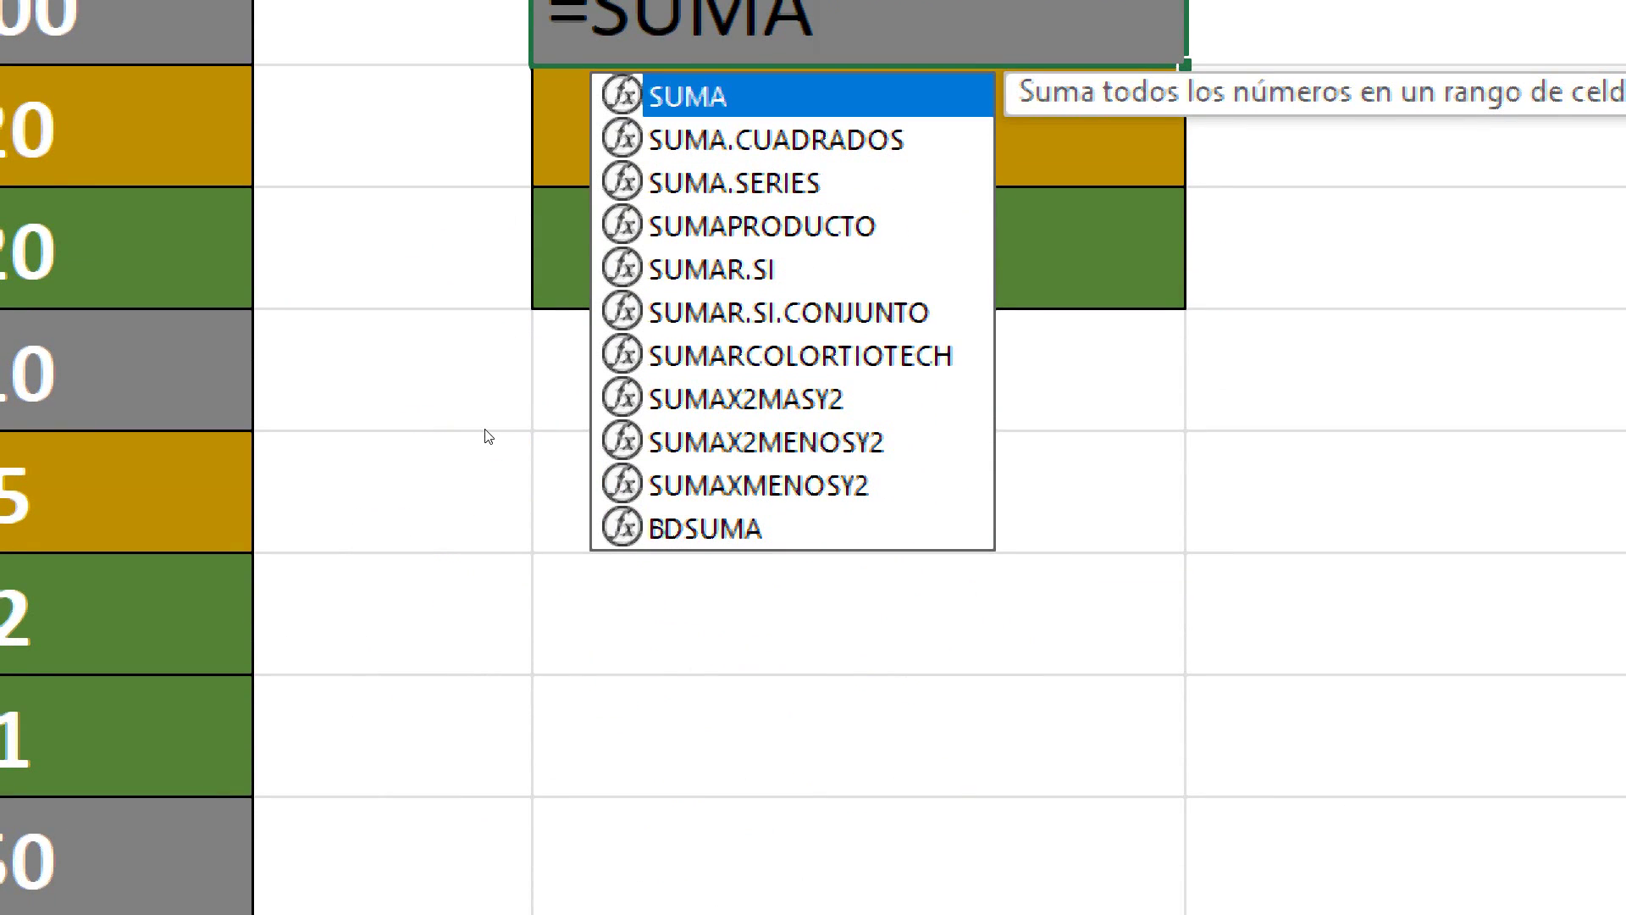
{"action": "key", "text": "Down"}
{"action": "key", "text": "Down"}
{"action": "key", "text": "Down"}
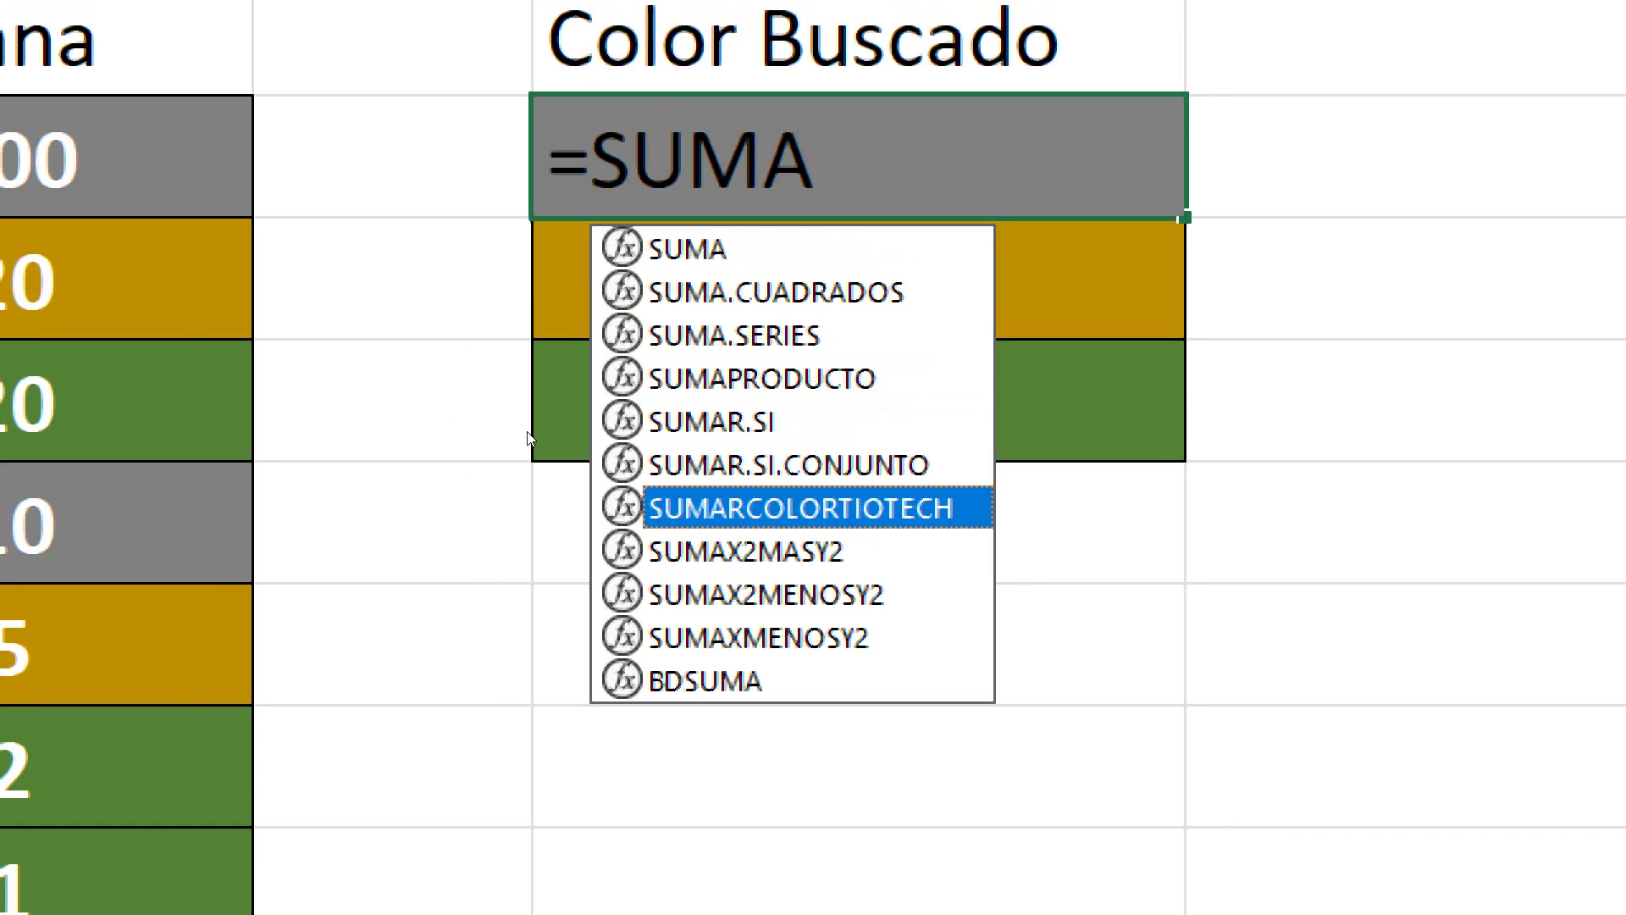
{"action": "key", "text": "Tab"}
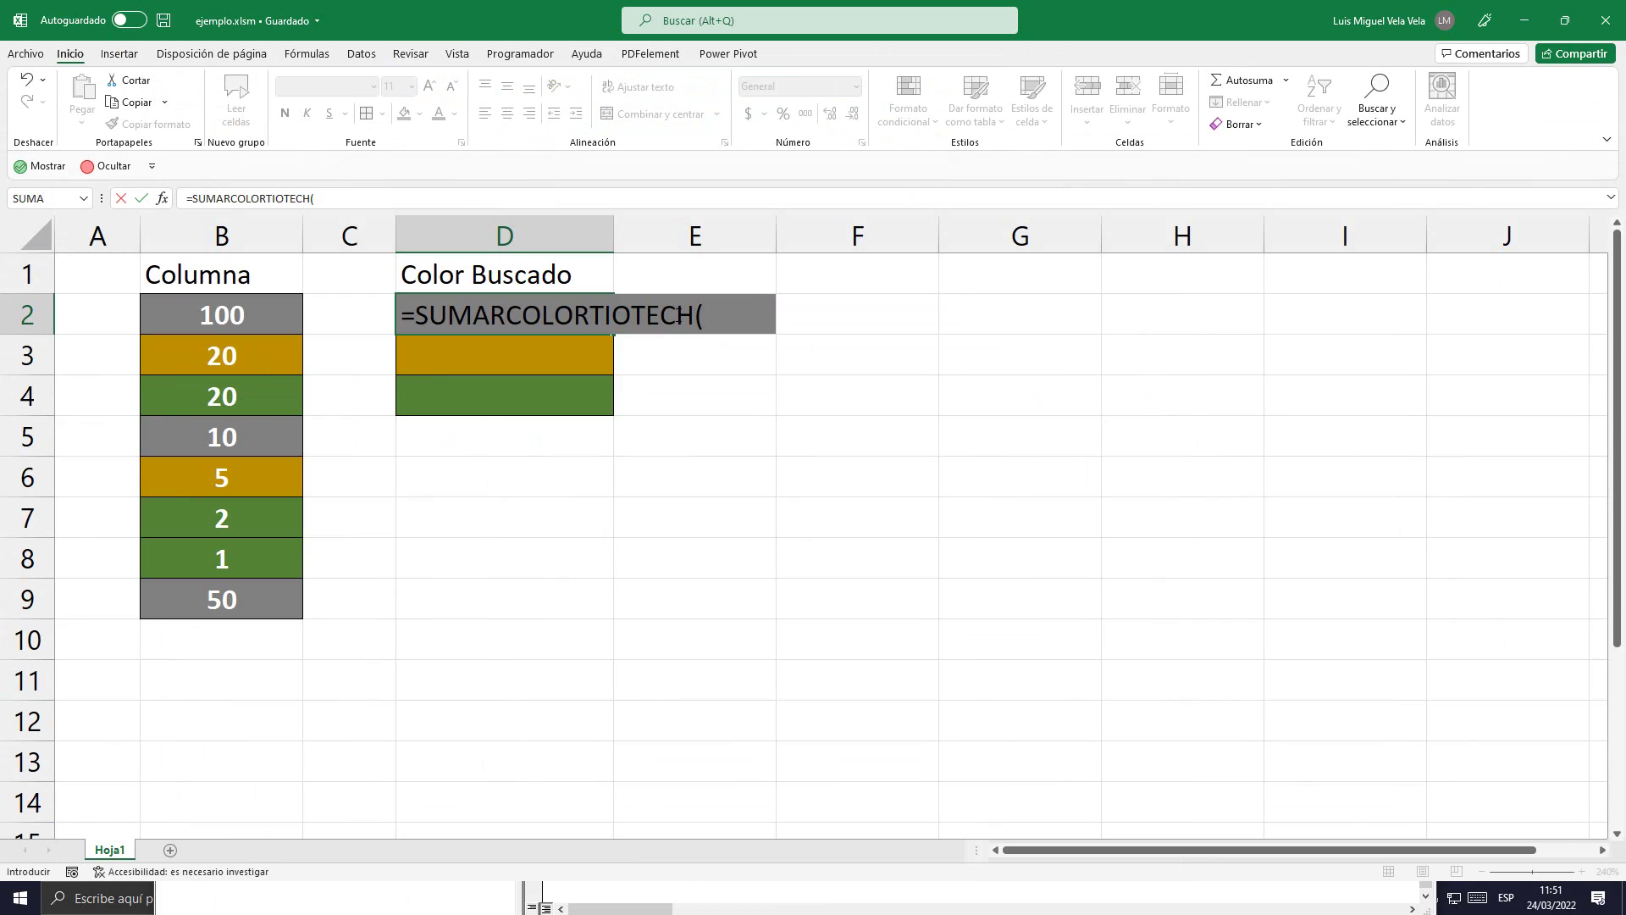
{"action": "key", "text": "Escape"}
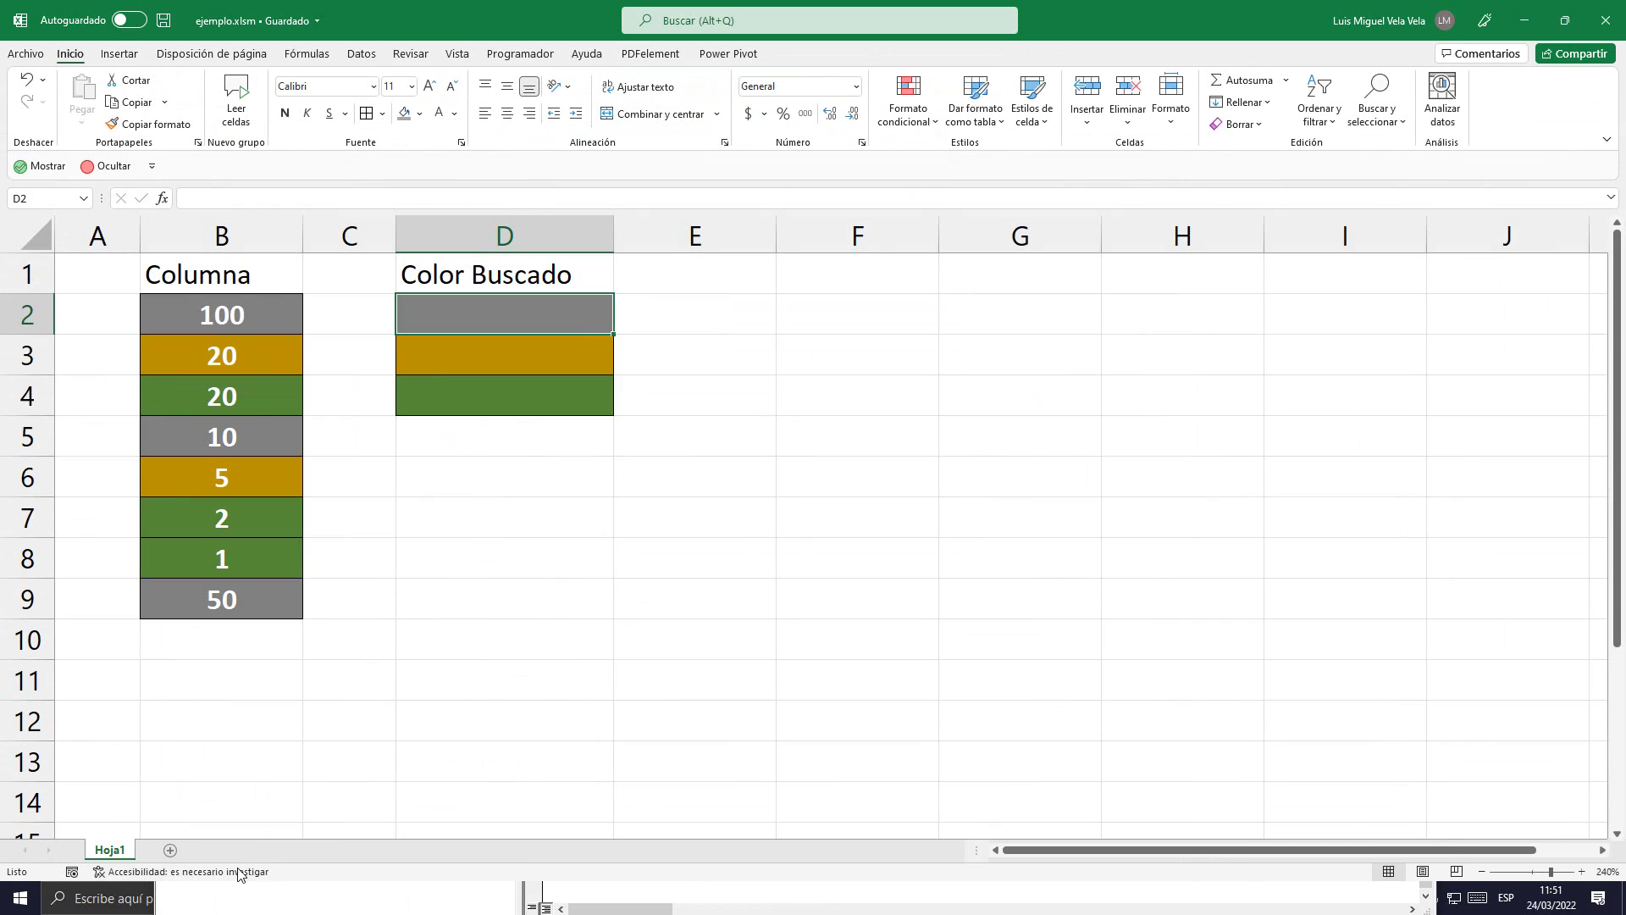
{"action": "key", "text": "alt+F11"}
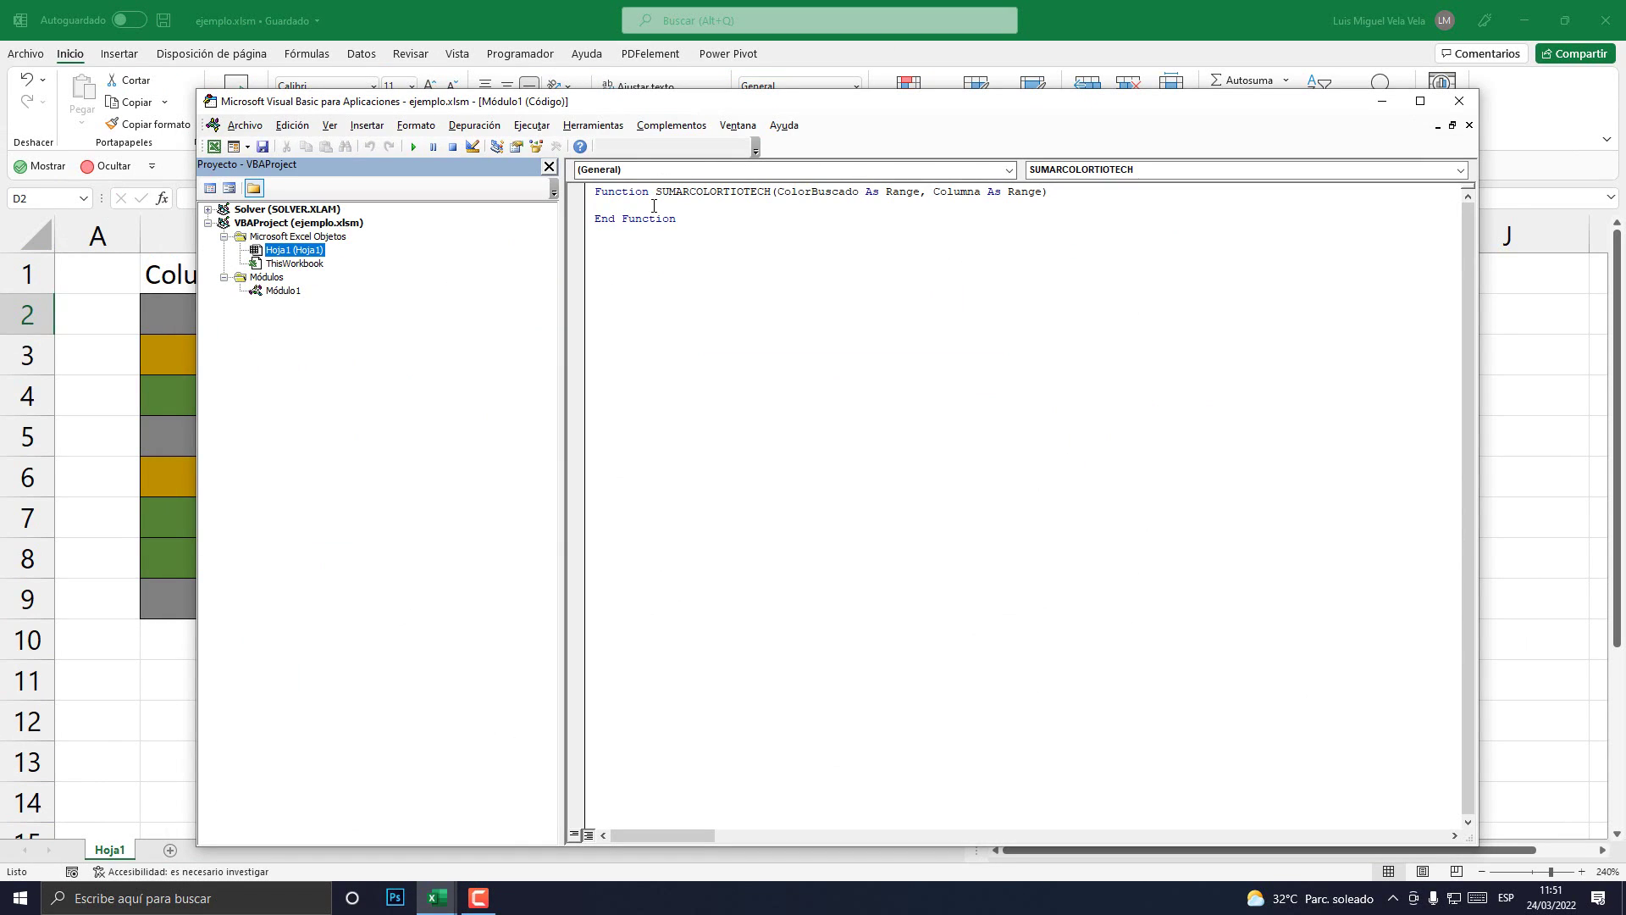
Add blank lines inside the SUMARCOLORTIOTECH function body
{"action": "left_click", "coordinate": [654, 206]}
{"action": "key", "text": "Return"}
{"action": "key", "text": "Return"}
{"action": "key", "text": "Return"}
{"action": "key", "text": "Return"}
{"action": "key", "text": "Return"}
{"action": "key", "text": "Return"}
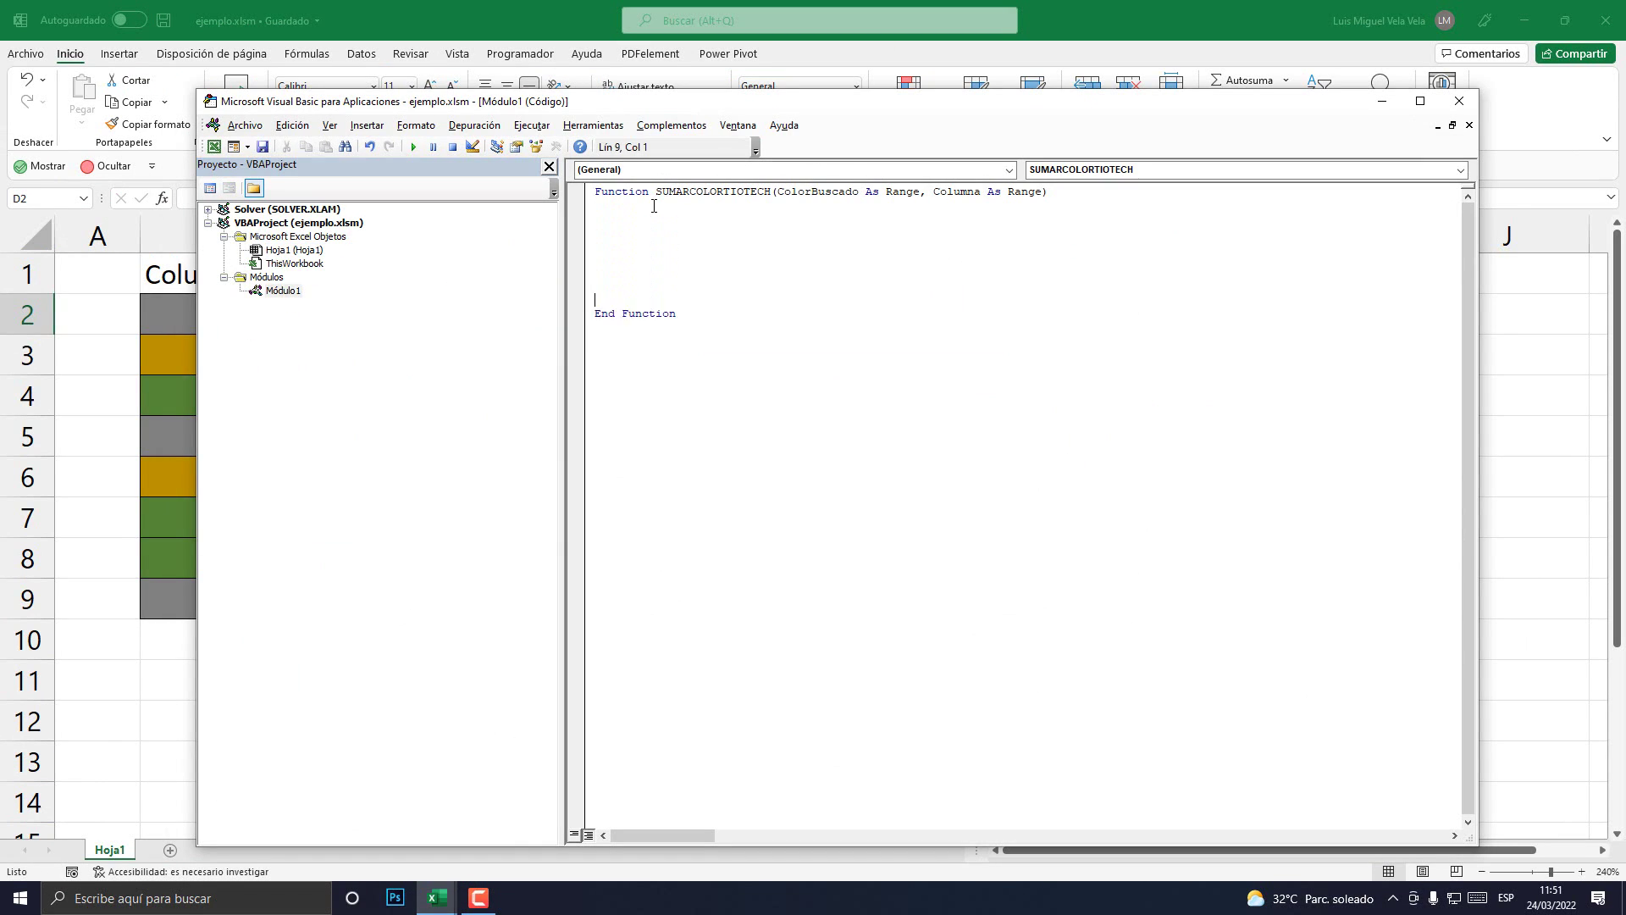
{"action": "key", "text": "Return"}
{"action": "key", "text": "Return"}
{"action": "key", "text": "Up"}
{"action": "key", "text": "Up"}
{"action": "key", "text": "Up"}
Back on the worksheet, select the Color Buscado samples and the Columna values B2:B9
{"action": "left_click", "coordinate": [531, 3]}
{"action": "left_click", "coordinate": [450, 413]}
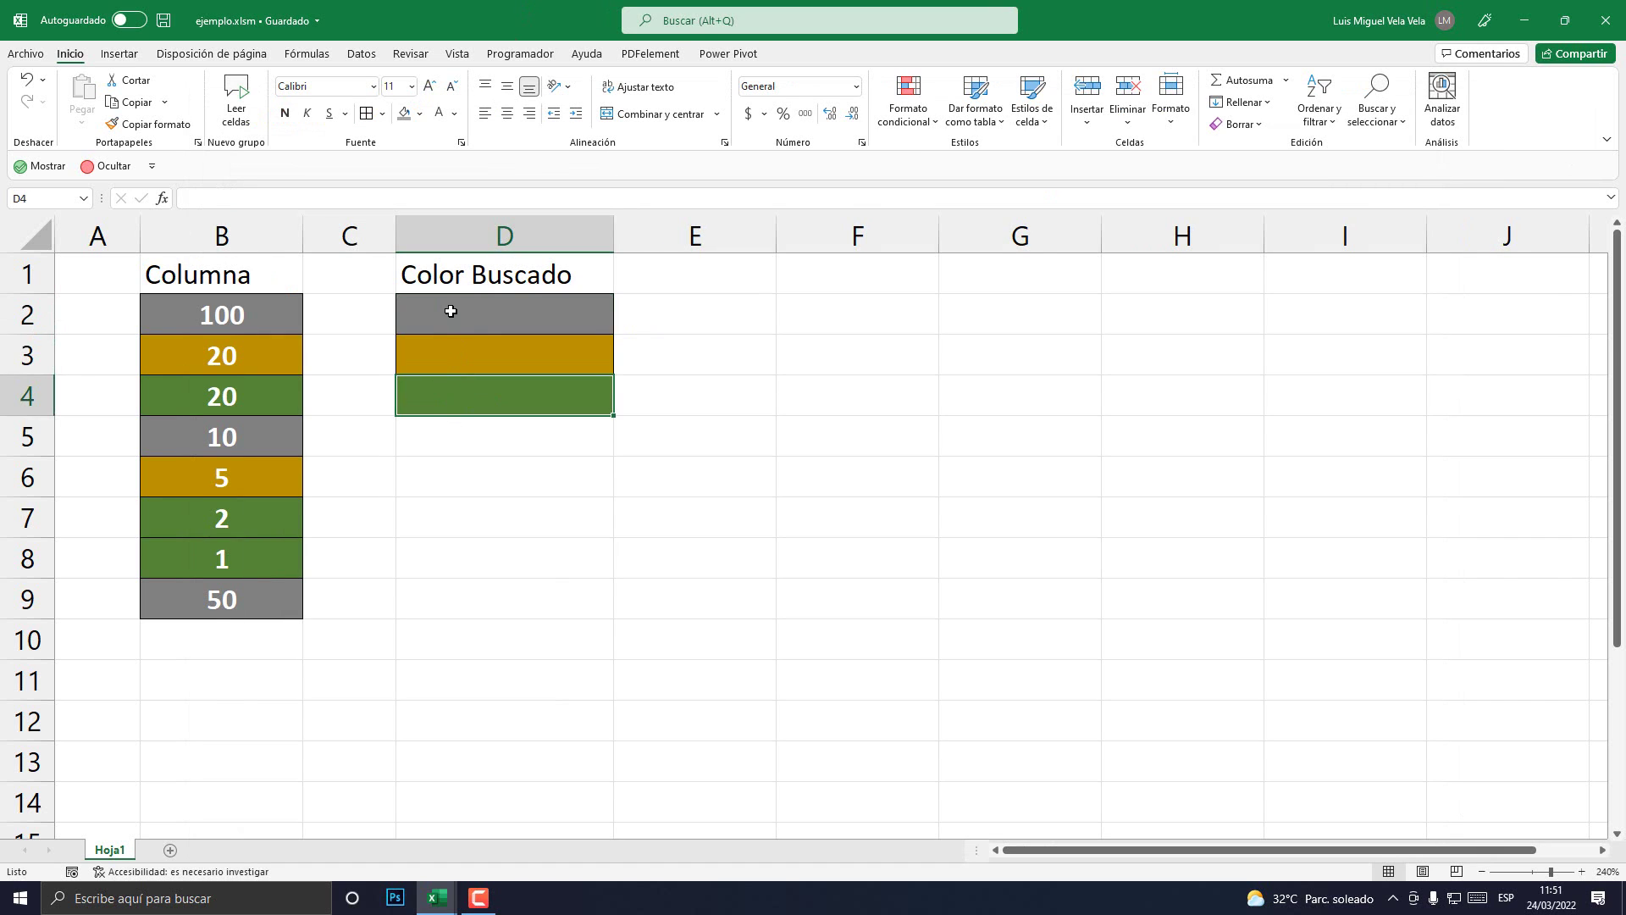
{"action": "left_click", "coordinate": [448, 310]}
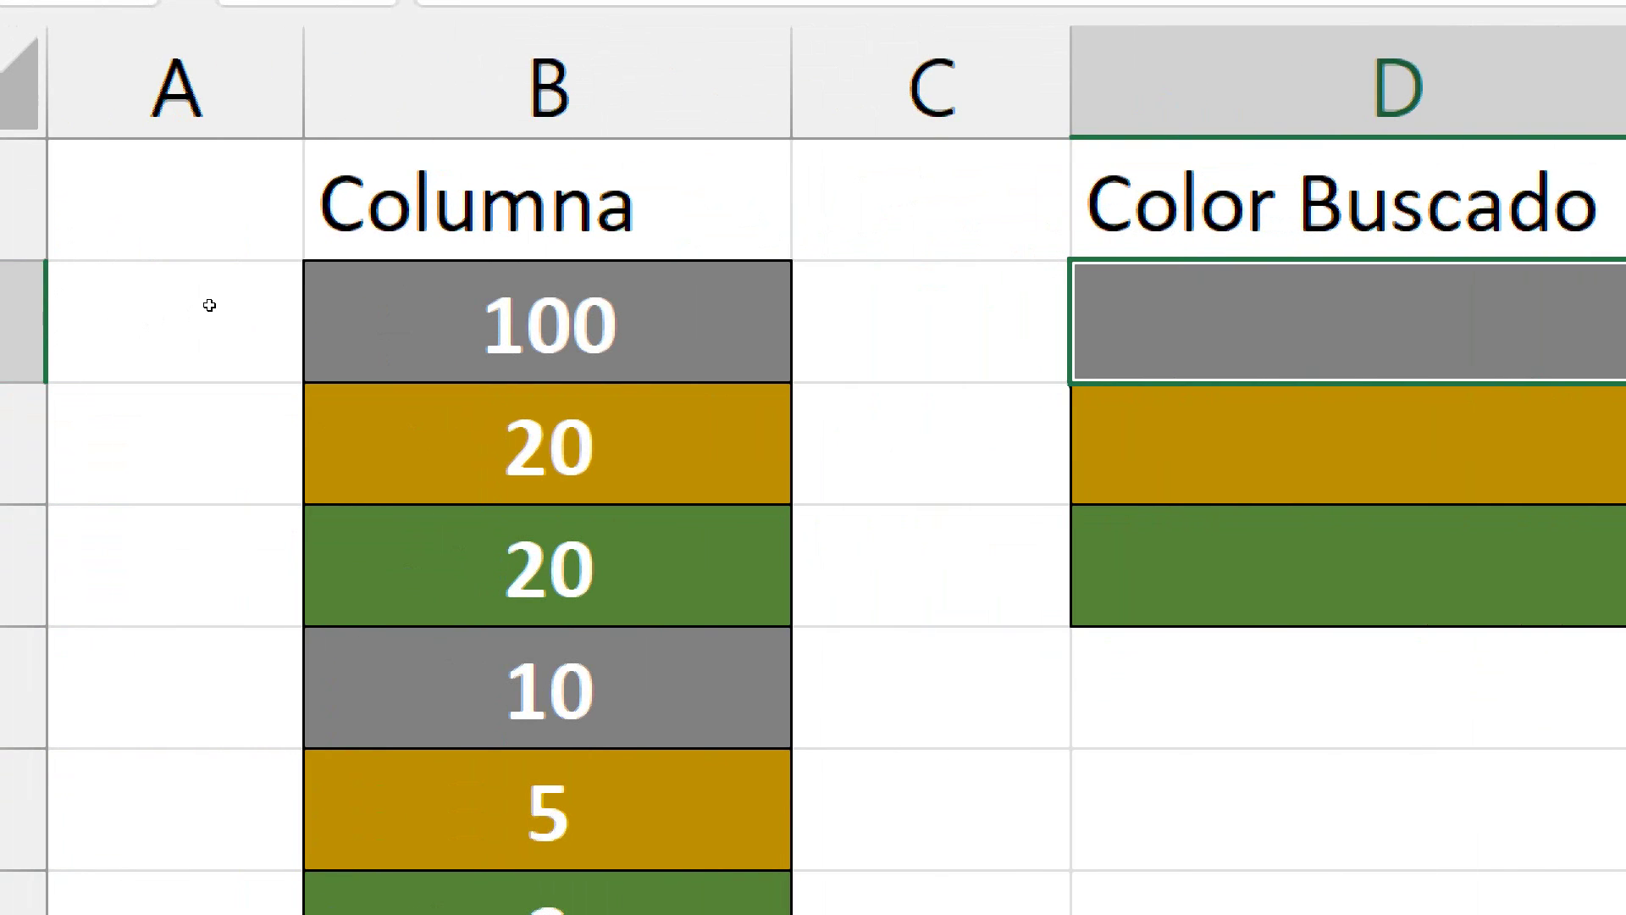
{"action": "left_click_drag", "start_coordinate": [209, 305], "coordinate": [221, 606]}
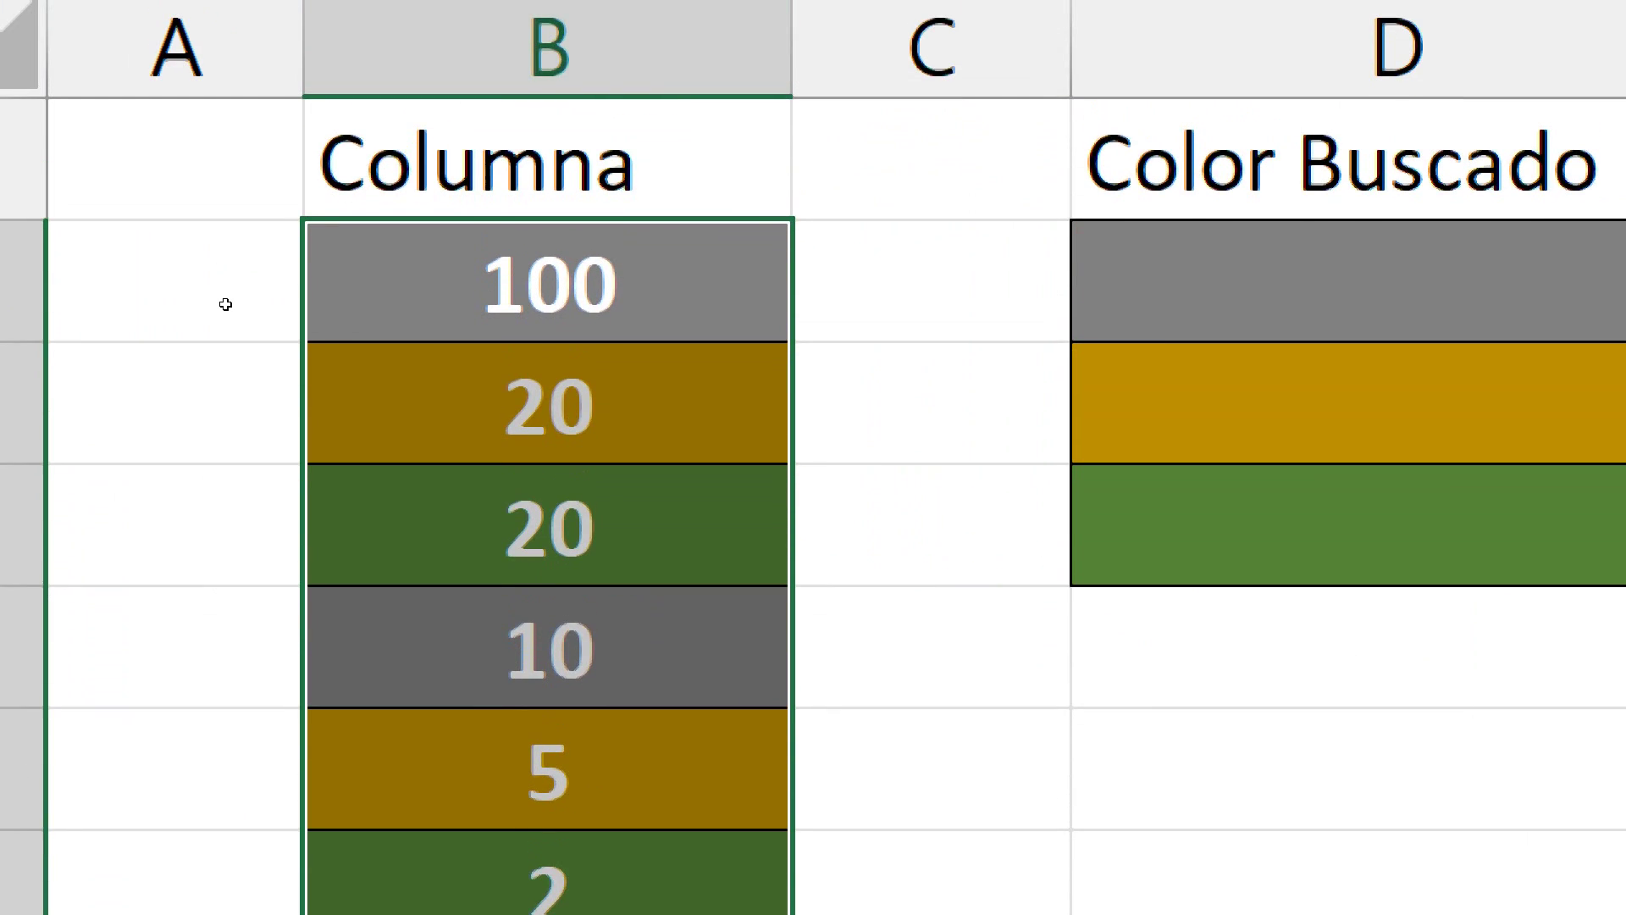
{"action": "left_click", "coordinate": [243, 321]}
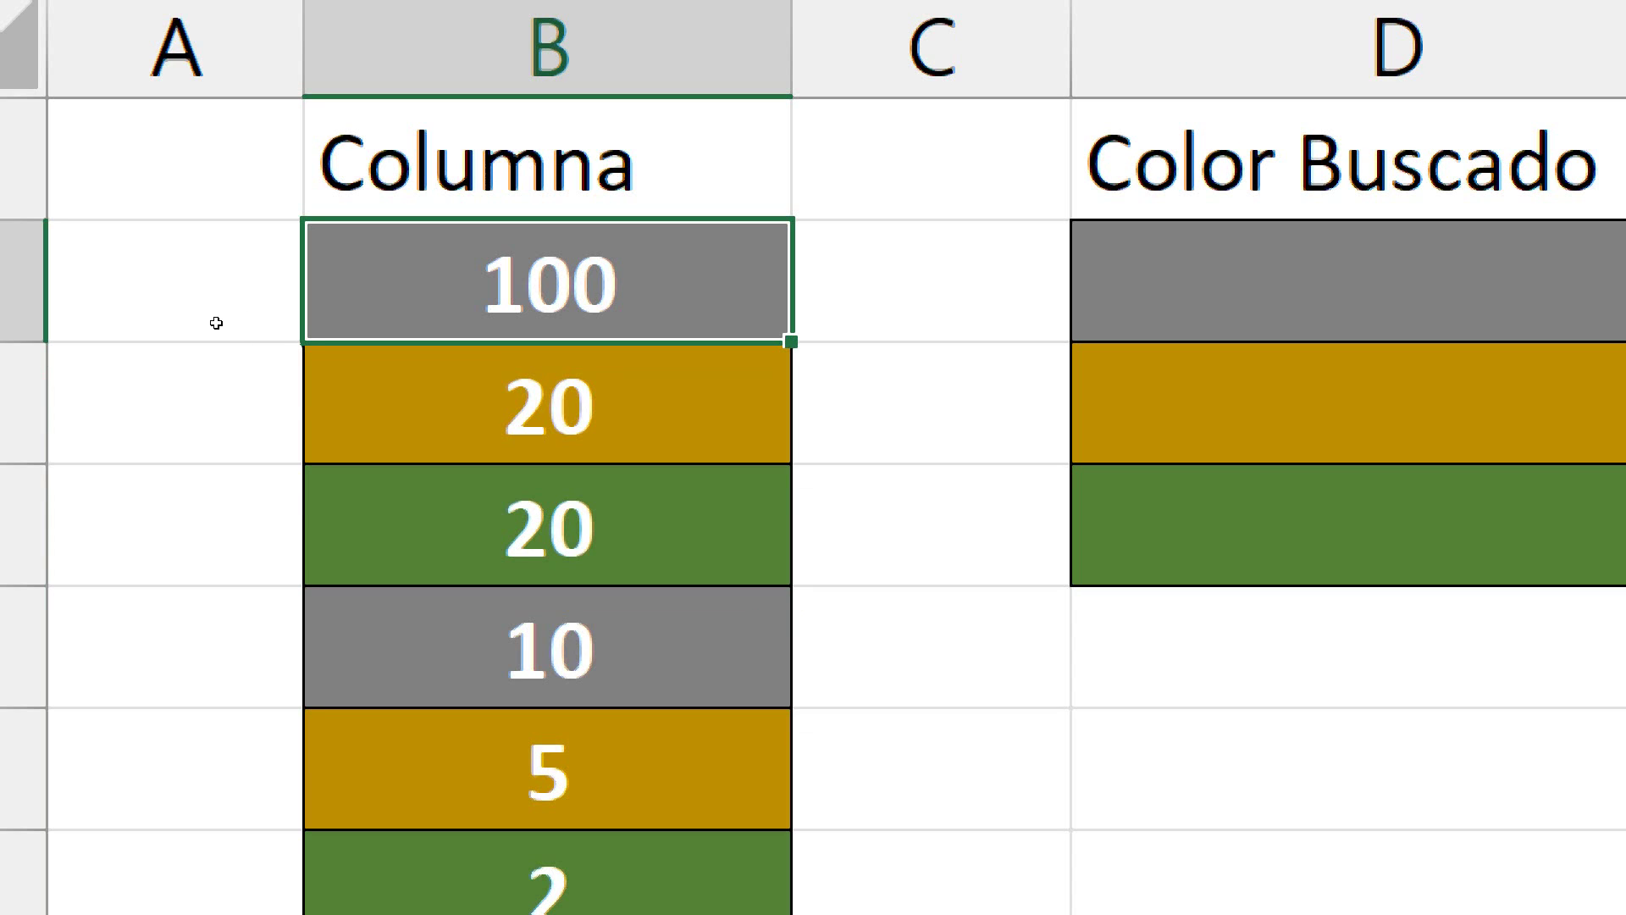
{"action": "key", "text": "Down"}
{"action": "key", "text": "Up"}
{"action": "key", "text": "Down"}
{"action": "key", "text": "Up"}
{"action": "key", "text": "Tab"}
{"action": "key", "text": "Tab"}
{"action": "key", "text": "Return"}
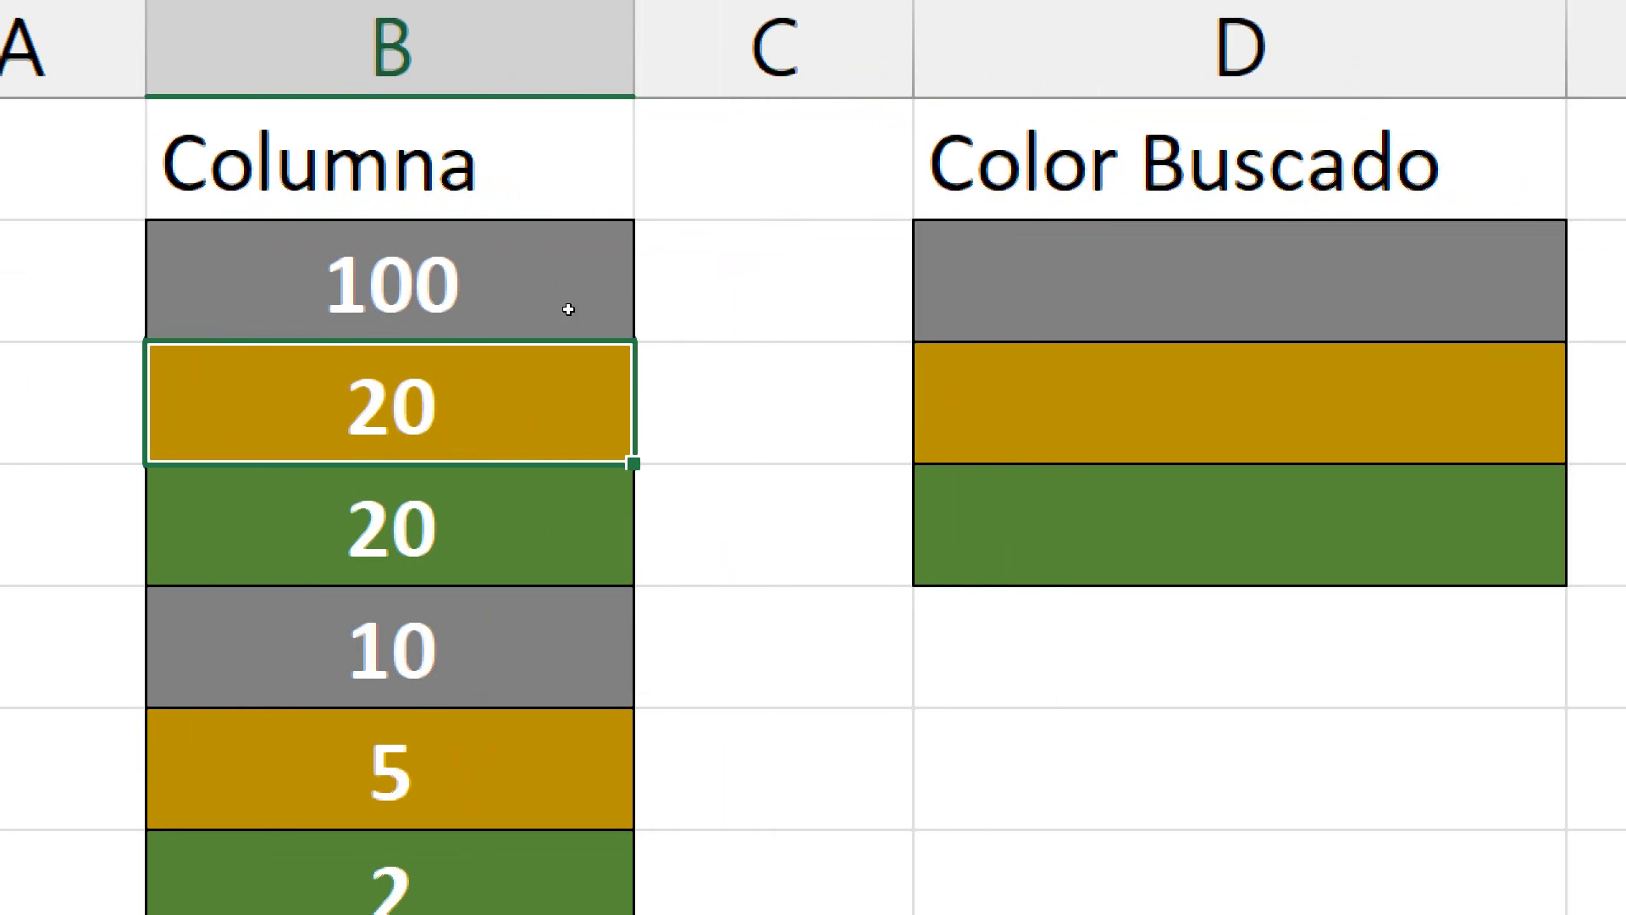
{"action": "key", "text": "Up"}
{"action": "key", "text": "Tab"}
{"action": "key", "text": "Tab"}
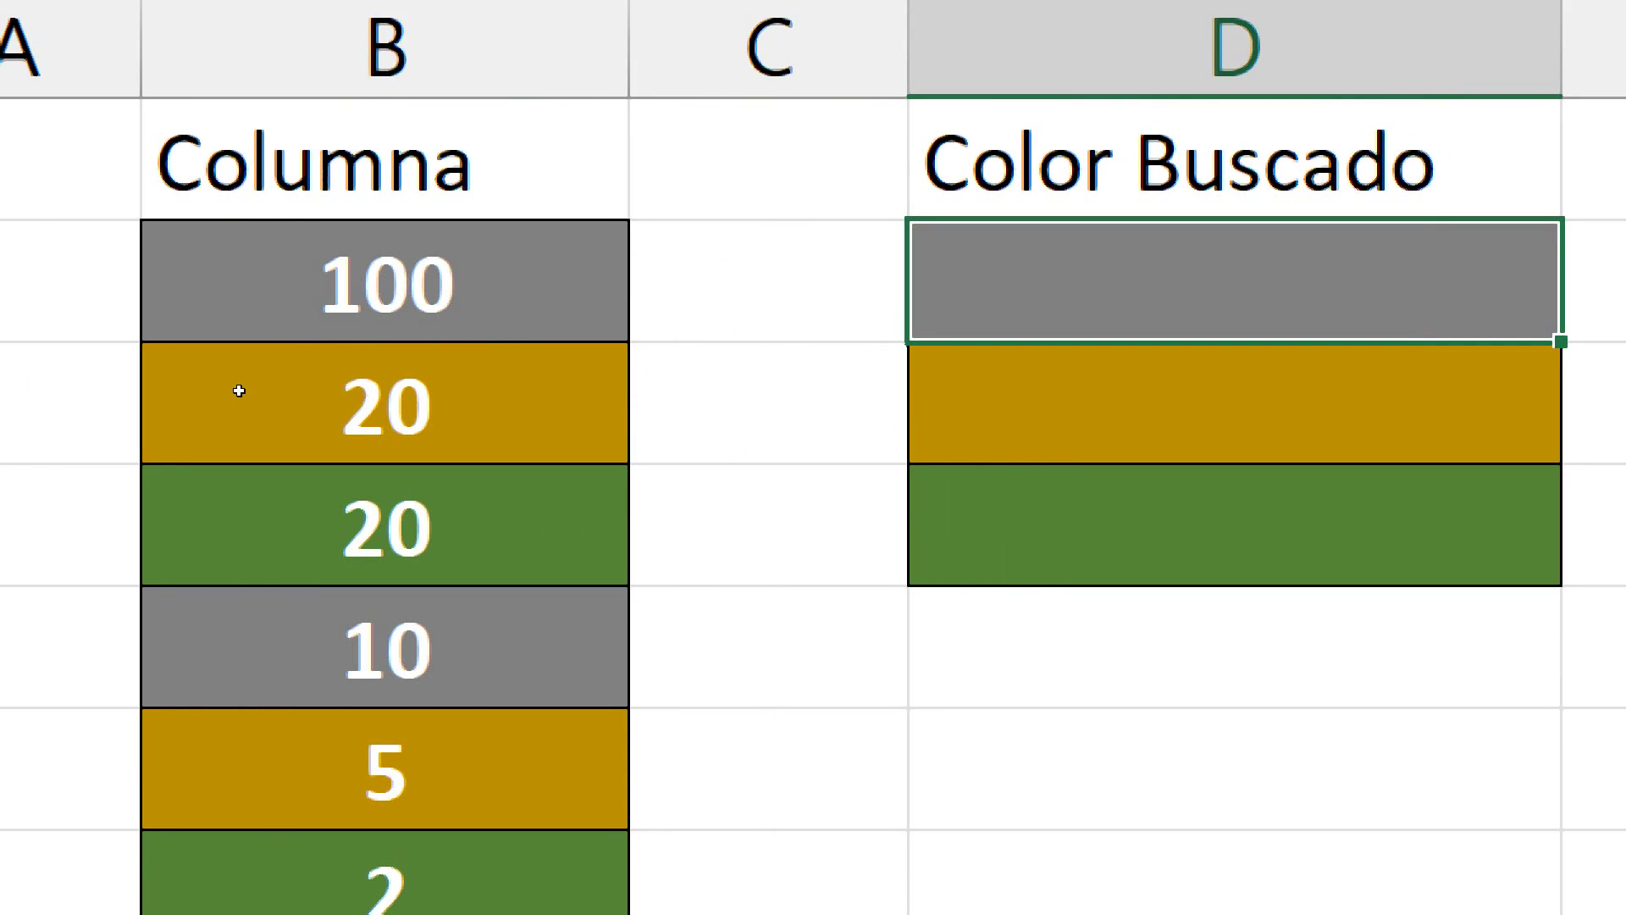
{"action": "key", "text": "Return"}
{"action": "key", "text": "Return"}
{"action": "key", "text": "Up"}
{"action": "key", "text": "Up"}
{"action": "key", "text": "Down"}
{"action": "key", "text": "Down"}
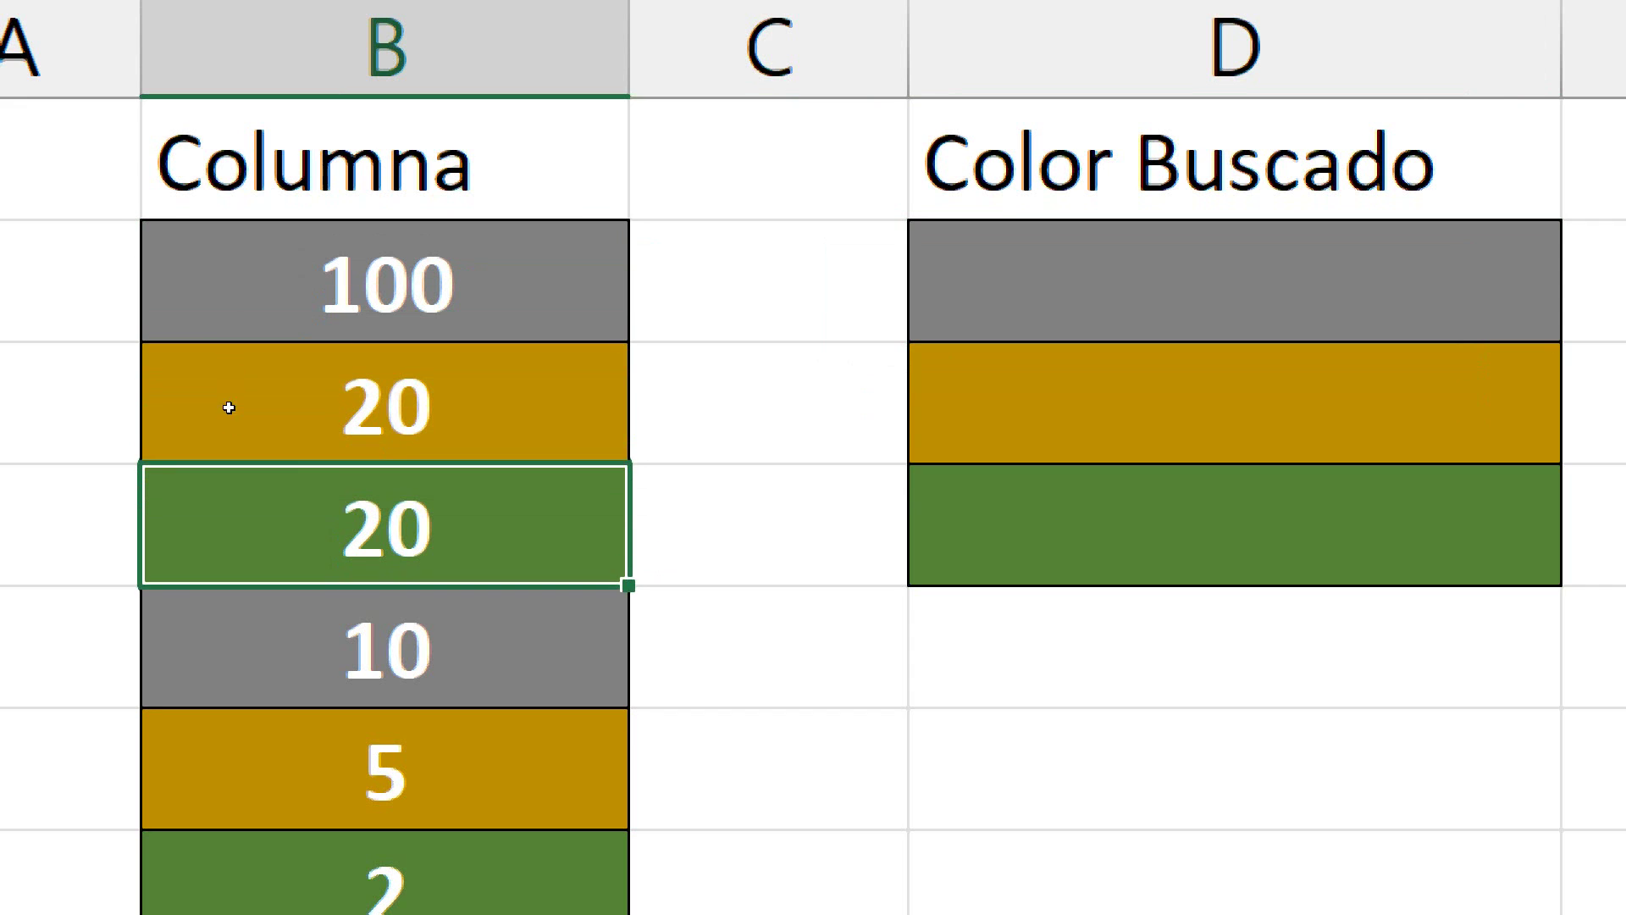
{"action": "key", "text": "Down"}
{"action": "key", "text": "Down"}
{"action": "key", "text": "Down"}
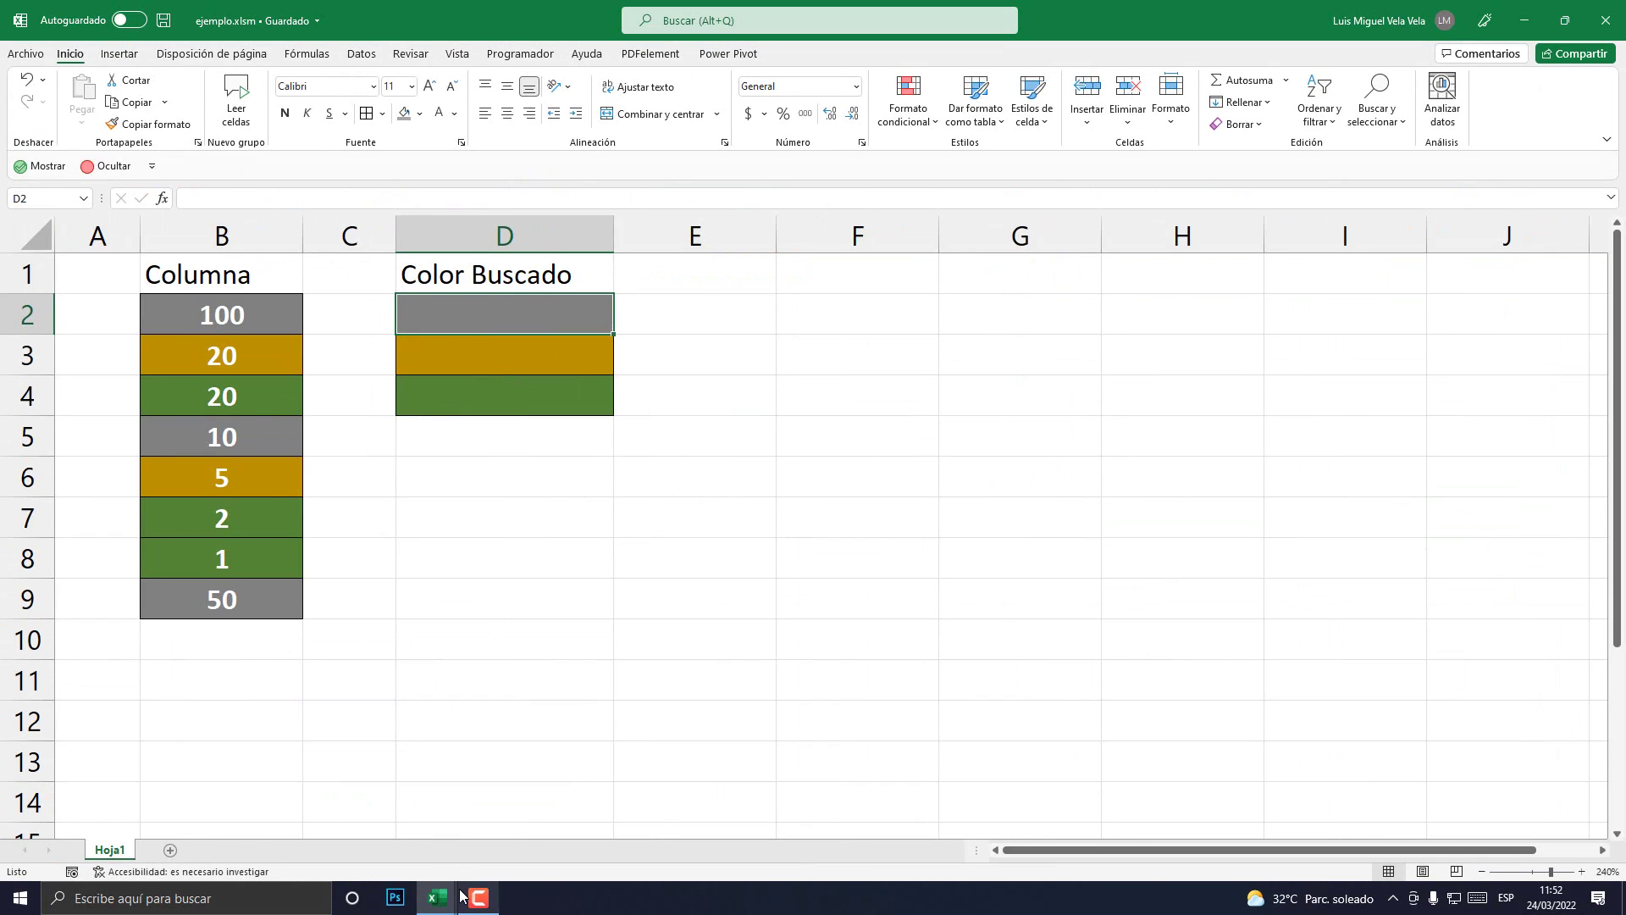
Write 'For each Columna' as line 3 of SUMARCOLORTIOTECH, fixing a typo, then return to the worksheet
{"action": "mouse_move", "coordinate": [435, 898]}
{"action": "left_click", "coordinate": [525, 813]}
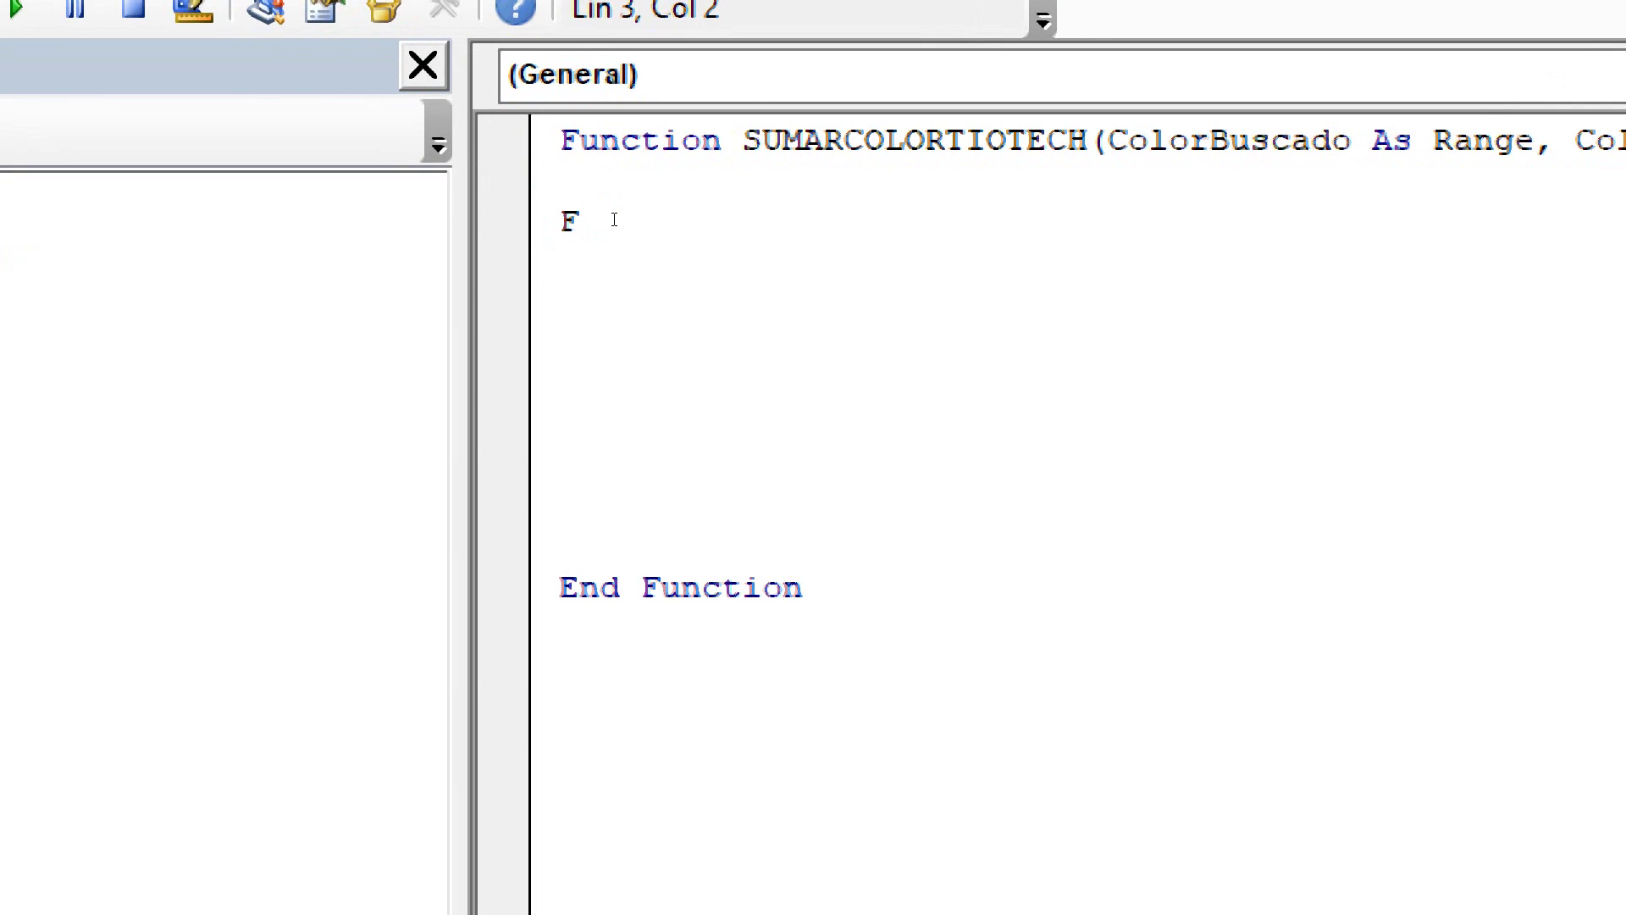
{"action": "type", "text": "or "}
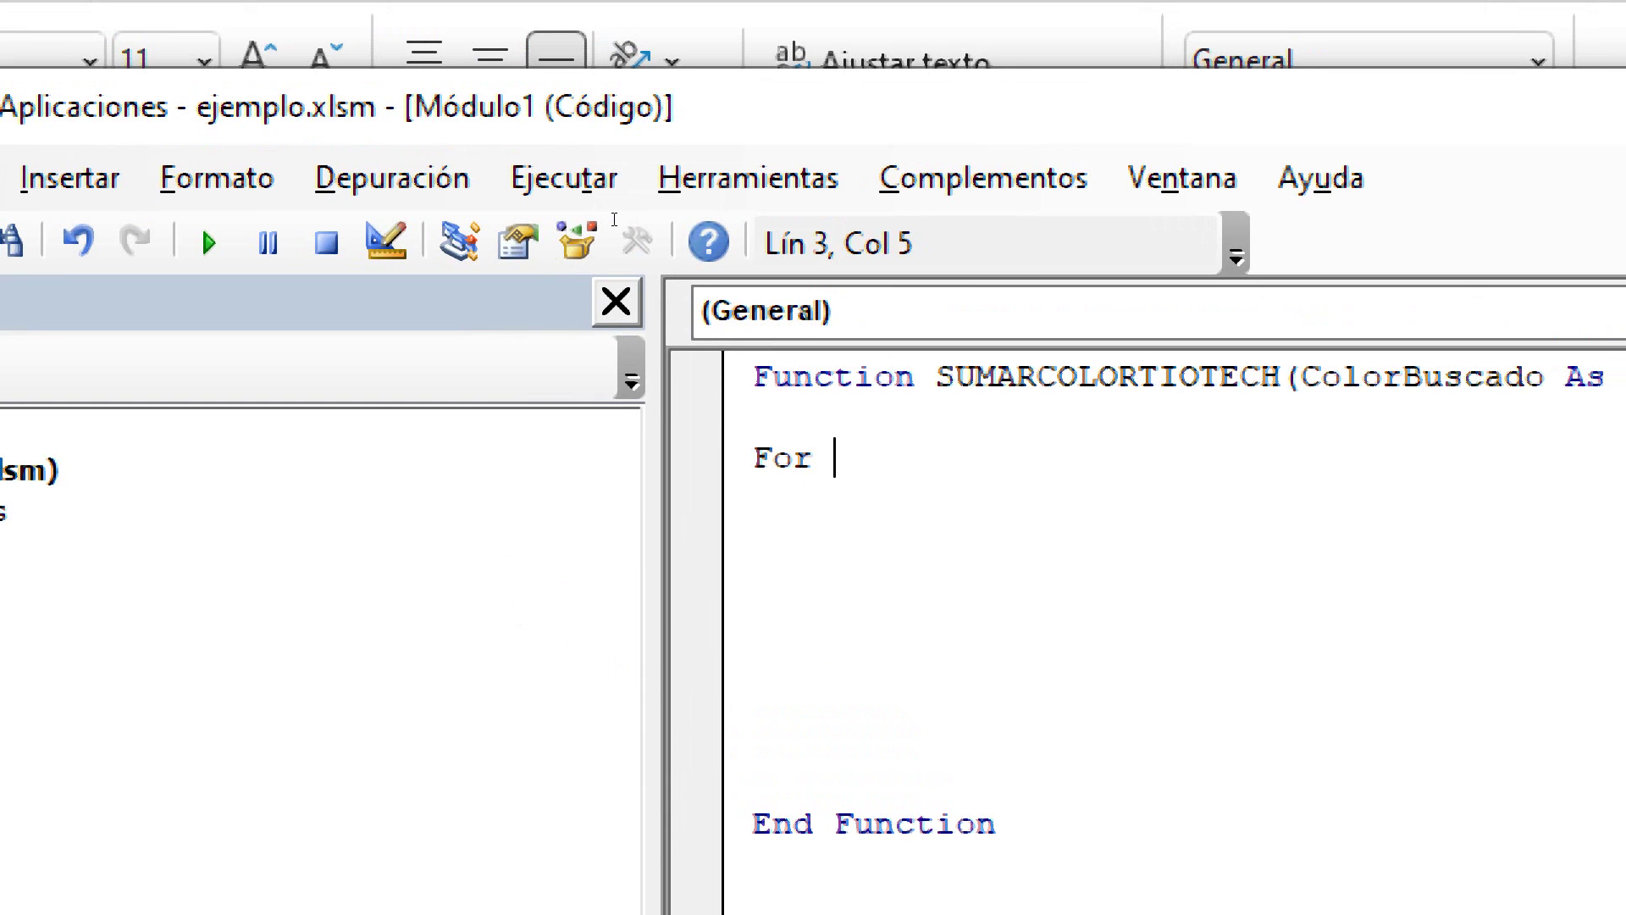
{"action": "type", "text": "each"}
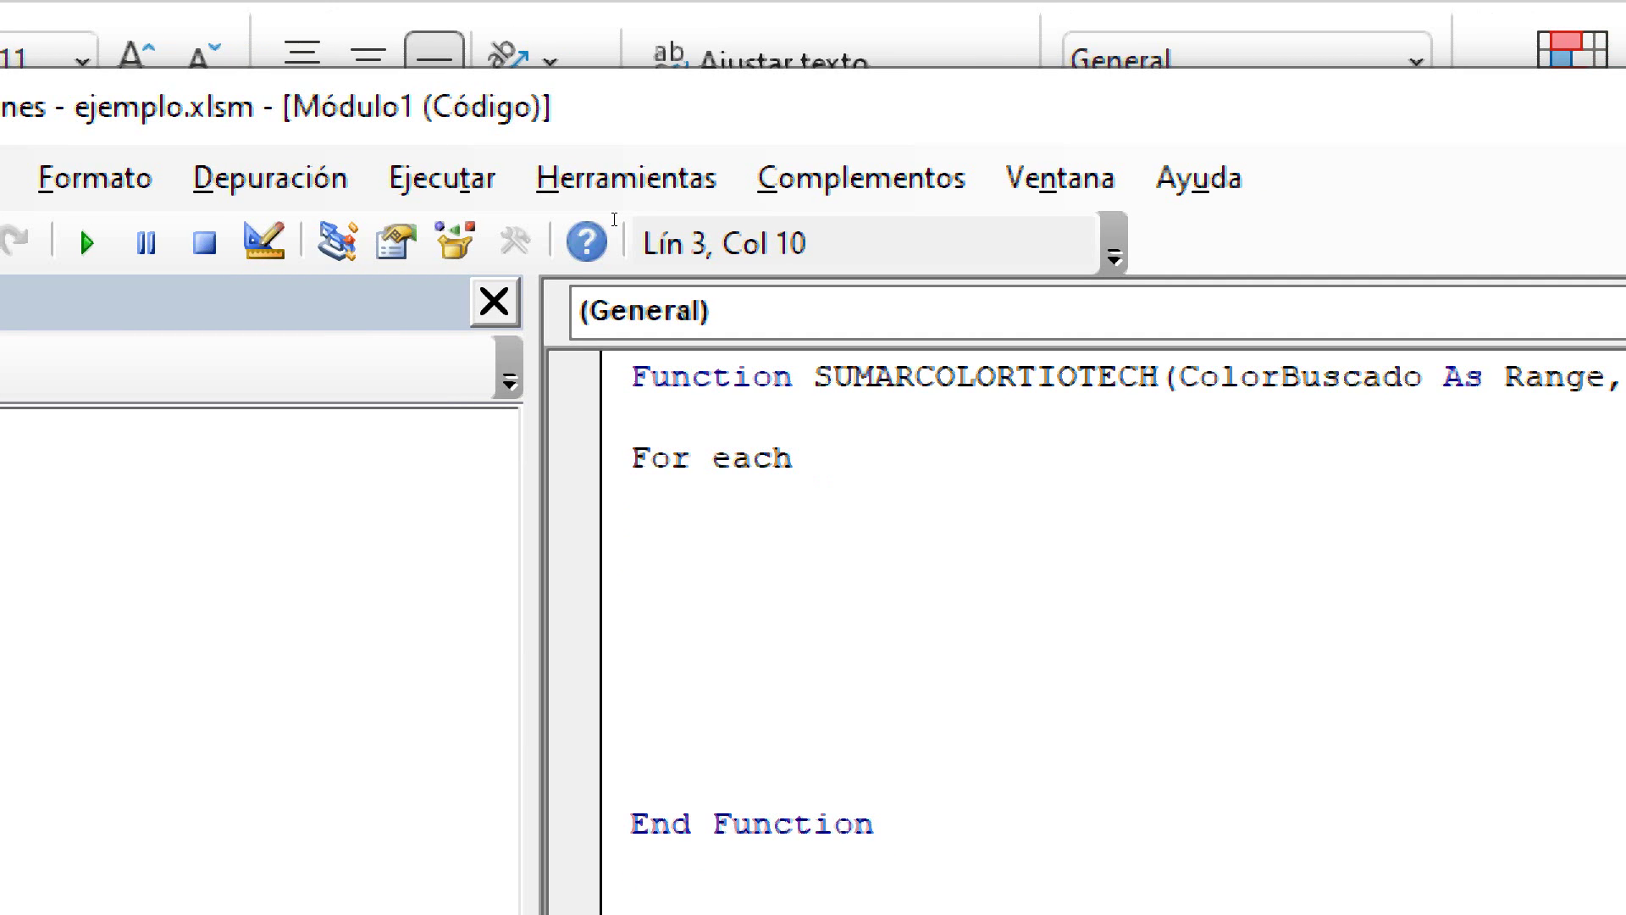
{"action": "type", "text": " Colum"}
{"action": "key", "text": "BackSpace"}
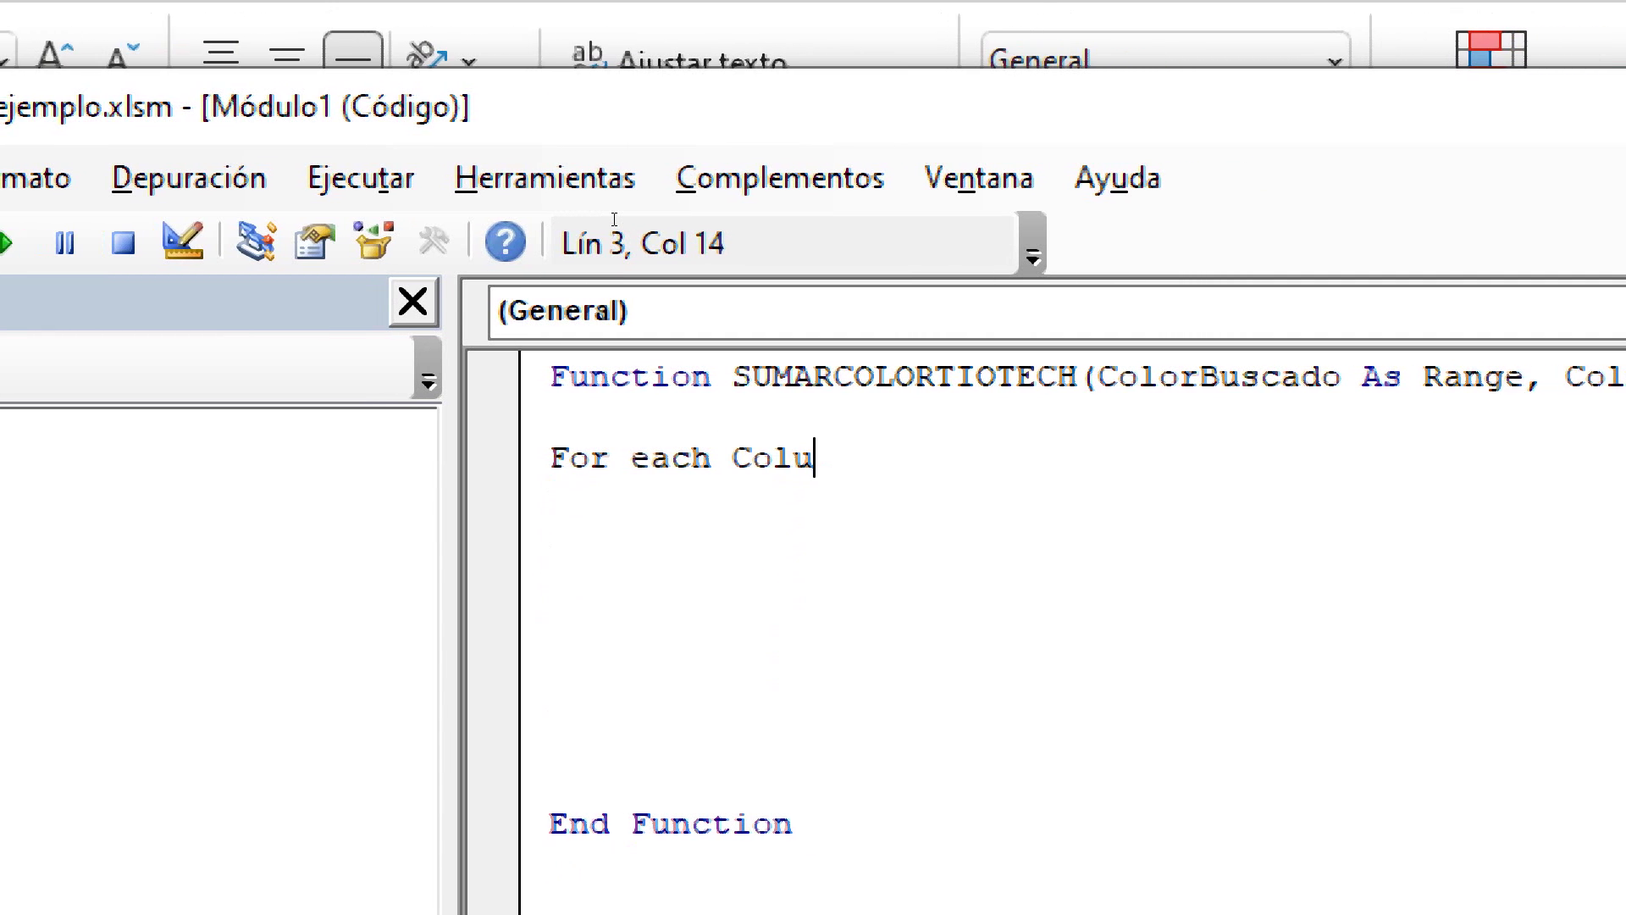
{"action": "type", "text": "mna"}
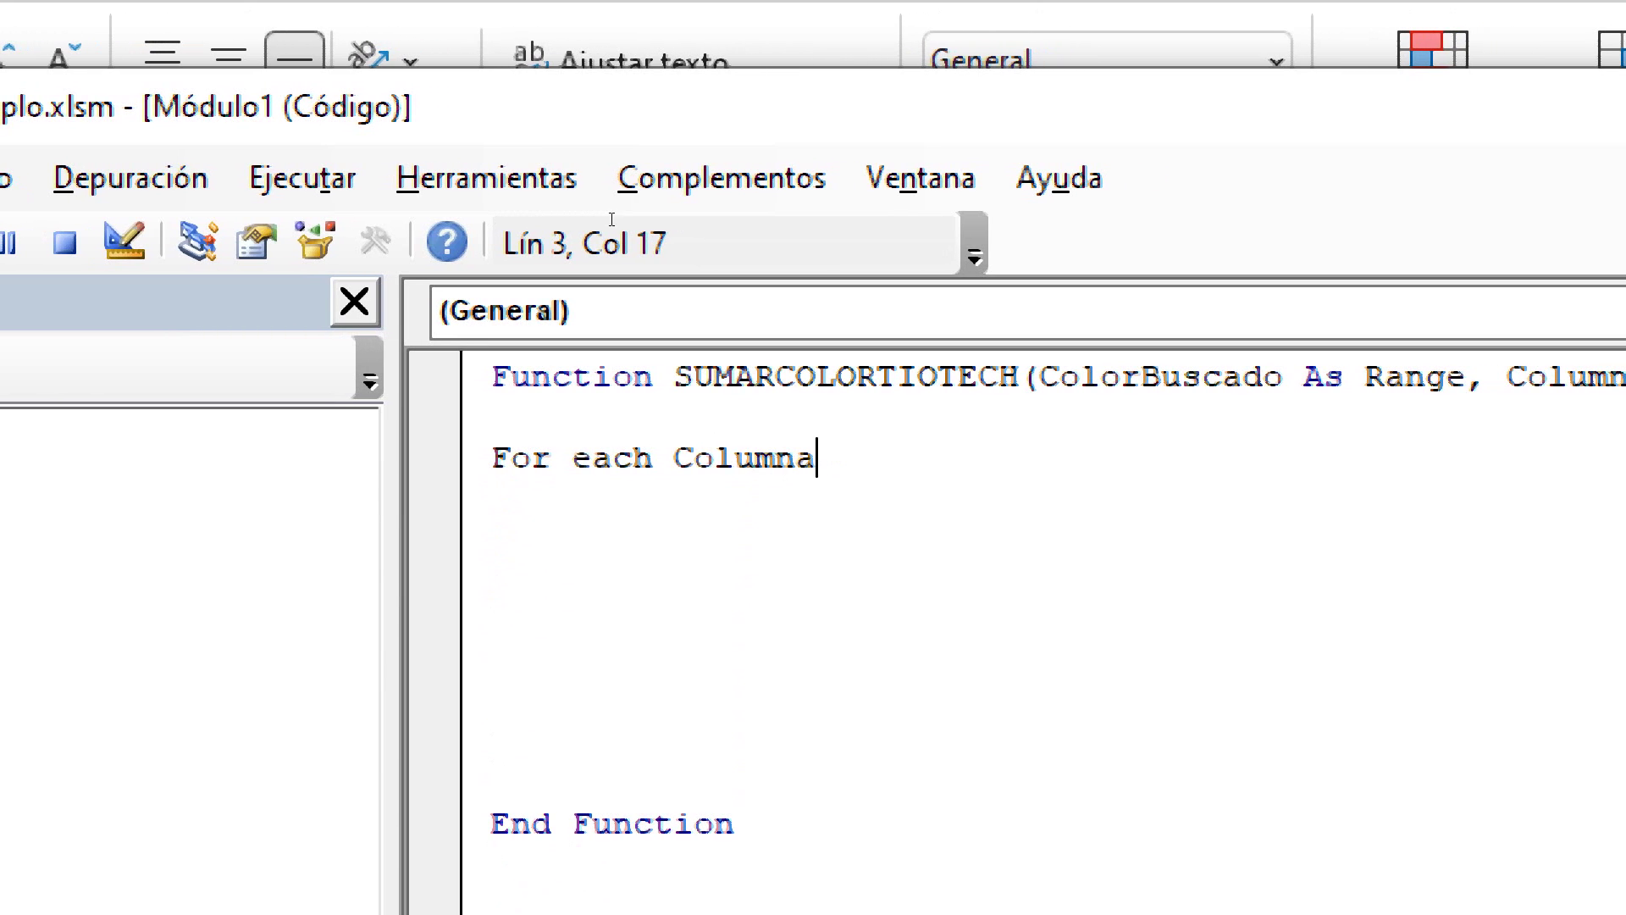
{"action": "key", "text": "alt+F11"}
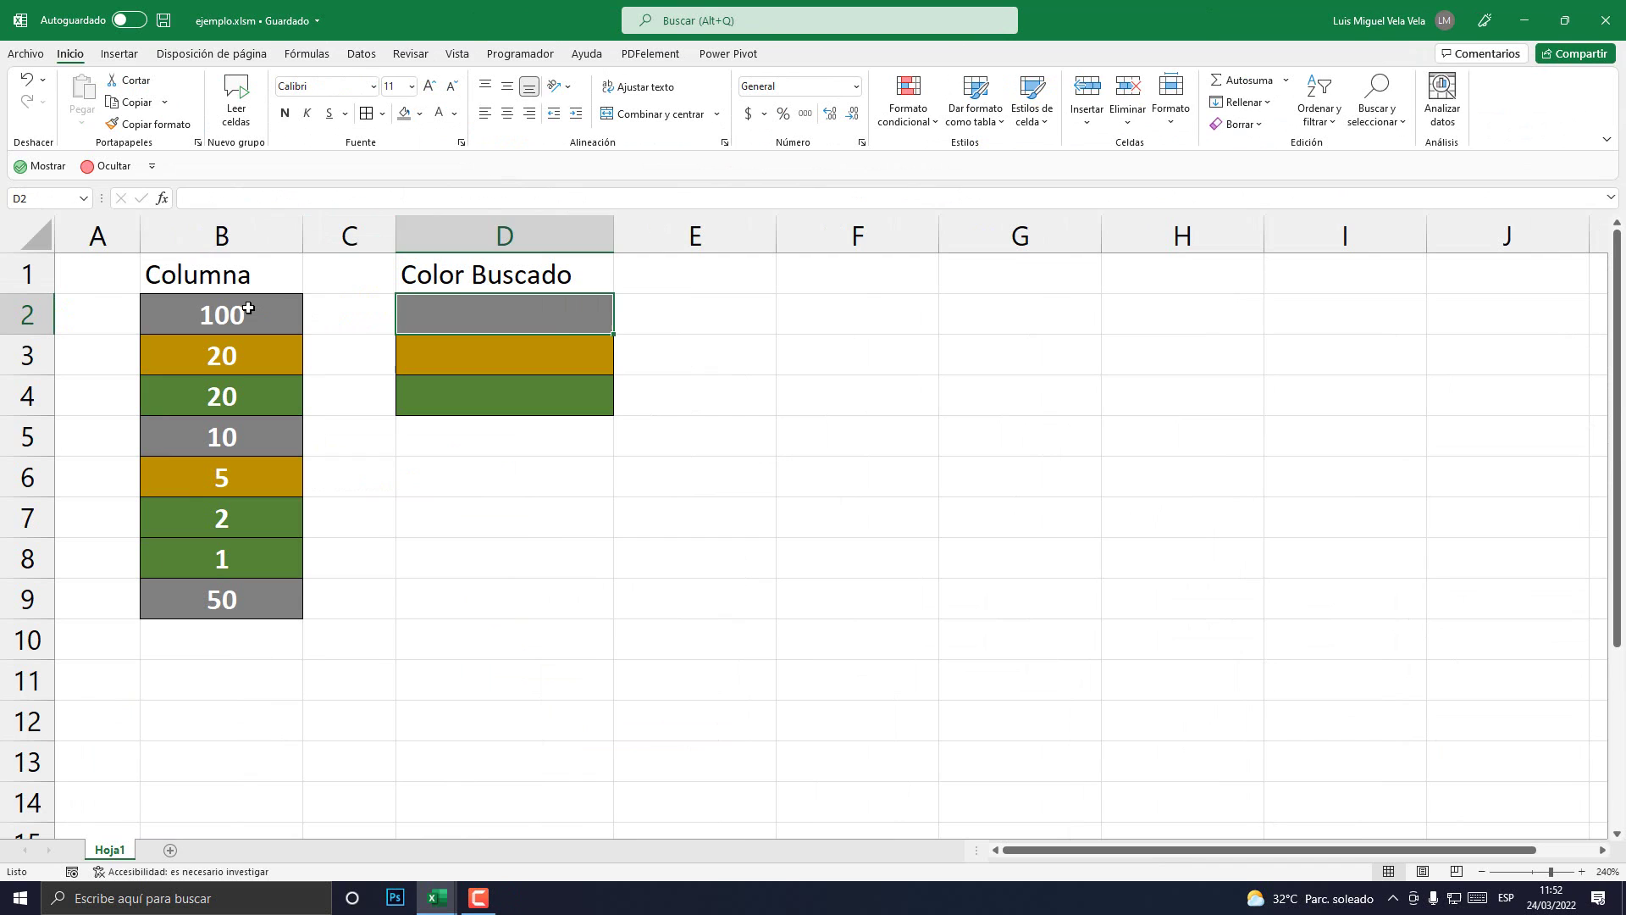
Compare the 100 cell in B2 with the grey Color Buscado cell D2, then bring back the VBA editor
{"action": "left_click", "coordinate": [248, 309]}
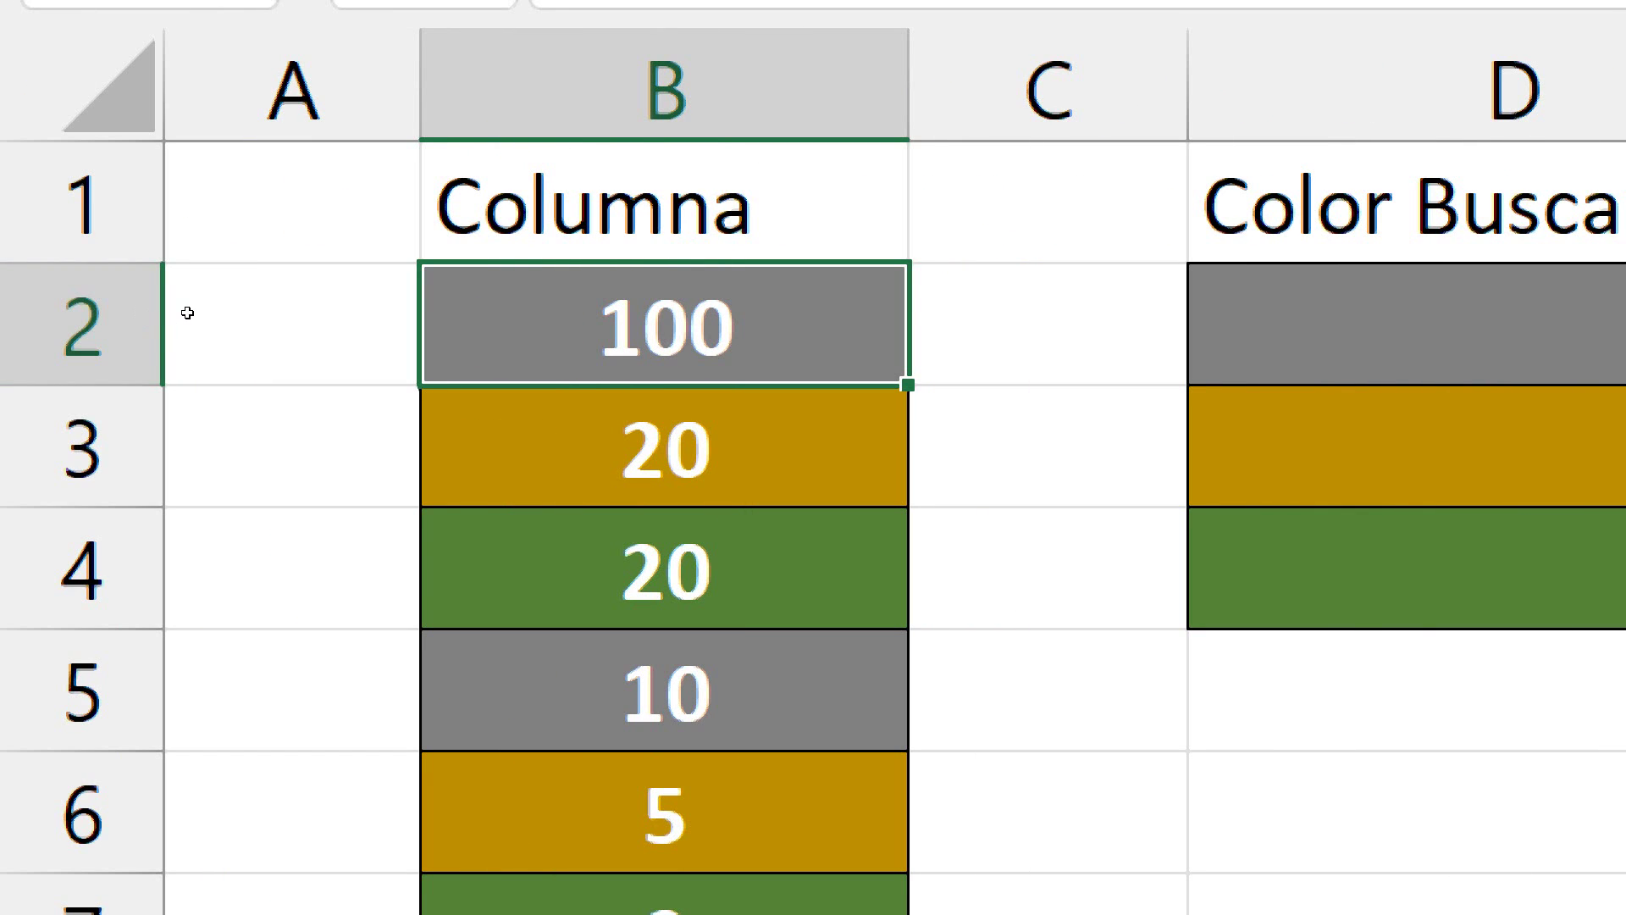
{"action": "key", "text": "Down"}
{"action": "key", "text": "Down"}
{"action": "key", "text": "Down"}
{"action": "key", "text": "Up"}
{"action": "key", "text": "Up"}
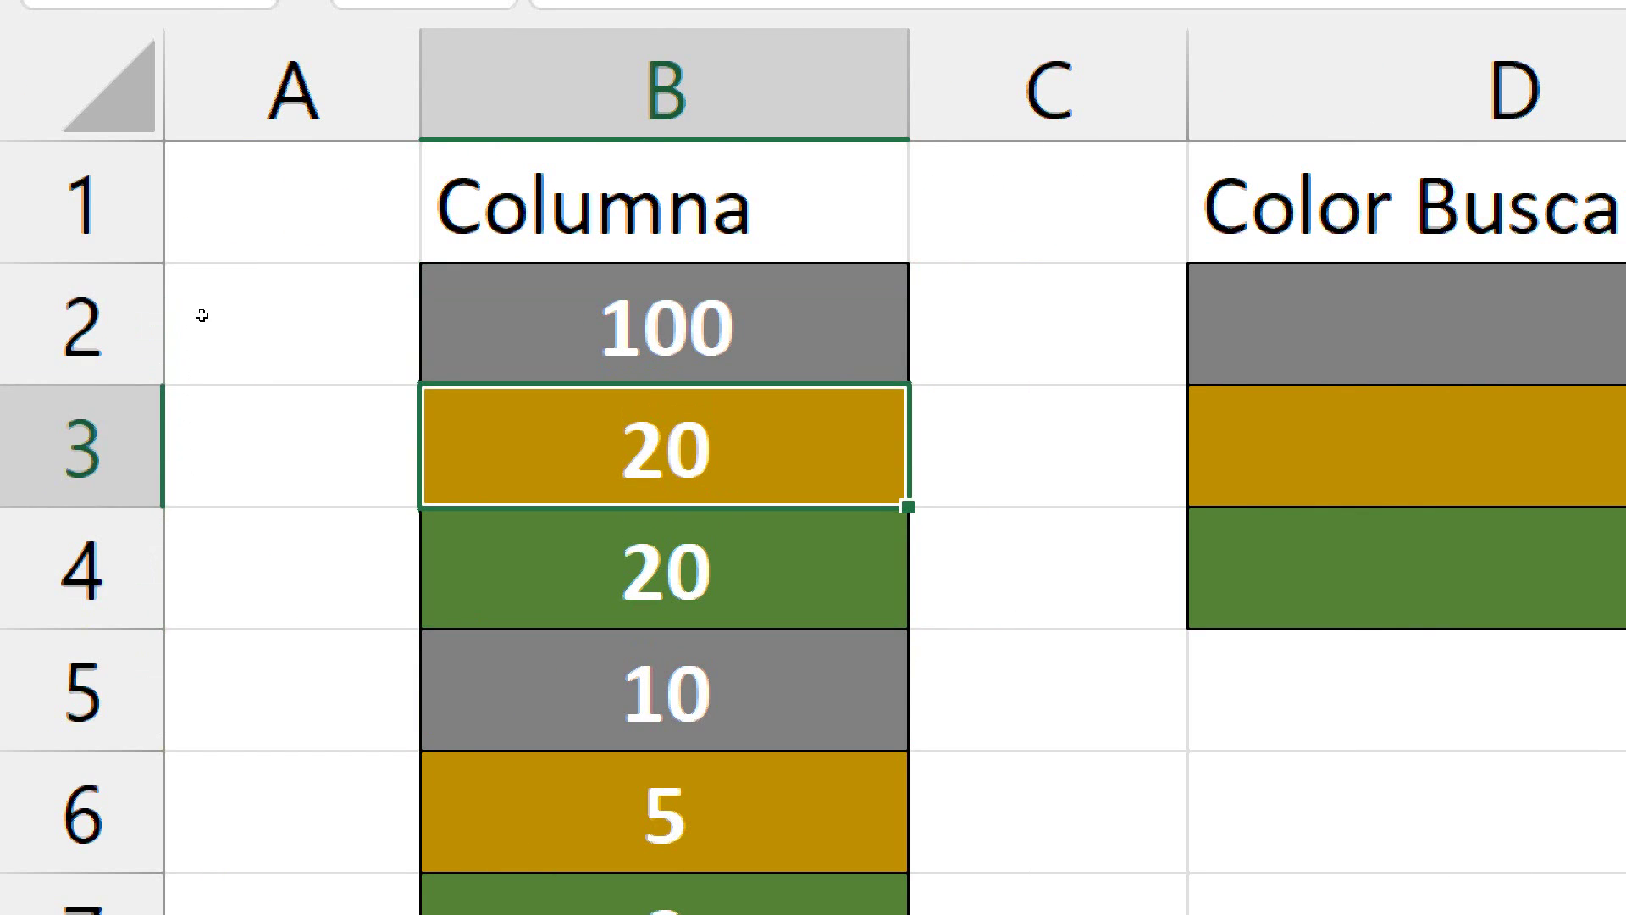
{"action": "key", "text": "Up"}
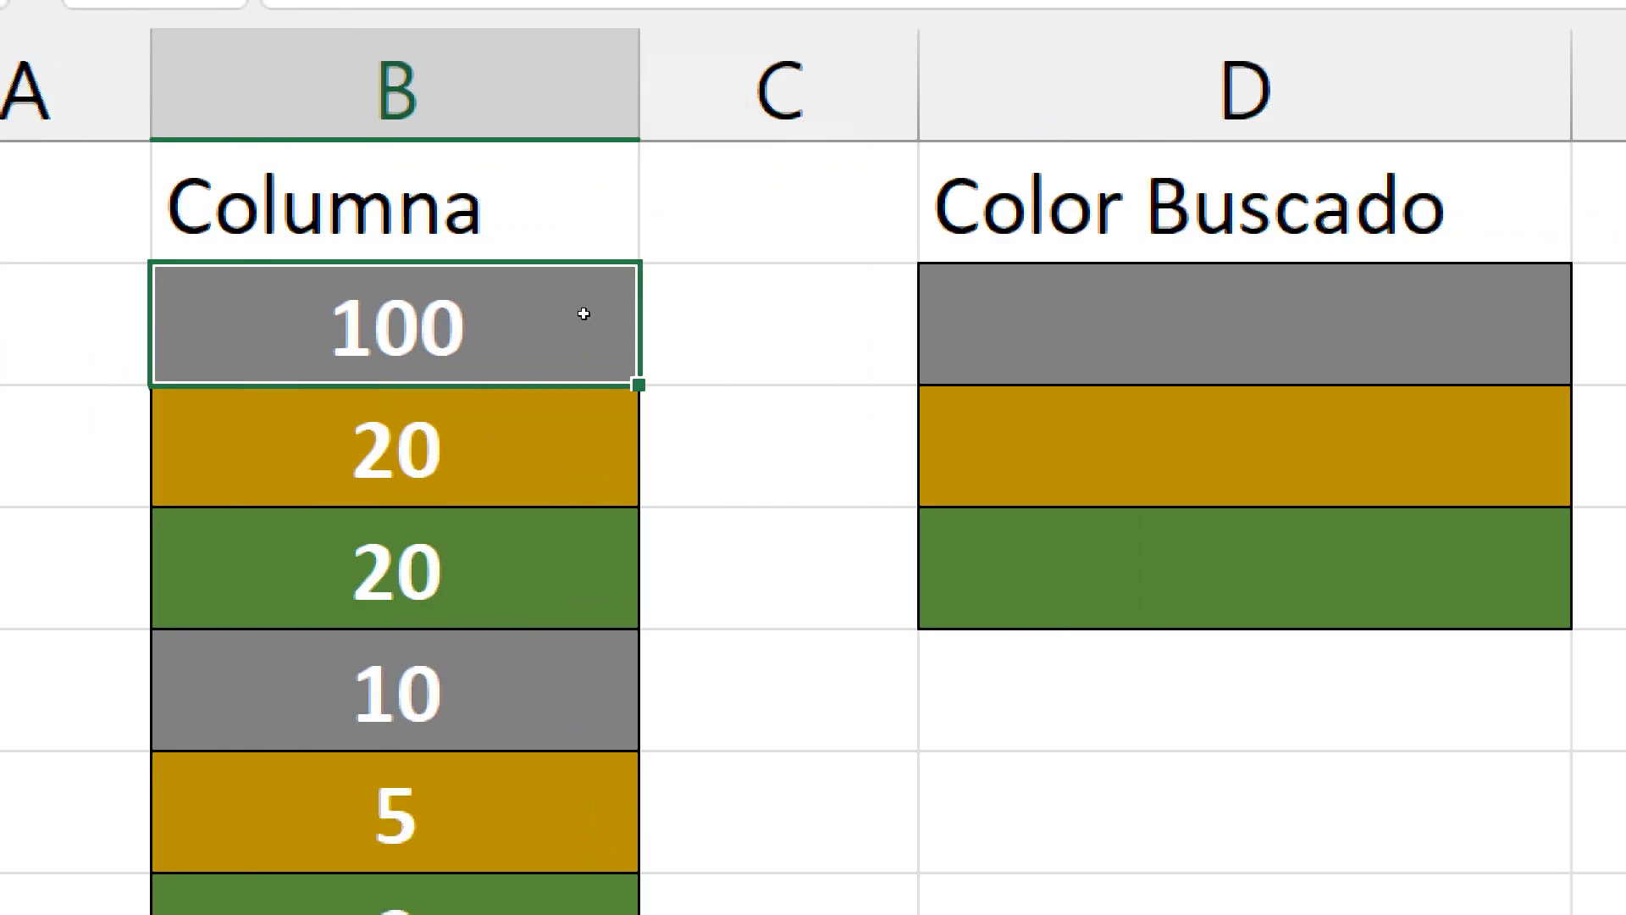
{"action": "key", "text": "Right"}
{"action": "key", "text": "Right"}
{"action": "key", "text": "Left"}
{"action": "key", "text": "Left"}
{"action": "key", "text": "Right"}
{"action": "key", "text": "Right"}
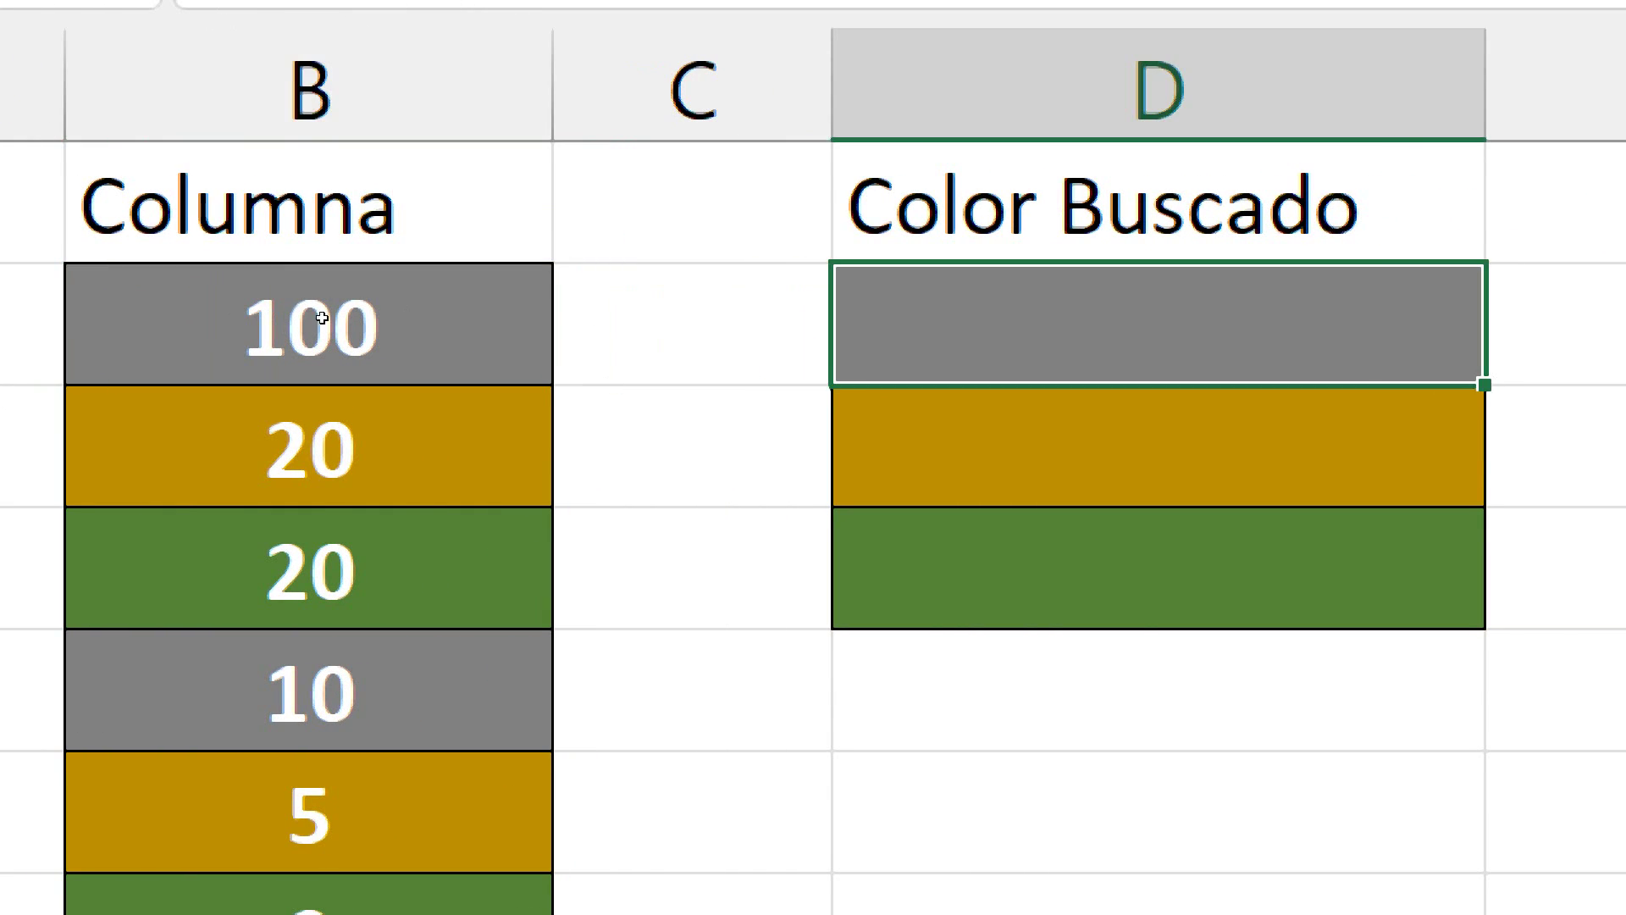
{"action": "key", "text": "Left"}
{"action": "key", "text": "Left"}
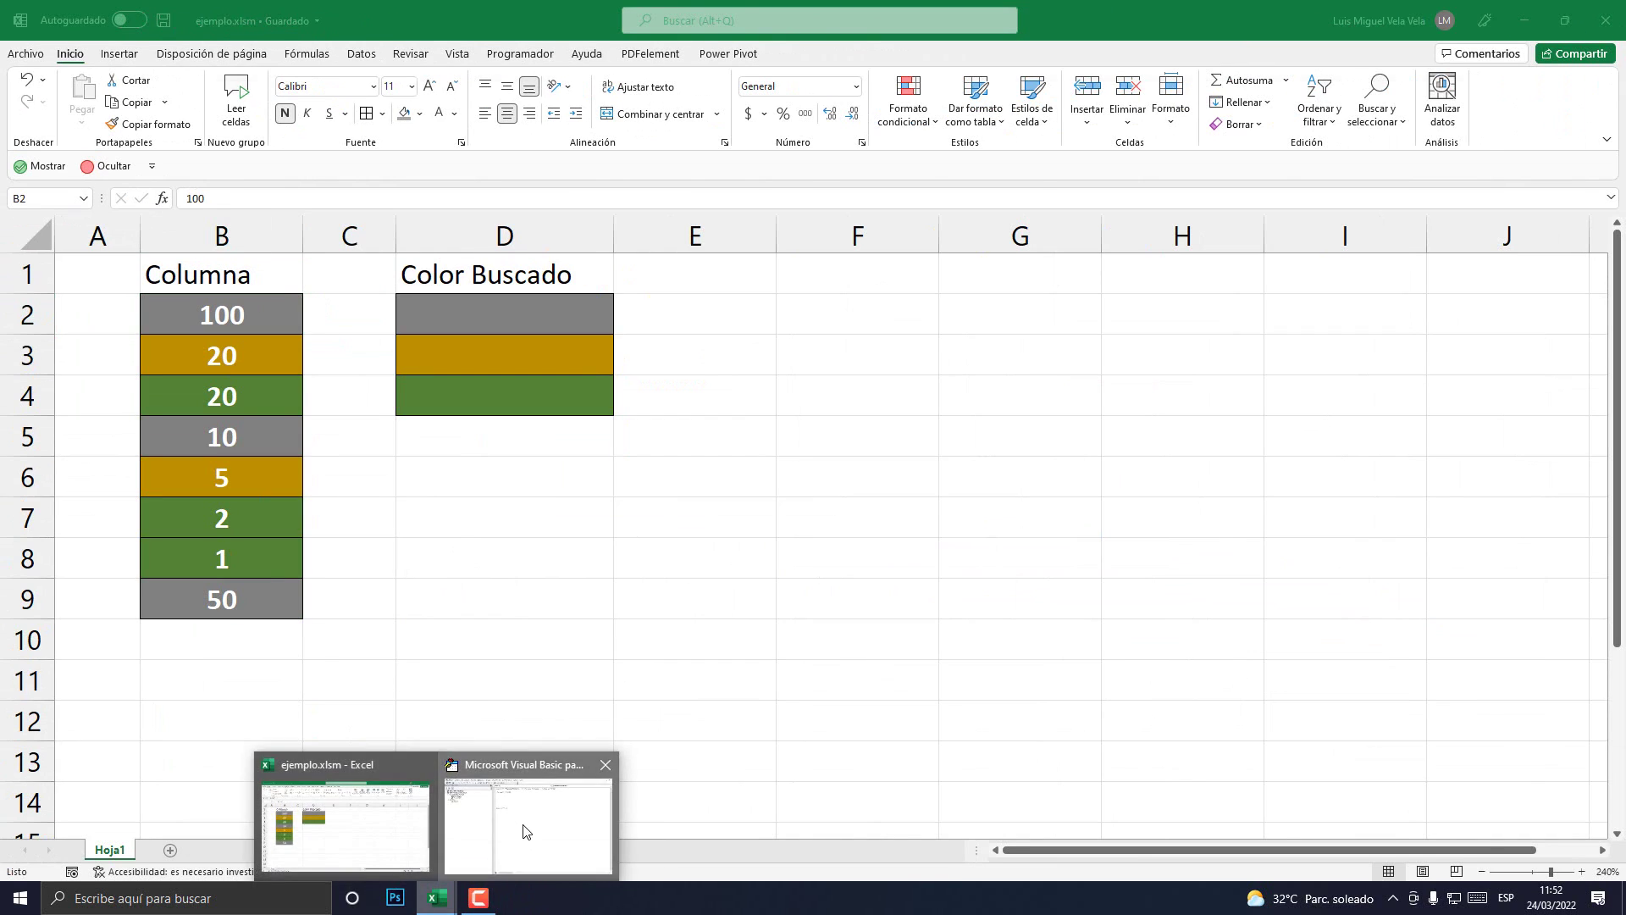
{"action": "left_click", "coordinate": [525, 826]}
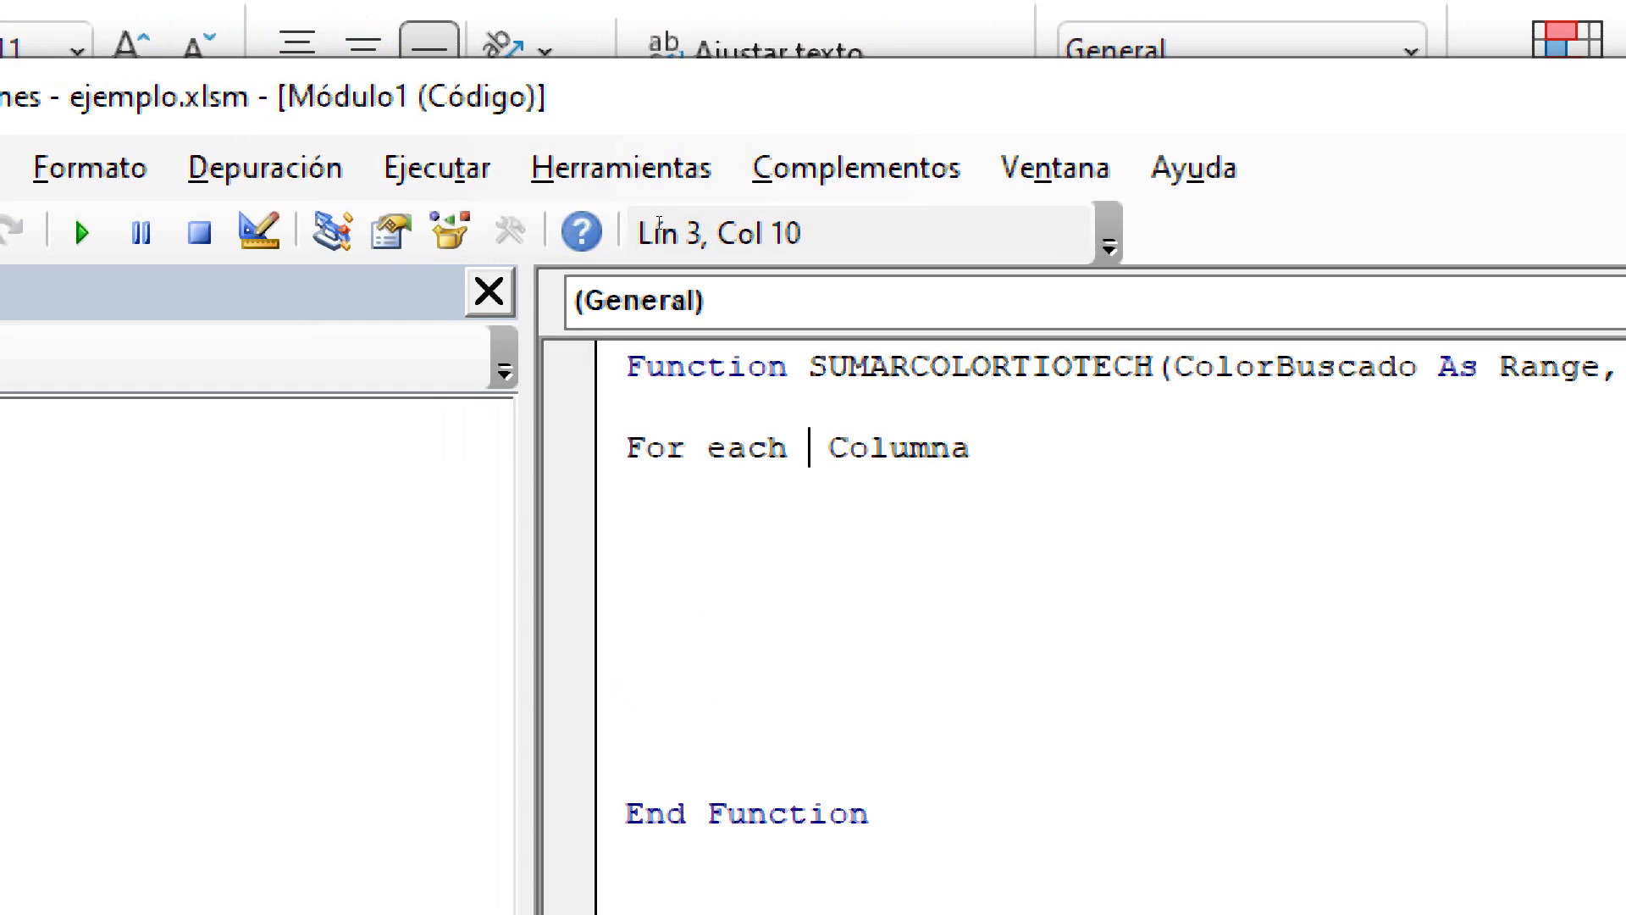
Insert 'celda in' to make the loop read 'For Each celda In Columna', highlighting celda
{"action": "type", "text": "ce "}
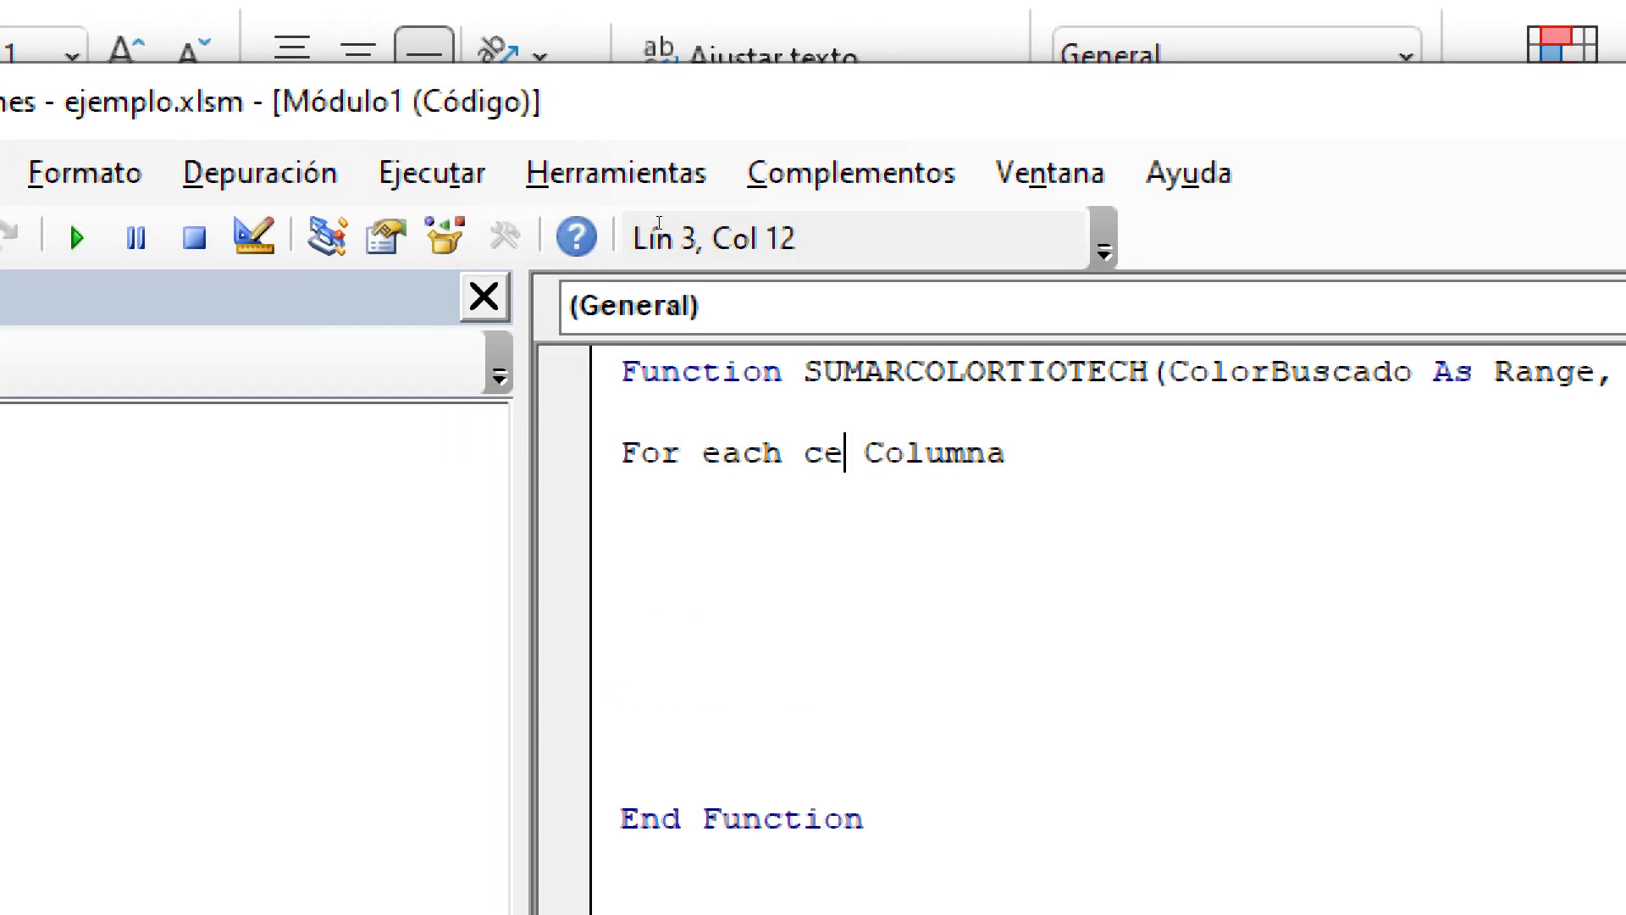
{"action": "type", "text": "lda in"}
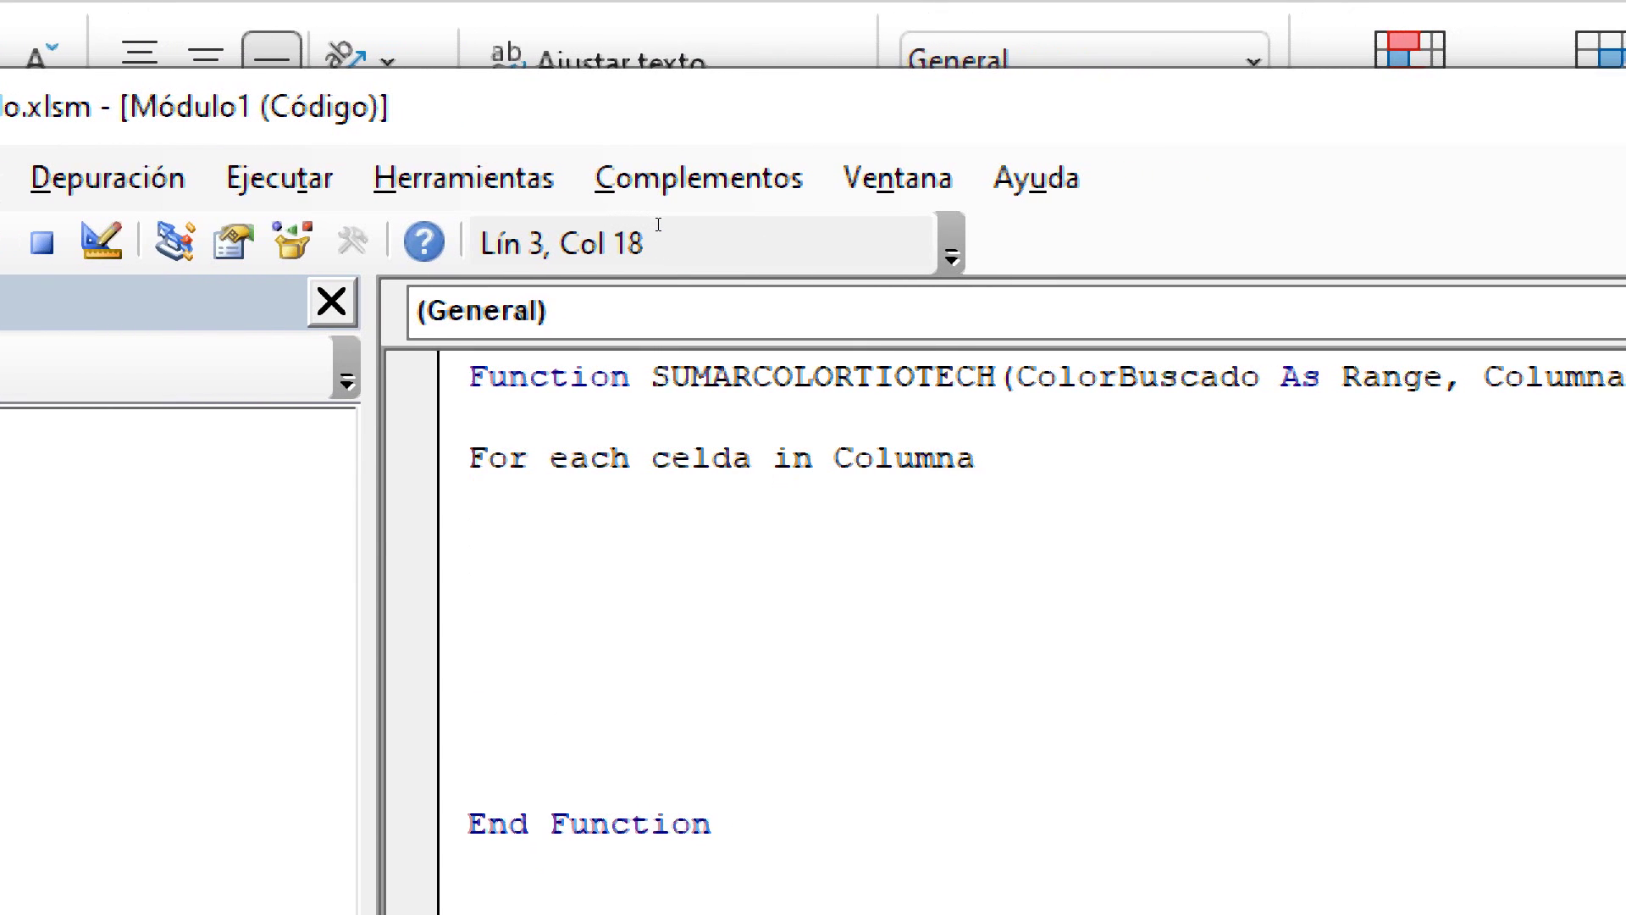
{"action": "key", "text": "Down"}
{"action": "key", "text": "Down"}
{"action": "key", "text": "Down"}
{"action": "left_click_drag", "start_coordinate": [650, 457], "coordinate": [750, 458]}
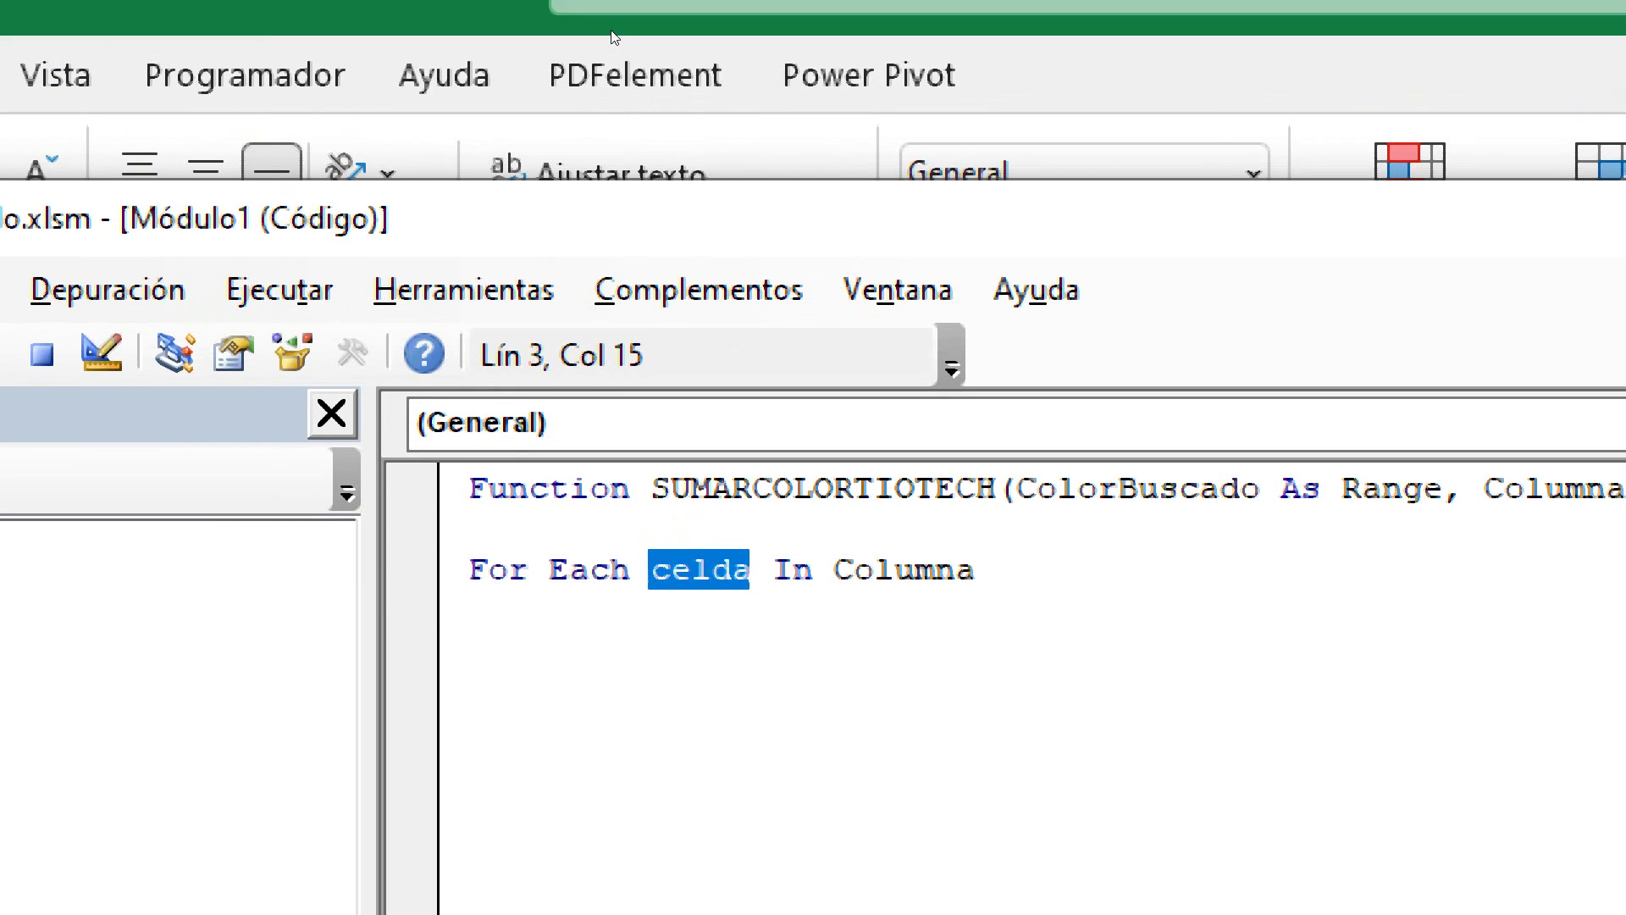
{"action": "left_click", "coordinate": [613, 34]}
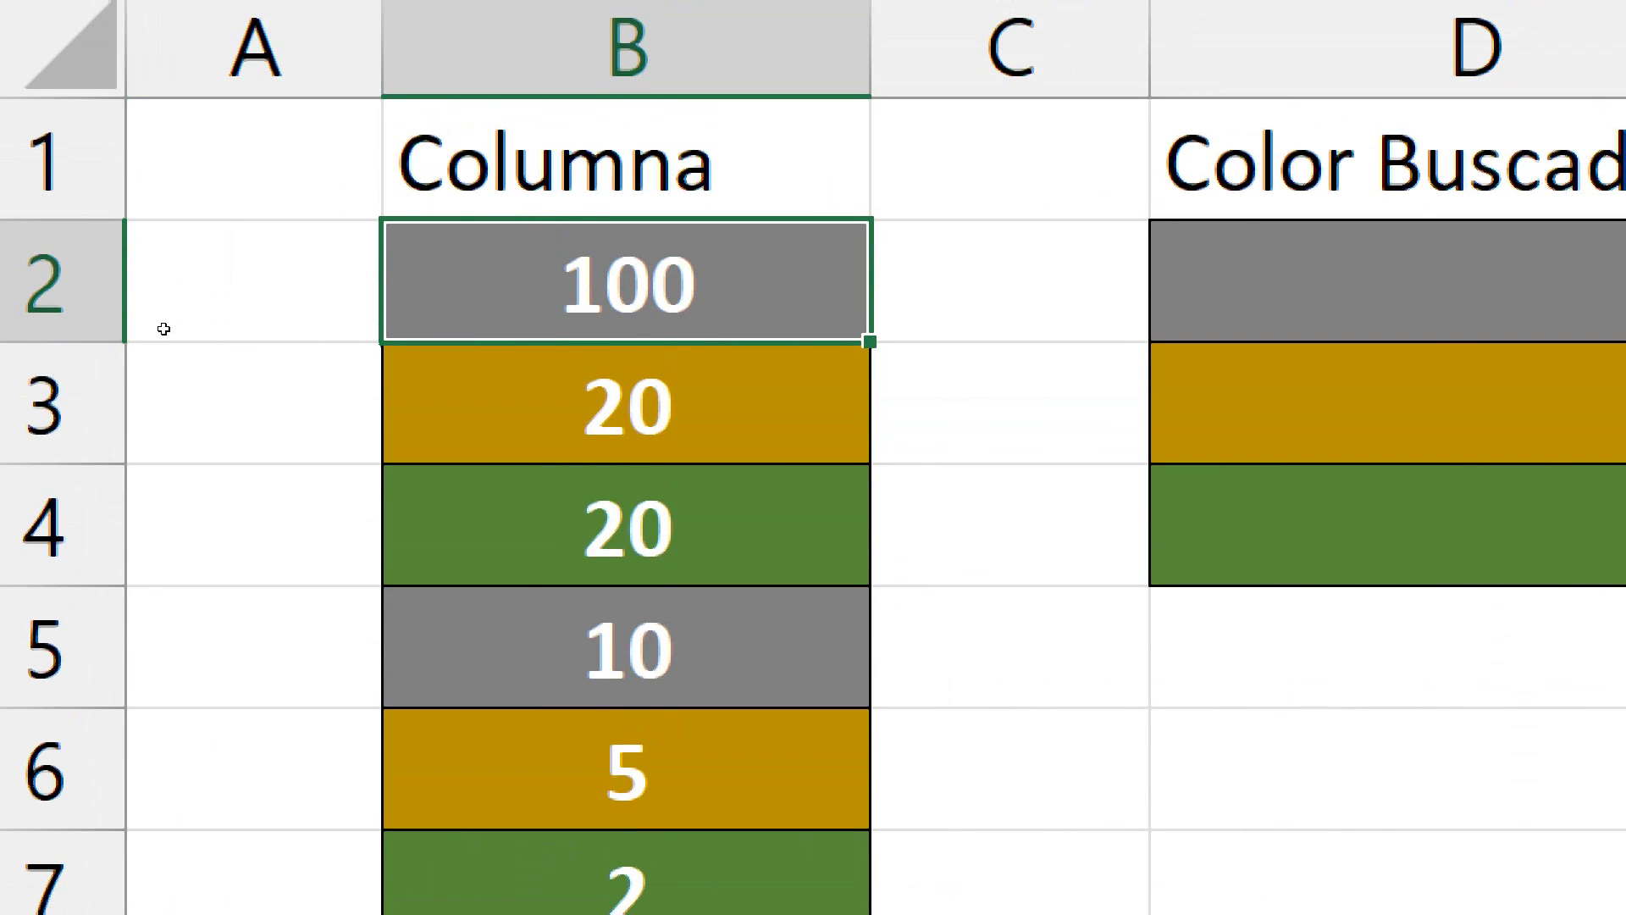
{"action": "key", "text": "shift+Down"}
{"action": "key", "text": "shift+Down"}
{"action": "key", "text": "shift+Down"}
{"action": "key", "text": "shift+Down"}
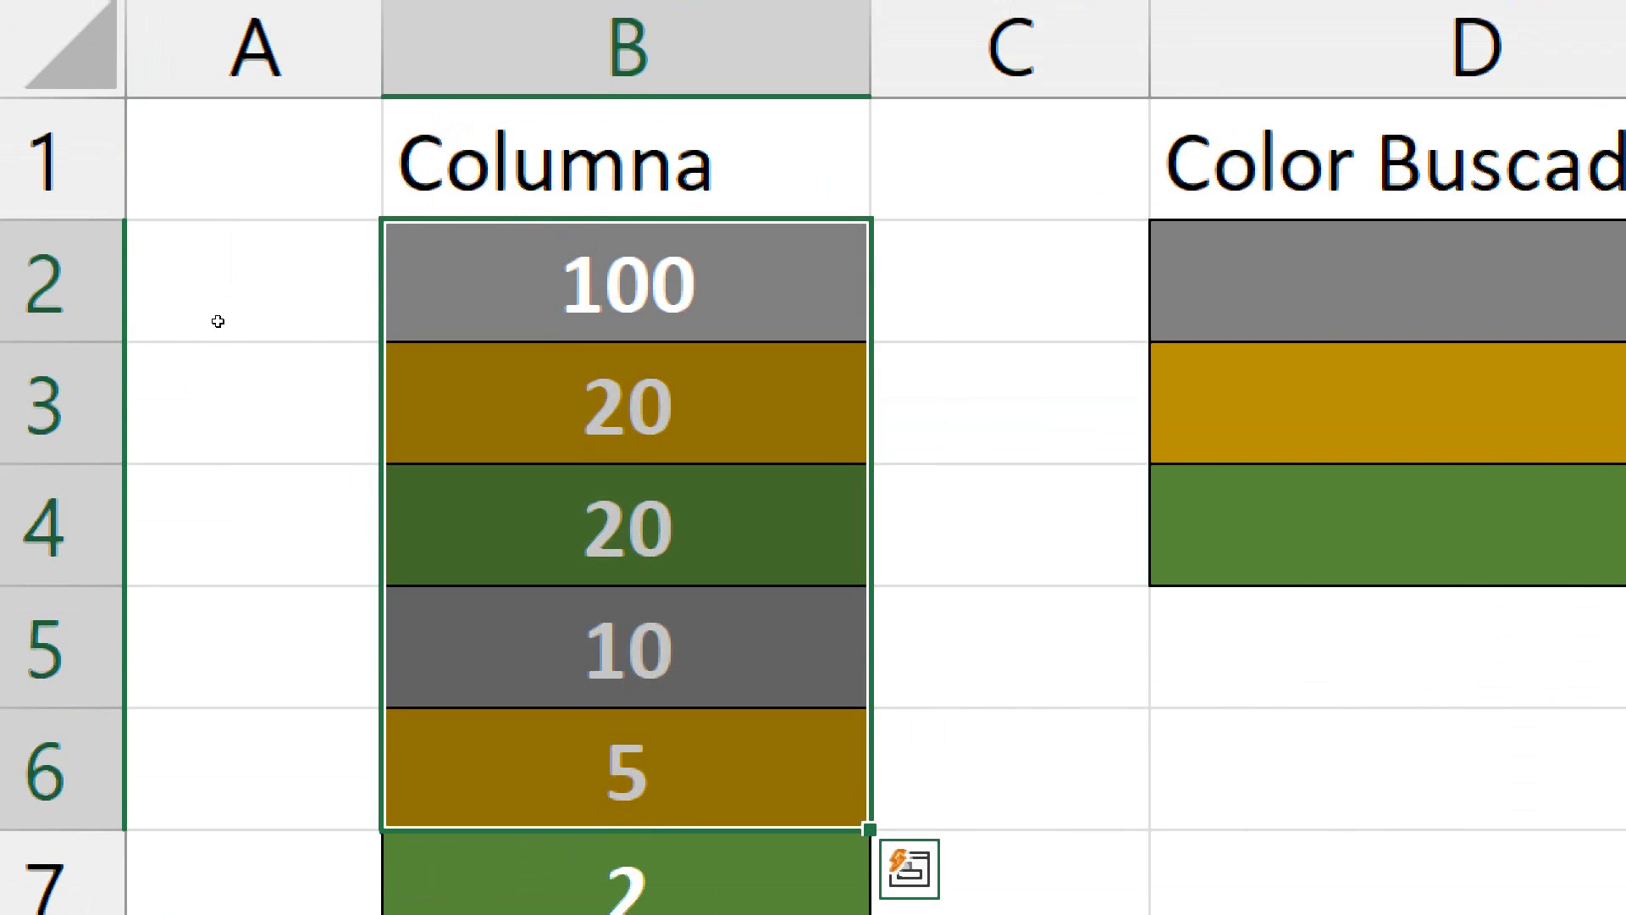
{"action": "key", "text": "shift+Up"}
{"action": "key", "text": "shift+Up"}
{"action": "key", "text": "shift+Up"}
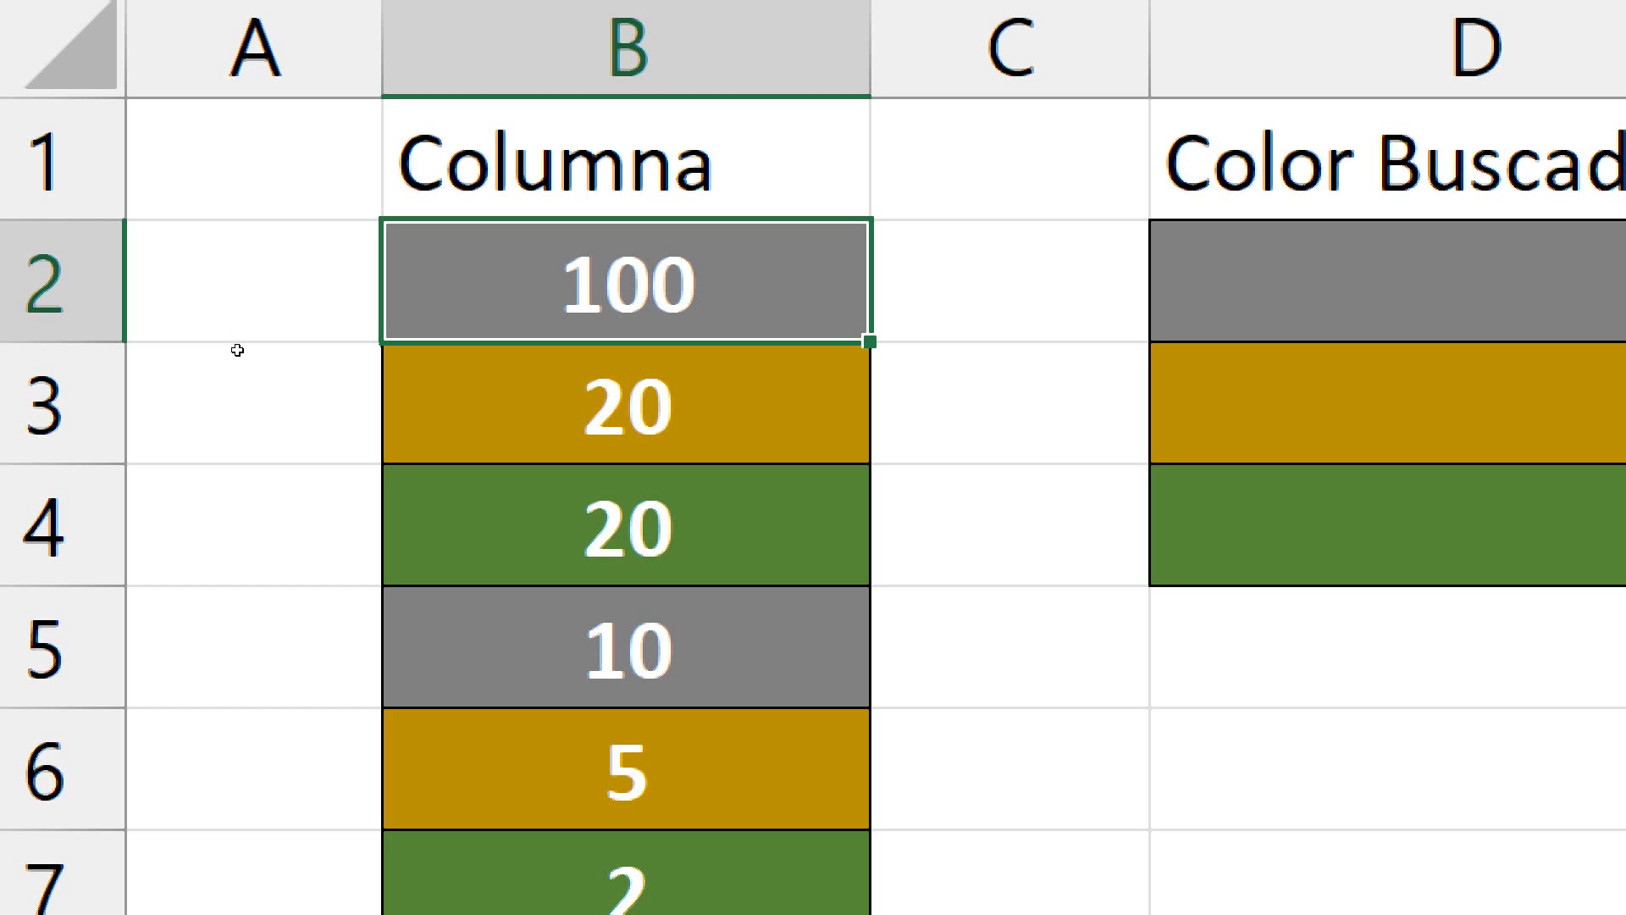
{"action": "key", "text": "Down"}
{"action": "key", "text": "Up"}
{"action": "key", "text": "Down"}
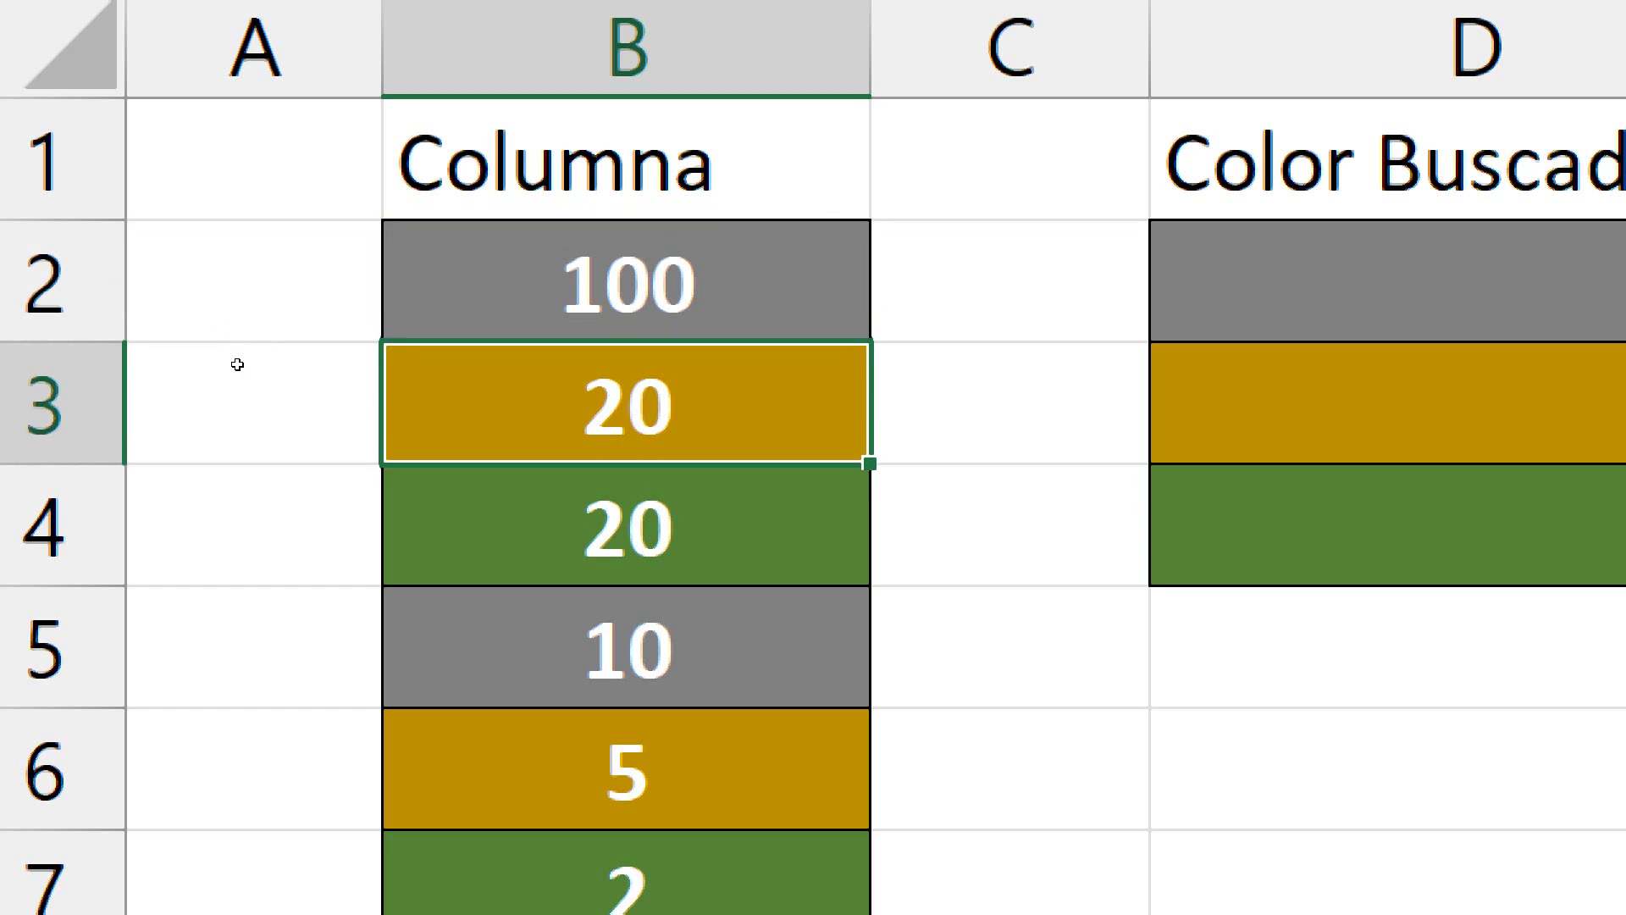
{"action": "key", "text": "Down"}
{"action": "left_click", "coordinate": [770, 303]}
{"action": "key", "text": "Right"}
{"action": "key", "text": "Right"}
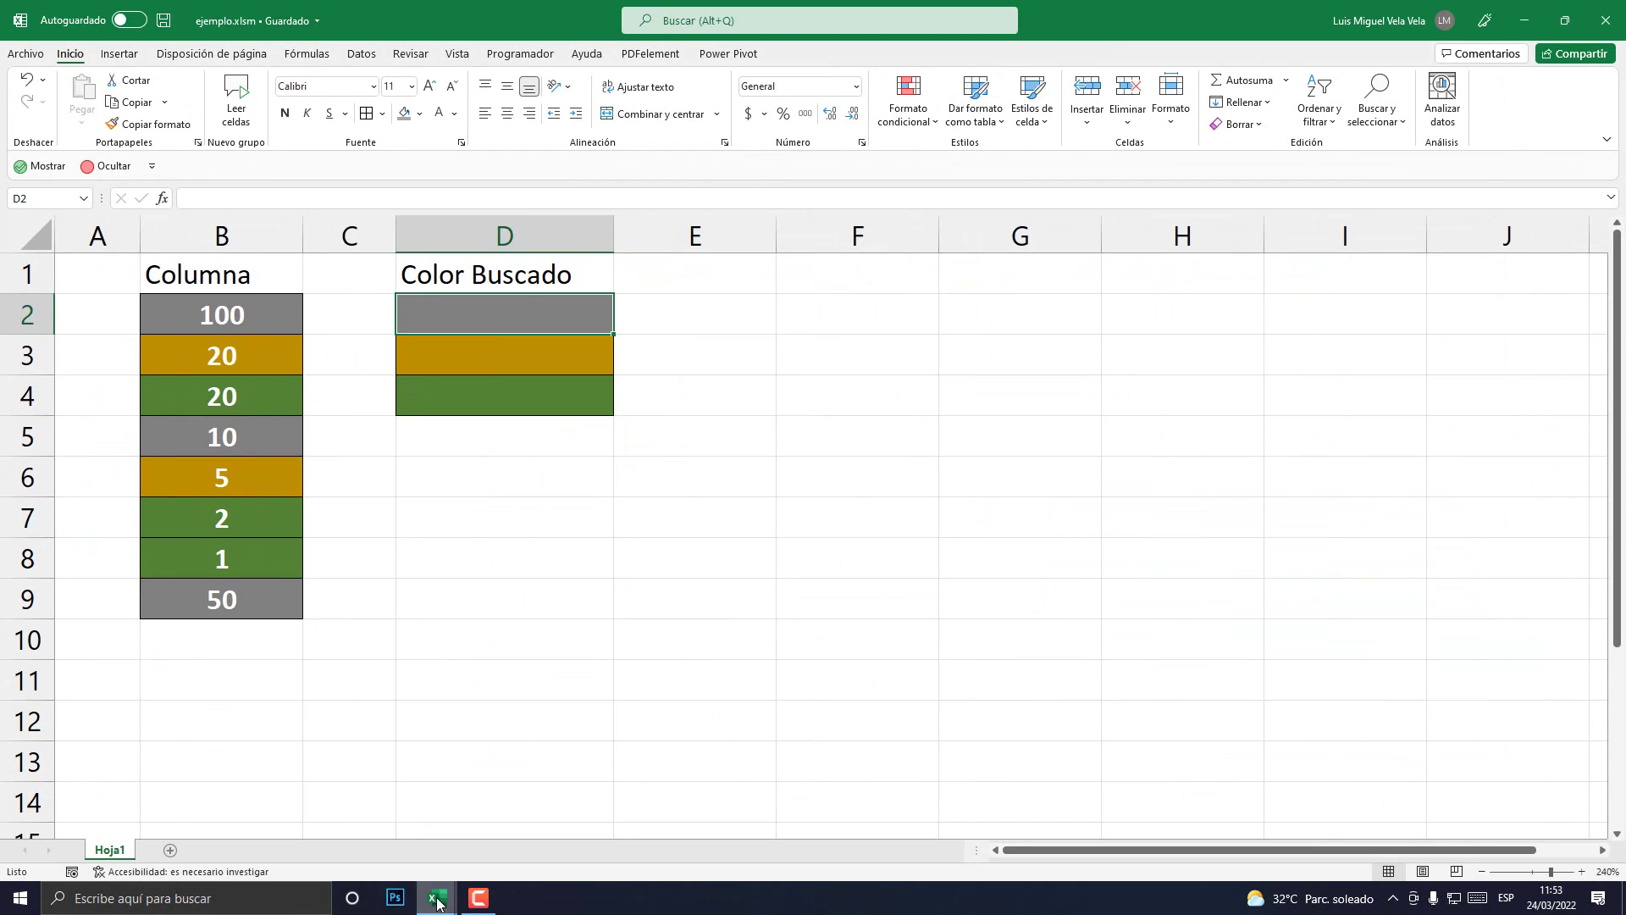
Back in the VBA editor, open a blank line under the function header above the loop
{"action": "mouse_move", "coordinate": [436, 898]}
{"action": "left_click", "coordinate": [521, 817]}
{"action": "left_click", "coordinate": [690, 220]}
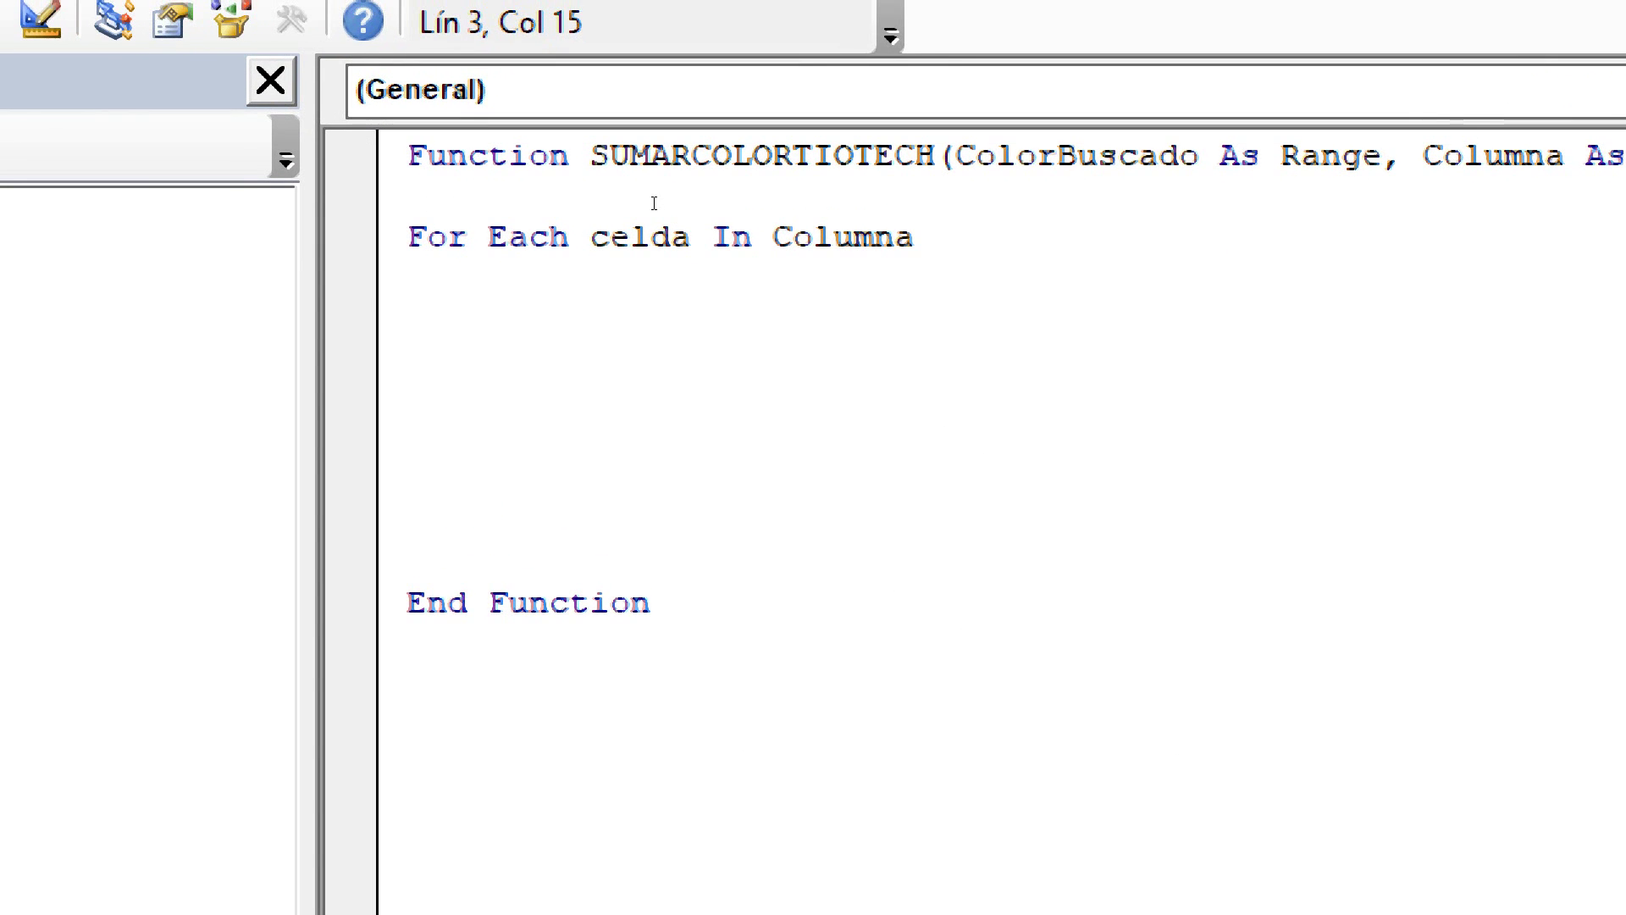
{"action": "left_click", "coordinate": [677, 207]}
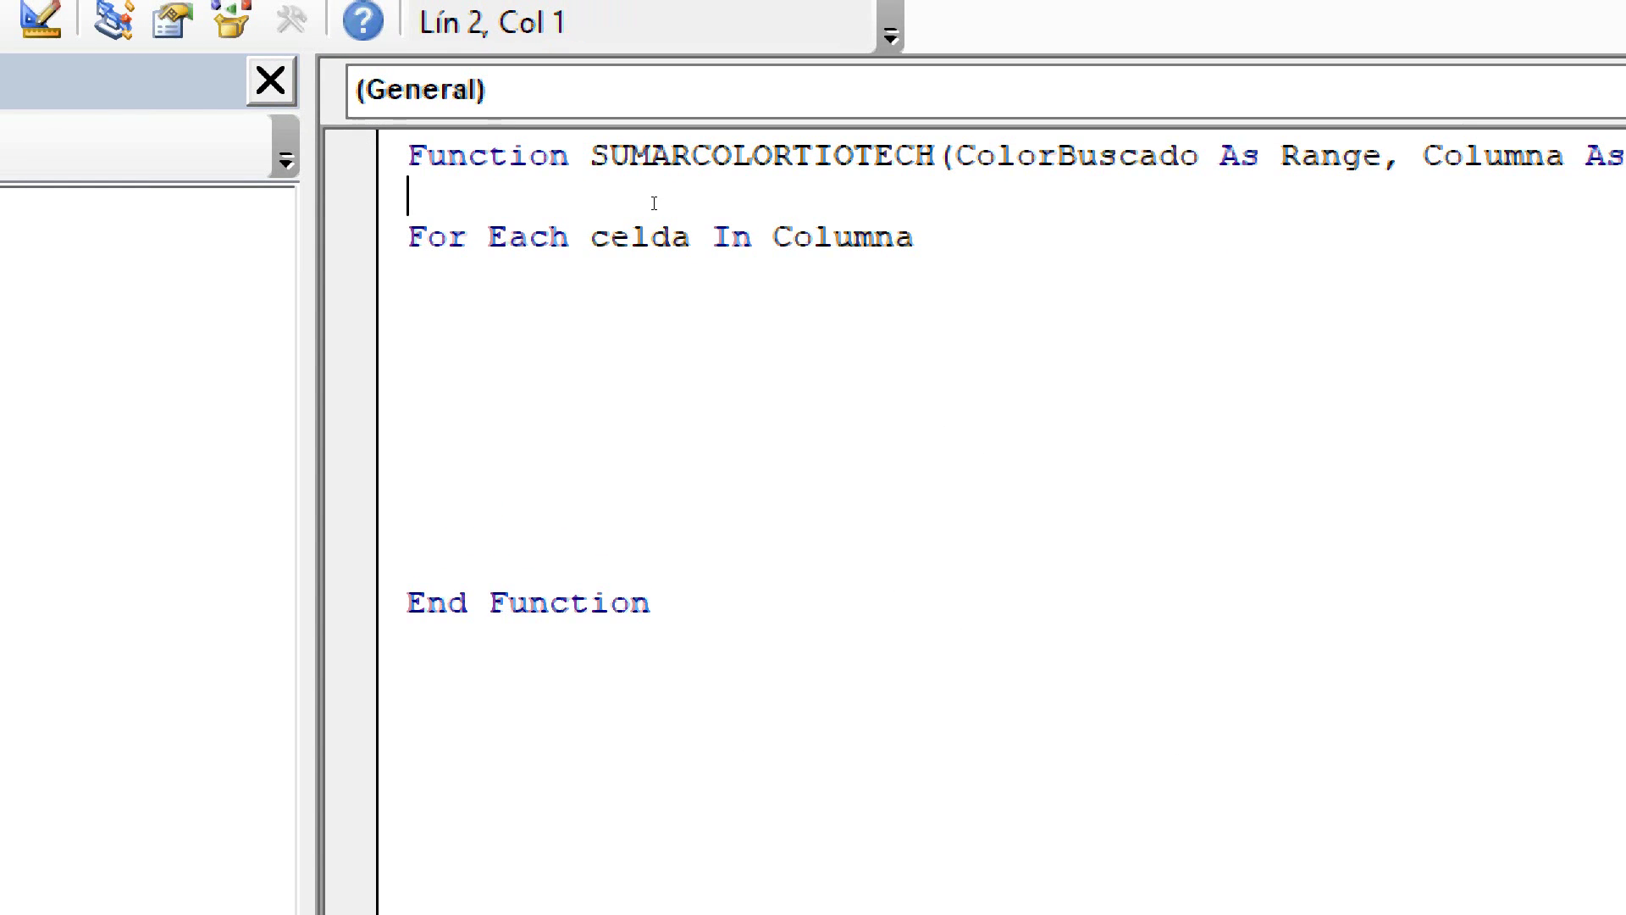
{"action": "key", "text": "Return"}
{"action": "key", "text": "Return"}
{"action": "key", "text": "Return"}
{"action": "key", "text": "Up"}
{"action": "key", "text": "Up"}
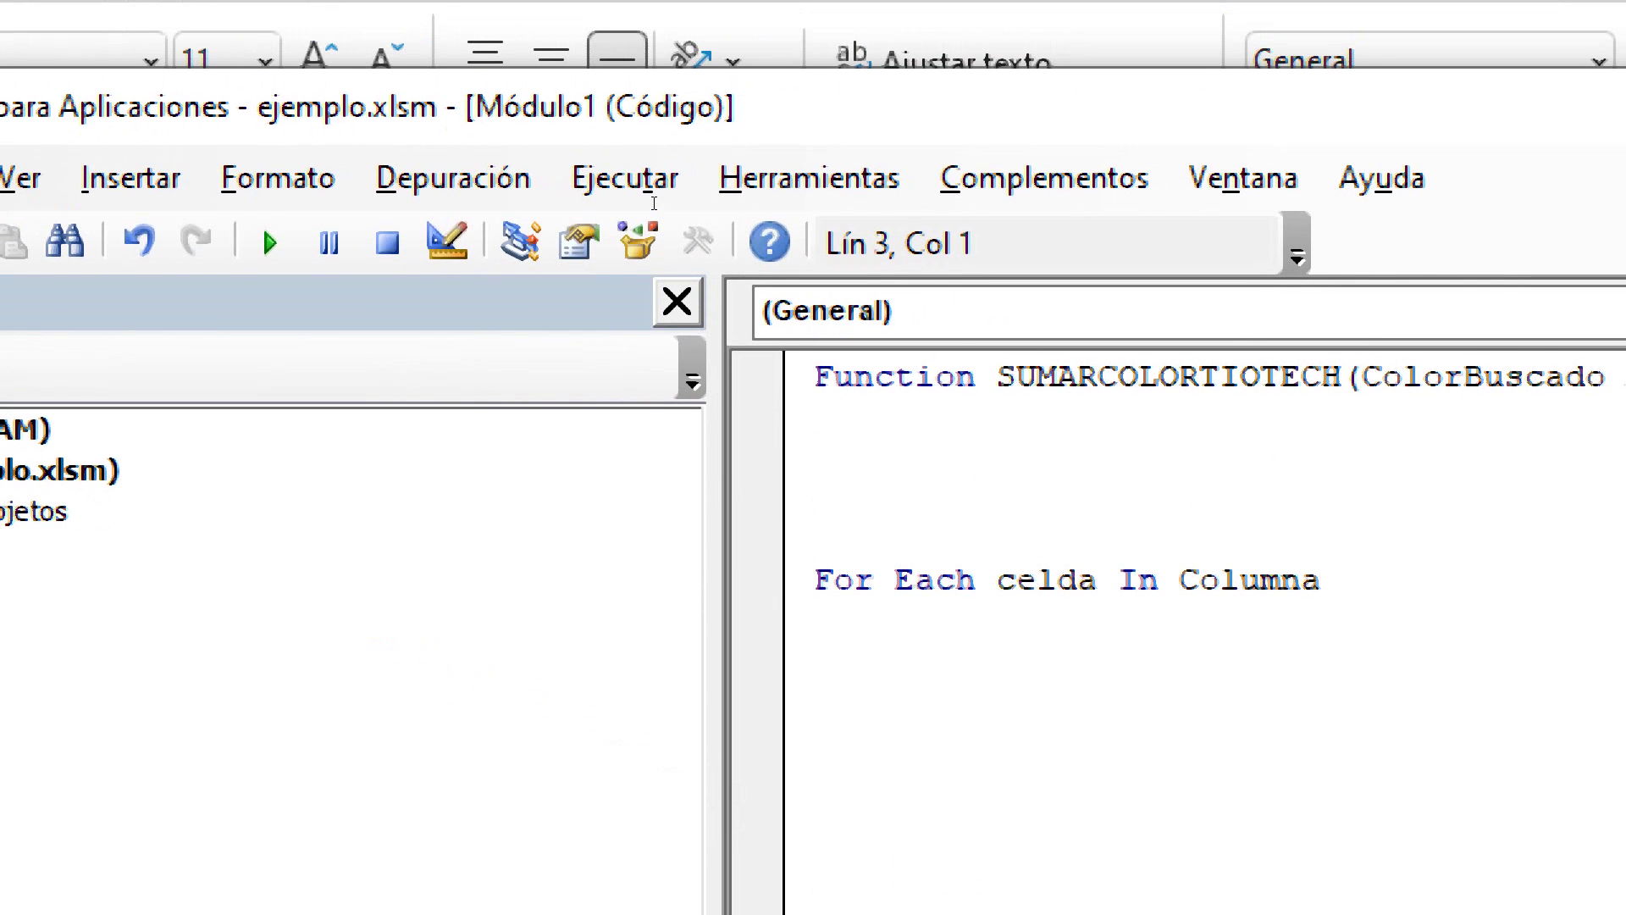
Declare 'Dim celda As Range', correcting the 'tange' typo and accepting Range from IntelliSense
{"action": "type", "text": "dim celda"}
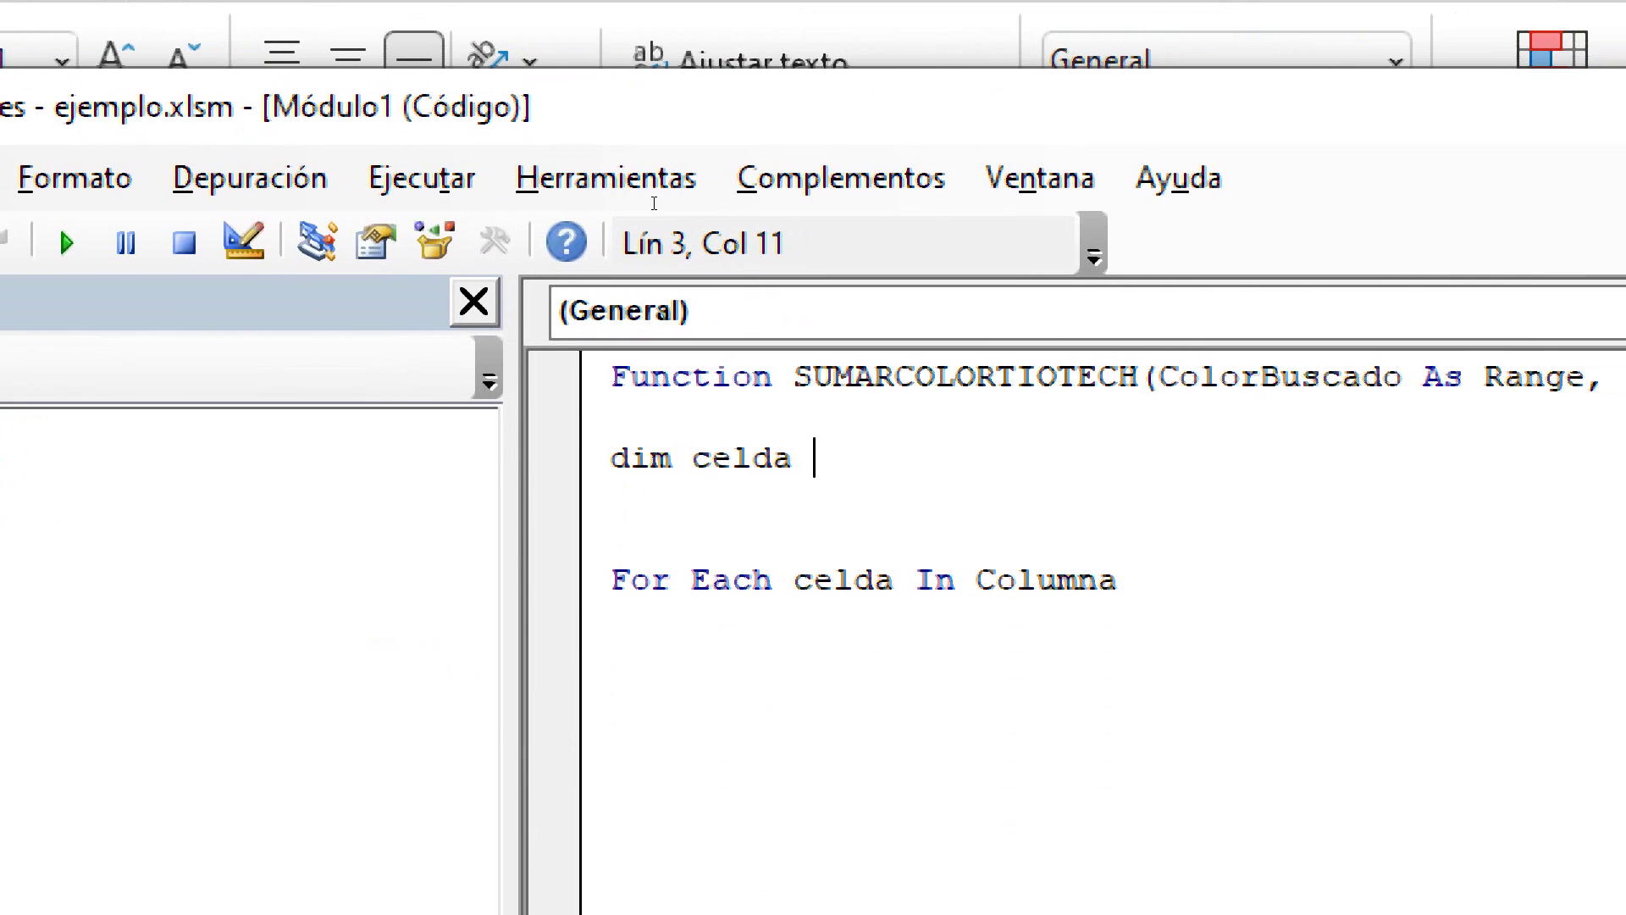
{"action": "key", "text": "ctrl+Left"}
{"action": "key", "text": "shift+Left"}
{"action": "key", "text": "shift+Left"}
{"action": "key", "text": "shift+Left"}
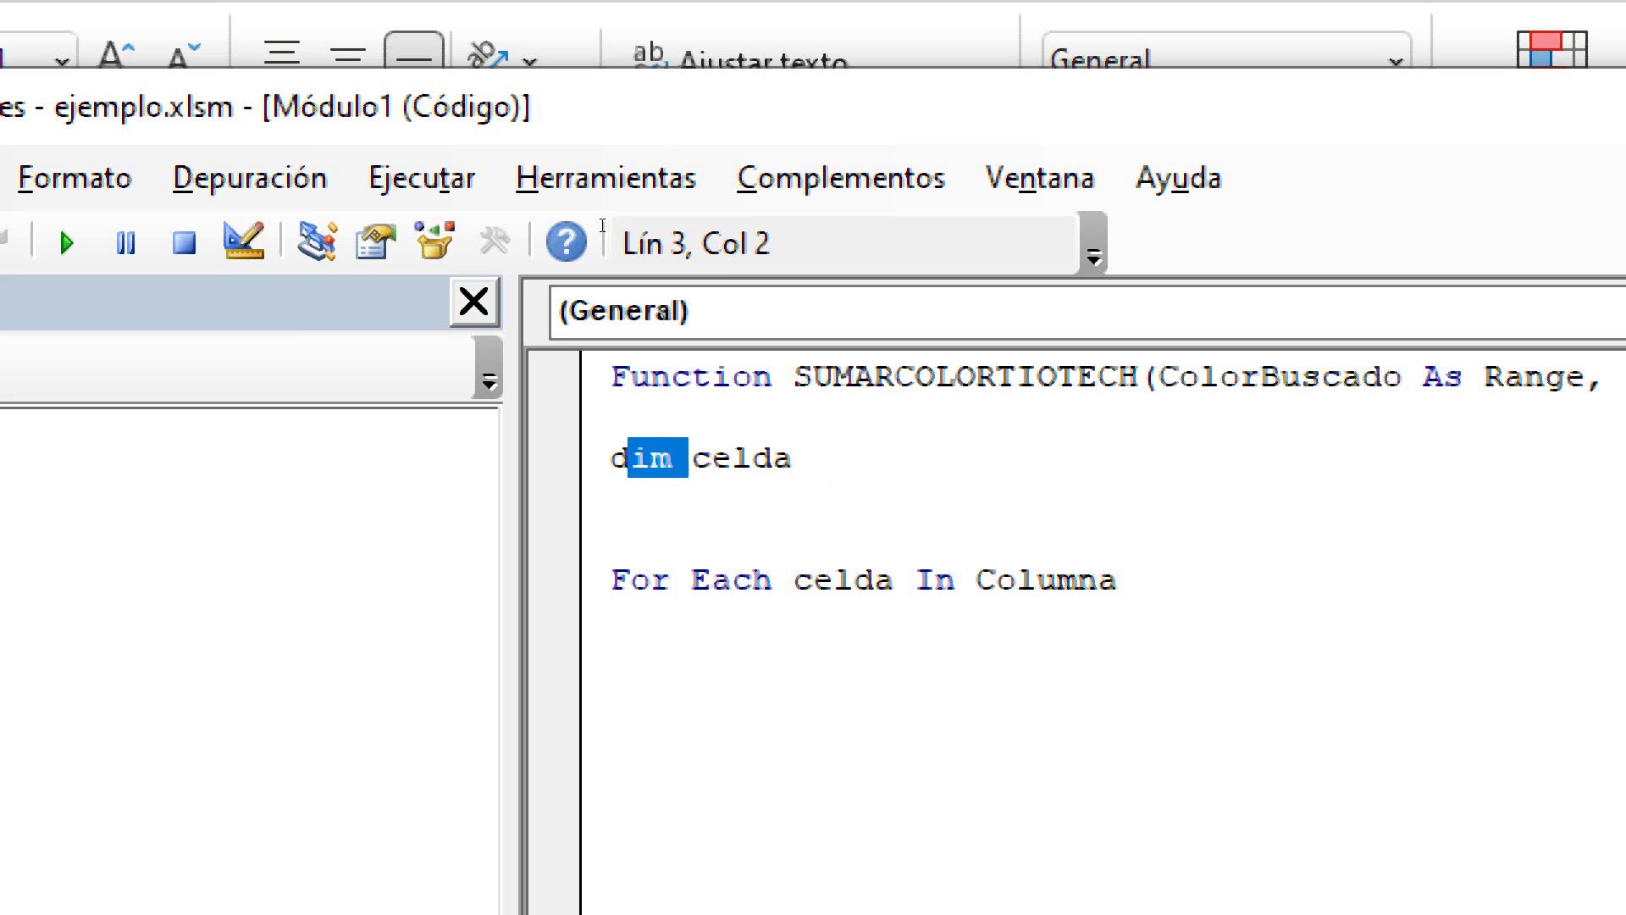
{"action": "key", "text": "End"}
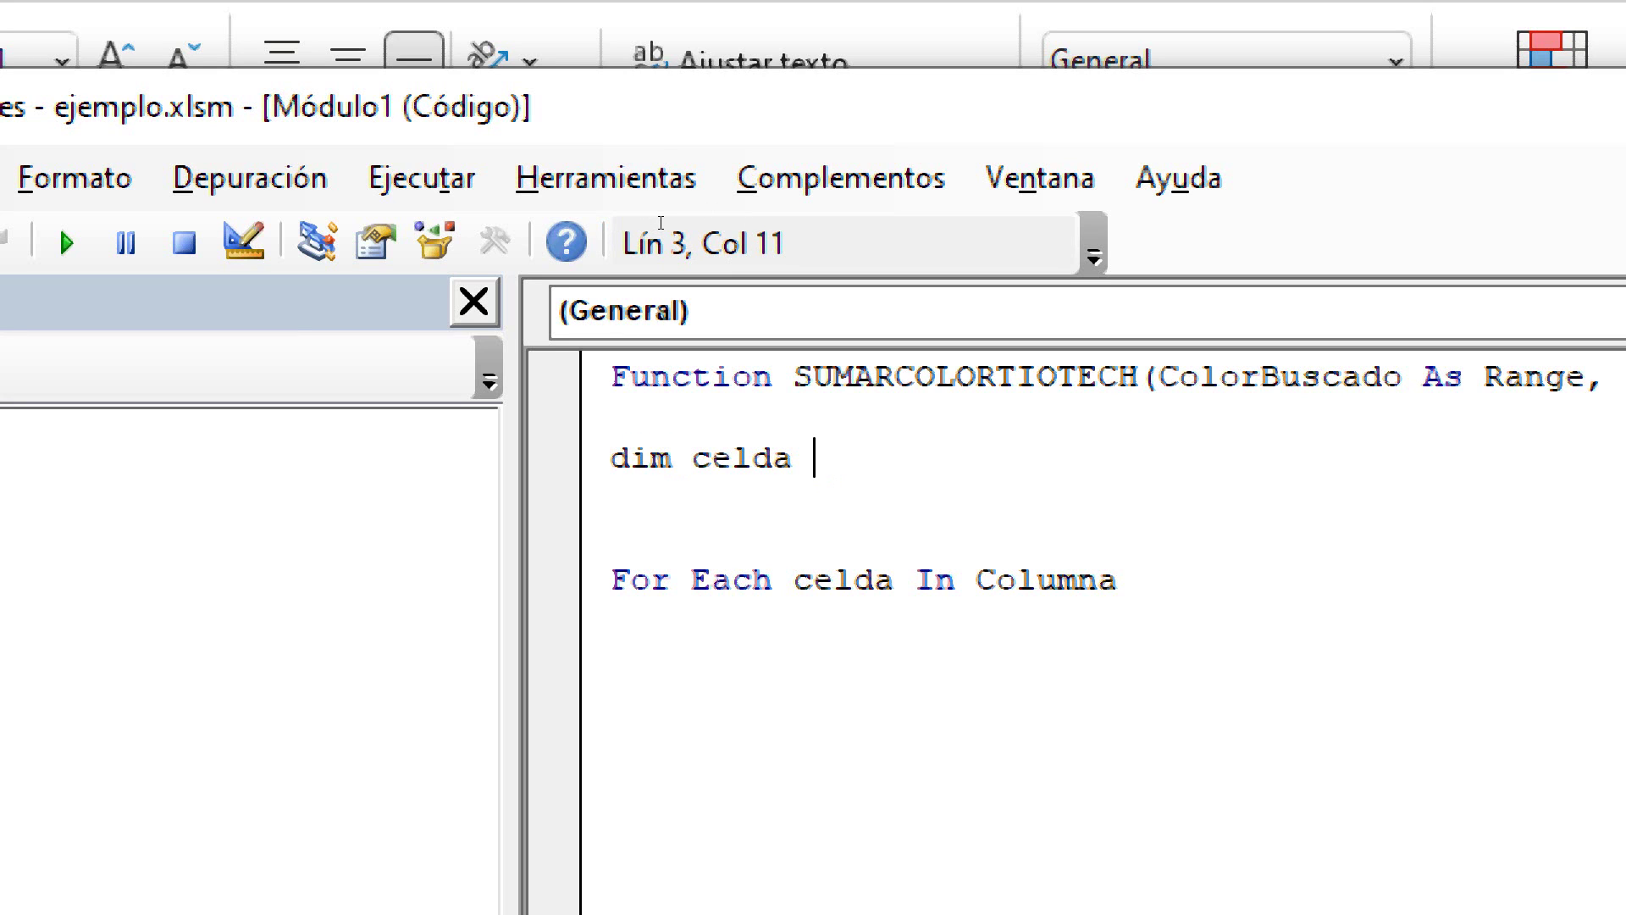
{"action": "type", "text": "as "}
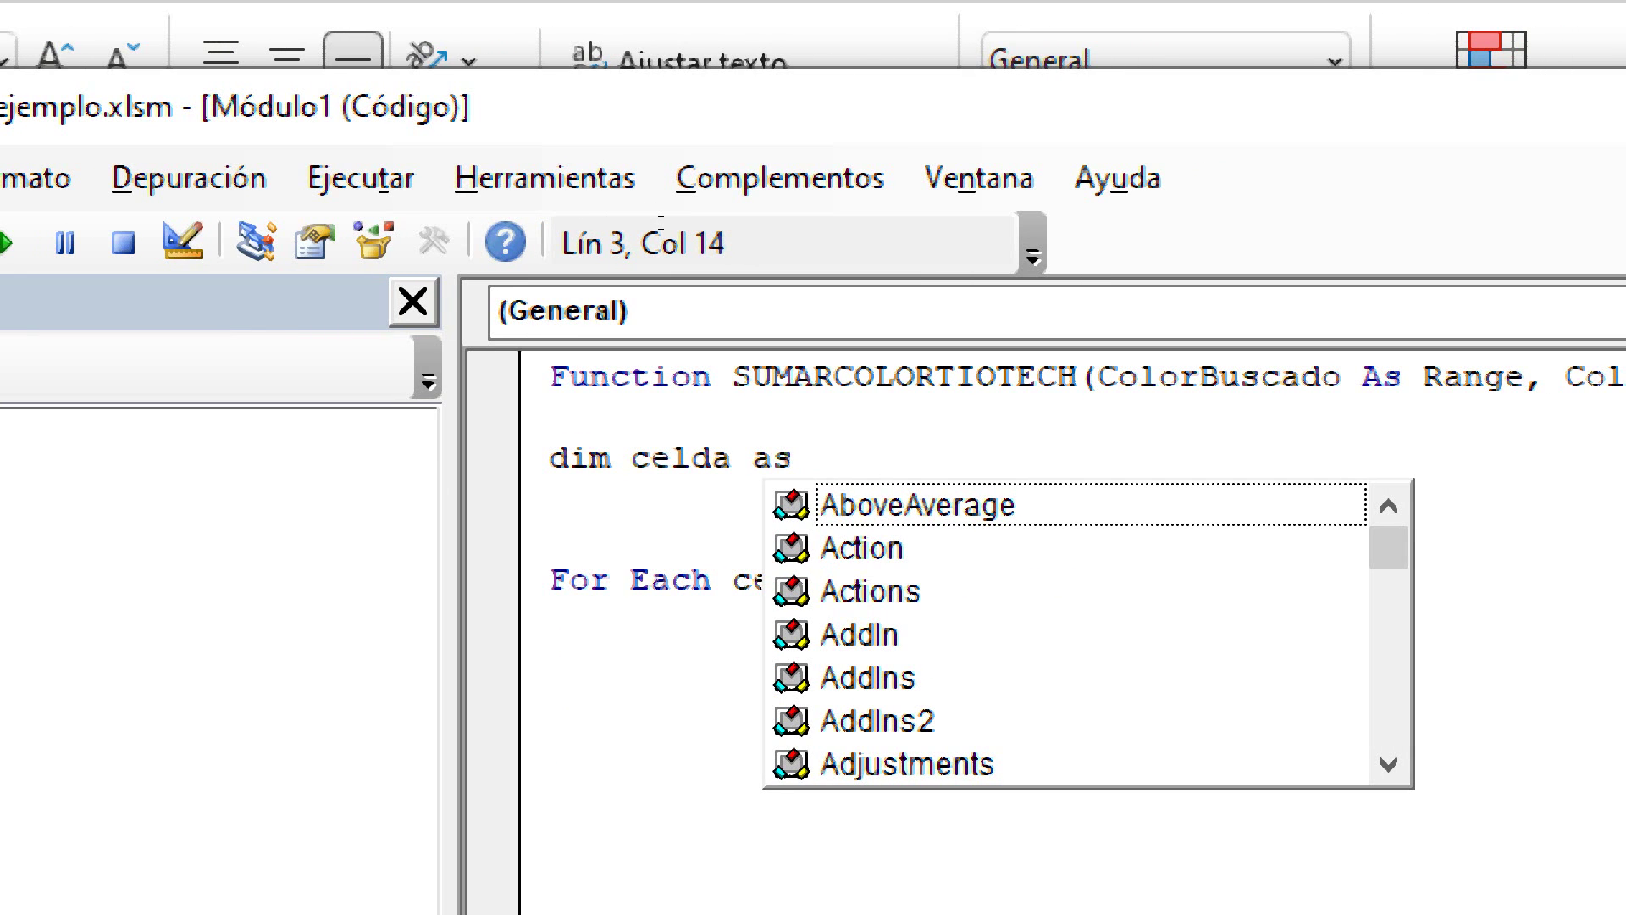
{"action": "type", "text": "tange"}
{"action": "key", "text": "BackSpace"}
{"action": "key", "text": "BackSpace"}
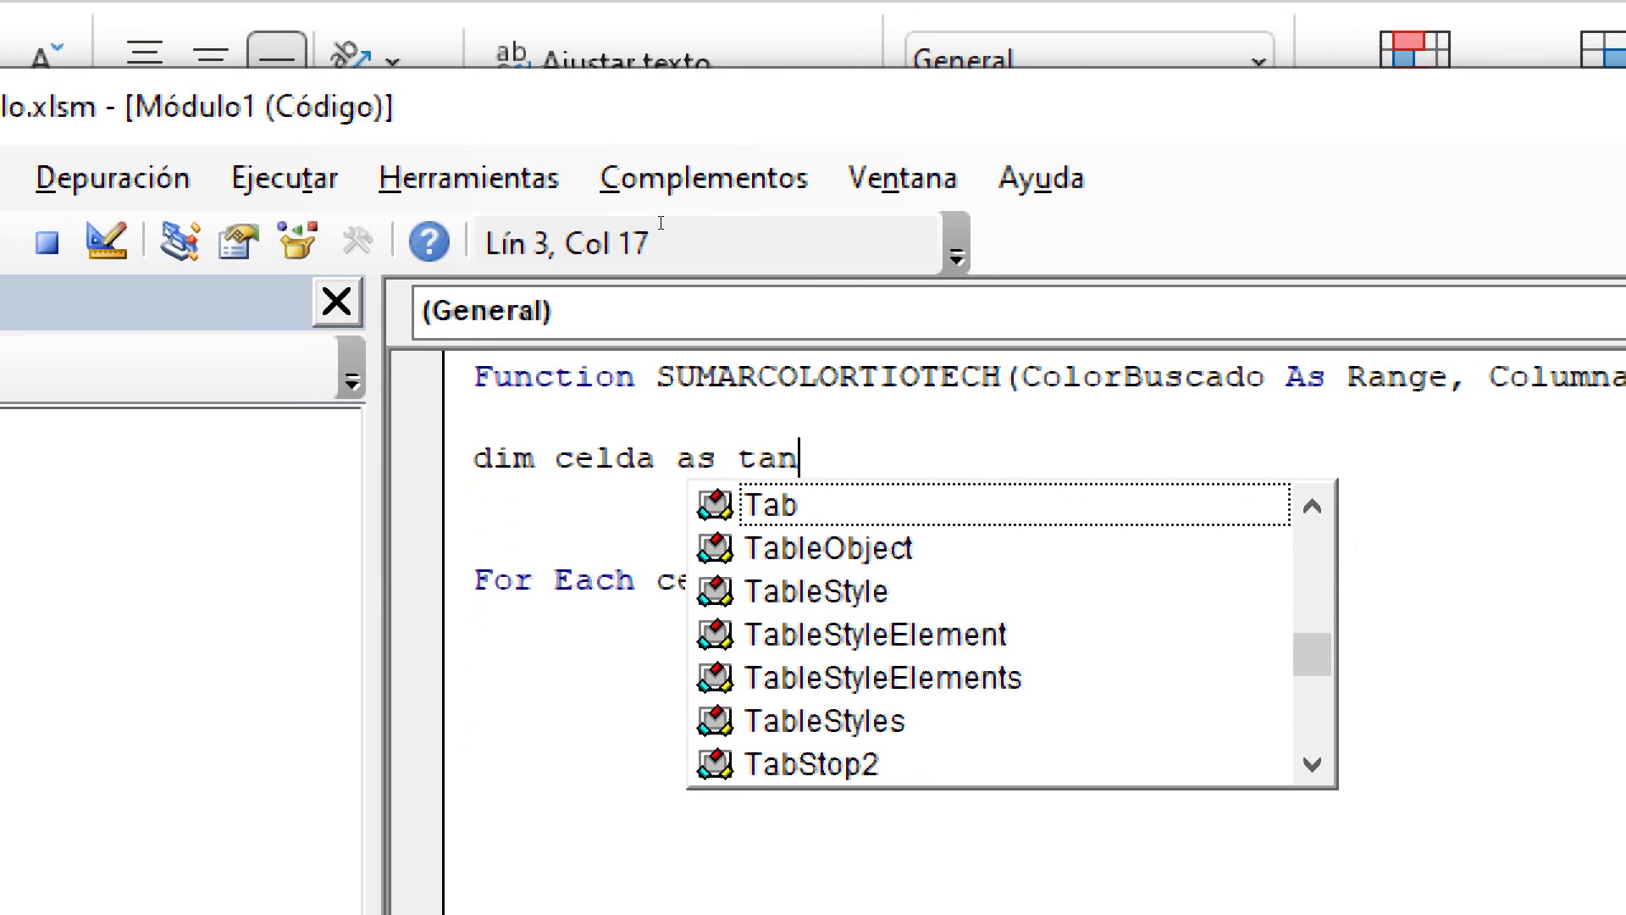
{"action": "key", "text": "BackSpace"}
{"action": "key", "text": "BackSpace"}
{"action": "key", "text": "BackSpace"}
{"action": "type", "text": "range"}
{"action": "key", "text": "Tab"}
{"action": "key", "text": "Return"}
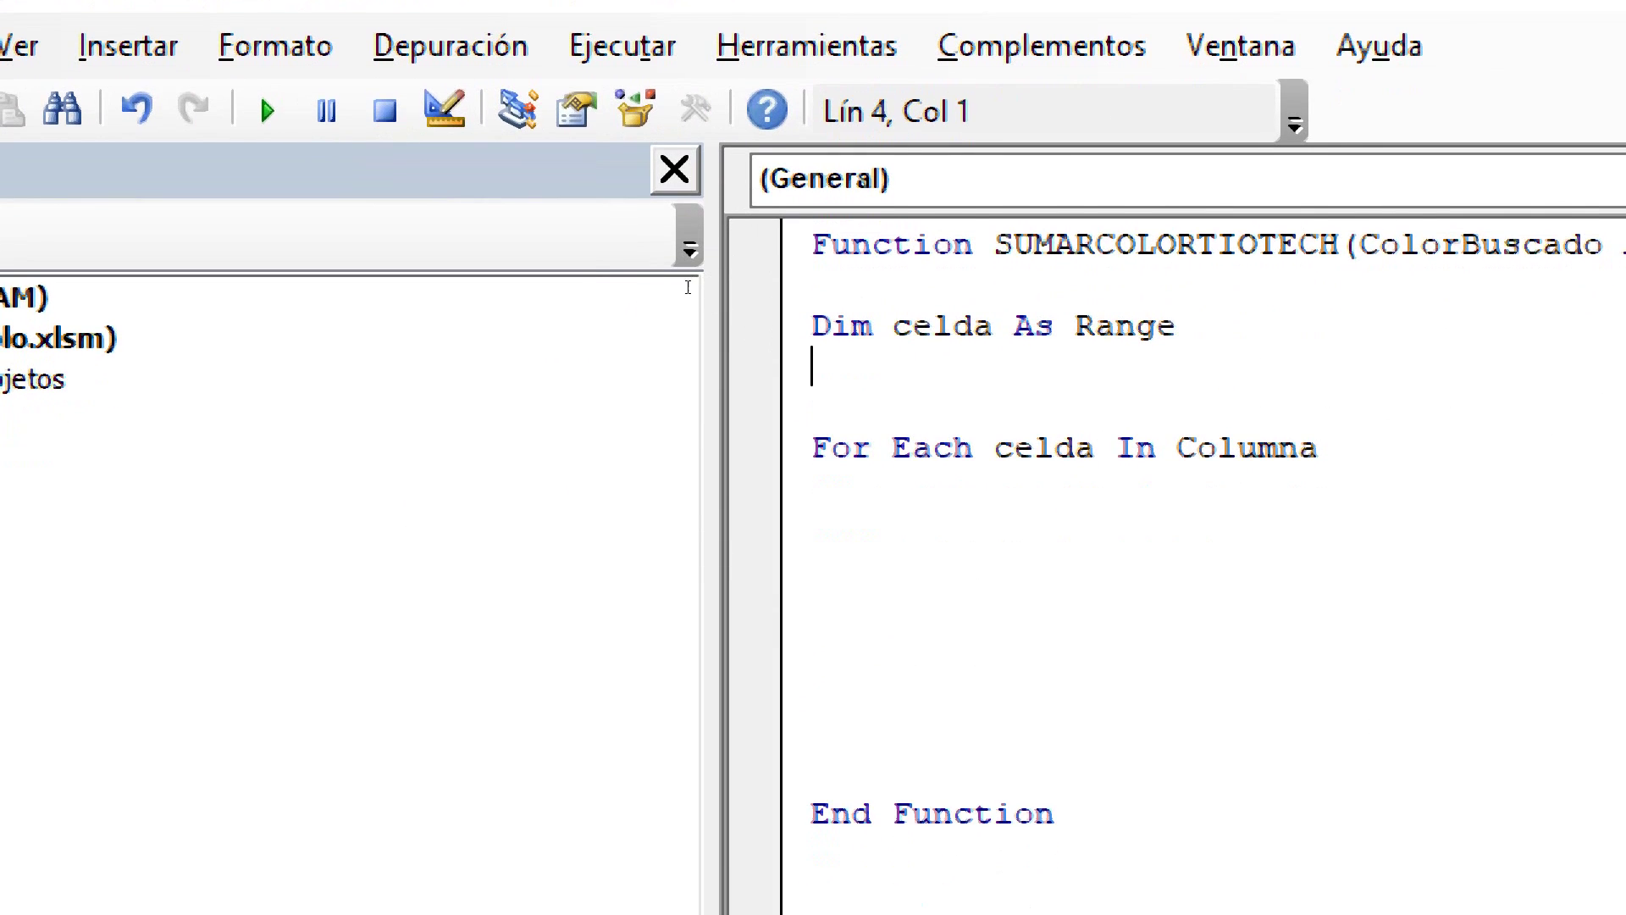
Close the loop with a 'Next celda' line, leaving blank lines below For Each
{"action": "key", "text": "Down"}
{"action": "key", "text": "Down"}
{"action": "key", "text": "Down"}
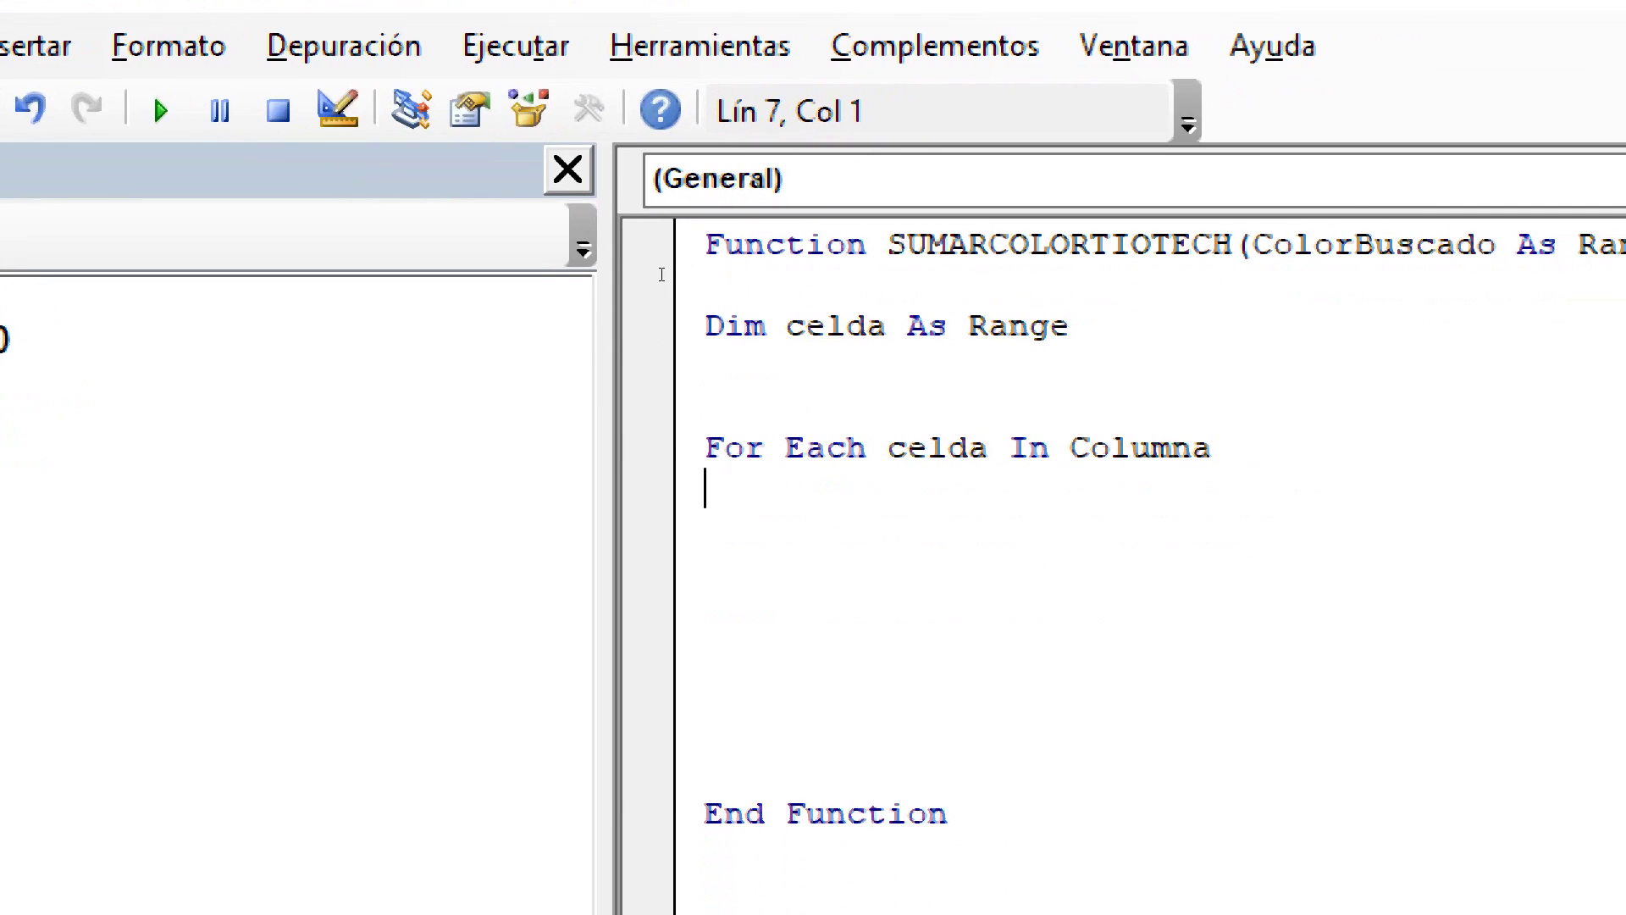
{"action": "key", "text": "Return"}
{"action": "key", "text": "Return"}
{"action": "key", "text": "Return"}
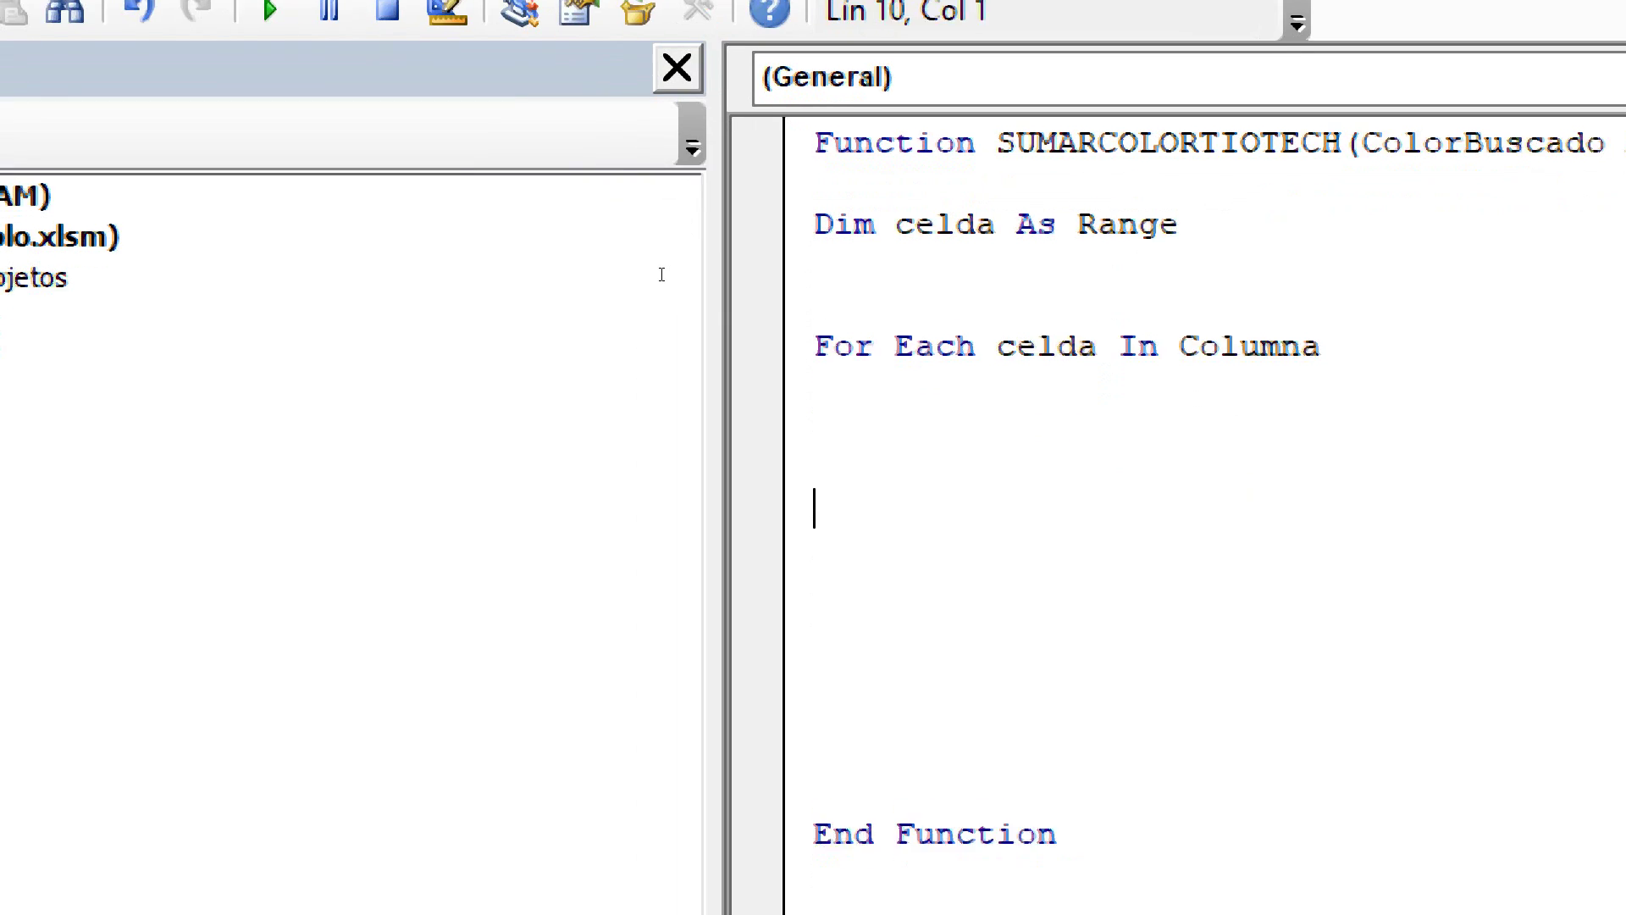
{"action": "type", "text": "next "}
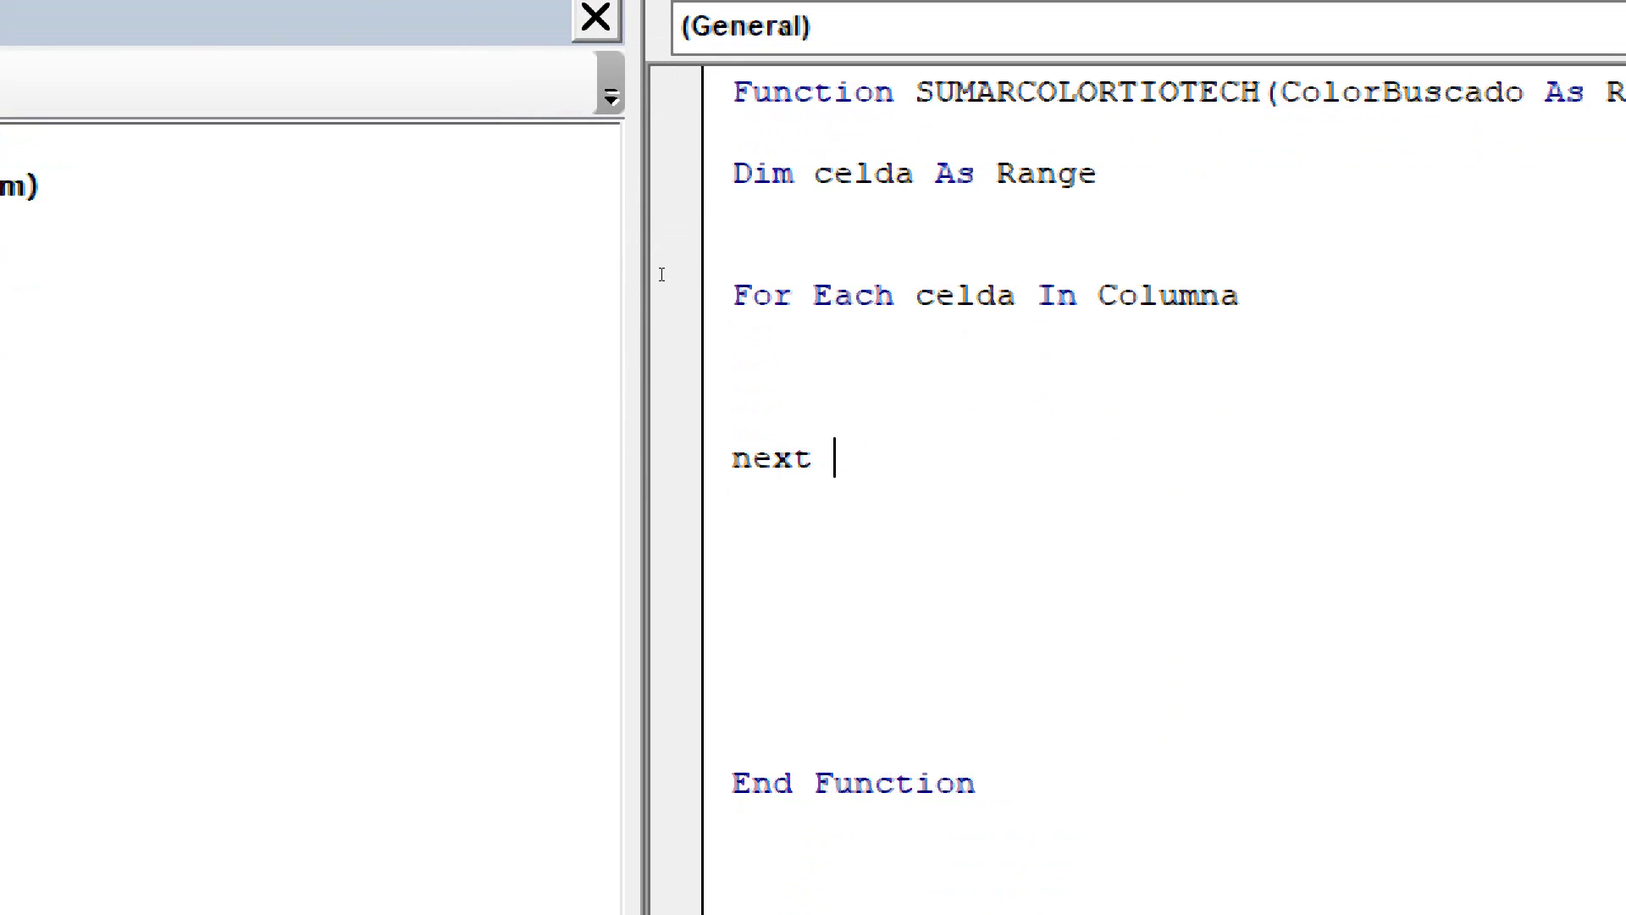
{"action": "type", "text": "ce"}
{"action": "type", "text": "lda"}
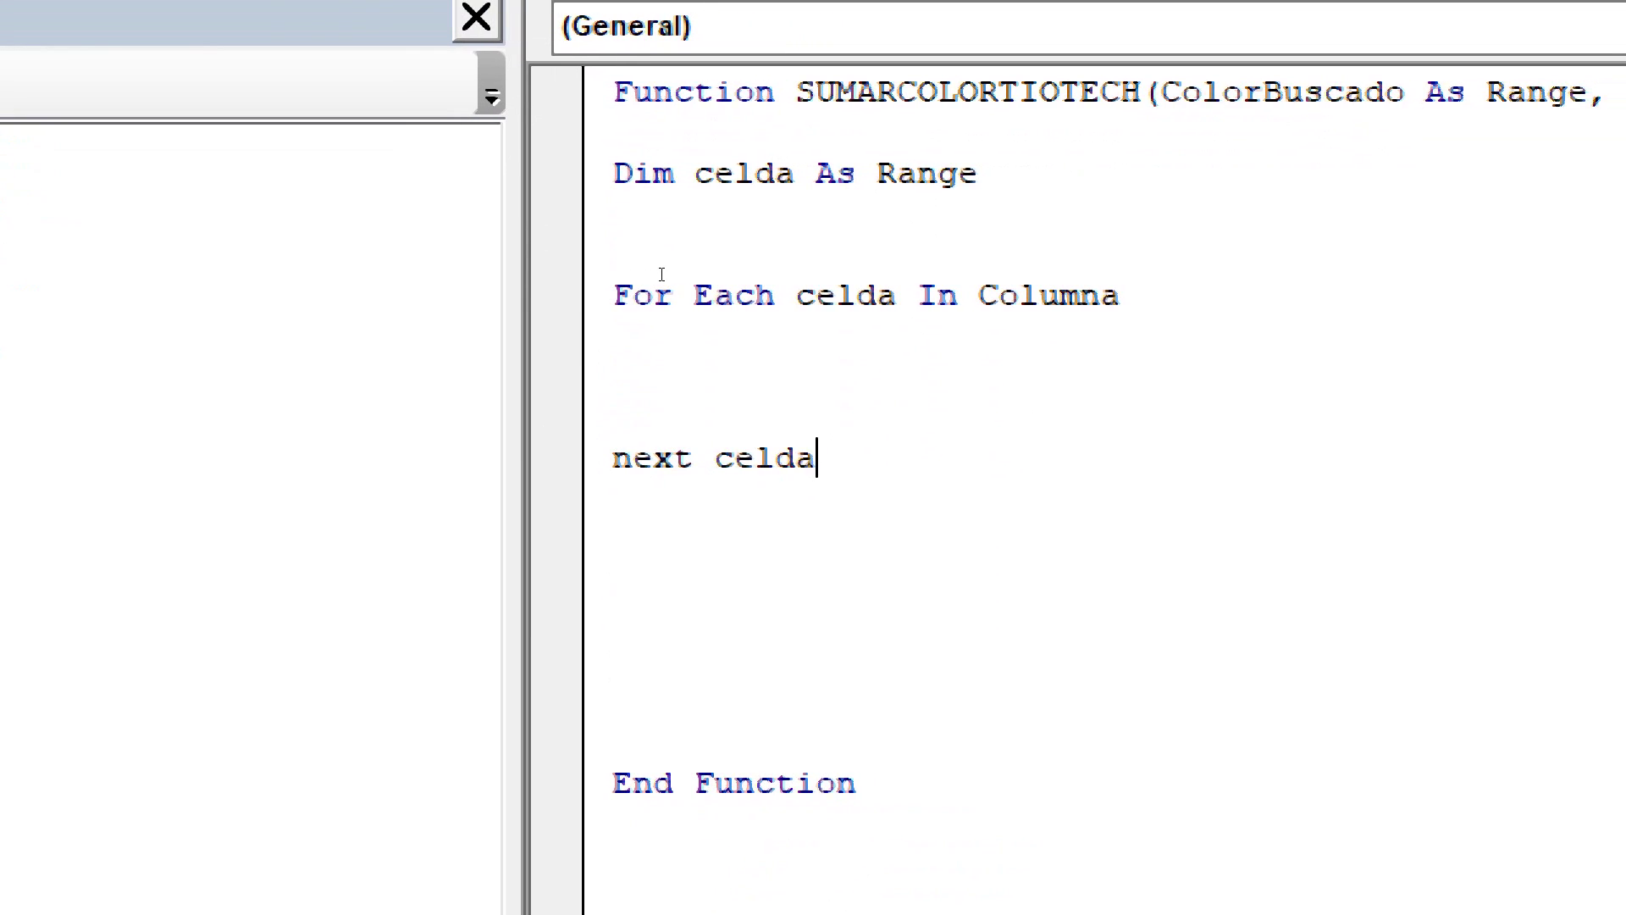
{"action": "key", "text": "Up"}
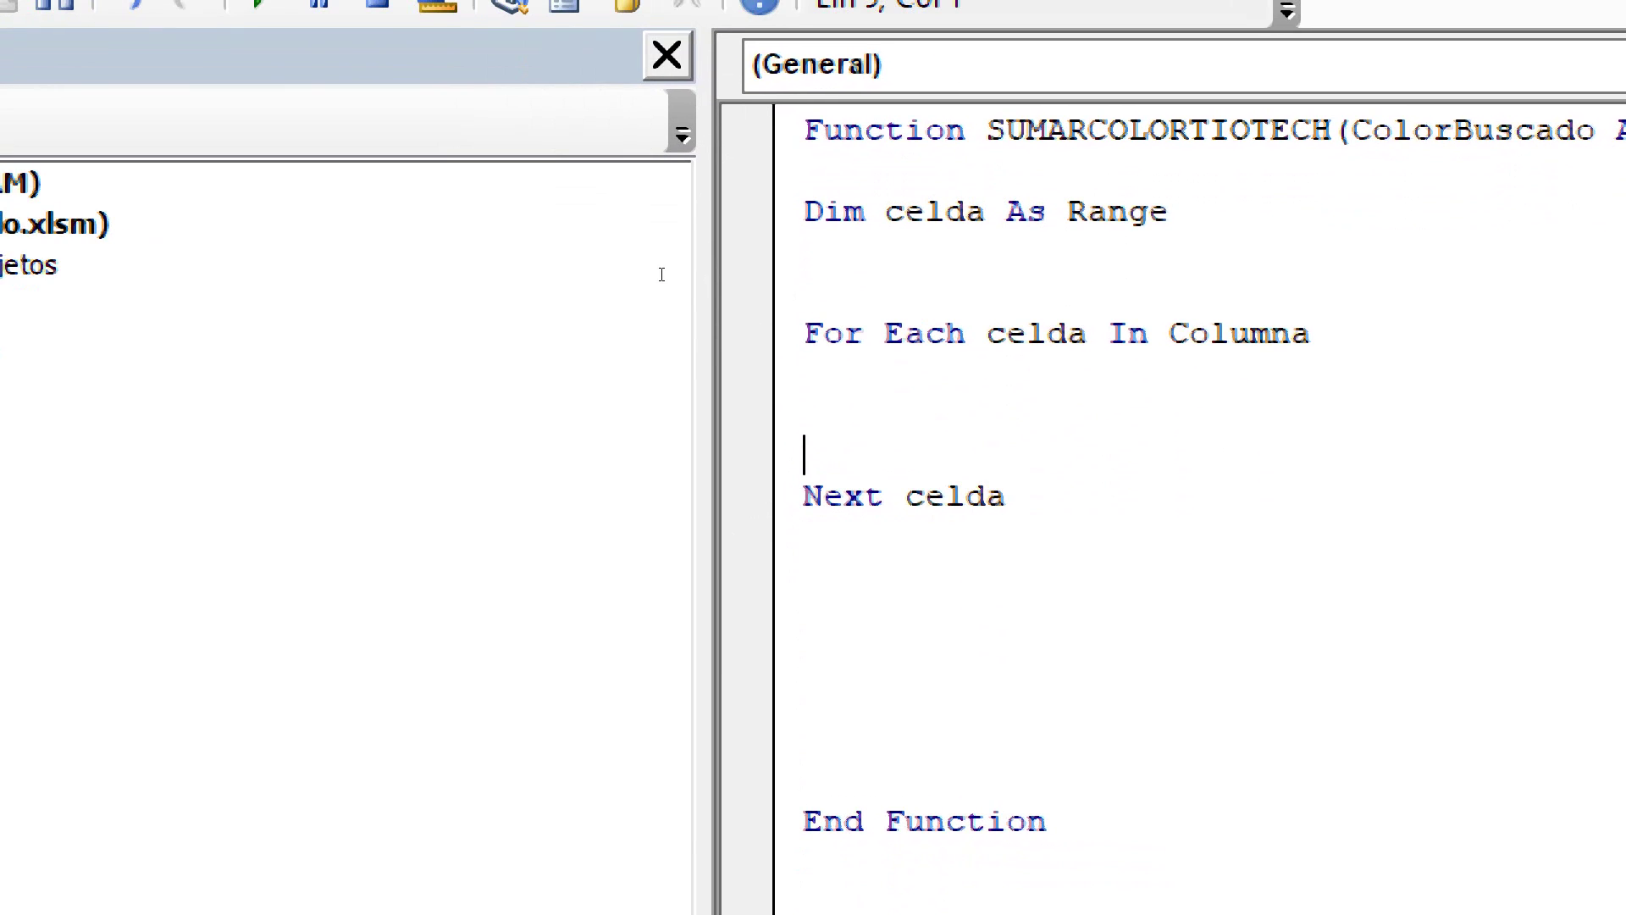
Highlight the For Each and Next celda lines, then open an indented empty line inside the loop
{"action": "key", "text": "Up"}
{"action": "key", "text": "Up"}
{"action": "key", "text": "Up"}
{"action": "key", "text": "End"}
{"action": "key", "text": "shift+Left"}
{"action": "key", "text": "shift+Left"}
{"action": "key", "text": "shift+Left"}
{"action": "key", "text": "shift+Left"}
{"action": "key", "text": "shift+Left"}
{"action": "key", "text": "shift+Left"}
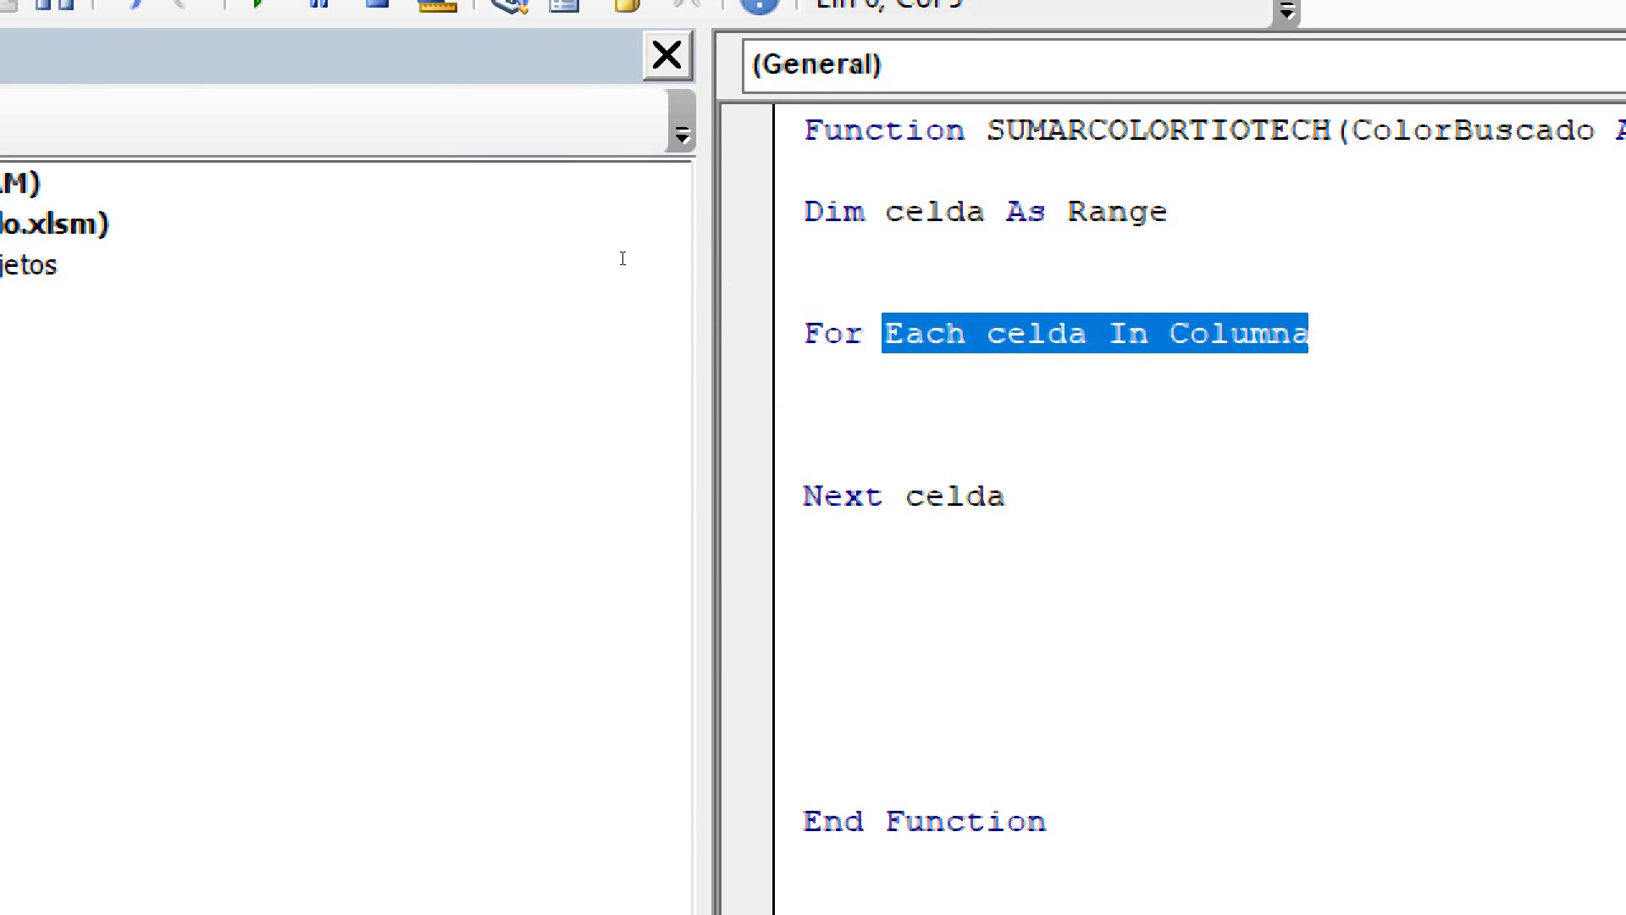
{"action": "key", "text": "shift+Left"}
{"action": "key", "text": "shift+Left"}
{"action": "key", "text": "shift+Left"}
{"action": "key", "text": "Down"}
{"action": "key", "text": "Down"}
{"action": "key", "text": "Down"}
{"action": "key", "text": "End"}
{"action": "key", "text": "shift+Left"}
{"action": "key", "text": "shift+Left"}
{"action": "key", "text": "shift+Left"}
{"action": "key", "text": "shift+Left"}
{"action": "key", "text": "shift+Left"}
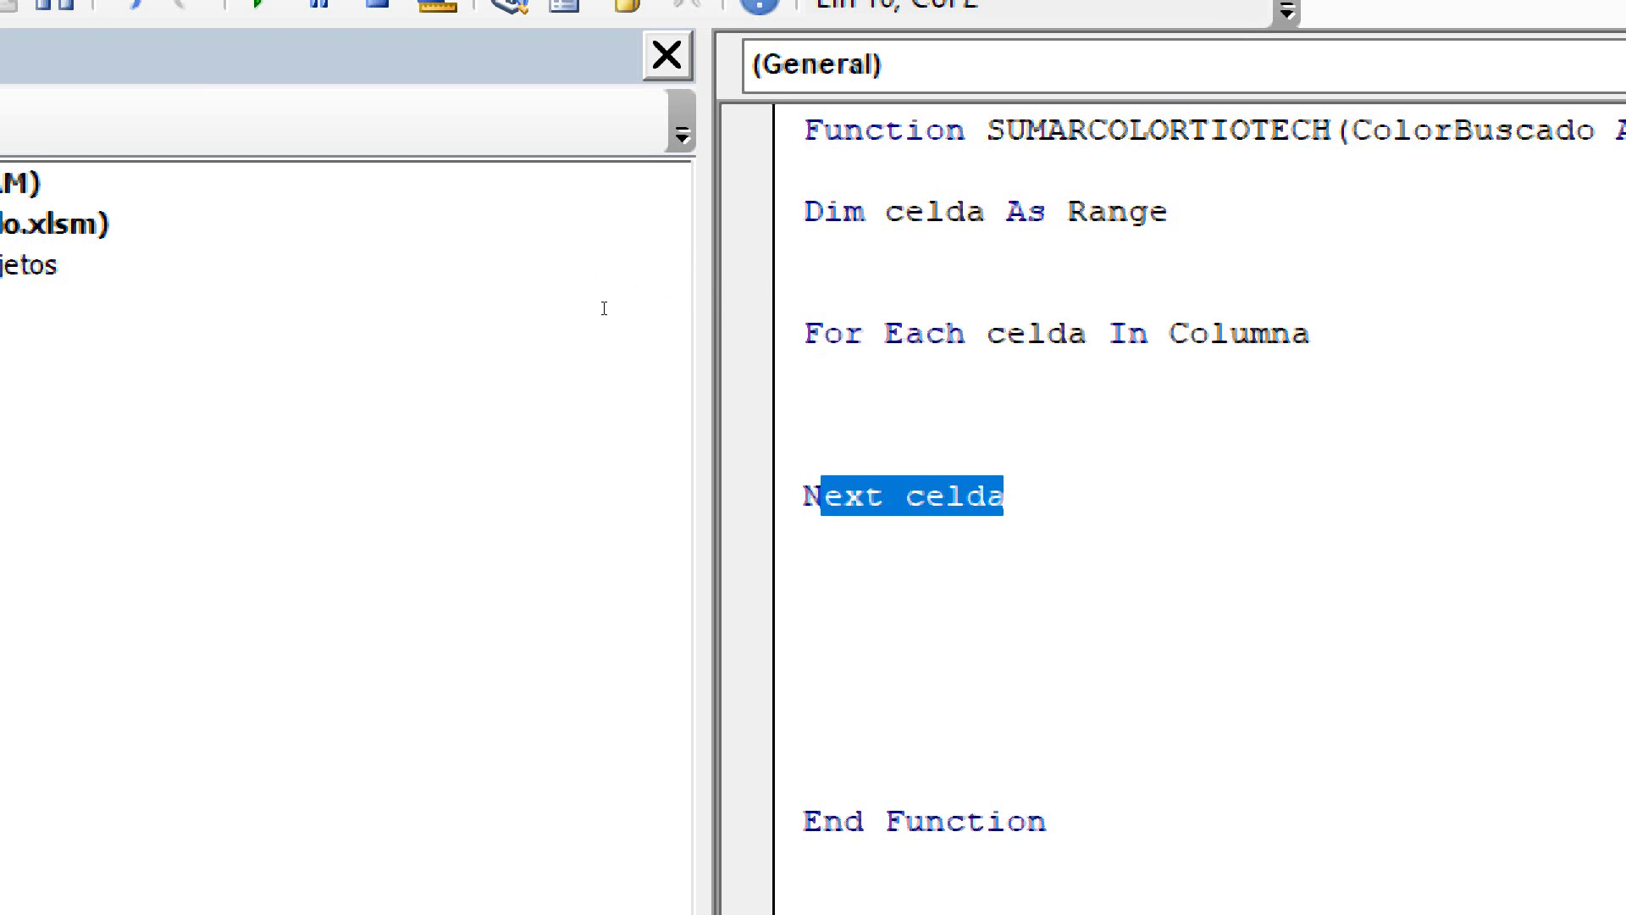
{"action": "key", "text": "shift+Left"}
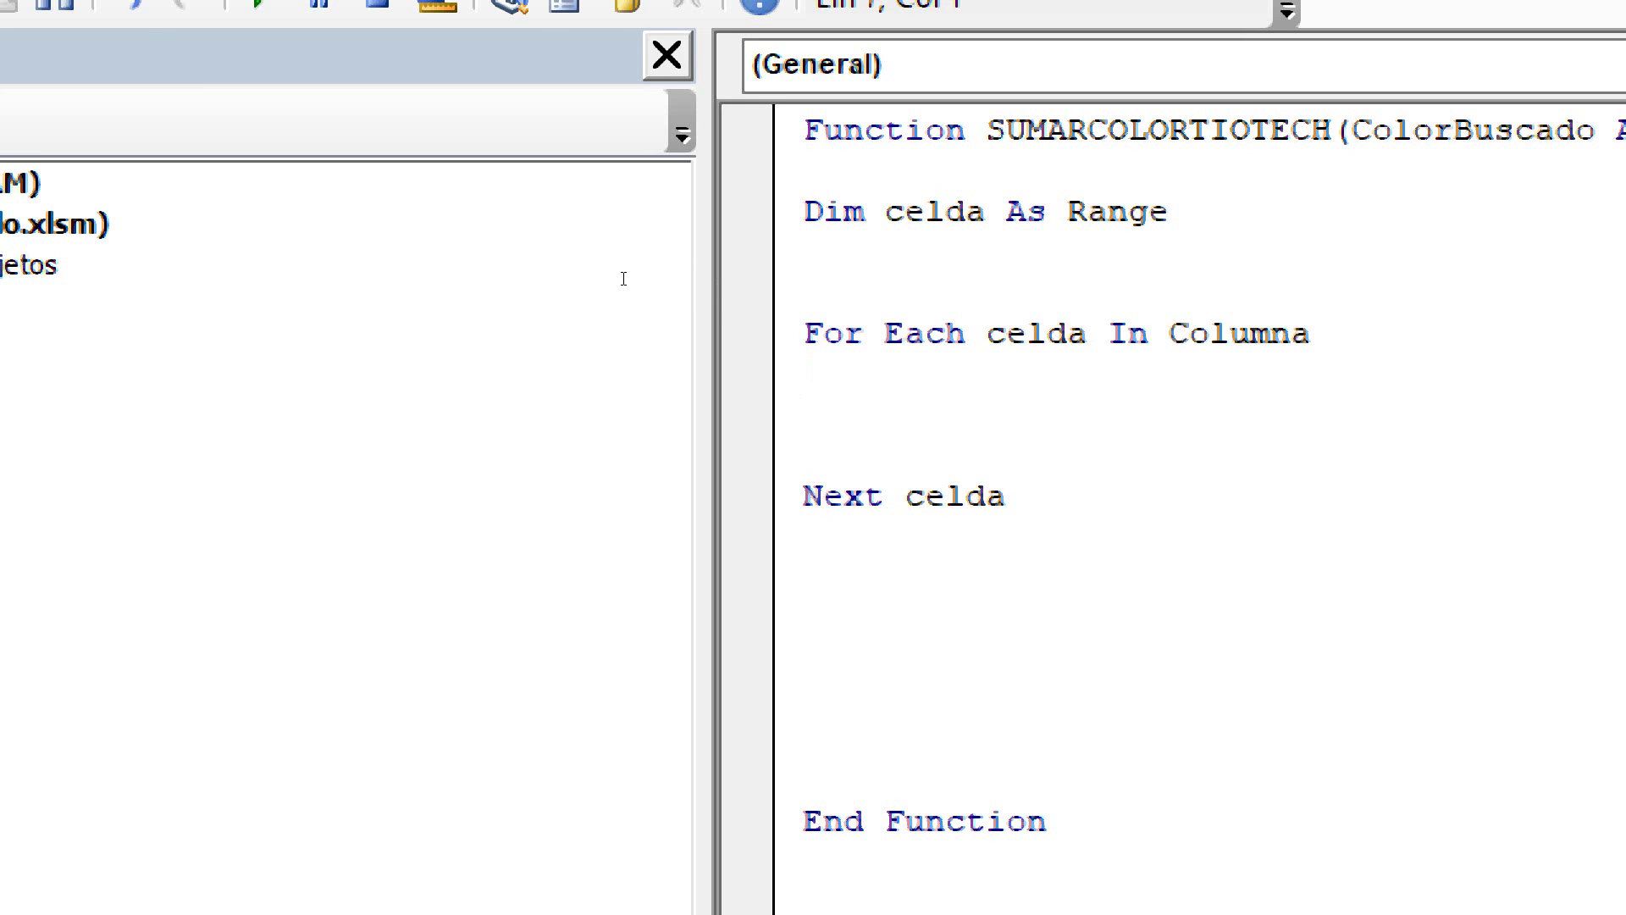
{"action": "key", "text": "Tab"}
{"action": "key", "text": "Return"}
{"action": "key", "text": "Up"}
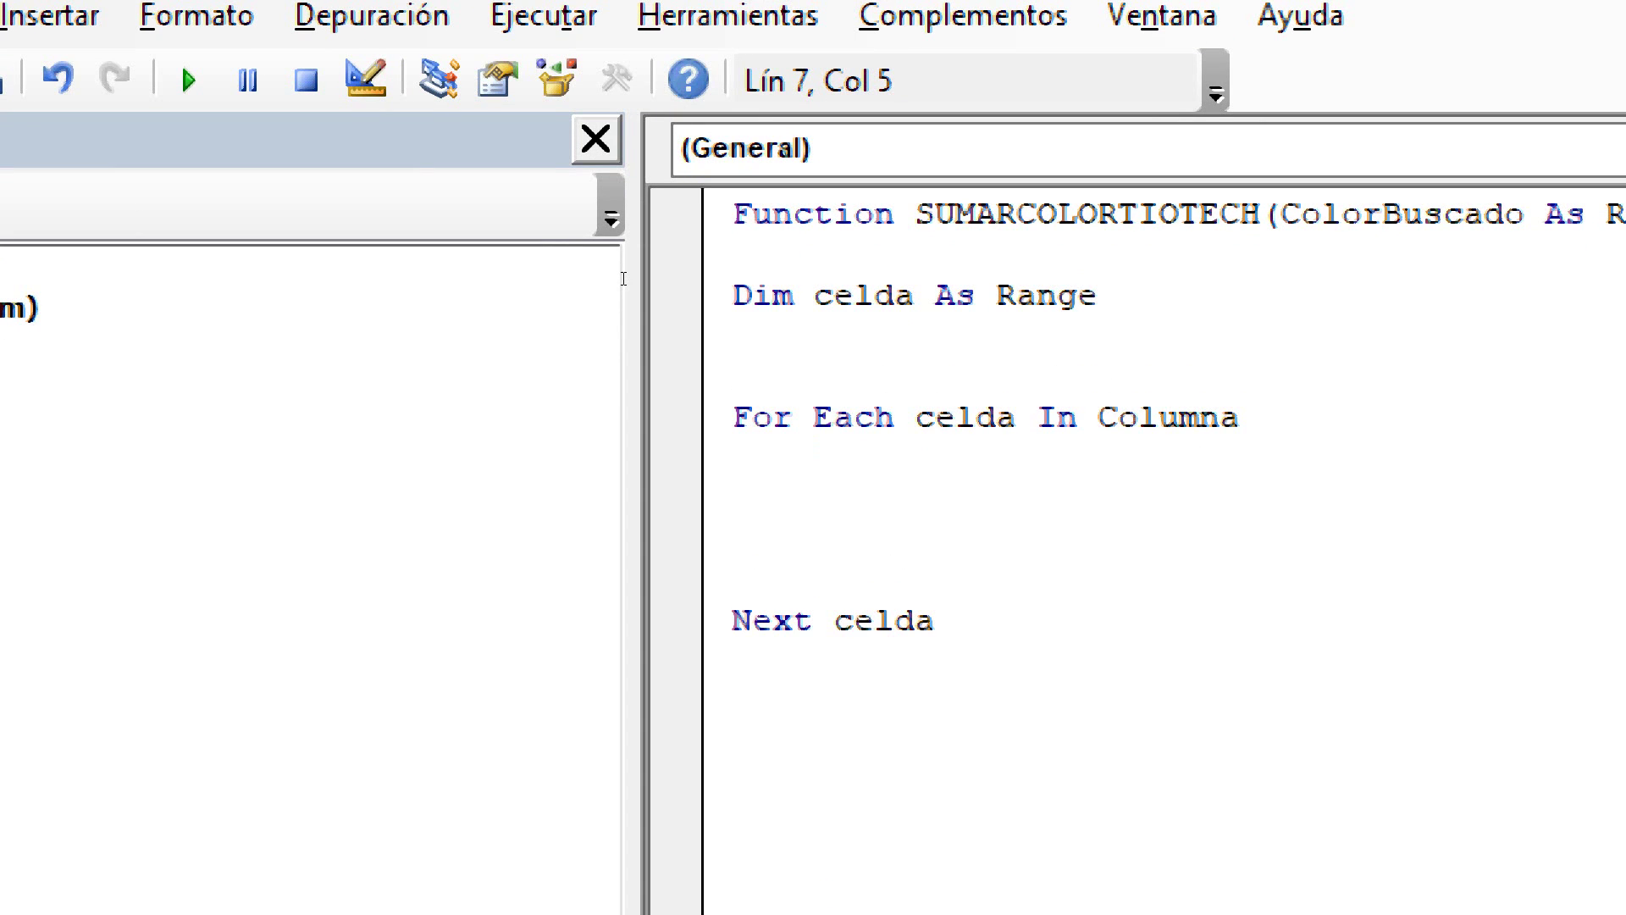
Start the condition 'if celda.Interior.Color' inside the loop, accepting IntelliSense suggestions
{"action": "type", "text": "if cel"}
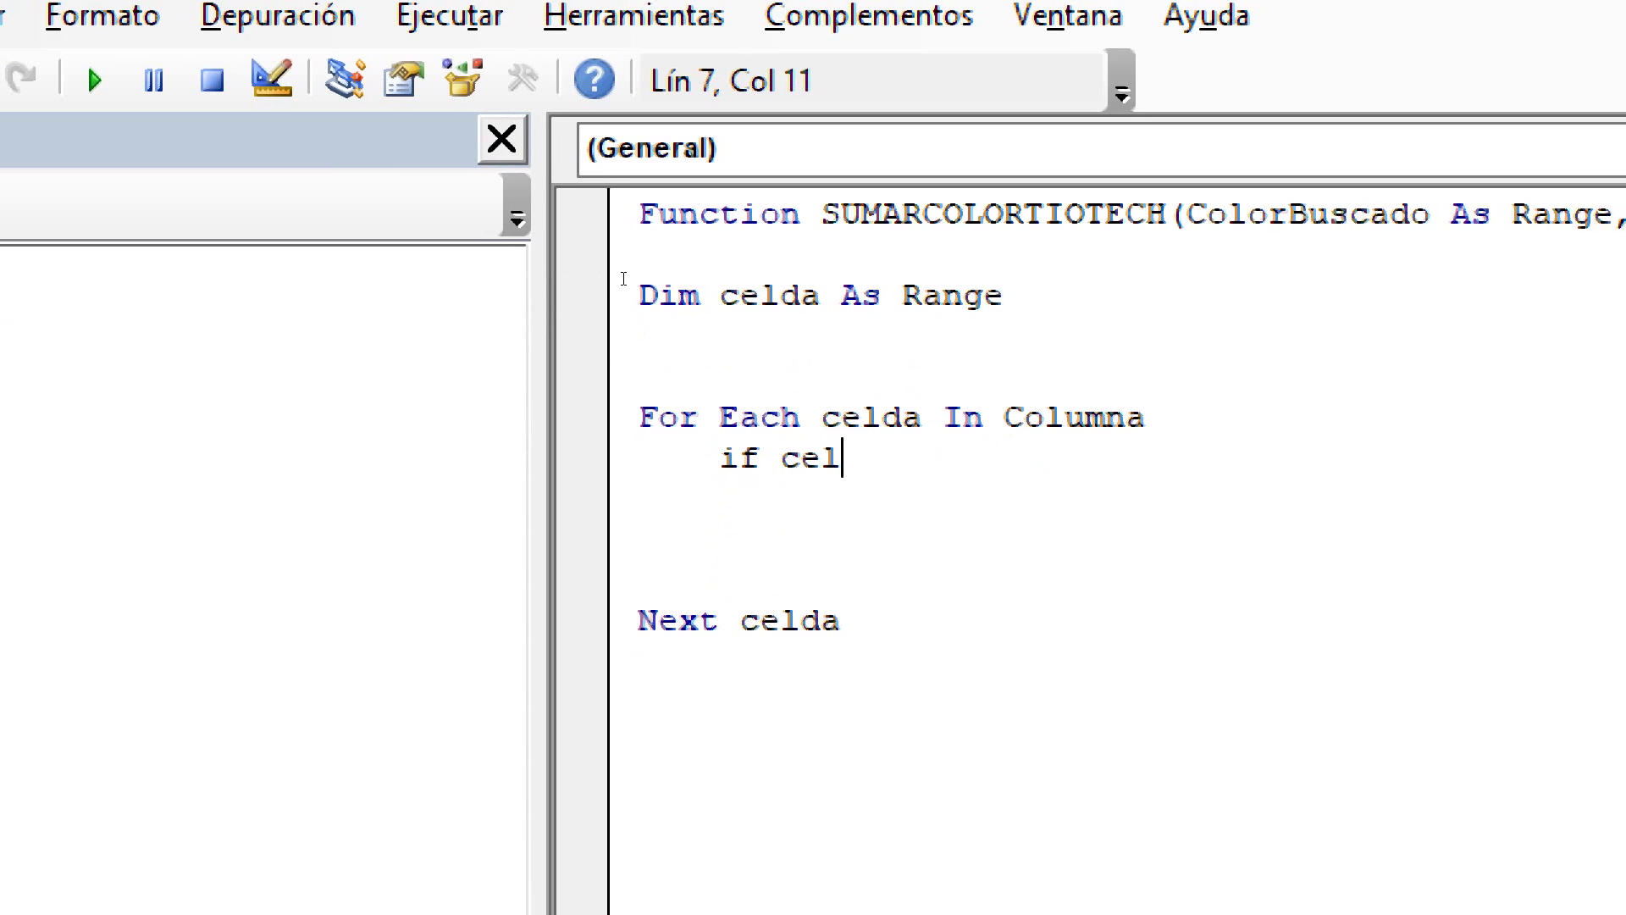
{"action": "type", "text": "da.int"}
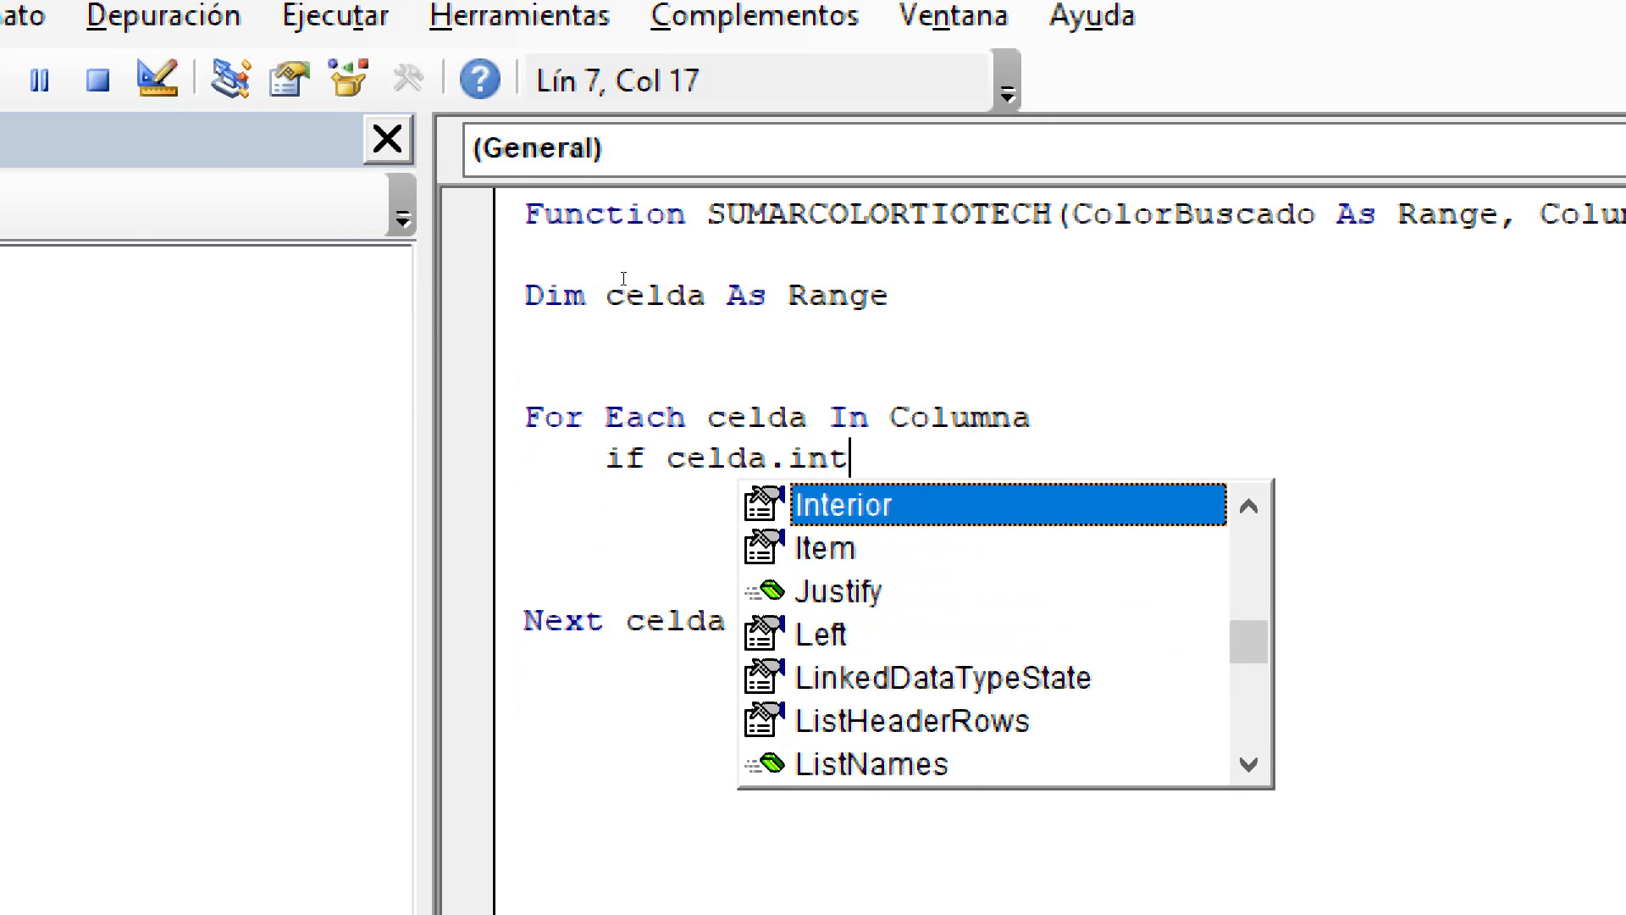
{"action": "type", "text": "erior"}
{"action": "key", "text": "Tab"}
{"action": "type", "text": ".colo"}
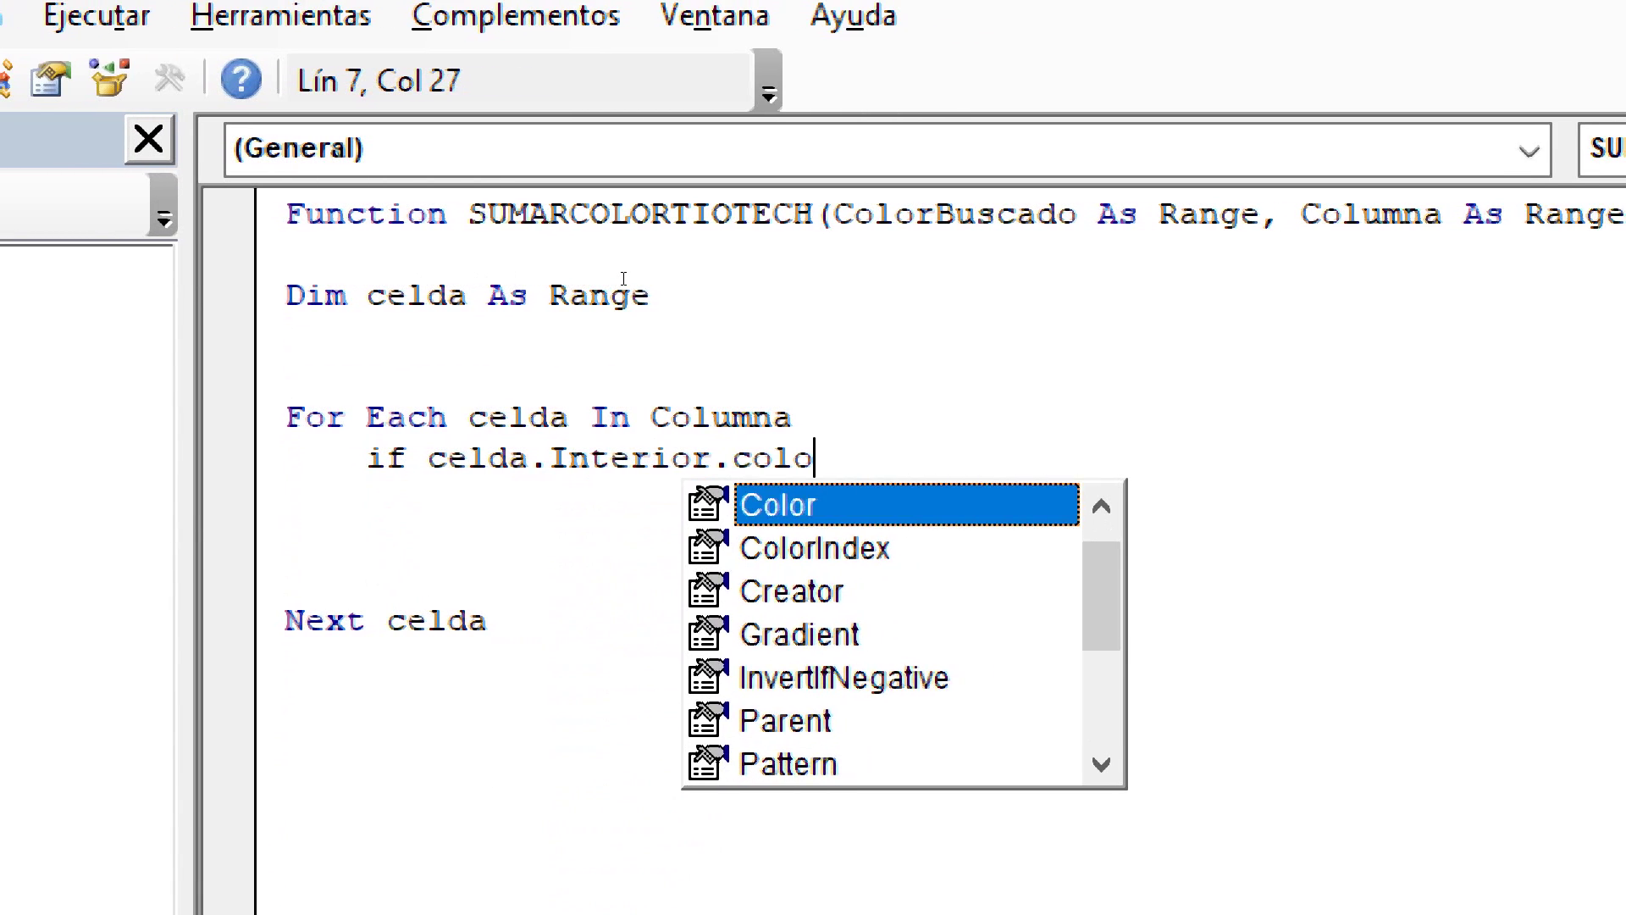
{"action": "key", "text": "Tab"}
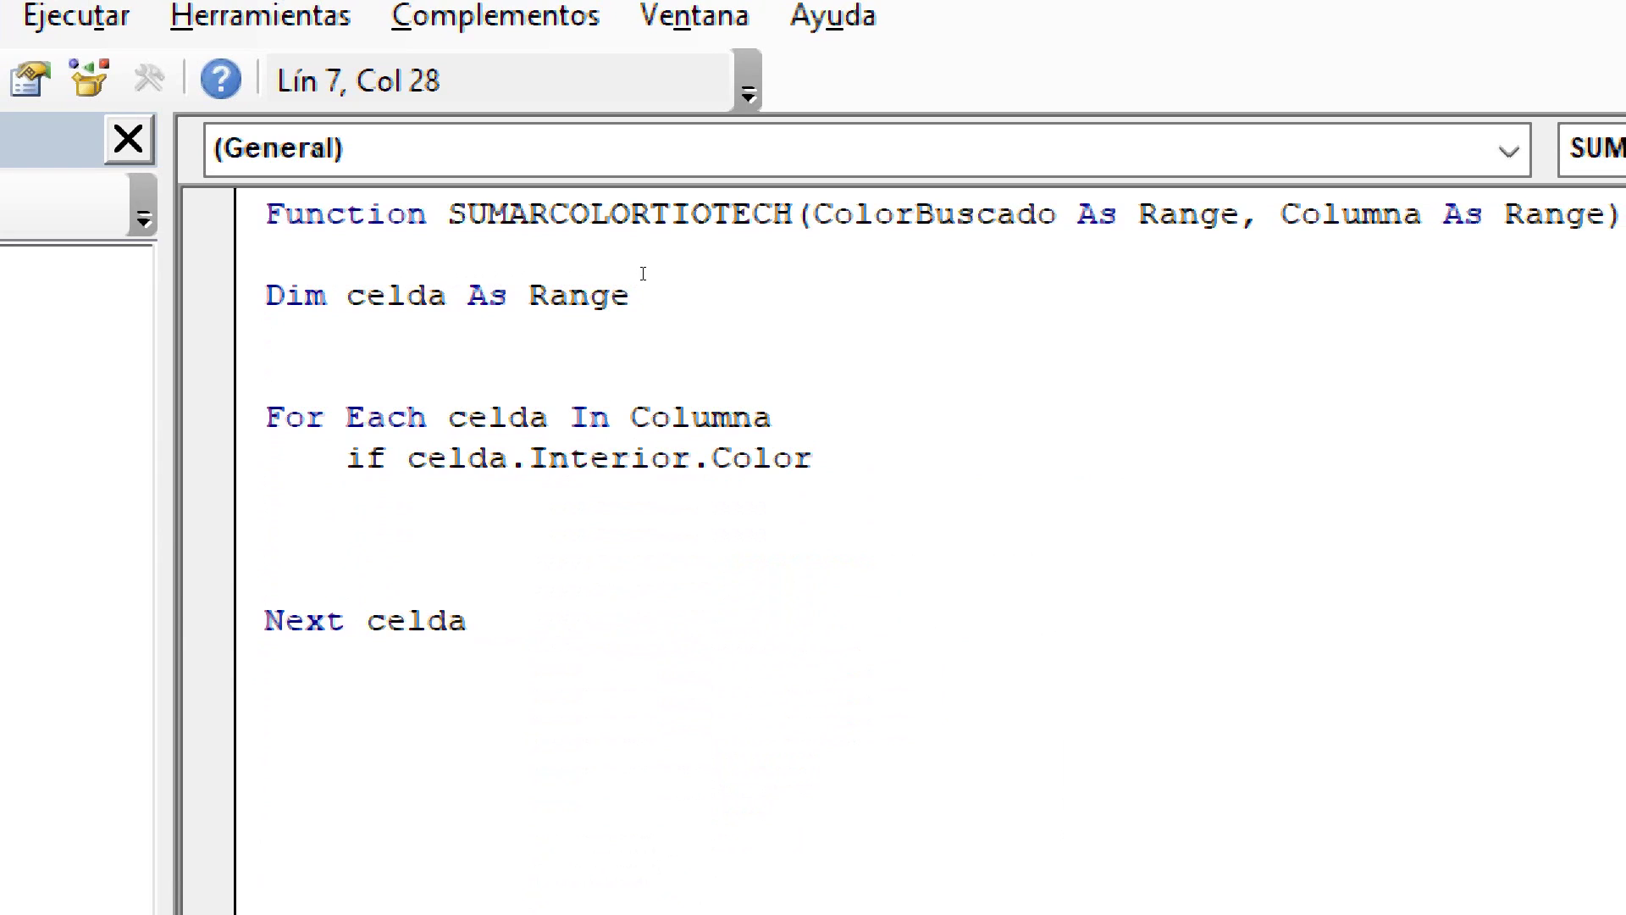
{"action": "key", "text": "ctrl+Left"}
{"action": "key", "text": "ctrl+Left"}
{"action": "key", "text": "ctrl+Left"}
{"action": "key", "text": "shift+Right"}
{"action": "key", "text": "shift+Right"}
{"action": "key", "text": "shift+Right"}
{"action": "key", "text": "shift+Right"}
{"action": "key", "text": "shift+Right"}
{"action": "key", "text": "shift+Right"}
{"action": "key", "text": "shift+Right"}
{"action": "key", "text": "shift+Right"}
{"action": "key", "text": "shift+Right"}
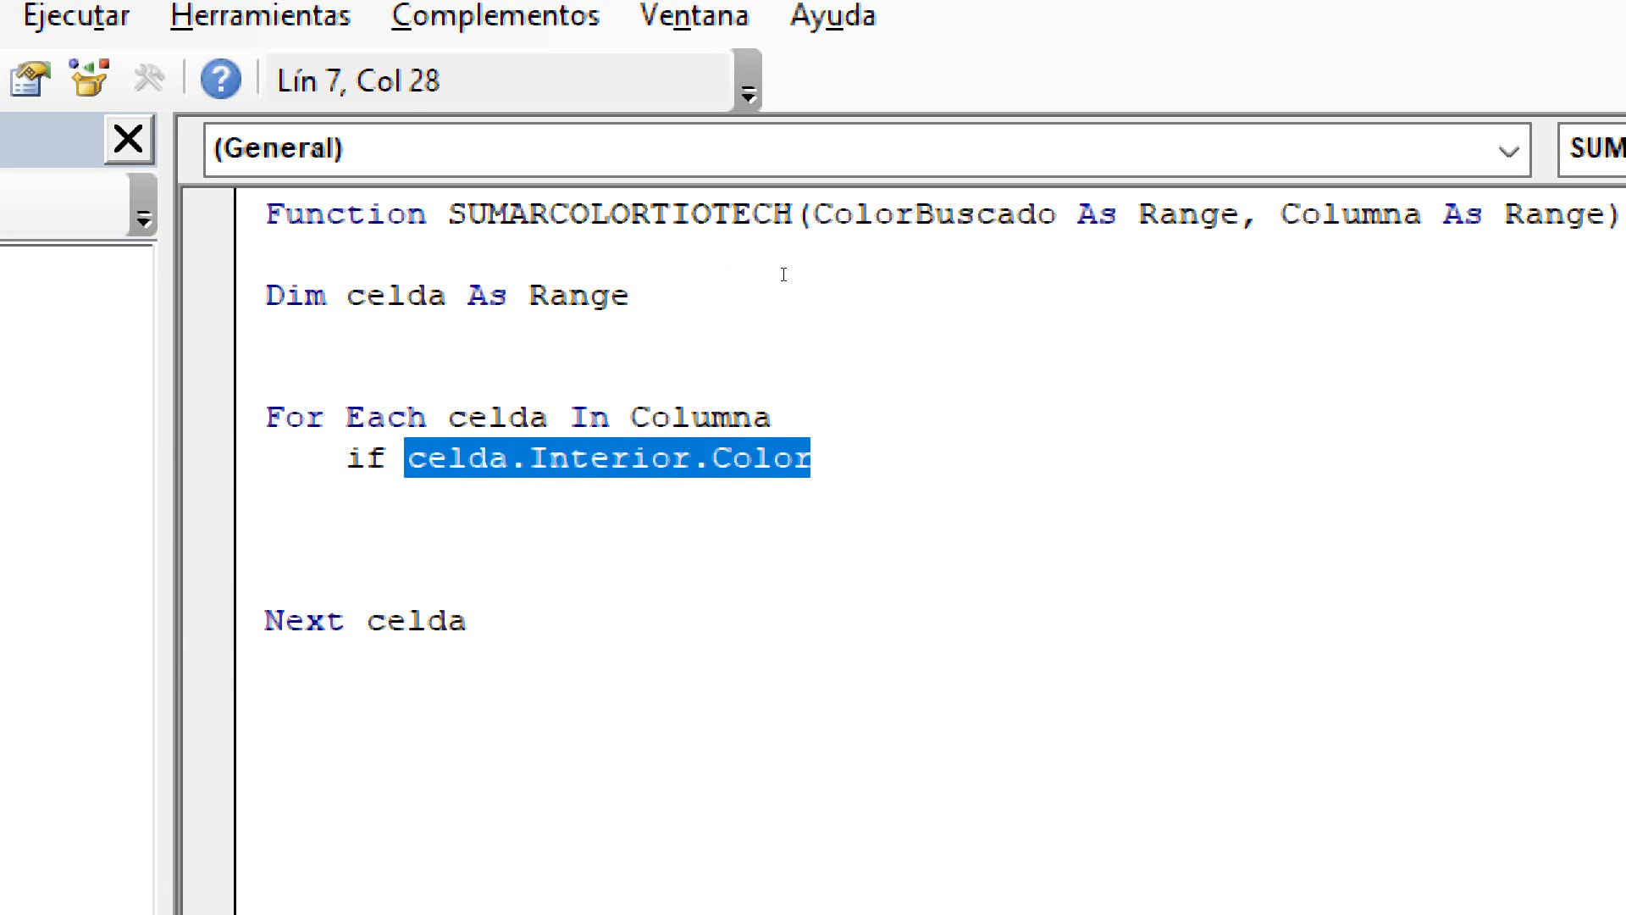
{"action": "key", "text": "Right"}
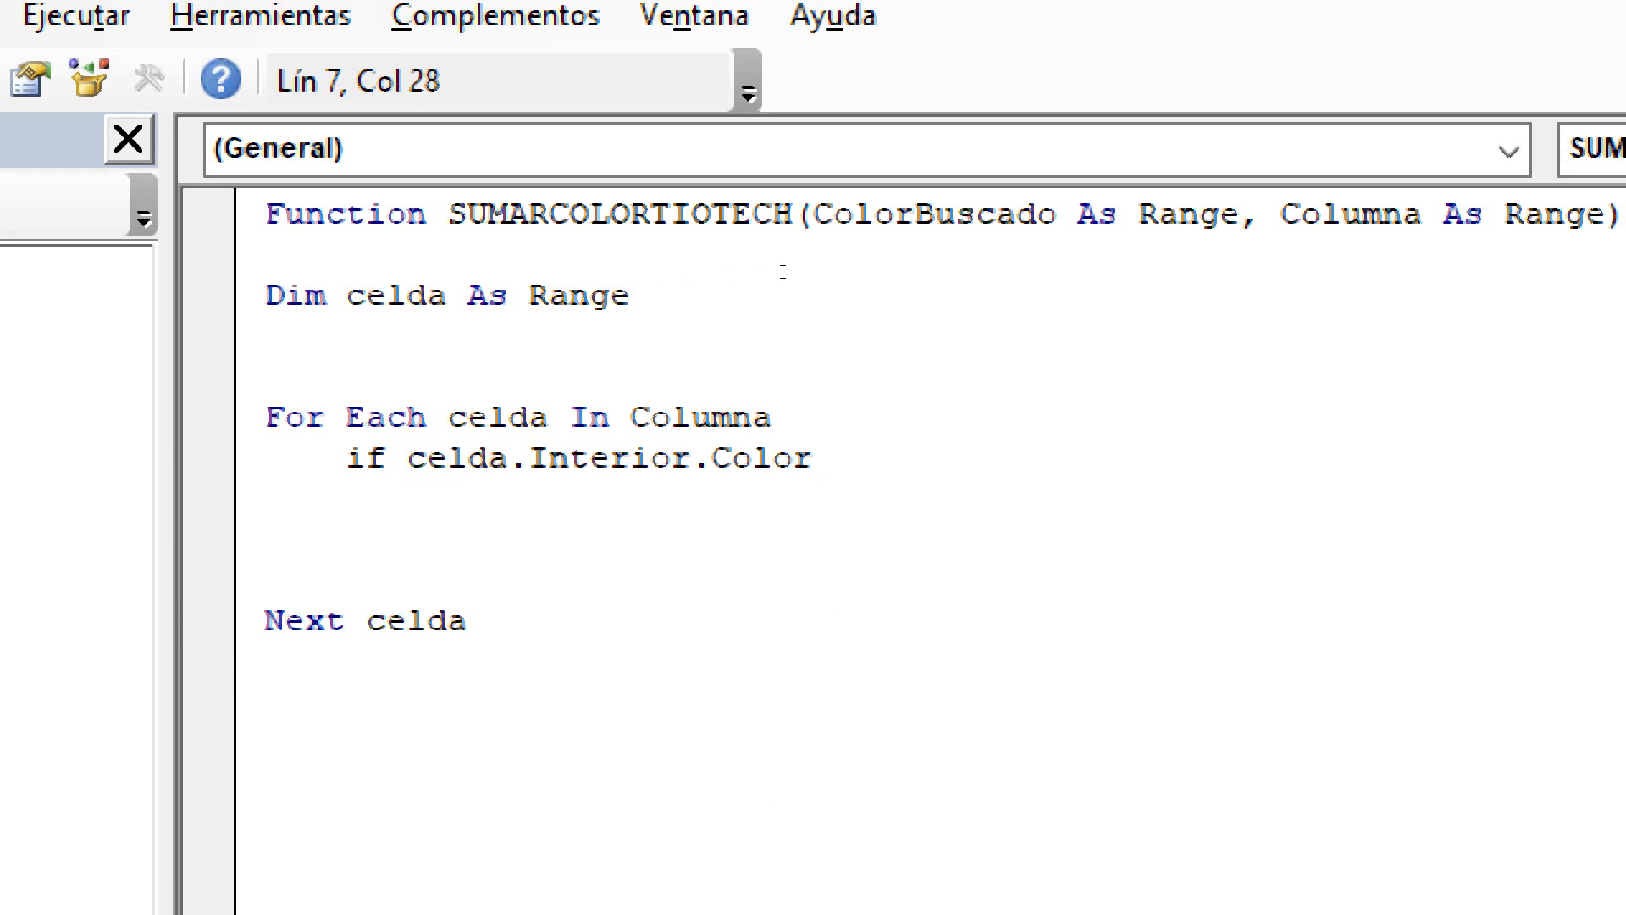
Complete the comparison with '=colorbuscado.Interior.Color' and dismiss the compile error
{"action": "type", "text": "="}
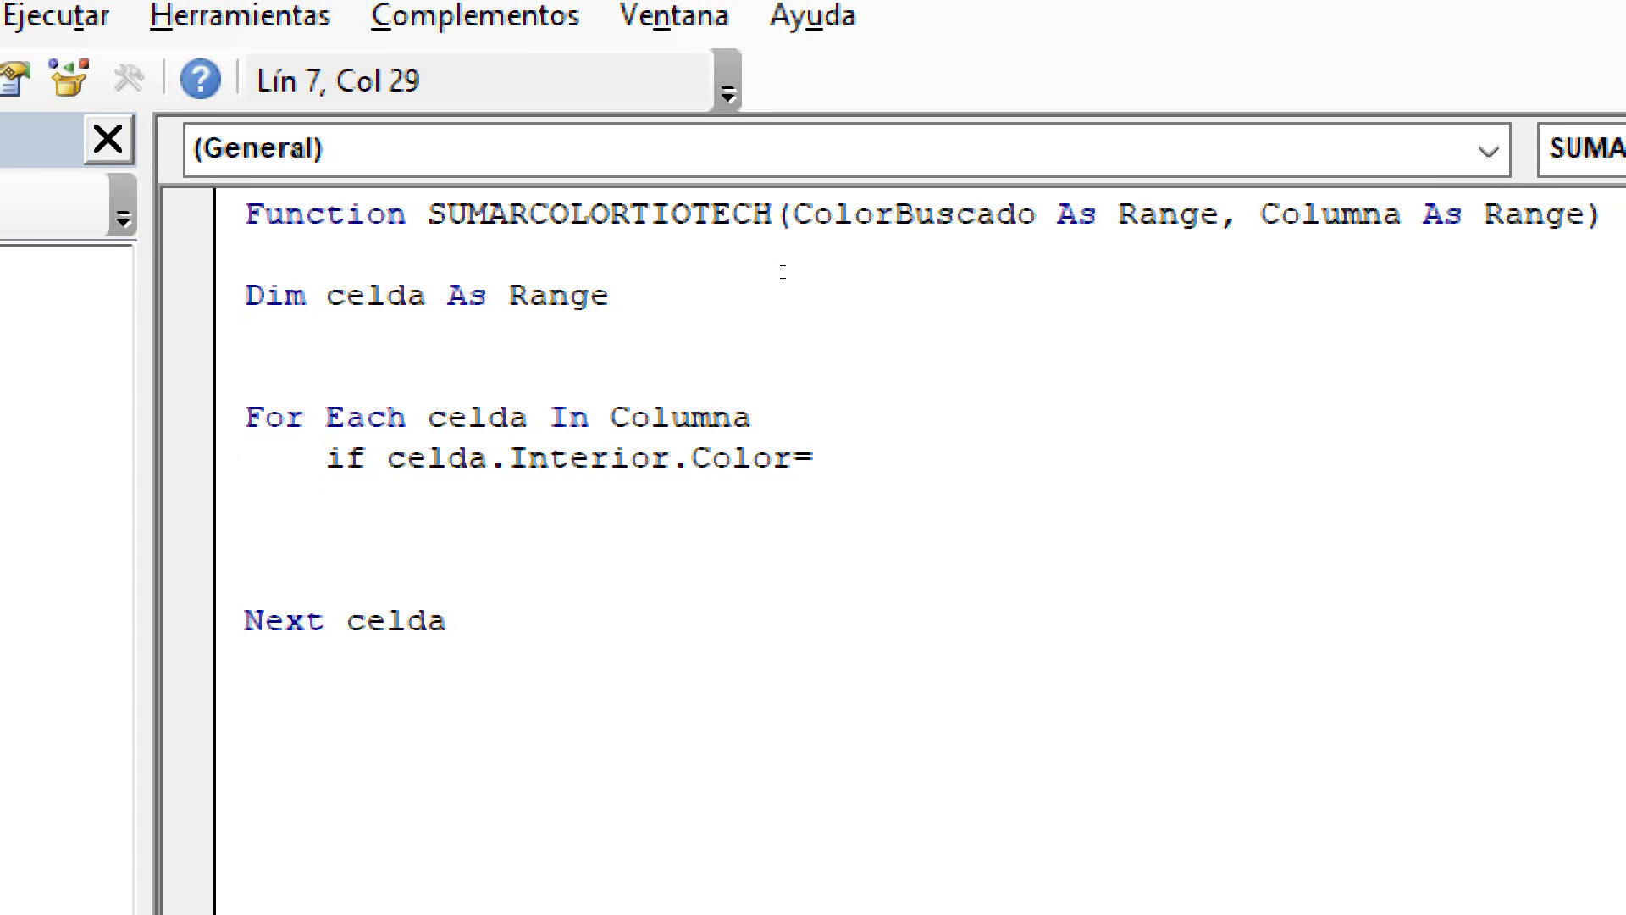
{"action": "type", "text": "colorbuscado"}
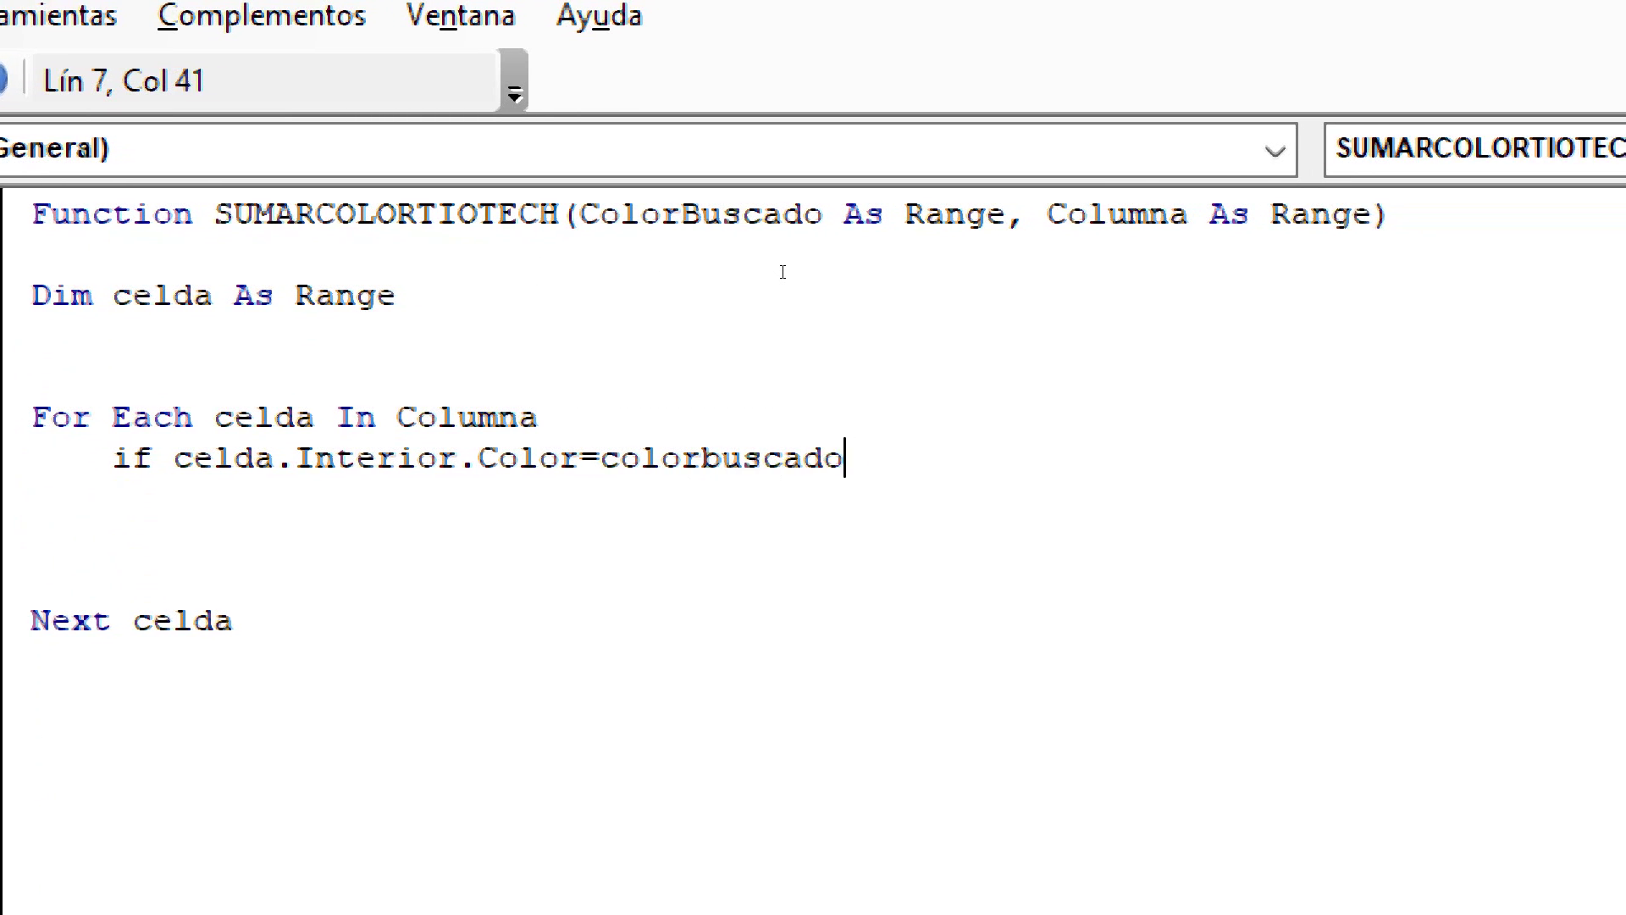
{"action": "type", "text": ".inbte"}
{"action": "key", "text": "Down"}
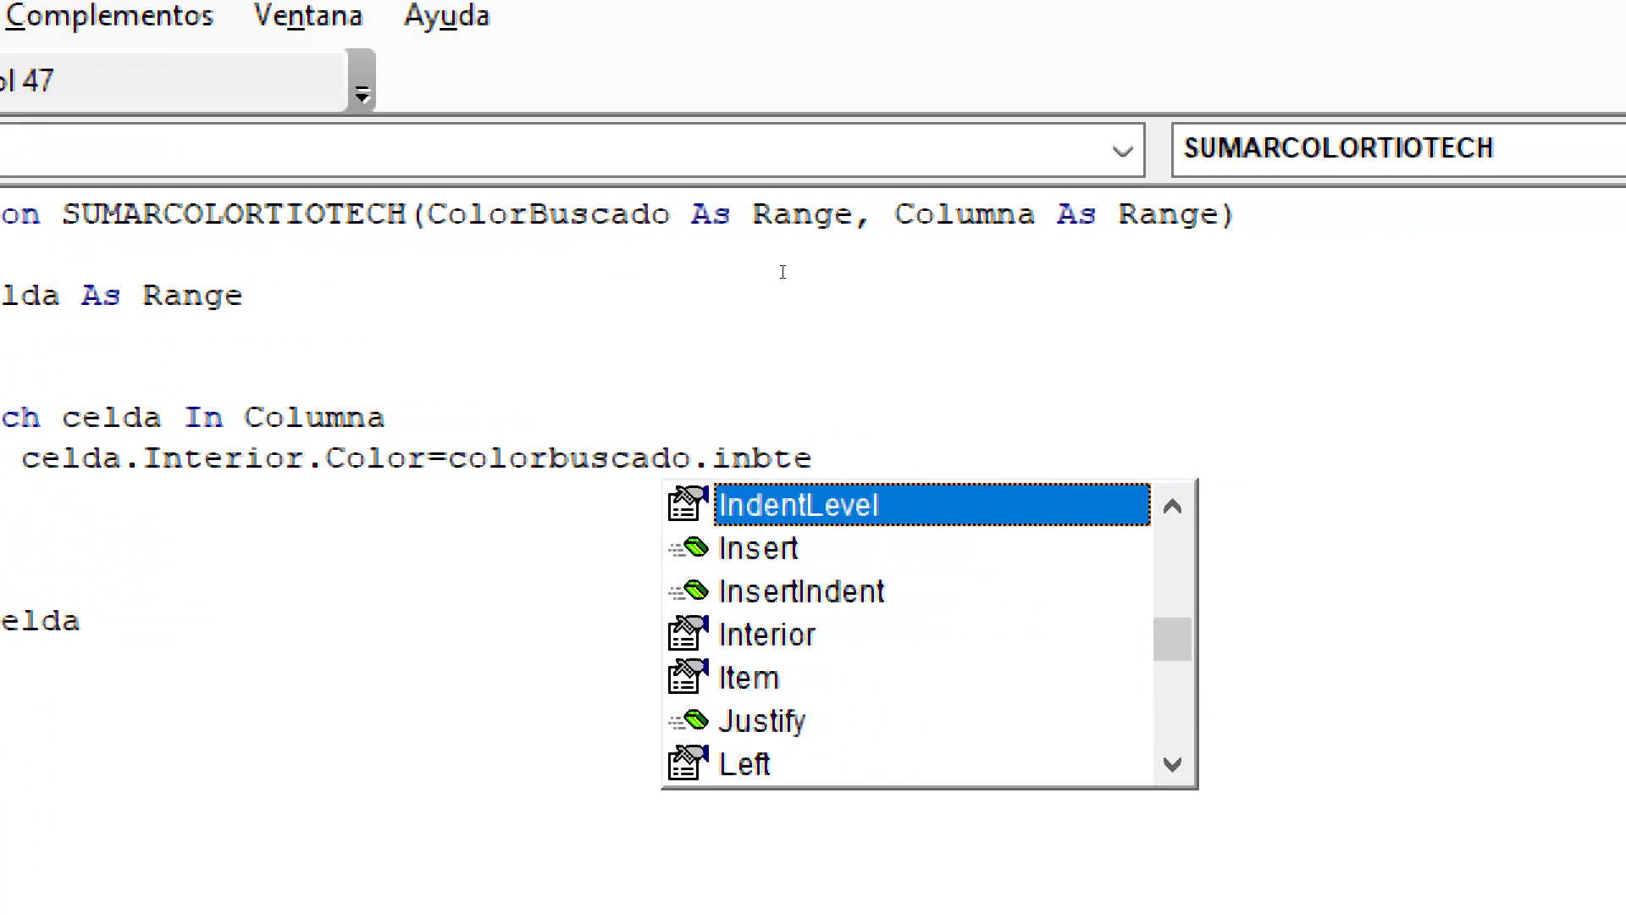
{"action": "key", "text": "BackSpace"}
{"action": "key", "text": "BackSpace"}
{"action": "key", "text": "BackSpace"}
{"action": "type", "text": "terior"}
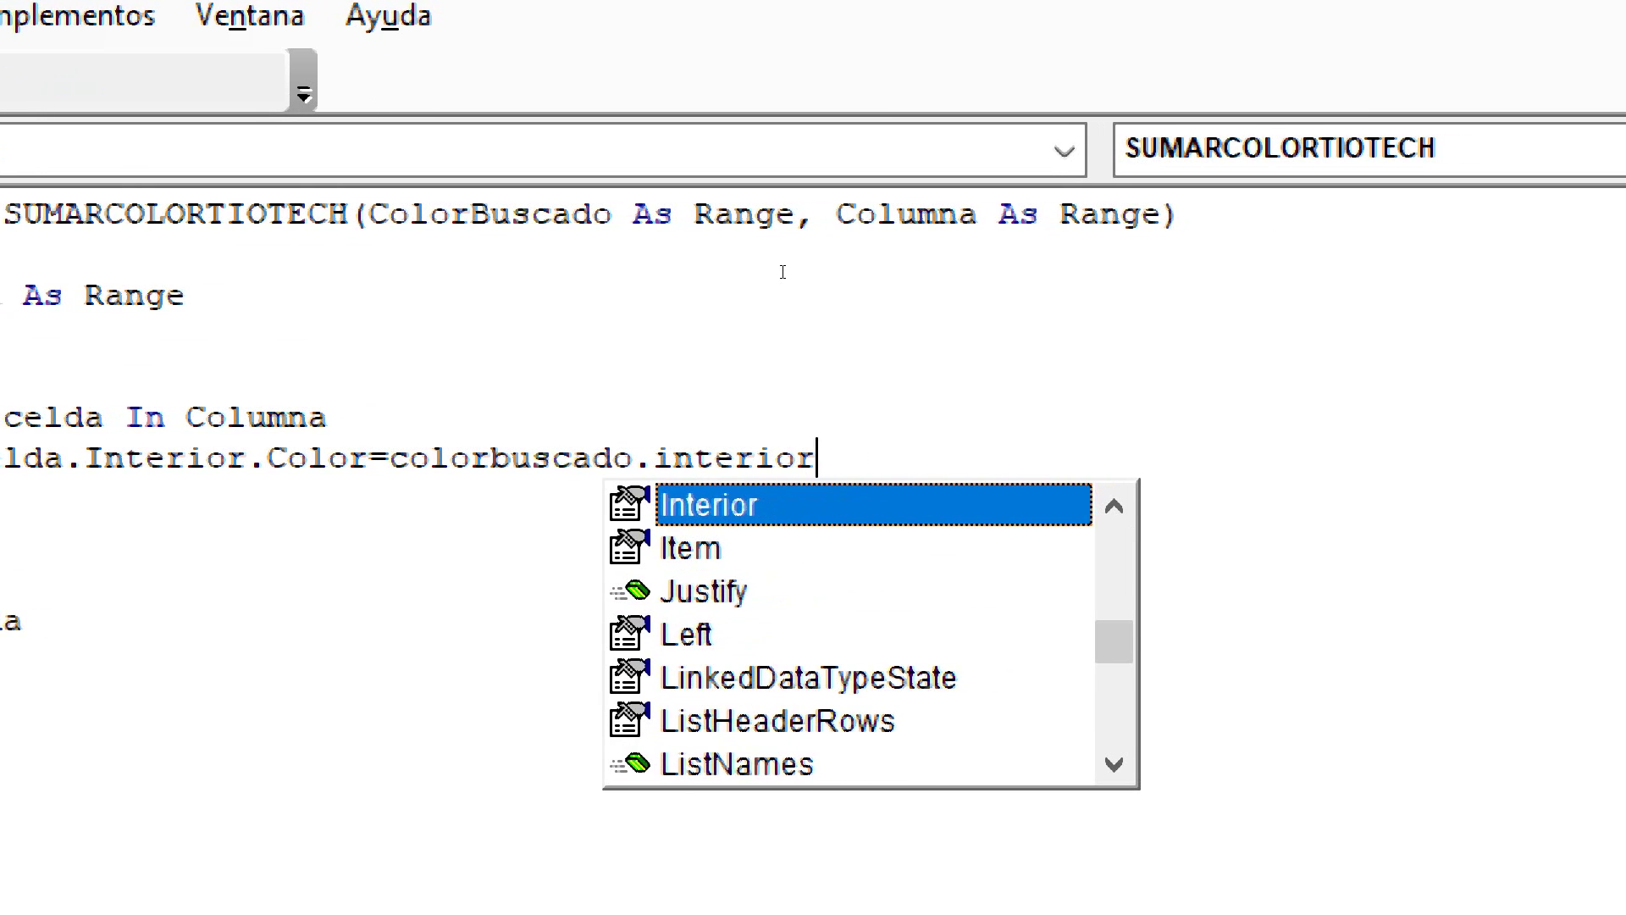
{"action": "type", "text": ".Color=colo"}
{"action": "key", "text": "Tab"}
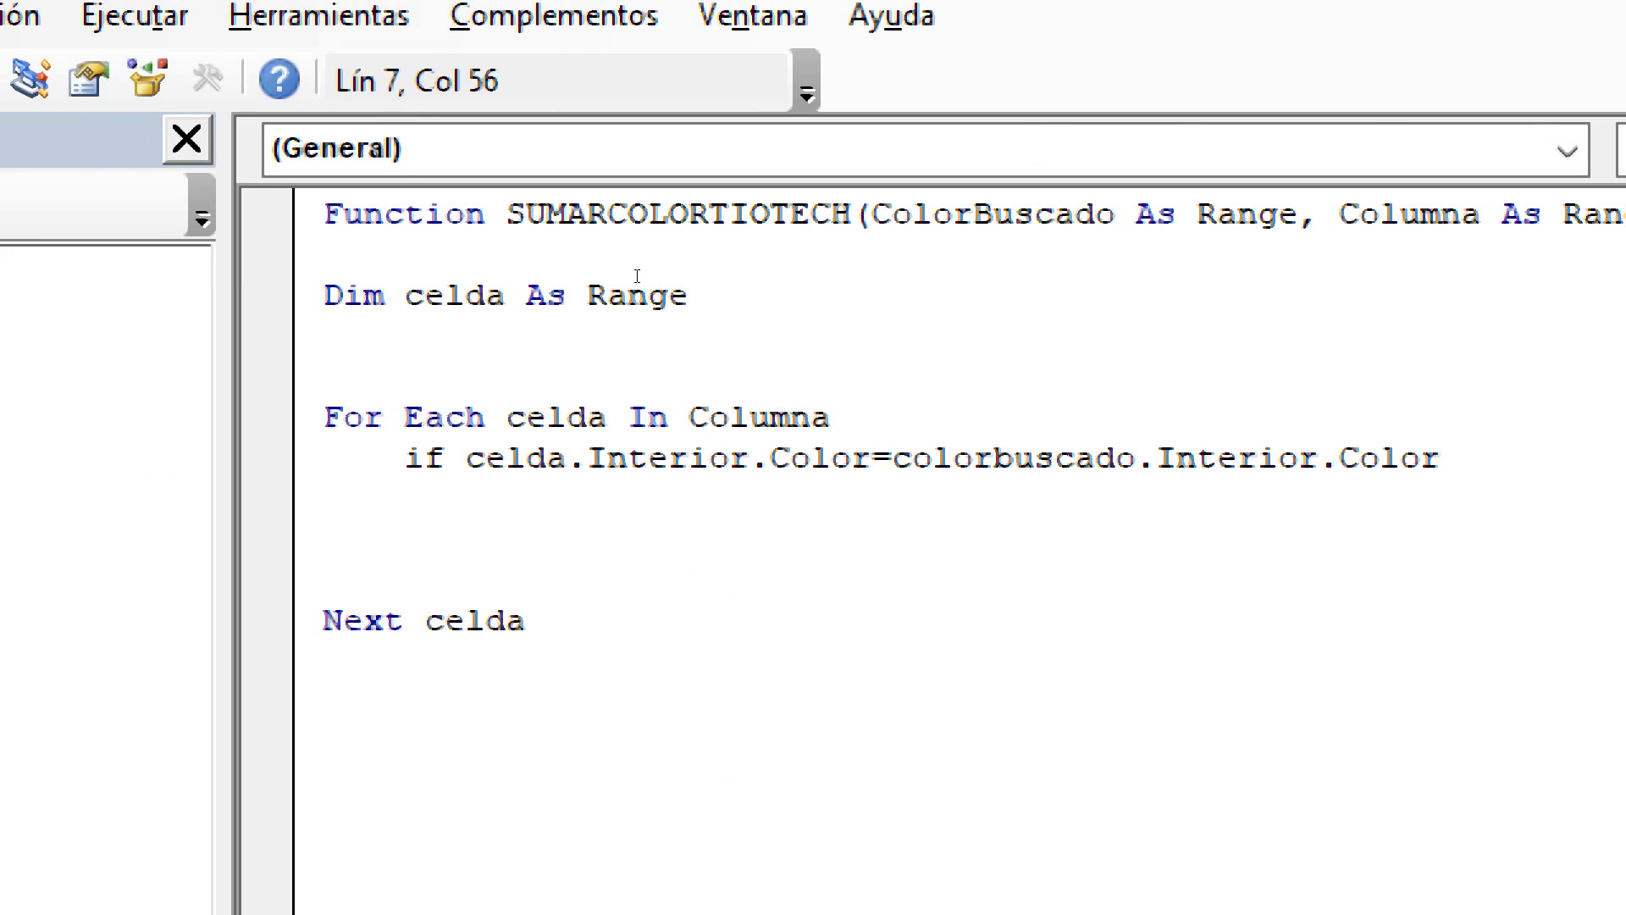
{"action": "left_click", "coordinate": [634, 286]}
{"action": "key", "text": "Return"}
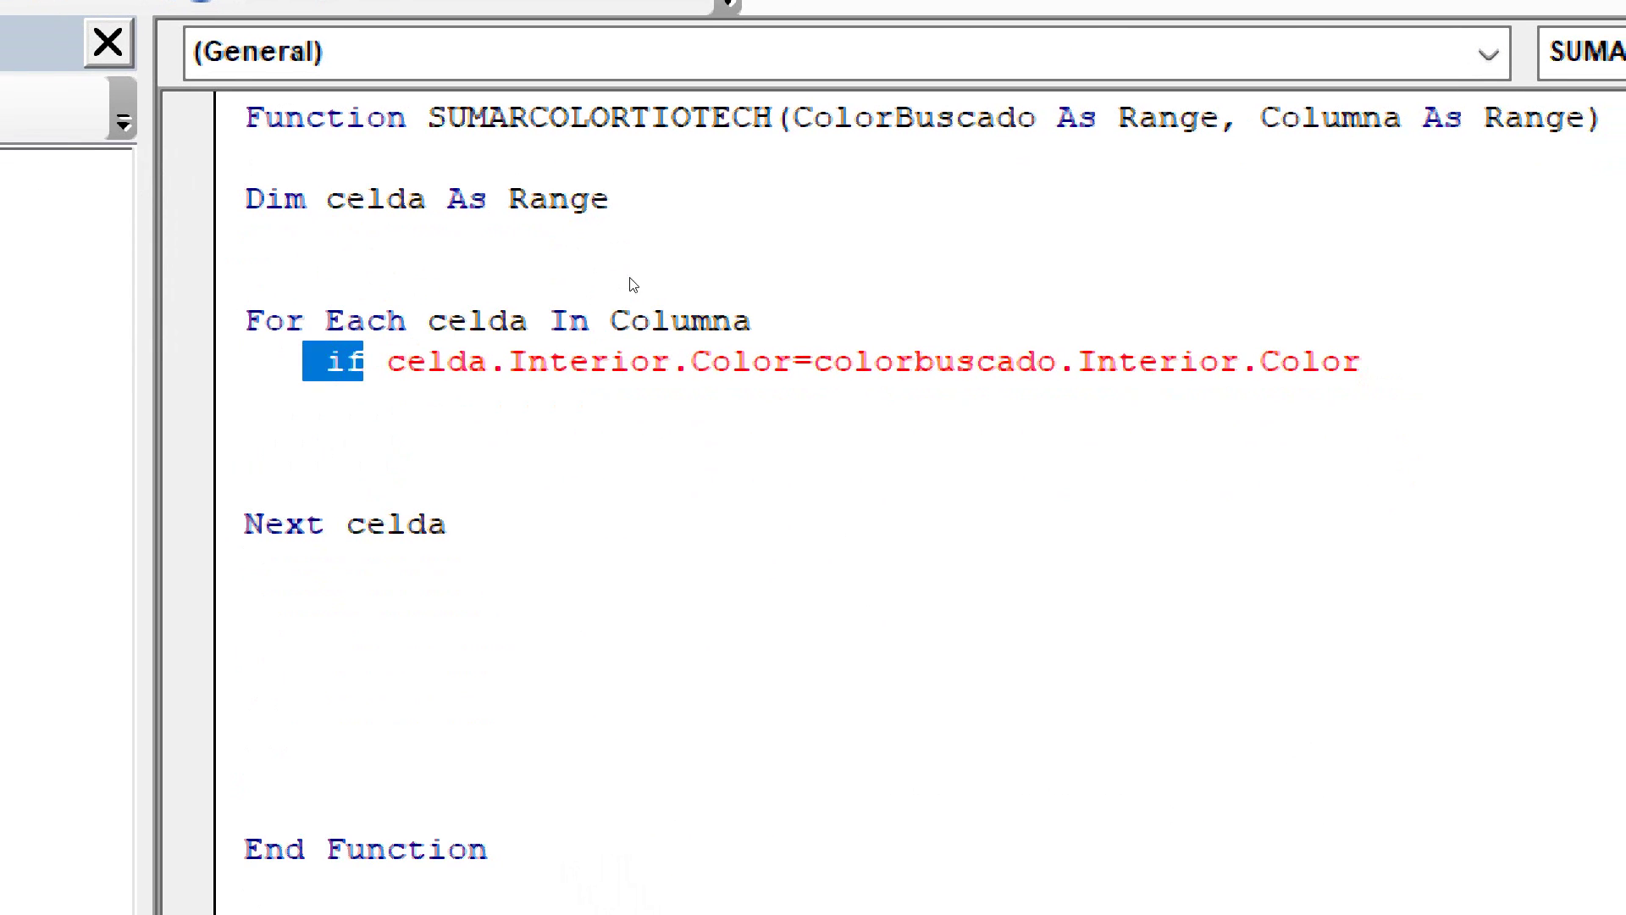
{"action": "key", "text": "shift+Right"}
{"action": "key", "text": "shift+Right"}
{"action": "key", "text": "shift+Right"}
{"action": "key", "text": "shift+Right"}
{"action": "key", "text": "shift+Right"}
{"action": "key", "text": "shift+Right"}
{"action": "key", "text": "shift+Right"}
{"action": "key", "text": "shift+Right"}
{"action": "key", "text": "shift+Right"}
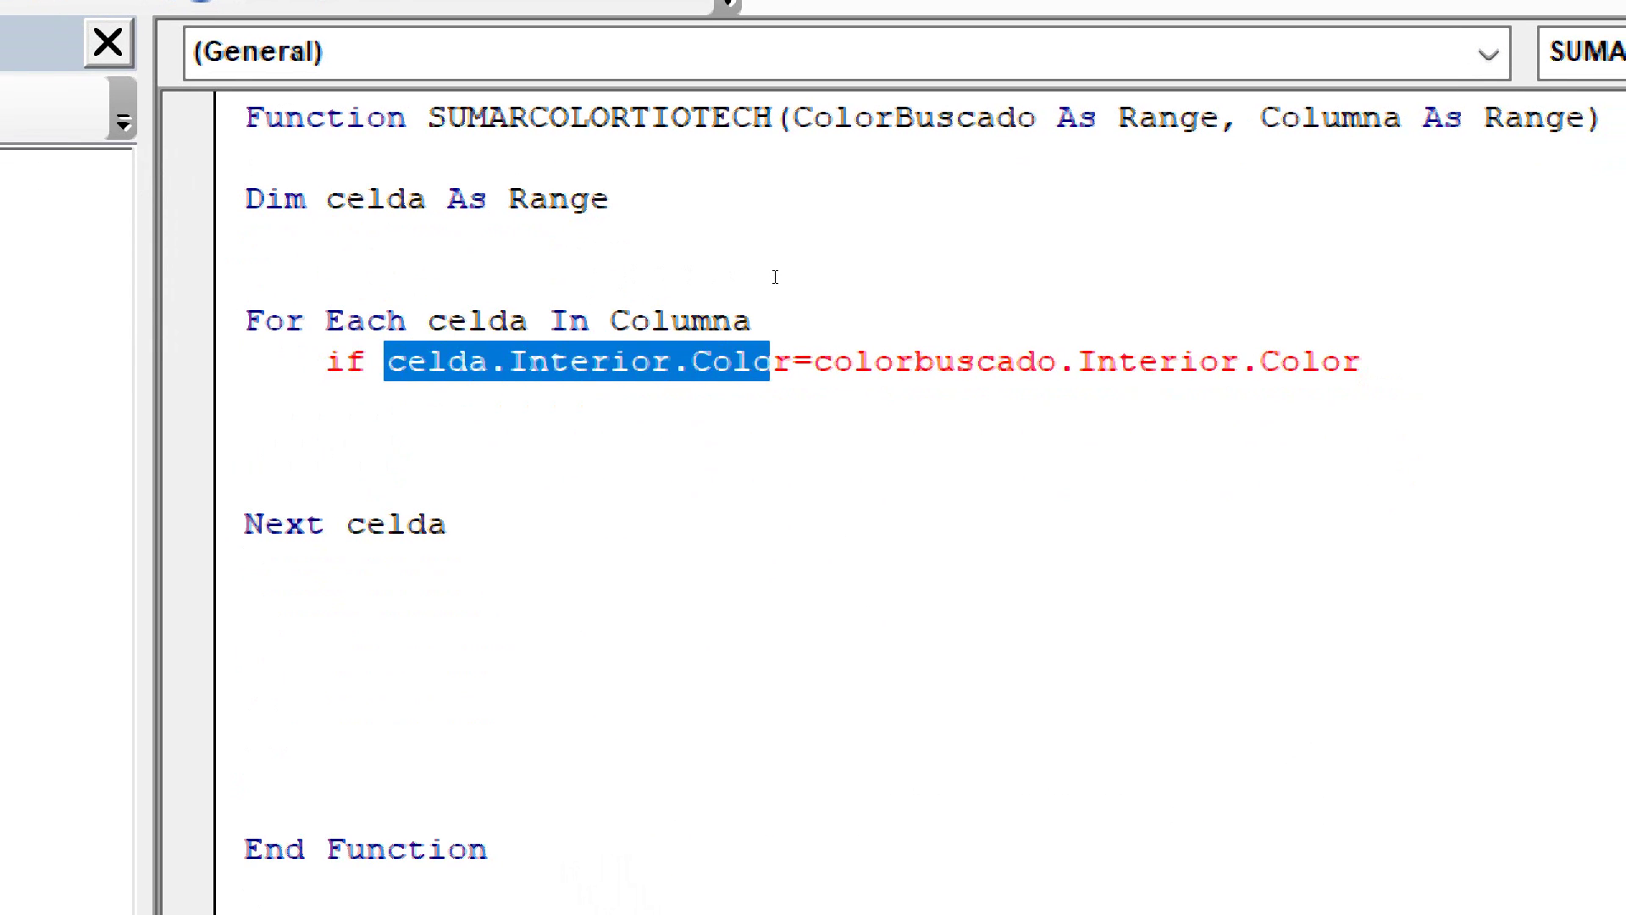
{"action": "key", "text": "shift+Right"}
Compare the grey D2 sample with the gold and green 20 cells, then reopen the VBA editor
{"action": "key", "text": "alt+F11"}
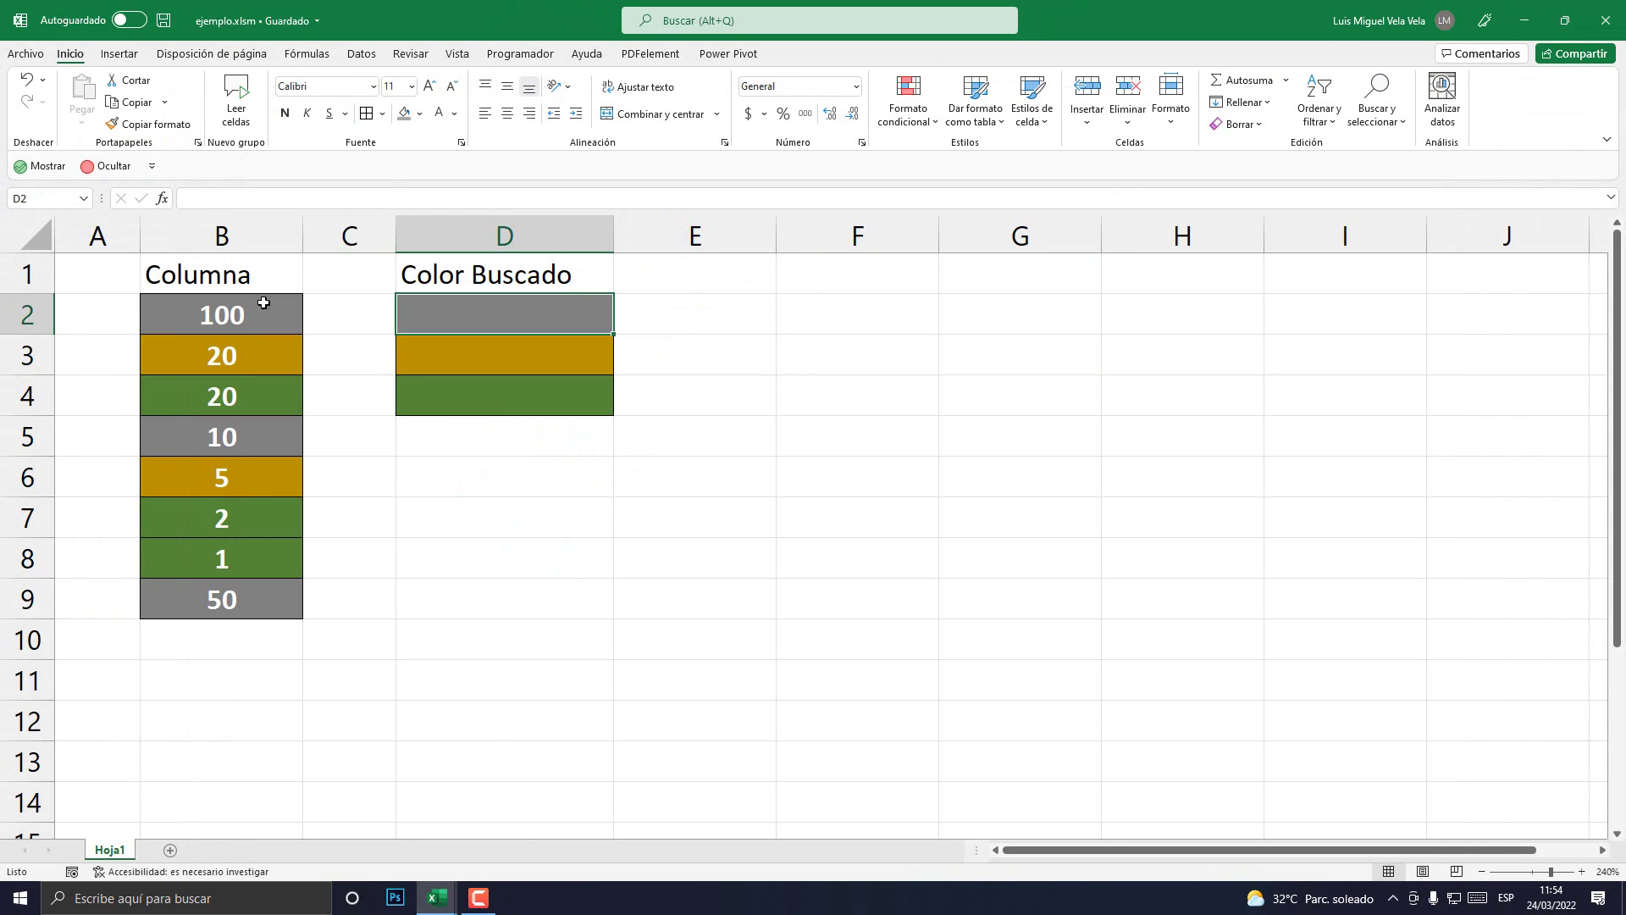
{"action": "left_click", "coordinate": [222, 318]}
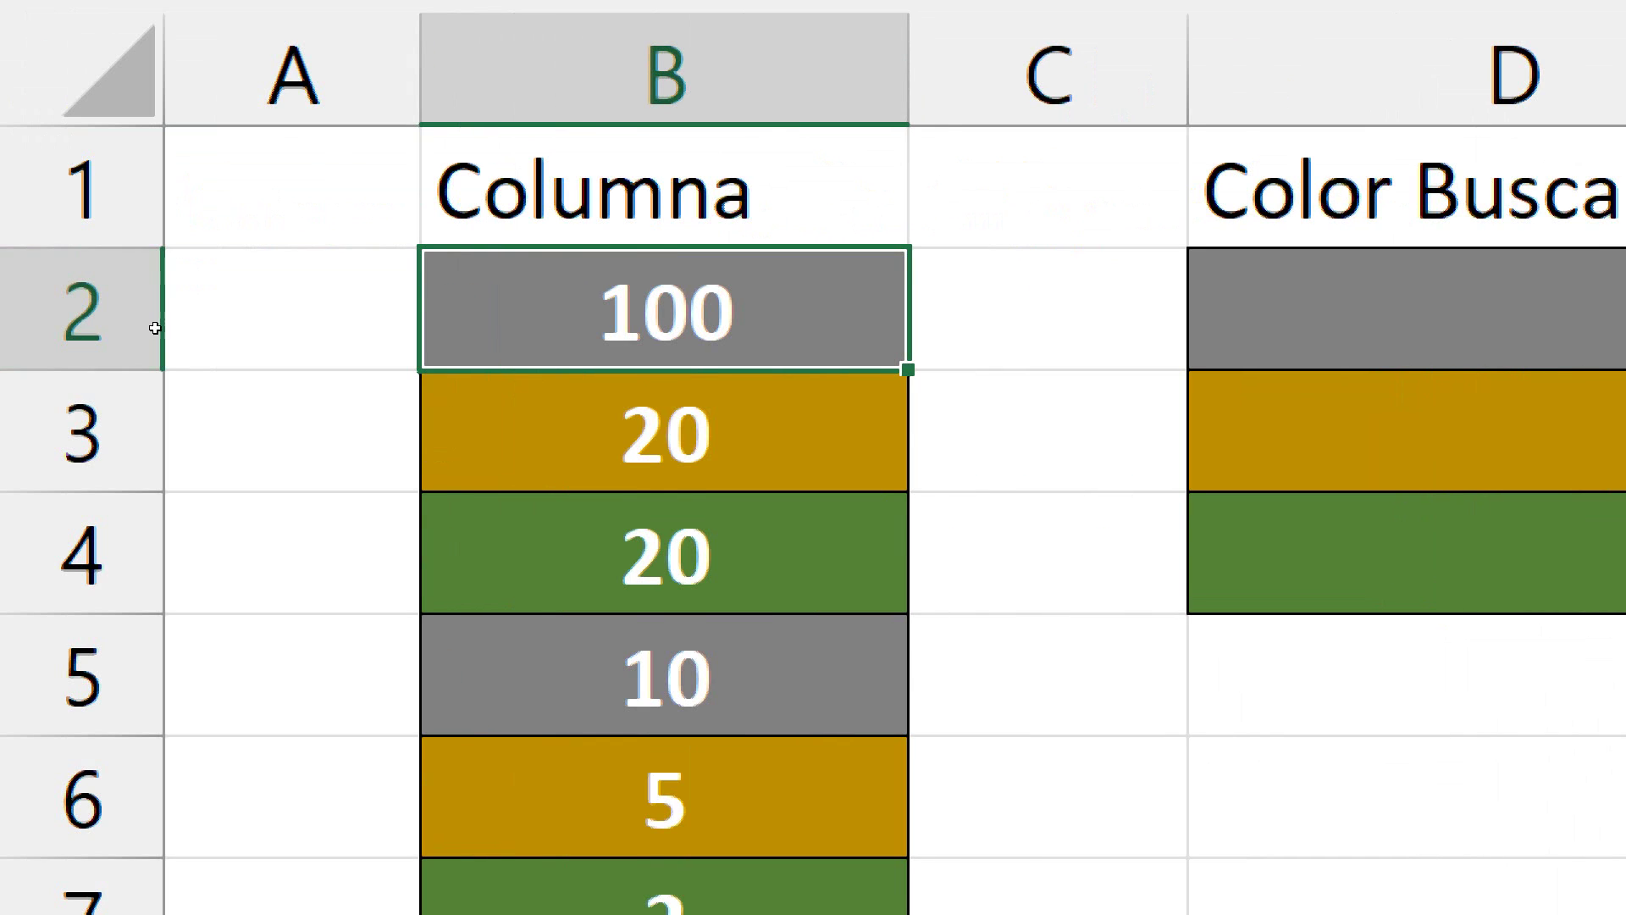
{"action": "key", "text": "Right"}
{"action": "key", "text": "Right"}
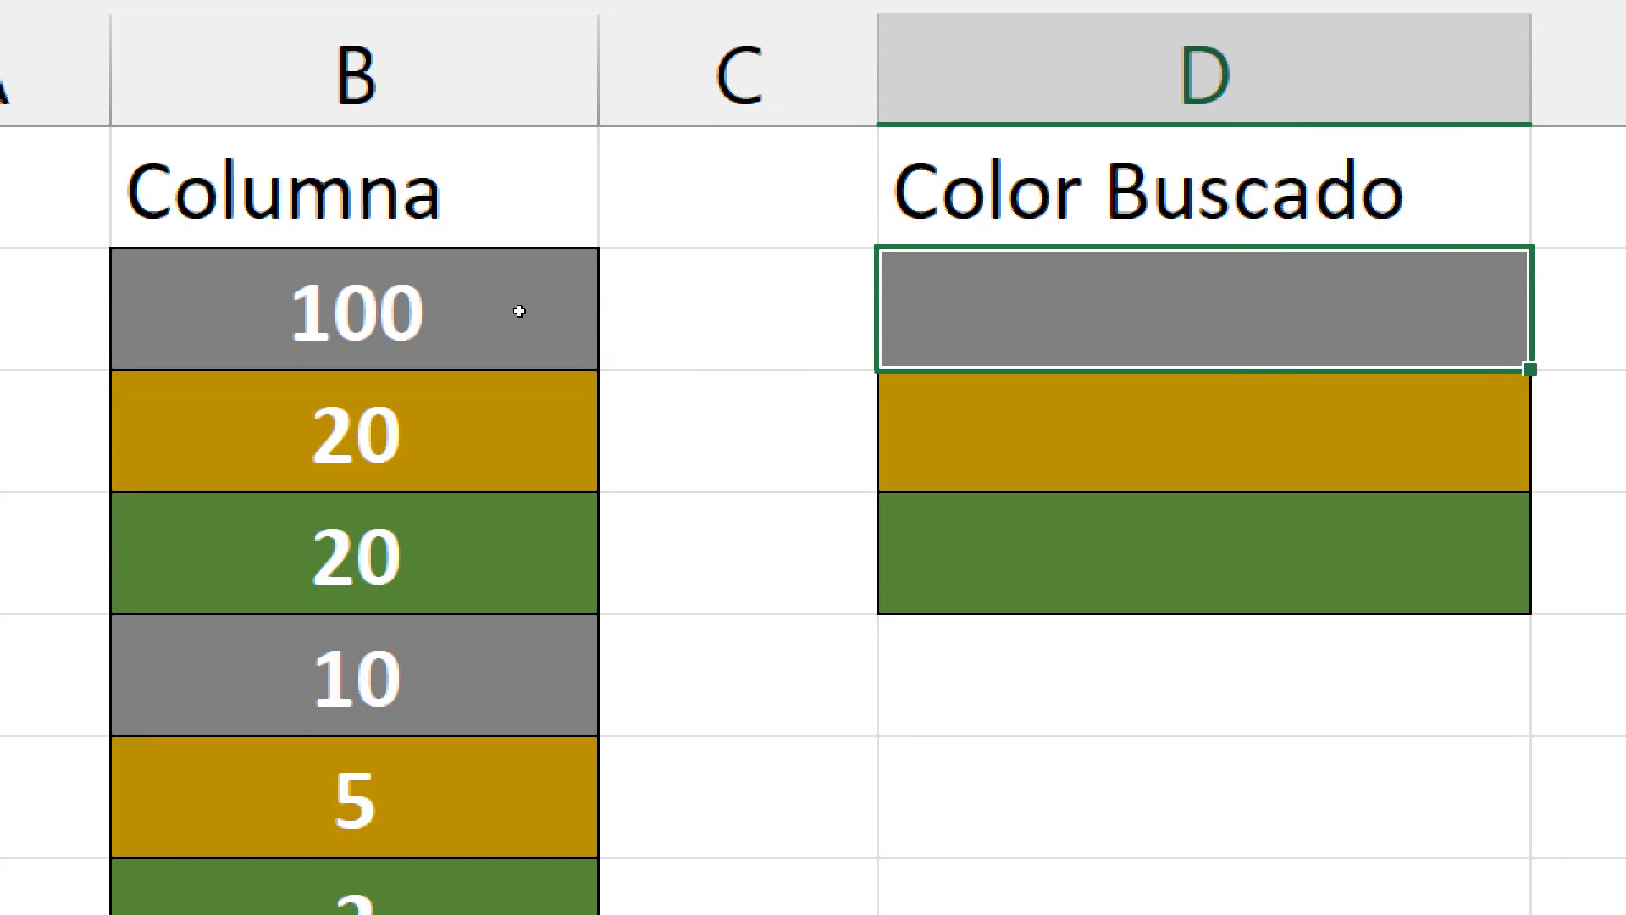
{"action": "left_click", "coordinate": [250, 354]}
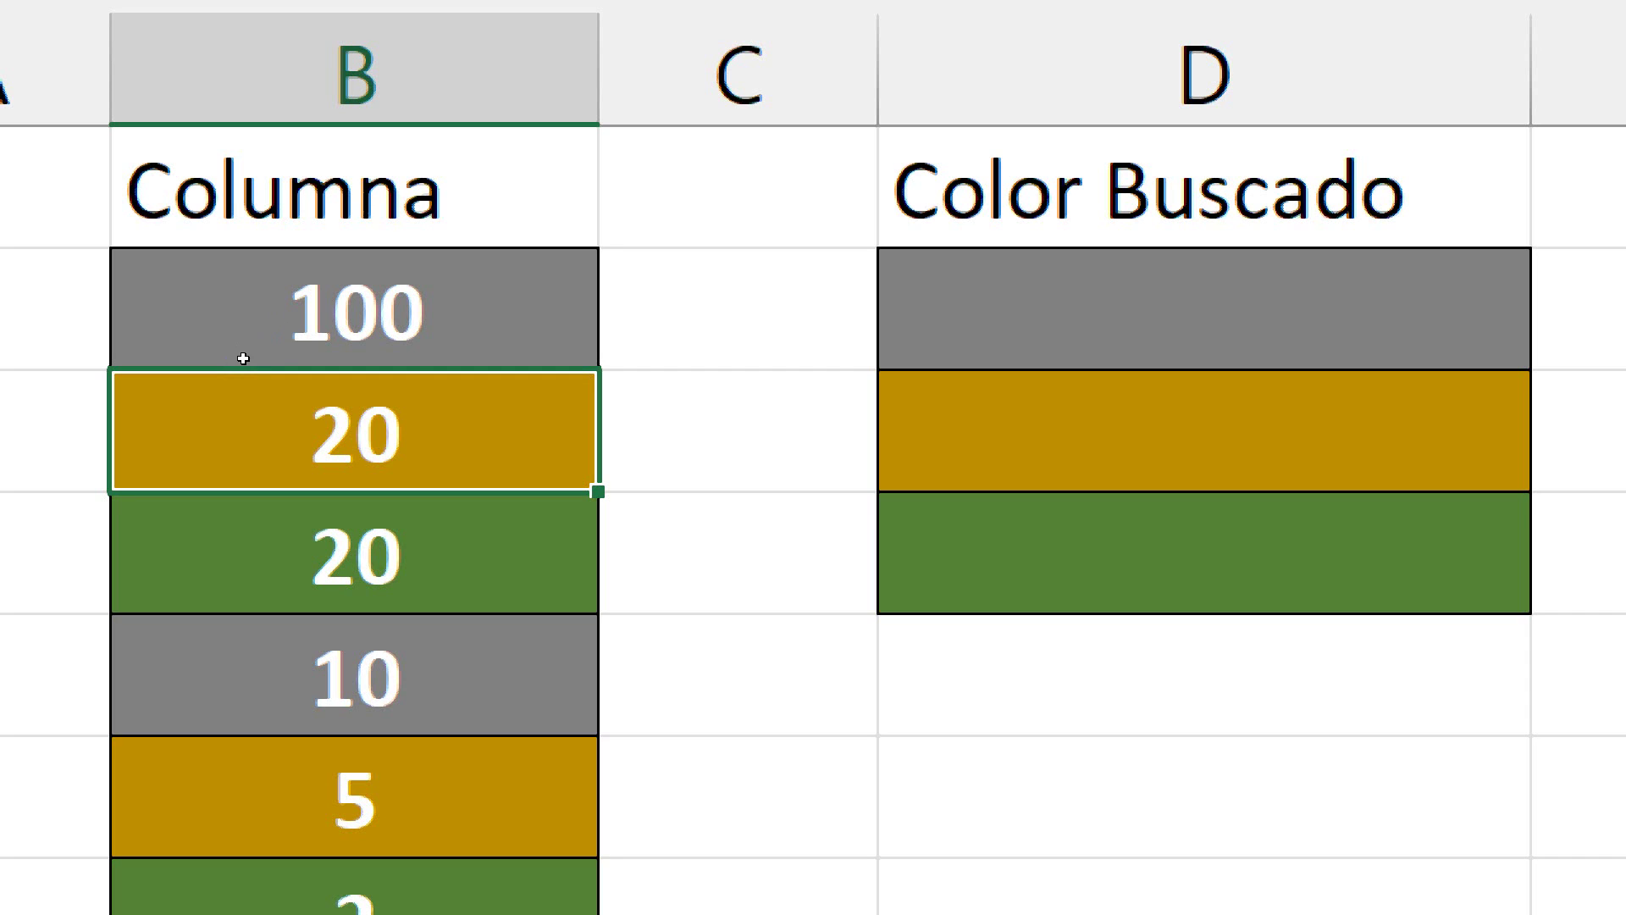
{"action": "key", "text": "Up"}
{"action": "key", "text": "Right"}
{"action": "key", "text": "Right"}
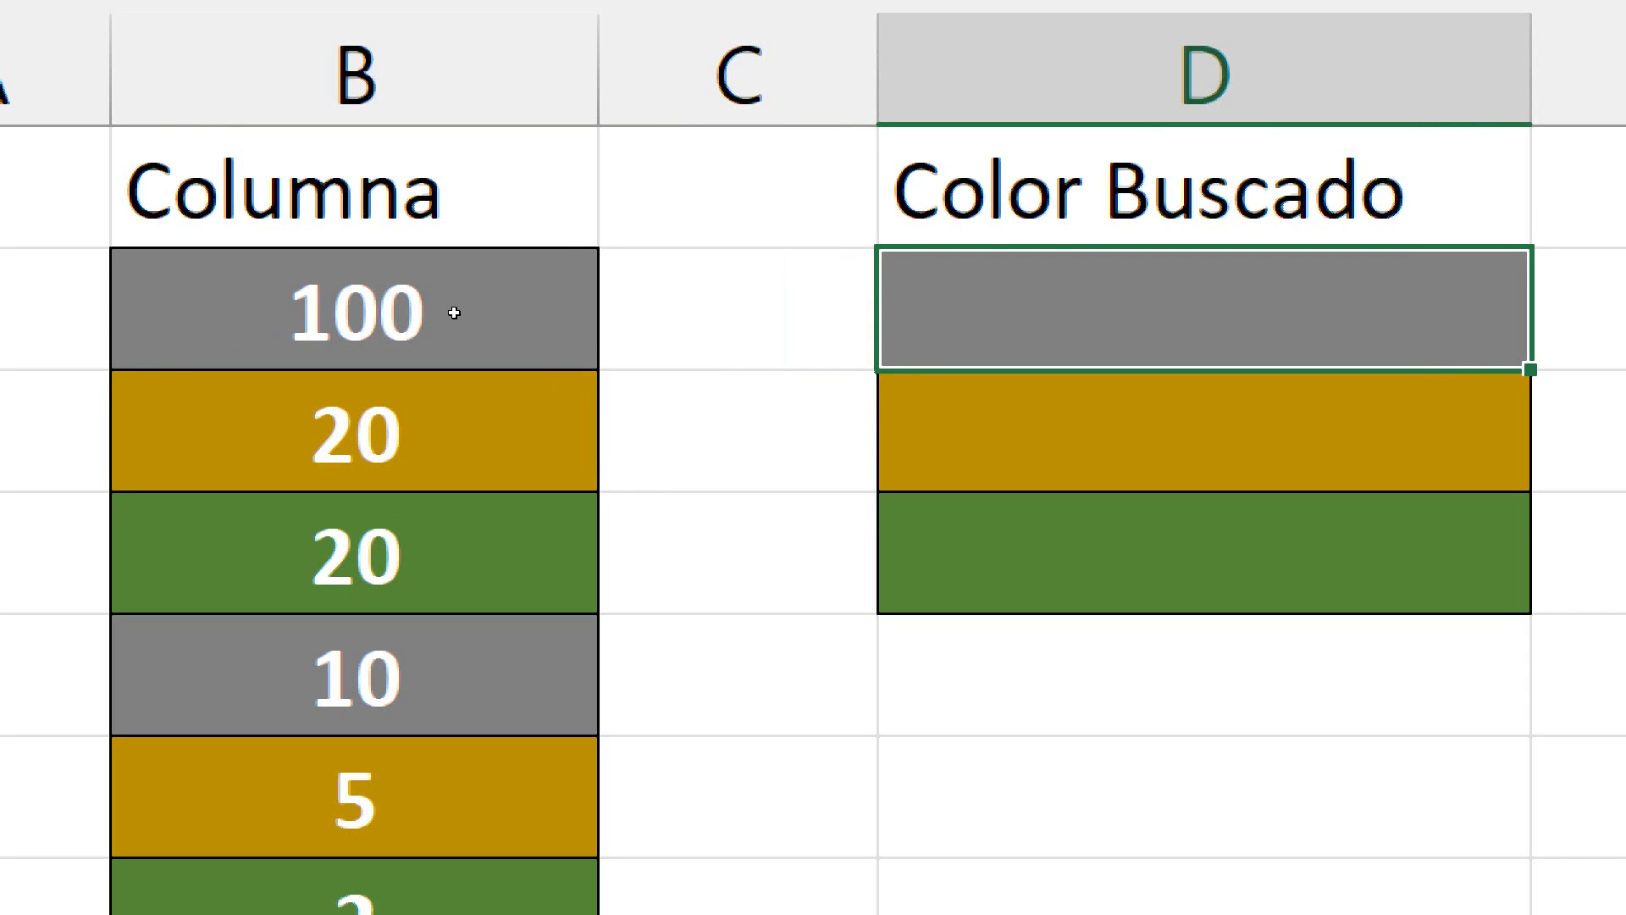
{"action": "key", "text": "Left"}
{"action": "key", "text": "Left"}
{"action": "key", "text": "Down"}
{"action": "key", "text": "Down"}
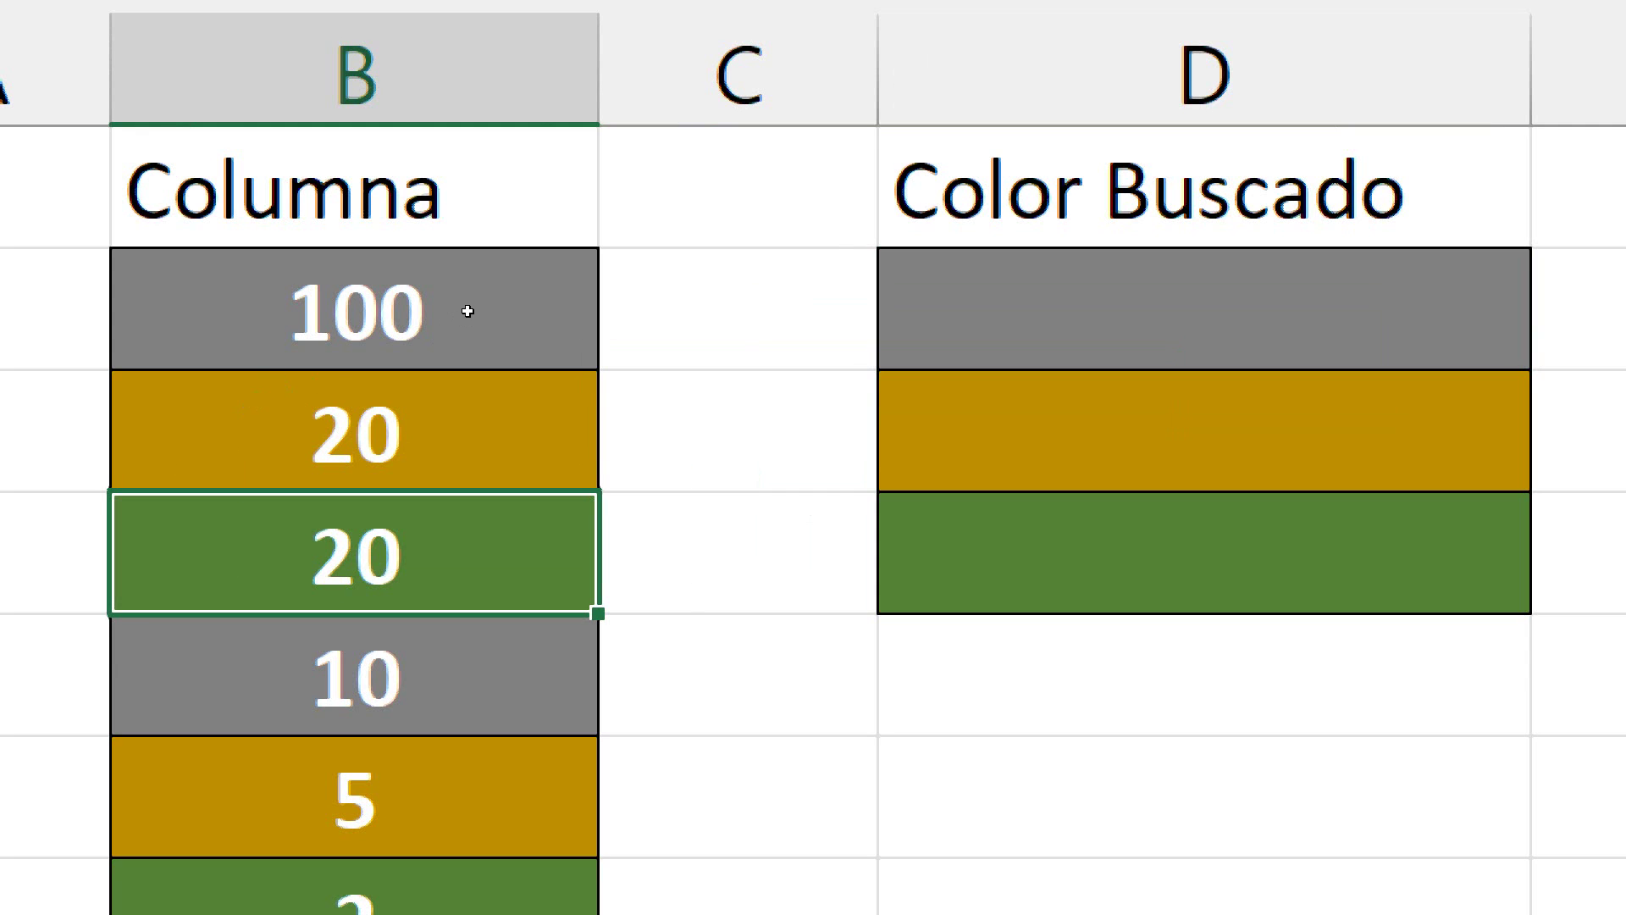
{"action": "key", "text": "Up"}
{"action": "key", "text": "Up"}
{"action": "key", "text": "Right"}
{"action": "key", "text": "Right"}
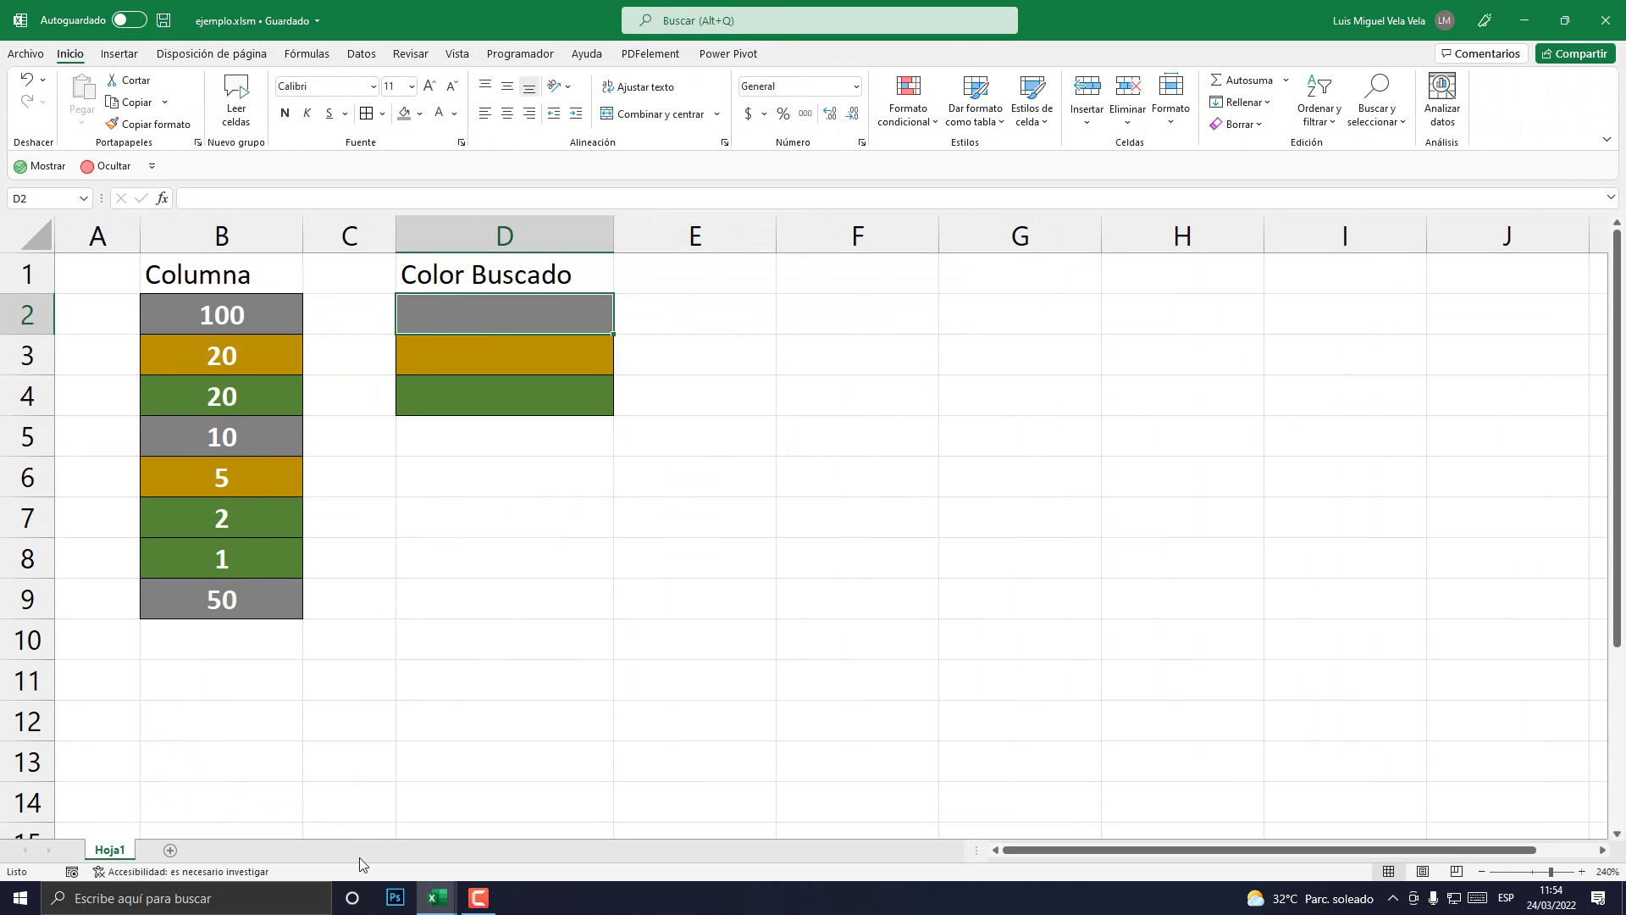
{"action": "mouse_move", "coordinate": [435, 898]}
{"action": "left_click", "coordinate": [514, 810]}
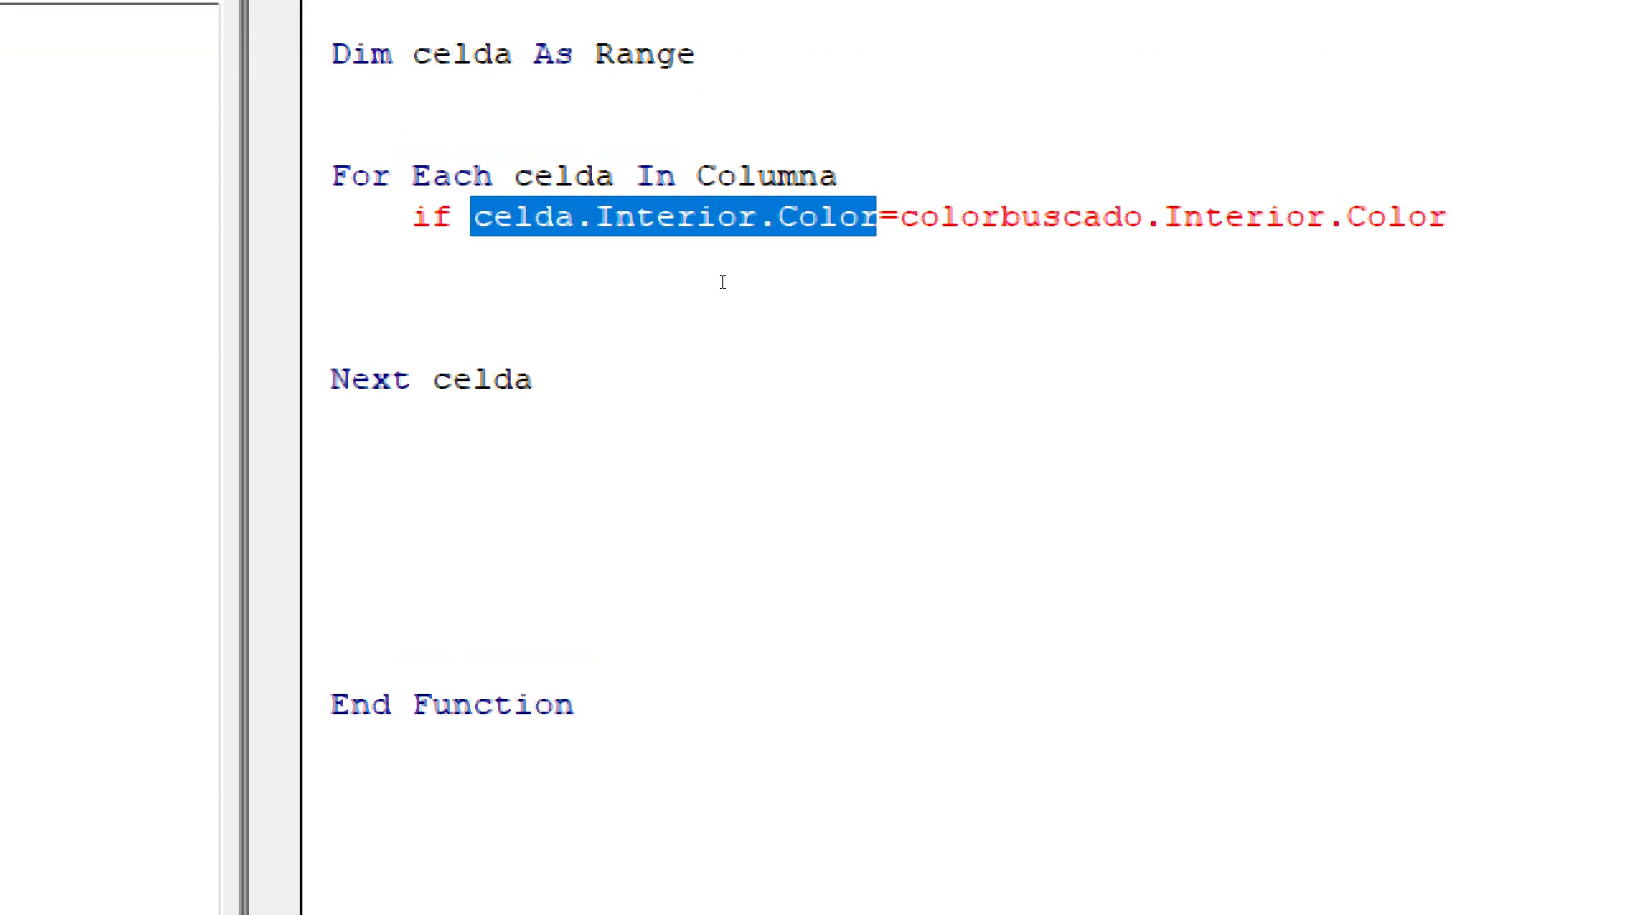
End the If line with Then and add 'sumar = sumar + celda' beneath it
{"action": "left_click", "coordinate": [727, 299]}
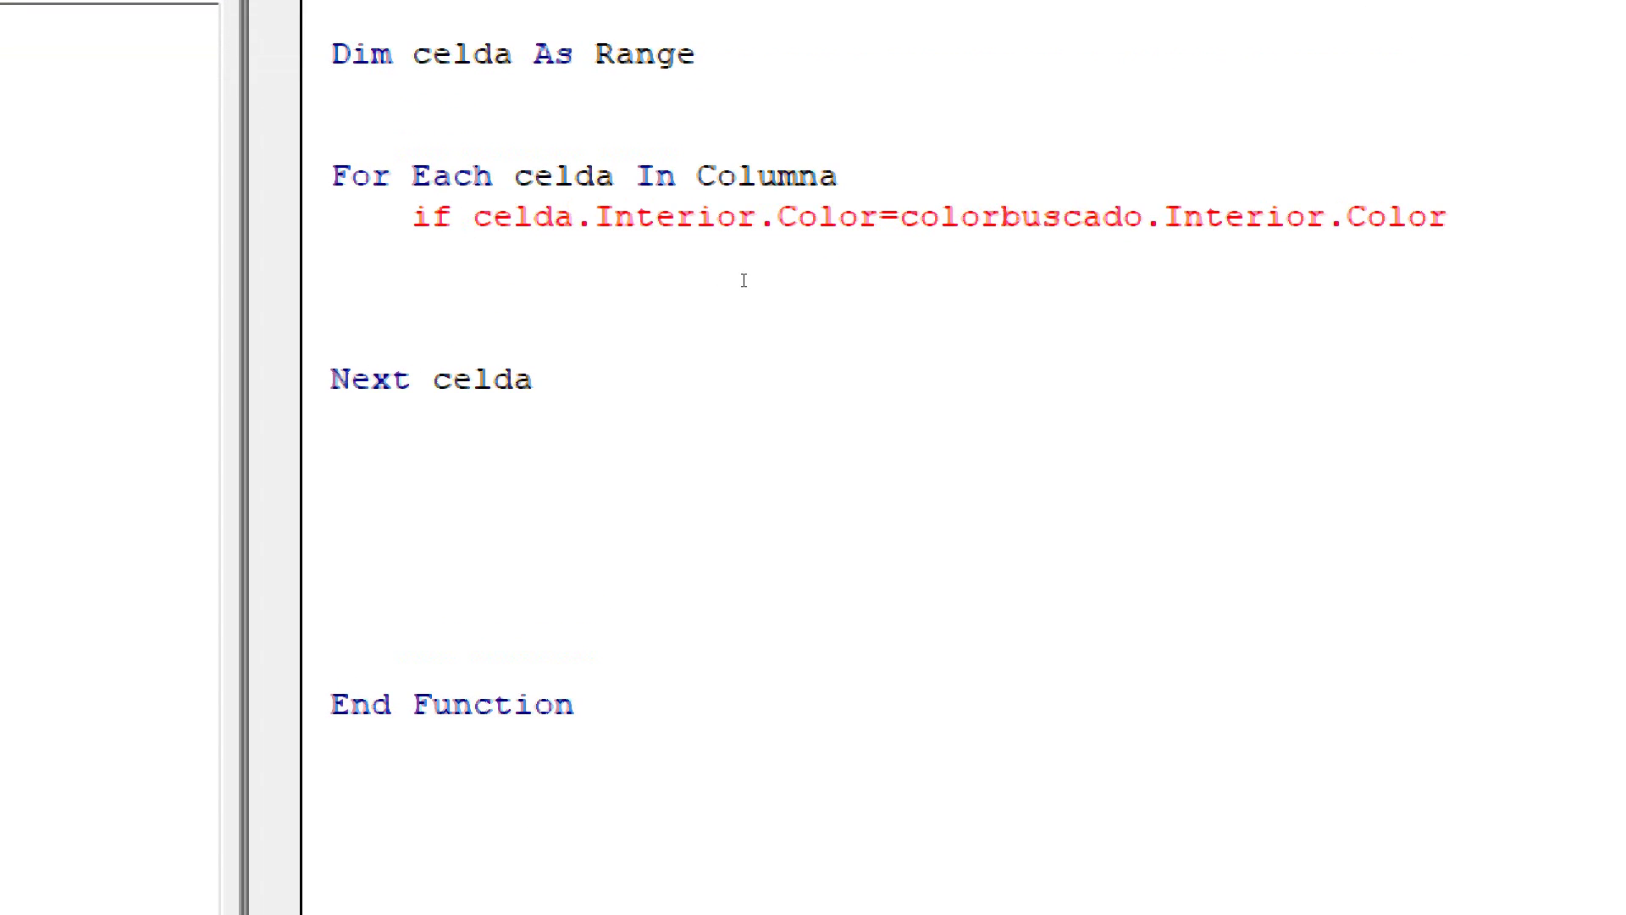
{"action": "key", "text": "End"}
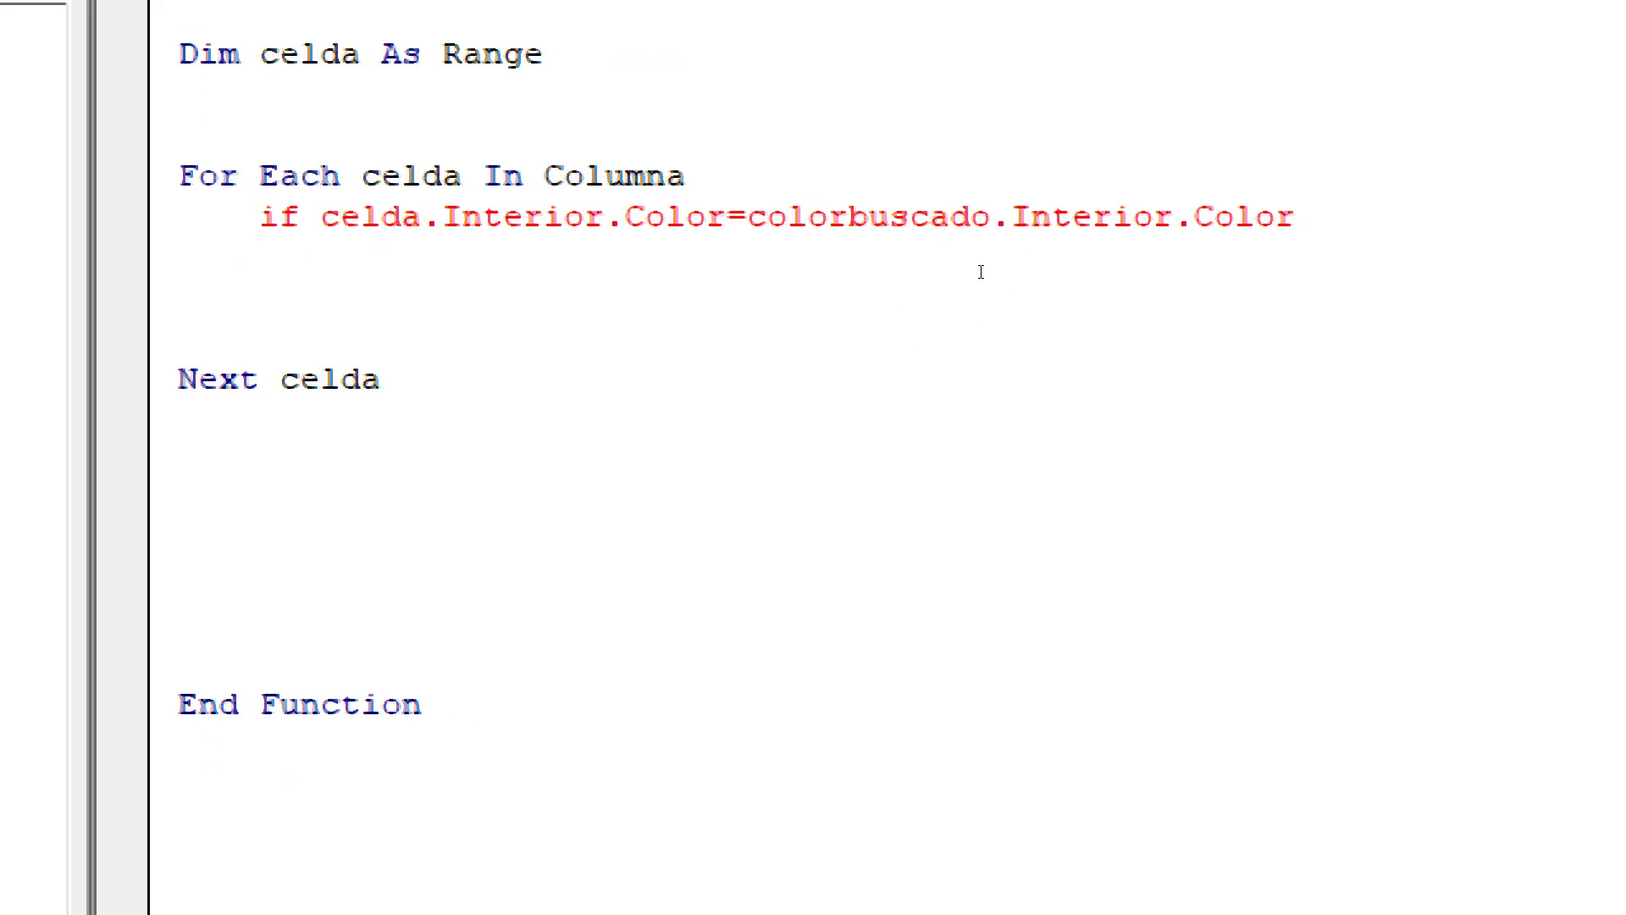
{"action": "type", "text": "th"}
{"action": "type", "text": "en"}
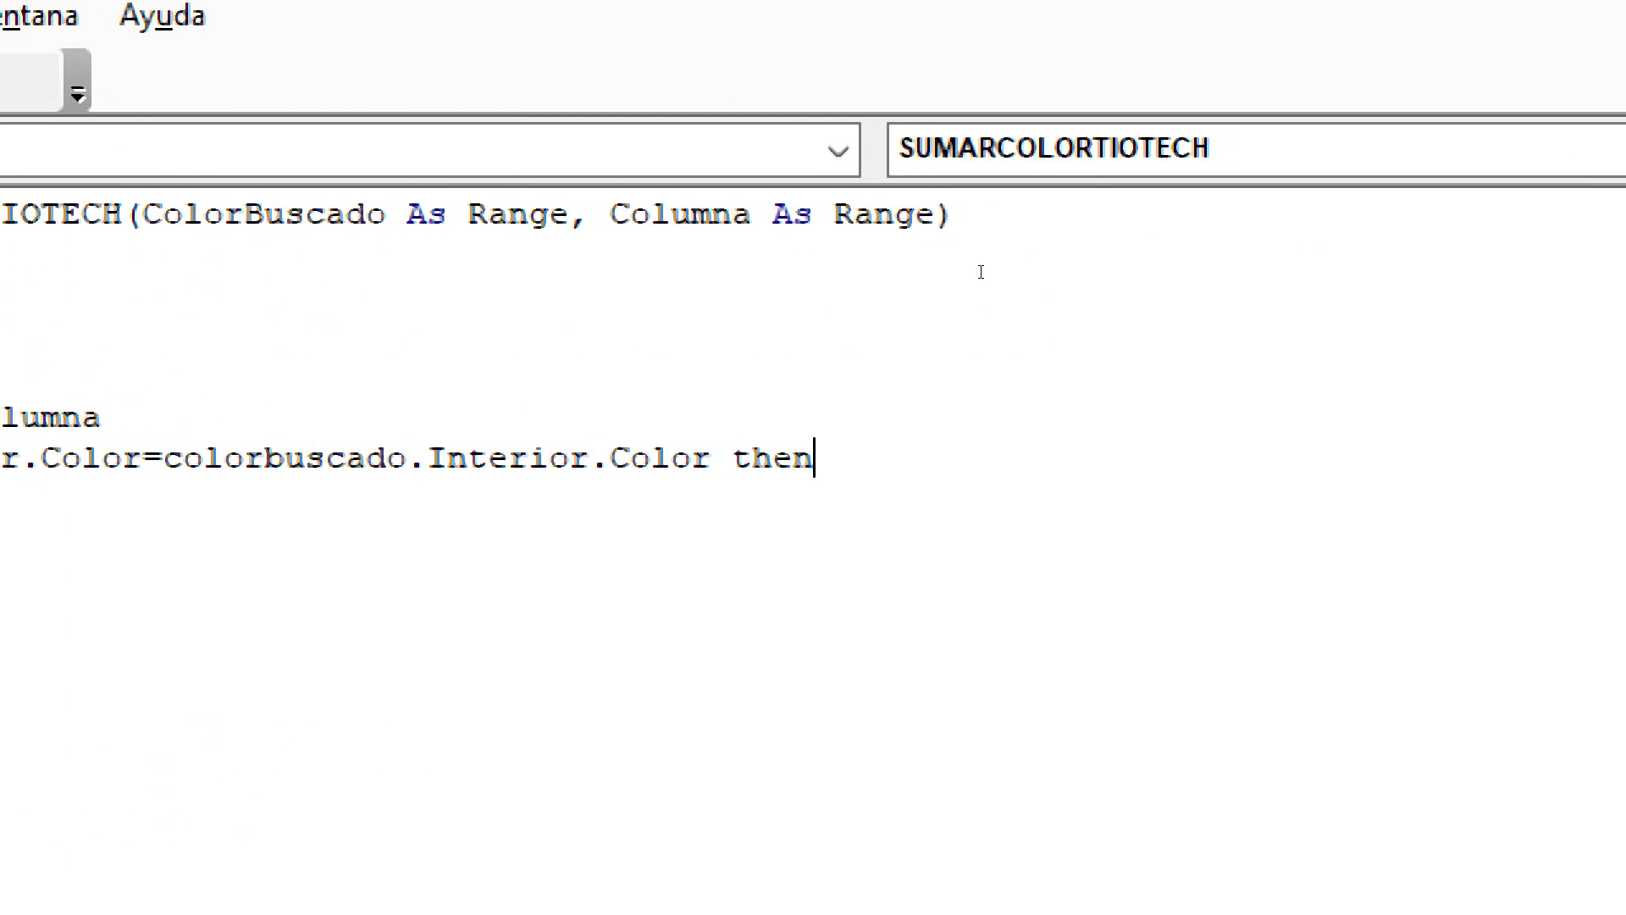
{"action": "key", "text": "Return"}
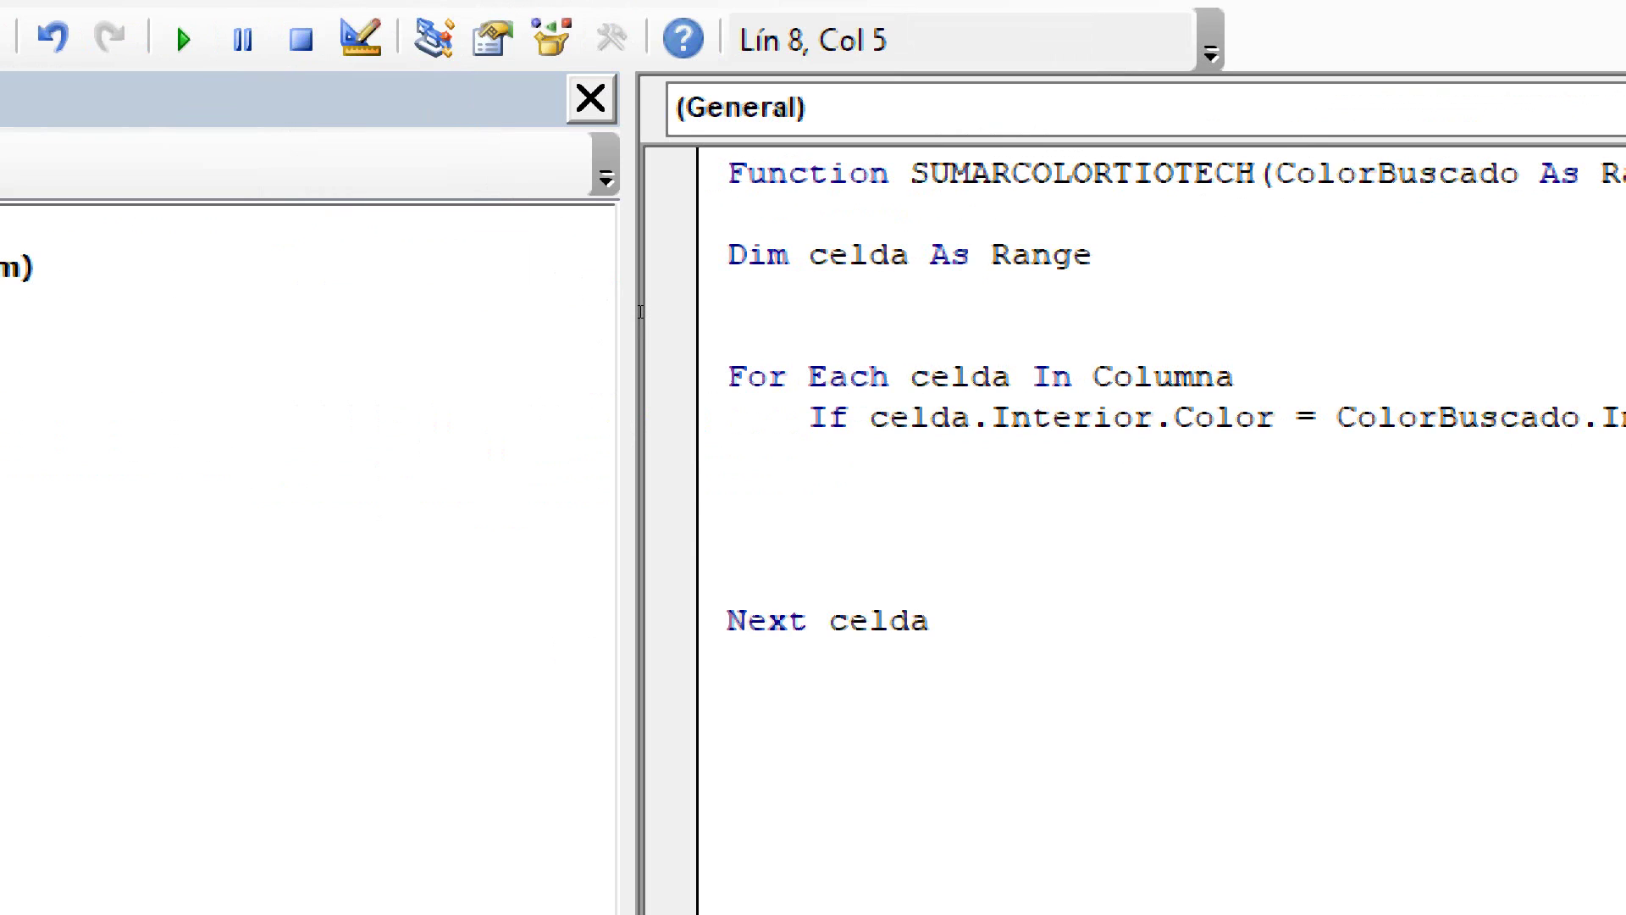
{"action": "type", "text": "su"}
{"action": "type", "text": "mar"}
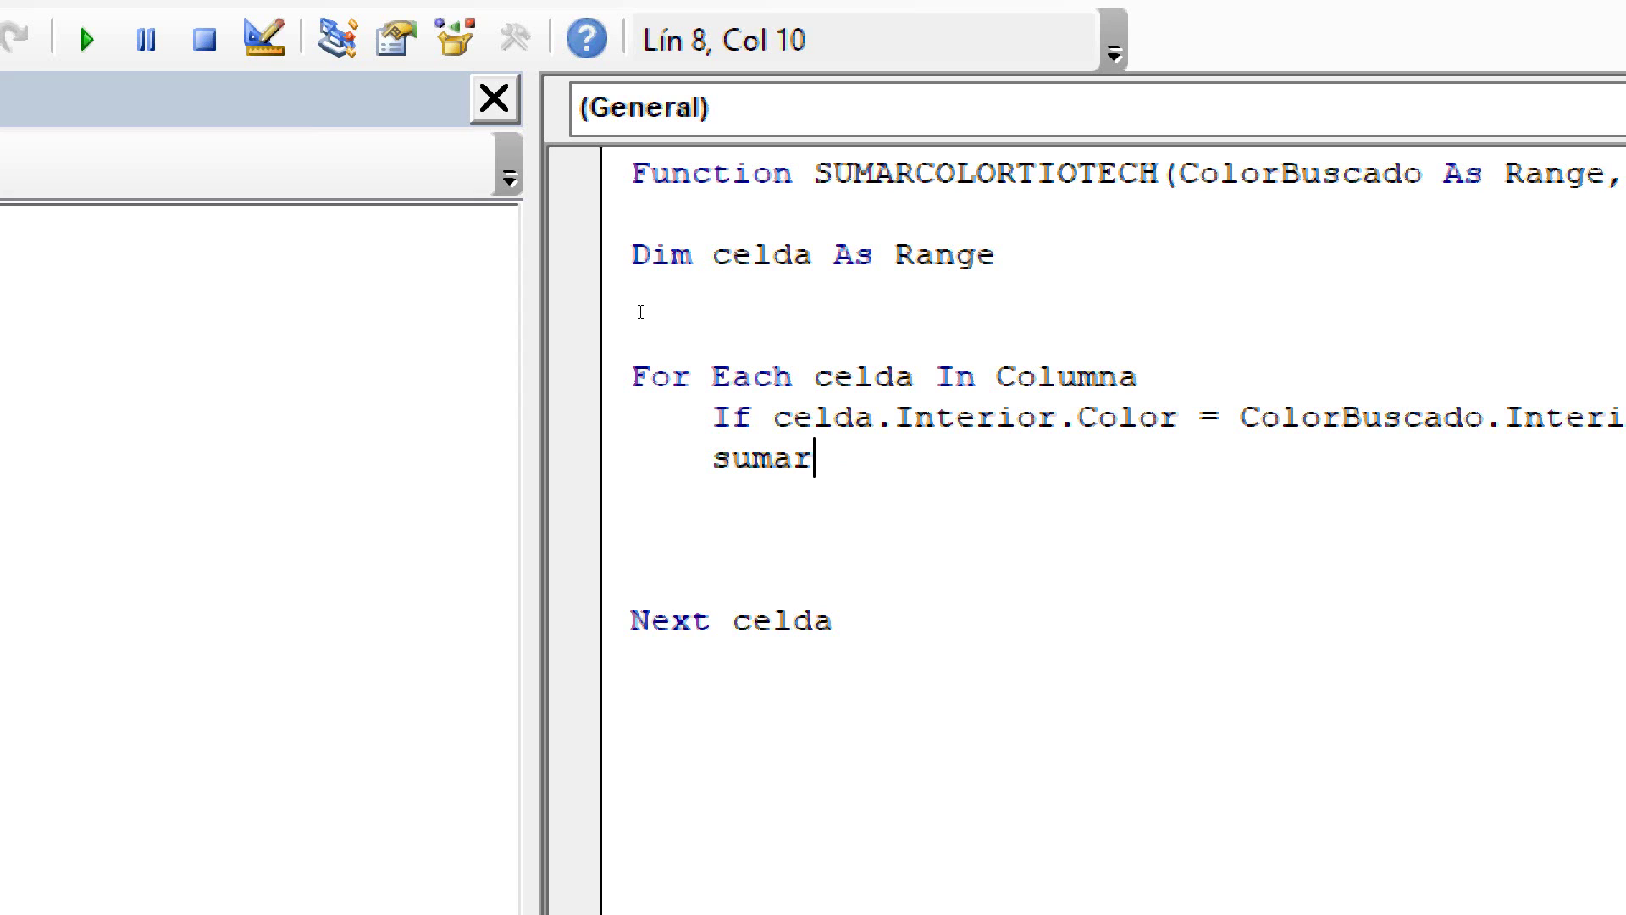
{"action": "type", "text": "="}
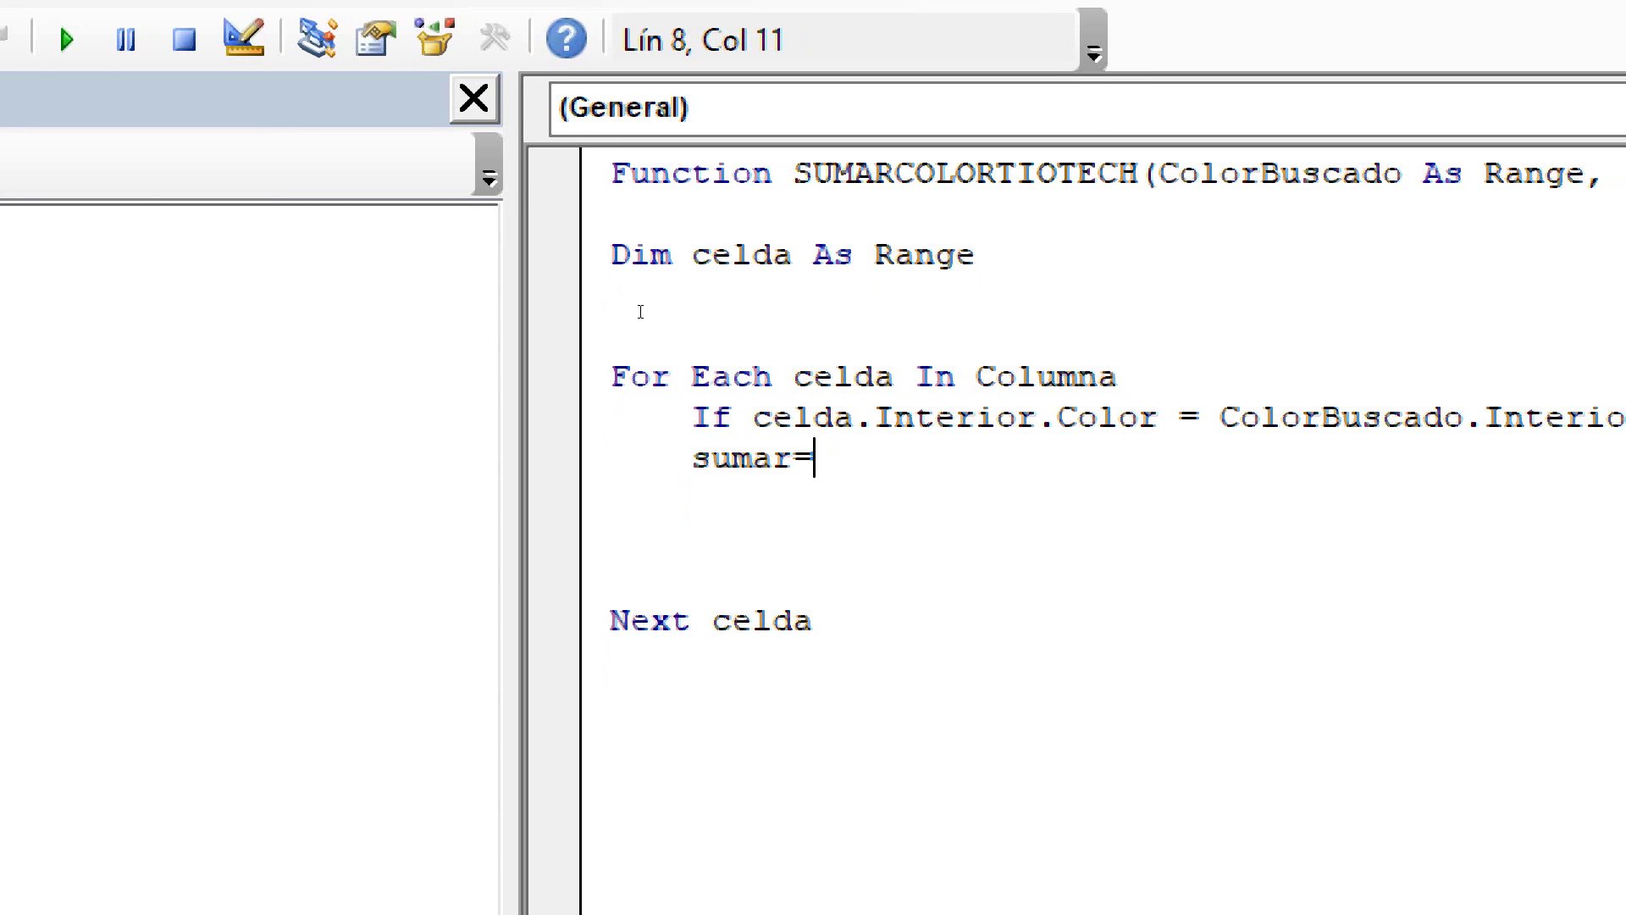
{"action": "type", "text": "sum"}
{"action": "type", "text": "ar"}
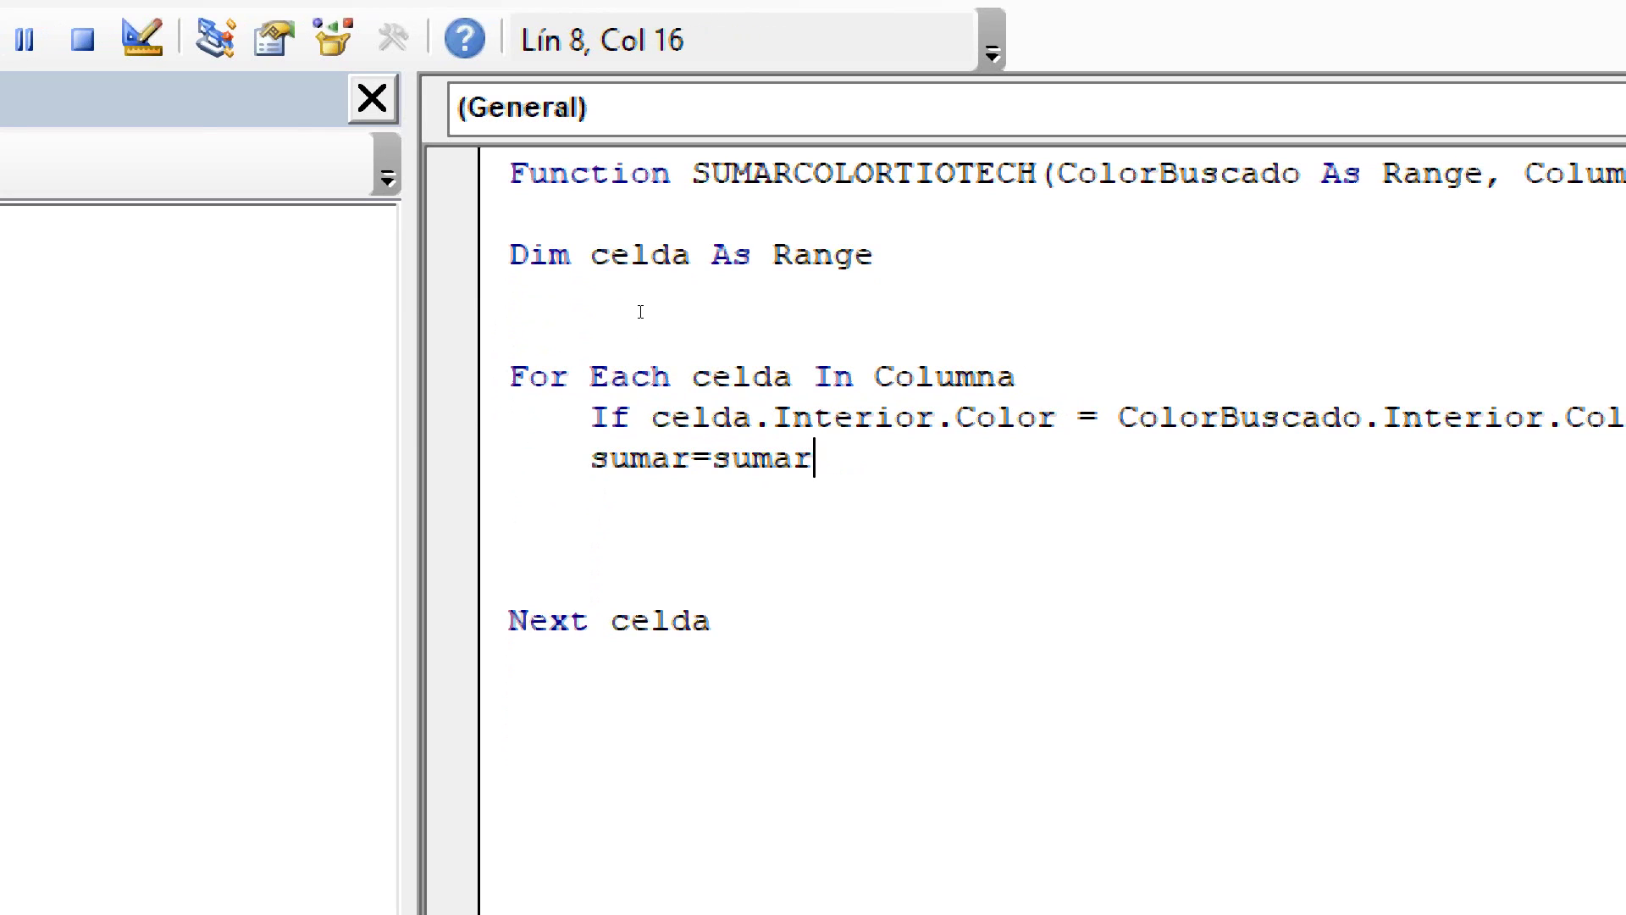
{"action": "type", "text": " + "}
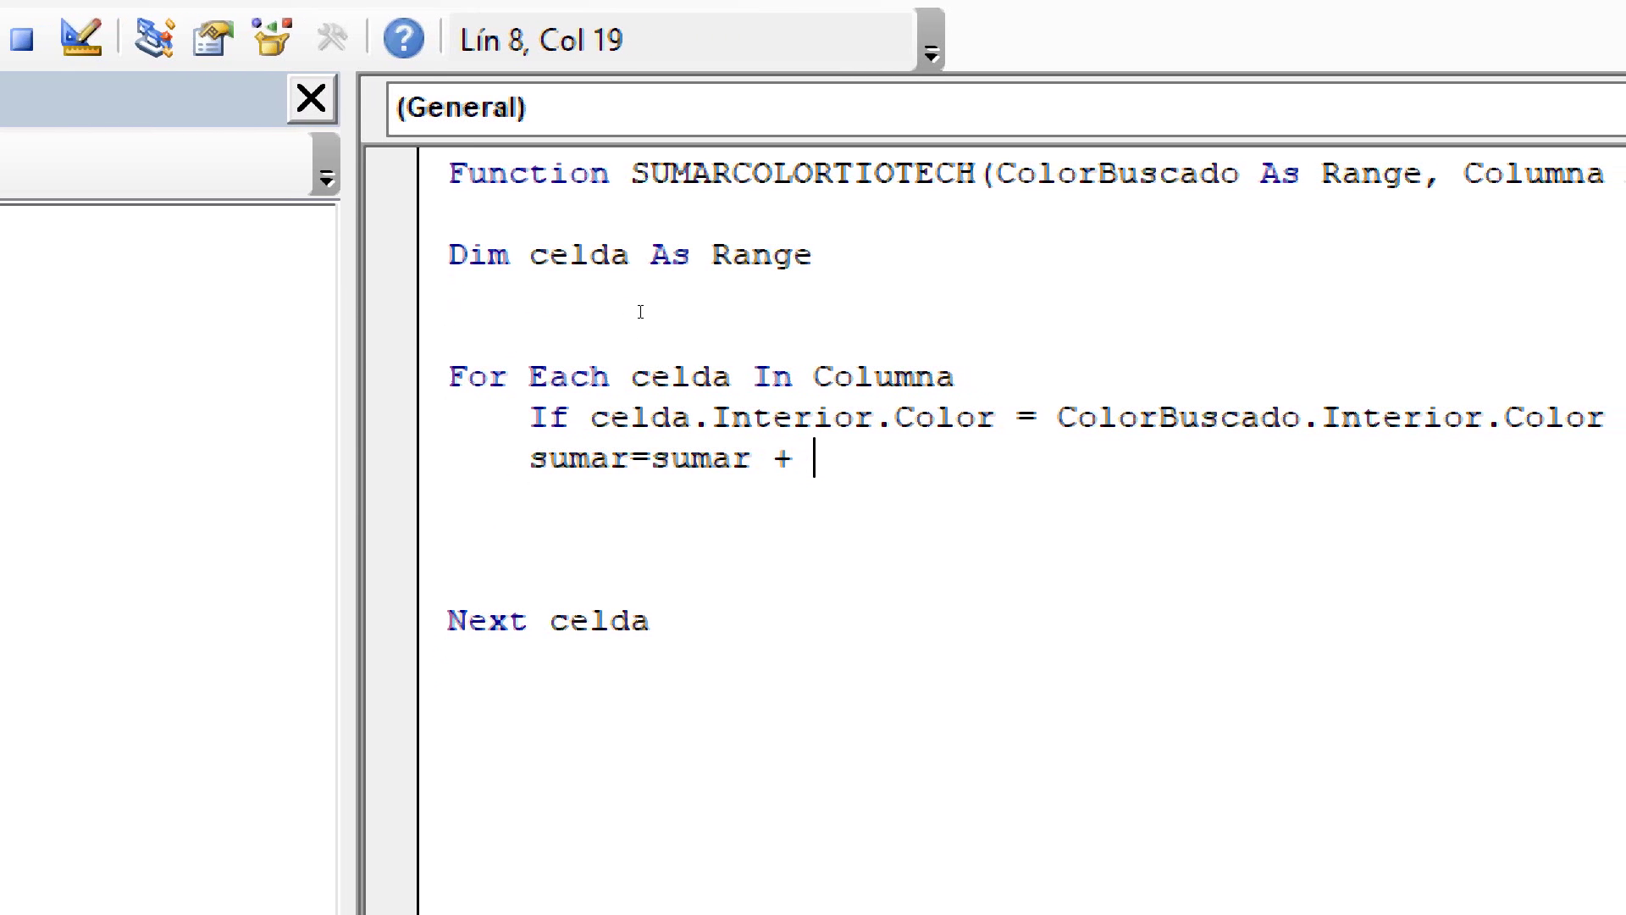
{"action": "type", "text": "ce"}
{"action": "type", "text": "lda"}
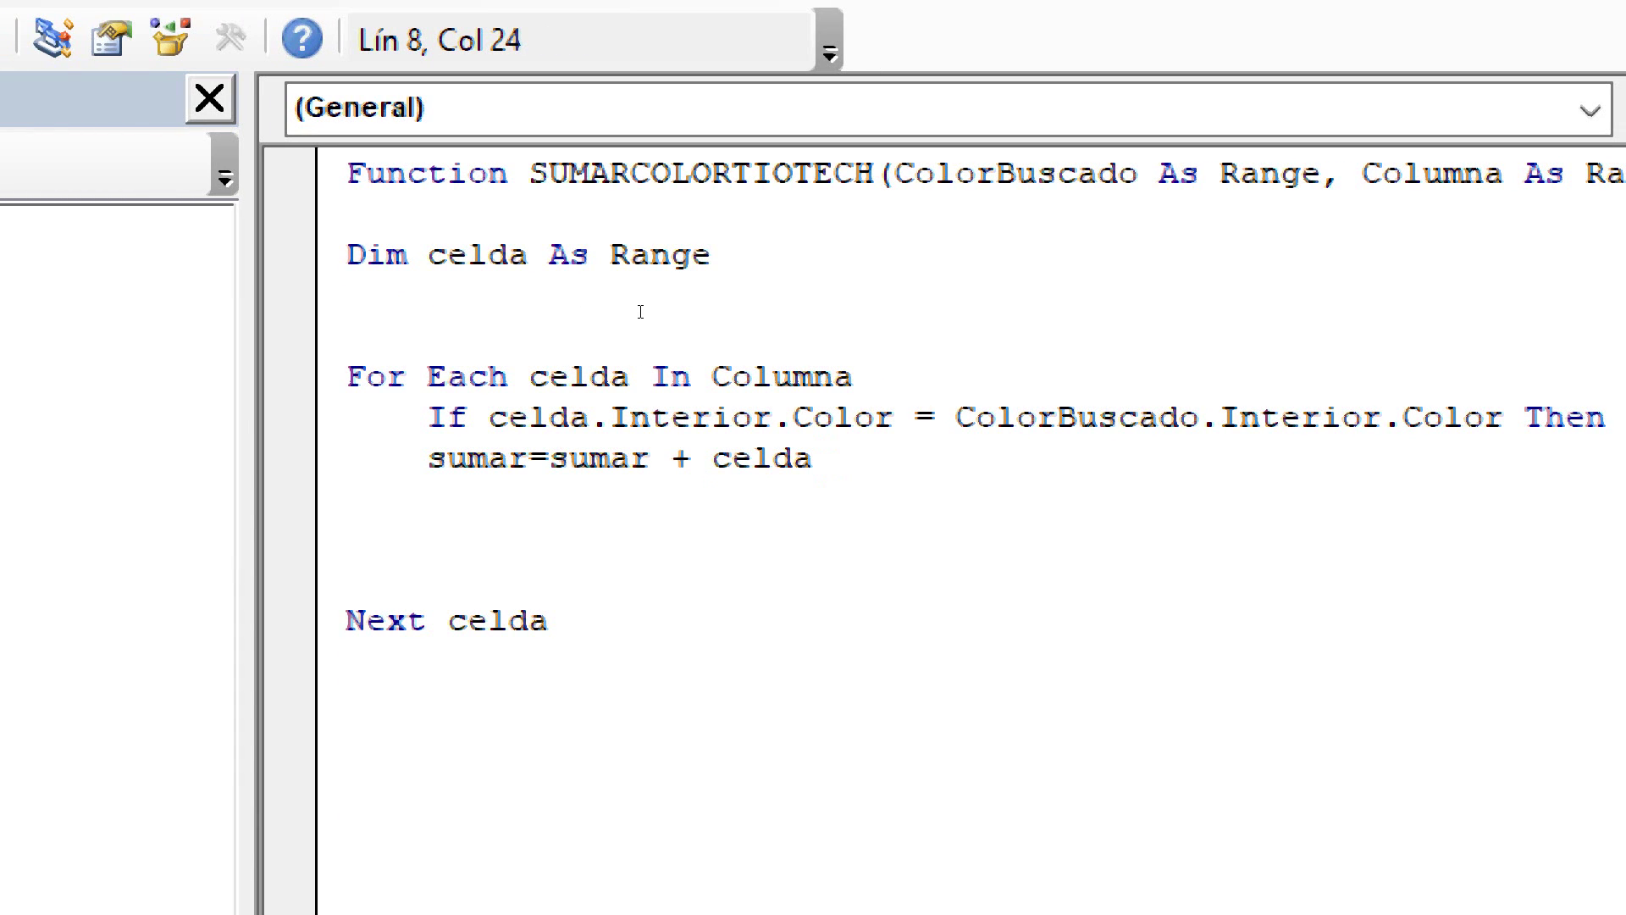
{"action": "key", "text": "Return"}
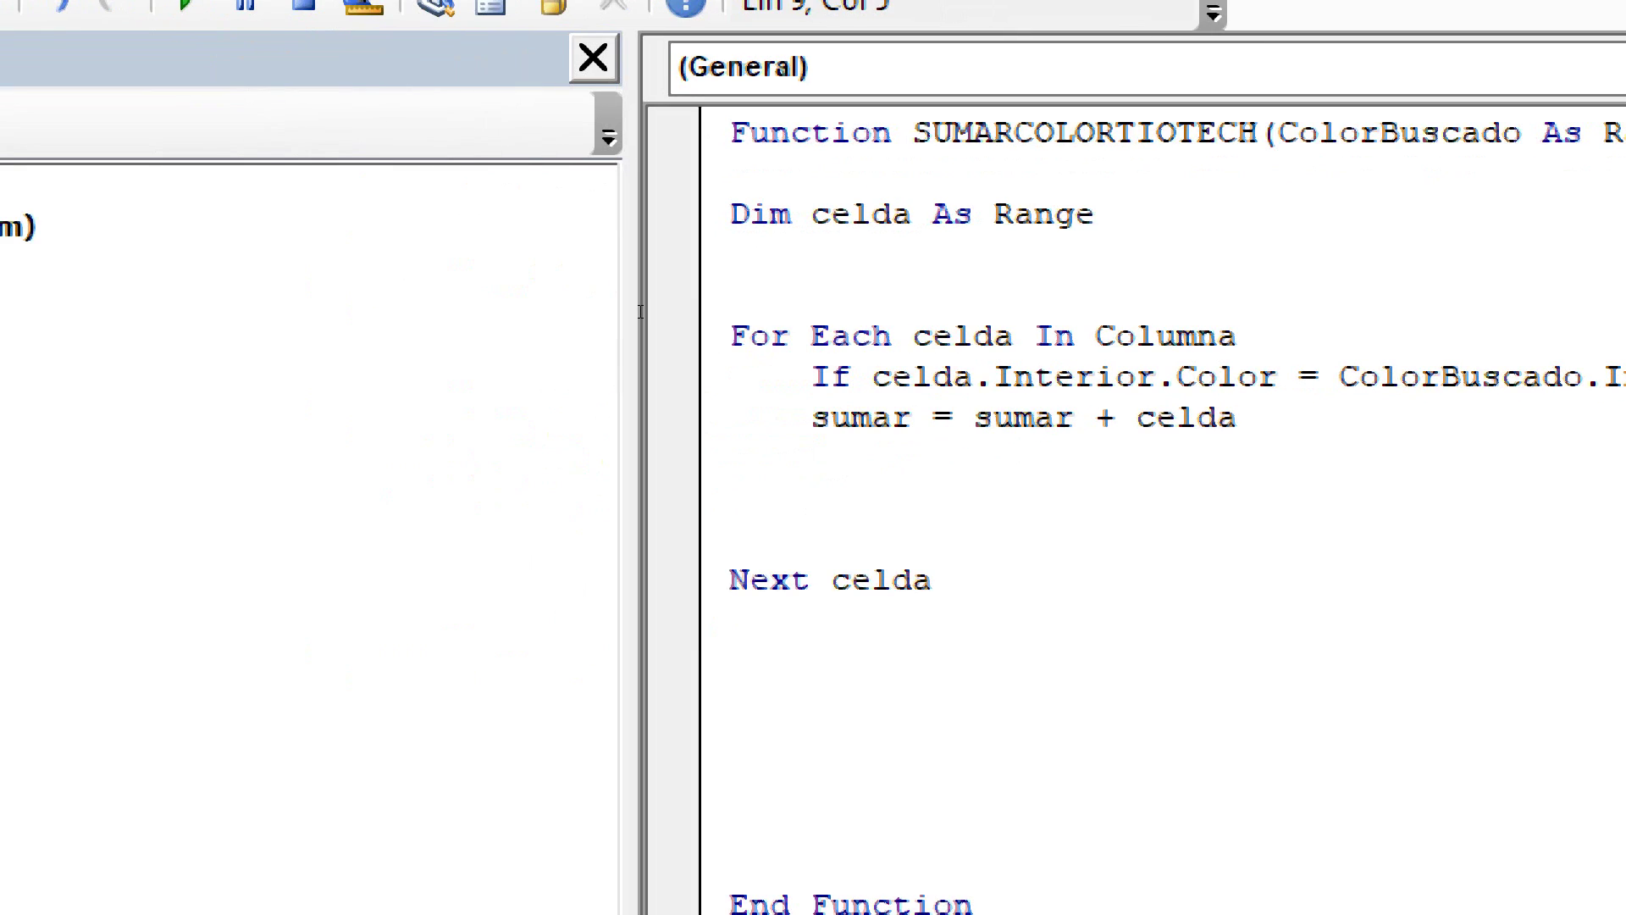
Highlight both sides of the colour comparison, then close the block with End If
{"action": "key", "text": "Up"}
{"action": "key", "text": "Up"}
{"action": "key", "text": "Right"}
{"action": "key", "text": "Right"}
{"action": "key", "text": "Right"}
{"action": "key", "text": "shift+Right"}
{"action": "key", "text": "shift+Right"}
{"action": "key", "text": "shift+Right"}
{"action": "key", "text": "shift+Right"}
{"action": "key", "text": "shift+Right"}
{"action": "key", "text": "shift+Right"}
{"action": "key", "text": "Right"}
{"action": "key", "text": "Right"}
{"action": "key", "text": "Right"}
{"action": "key", "text": "shift+Right"}
{"action": "key", "text": "shift+Right"}
{"action": "key", "text": "shift+Right"}
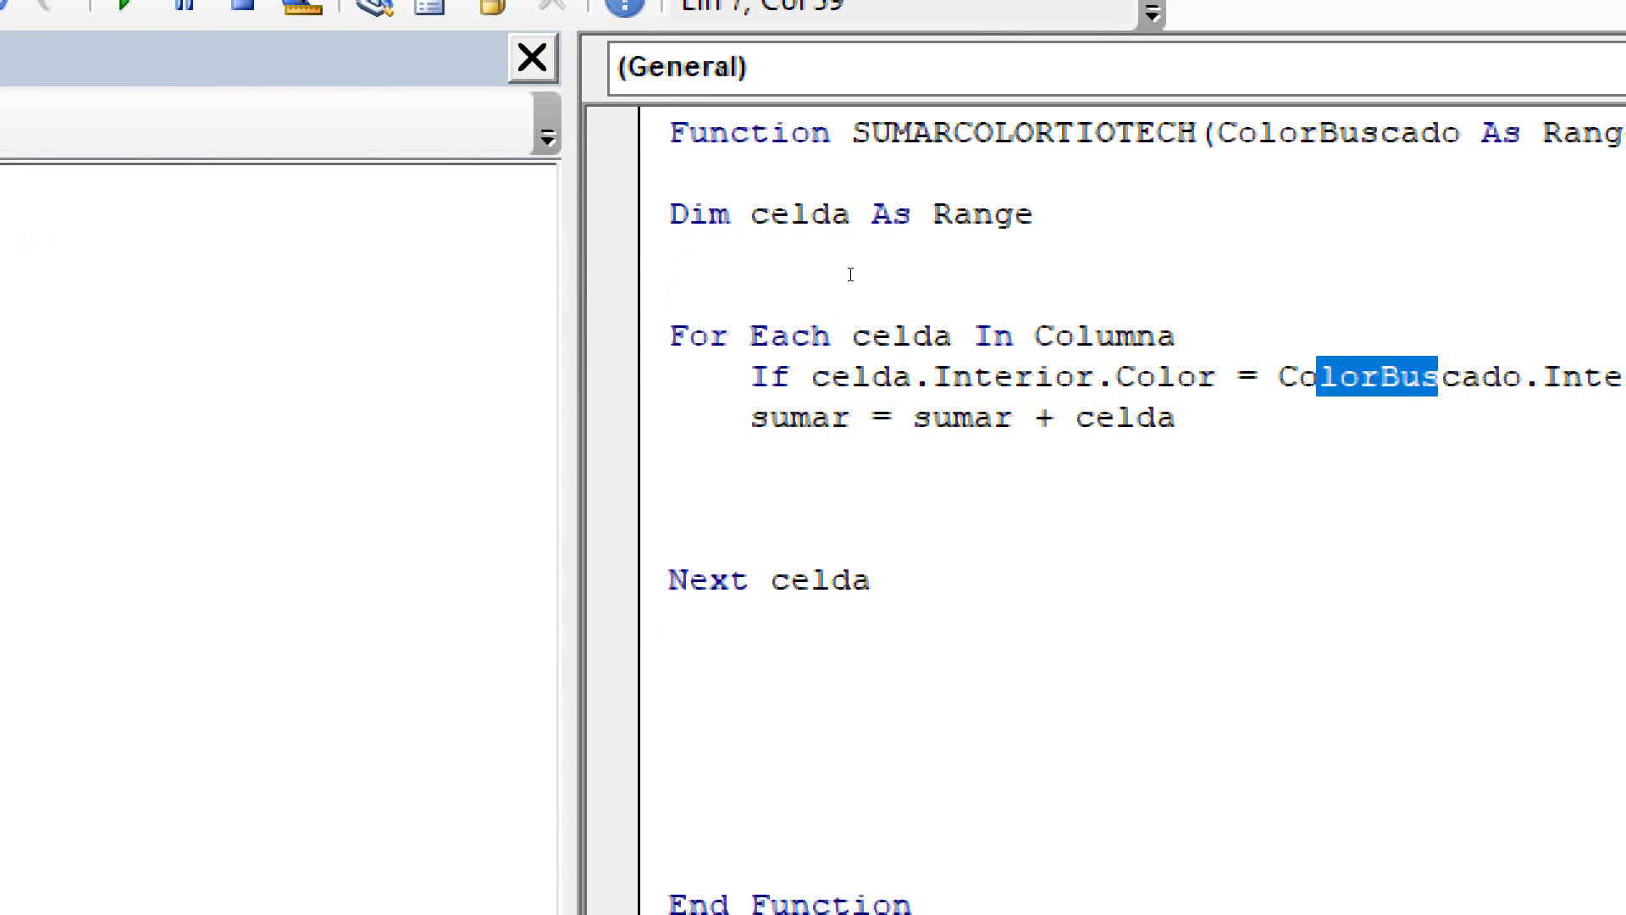
{"action": "key", "text": "shift+Left"}
{"action": "key", "text": "Down"}
{"action": "key", "text": "Down"}
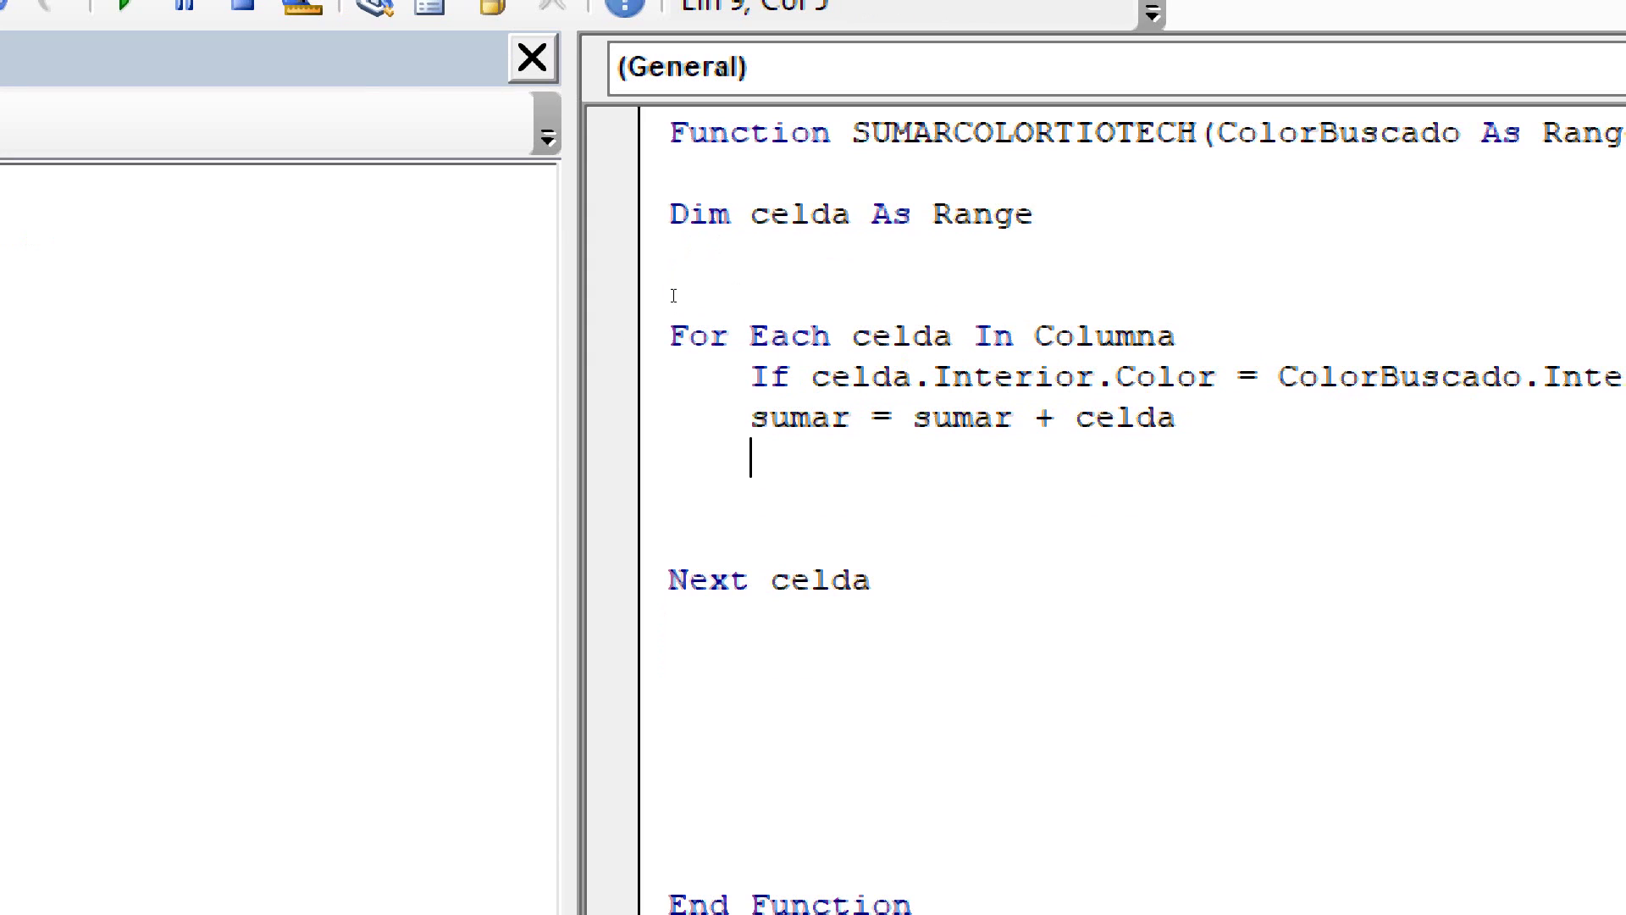
{"action": "type", "text": "en"}
{"action": "type", "text": "d if"}
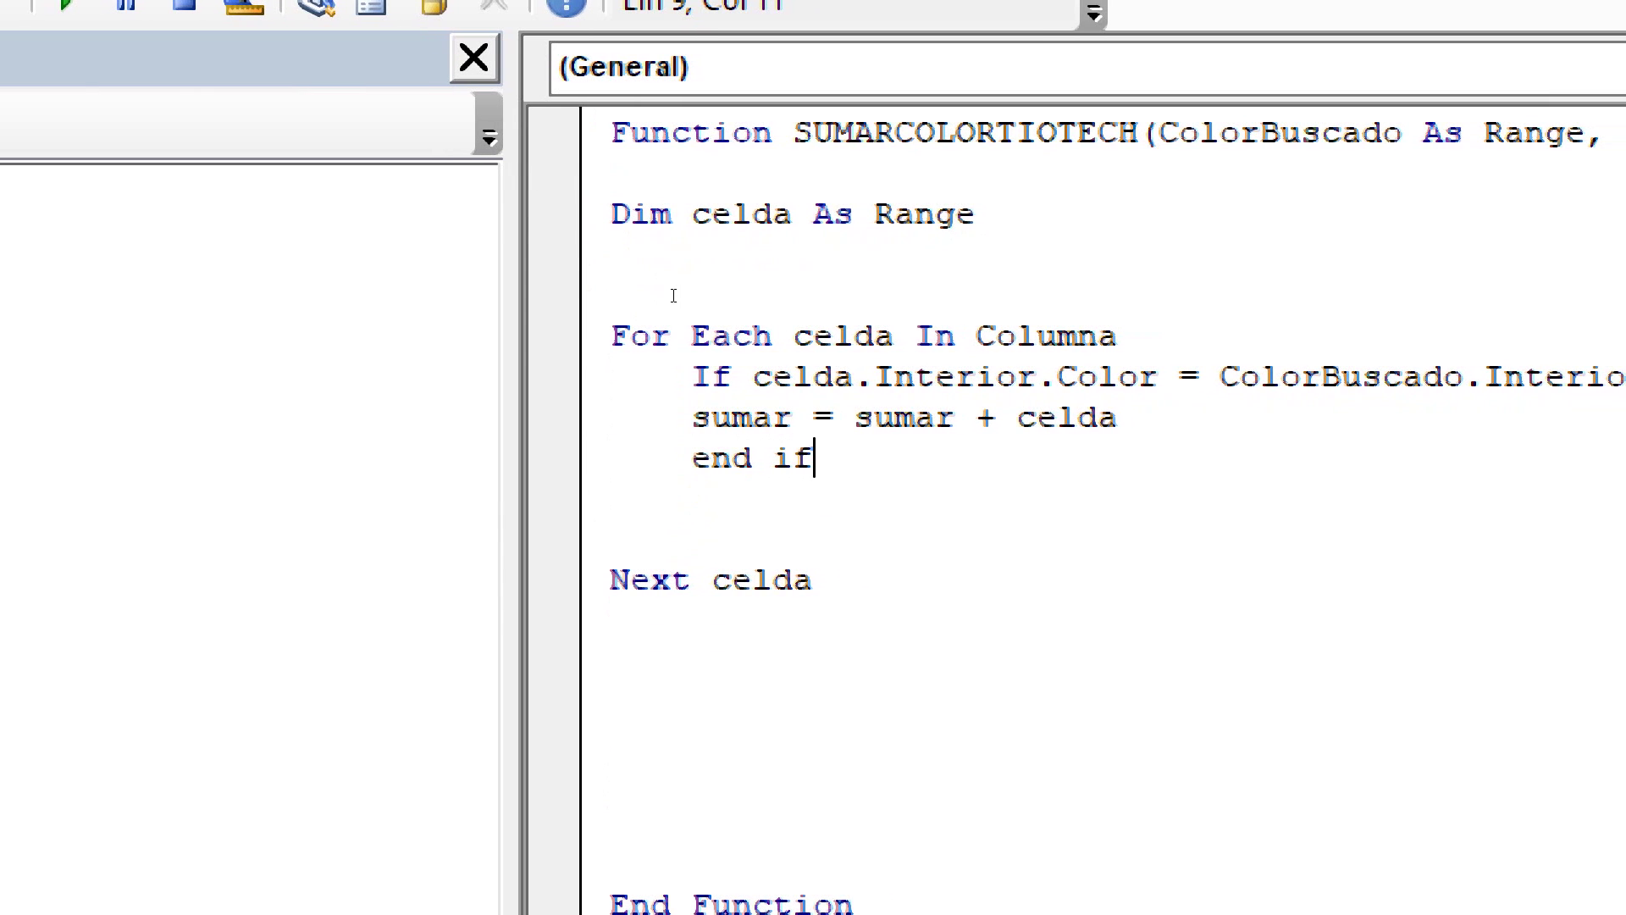
{"action": "key", "text": "Down"}
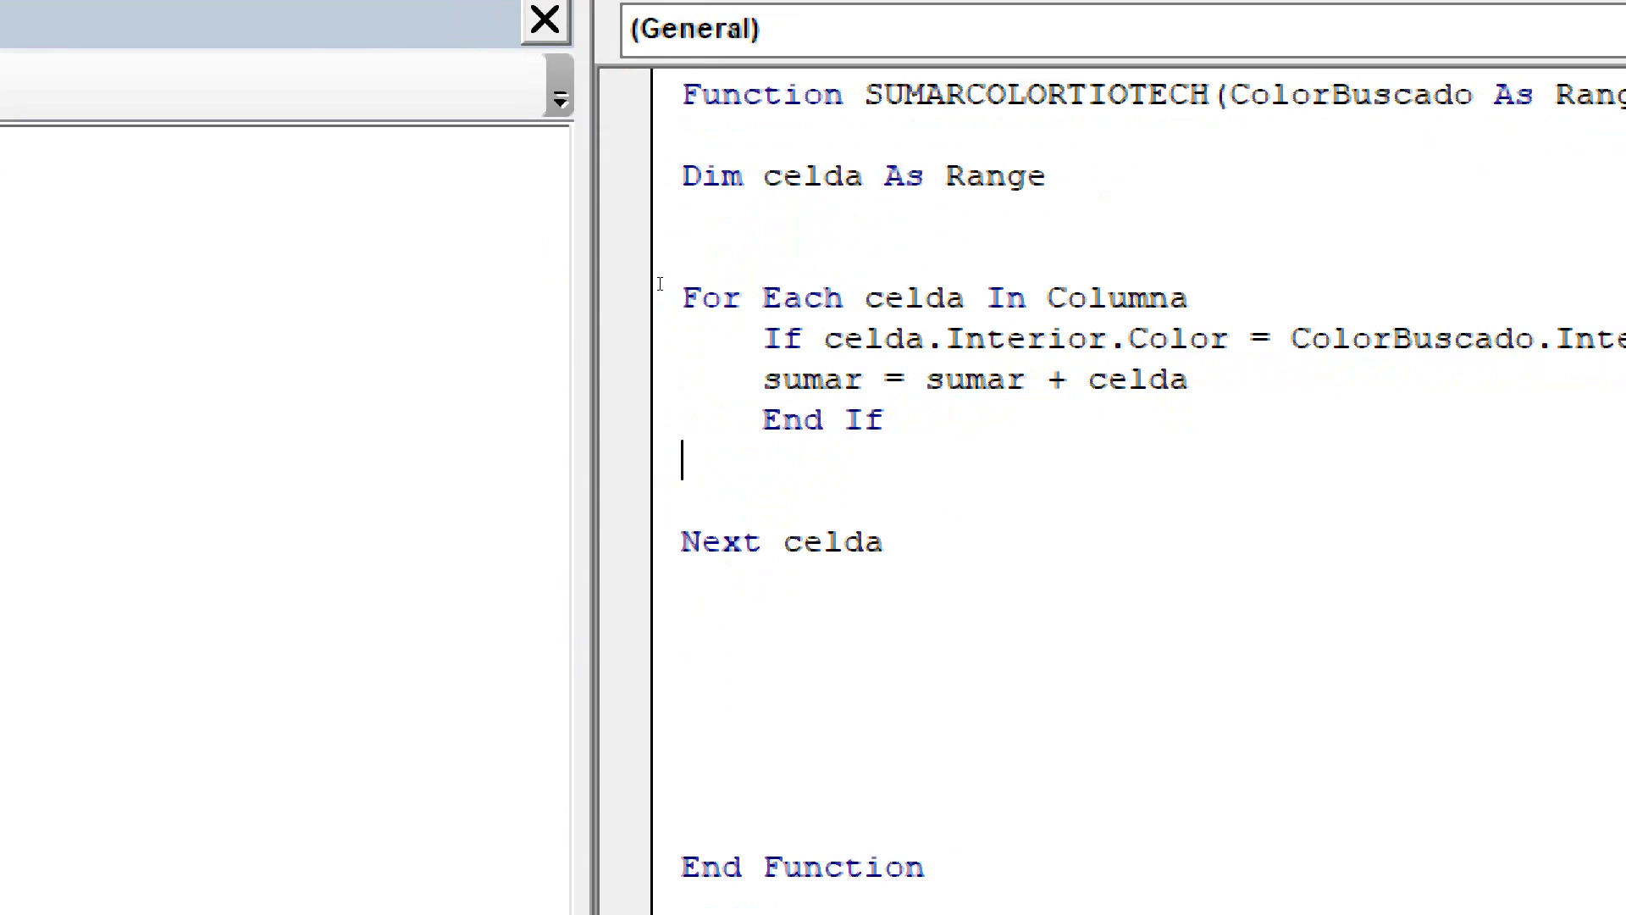
Highlight the sumar running total and the added celda value, returning below End If
{"action": "key", "text": "shift+Left"}
{"action": "key", "text": "shift+Left"}
{"action": "key", "text": "shift+Left"}
{"action": "key", "text": "shift+Left"}
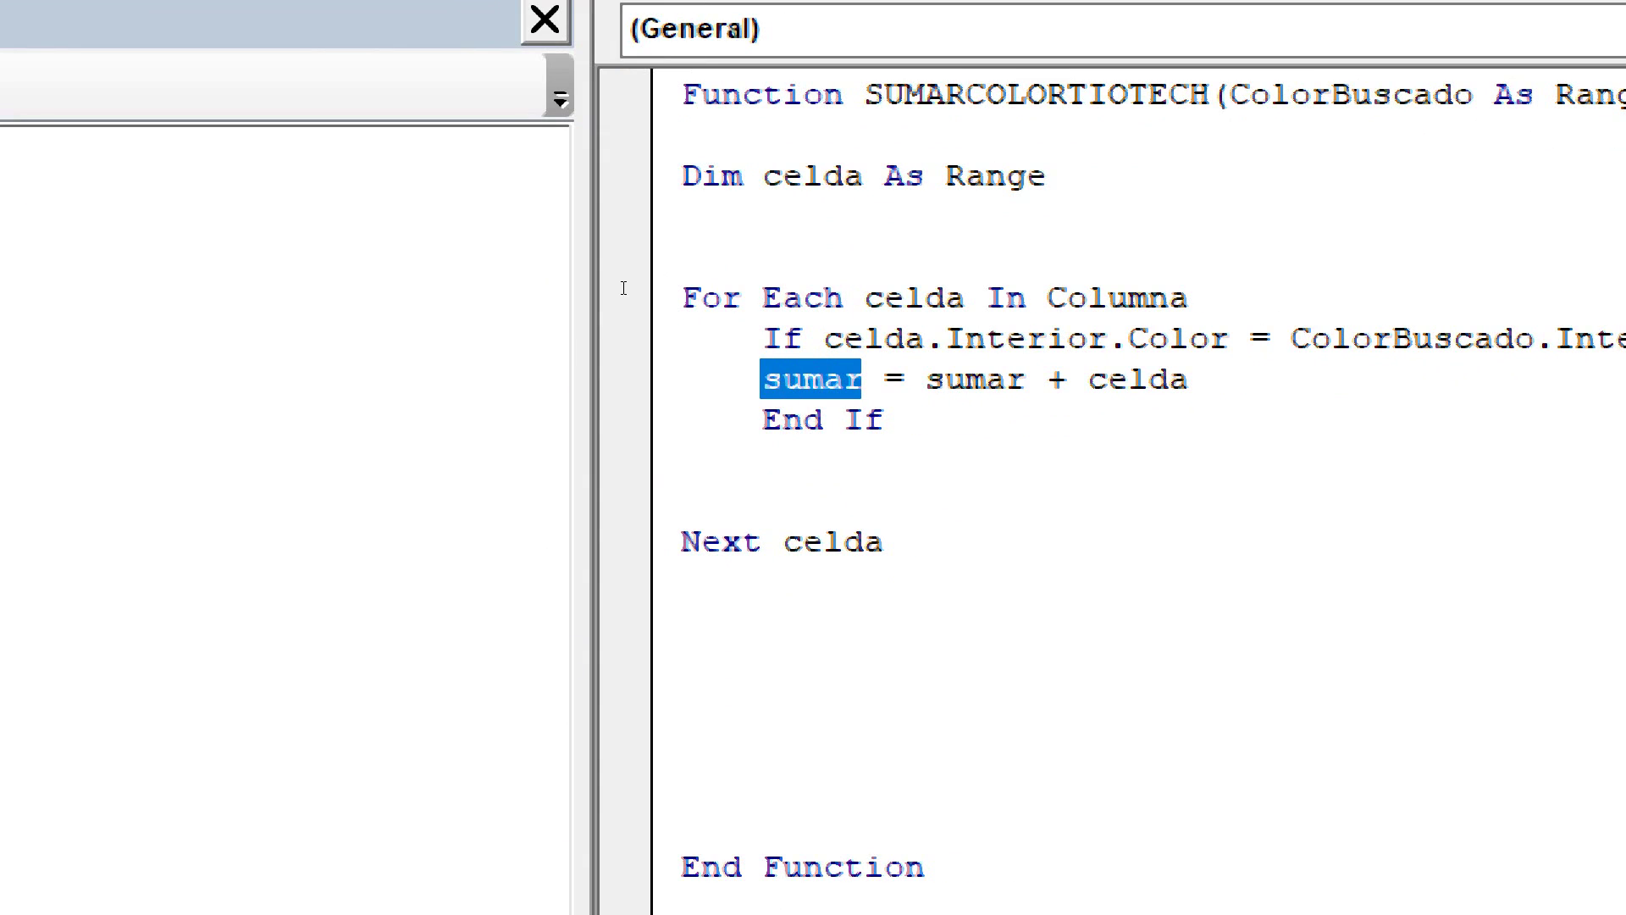
{"action": "key", "text": "End"}
{"action": "key", "text": "shift+Left"}
{"action": "key", "text": "shift+Left"}
{"action": "key", "text": "shift+Left"}
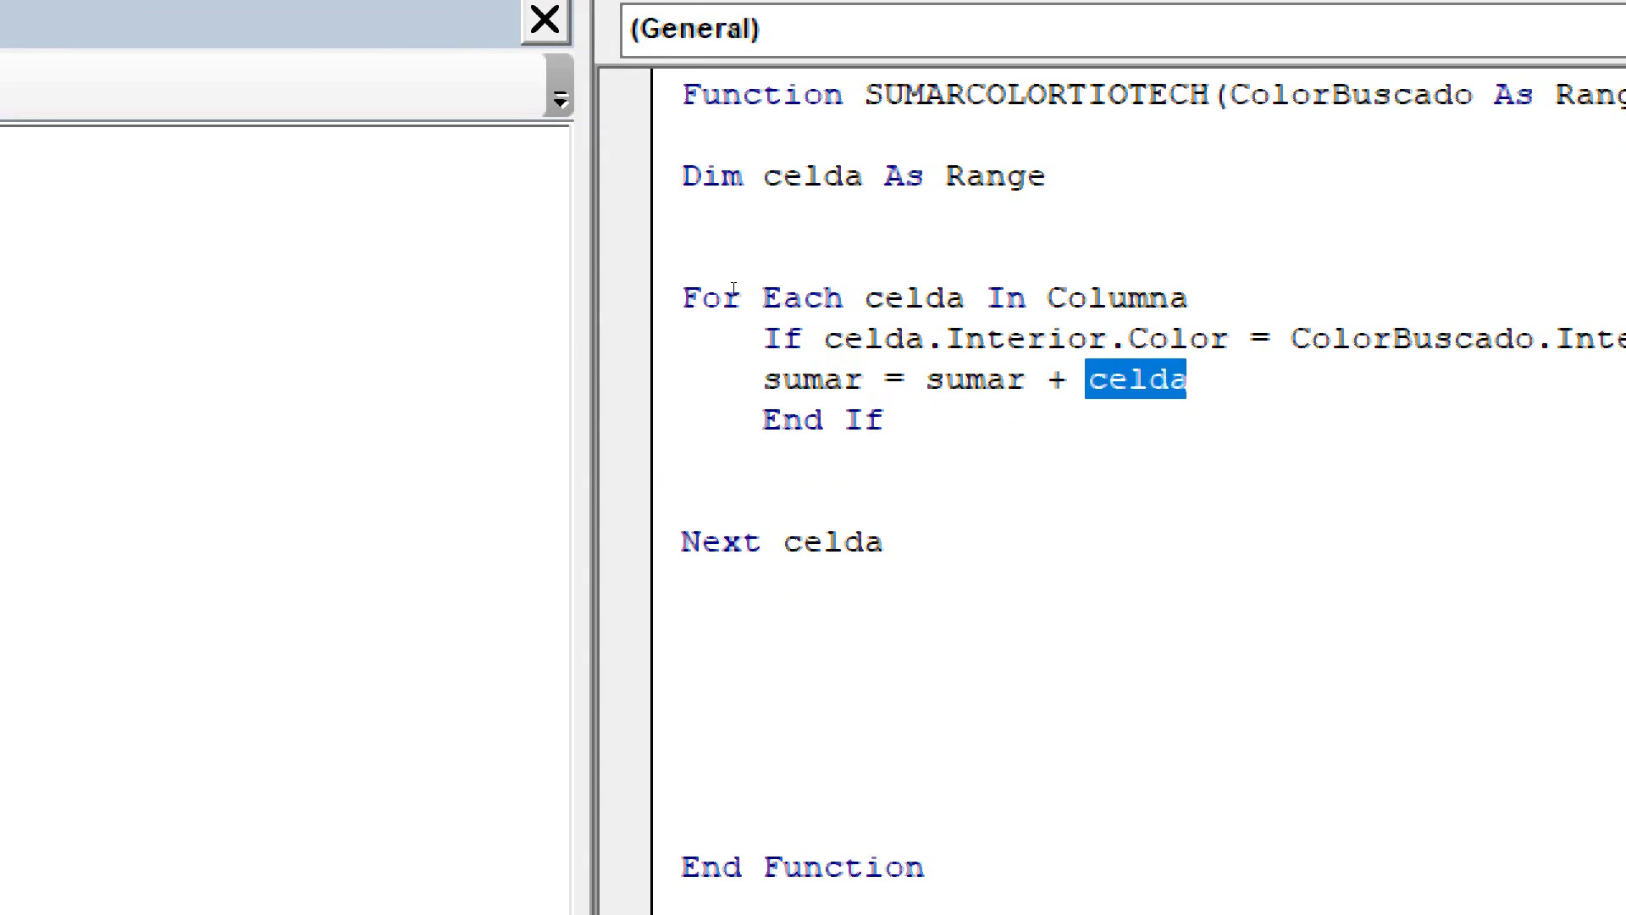
{"action": "key", "text": "Right"}
{"action": "key", "text": "End"}
{"action": "key", "text": "shift+Left"}
{"action": "key", "text": "shift+Left"}
{"action": "key", "text": "shift+Left"}
{"action": "key", "text": "shift+Left"}
{"action": "key", "text": "shift+Left"}
{"action": "key", "text": "Down"}
{"action": "key", "text": "Down"}
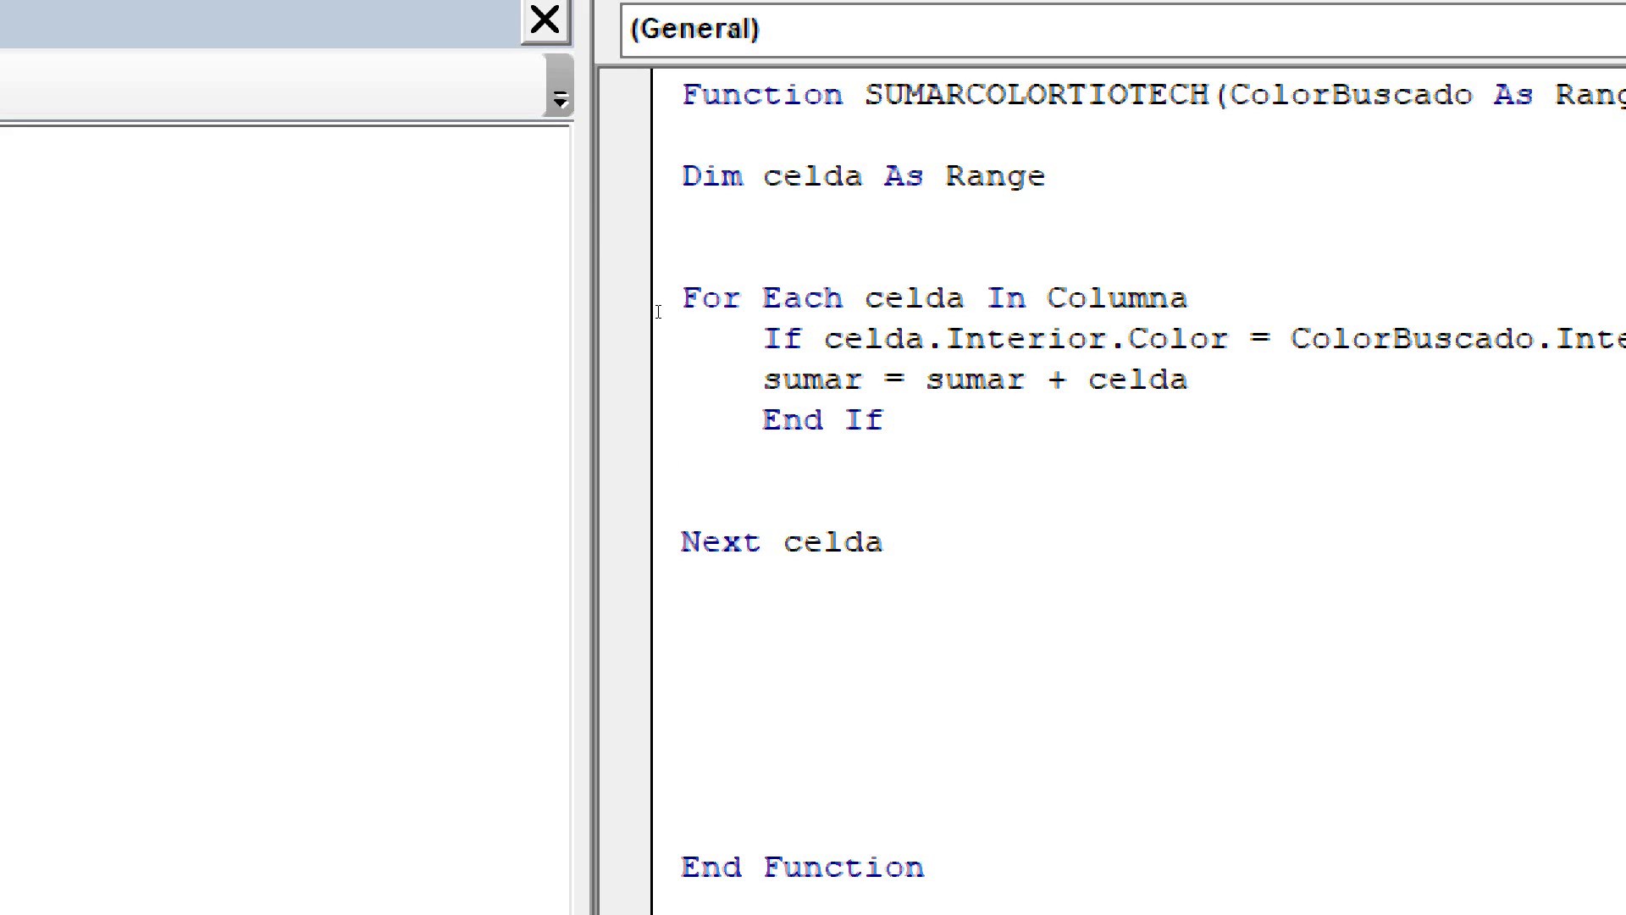
Copy the function name SUMARCOLORTIOTECH and paste it on the line below End If
{"action": "key", "text": "ctrl+Home"}
{"action": "key", "text": "ctrl+Right"}
{"action": "key", "text": "shift+Right"}
{"action": "key", "text": "shift+Right"}
{"action": "key", "text": "shift+Right"}
{"action": "key", "text": "shift+Right"}
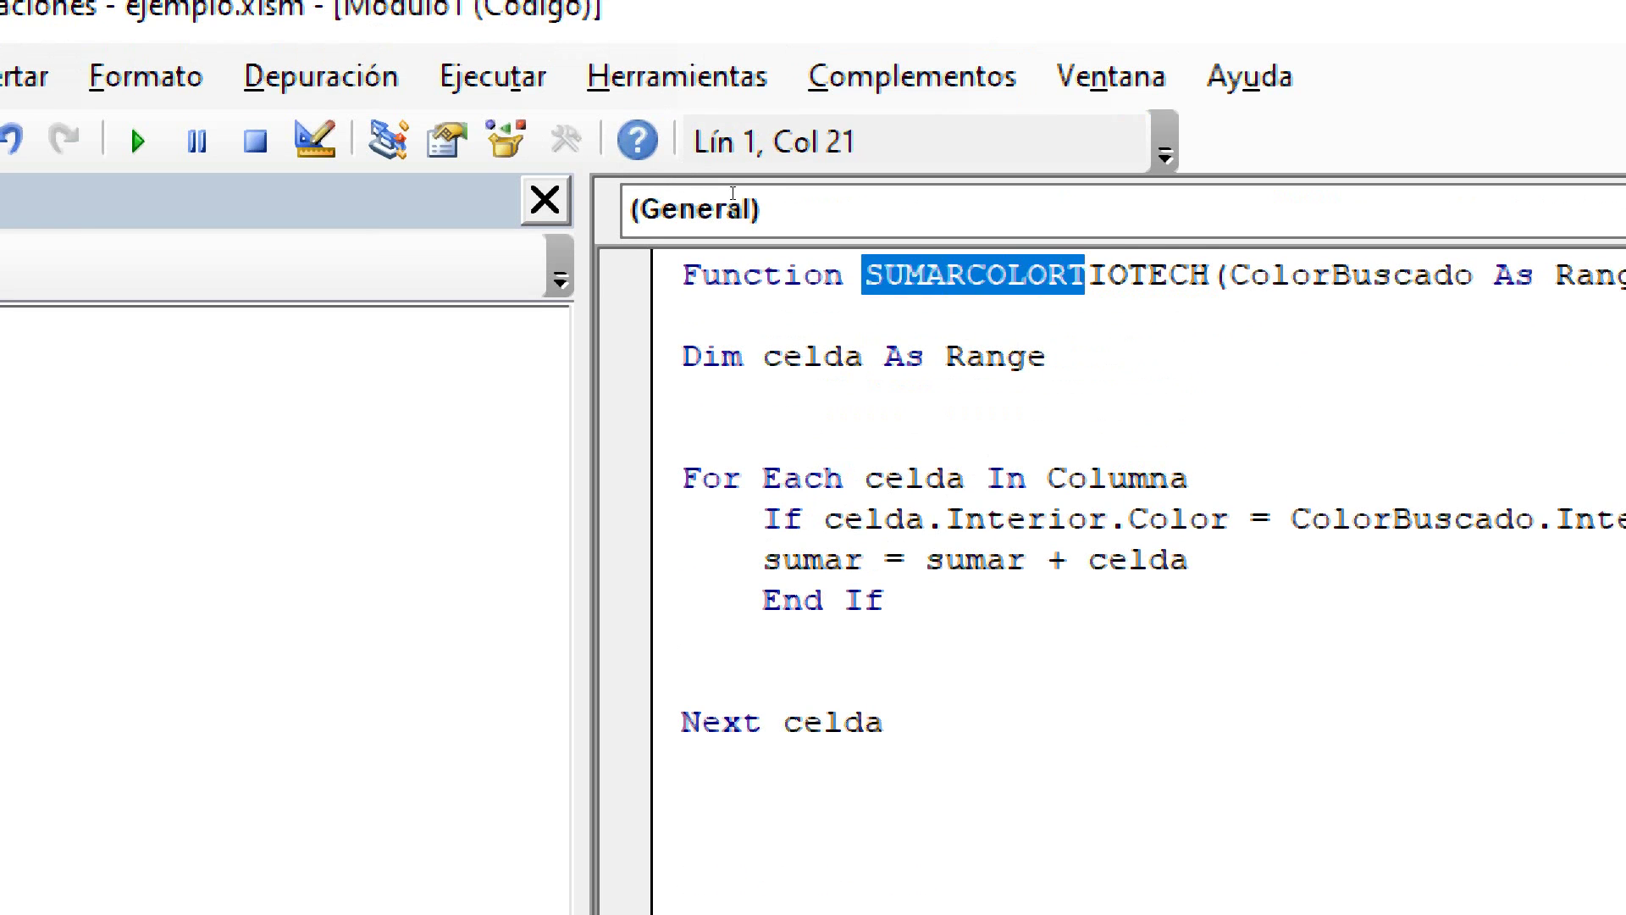
{"action": "key", "text": "shift+Right"}
{"action": "key", "text": "shift+Right"}
{"action": "key", "text": "shift+Right"}
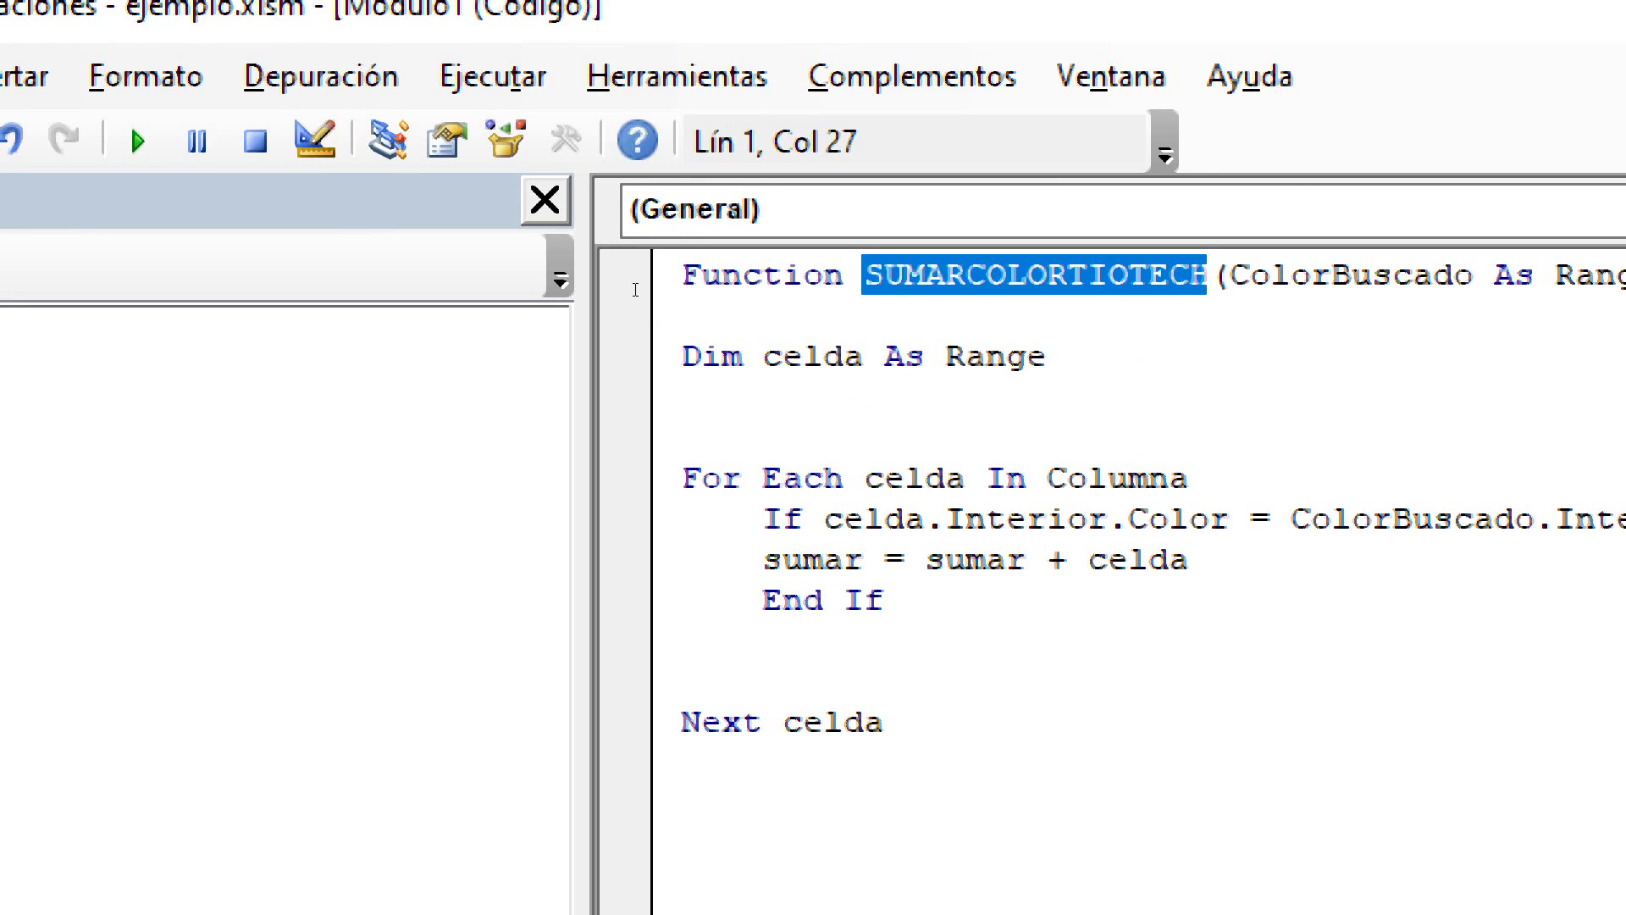
{"action": "key", "text": "ctrl+c"}
{"action": "key", "text": "Down"}
{"action": "key", "text": "Down"}
{"action": "key", "text": "Down"}
{"action": "key", "text": "ctrl+v"}
Complete the line as 'SUMARCOLORTIOTECH = sumar' by pasting the copied sumar after '='
{"action": "key", "text": "Up"}
{"action": "key", "text": "Up"}
{"action": "key", "text": "Left"}
{"action": "key", "text": "Left"}
{"action": "key", "text": "Left"}
{"action": "key", "text": "shift+Left"}
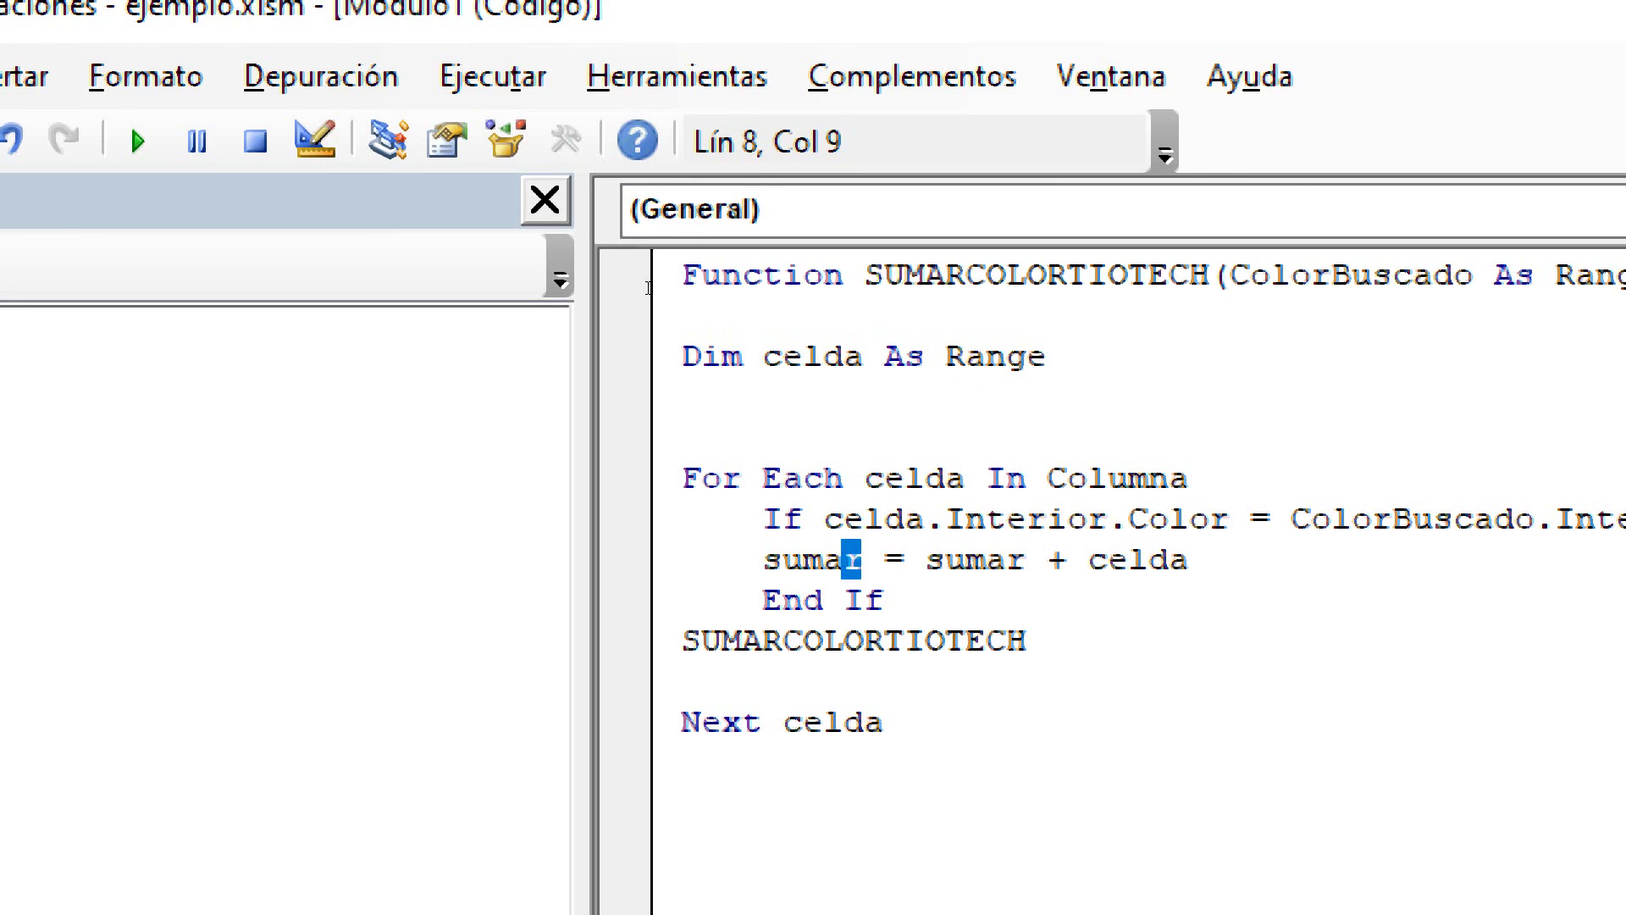
{"action": "key", "text": "shift+Left"}
{"action": "key", "text": "shift+Left"}
{"action": "key", "text": "shift+Left"}
{"action": "key", "text": "shift+Left"}
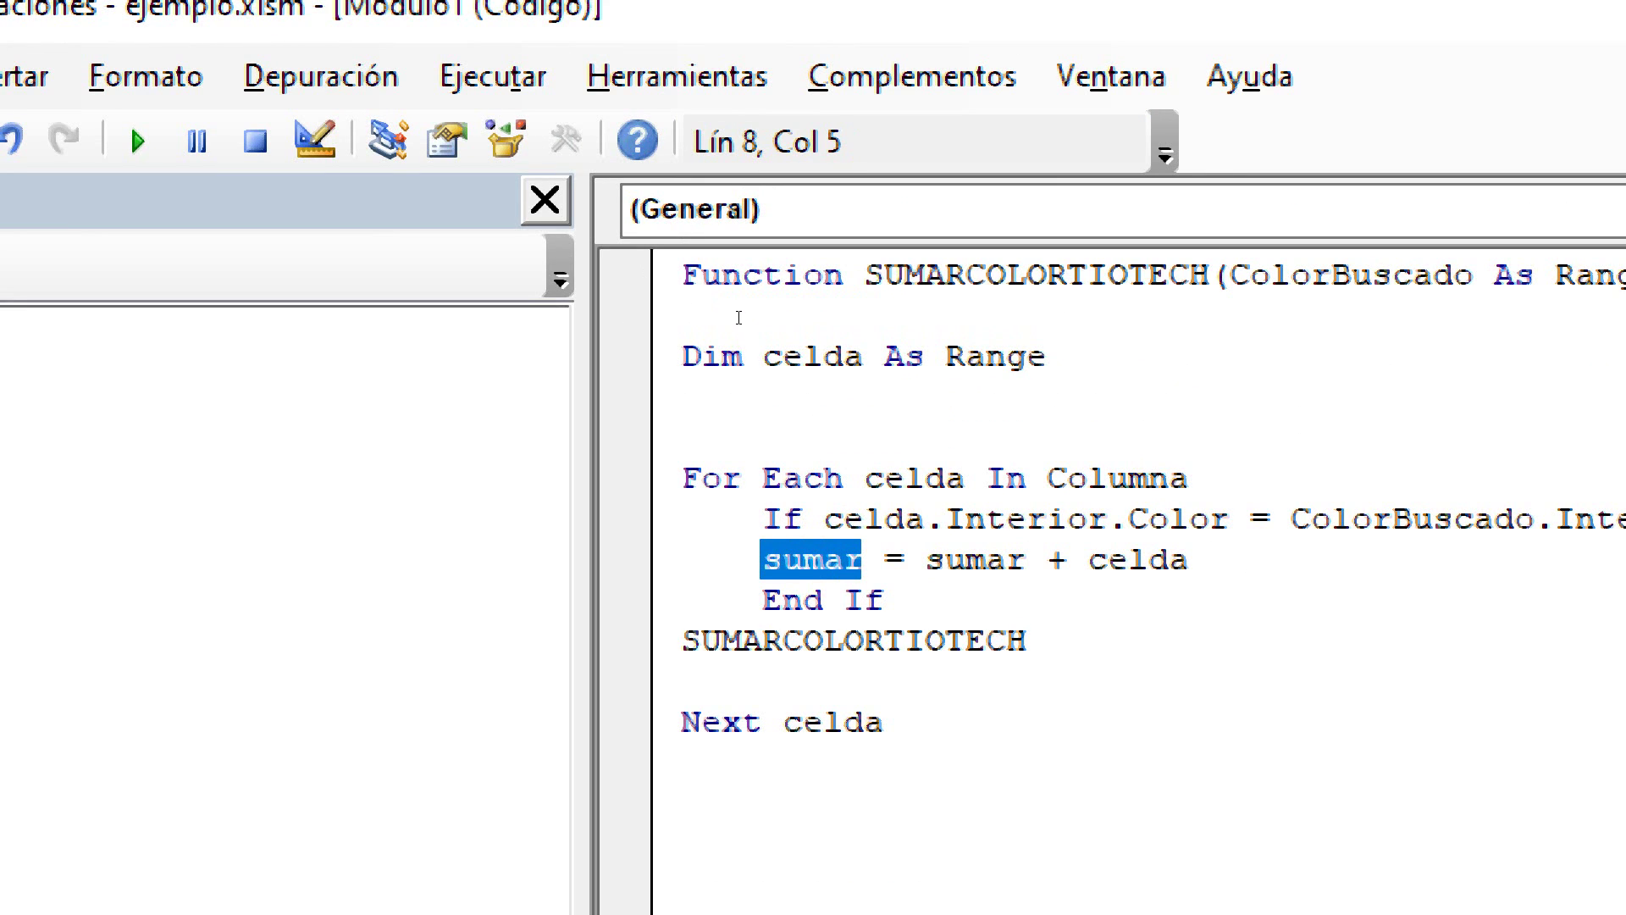
{"action": "key", "text": "ctrl+c"}
{"action": "key", "text": "Down"}
{"action": "key", "text": "Down"}
{"action": "key", "text": "End"}
{"action": "type", "text": "="}
{"action": "key", "text": "ctrl+v"}
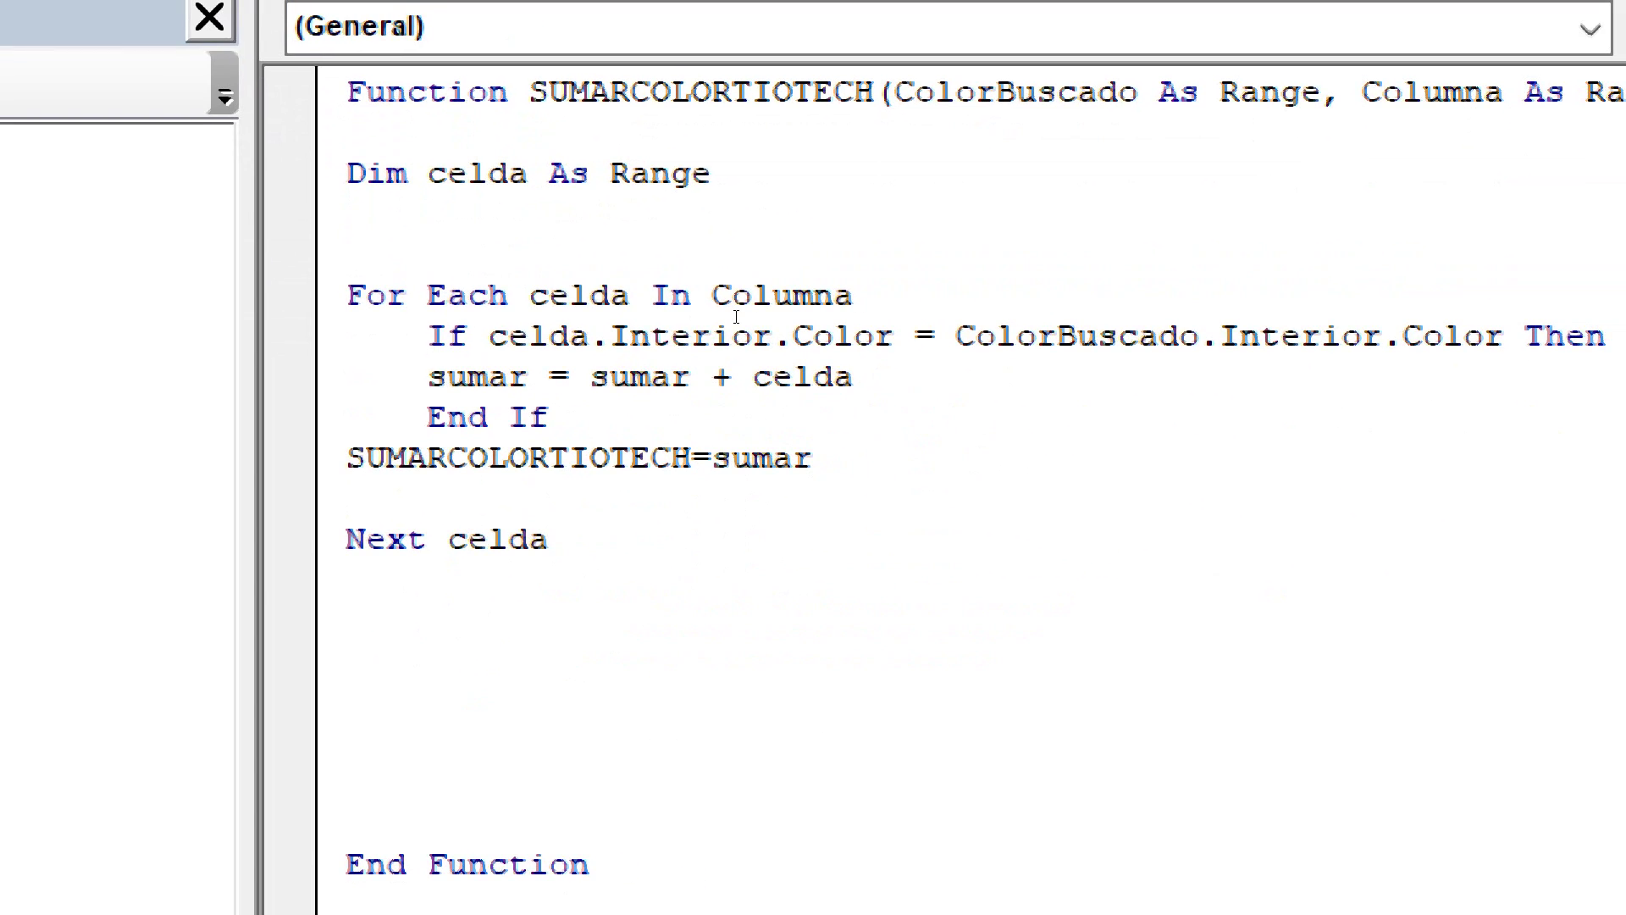
{"action": "key", "text": "Down"}
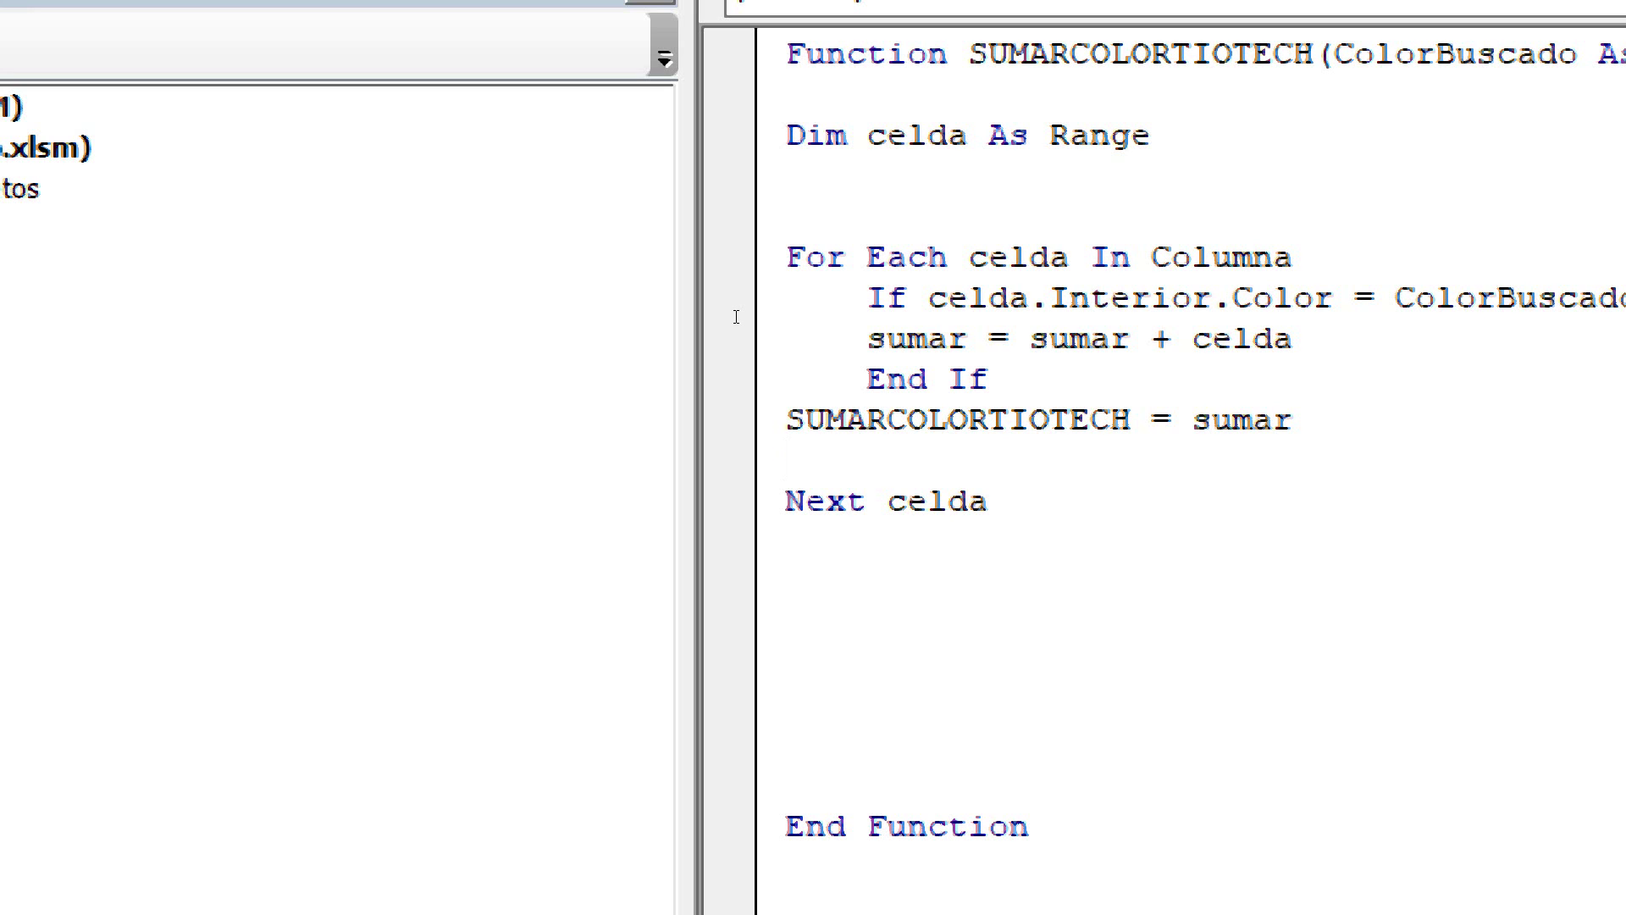
Add 'Set celda = Nothing' below Next celda and remove the blank lines above End Function
{"action": "key", "text": "Down"}
{"action": "key", "text": "End"}
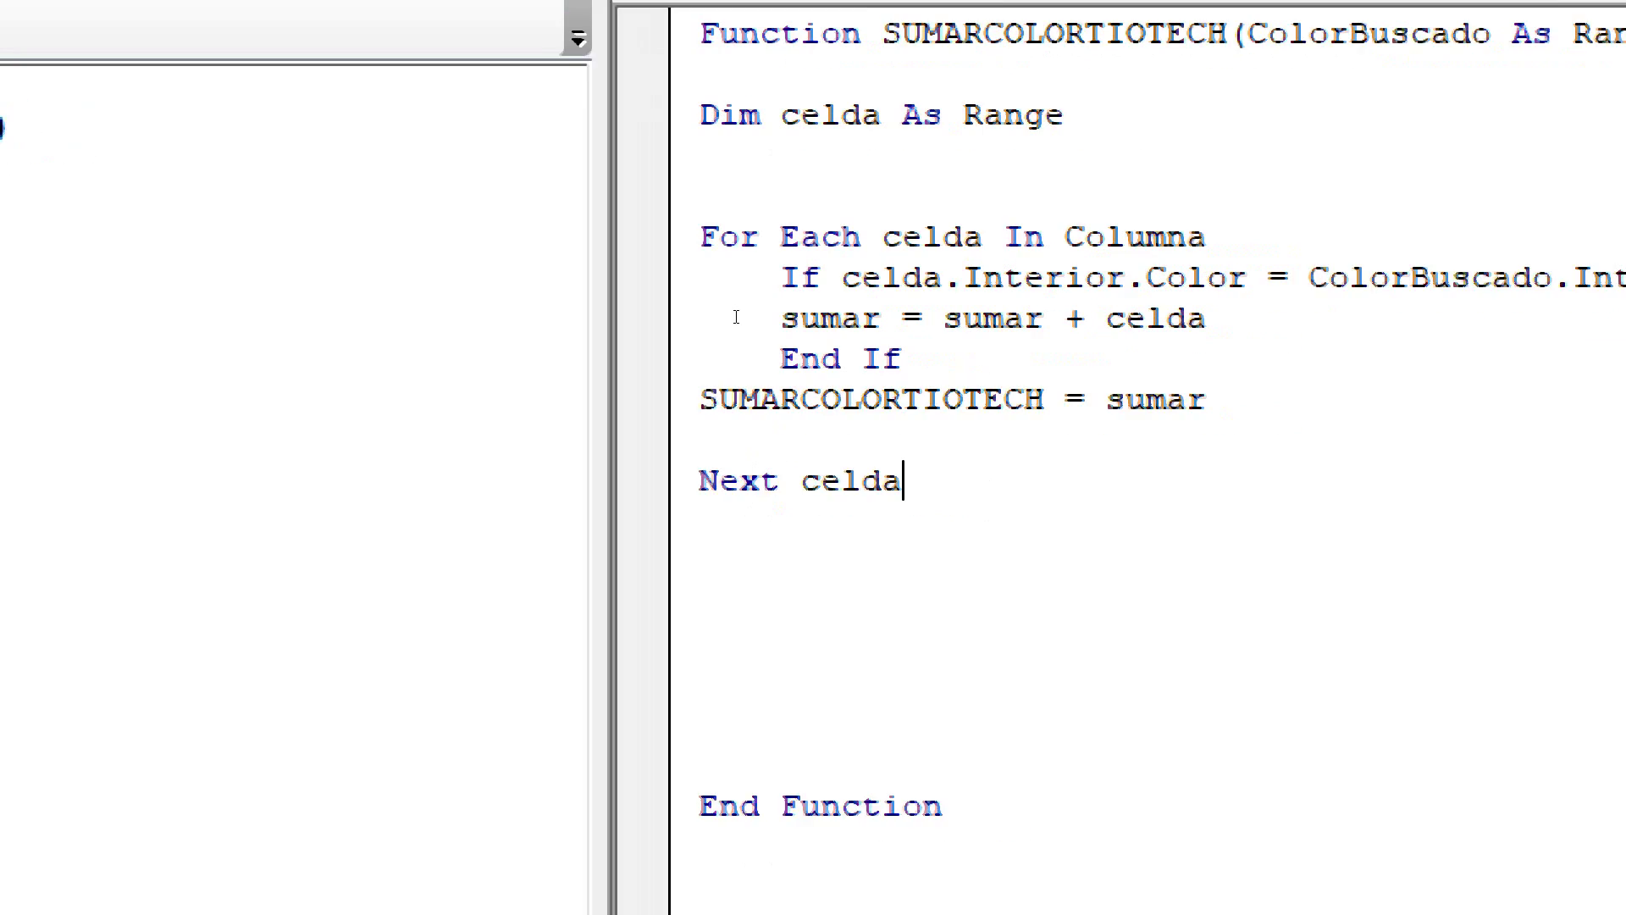
{"action": "key", "text": "Down"}
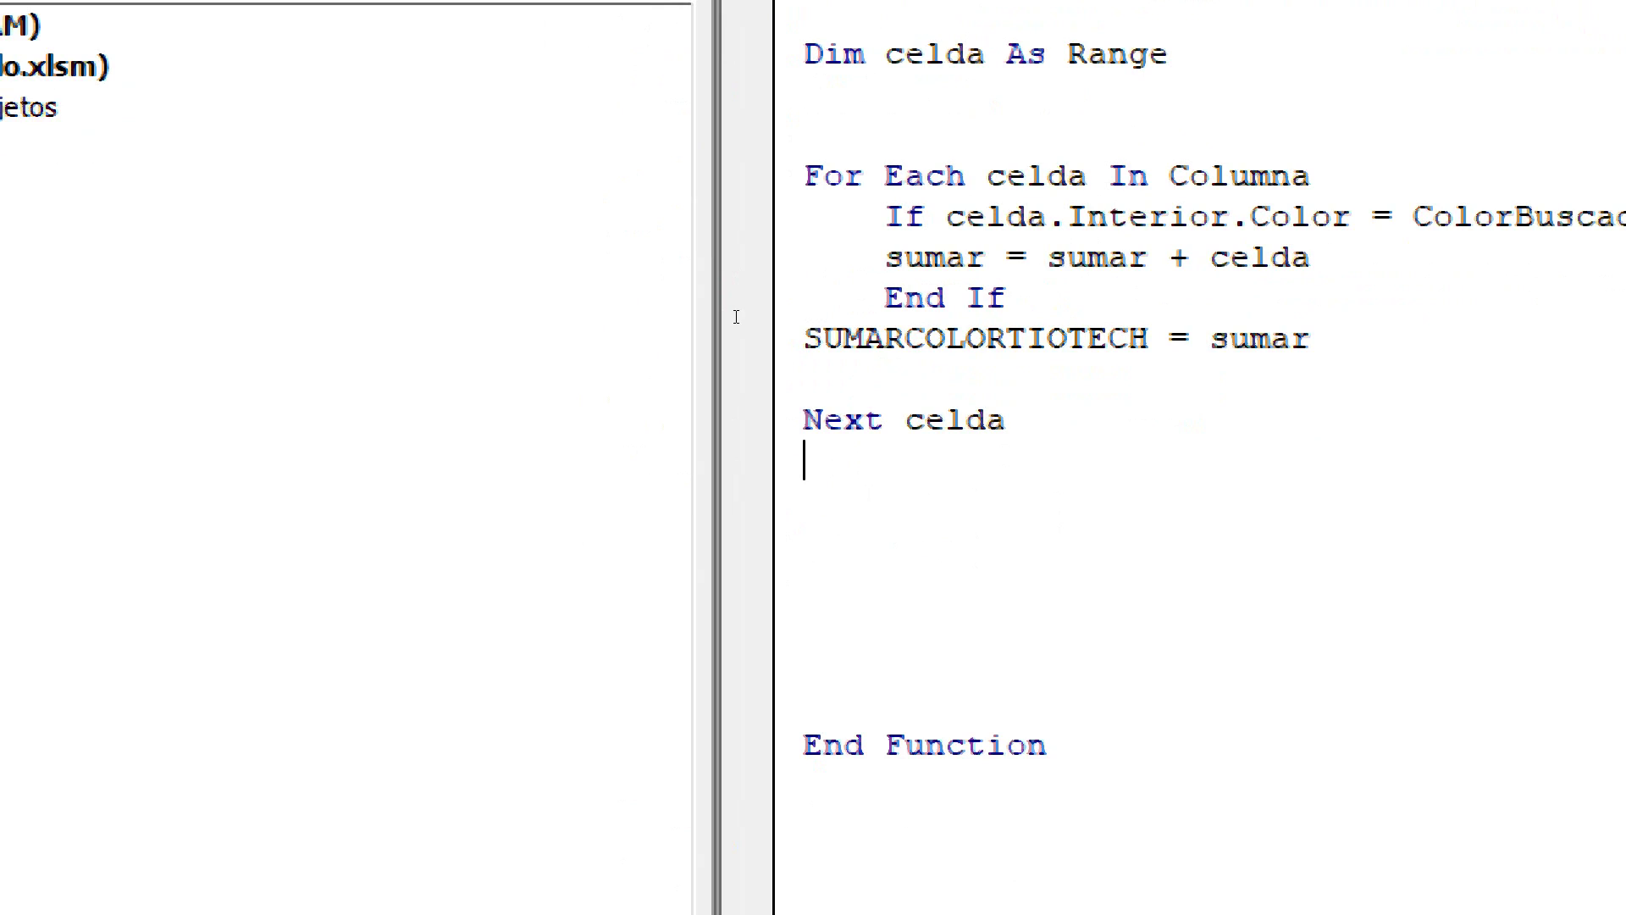
{"action": "key", "text": "shift+Up"}
{"action": "key", "text": "shift+Up"}
{"action": "key", "text": "shift+Up"}
{"action": "key", "text": "shift+Up"}
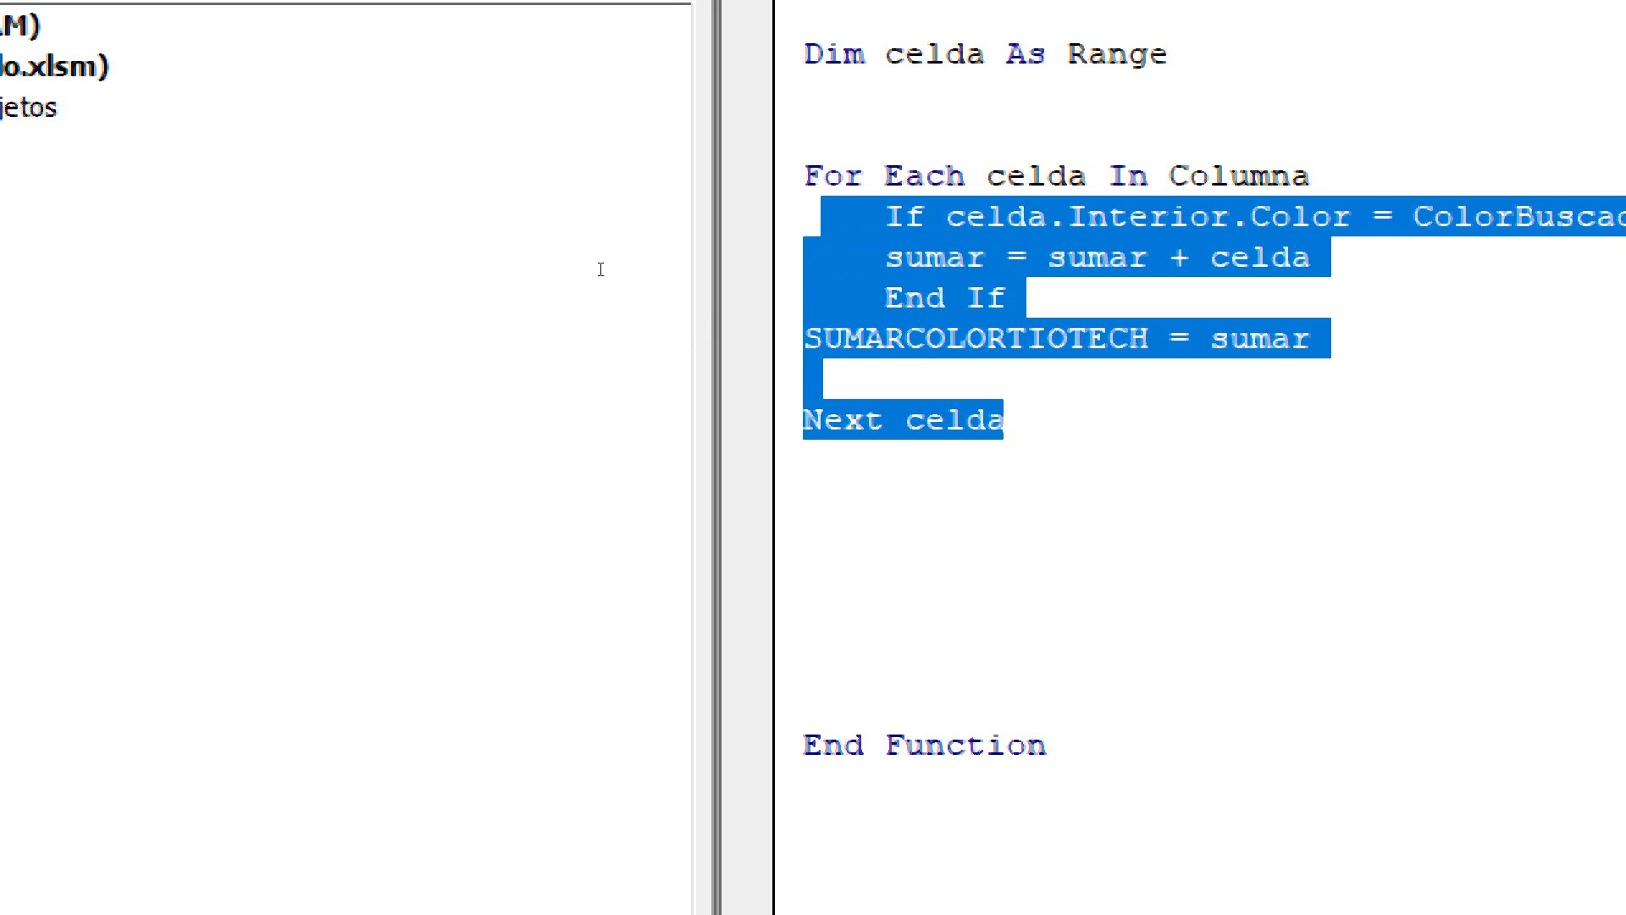
{"action": "key", "text": "Up"}
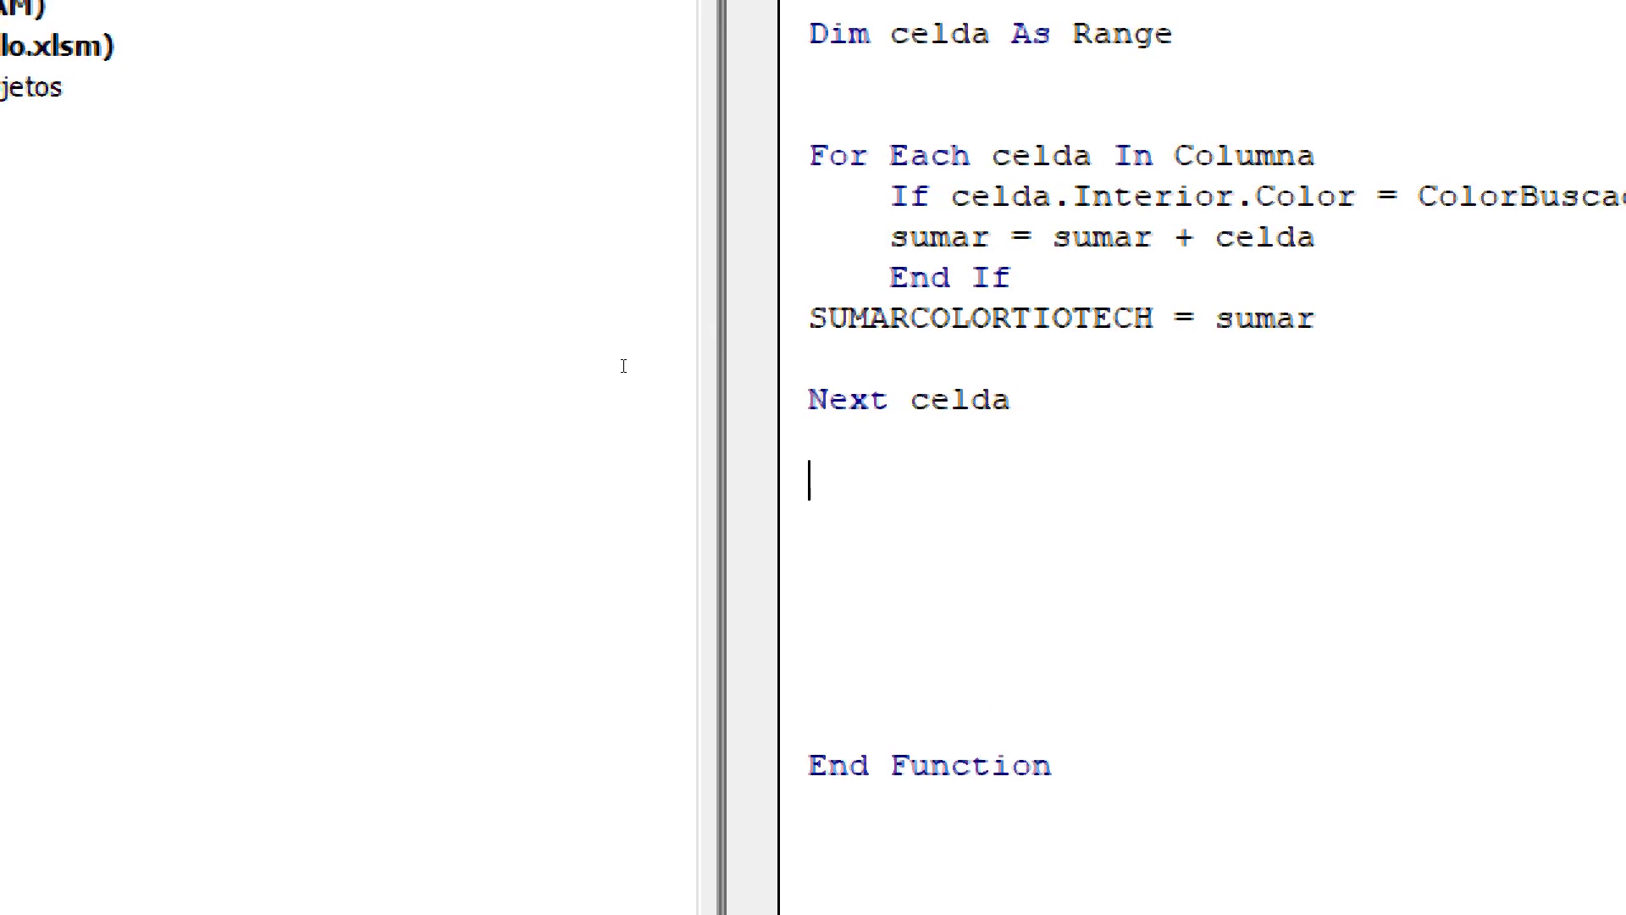
{"action": "type", "text": "set "}
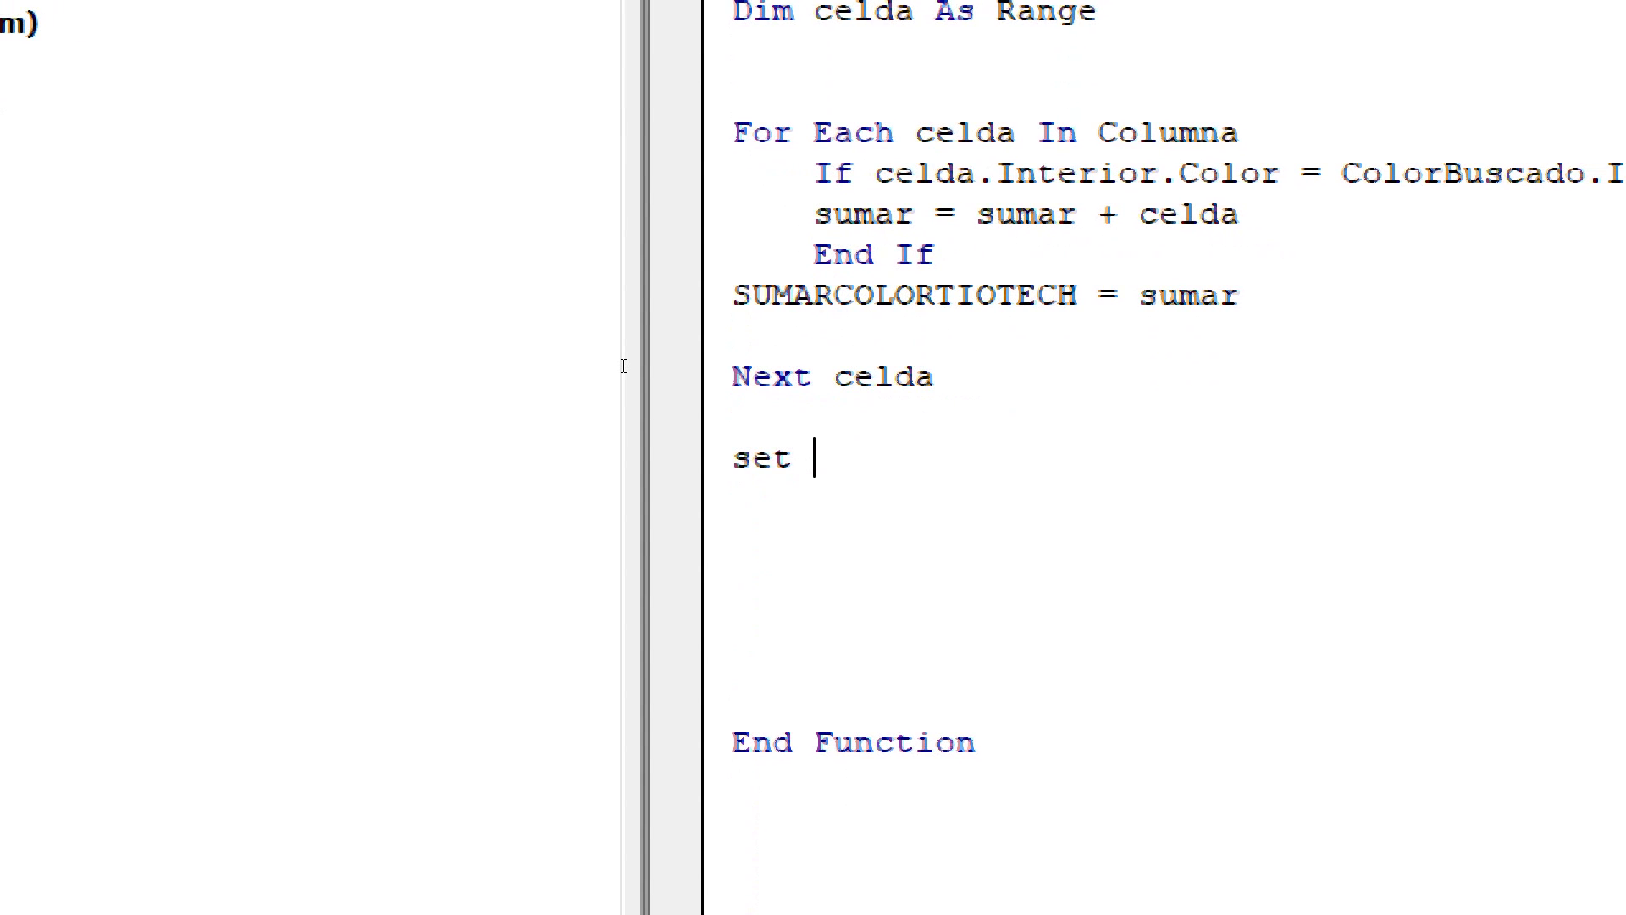
{"action": "type", "text": "celda"}
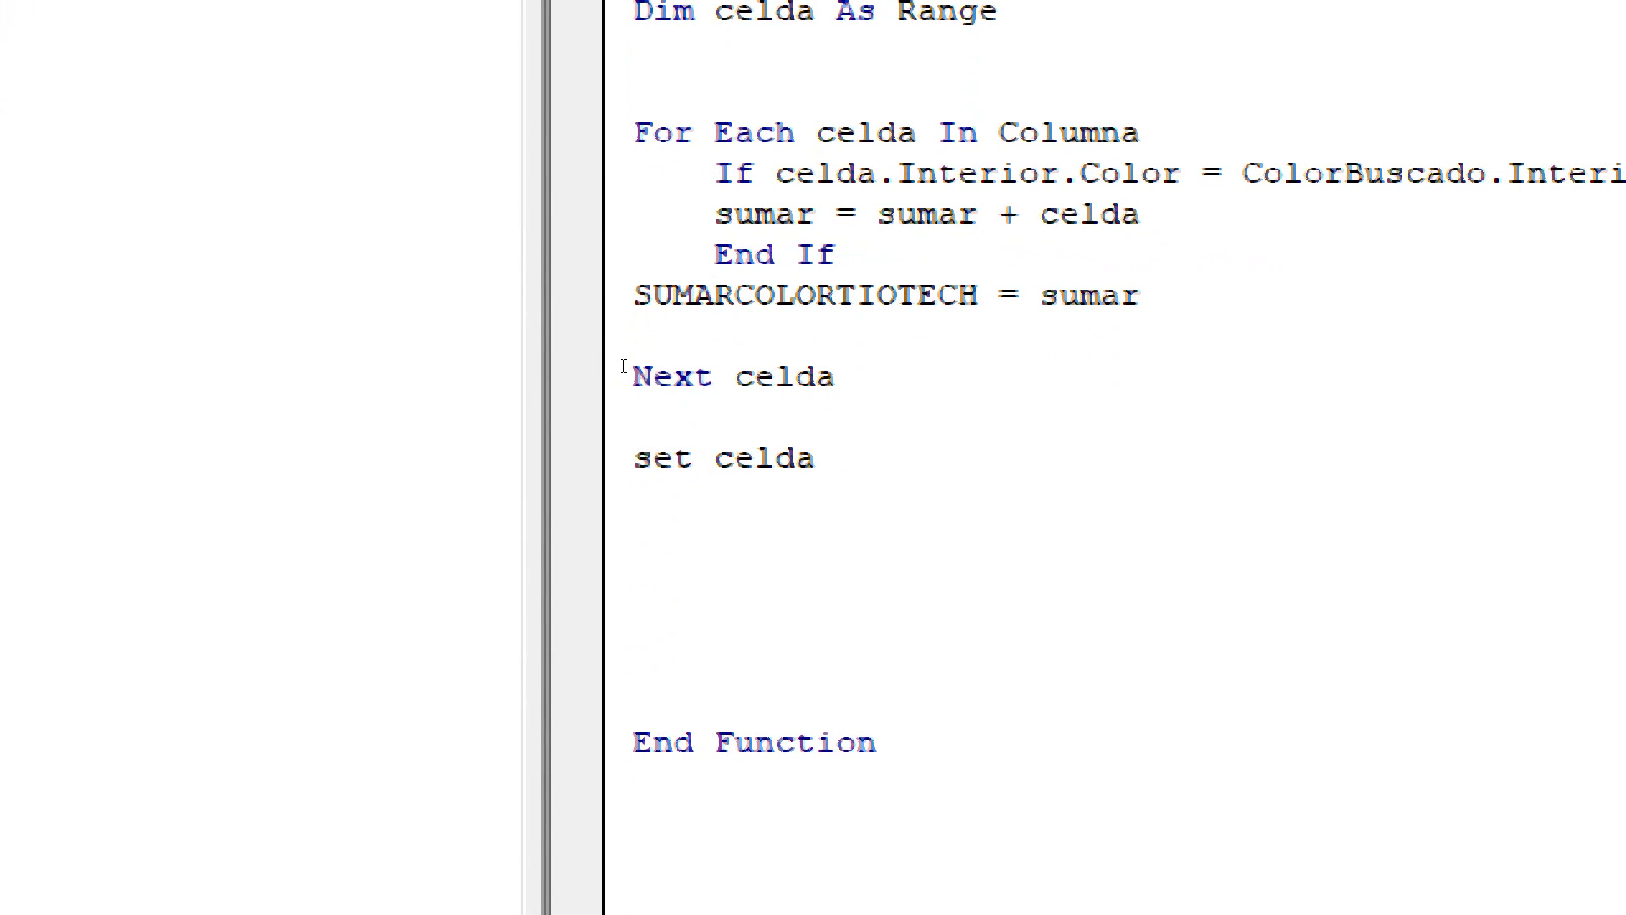
{"action": "type", "text": "=no"}
{"action": "type", "text": "thing"}
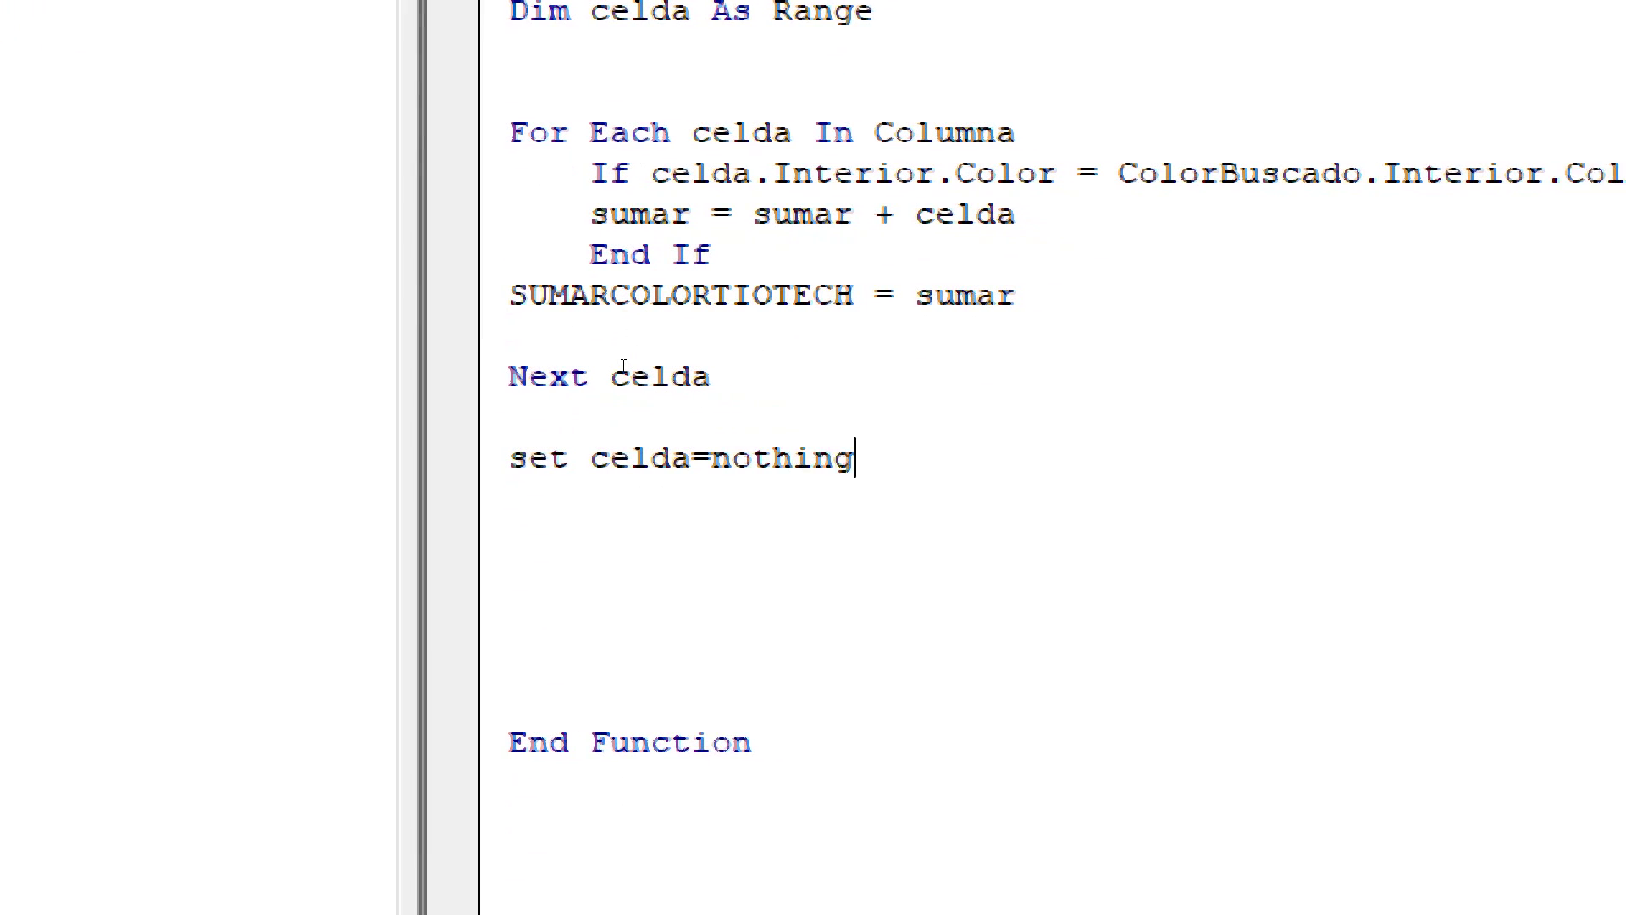
{"action": "key", "text": "Return"}
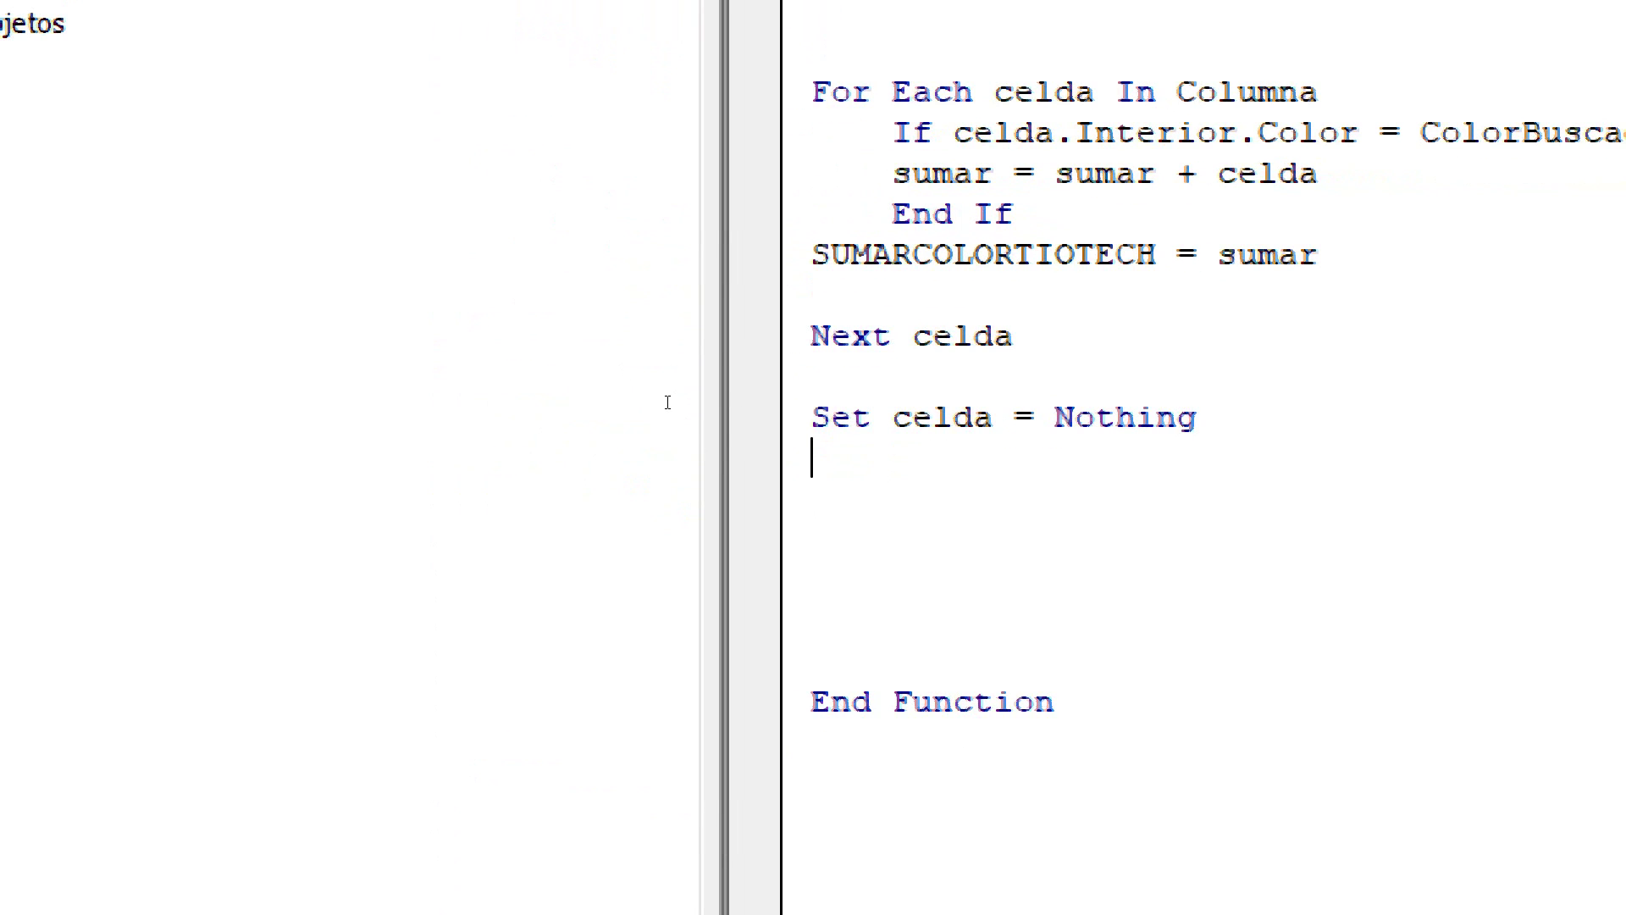
{"action": "key", "text": "Delete"}
{"action": "key", "text": "Delete"}
{"action": "key", "text": "Delete"}
{"action": "key", "text": "Delete"}
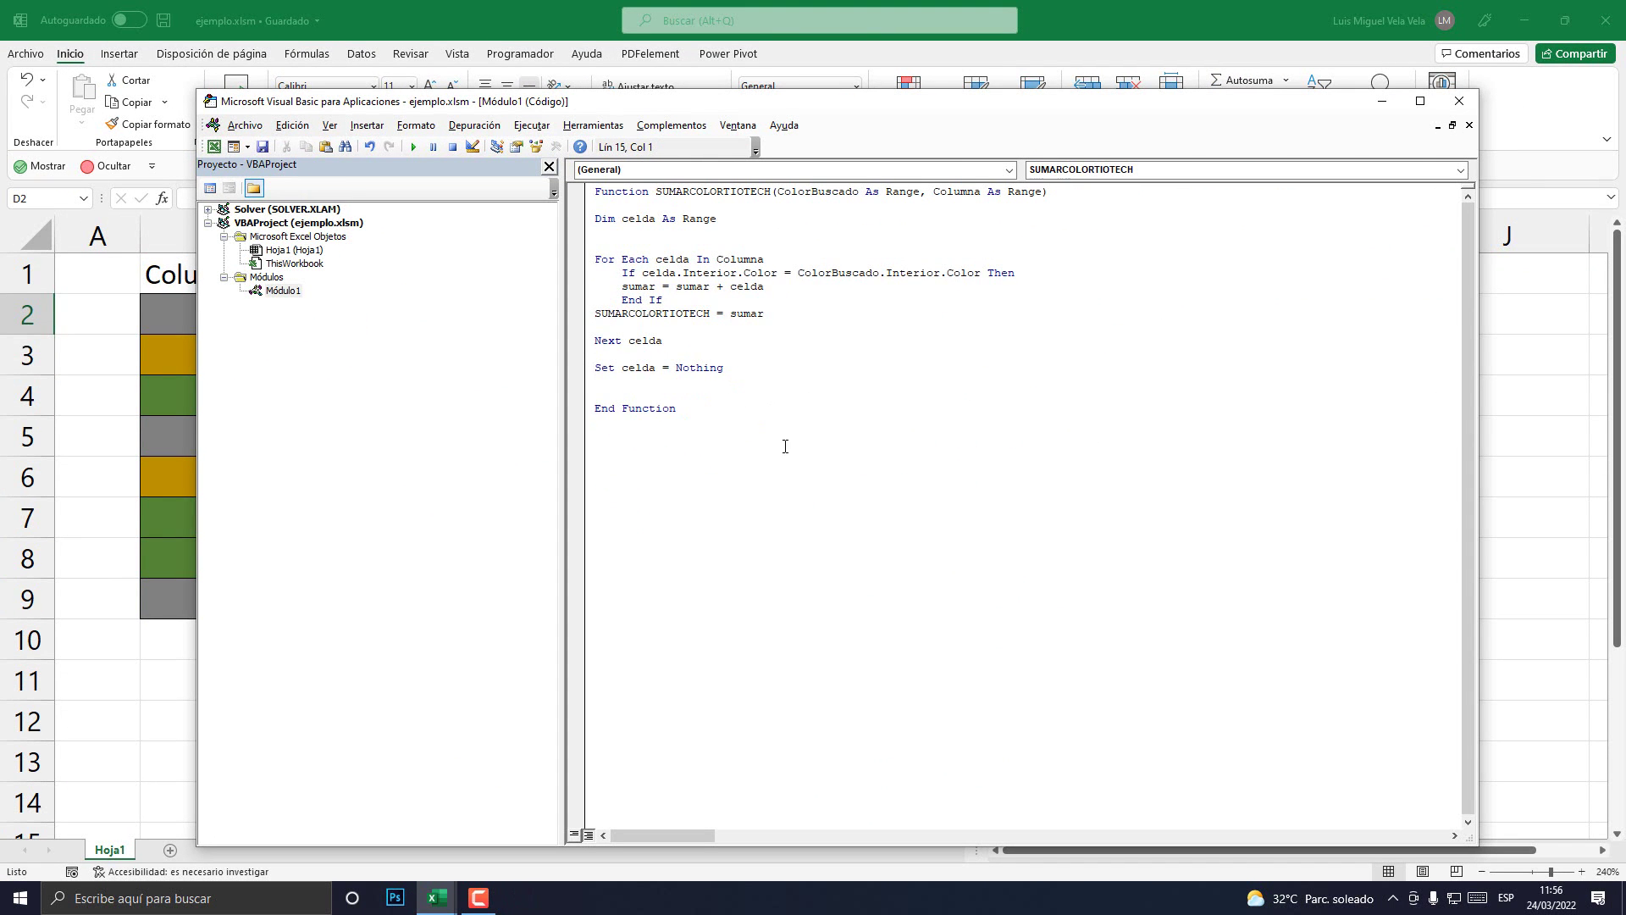
{"action": "left_click_drag", "start_coordinate": [785, 447], "coordinate": [593, 189]}
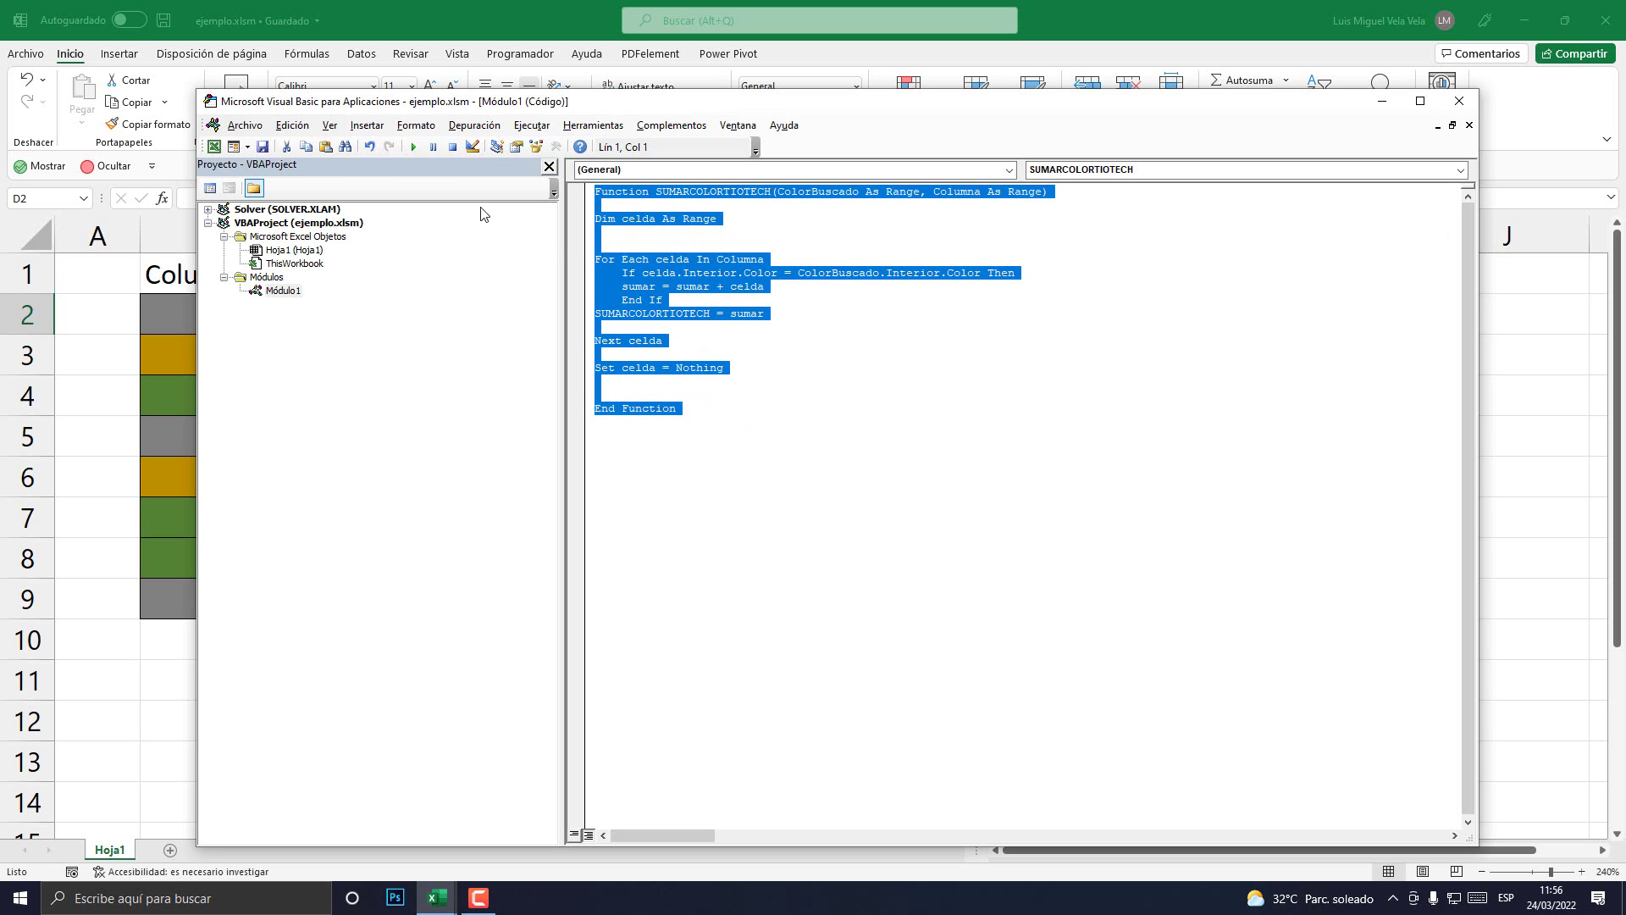
Close the VBA editor and give cells E2:E4 borders
{"action": "left_click", "coordinate": [1458, 105]}
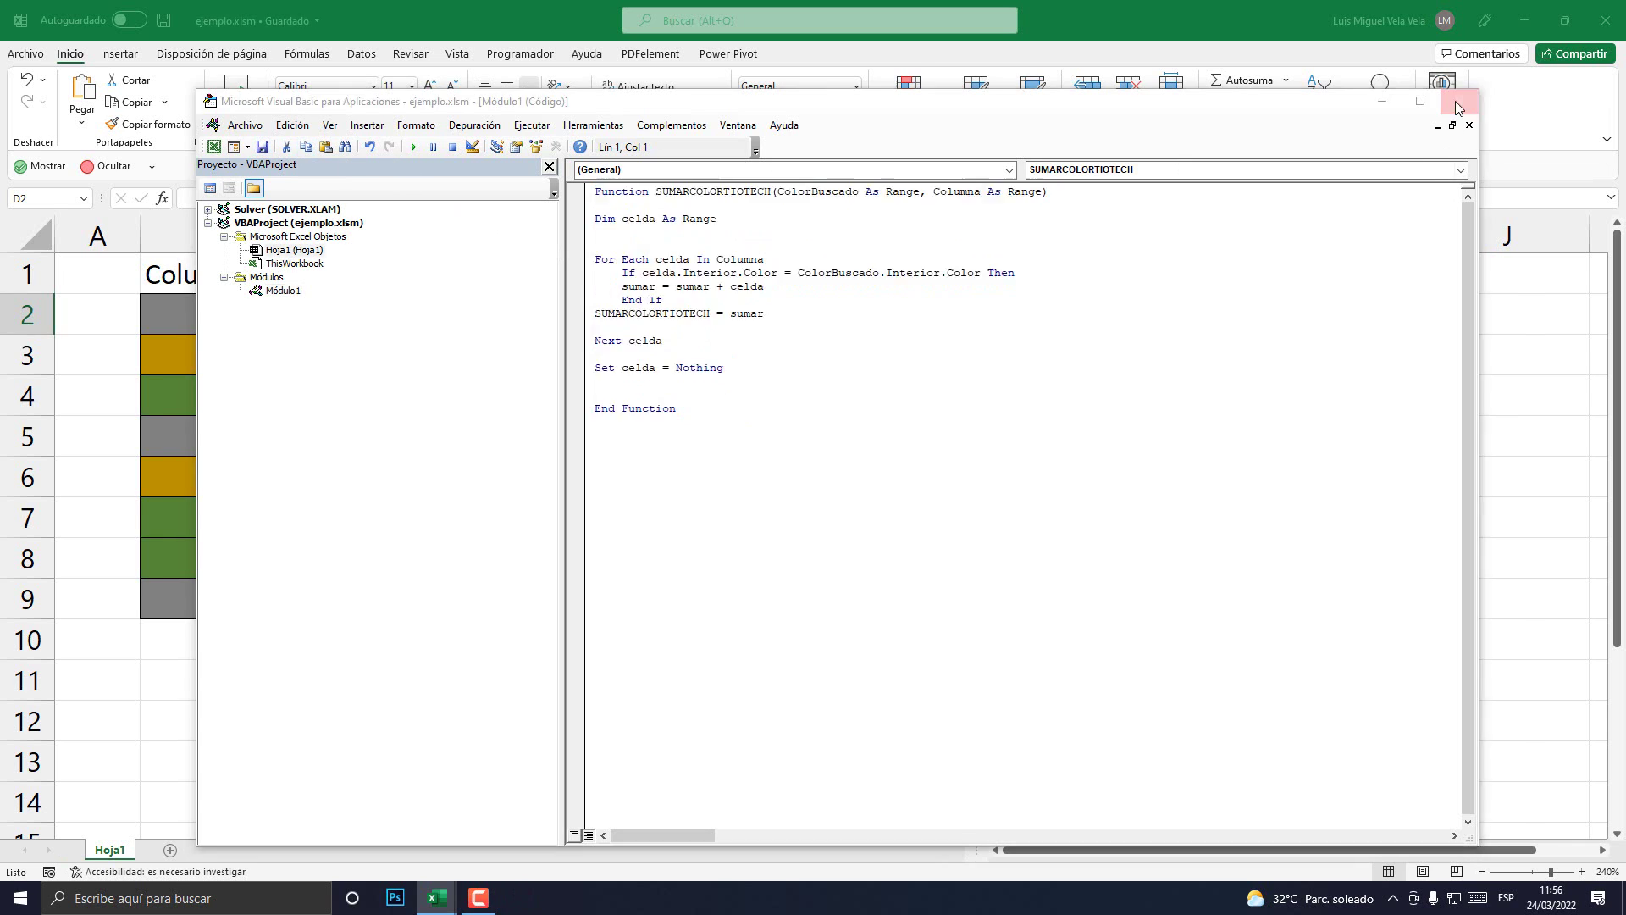
{"action": "left_click", "coordinate": [799, 490]}
{"action": "left_click", "coordinate": [487, 325]}
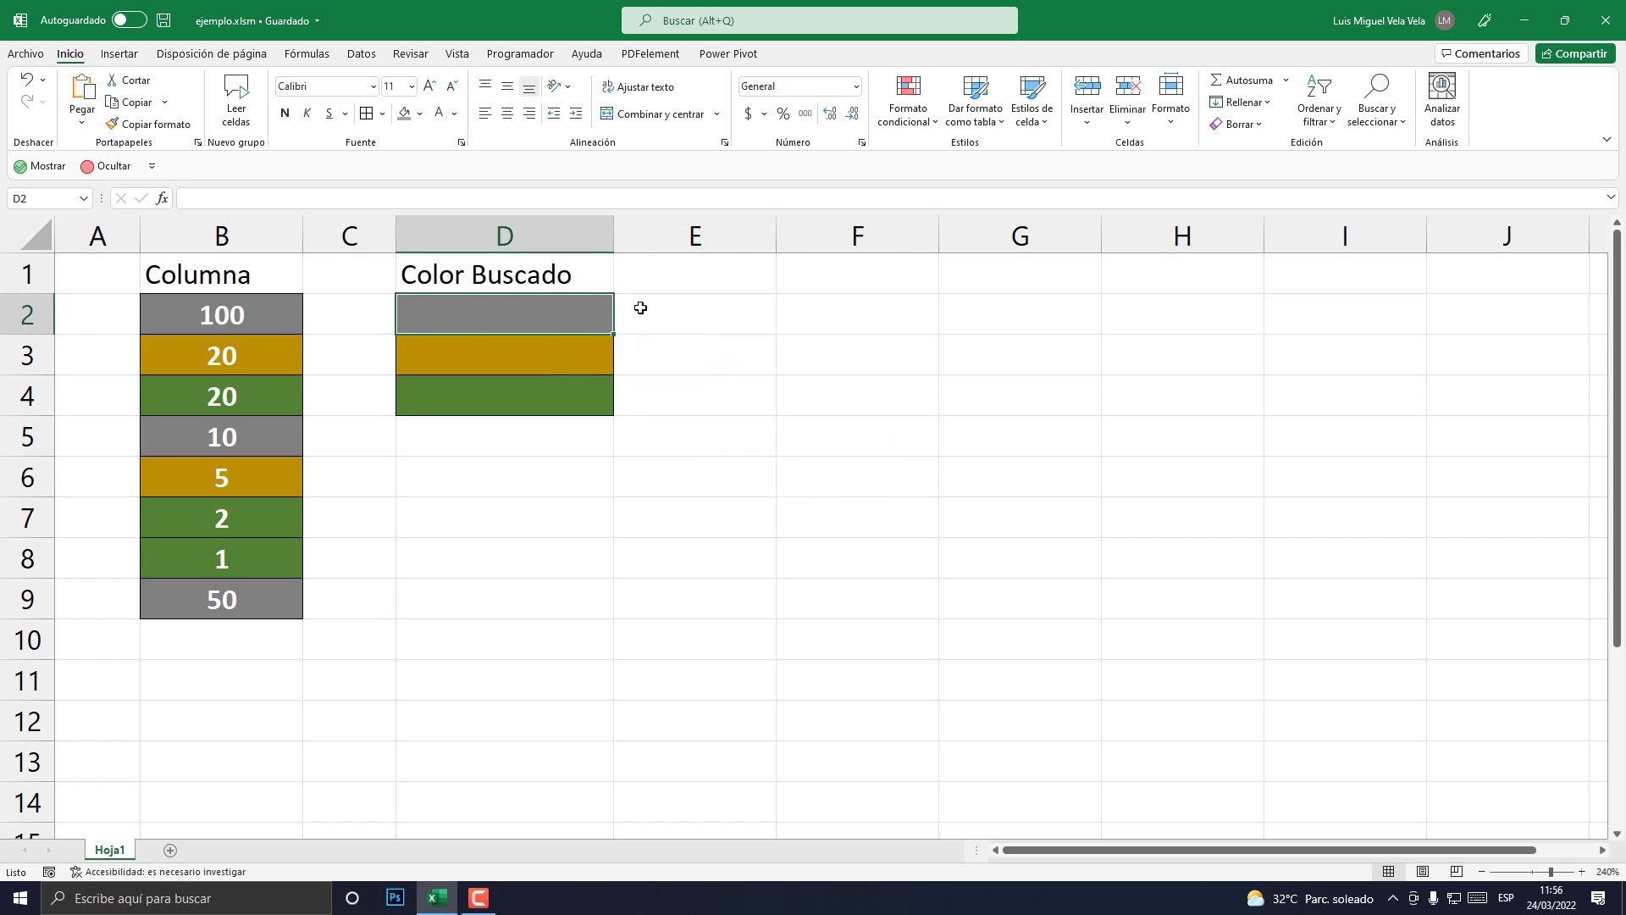
{"action": "left_click_drag", "start_coordinate": [637, 306], "coordinate": [664, 403]}
{"action": "left_click", "coordinate": [367, 117]}
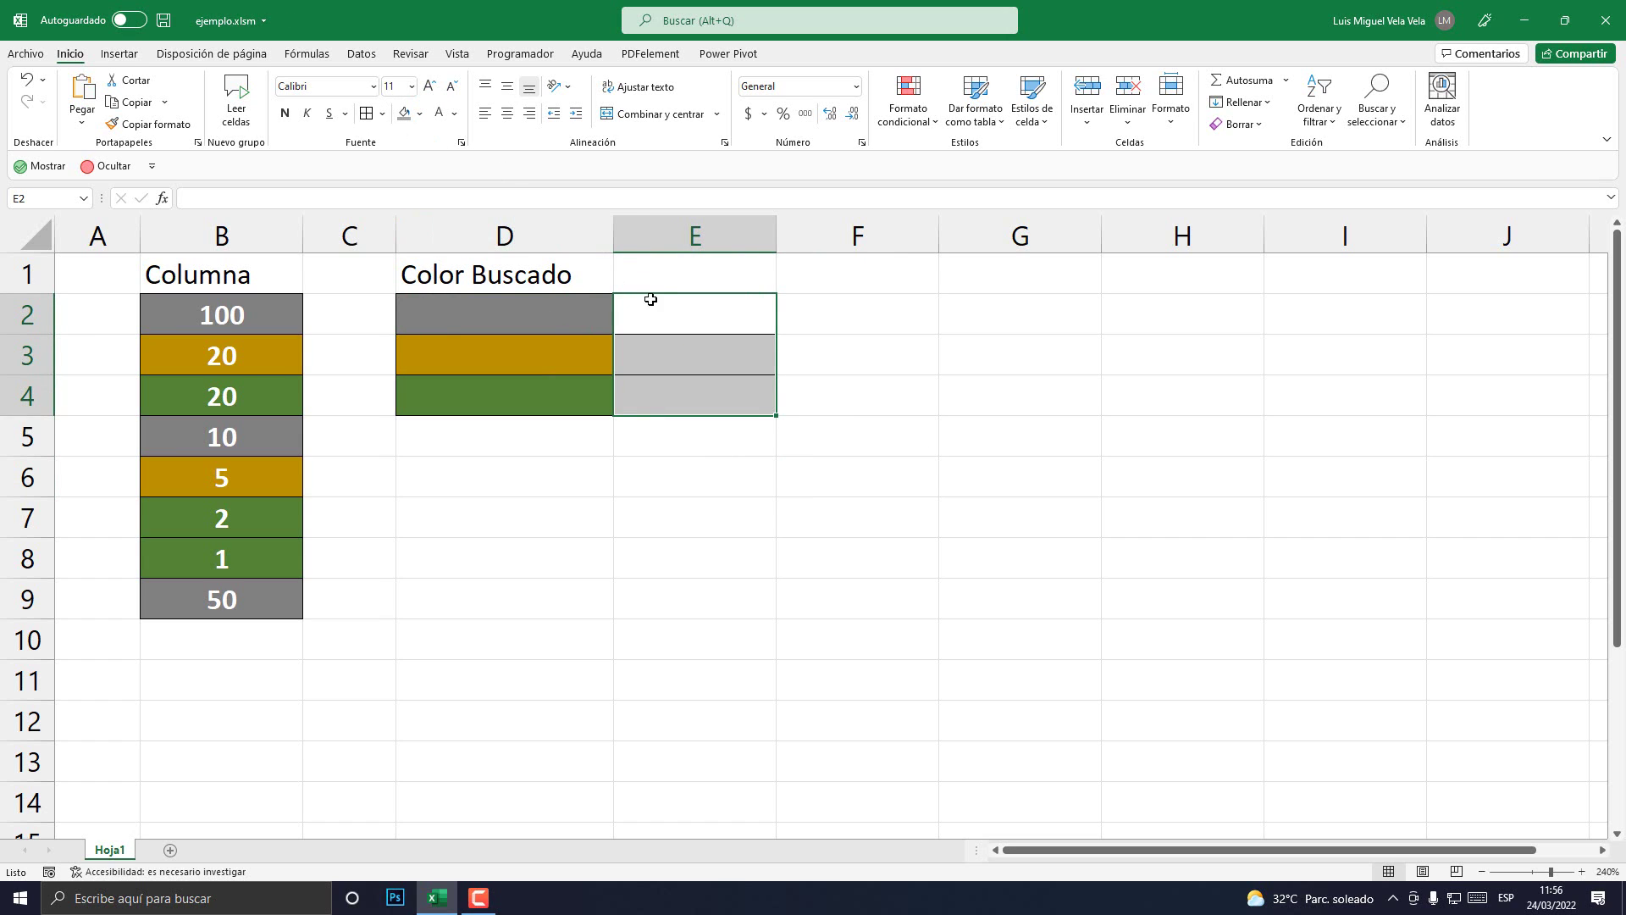
Enter =SUMARCOLORTIOTECH(D2;B2:B9) in E2 to sum the values matching D2's colour
{"action": "left_click", "coordinate": [653, 303]}
{"action": "type", "text": "="}
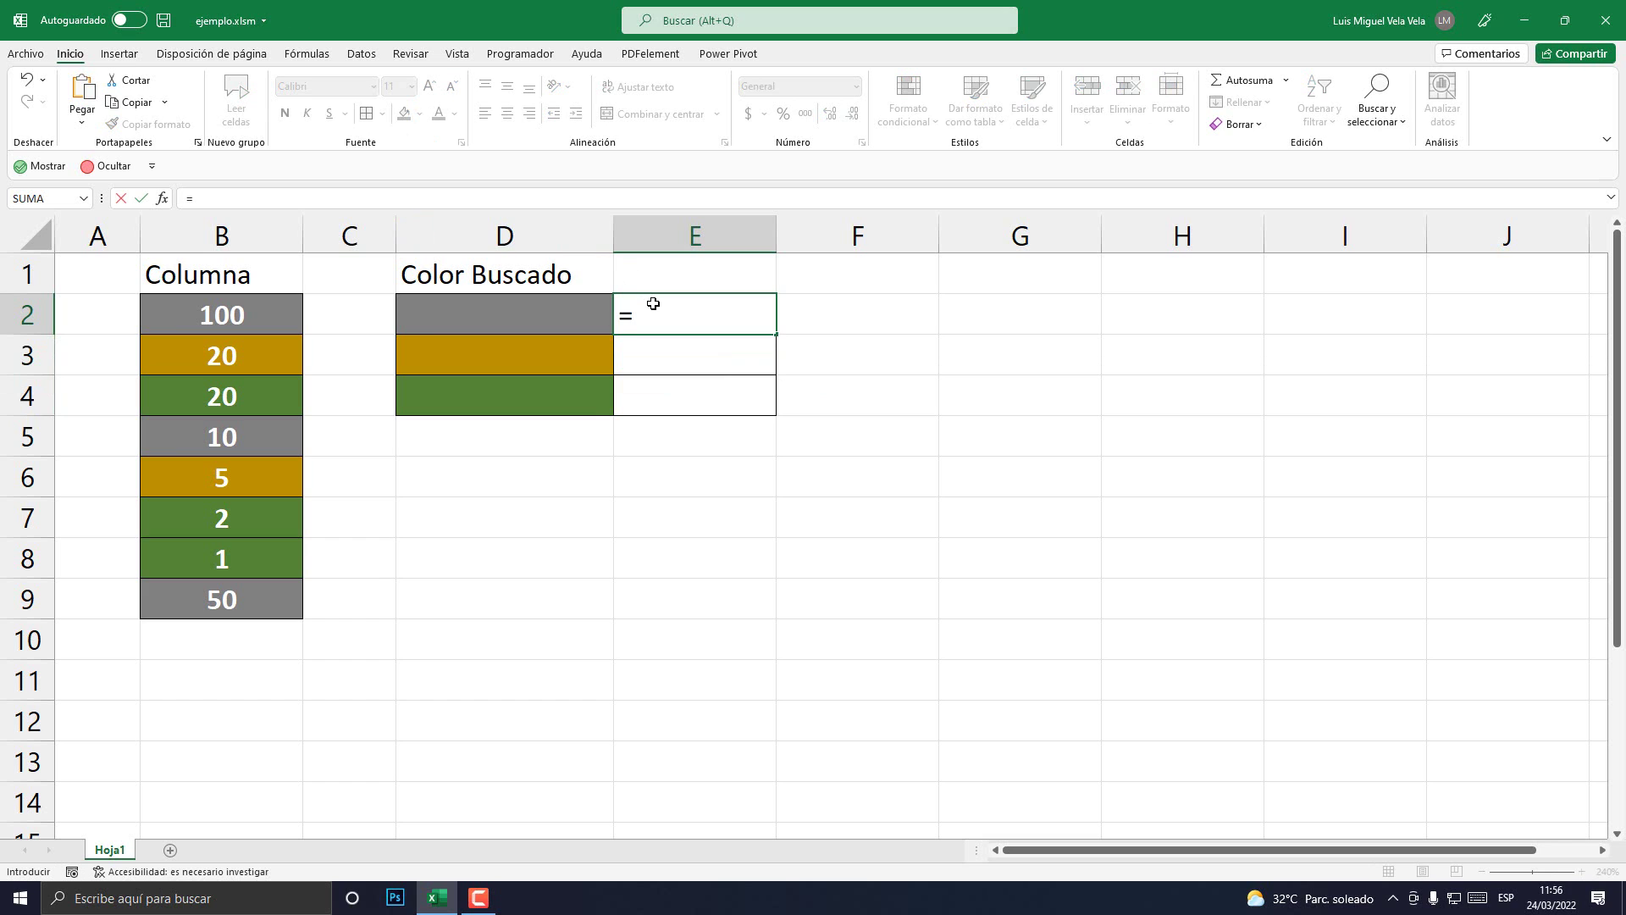
{"action": "type", "text": "sumar"}
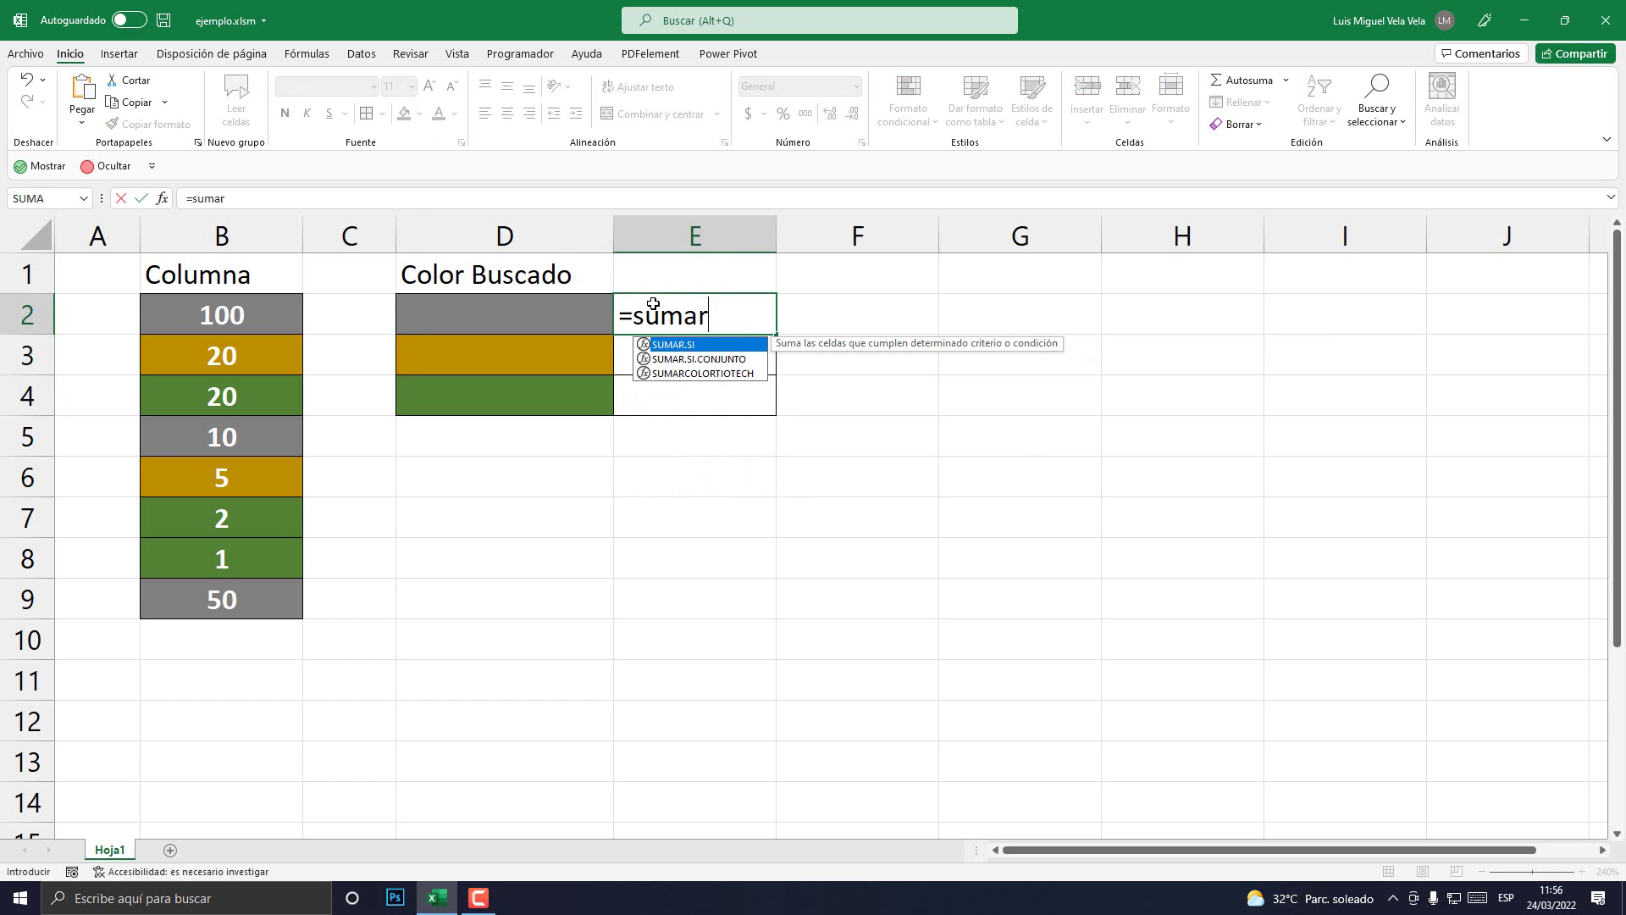
{"action": "key", "text": "Down"}
{"action": "key", "text": "Down"}
{"action": "key", "text": "Tab"}
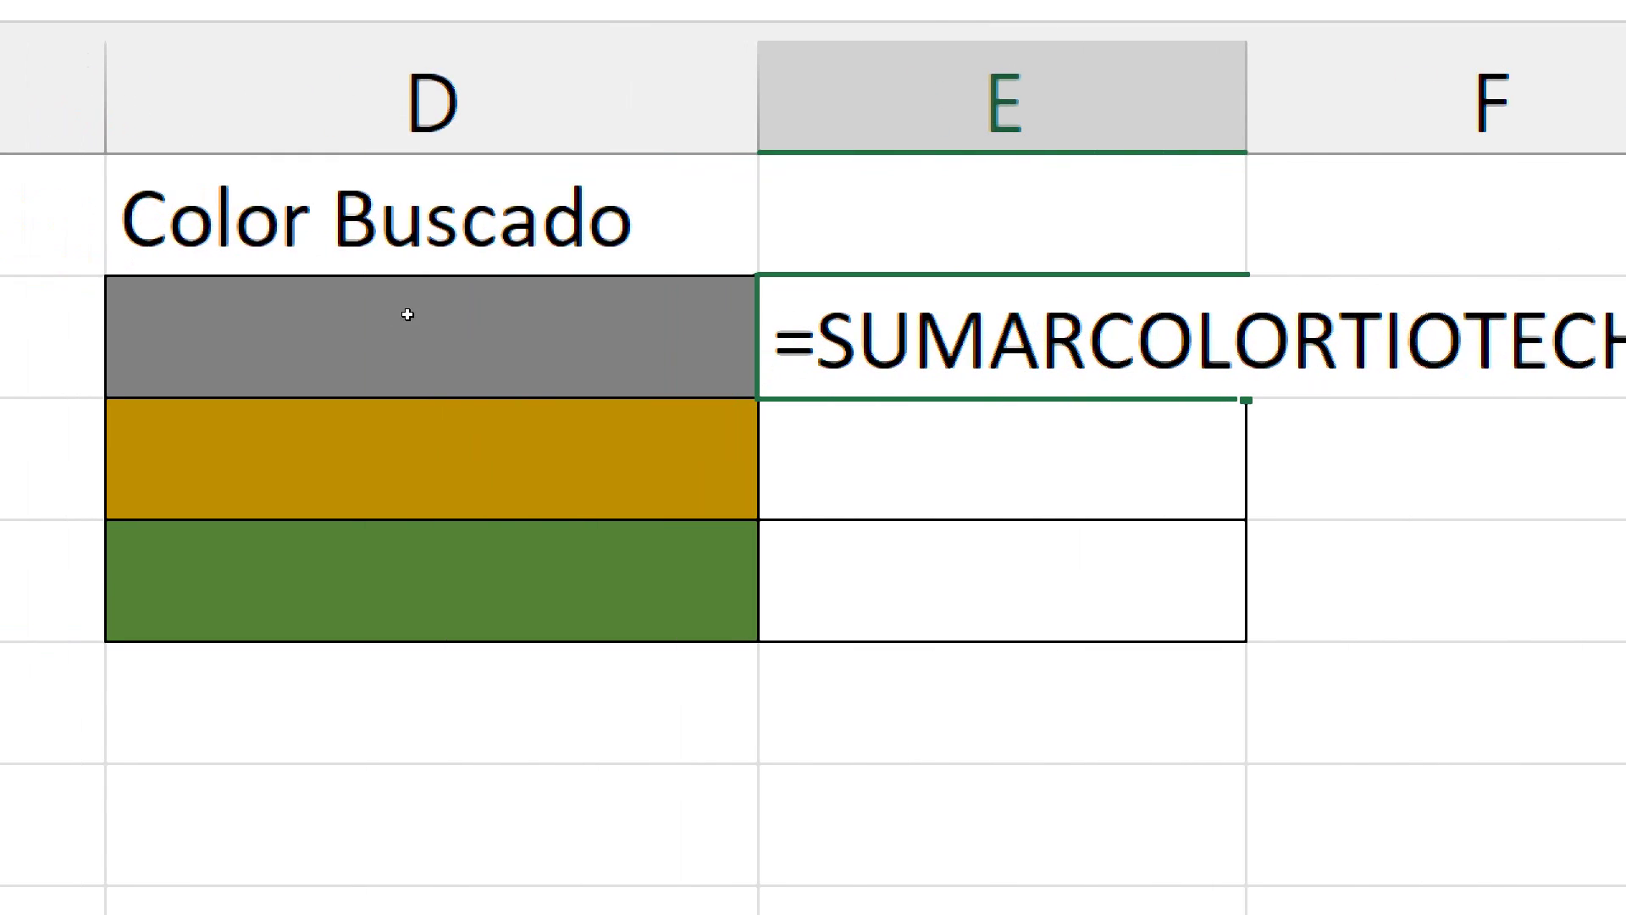
{"action": "left_click", "coordinate": [408, 314]}
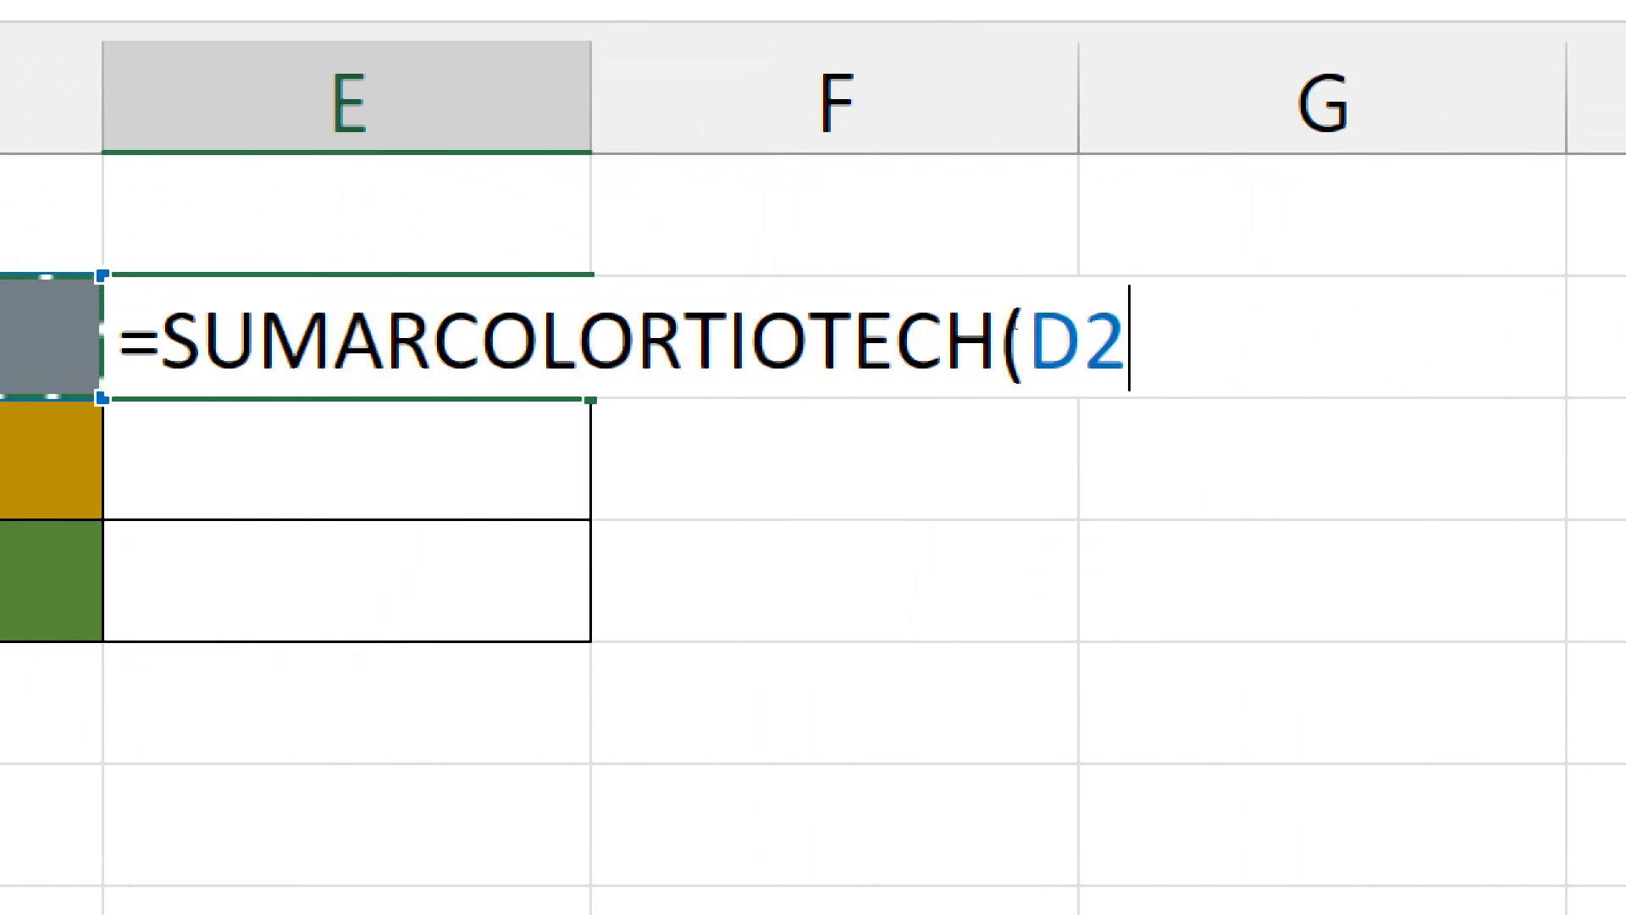
{"action": "type", "text": ";"}
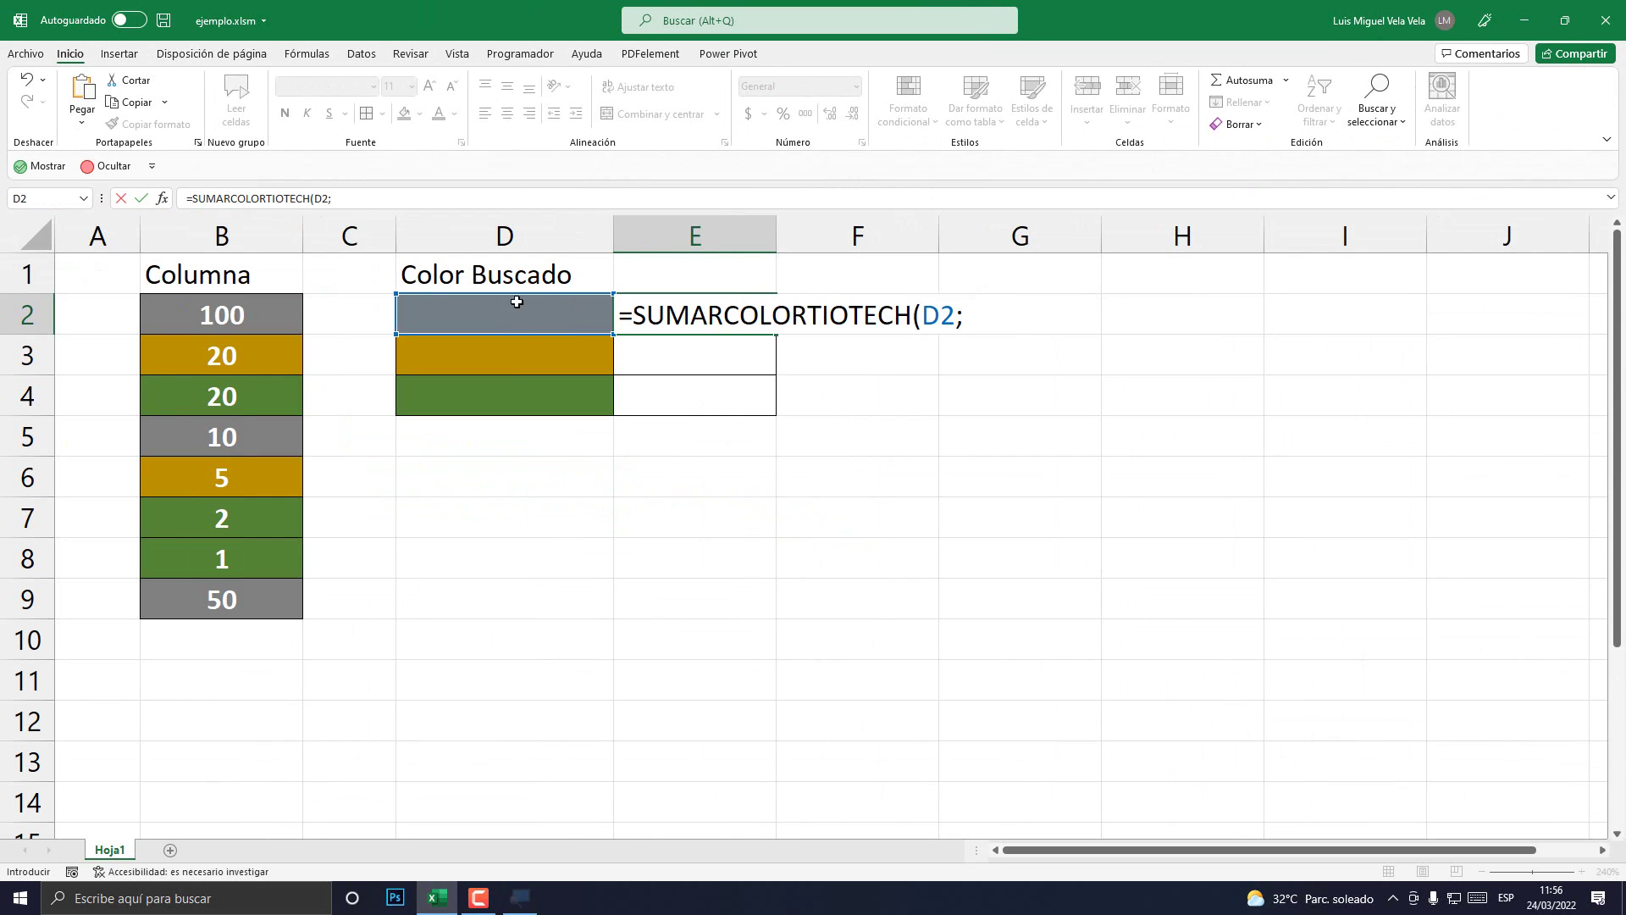
{"action": "left_click_drag", "start_coordinate": [254, 308], "coordinate": [252, 598]}
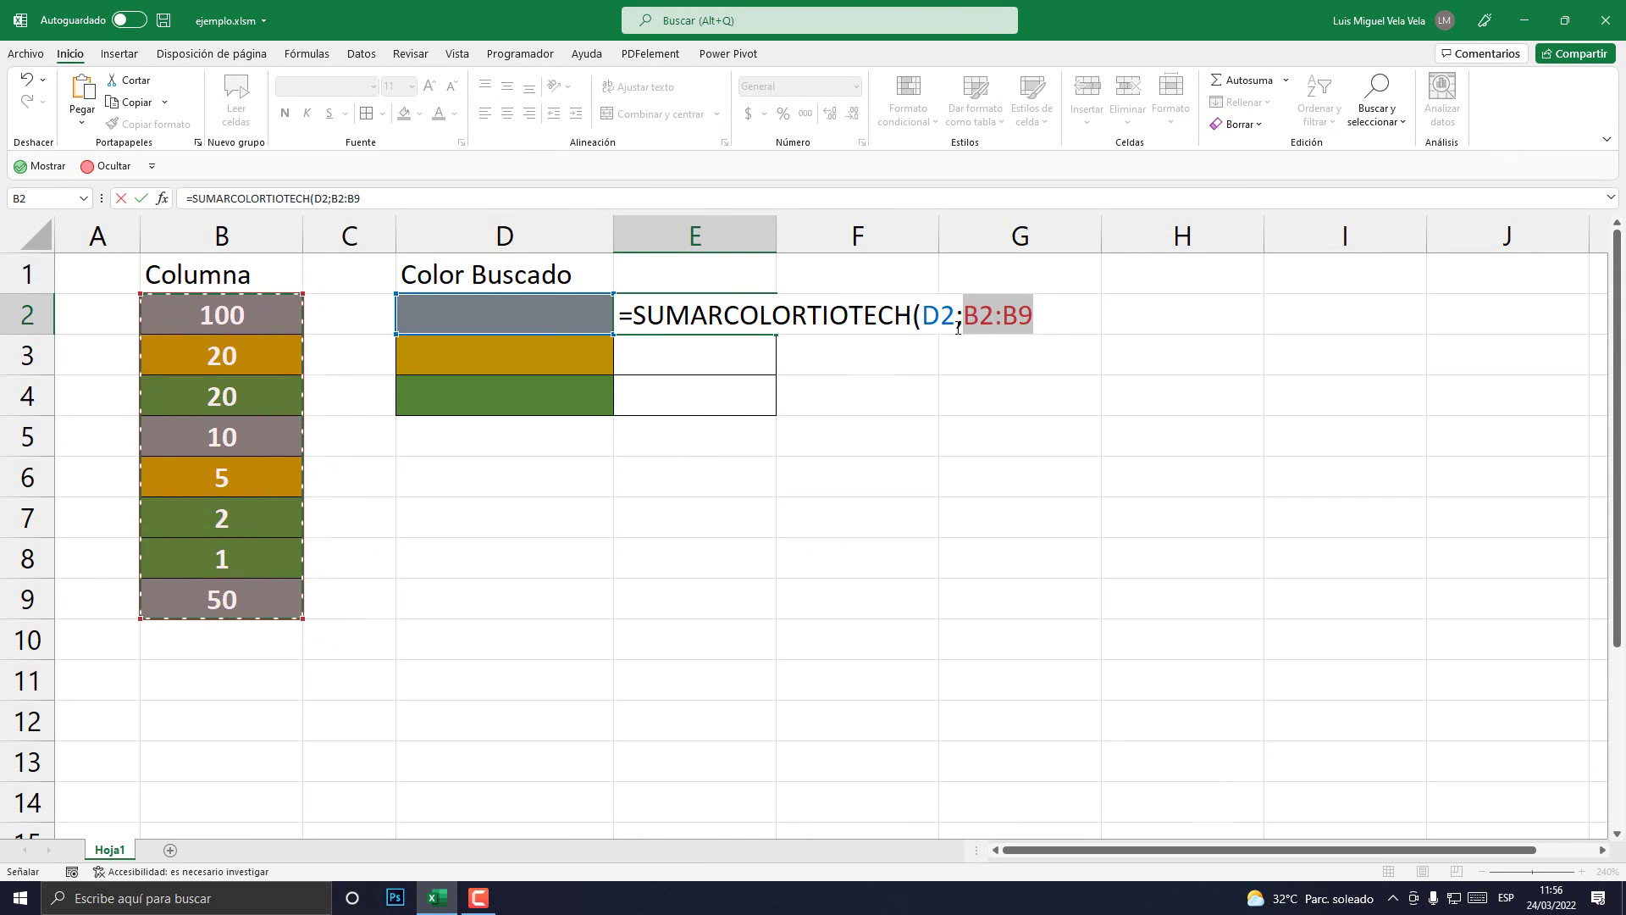
{"action": "left_click", "coordinate": [1048, 322]}
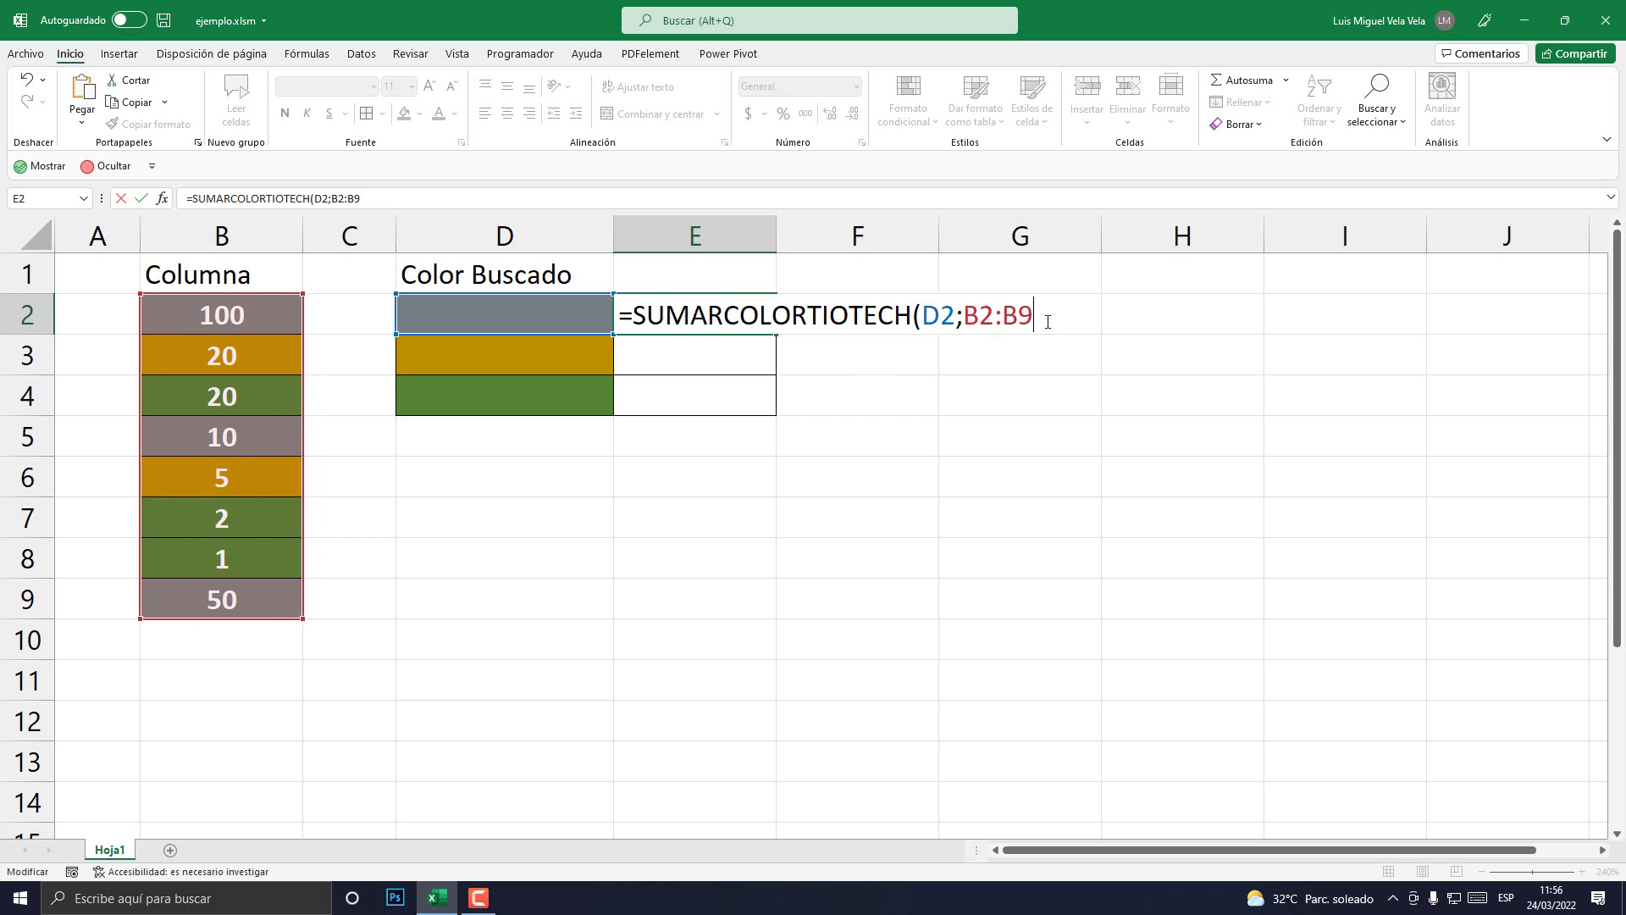
{"action": "type", "text": ")"}
{"action": "key", "text": "Return"}
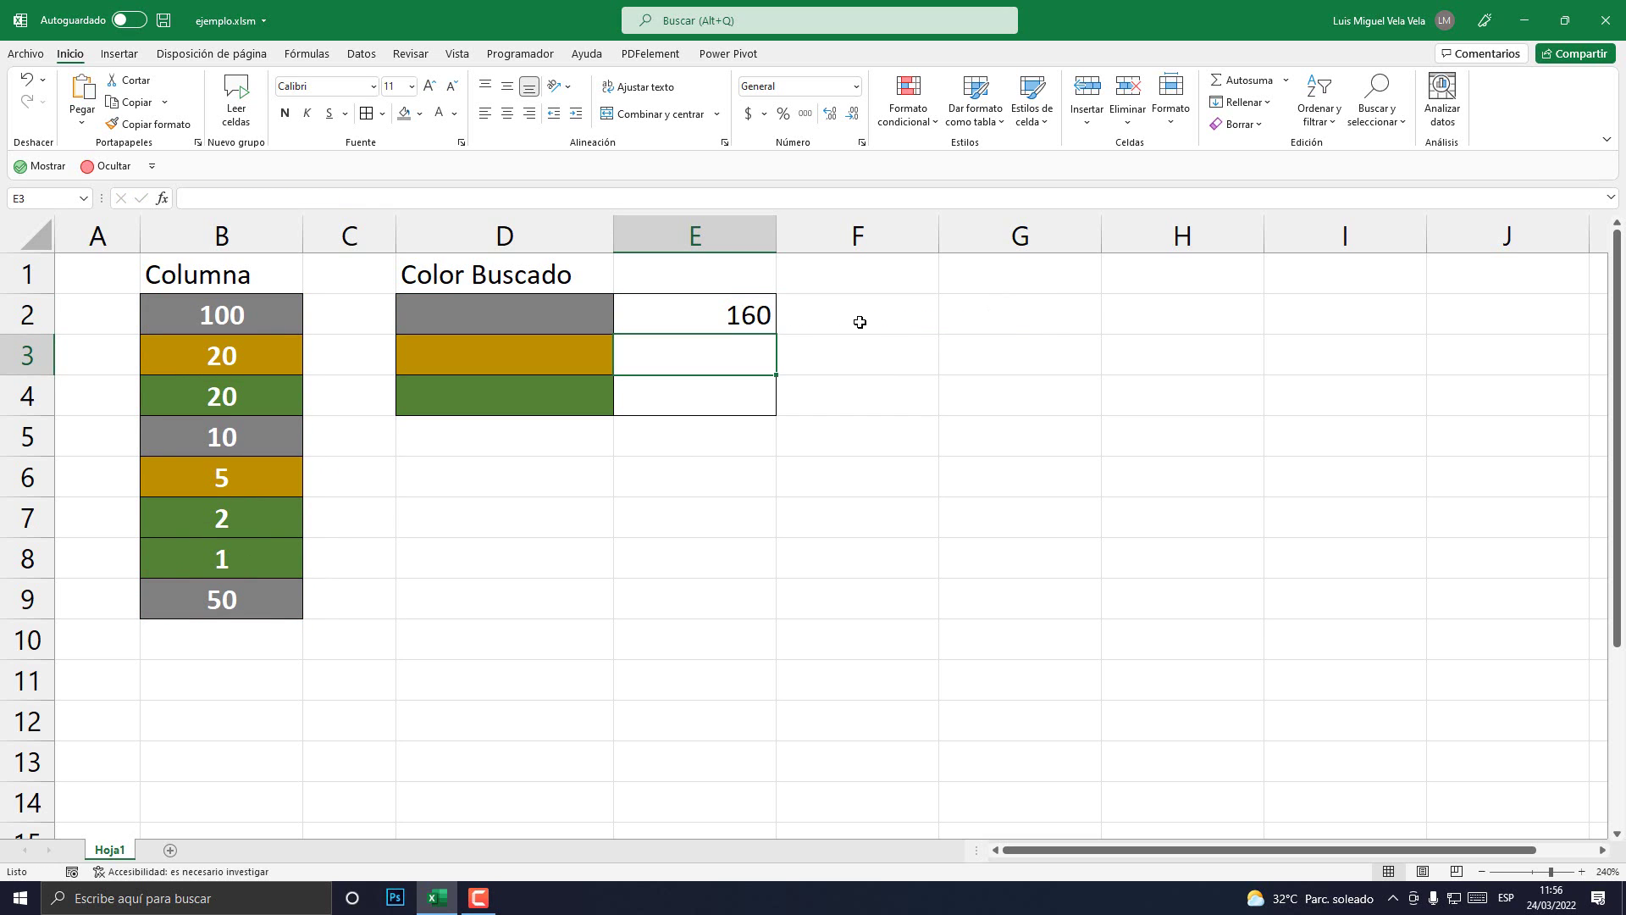
Clear the values in the grey cells B2, B5 and B9
{"action": "left_click", "coordinate": [737, 316]}
{"action": "left_click", "coordinate": [232, 316]}
{"action": "key", "text": "Delete"}
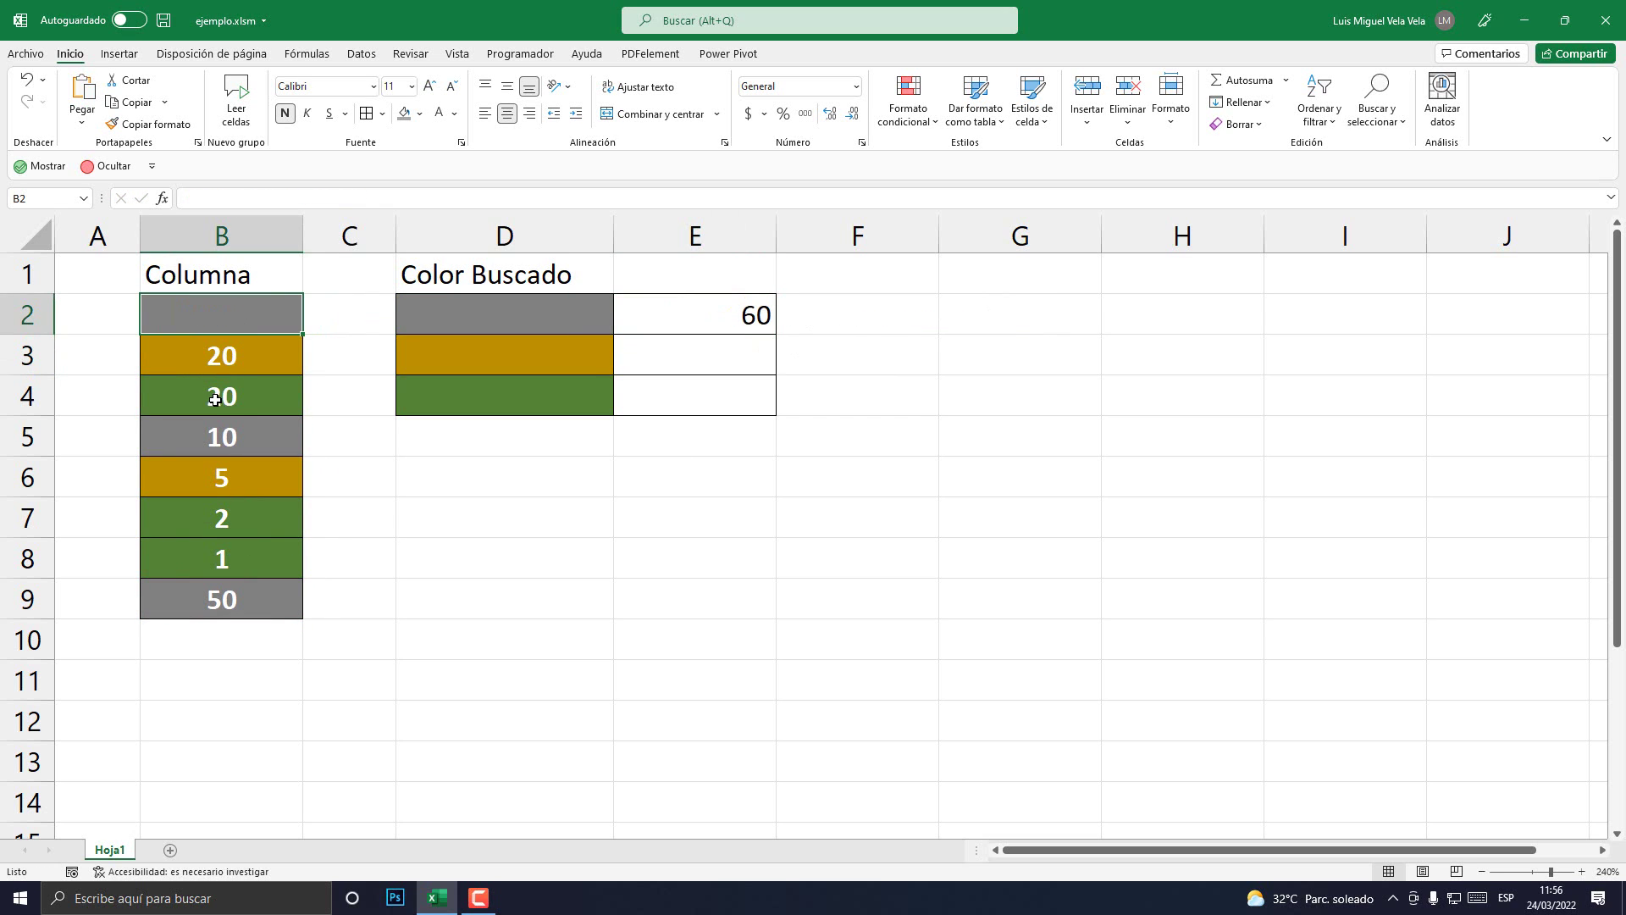
{"action": "left_click", "coordinate": [227, 434]}
{"action": "key", "text": "Delete"}
{"action": "left_click", "coordinate": [254, 593]}
{"action": "key", "text": "Delete"}
Enter 50 in B2, 10 in B5 and 10 in B9, then reopen E2's formula
{"action": "left_click", "coordinate": [235, 316]}
{"action": "type", "text": "50"}
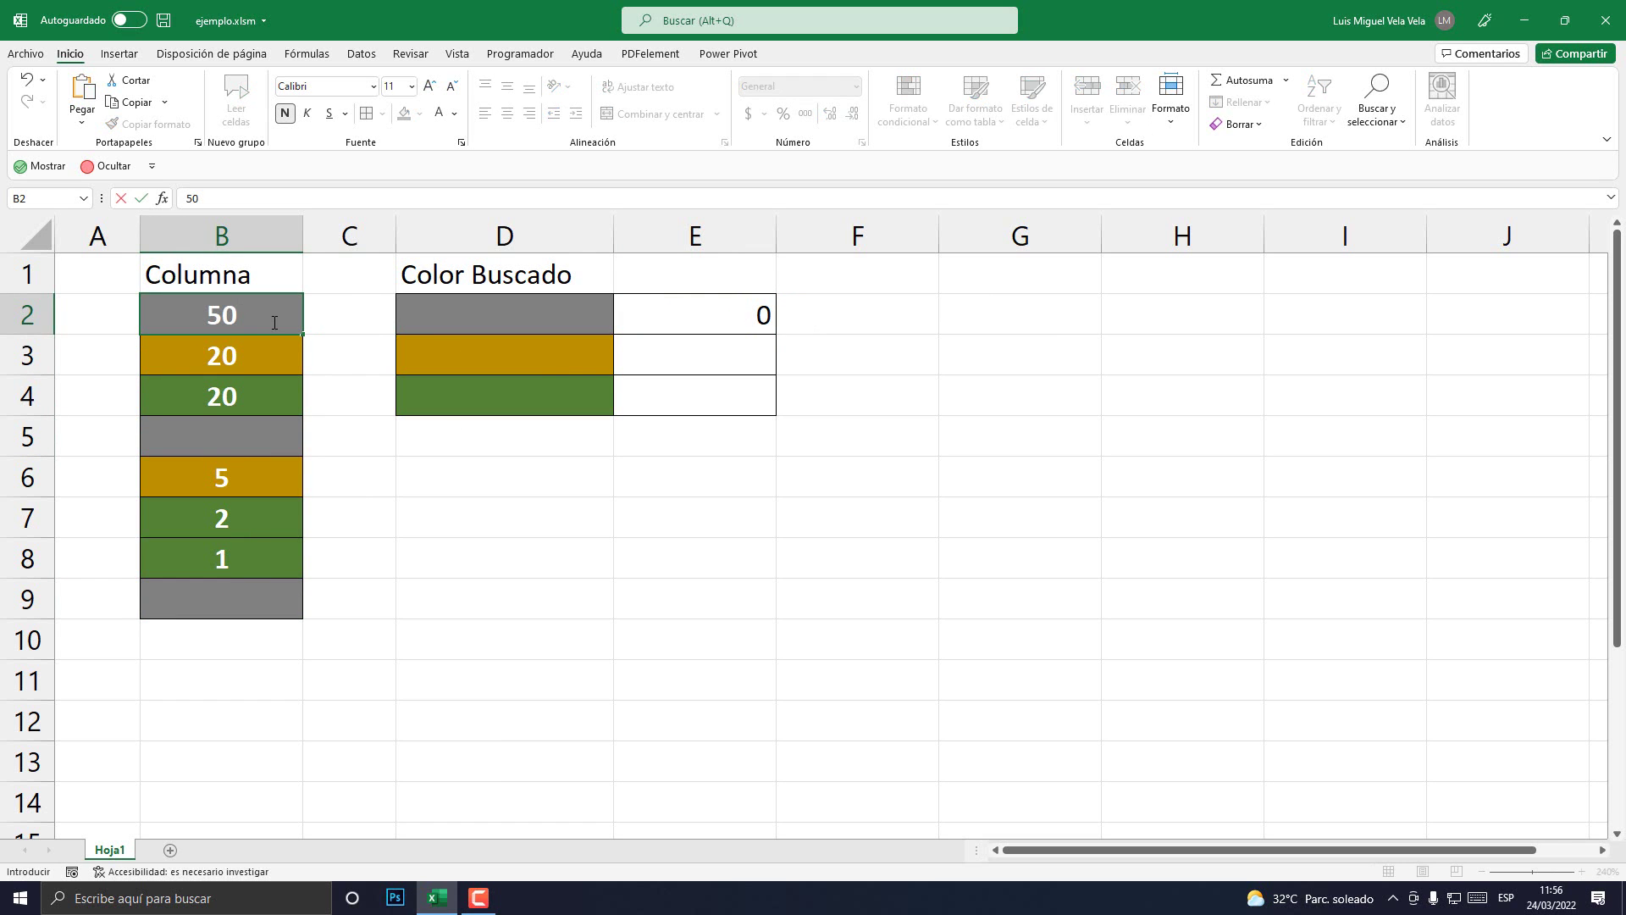
{"action": "key", "text": "Return"}
{"action": "left_click_drag", "start_coordinate": [1533, 872], "coordinate": [1557, 872]}
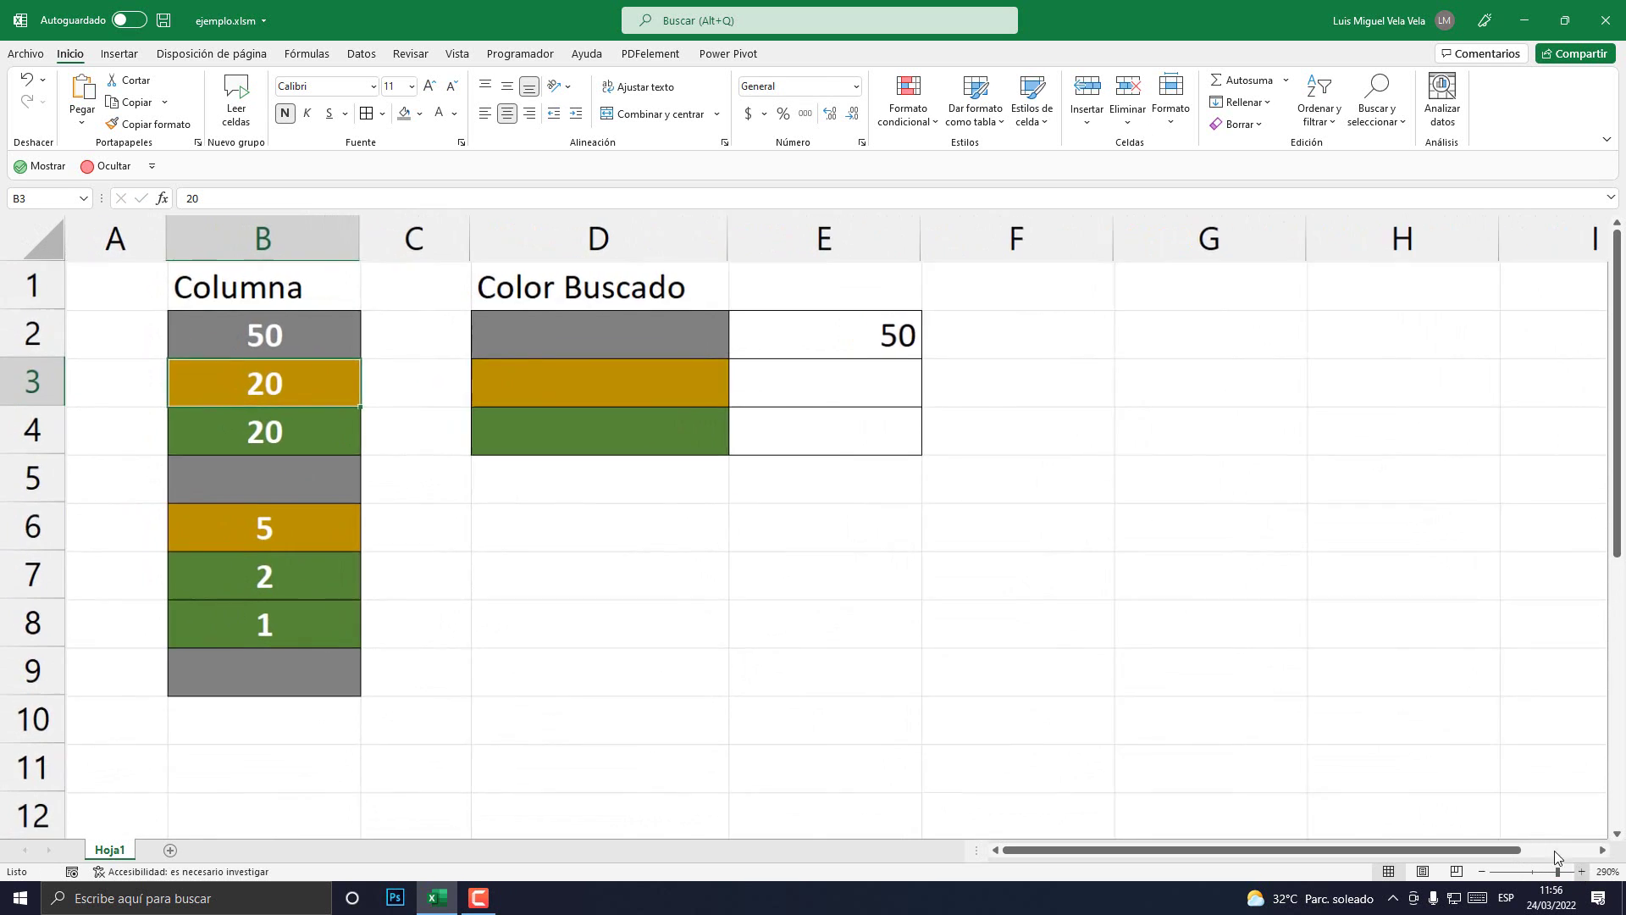
{"action": "left_click", "coordinate": [313, 479]}
{"action": "type", "text": "10"}
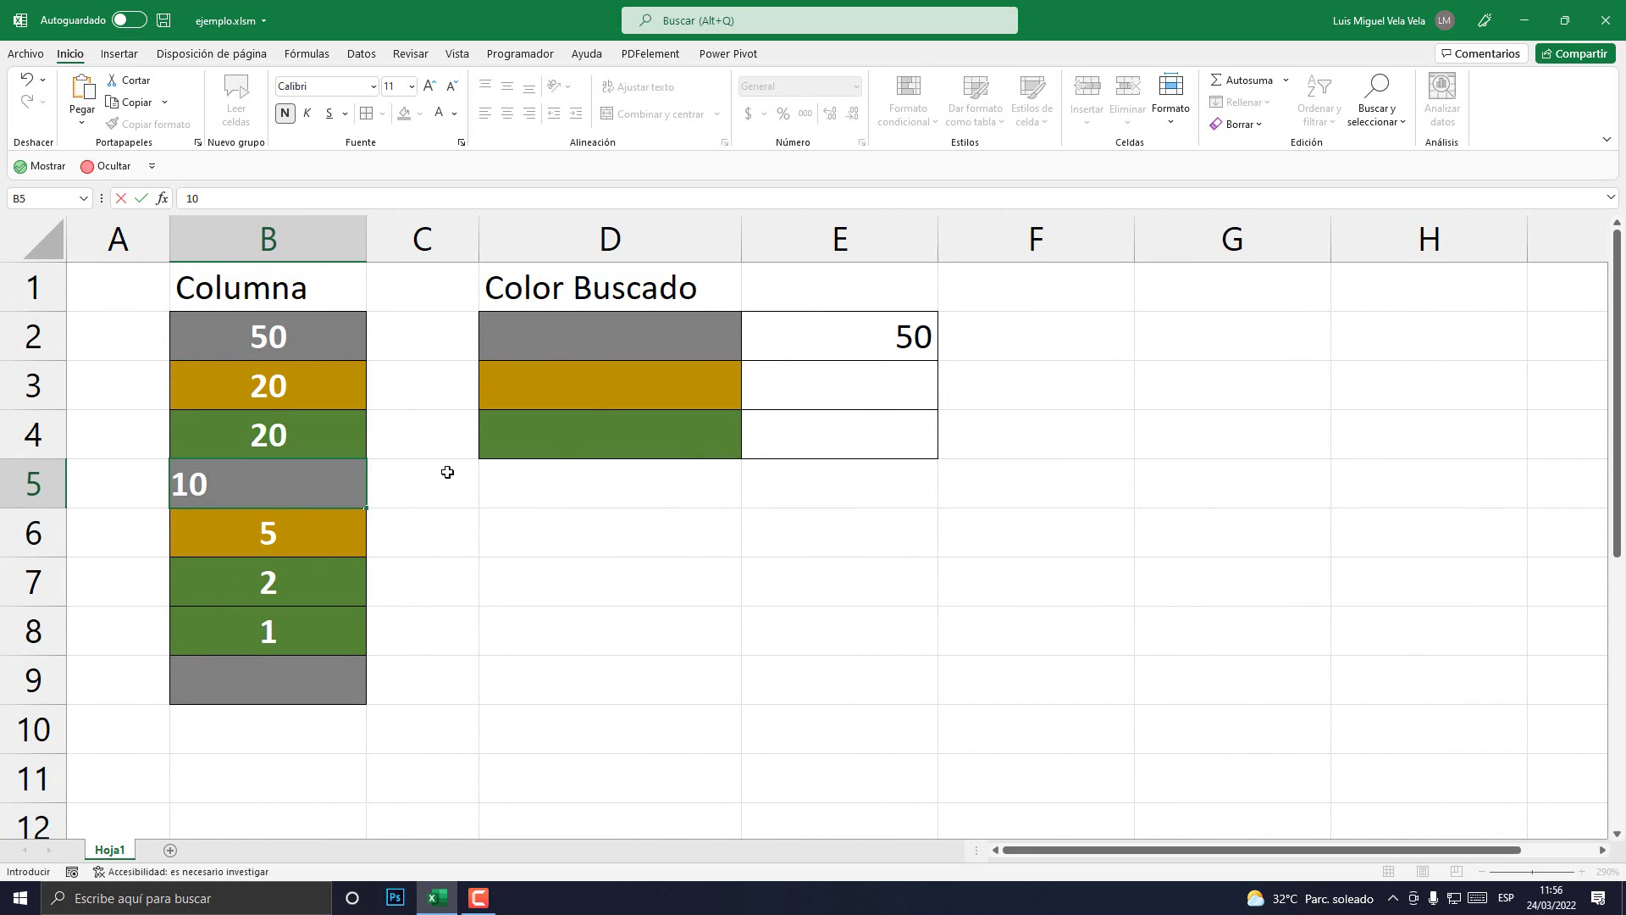
{"action": "key", "text": "Return"}
{"action": "left_click", "coordinate": [305, 677]}
{"action": "type", "text": "10"}
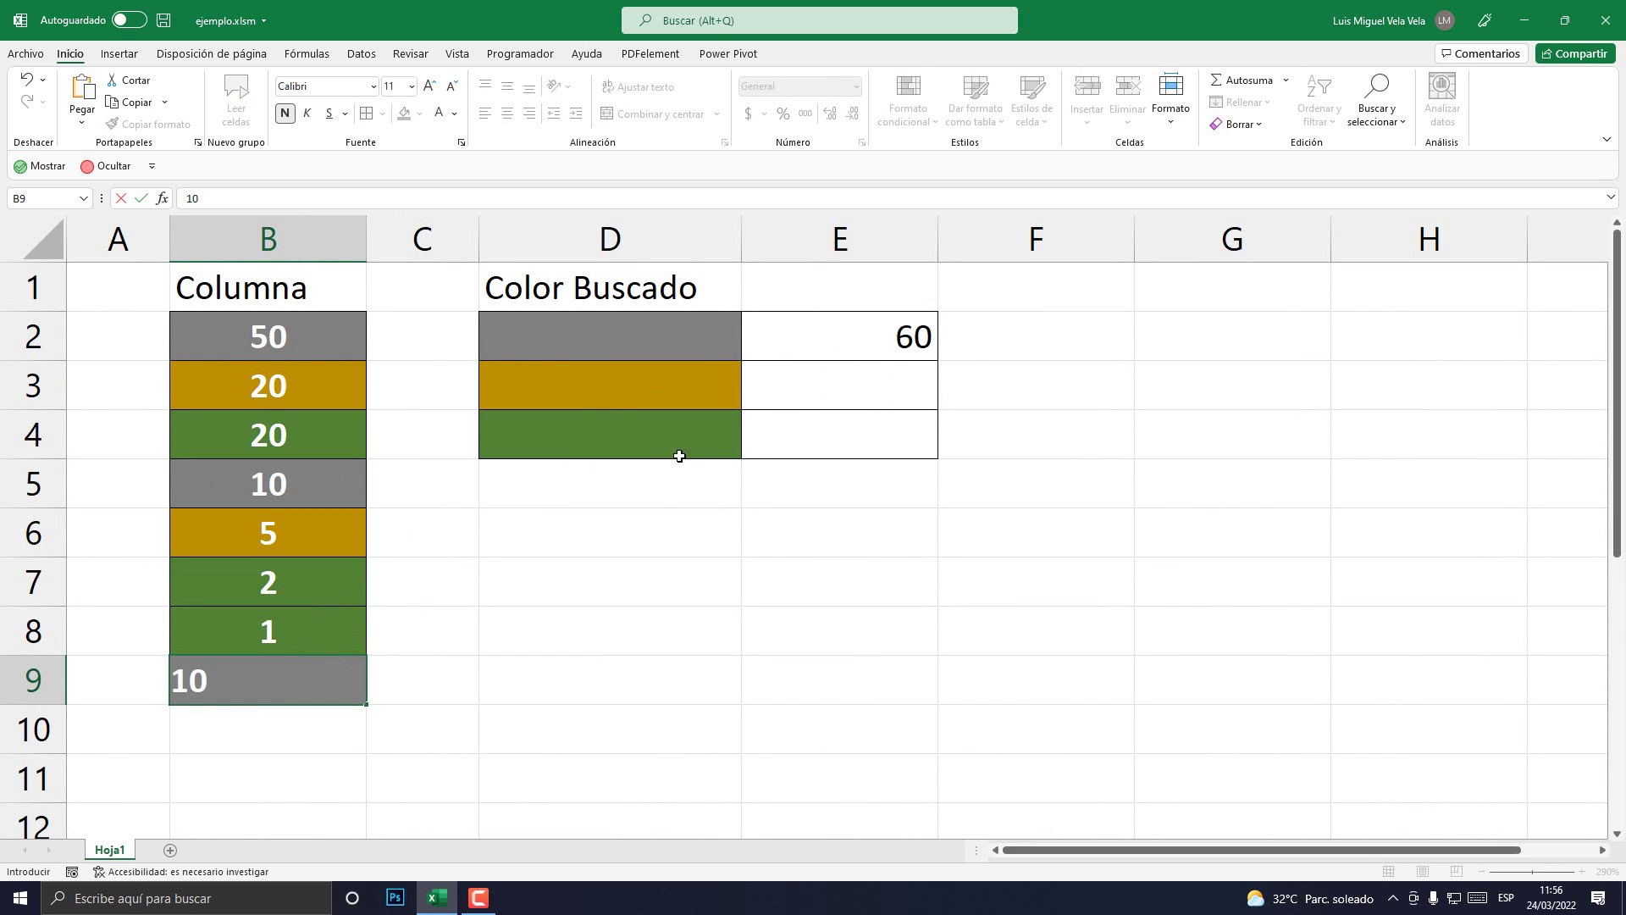
{"action": "key", "text": "Return"}
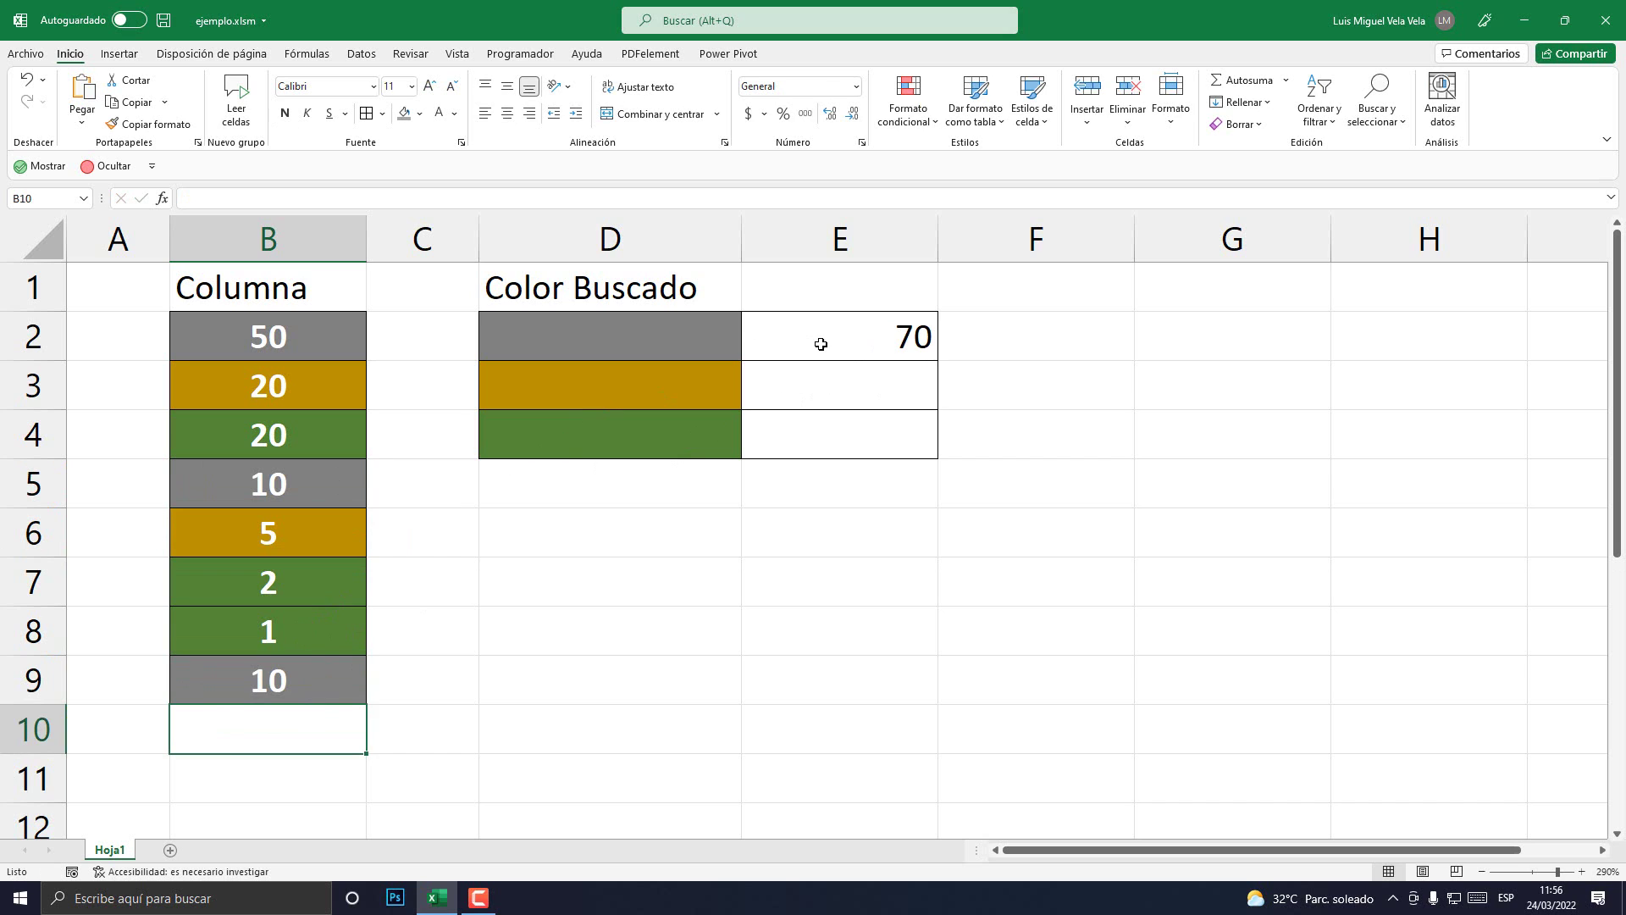
{"action": "left_click", "coordinate": [821, 343]}
{"action": "double_click", "coordinate": [860, 338]}
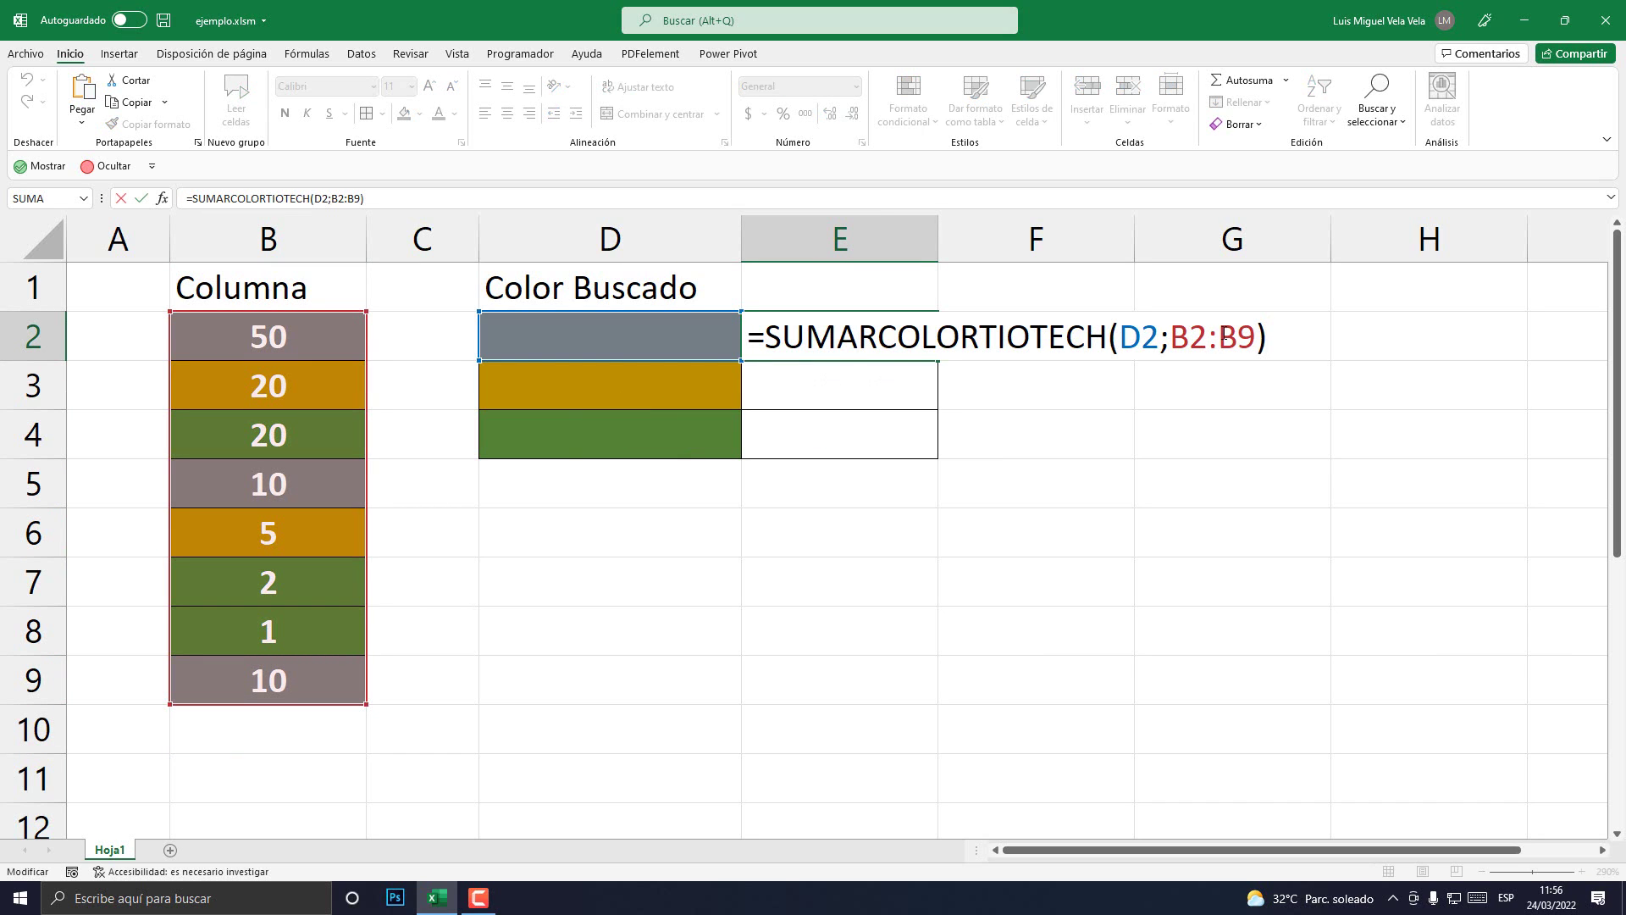
Make the range in E2's formula absolute as $B$2:$B$9 and commit it
{"action": "left_click", "coordinate": [1224, 336]}
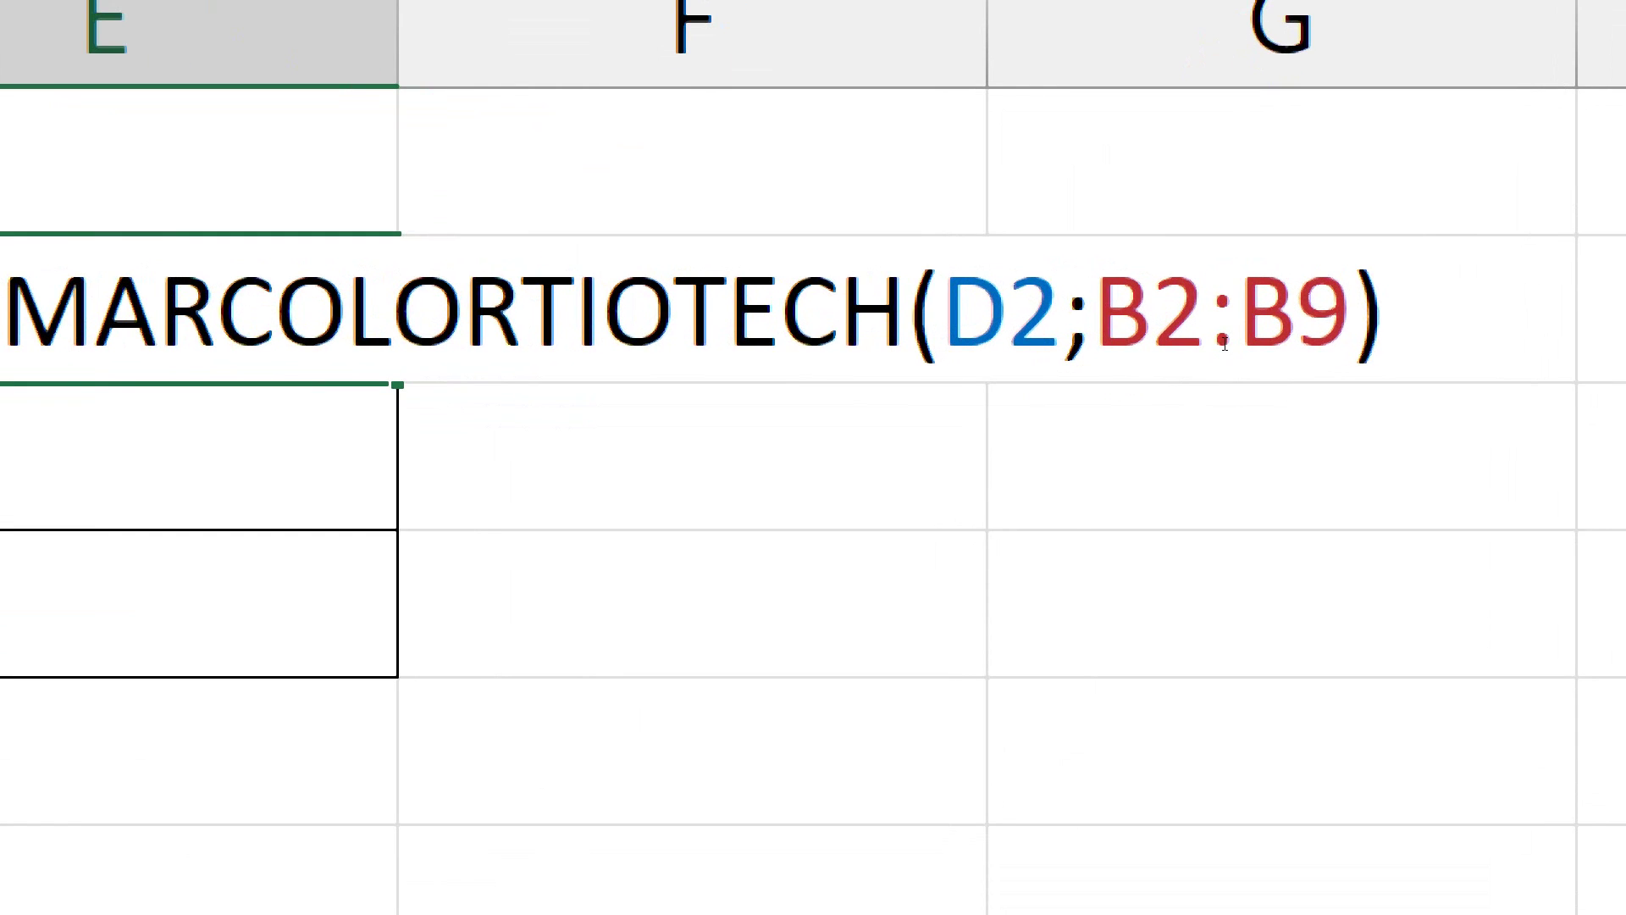
{"action": "left_click", "coordinate": [1187, 338]}
{"action": "key", "text": "F4"}
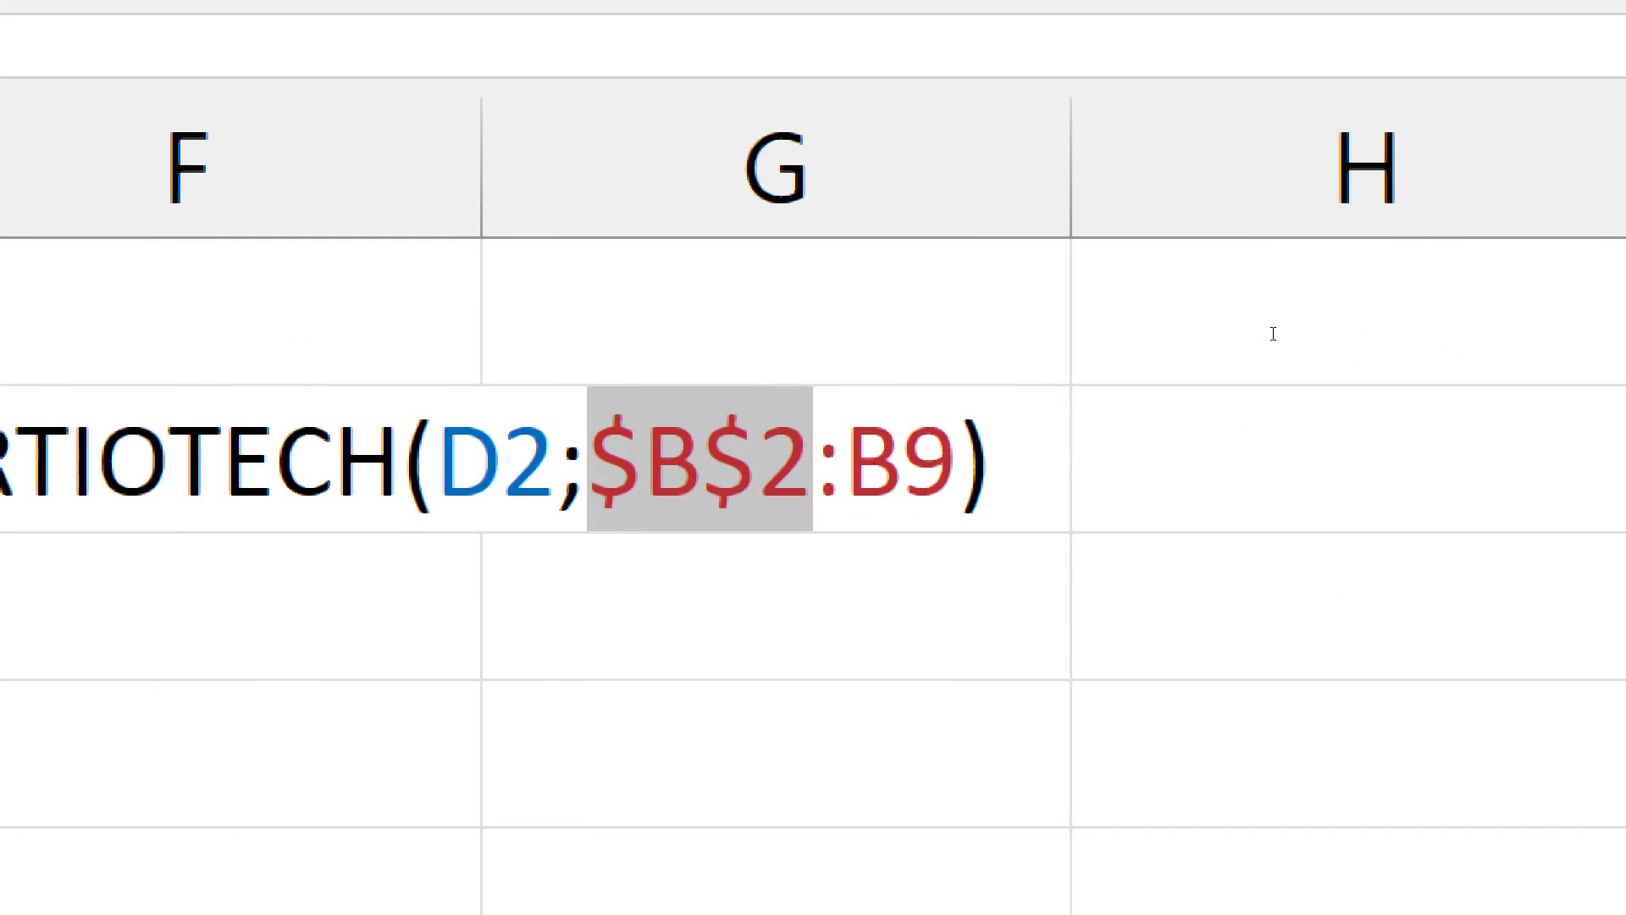
{"action": "left_click", "coordinate": [1270, 331]}
{"action": "key", "text": "F4"}
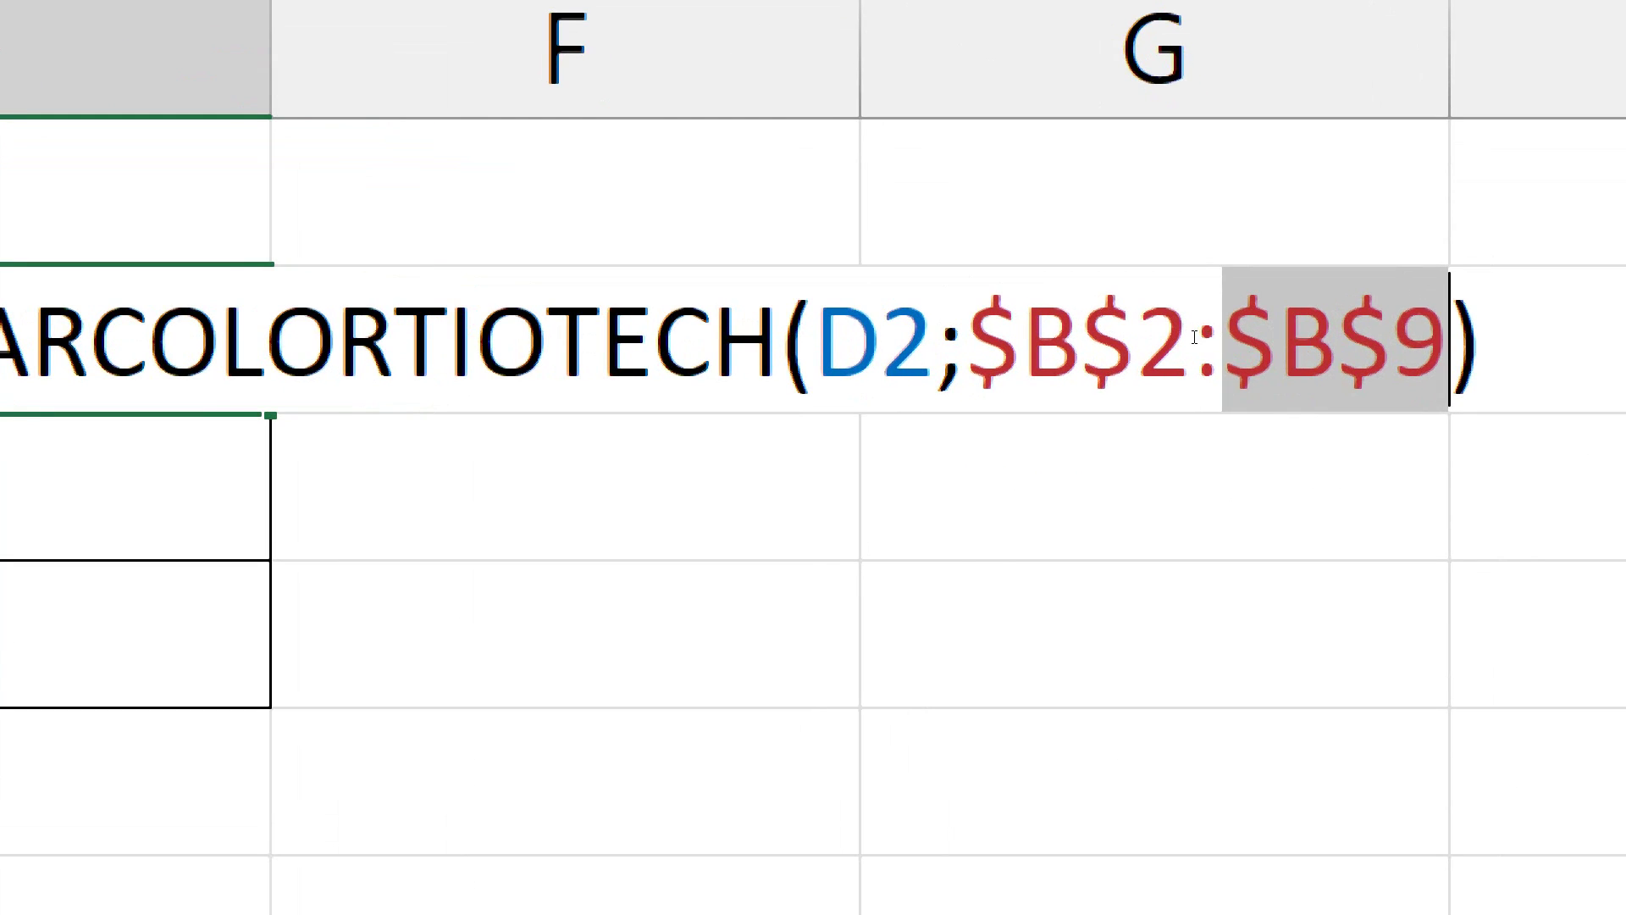
{"action": "left_click", "coordinate": [1021, 339]}
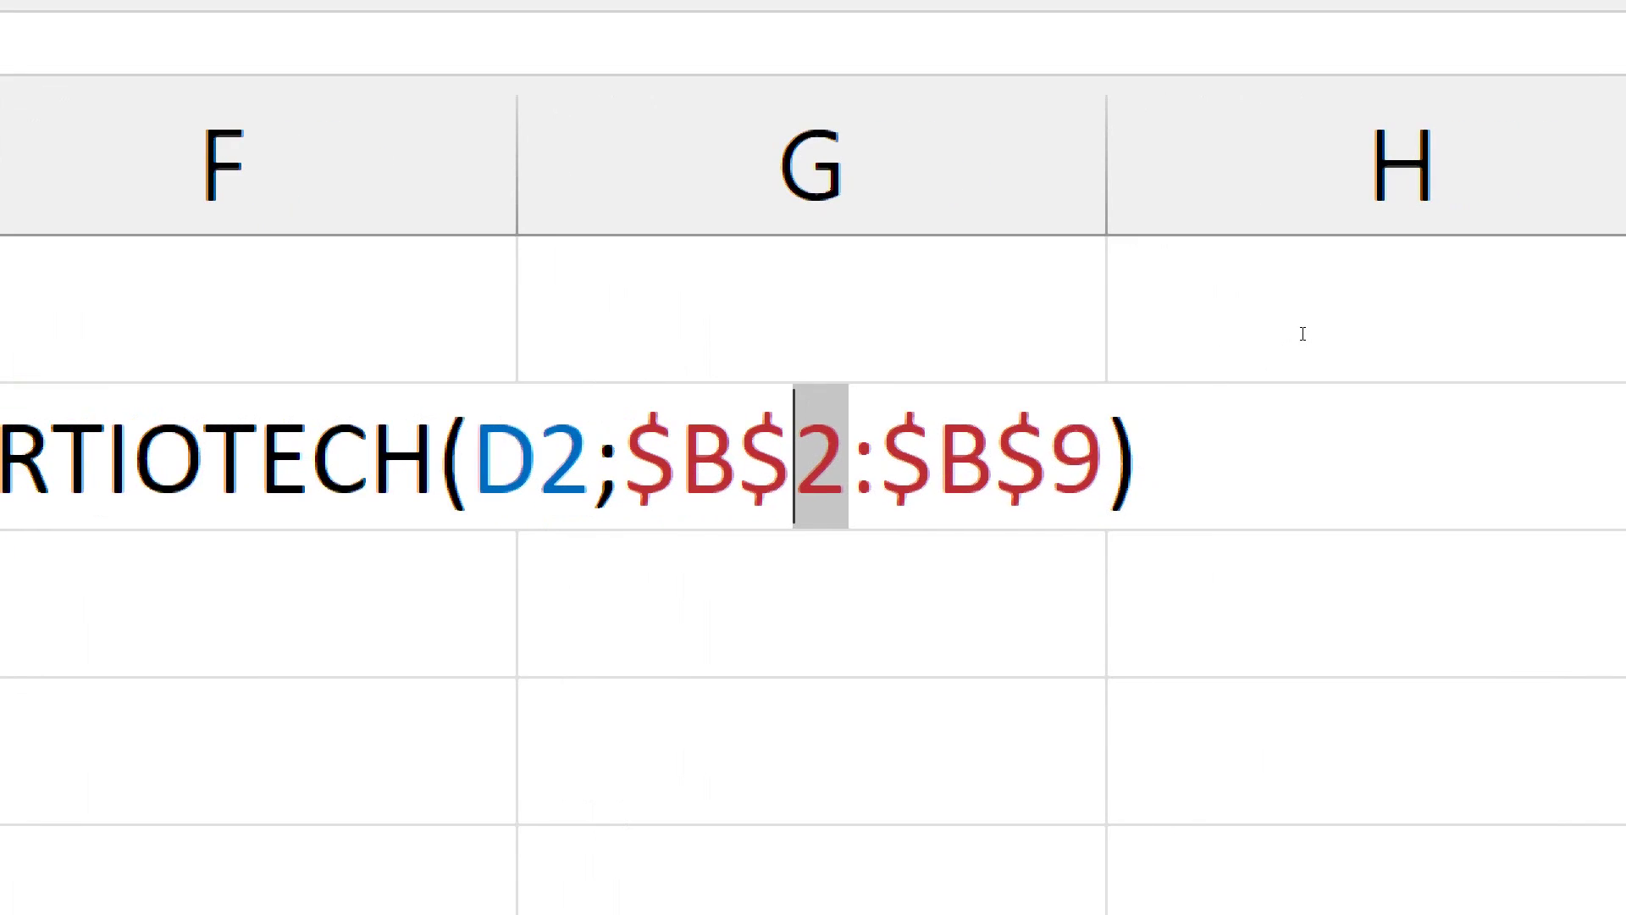
{"action": "key", "text": "Right"}
{"action": "key", "text": "Right"}
{"action": "key", "text": "Right"}
{"action": "key", "text": "Left"}
{"action": "key", "text": "ctrl+Return"}
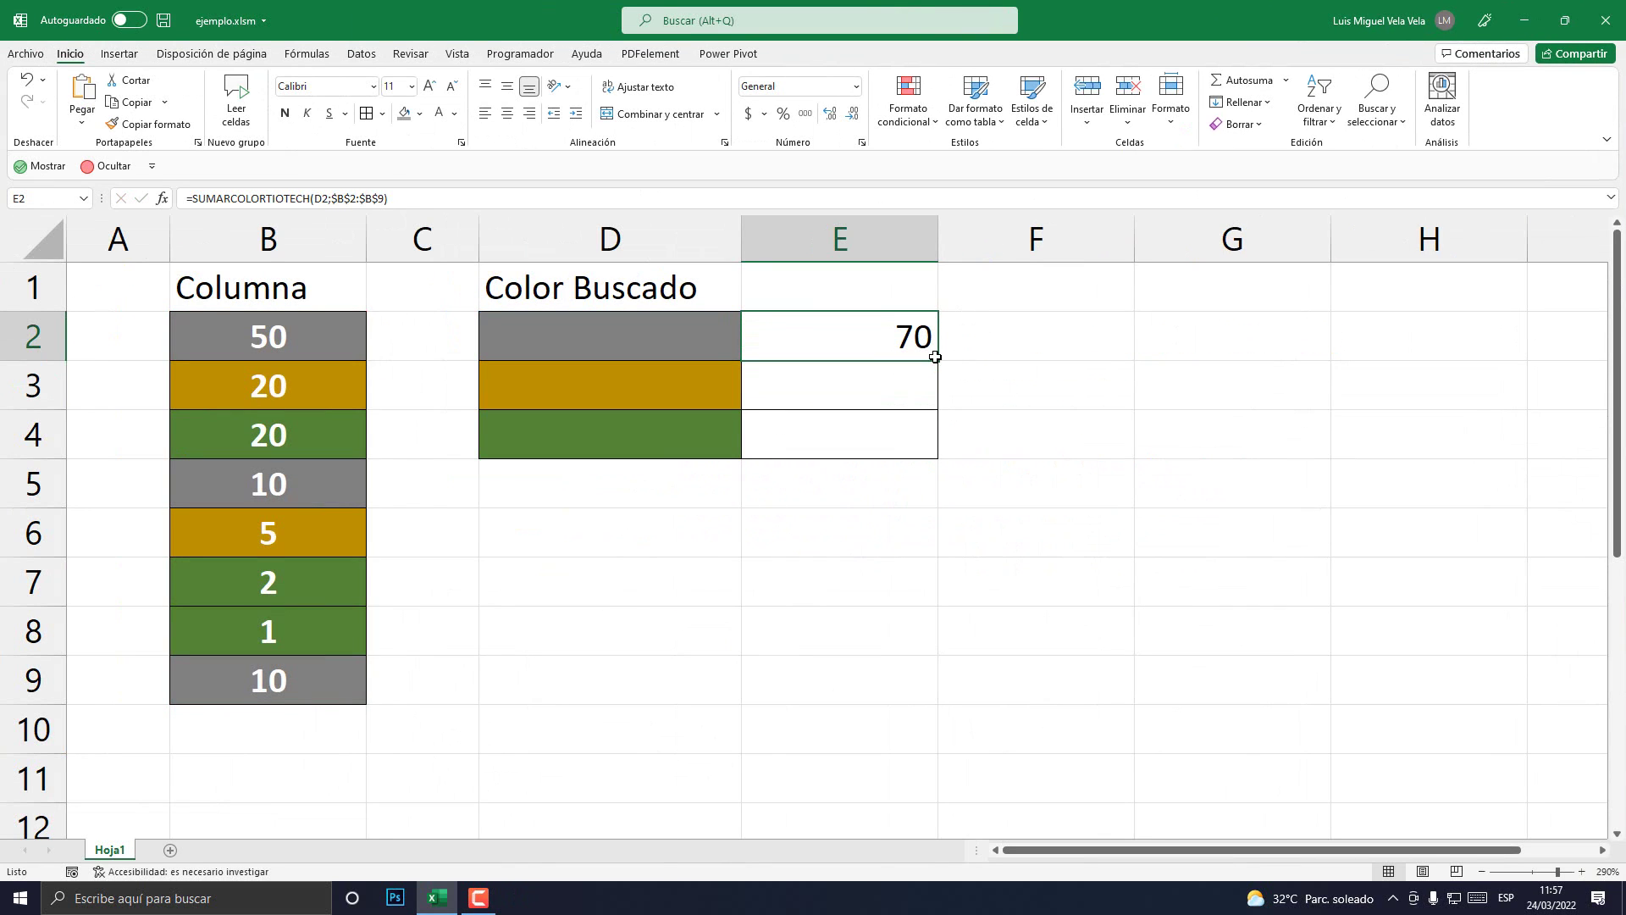
Fill the colour-sum formula down to E4 and clear the values in B3:B8
{"action": "left_click_drag", "start_coordinate": [935, 357], "coordinate": [937, 454]}
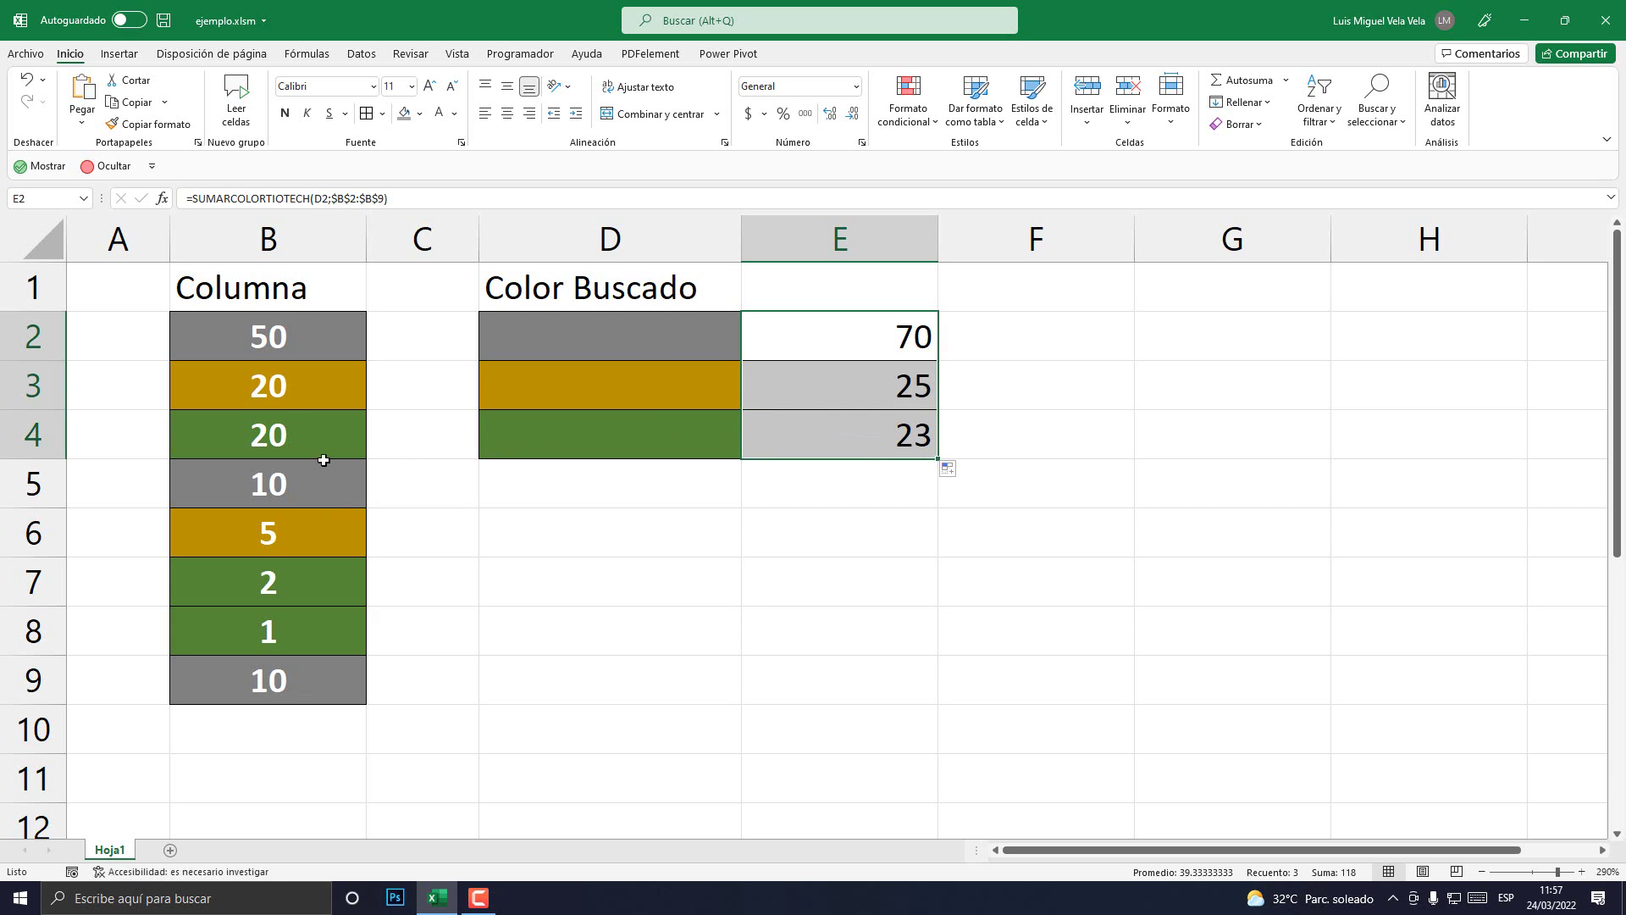
{"action": "left_click_drag", "start_coordinate": [275, 383], "coordinate": [309, 610]}
{"action": "key", "text": "Delete"}
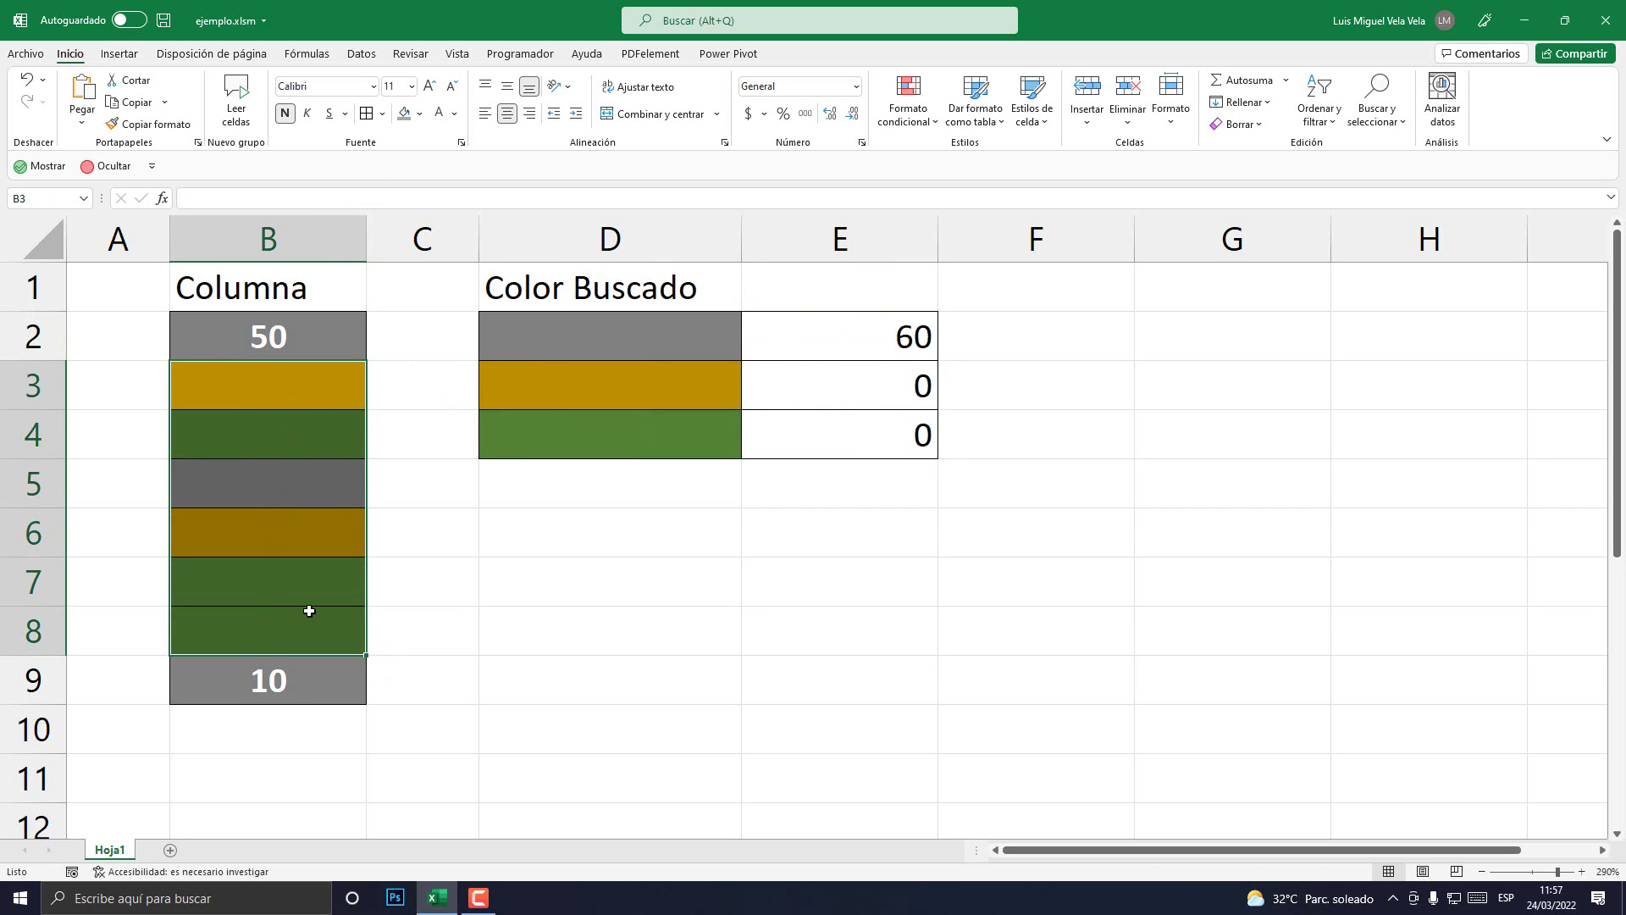
Enter 10 in B5 and 5 in B3 and B6
{"action": "left_click", "coordinate": [265, 501]}
{"action": "type", "text": "10"}
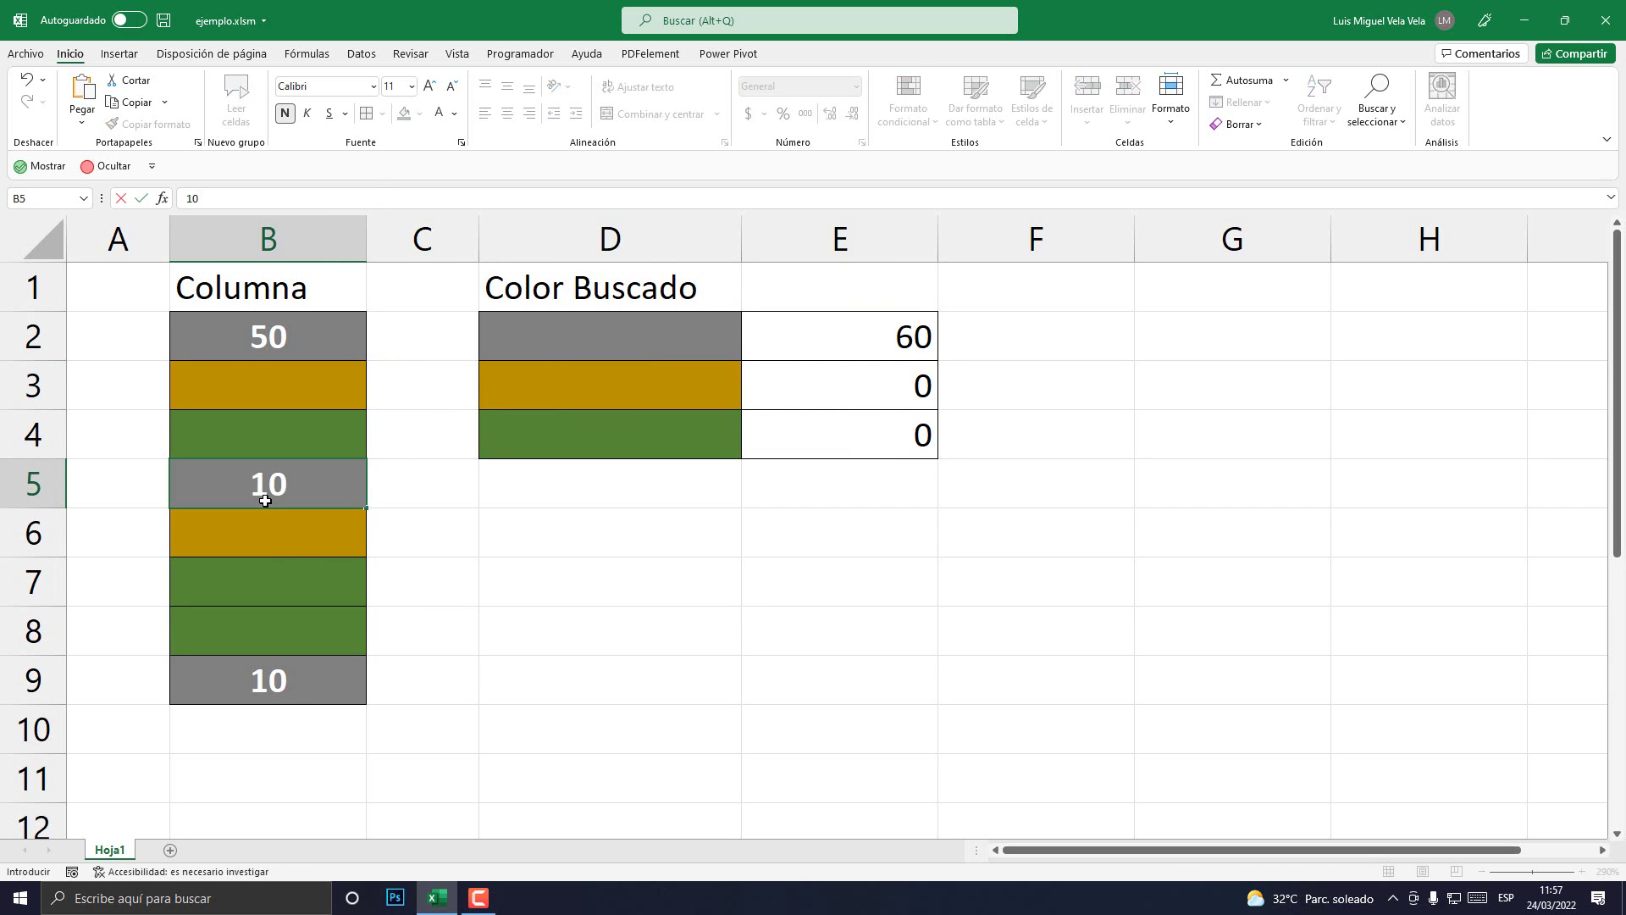
{"action": "key", "text": "Return"}
{"action": "left_click", "coordinate": [285, 387]}
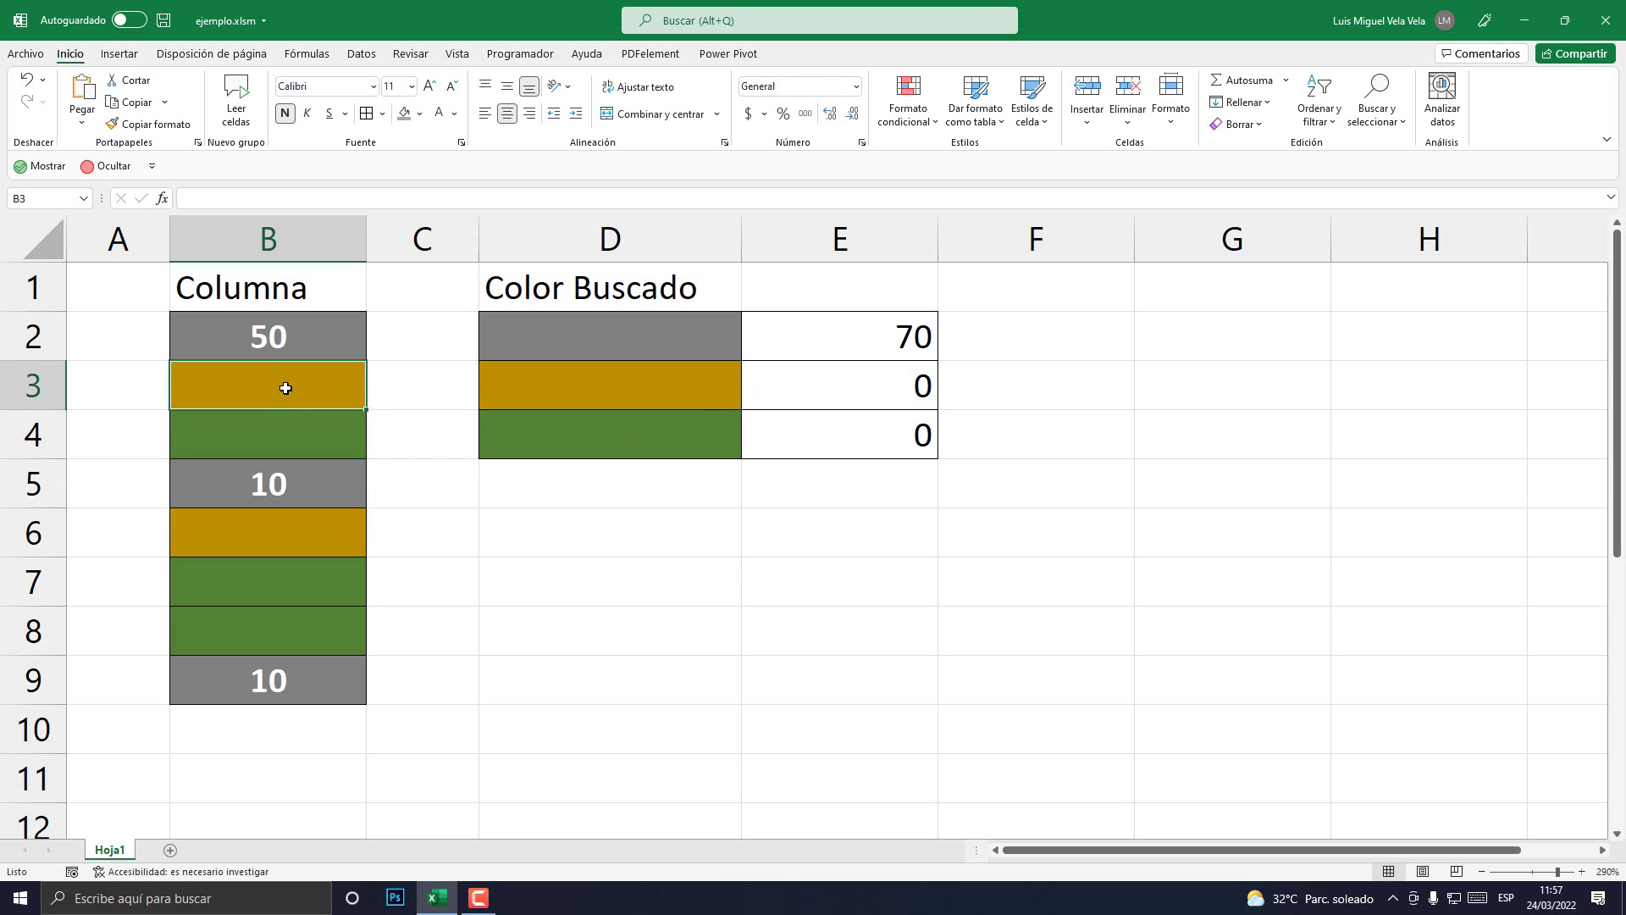
{"action": "type", "text": "5"}
{"action": "left_click", "coordinate": [838, 373]}
{"action": "left_click", "coordinate": [308, 530]}
{"action": "type", "text": "5"}
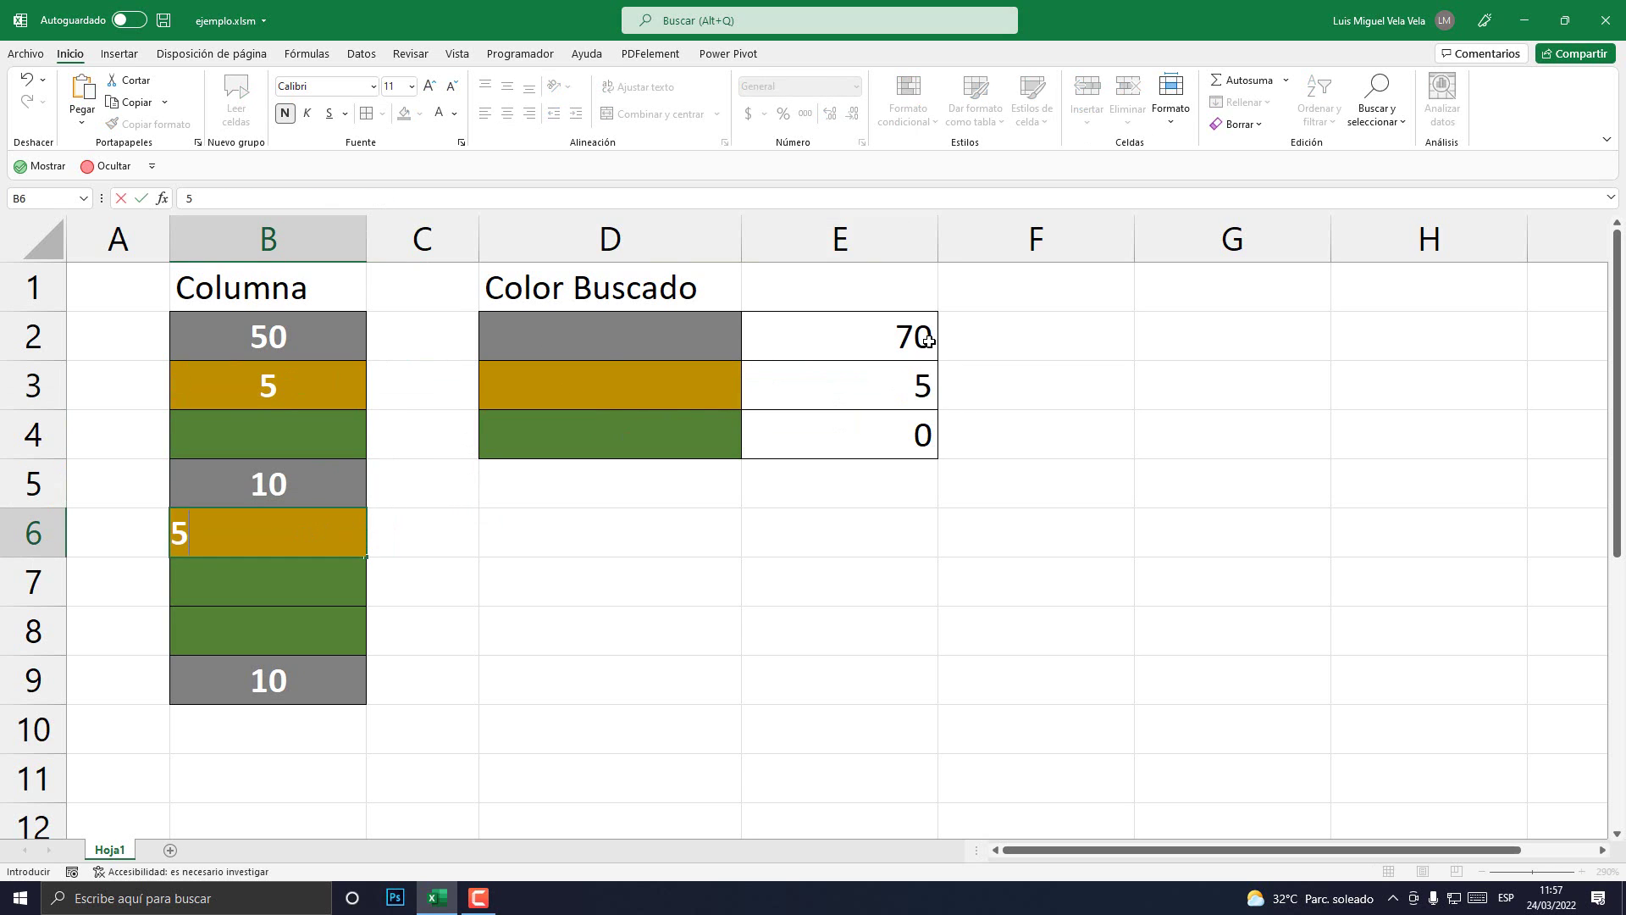
{"action": "left_click", "coordinate": [929, 341]}
Enter 1 in the green cells B4, B7 and B8
{"action": "left_click", "coordinate": [308, 450]}
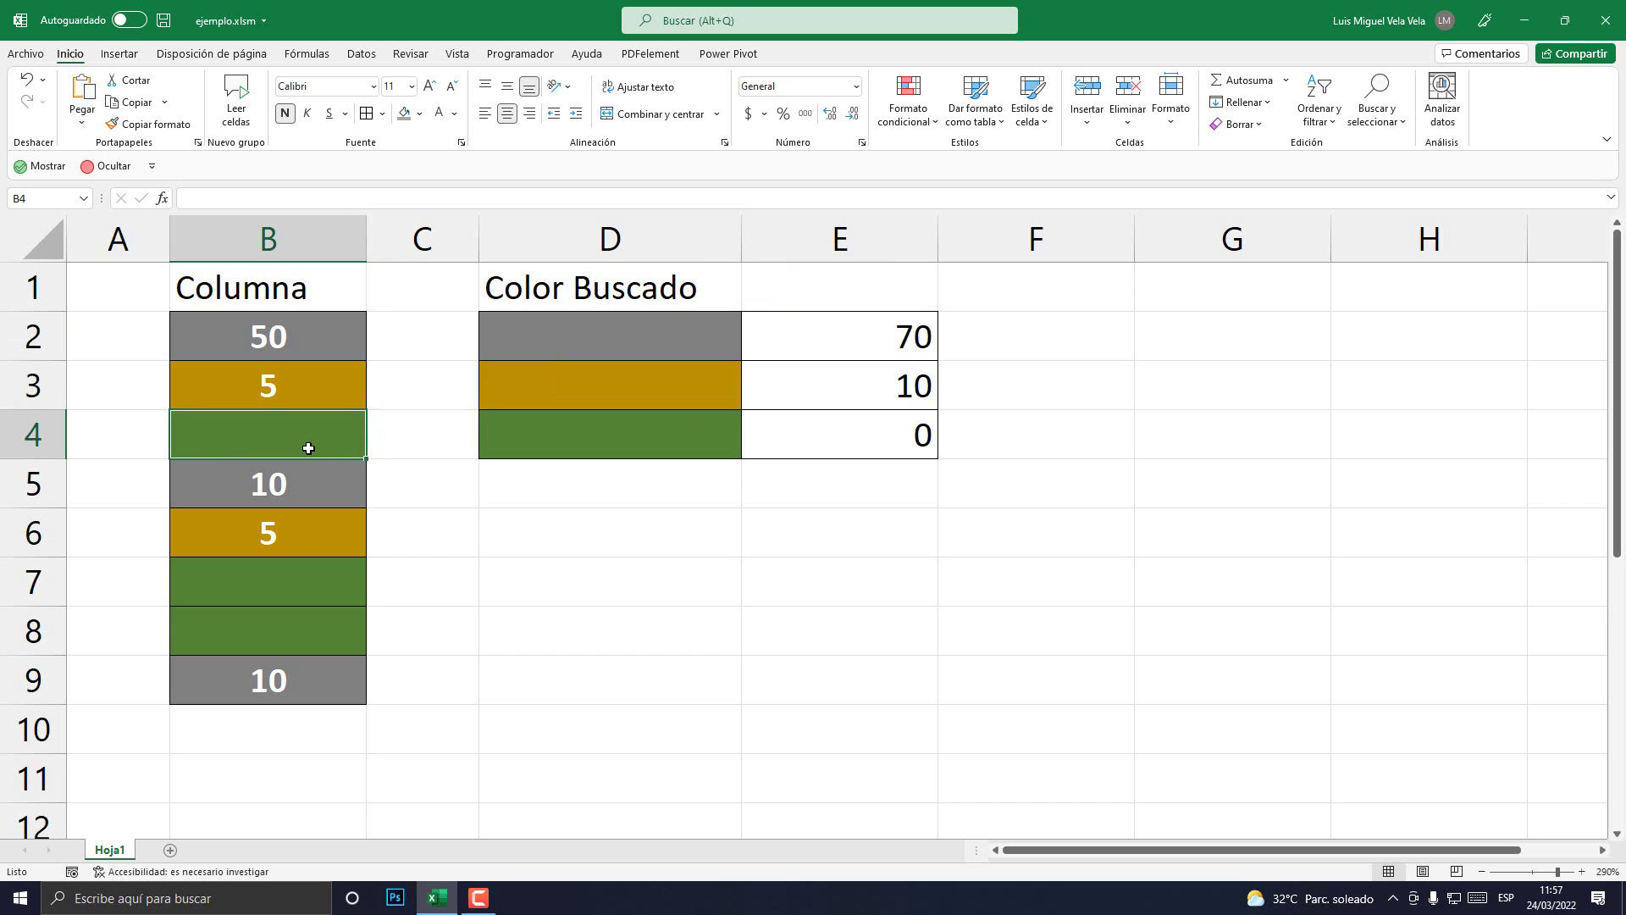
{"action": "type", "text": "1"}
{"action": "left_click", "coordinate": [292, 582]}
{"action": "type", "text": "1"}
{"action": "left_click", "coordinate": [279, 634]}
{"action": "type", "text": "1"}
{"action": "left_click", "coordinate": [610, 436]}
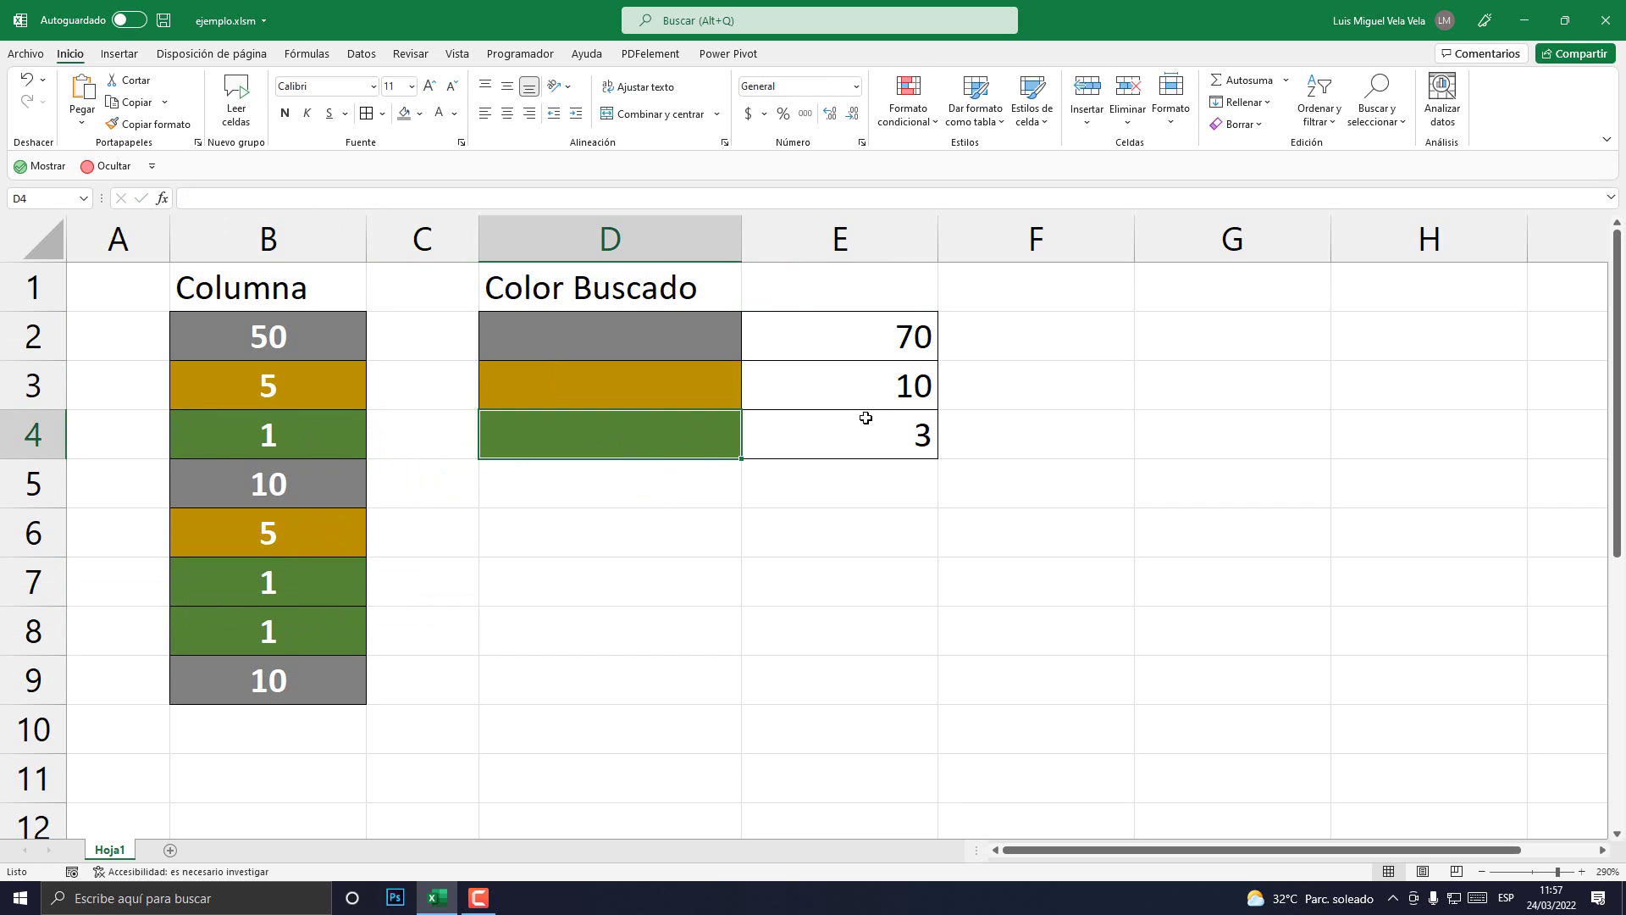
{"action": "left_click", "coordinate": [879, 424]}
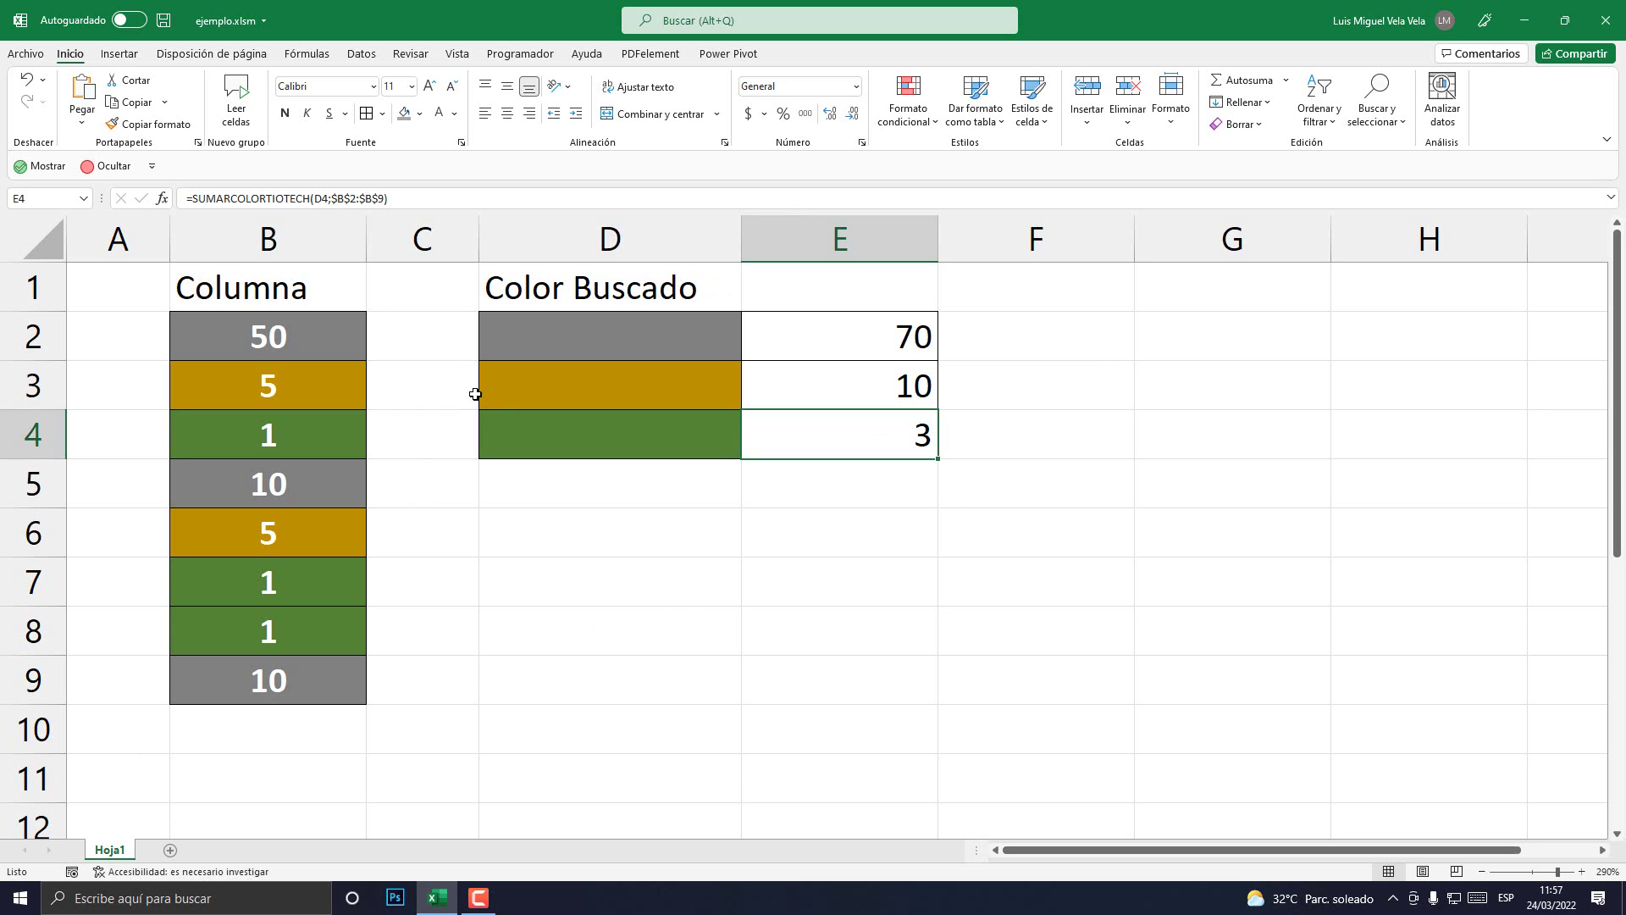
In Módulo1, replace celda with 1 in the sumar line so matching cells are counted
{"action": "right_click", "coordinate": [114, 850]}
{"action": "left_click", "coordinate": [175, 711]}
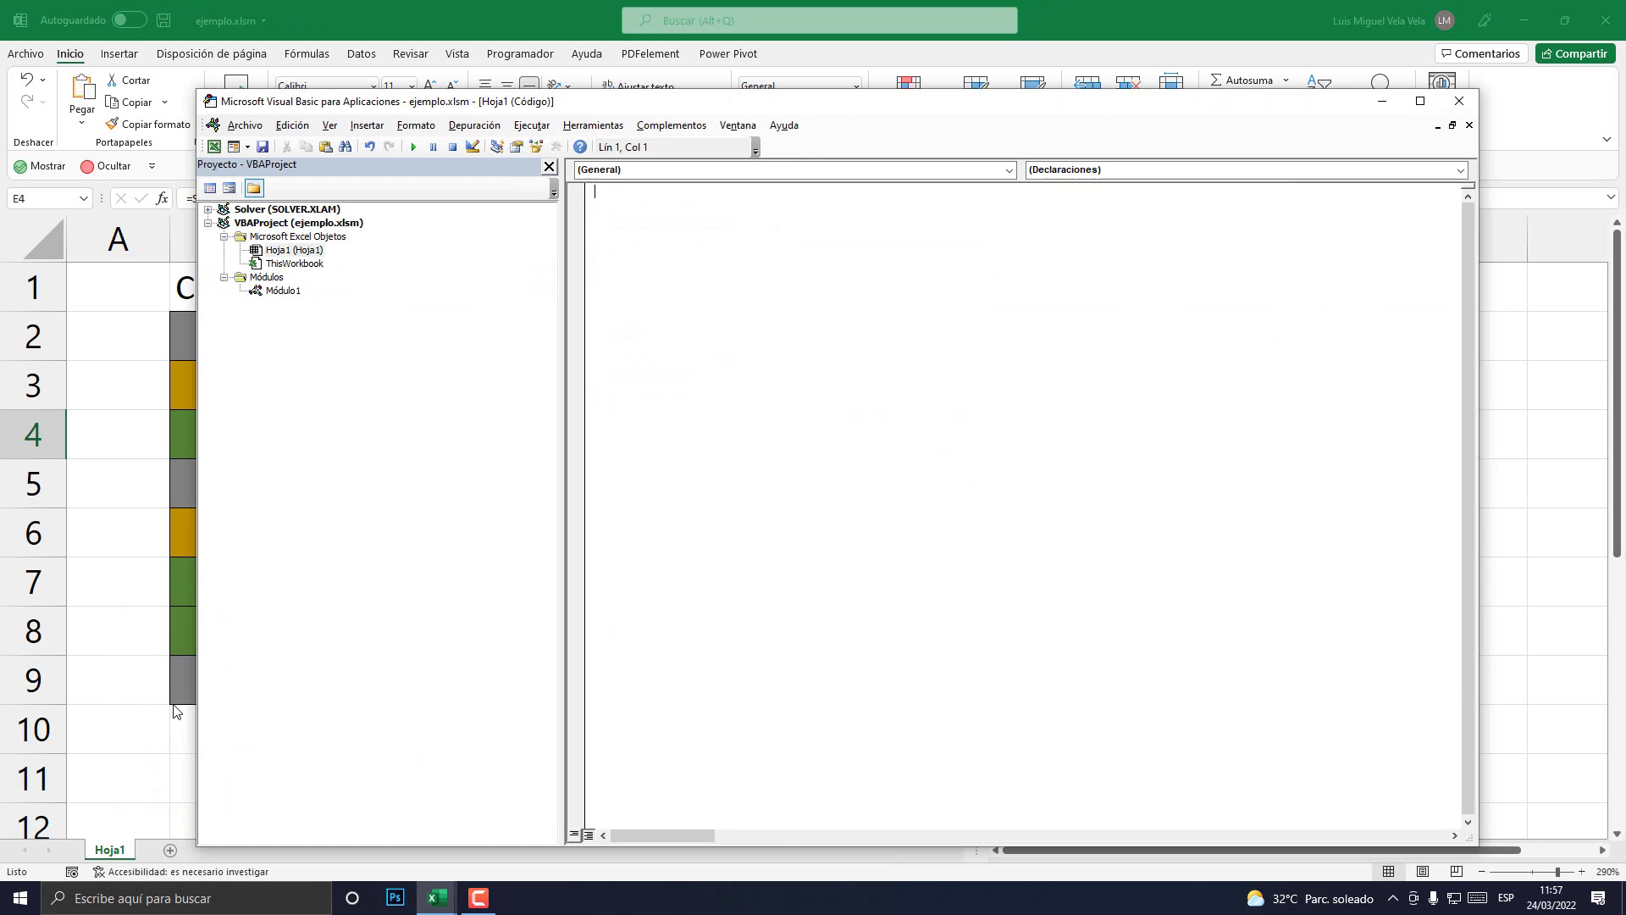
{"action": "double_click", "coordinate": [284, 291]}
{"action": "left_click", "coordinate": [736, 273]}
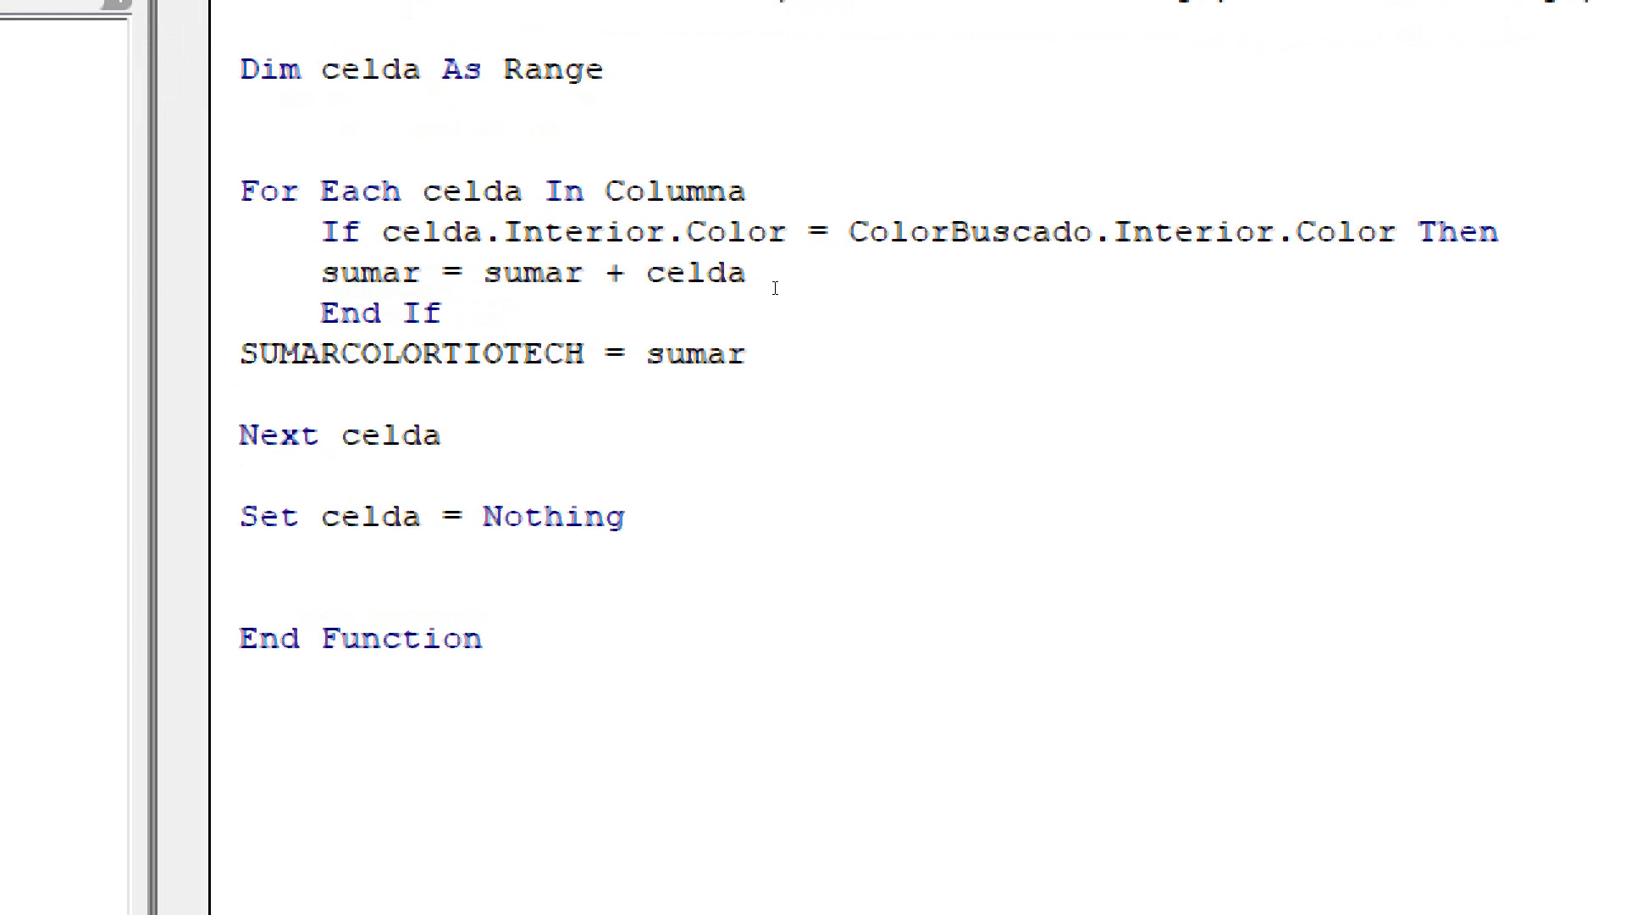
{"action": "left_click", "coordinate": [775, 288]}
{"action": "key", "text": "shift+Left"}
{"action": "key", "text": "shift+Left"}
{"action": "key", "text": "shift+Left"}
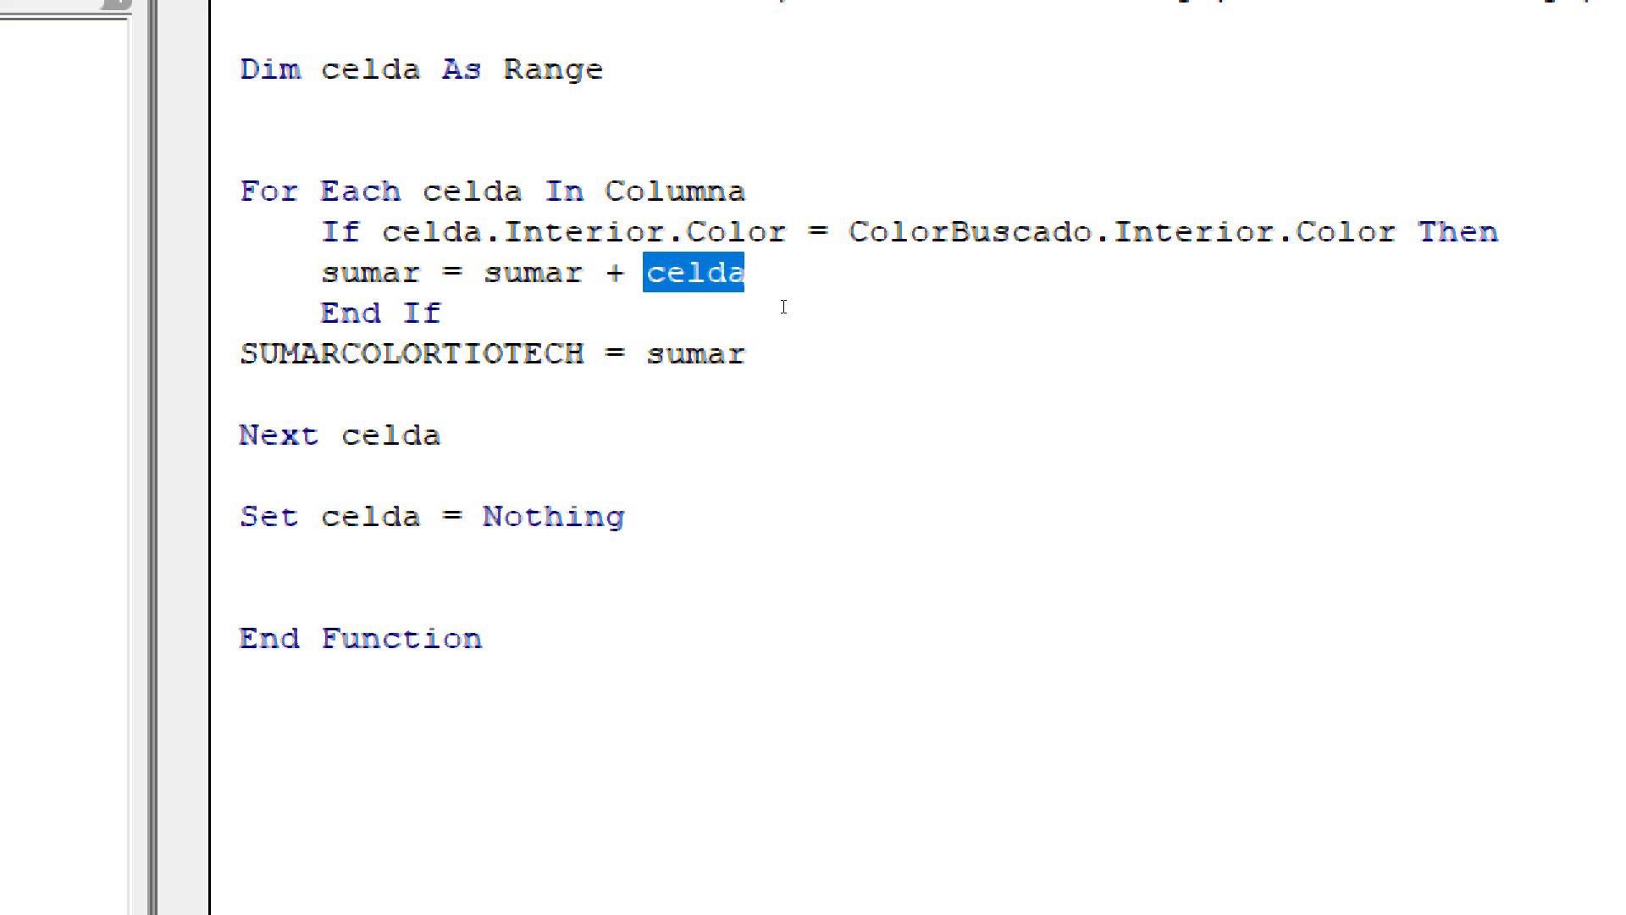
{"action": "type", "text": "1"}
{"action": "key", "text": "shift+Left"}
{"action": "key", "text": "shift+Left"}
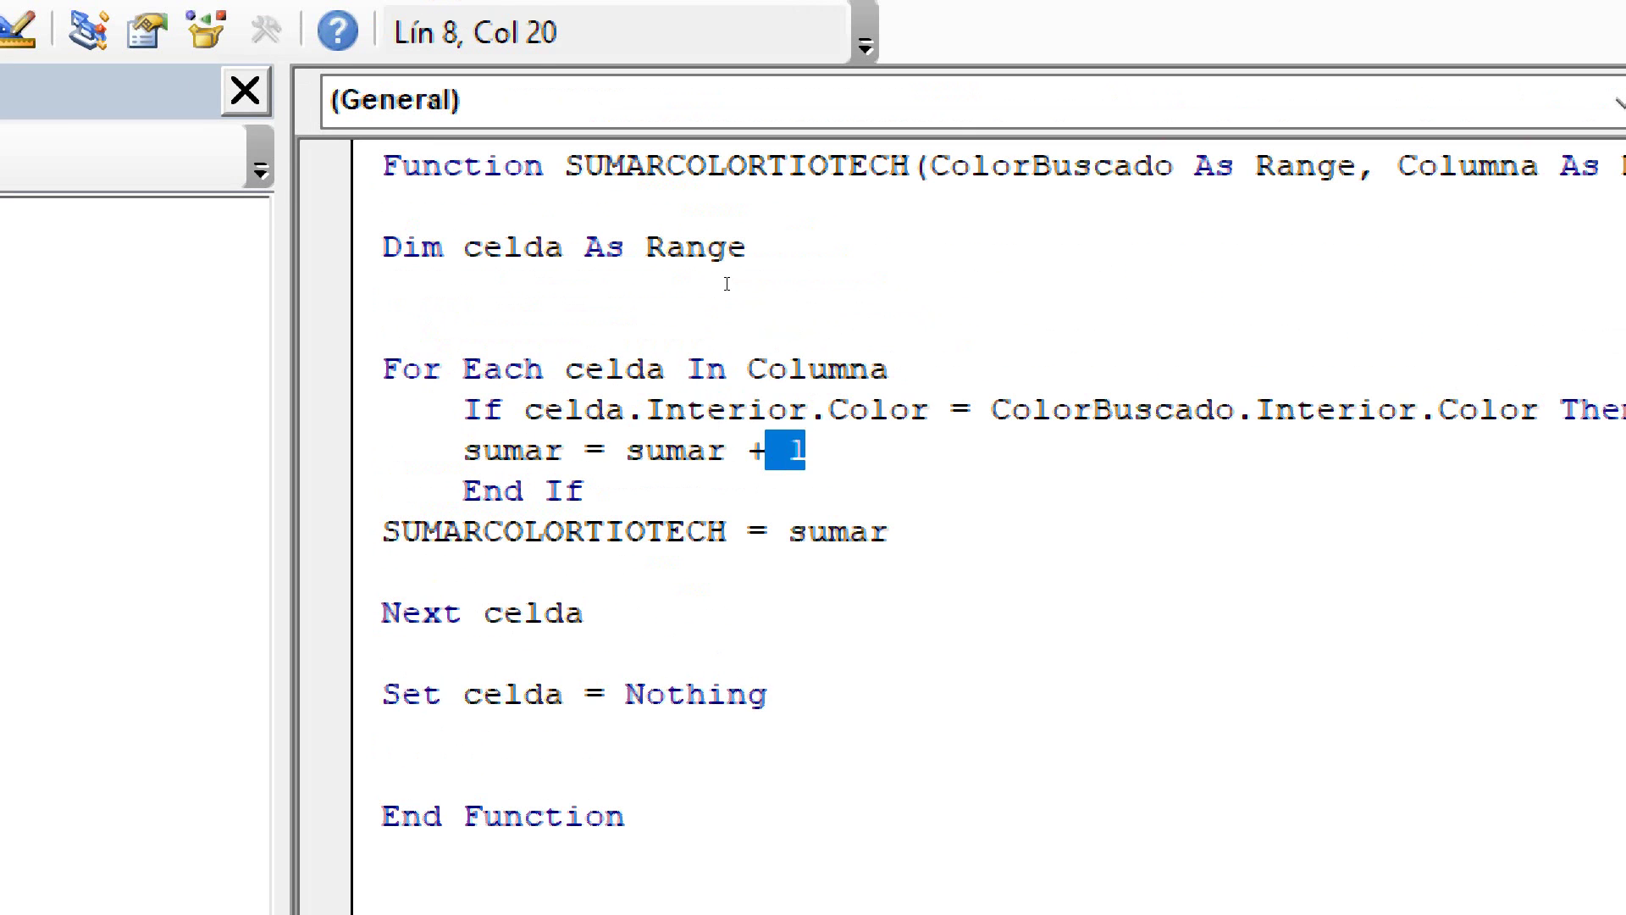
{"action": "key", "text": "End"}
{"action": "key", "text": "shift+Left"}
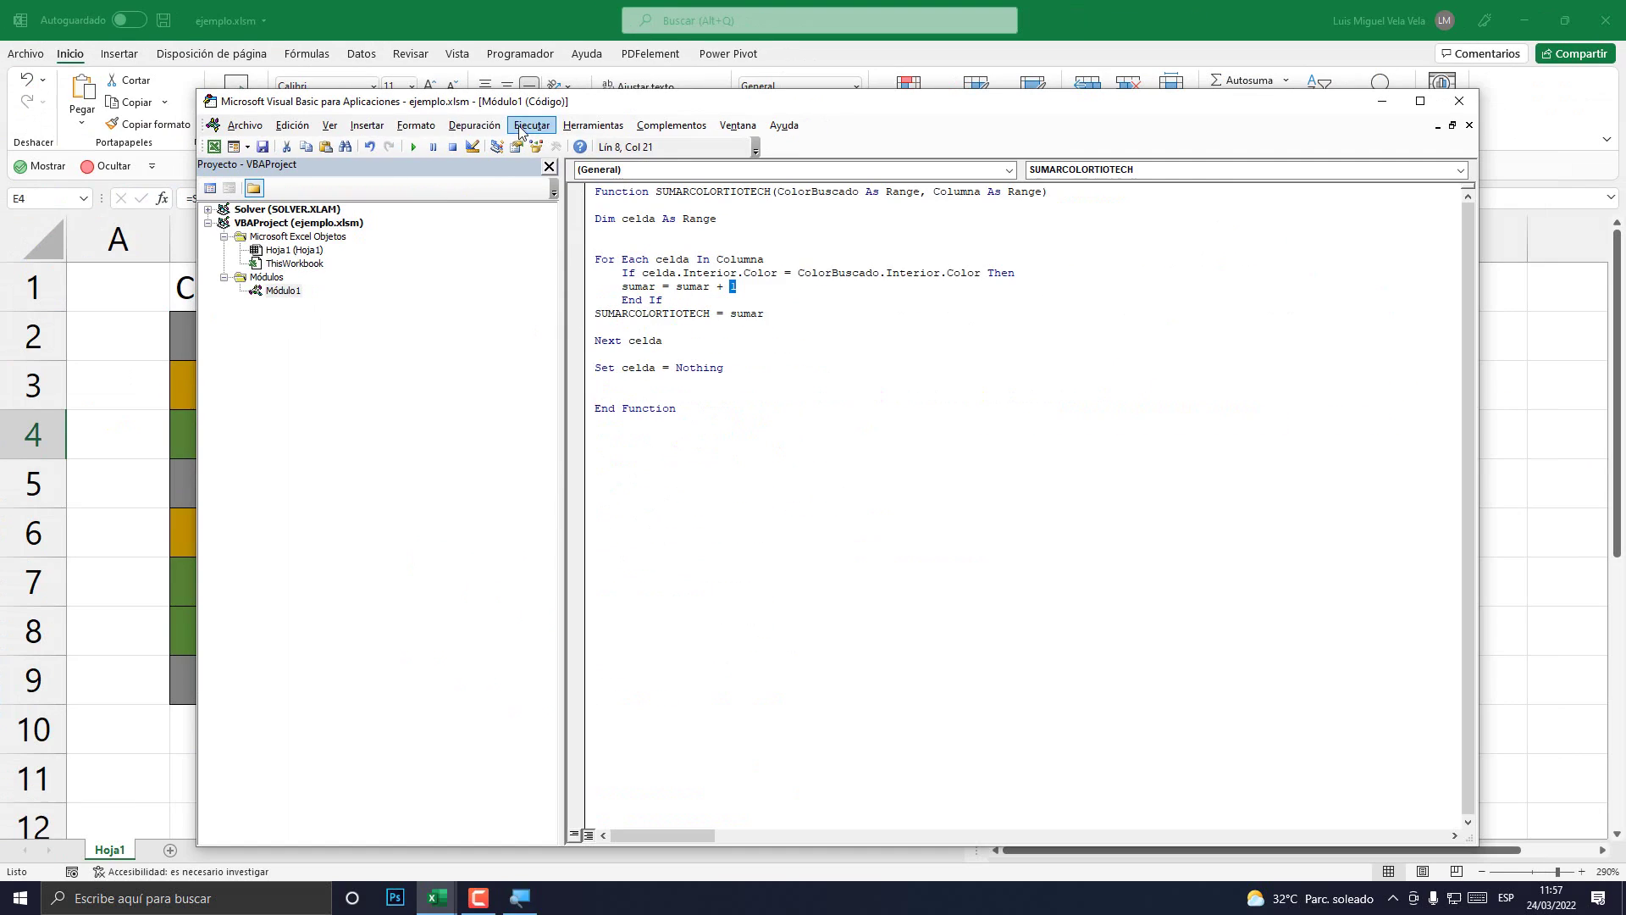
Save the workbook and close the VBA editor
{"action": "left_click", "coordinate": [262, 146]}
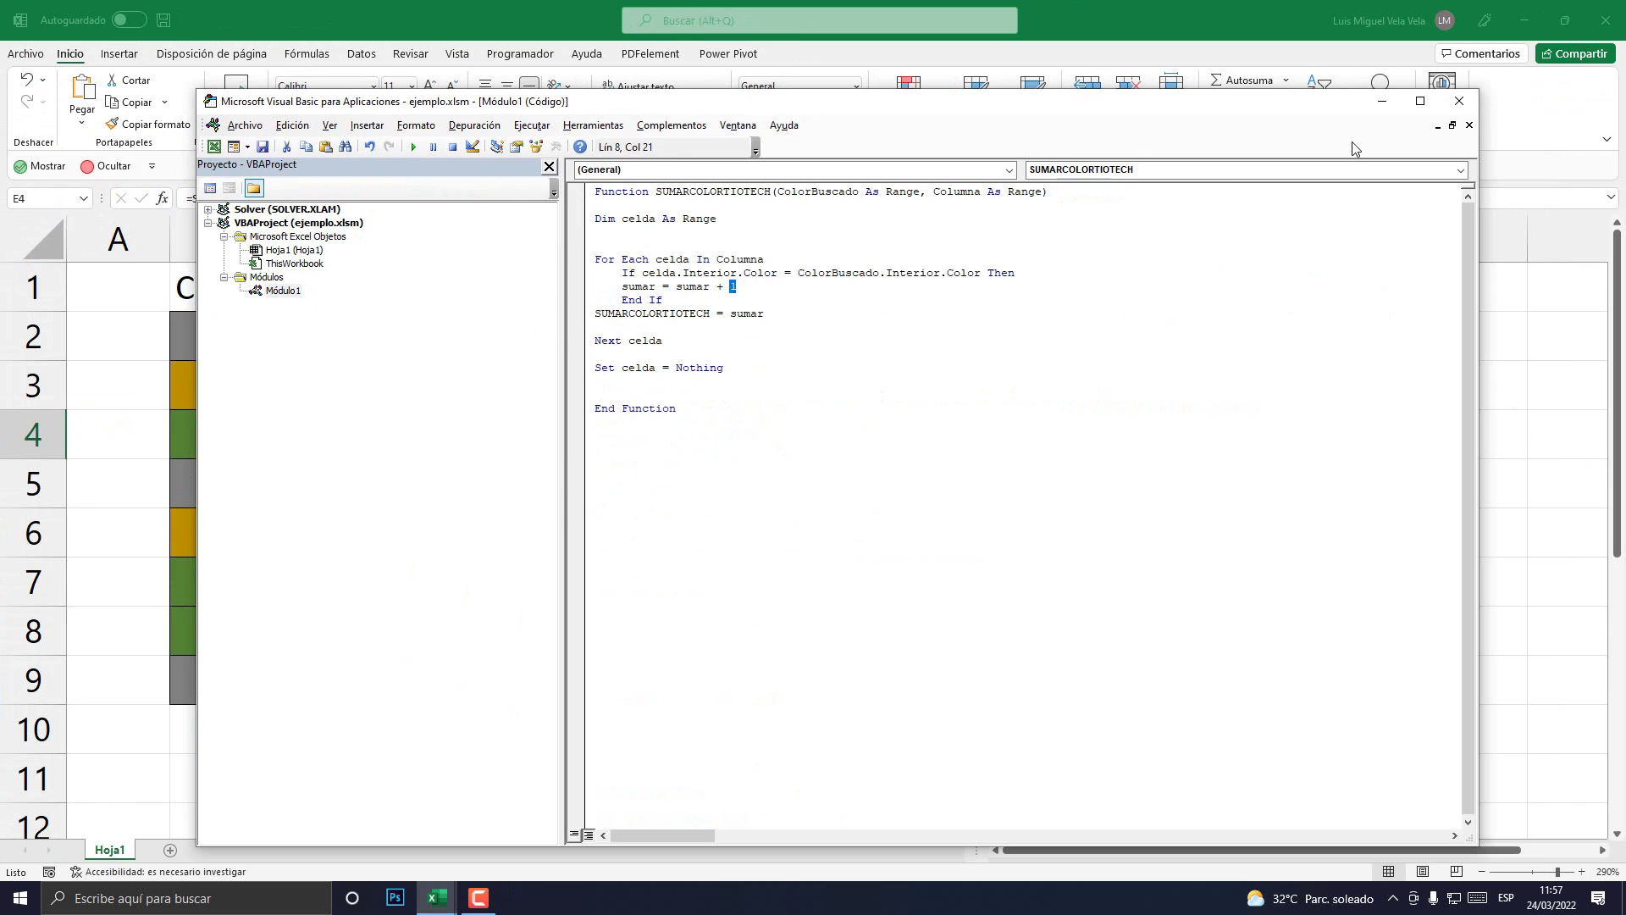
{"action": "left_click", "coordinate": [1459, 100]}
{"action": "left_click", "coordinate": [718, 508]}
Re-enter the formulas in E2, E3 and E4 so they recalculate
{"action": "double_click", "coordinate": [831, 345]}
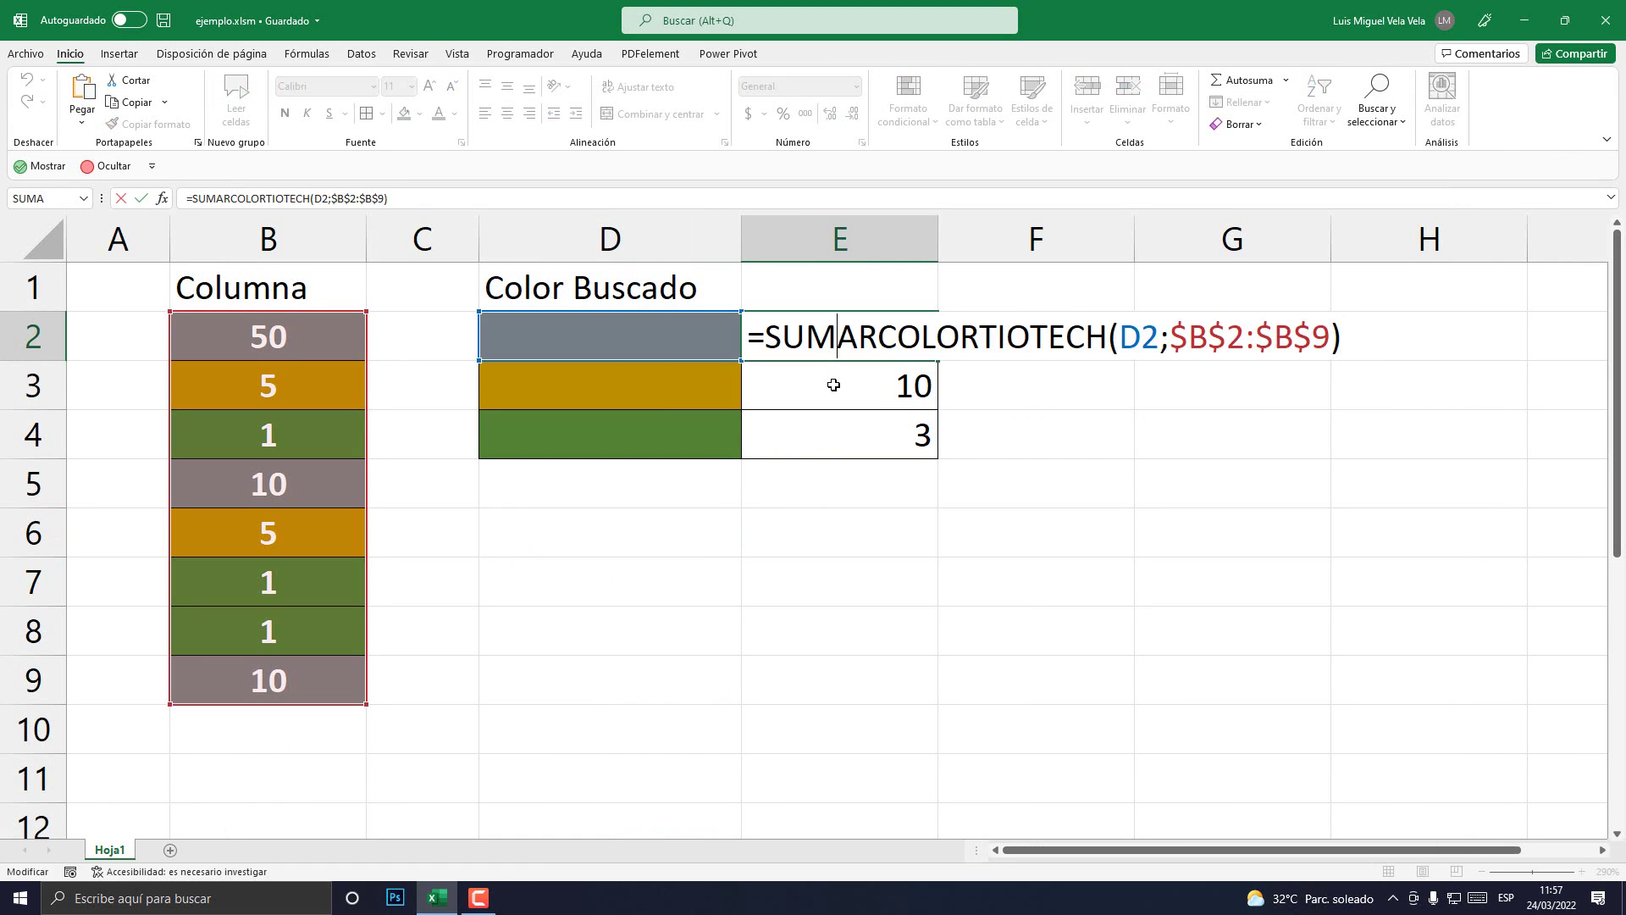
{"action": "key", "text": "Return"}
{"action": "double_click", "coordinate": [833, 385]}
{"action": "key", "text": "Return"}
{"action": "double_click", "coordinate": [837, 437]}
{"action": "key", "text": "Return"}
{"action": "key", "text": "Return"}
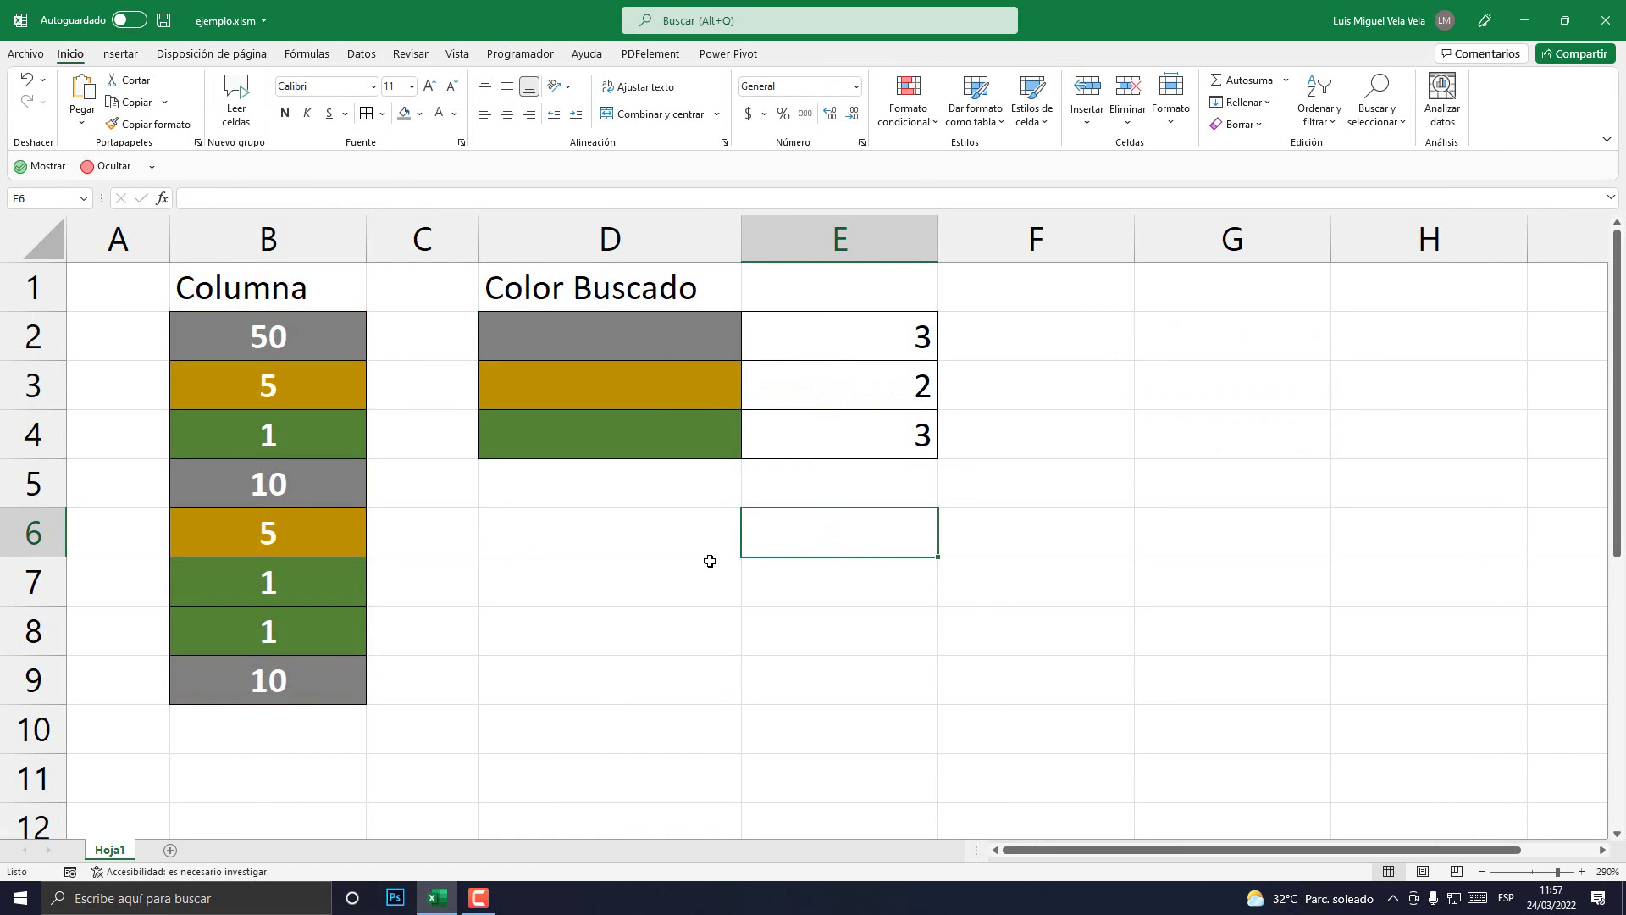
{"action": "left_click_drag", "start_coordinate": [872, 330], "coordinate": [872, 450]}
{"action": "left_click", "coordinate": [835, 635]}
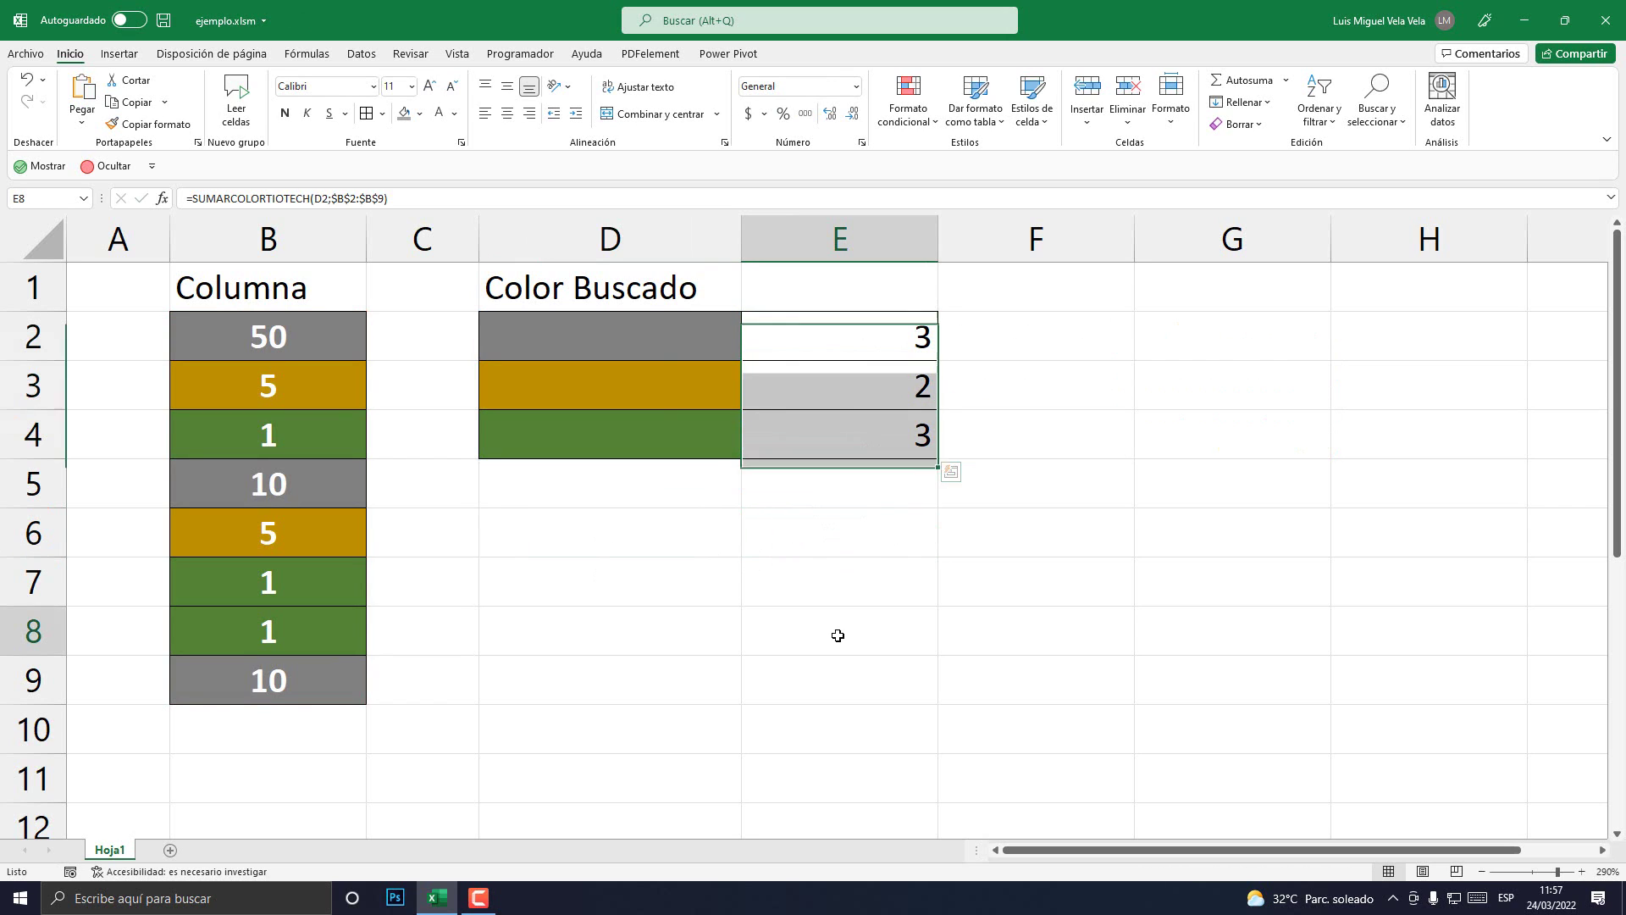
Copy B2's grey formatting onto cell B7 with the format painter
{"action": "left_click", "coordinate": [251, 344]}
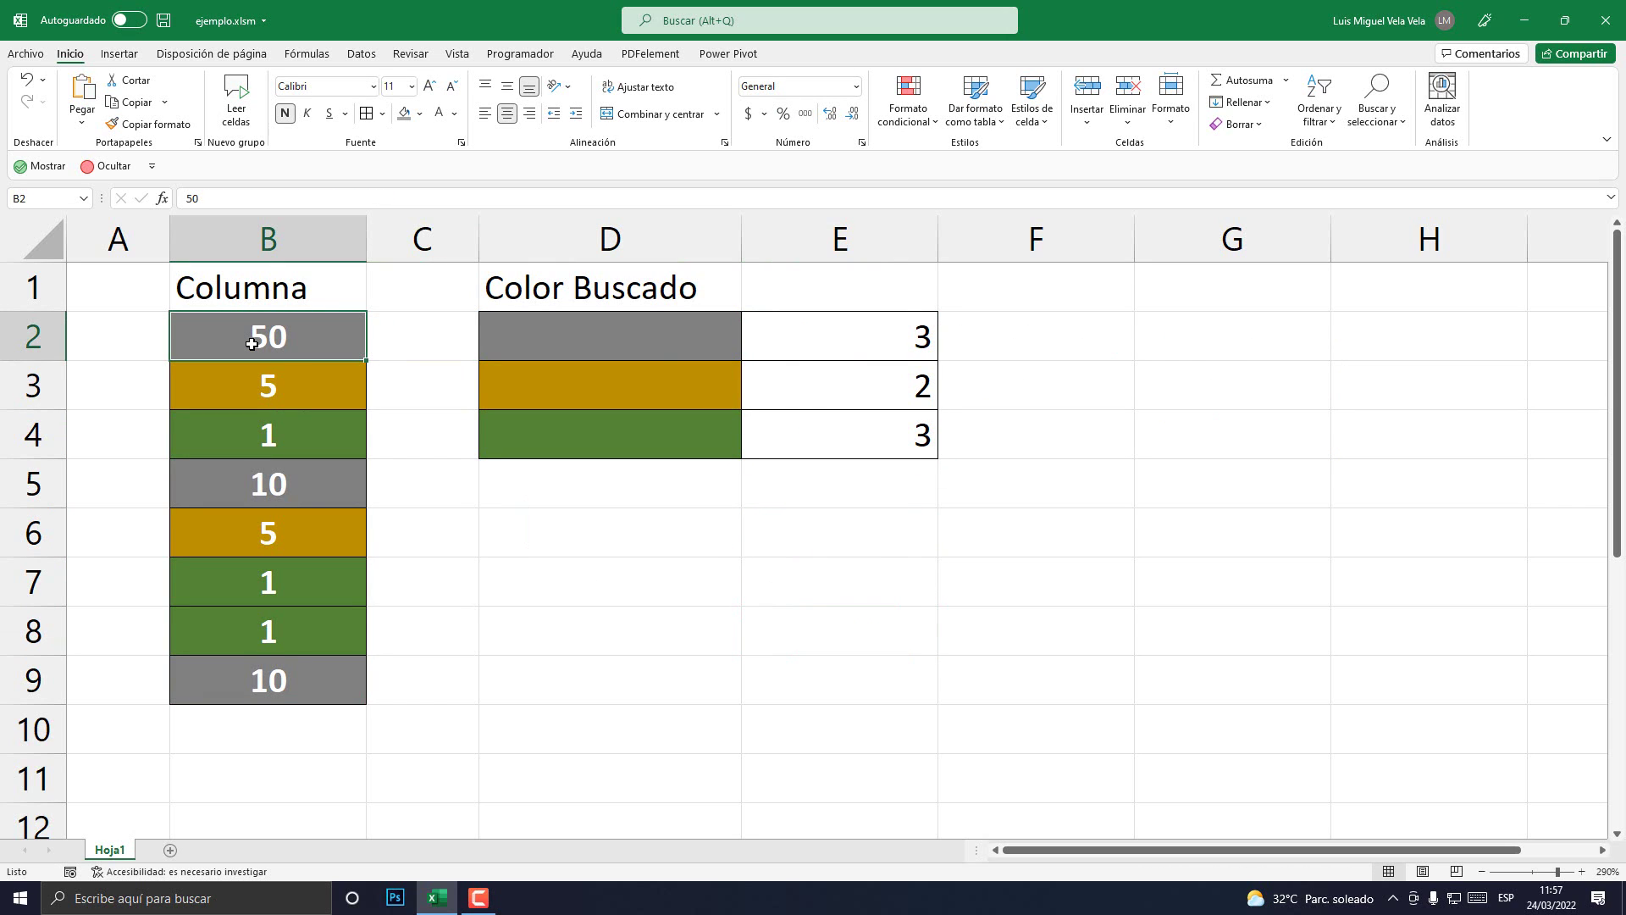
{"action": "left_click", "coordinate": [310, 593]}
{"action": "left_click", "coordinate": [322, 682]}
{"action": "left_click", "coordinate": [262, 335]}
{"action": "left_click", "coordinate": [148, 123]}
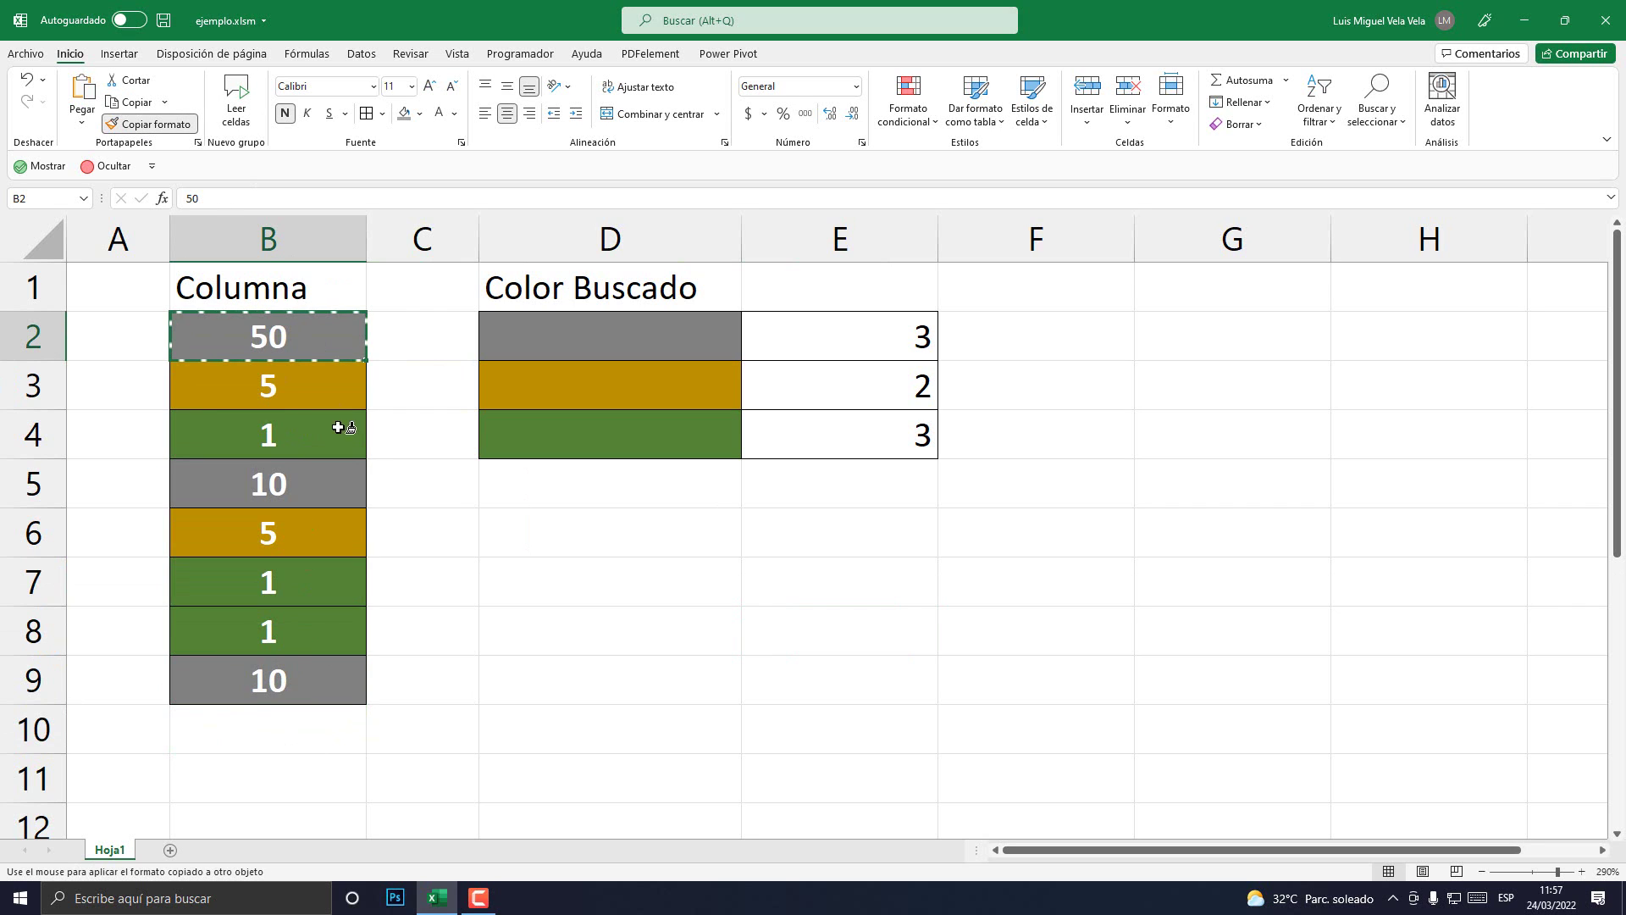
{"action": "left_click", "coordinate": [288, 581]}
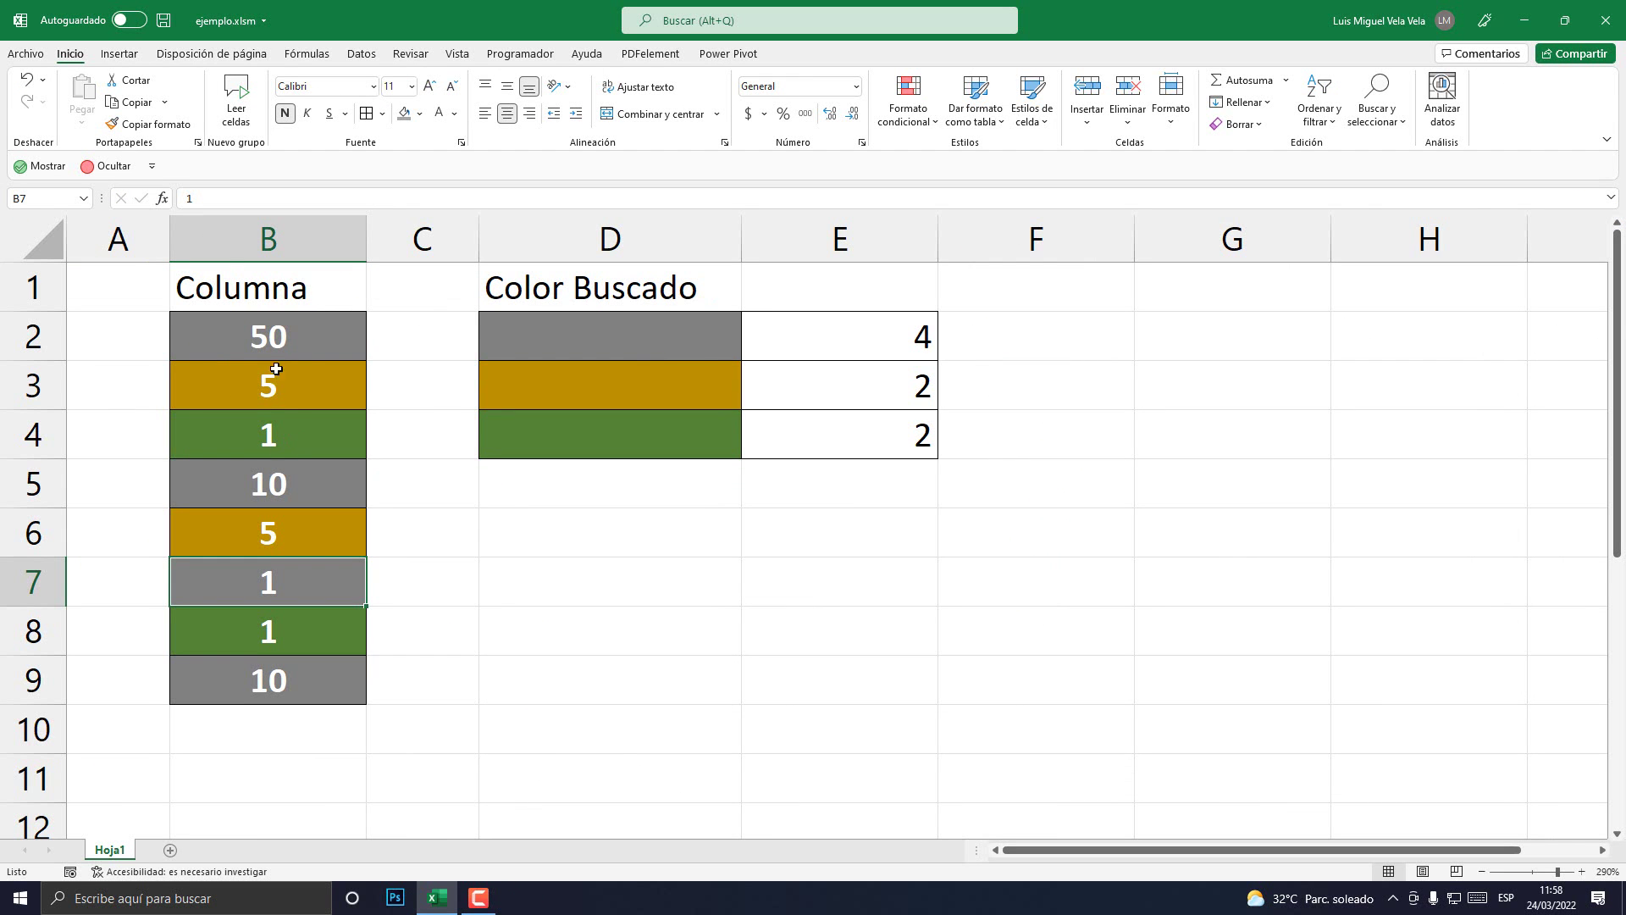
Paint B3's orange fill onto B4 and check the totals in E3 and E4
{"action": "left_click", "coordinate": [275, 338]}
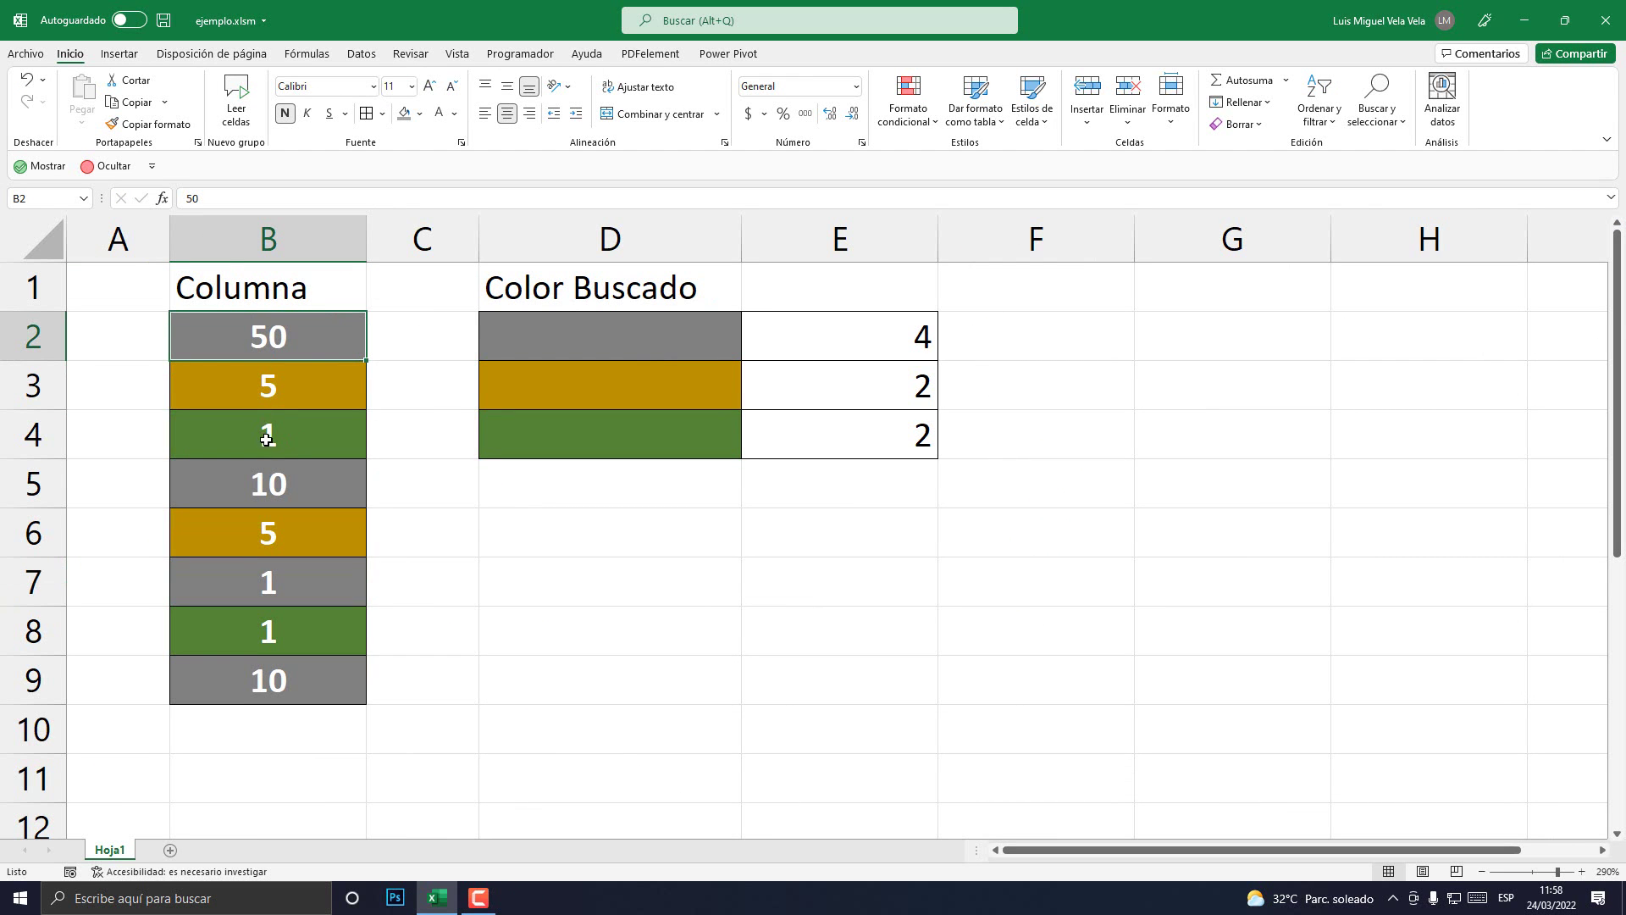
{"action": "left_click", "coordinate": [329, 393]}
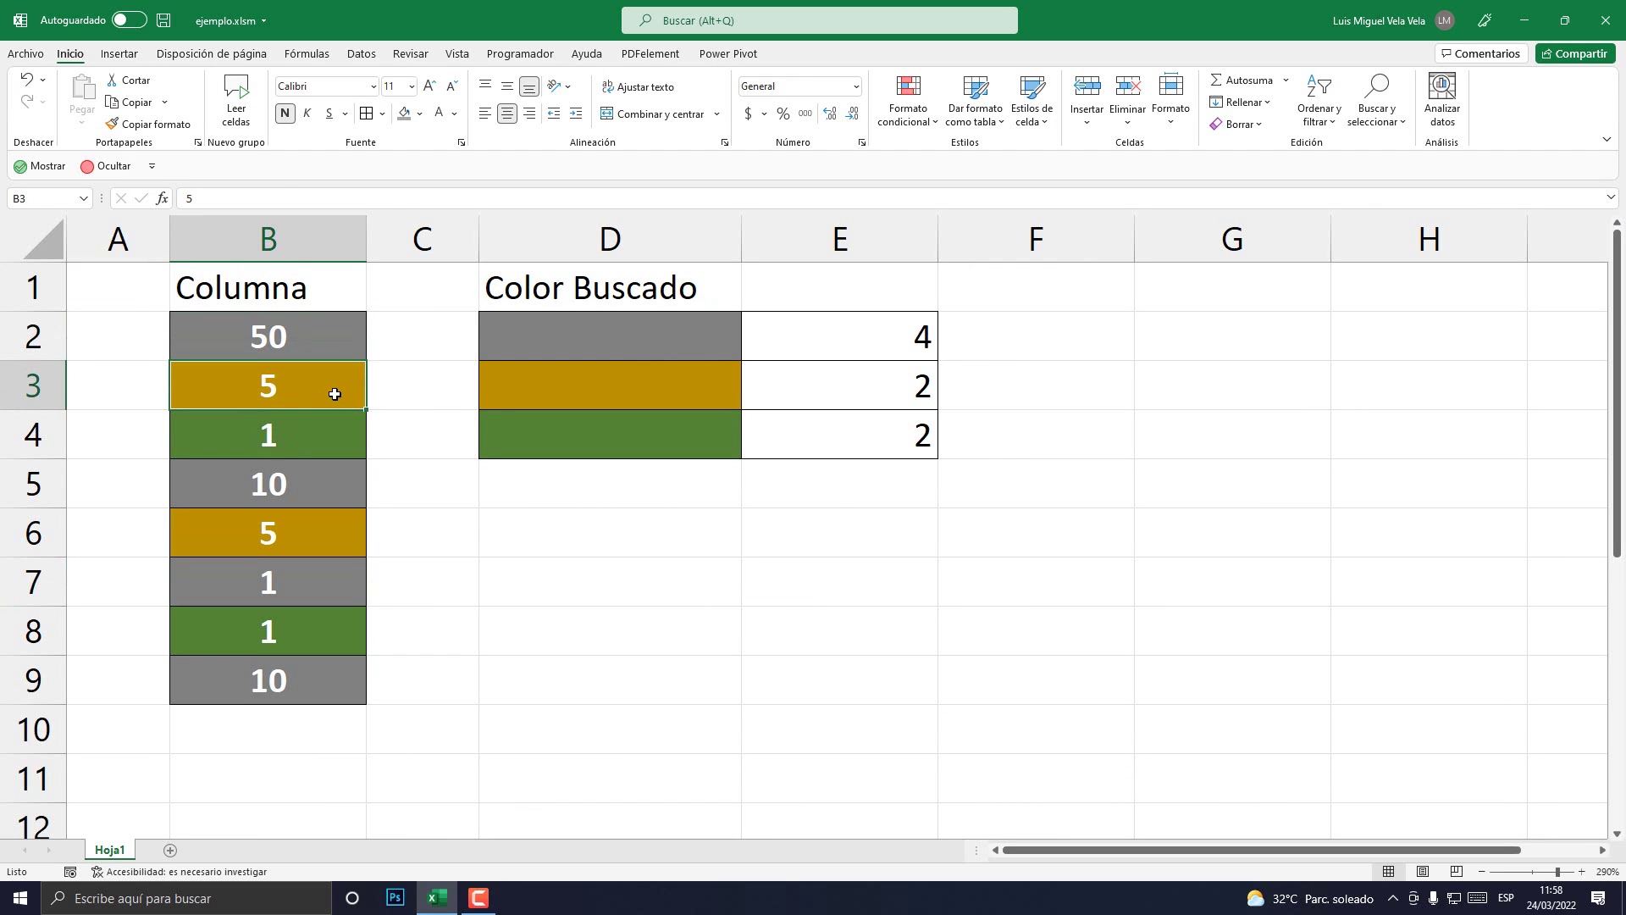
{"action": "left_click", "coordinate": [138, 128]}
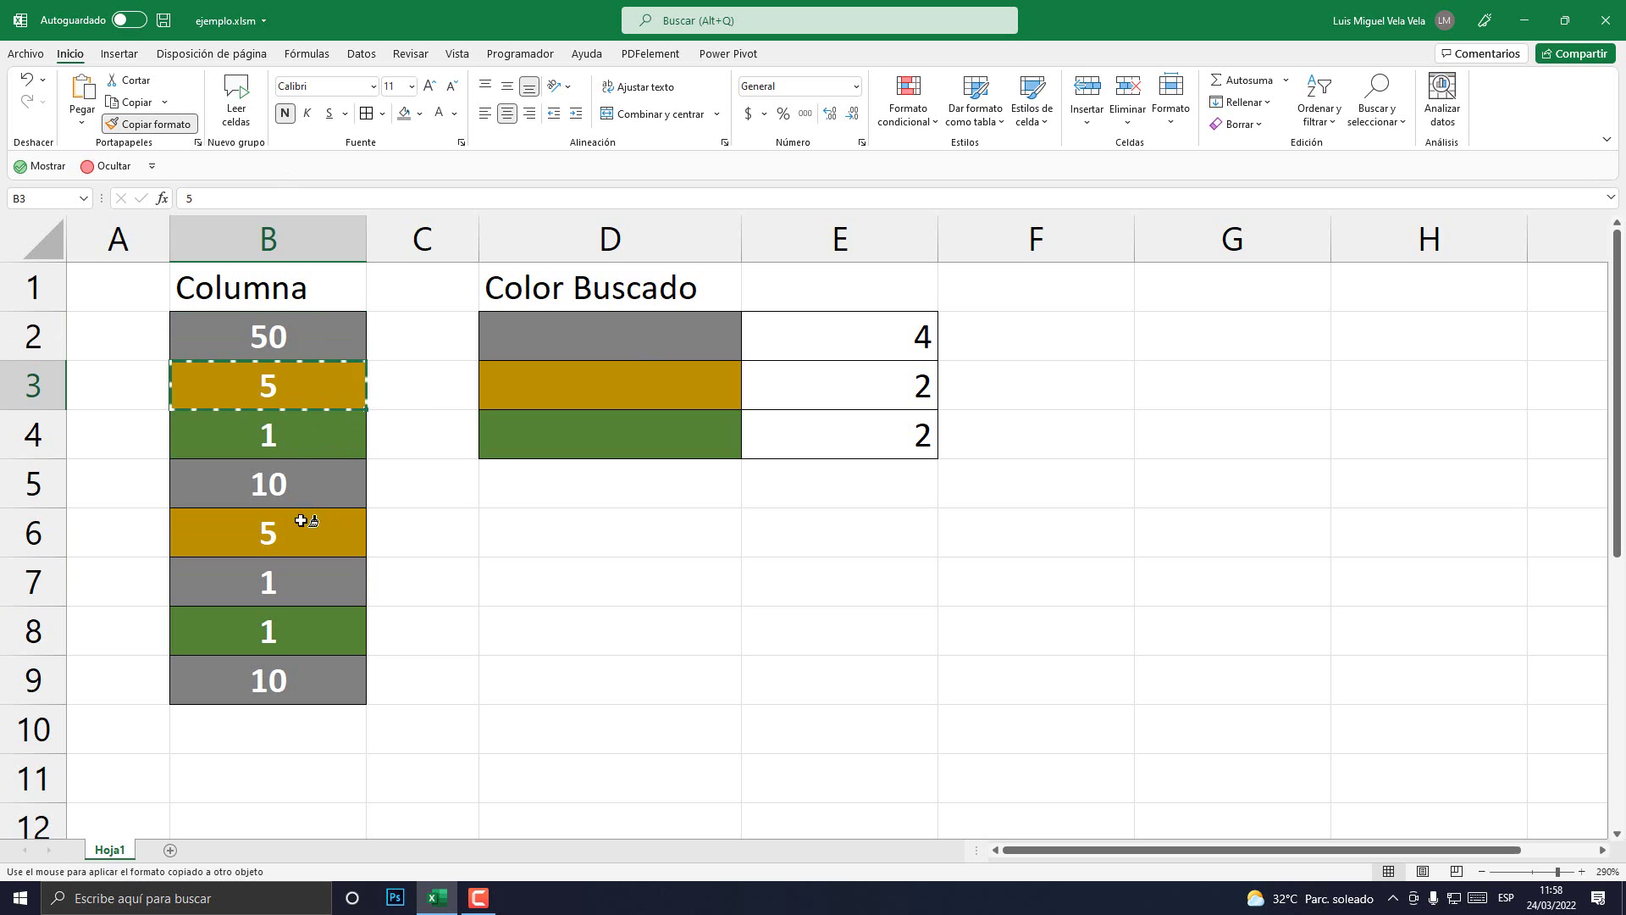
{"action": "left_click", "coordinate": [281, 442]}
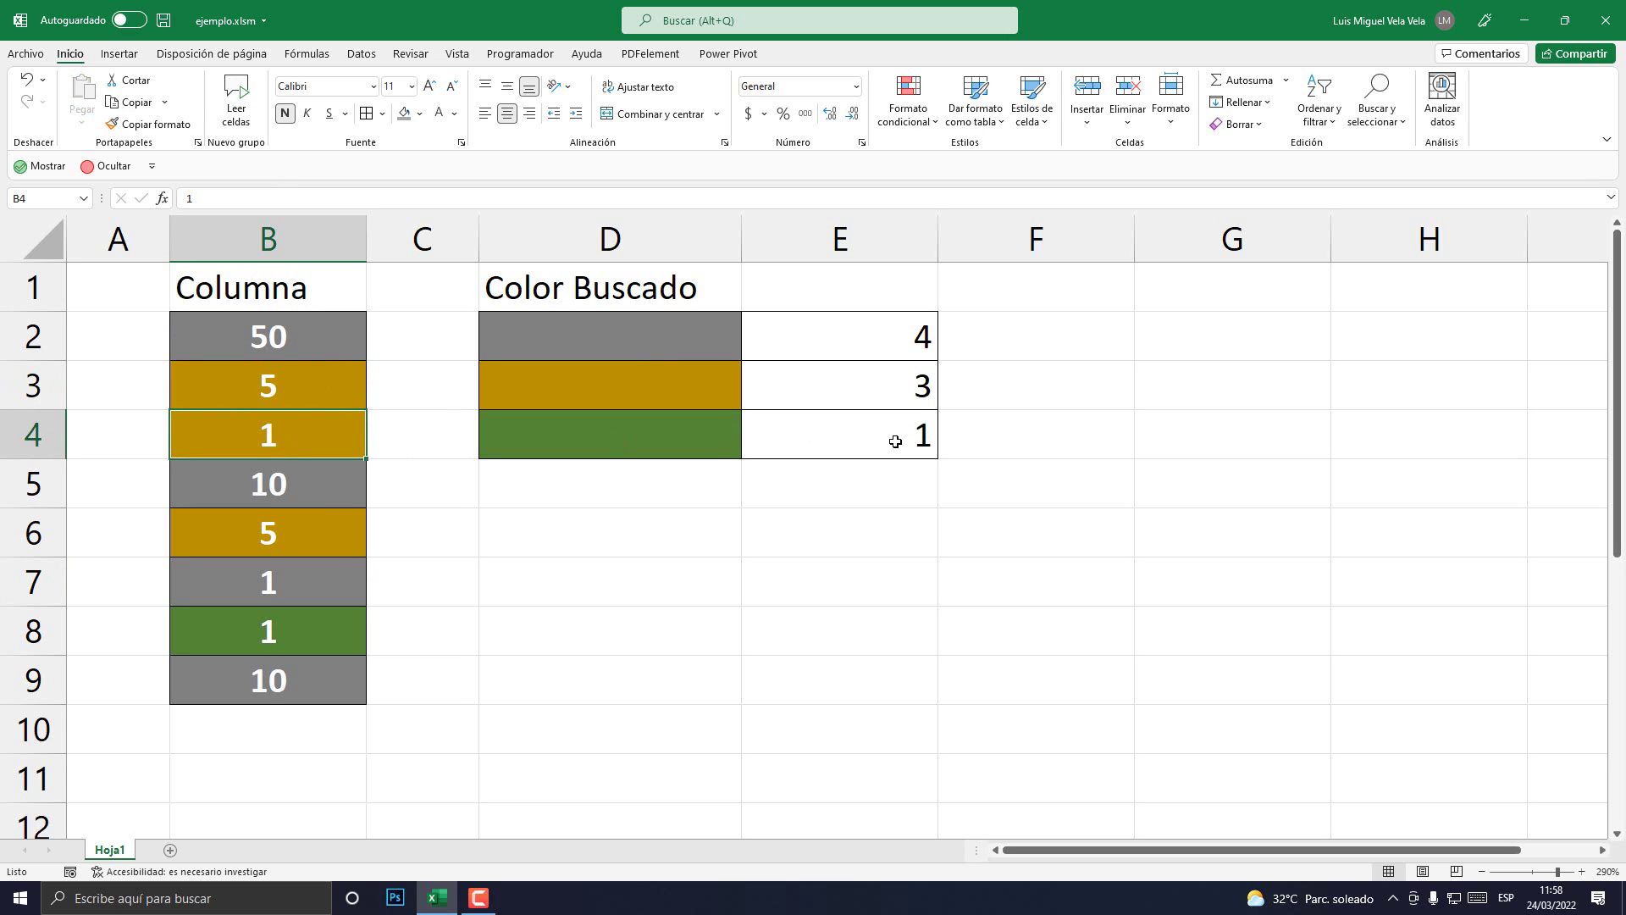
{"action": "left_click", "coordinate": [848, 400]}
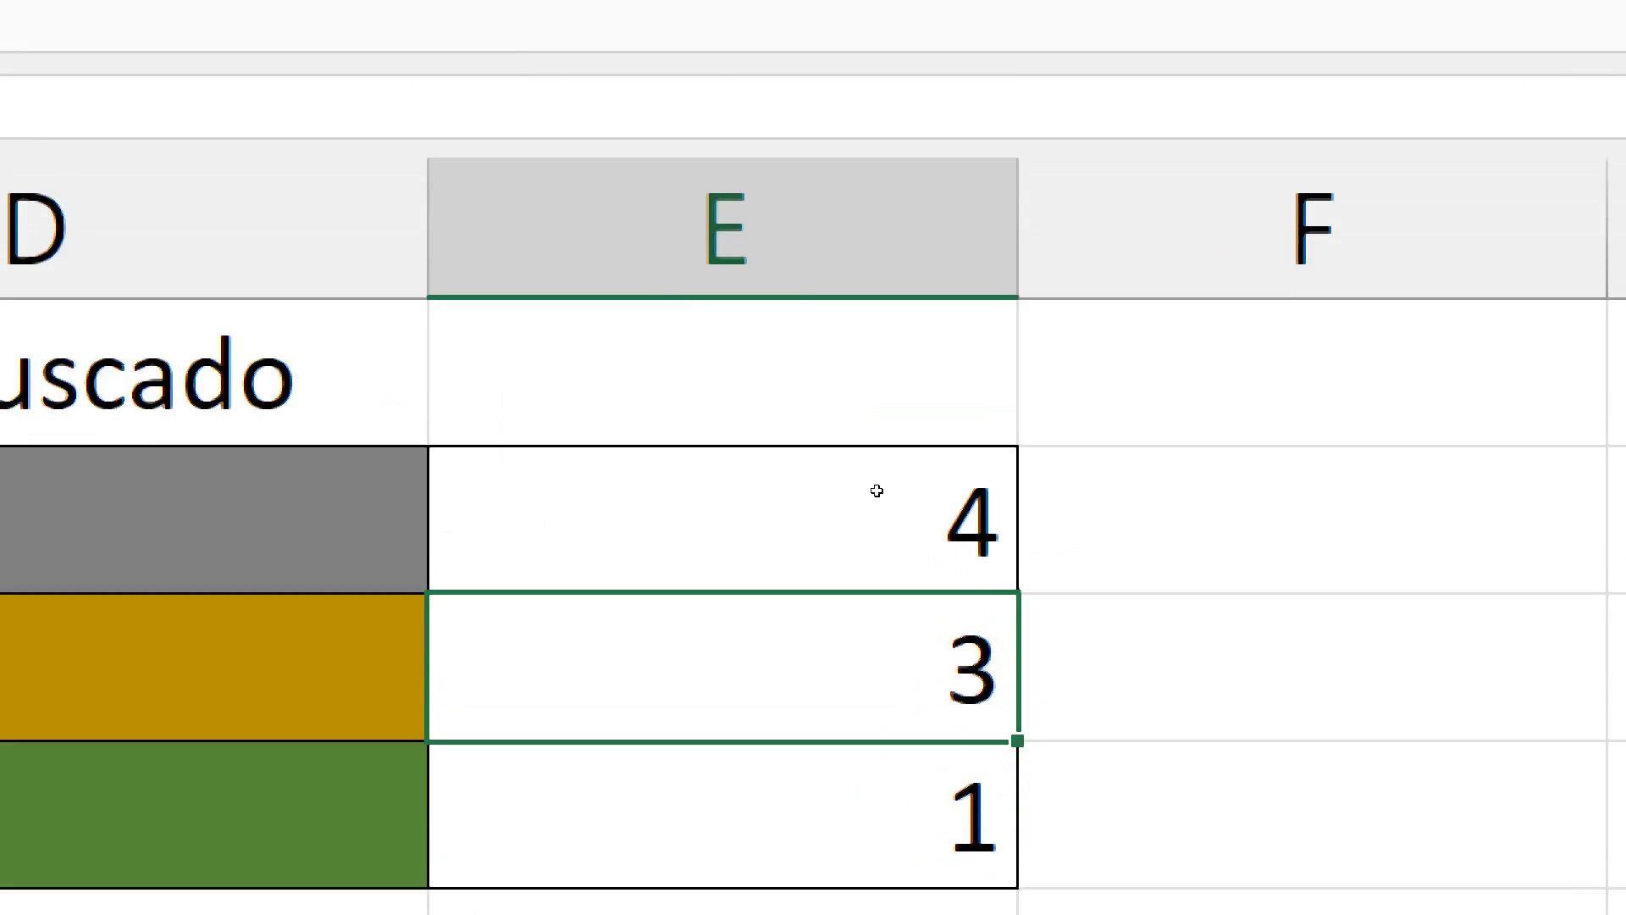
{"action": "left_click", "coordinate": [268, 631]}
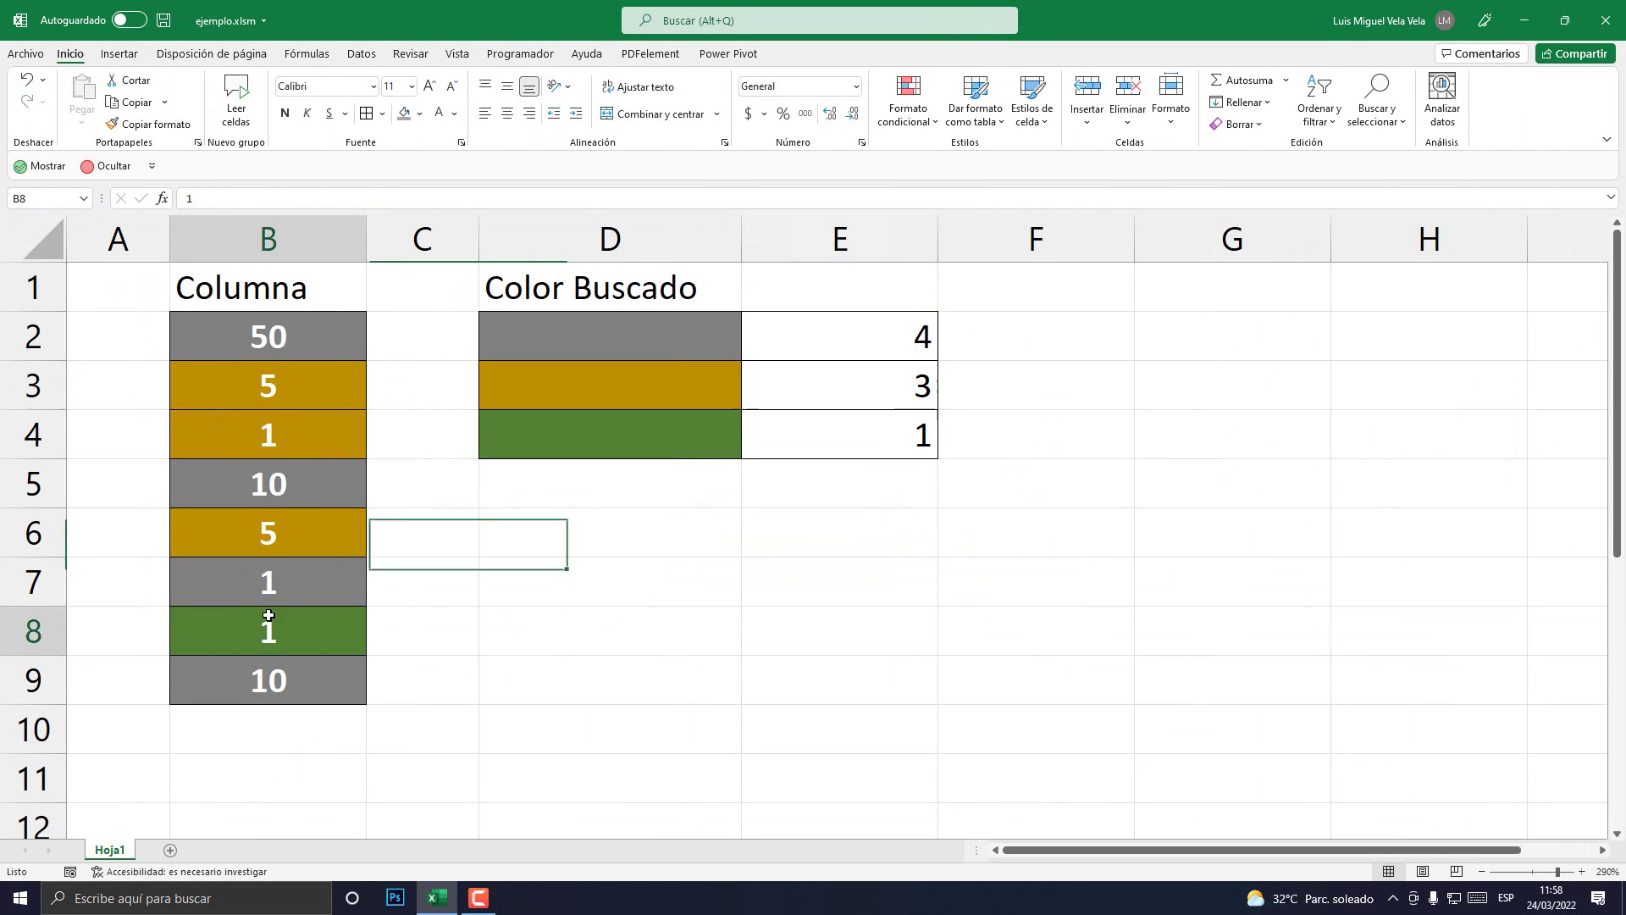
{"action": "left_click", "coordinate": [861, 416]}
{"action": "right_click", "coordinate": [125, 853]}
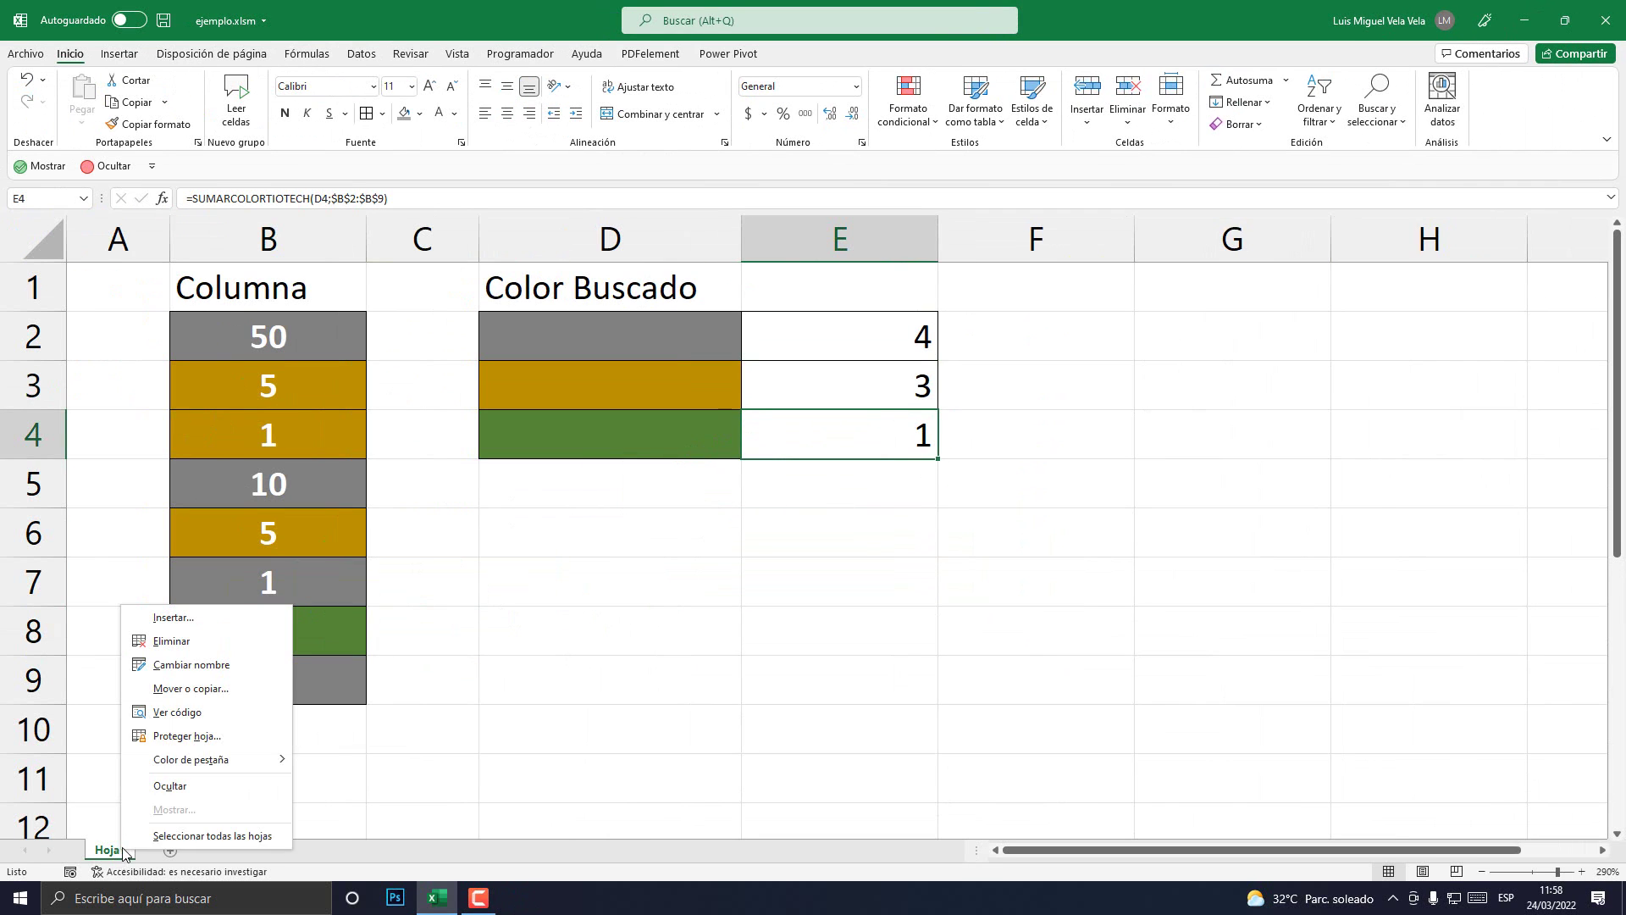
In the SUMARCOLORTIOTECH module, change 'sumar = sumar + 1' to 'sumar = sumar + celda' and save
{"action": "left_click", "coordinate": [170, 711]}
{"action": "double_click", "coordinate": [271, 292]}
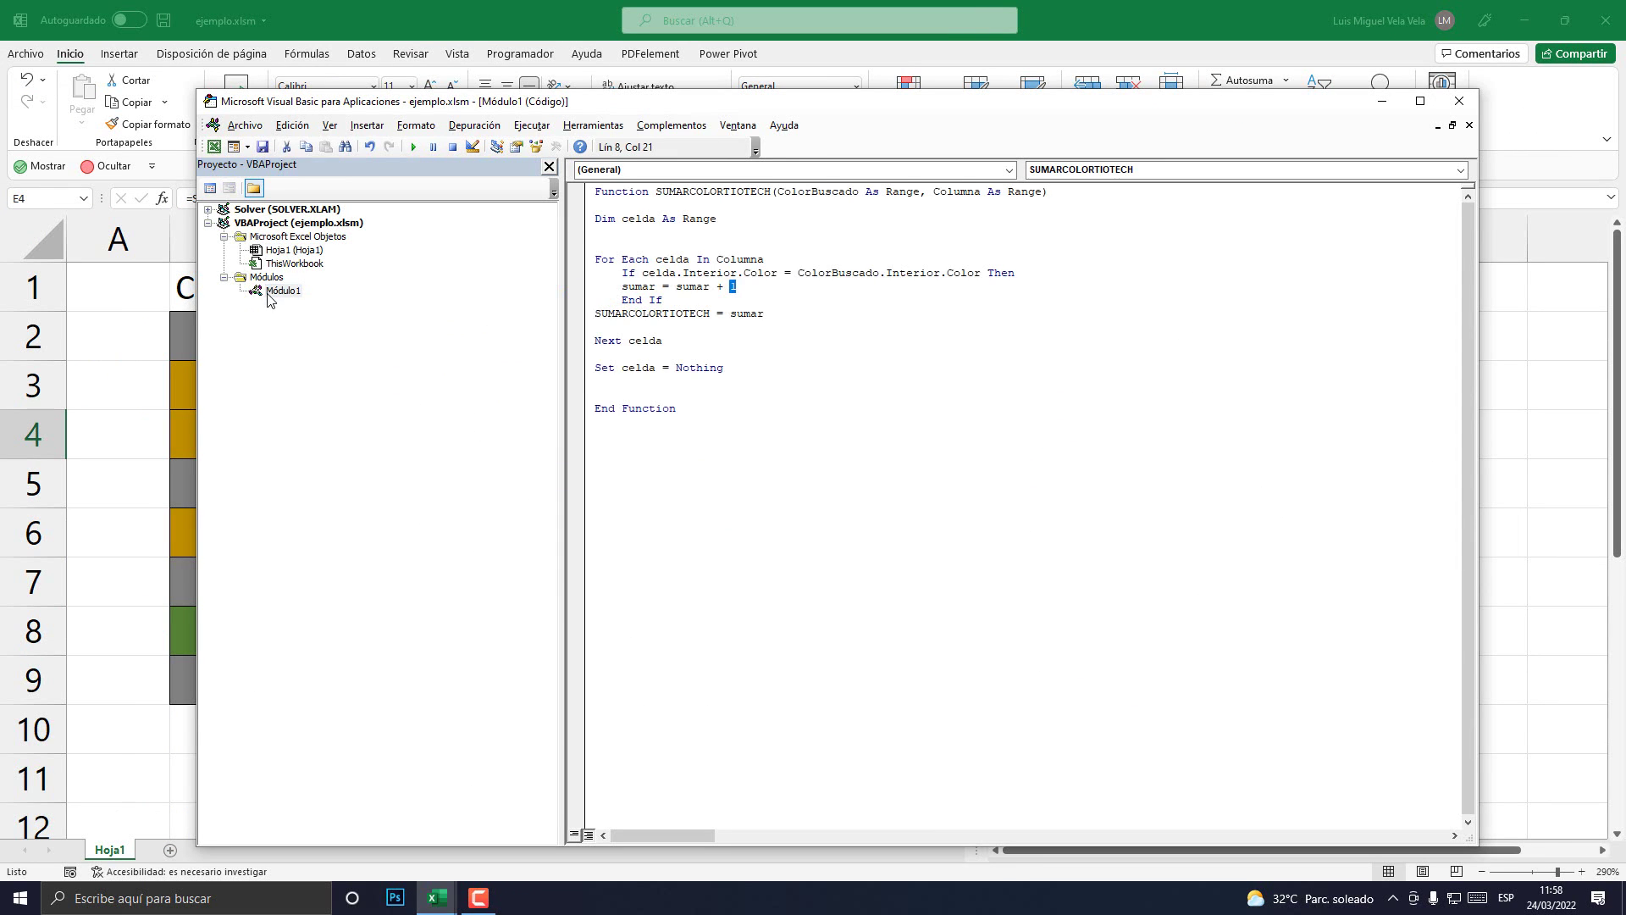
{"action": "left_click", "coordinate": [767, 285]}
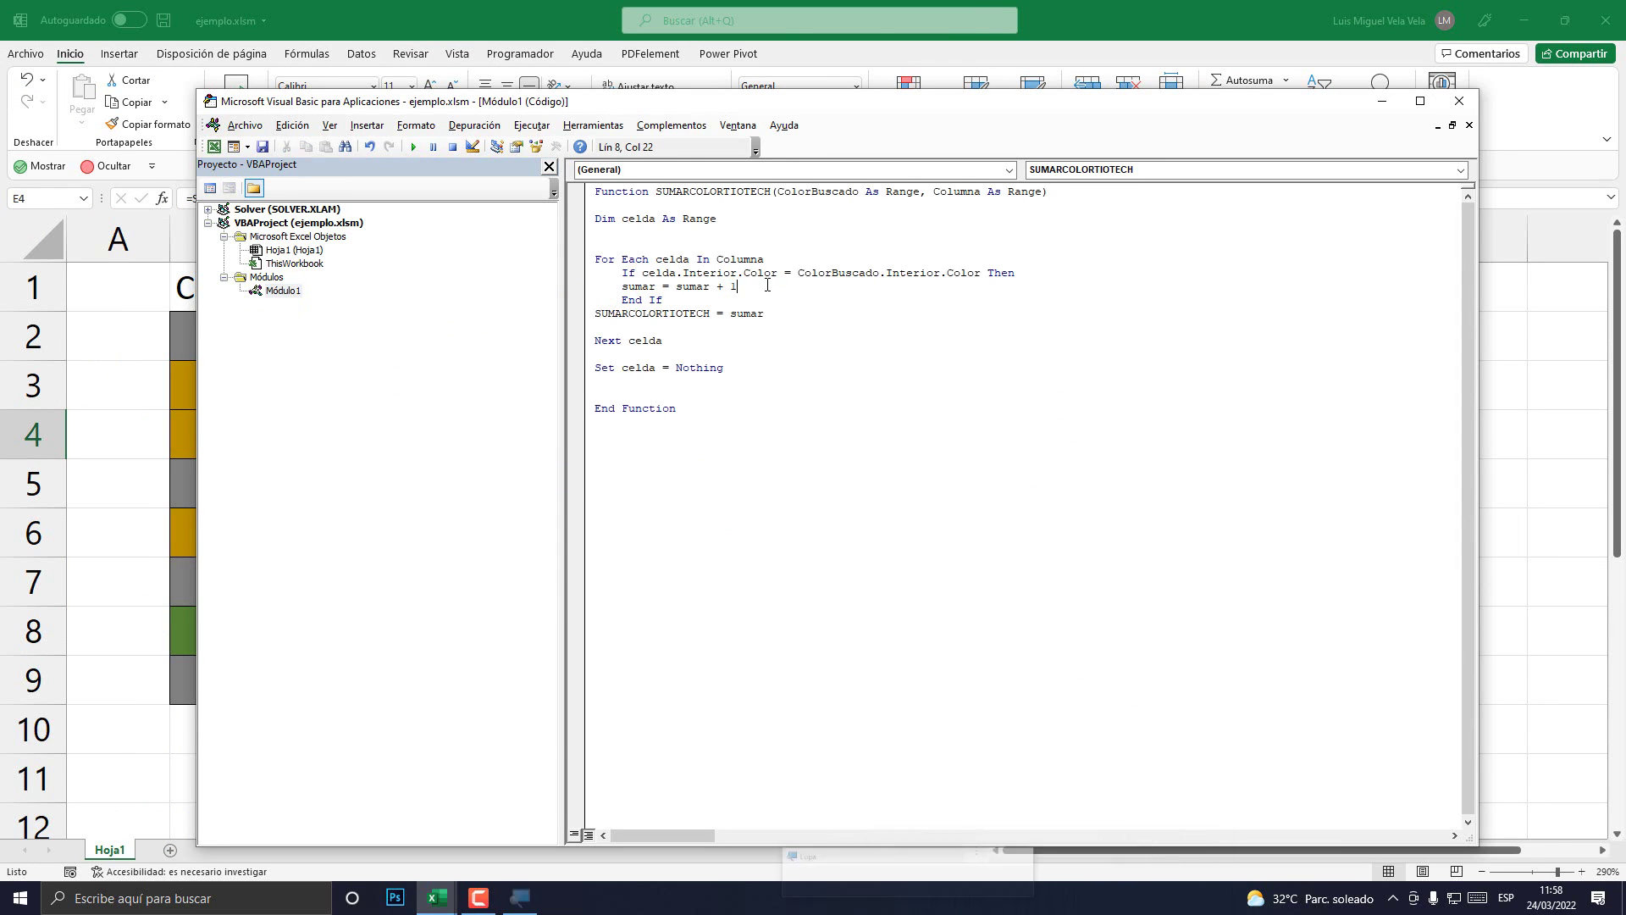
{"action": "key", "text": "shift+Left"}
{"action": "type", "text": "celda"}
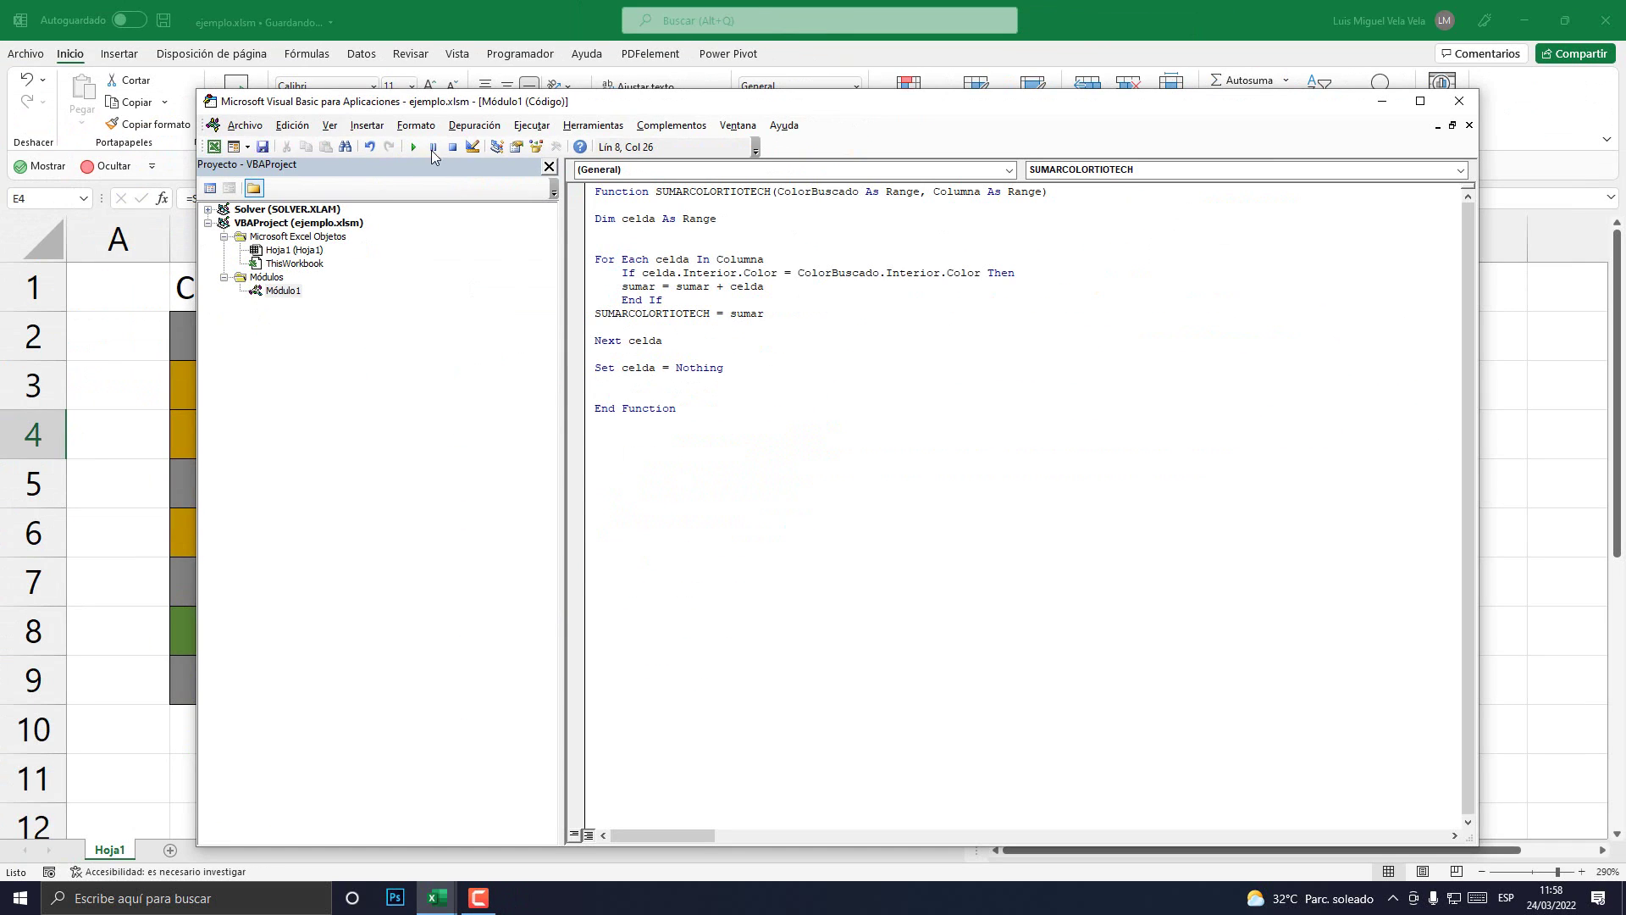
{"action": "left_click", "coordinate": [263, 146]}
Back on the sheet, reopen the green total cell E4's formula to recalculate it
{"action": "left_click", "coordinate": [1459, 101]}
{"action": "double_click", "coordinate": [768, 440]}
{"action": "left_click", "coordinate": [813, 363]}
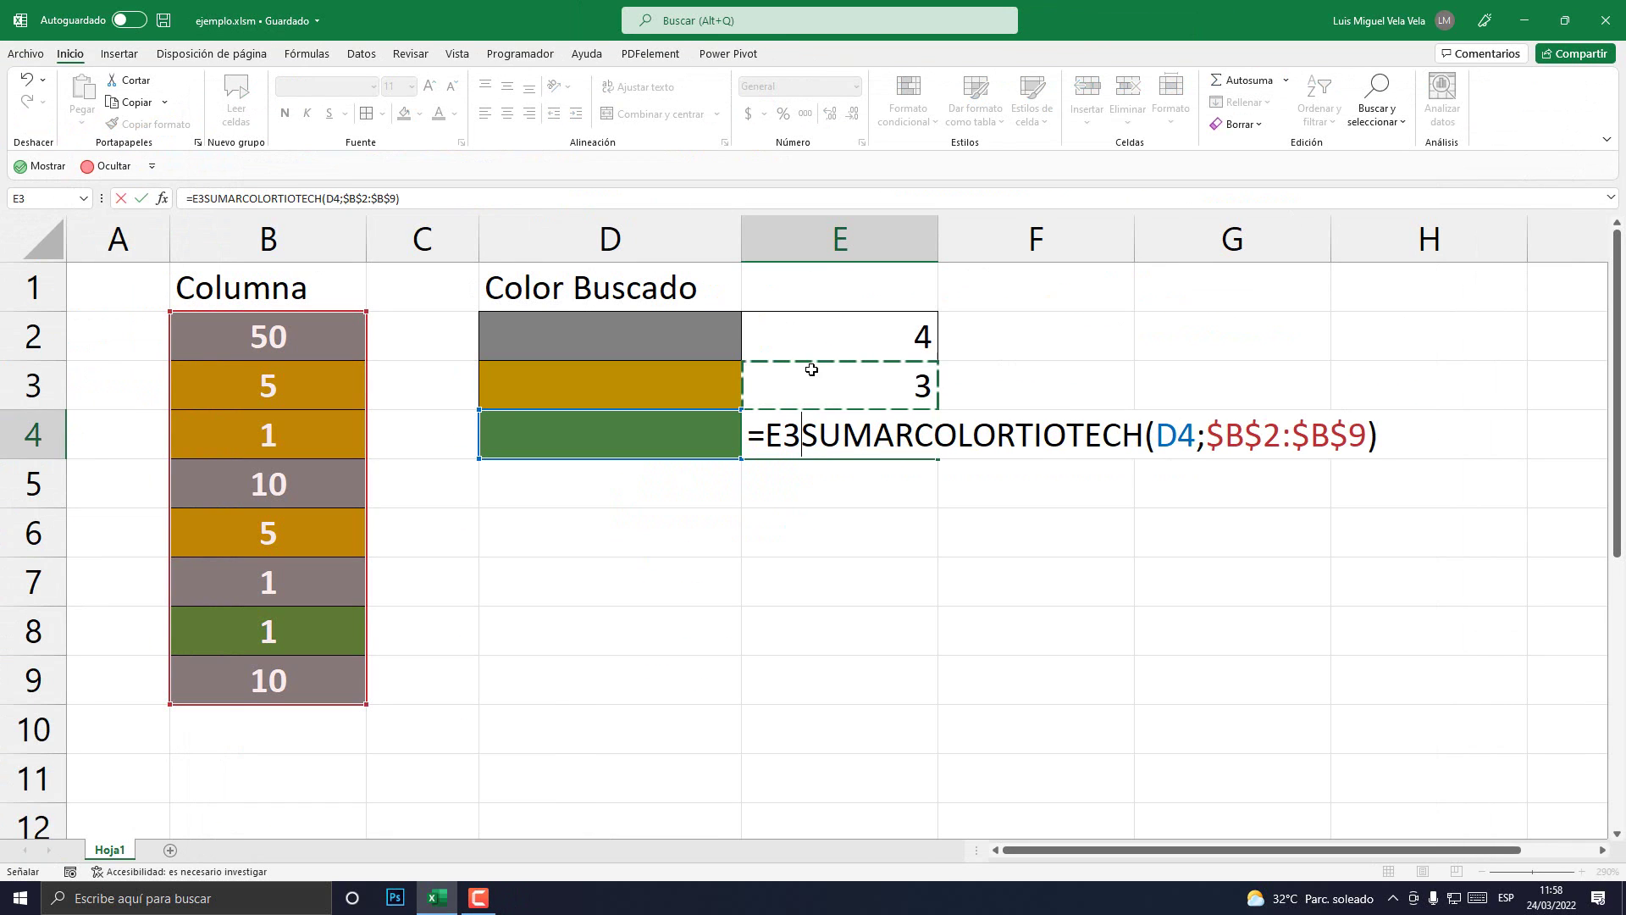
{"action": "left_click", "coordinate": [816, 334]}
{"action": "key", "text": "Escape"}
{"action": "left_click", "coordinate": [820, 338]}
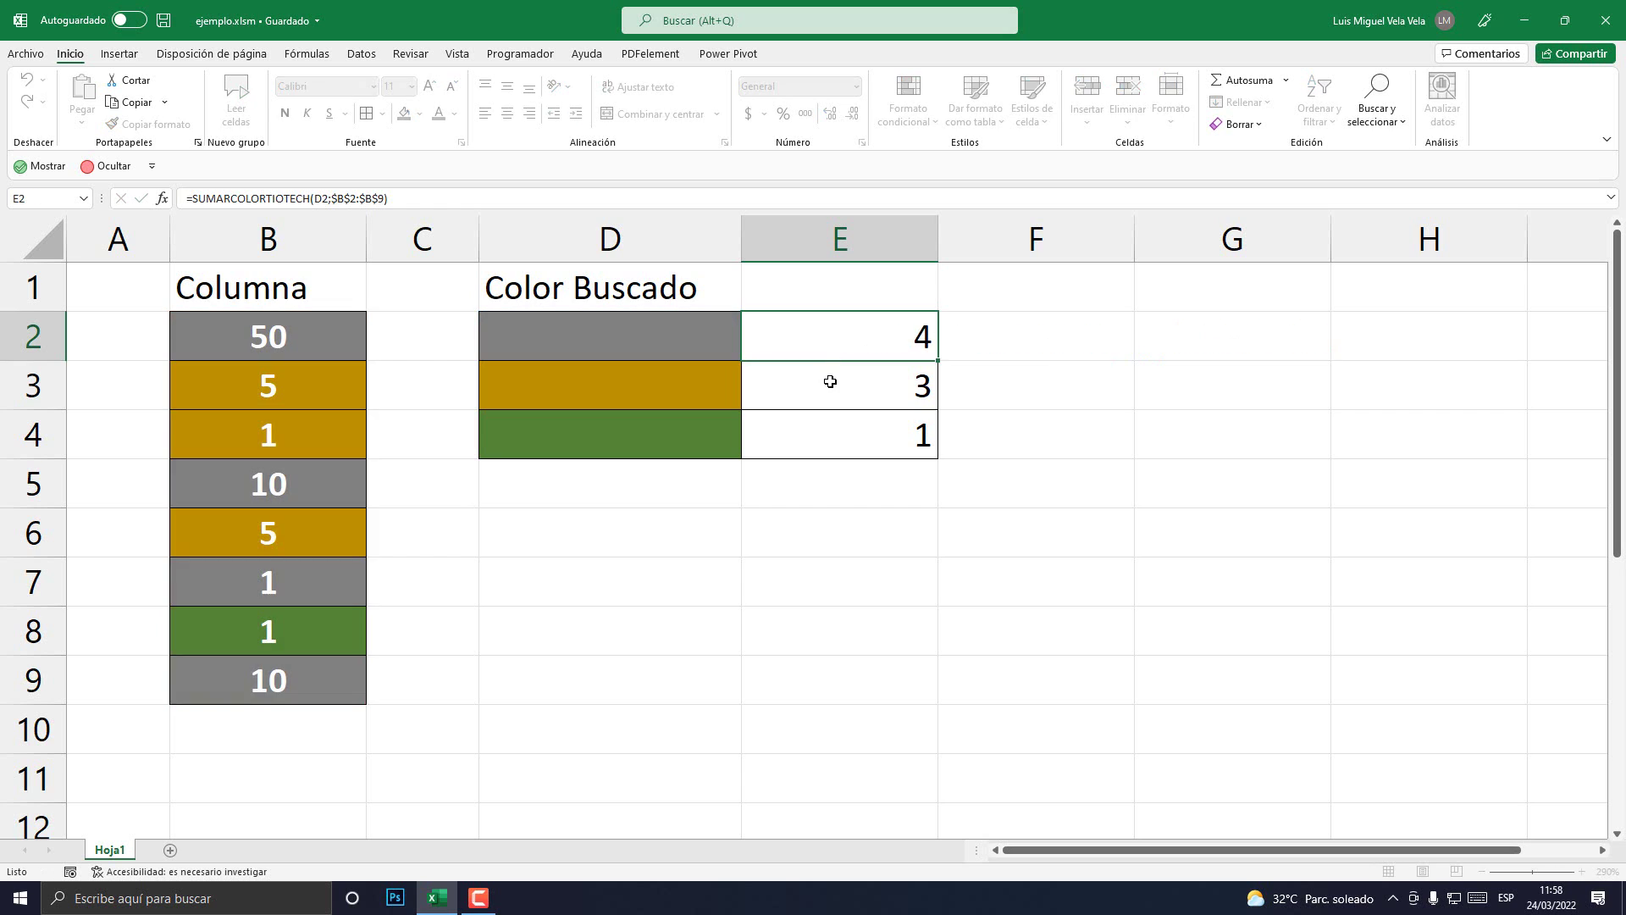
{"action": "left_click", "coordinate": [831, 378]}
{"action": "double_click", "coordinate": [835, 423]}
{"action": "key", "text": "Escape"}
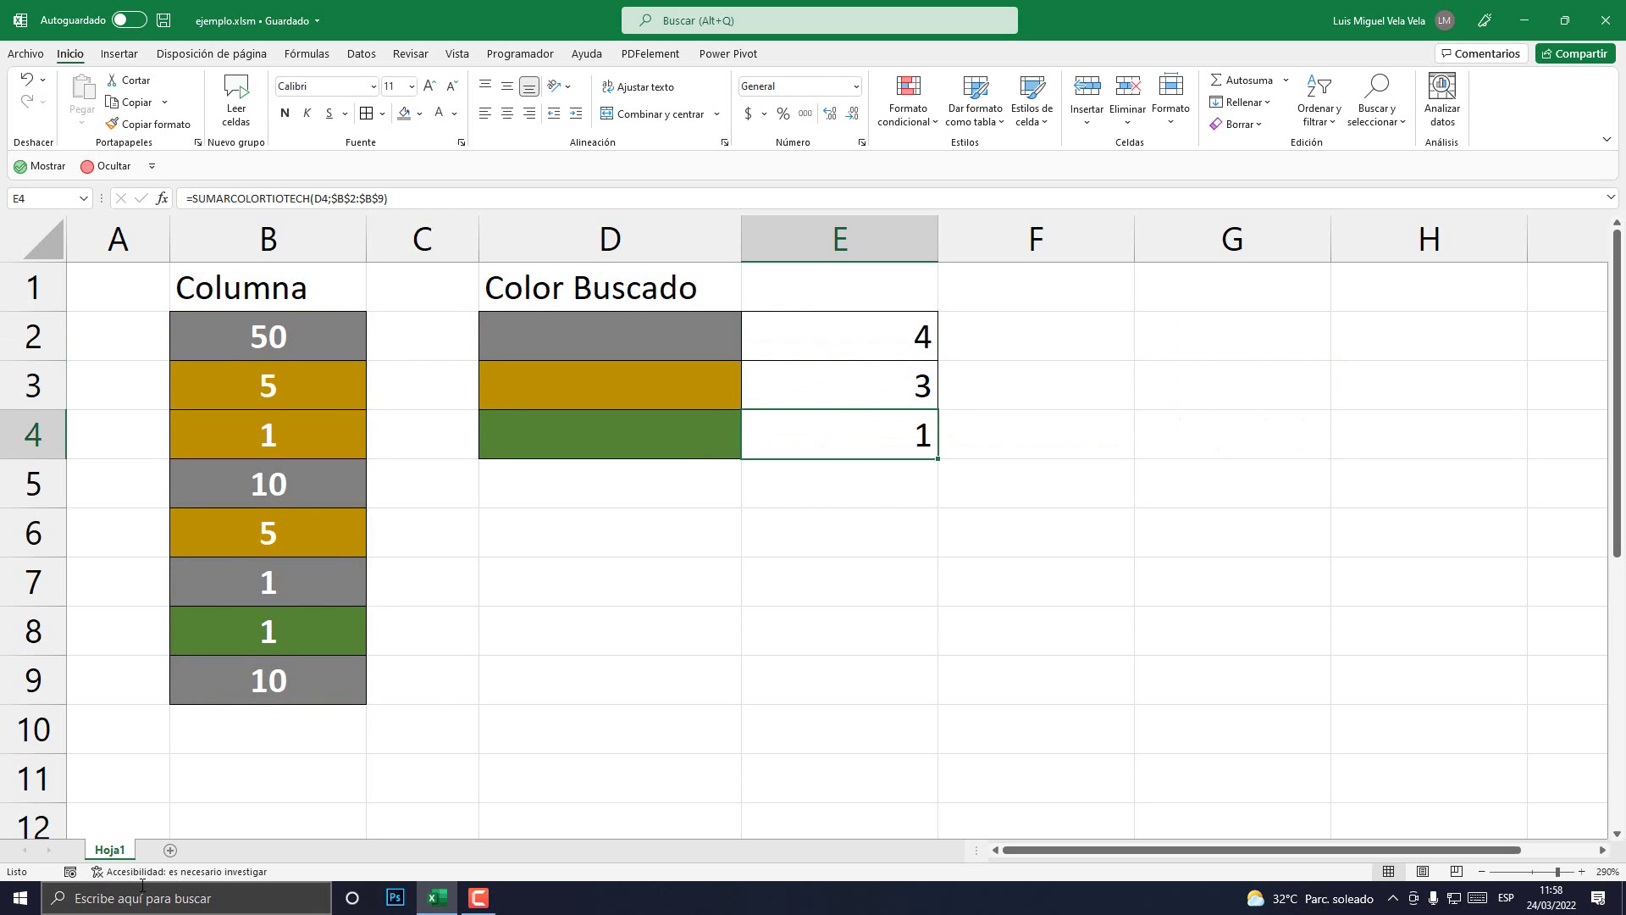
Re-enter E2 as =SUMARCOLORTIOTECH(D2;B2:B9) using the grey swatch and values B2:B9
{"action": "left_click", "coordinate": [654, 320]}
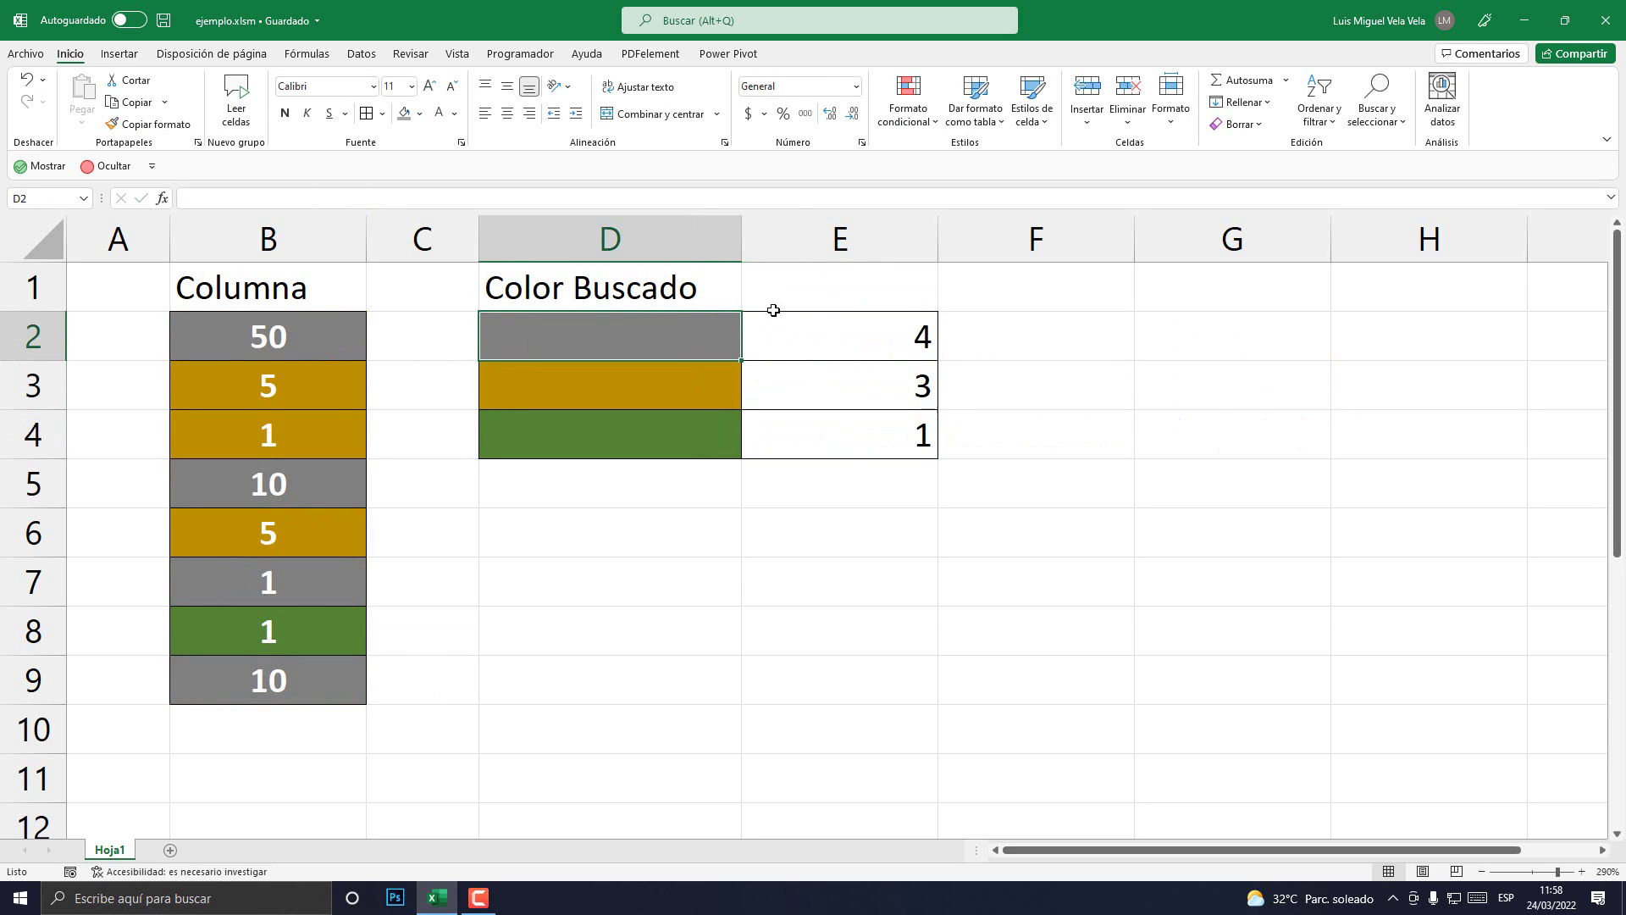
{"action": "left_click", "coordinate": [826, 318]}
{"action": "key", "text": "Delete"}
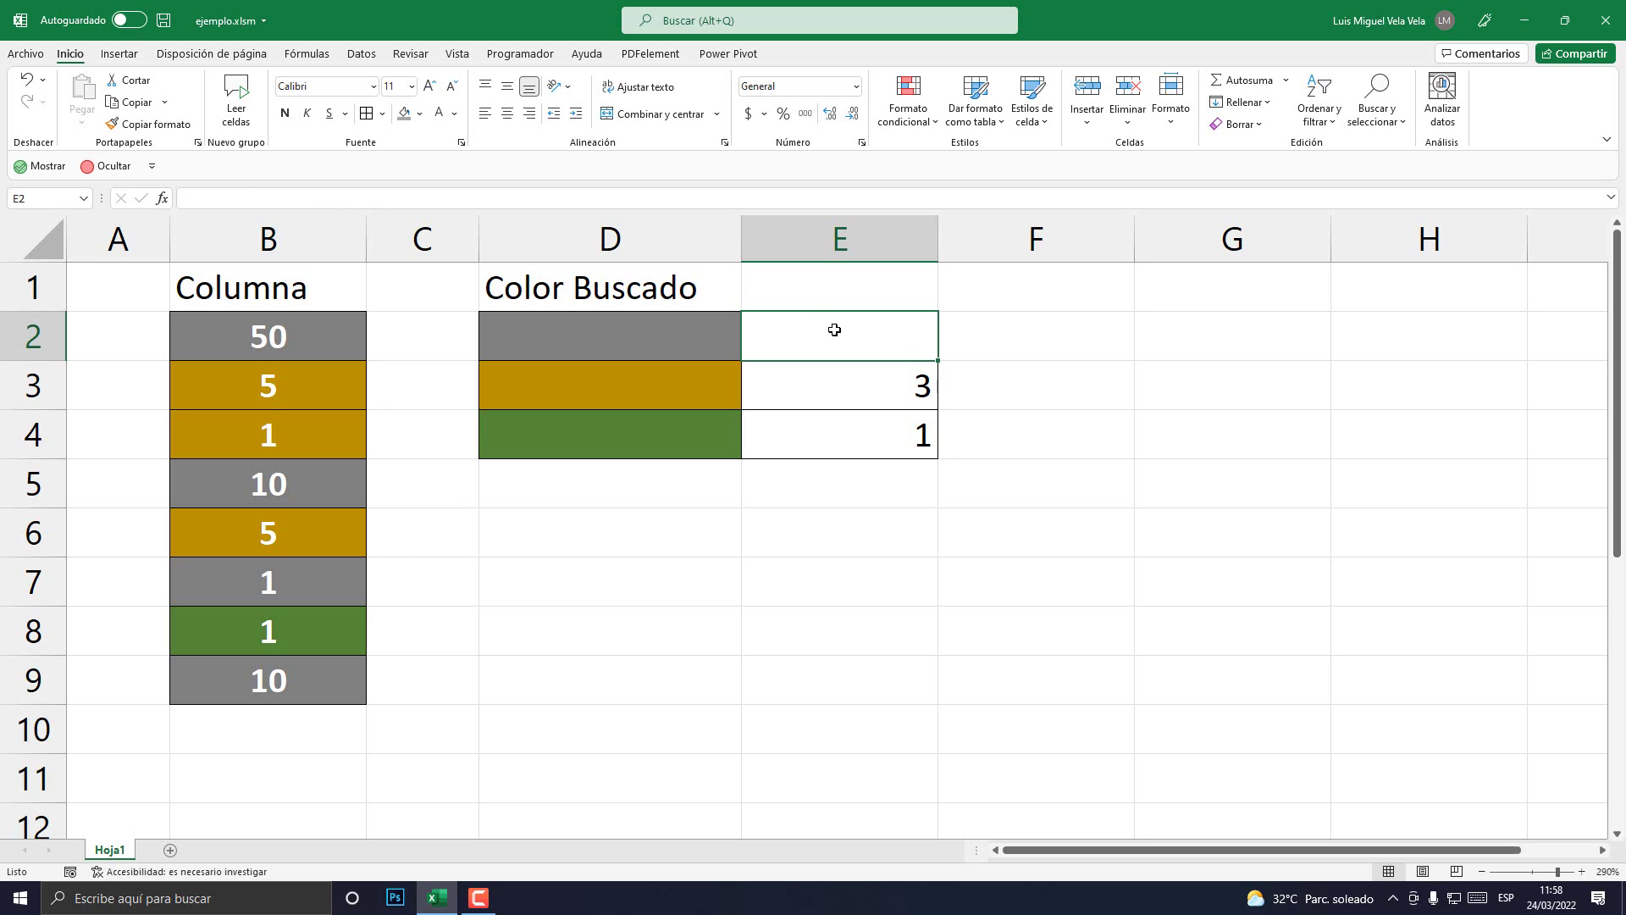
{"action": "type", "text": "=sumar"}
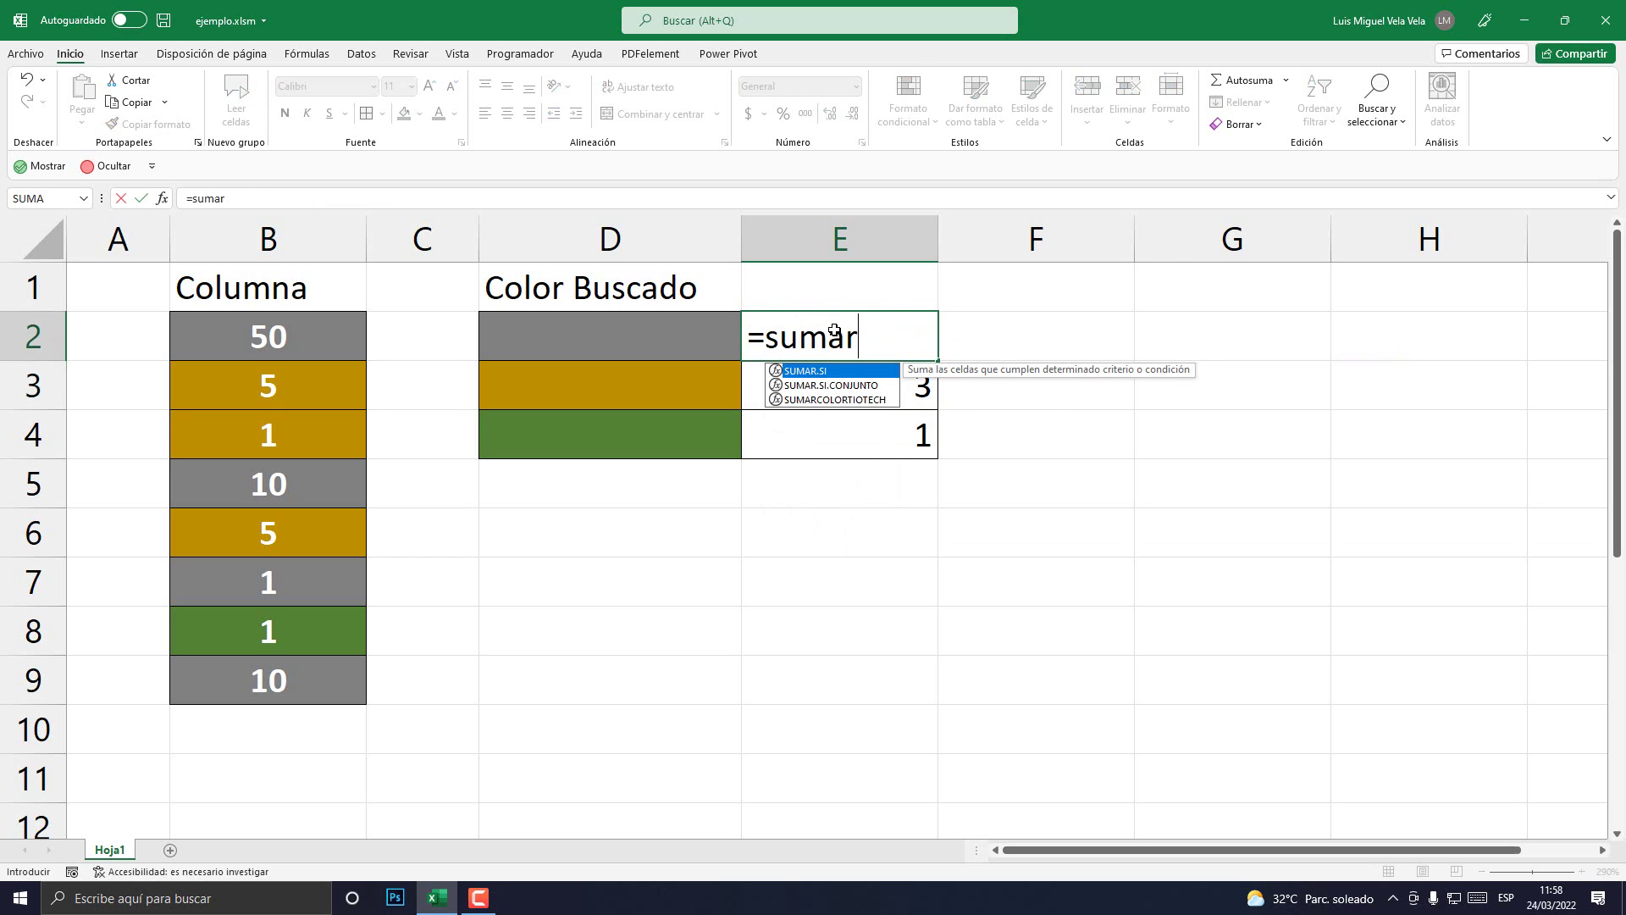
{"action": "double_click", "coordinate": [842, 396]}
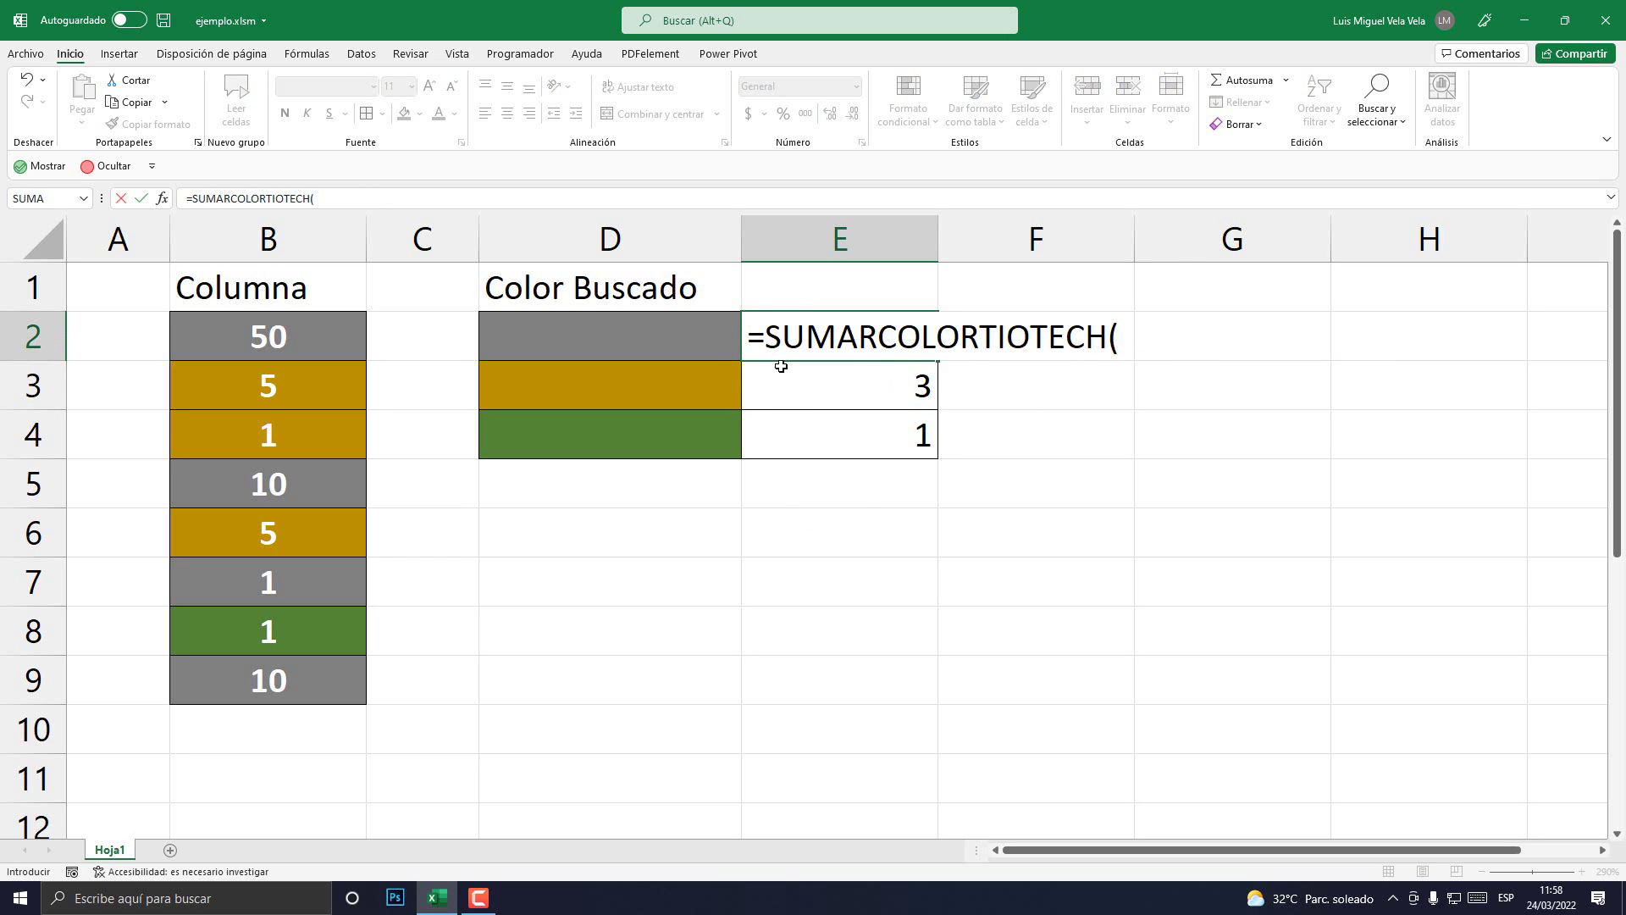
{"action": "left_click", "coordinate": [658, 341]}
{"action": "type", "text": ";"}
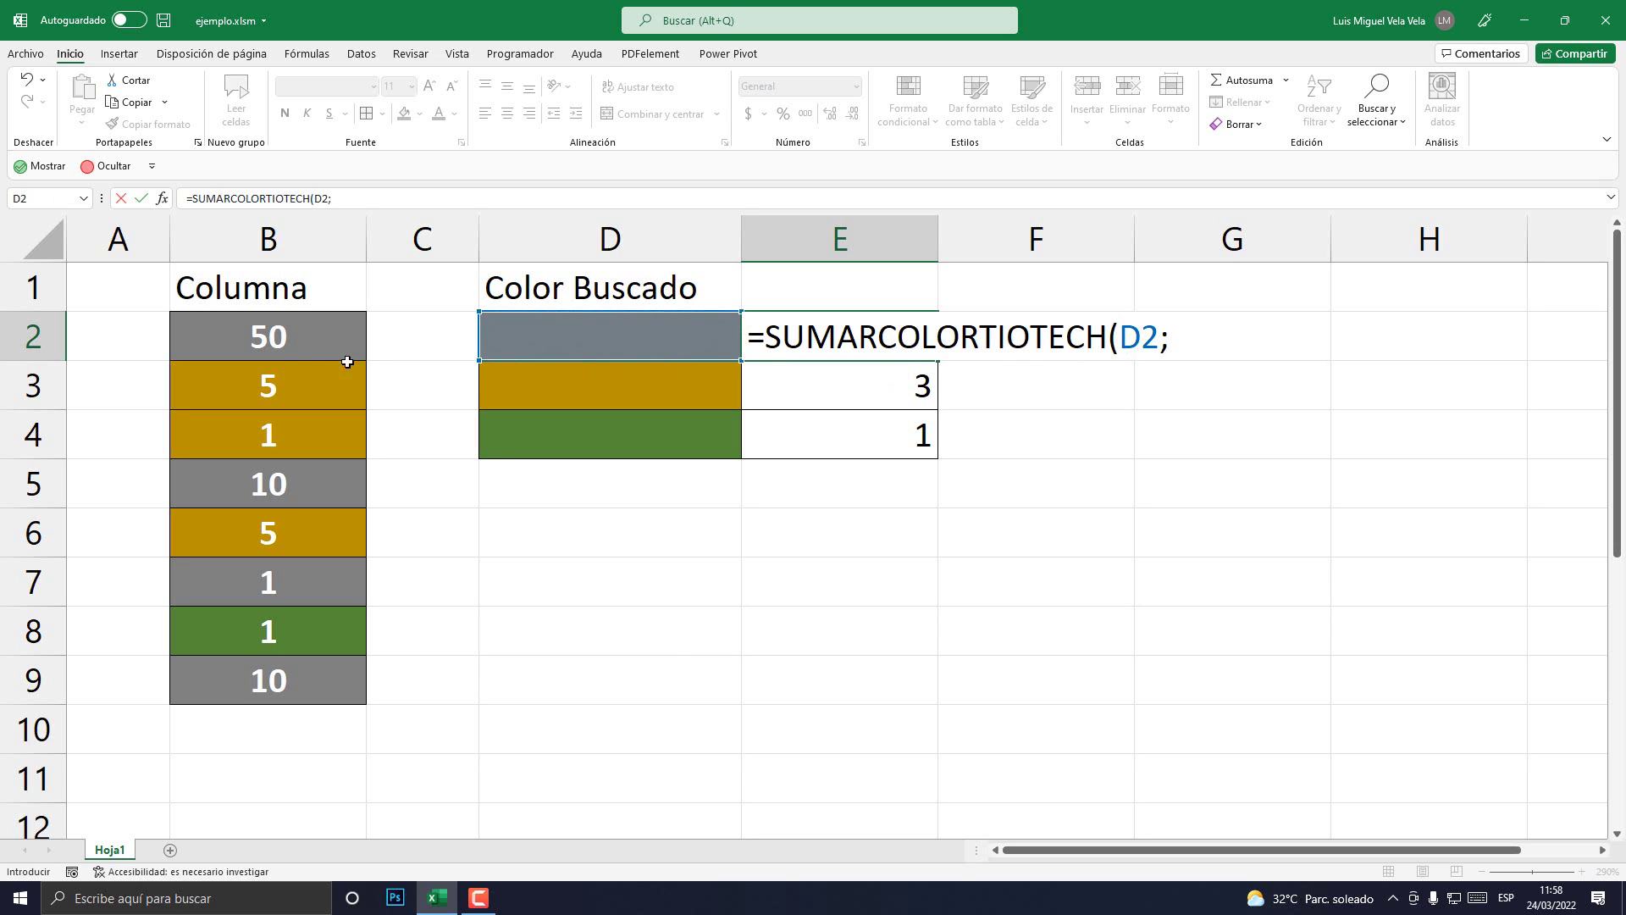
{"action": "left_click_drag", "start_coordinate": [343, 352], "coordinate": [320, 679]}
{"action": "type", "text": ")"}
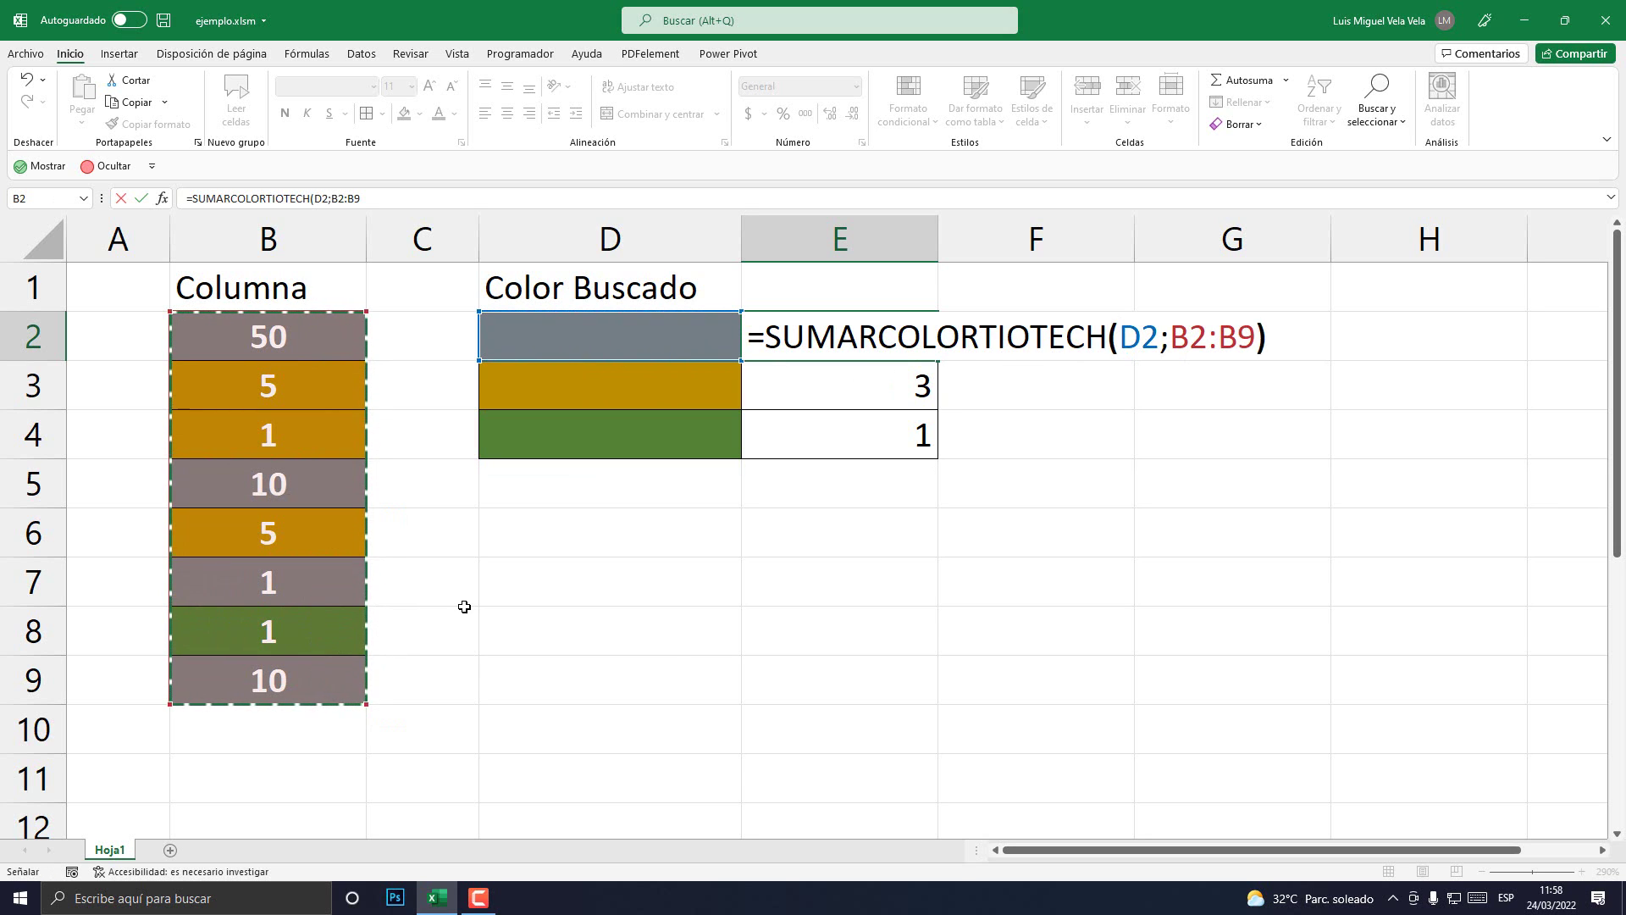
{"action": "key", "text": "Return"}
Recalculate E3 and E4 so they show 11 and 1
{"action": "left_click", "coordinate": [915, 347]}
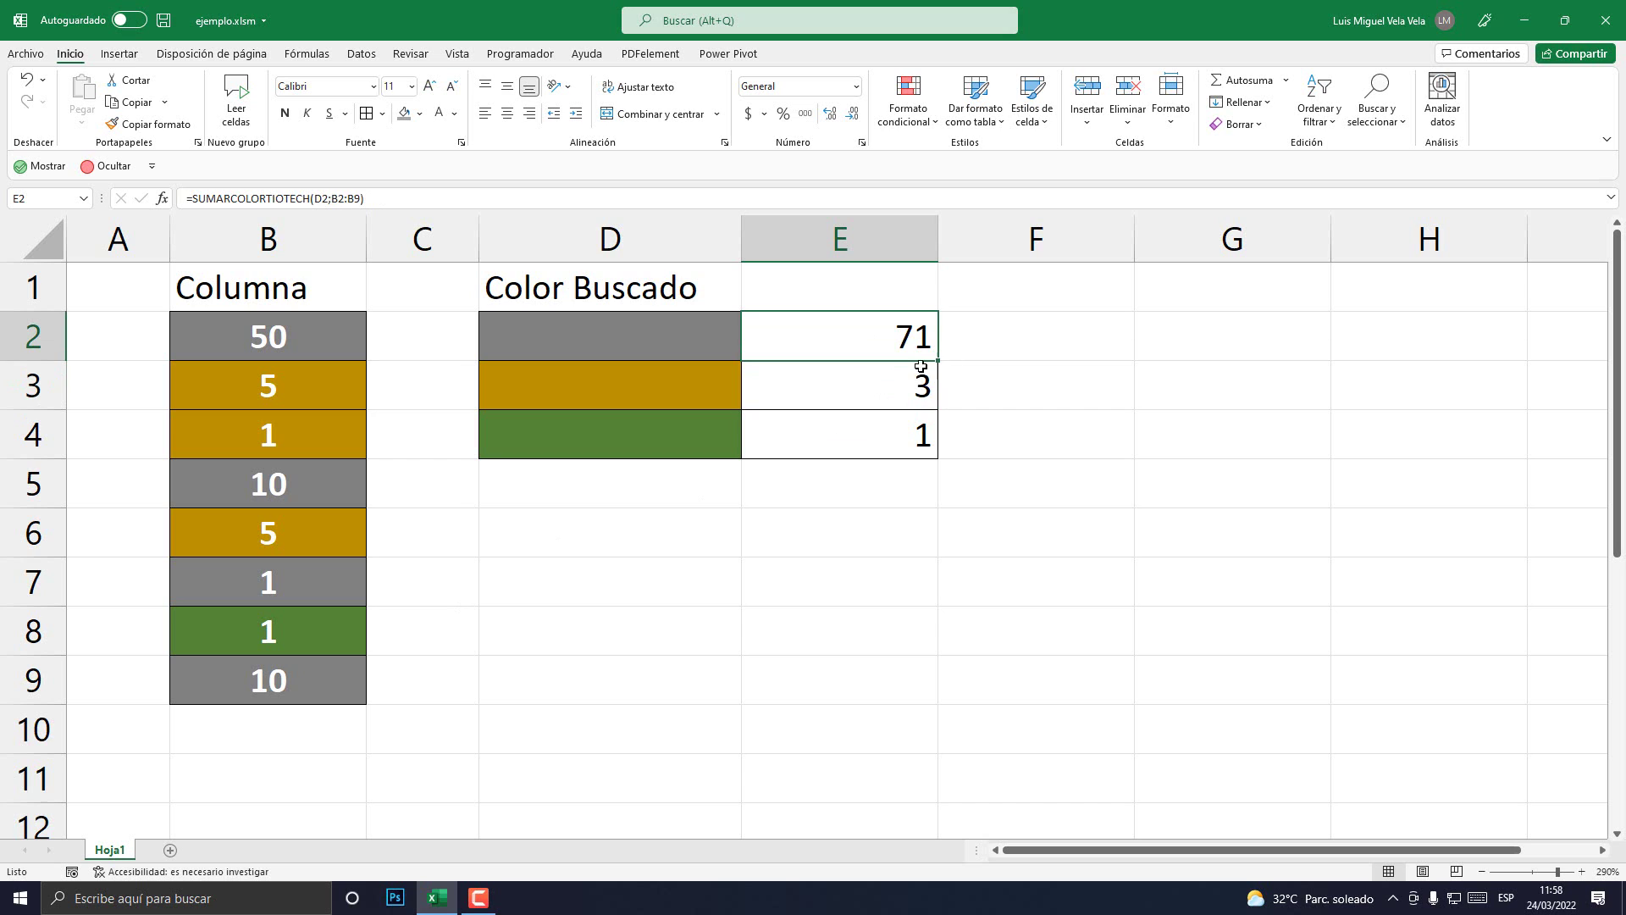
{"action": "double_click", "coordinate": [901, 391]}
{"action": "key", "text": "Return"}
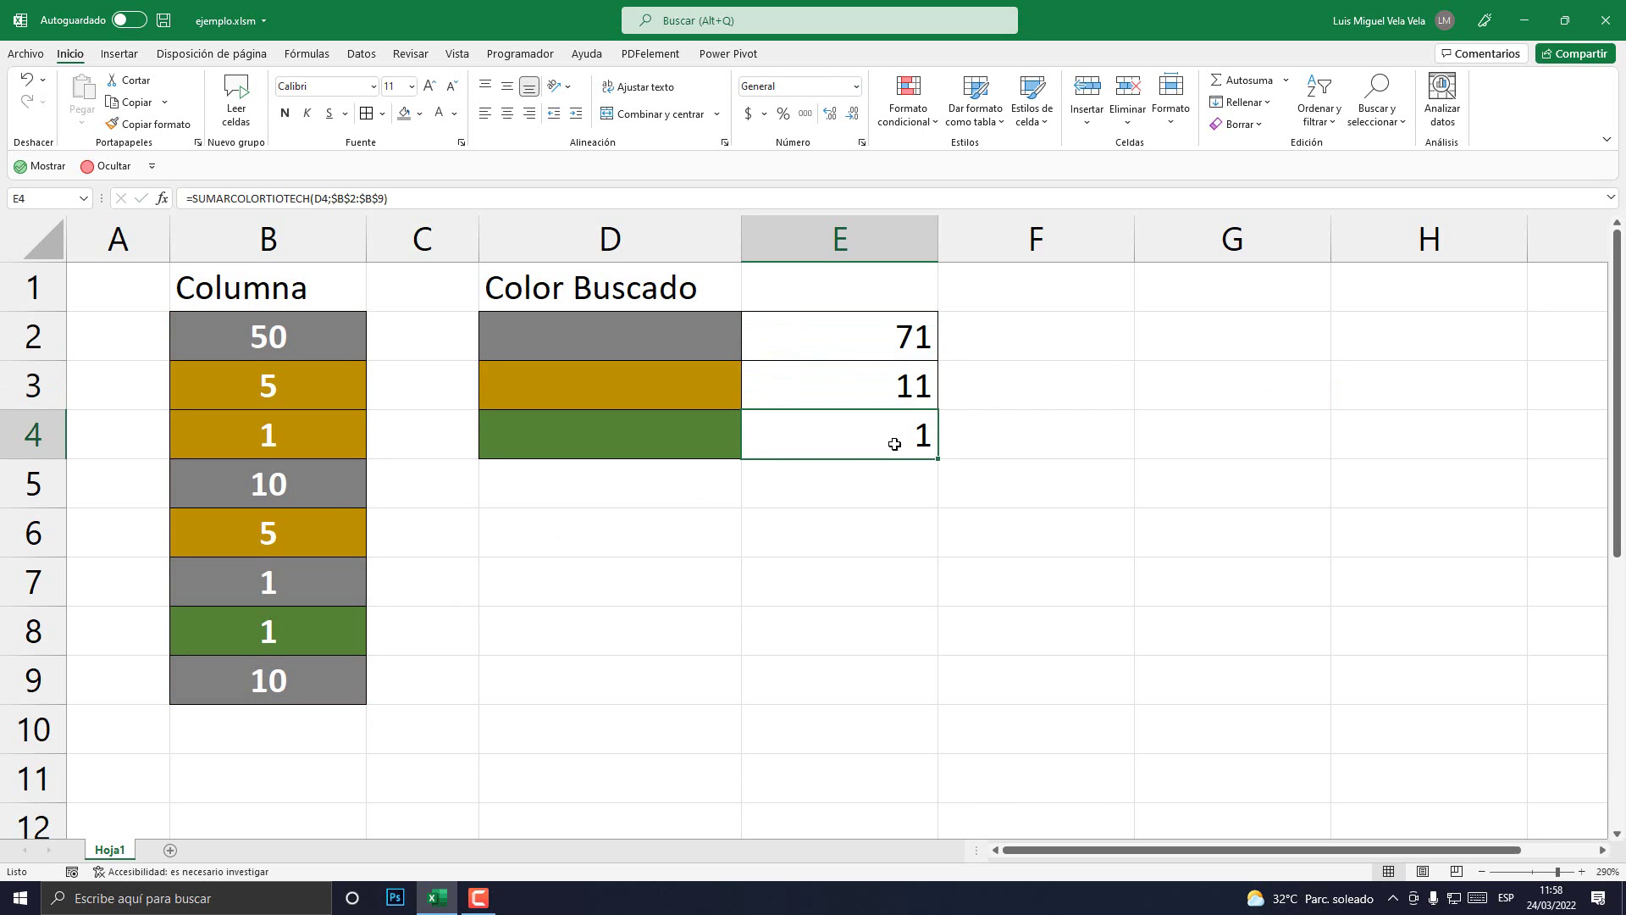
{"action": "double_click", "coordinate": [891, 438]}
{"action": "key", "text": "Return"}
{"action": "left_click", "coordinate": [886, 554]}
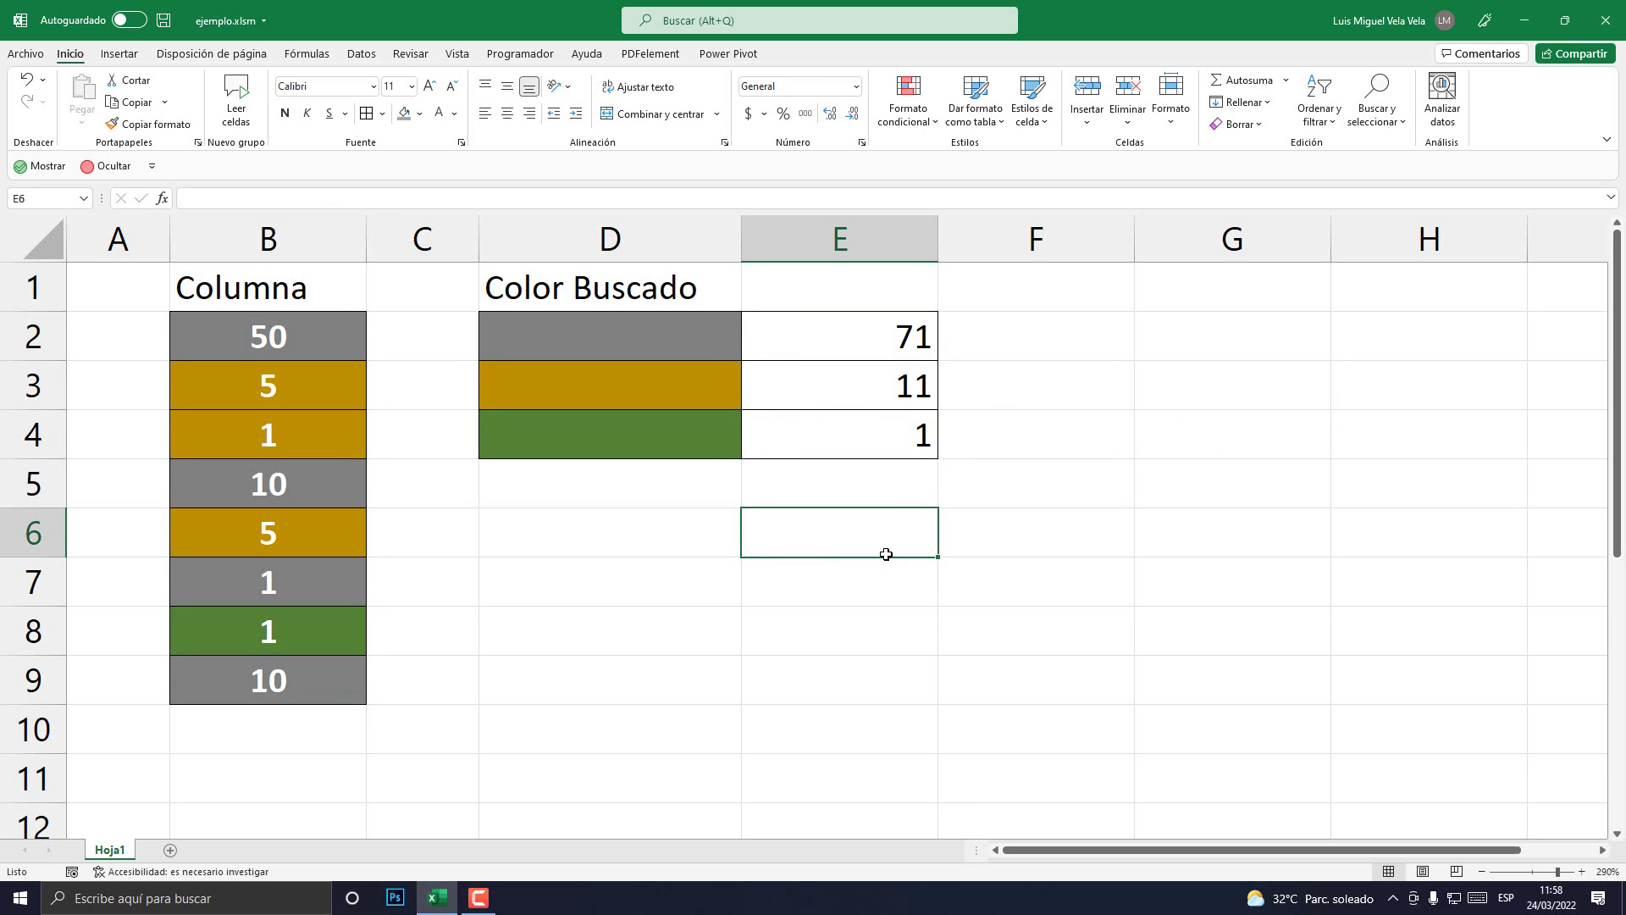
Select the totals E2:E4 and view the sheet's code in the VBA editor
{"action": "left_click_drag", "start_coordinate": [844, 350], "coordinate": [844, 451]}
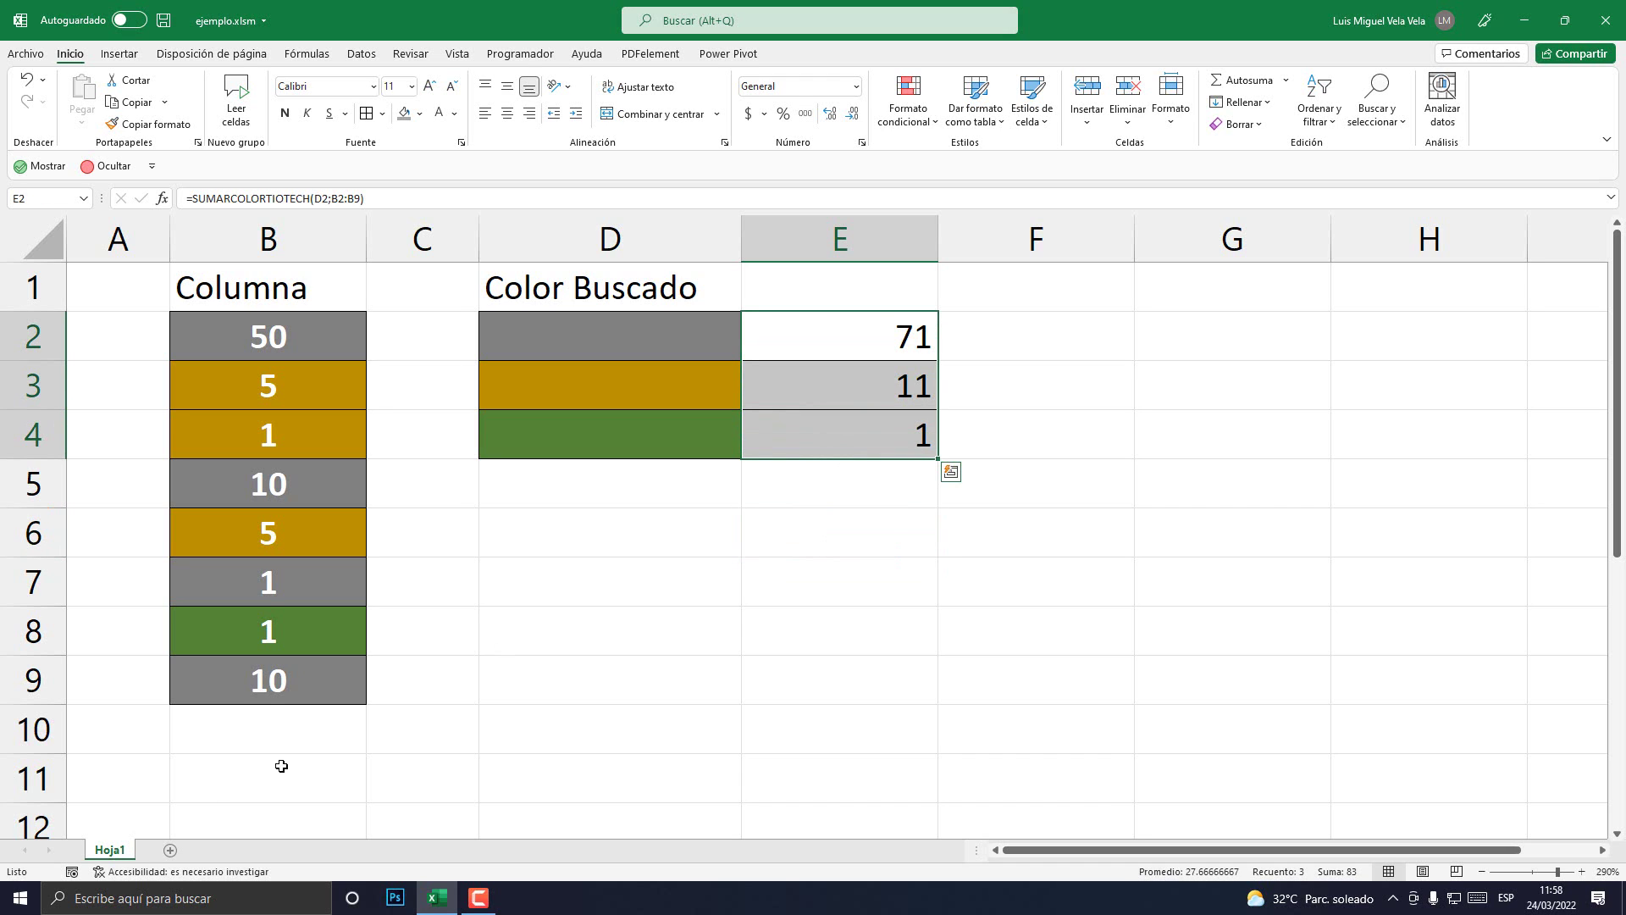
{"action": "right_click", "coordinate": [99, 851]}
{"action": "left_click", "coordinate": [169, 722]}
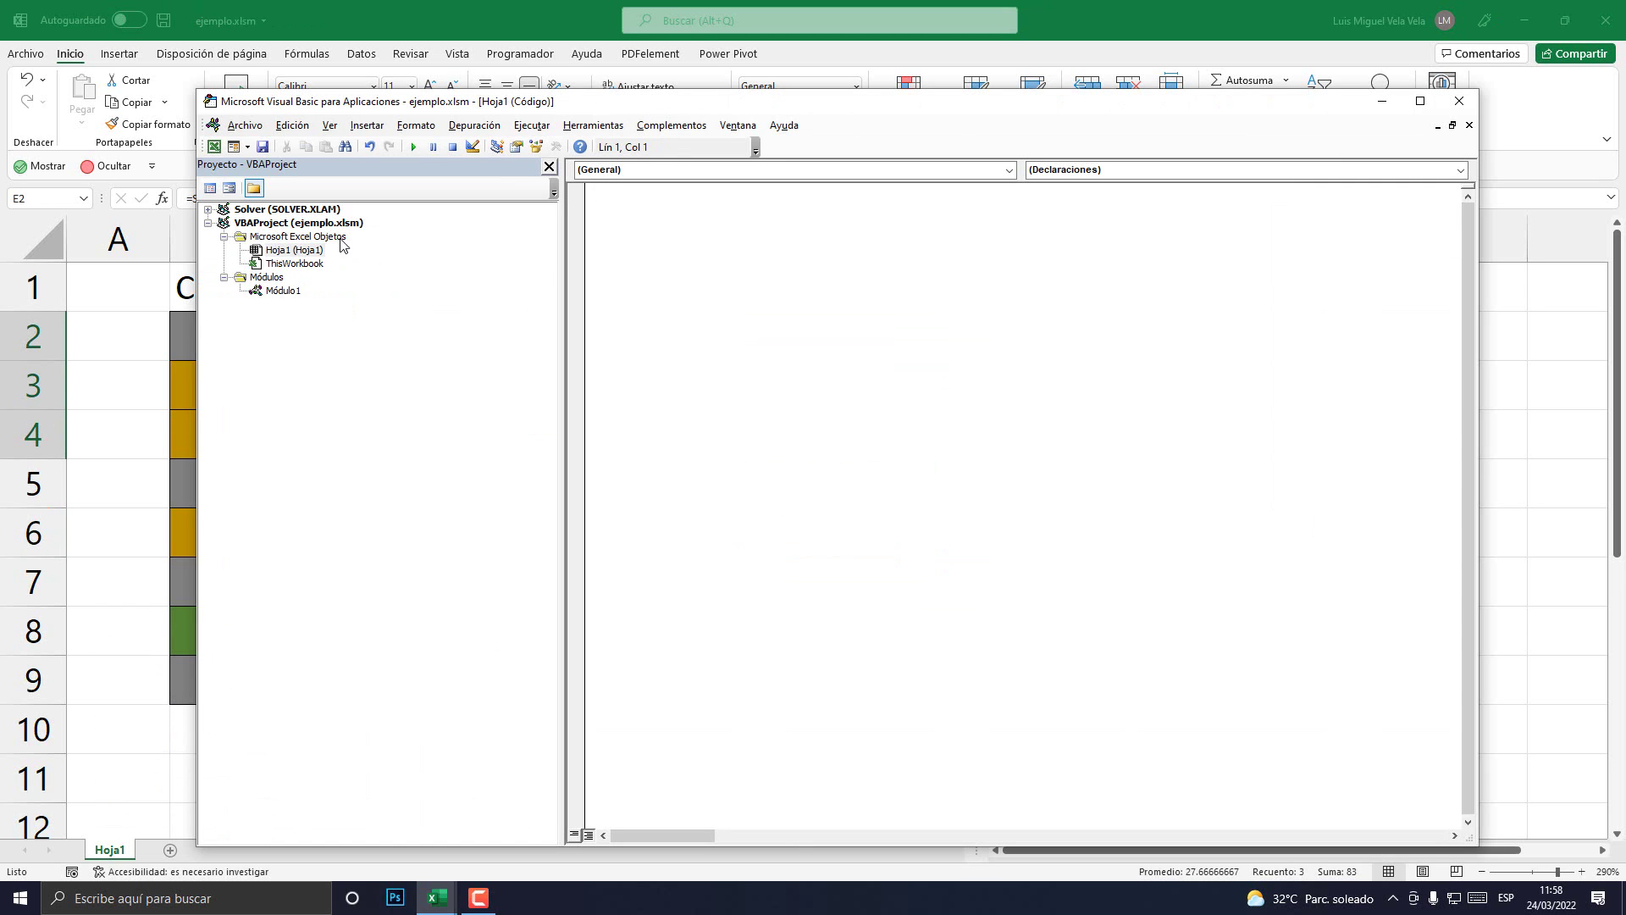
Open Módulo1 and select all of the SUMARCOLORTIOTECH function code
{"action": "double_click", "coordinate": [282, 291]}
{"action": "key", "text": "ctrl+a"}
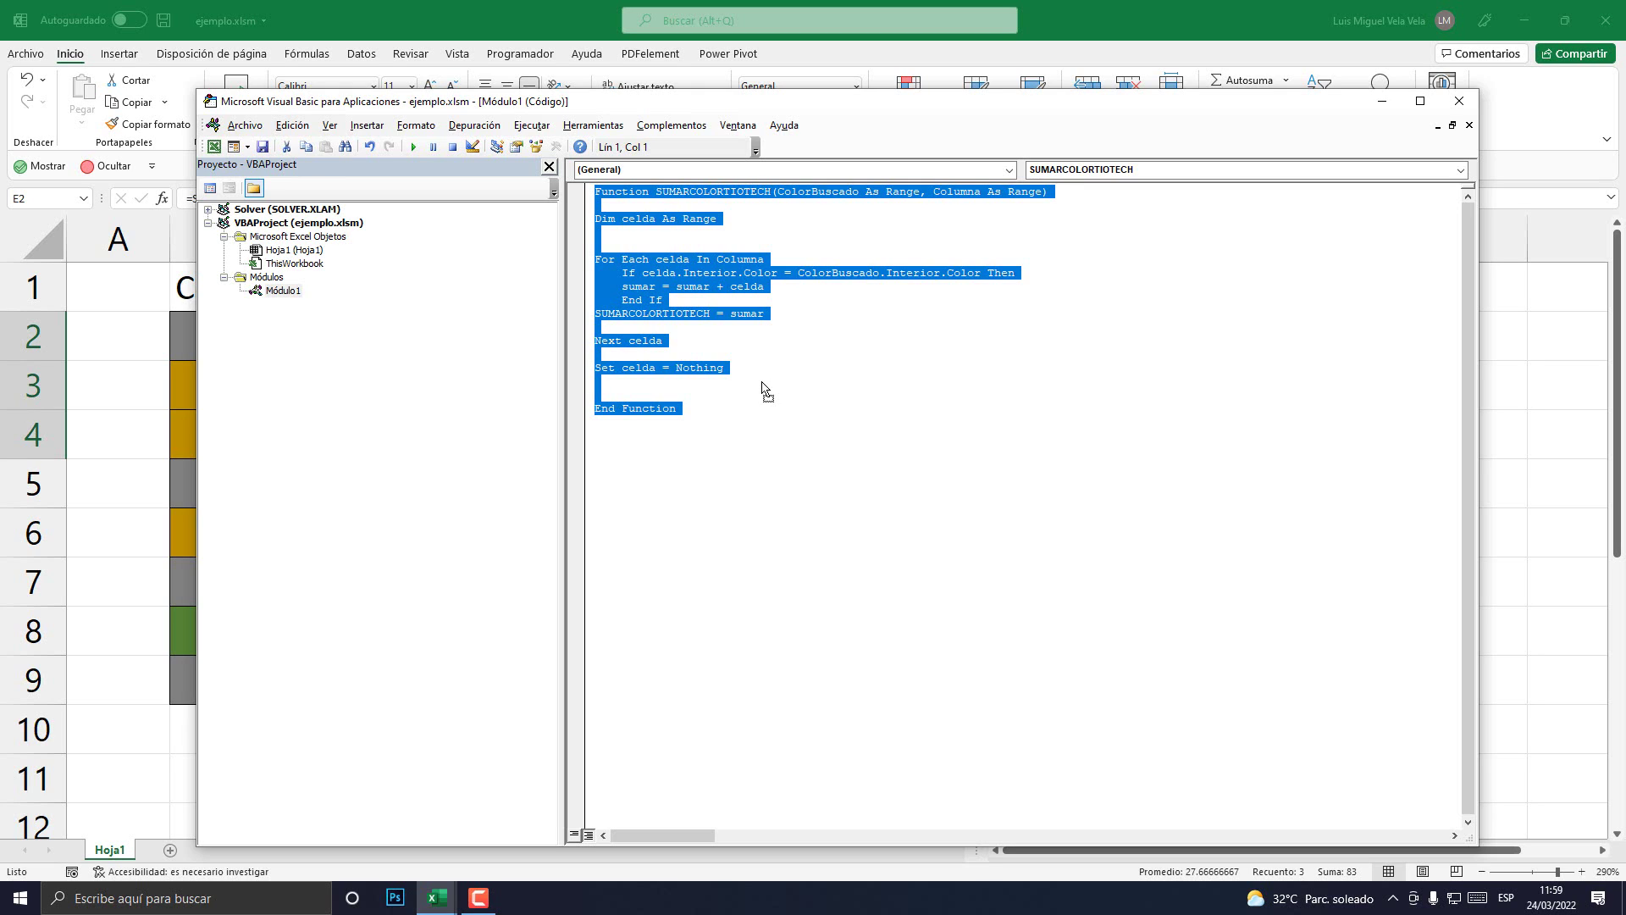
{"action": "left_click", "coordinate": [479, 897]}
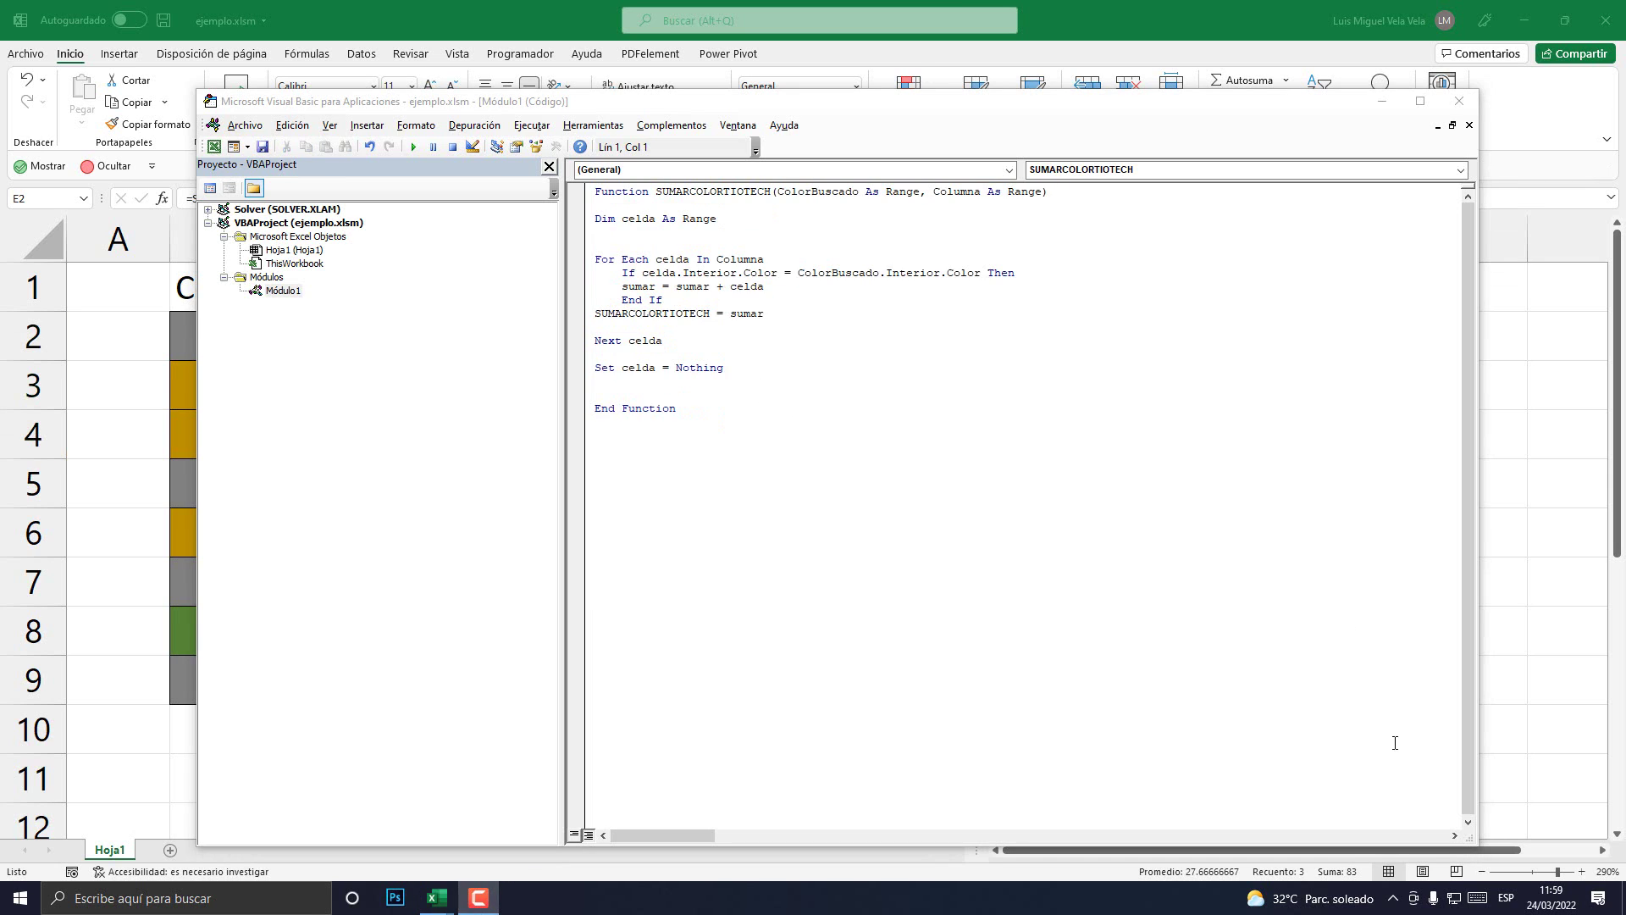